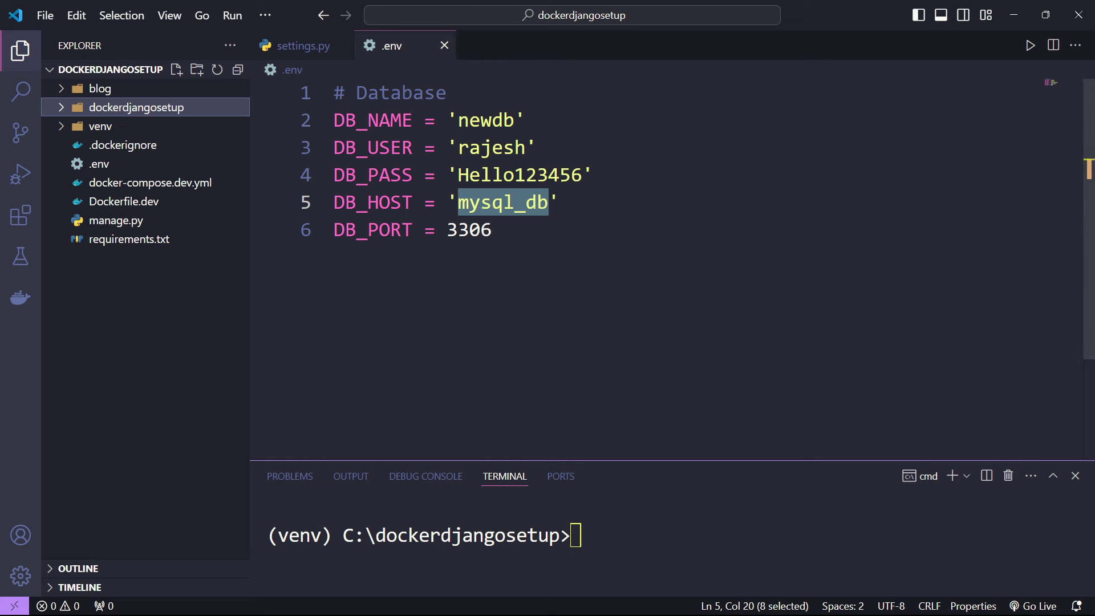
# - Highlight the 3306 database port in .env, then open Dockerfile.dev from the Explorer
pyautogui.moveTo(36, 598)
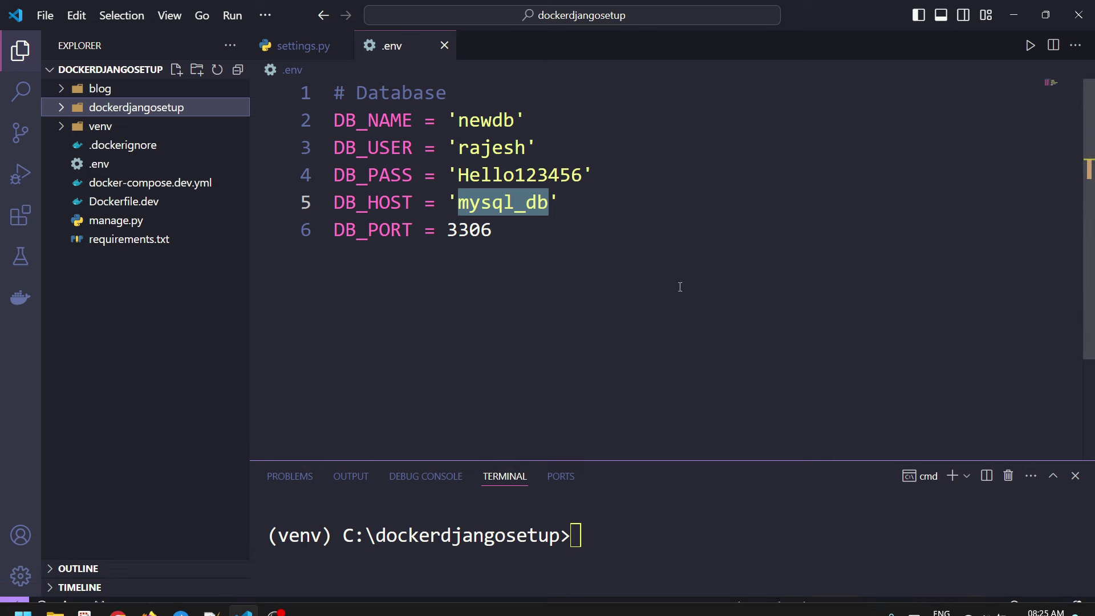
pyautogui.doubleClick(666, 226)
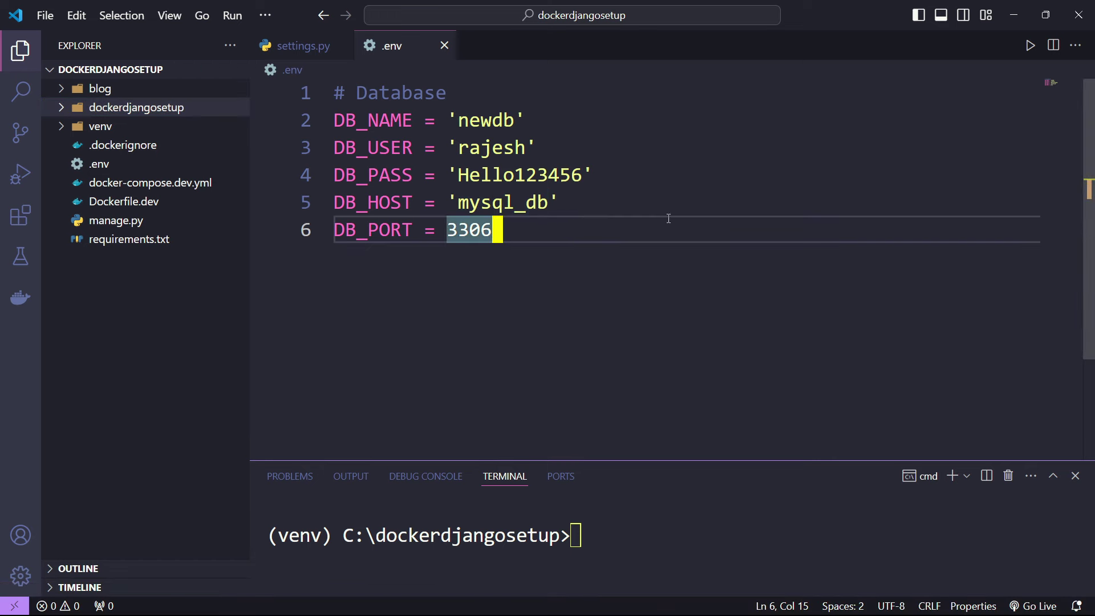
pyautogui.click(149, 204)
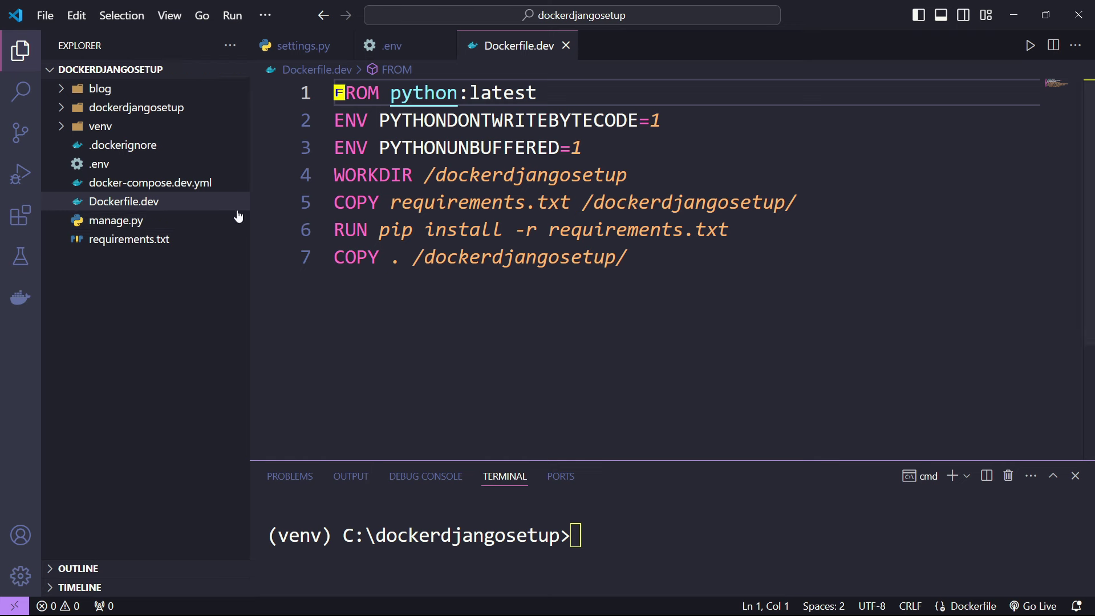
# - Point out python and latest in Dockerfile.dev's base image, then switch to Firefox
pyautogui.click(533, 93)
pyautogui.doubleClick(424, 93)
pyautogui.doubleClick(504, 94)
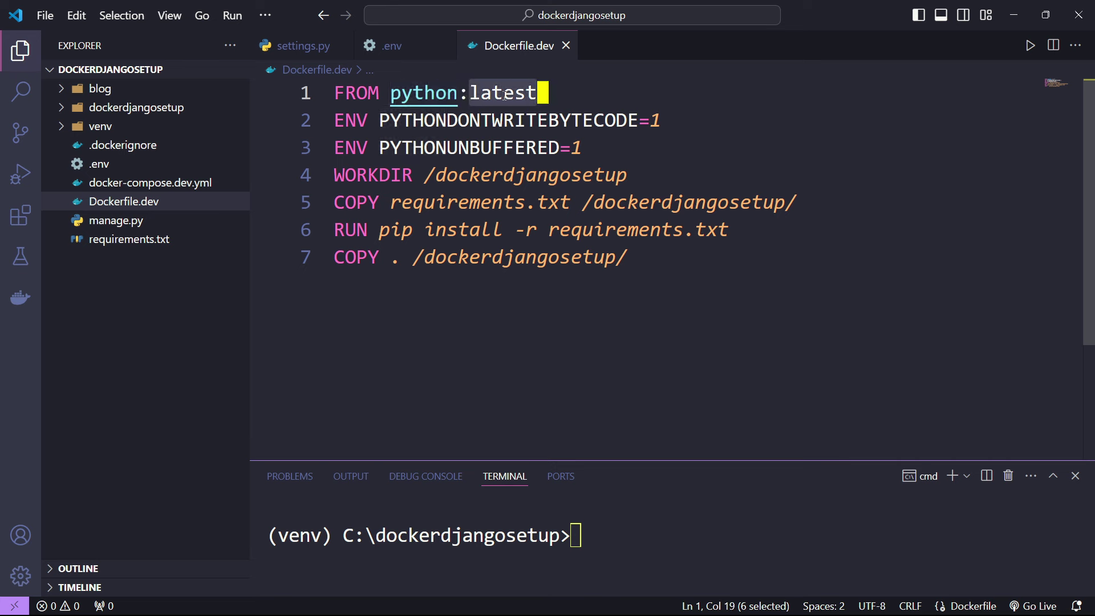
pyautogui.click(424, 93)
pyautogui.click(495, 95)
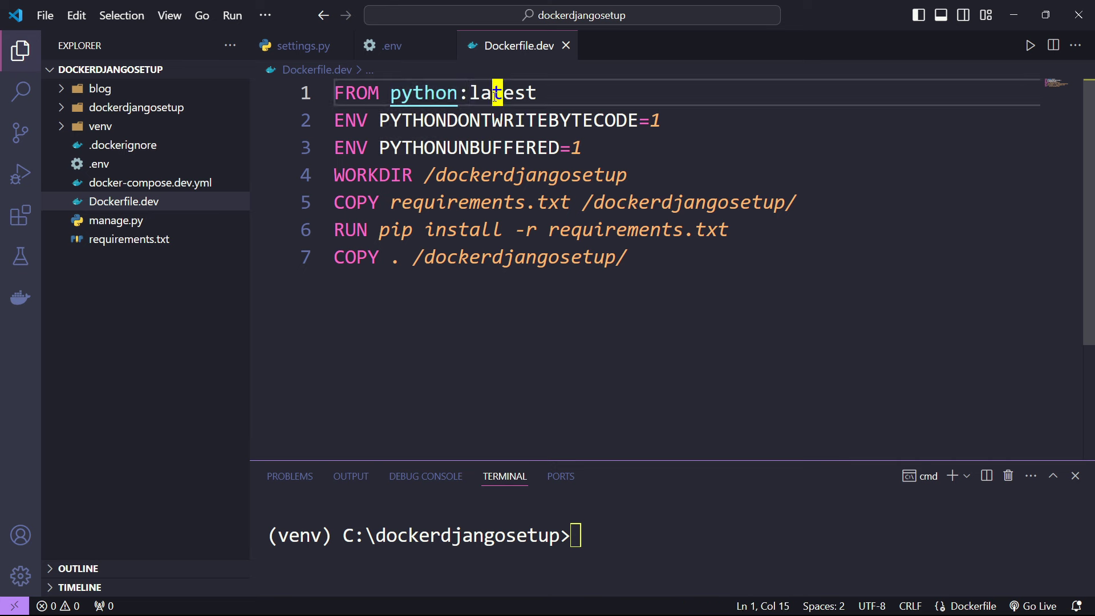
pyautogui.click(637, 171)
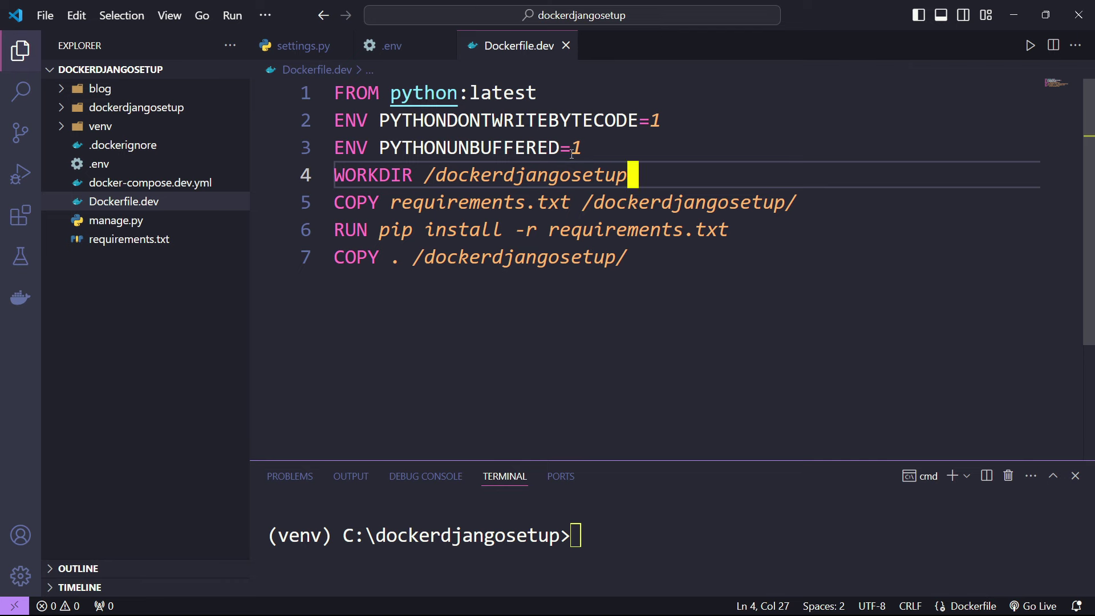
pyautogui.click(149, 599)
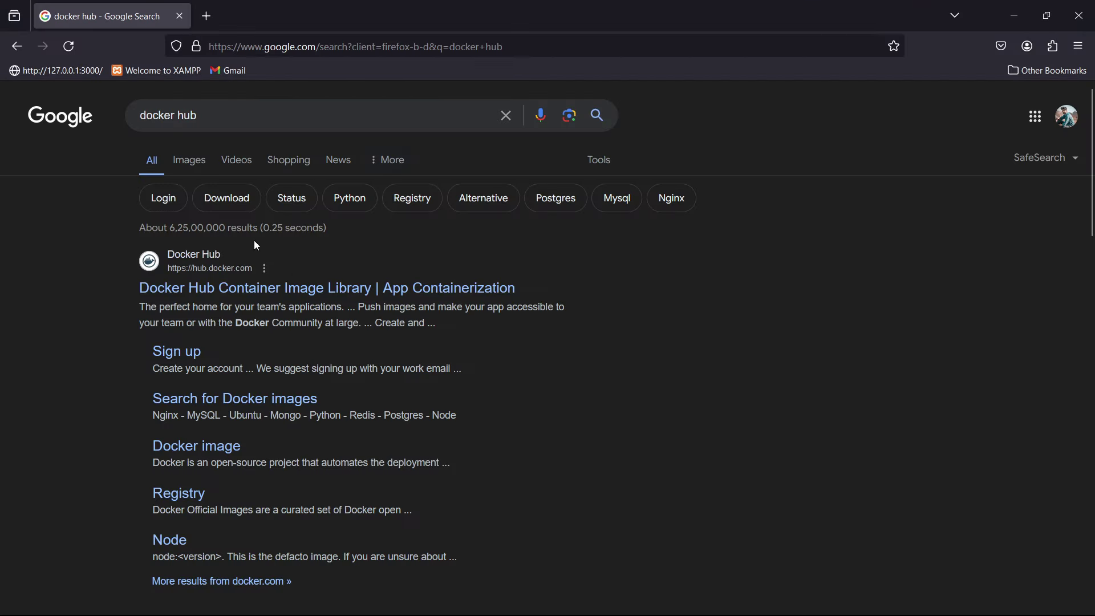
# - Go to Docker Hub, search for python and open the official python image
pyautogui.click(290, 289)
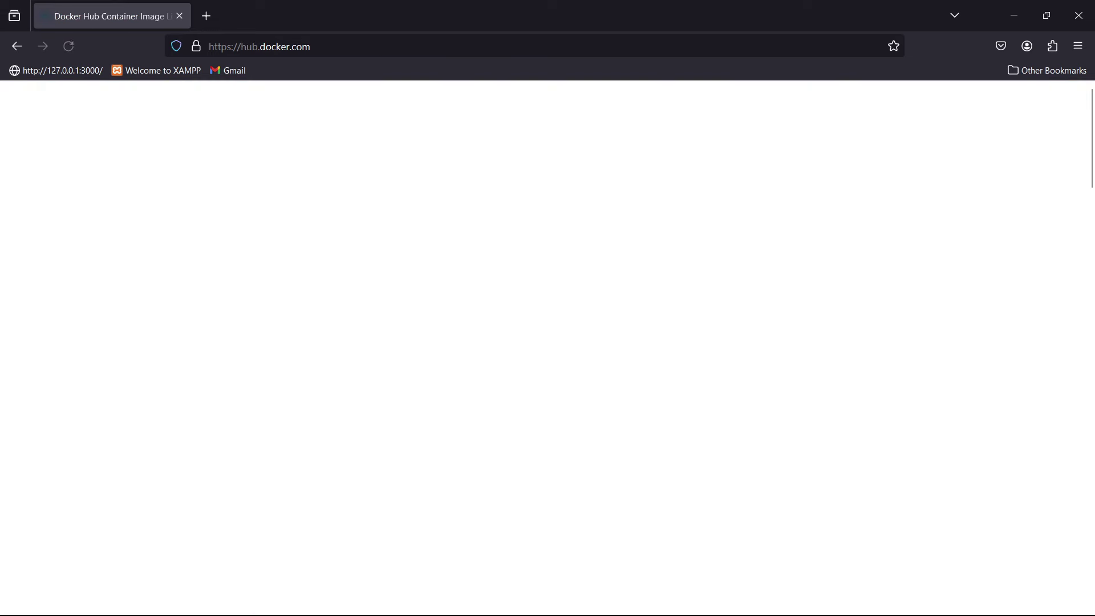
pyautogui.click(458, 221)
pyautogui.write('python')
pyautogui.press('Return')
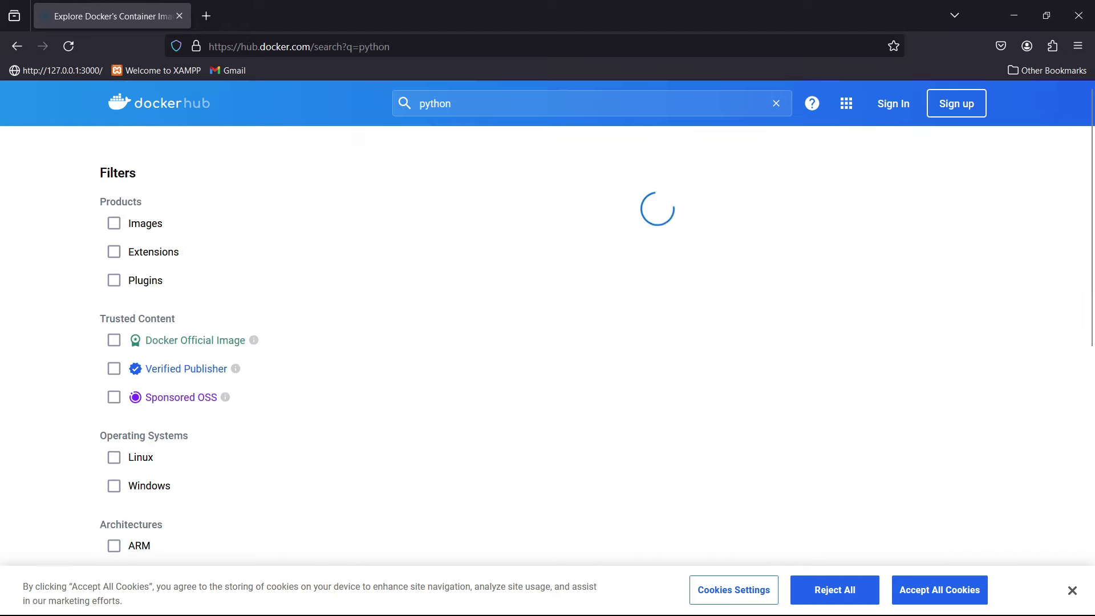
pyautogui.click(418, 228)
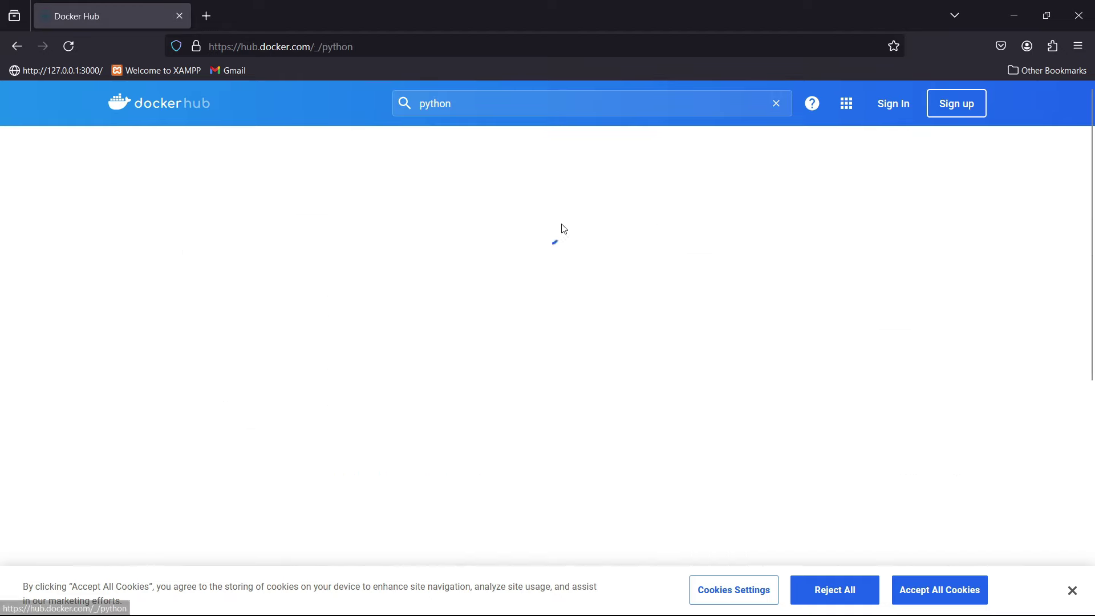
# - Show the python image's Tags list, highlighting the latest and 3.9.19 pull commands
pyautogui.scroll(-5, 709, 298)
pyautogui.scroll(5, 396, 274)
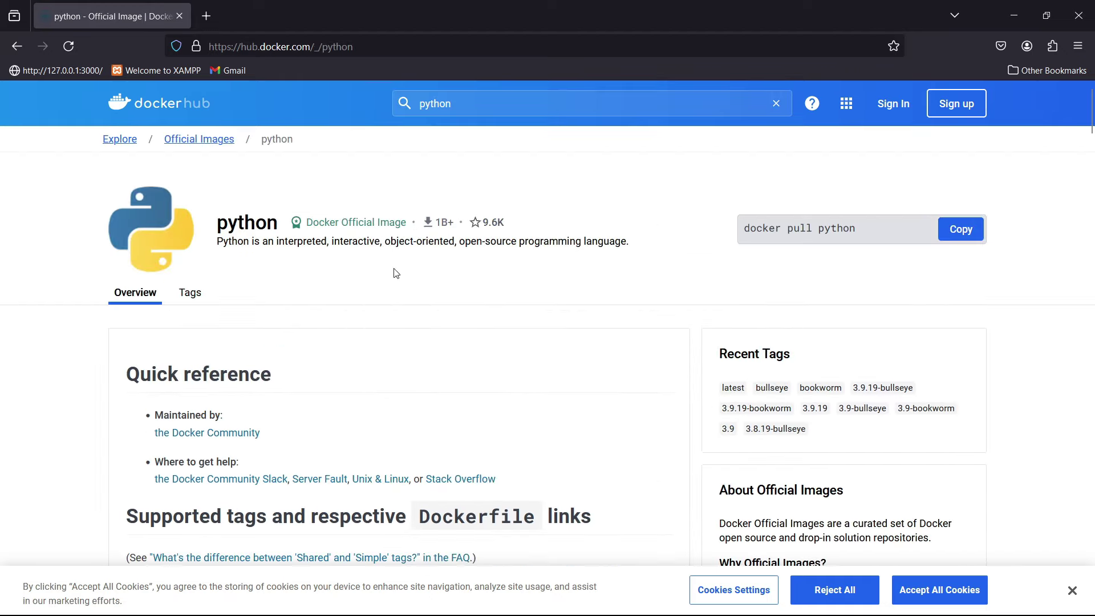
pyautogui.click(216, 294)
pyautogui.scroll(-3, 913, 280)
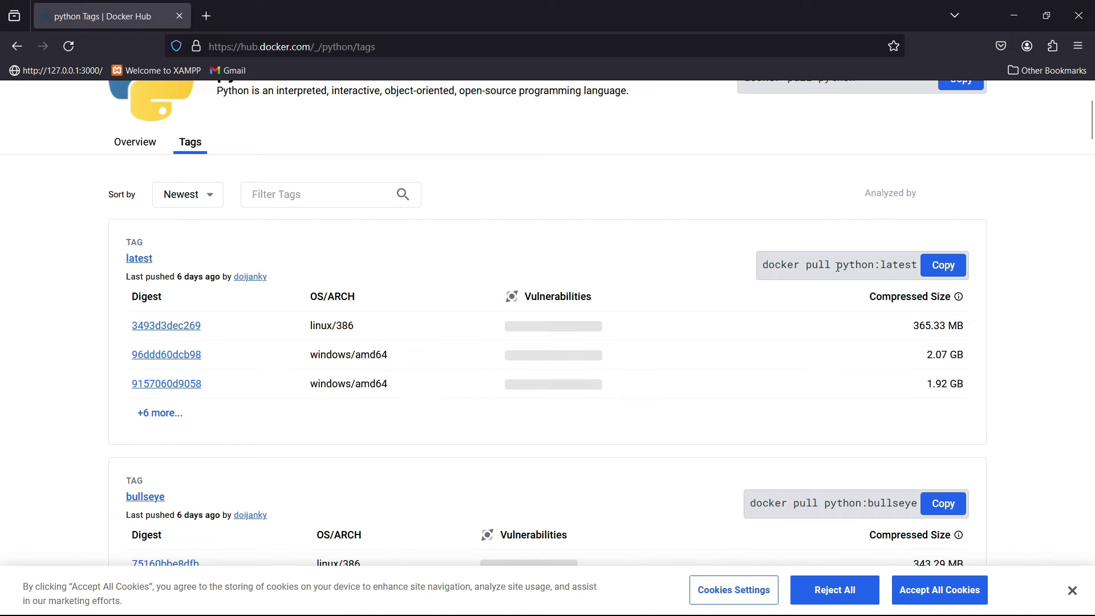
pyautogui.moveTo(836, 265); pyautogui.dragTo(922, 273)
pyautogui.click(1017, 308)
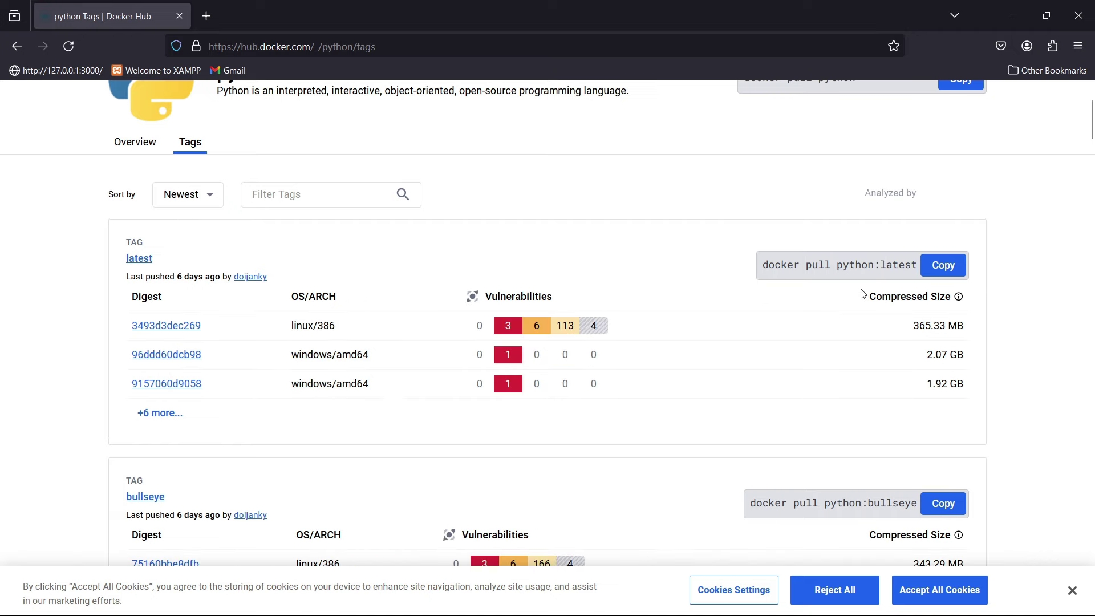
pyautogui.moveTo(895, 268); pyautogui.dragTo(925, 269)
pyautogui.click(1015, 223)
pyautogui.scroll(-10, 969, 297)
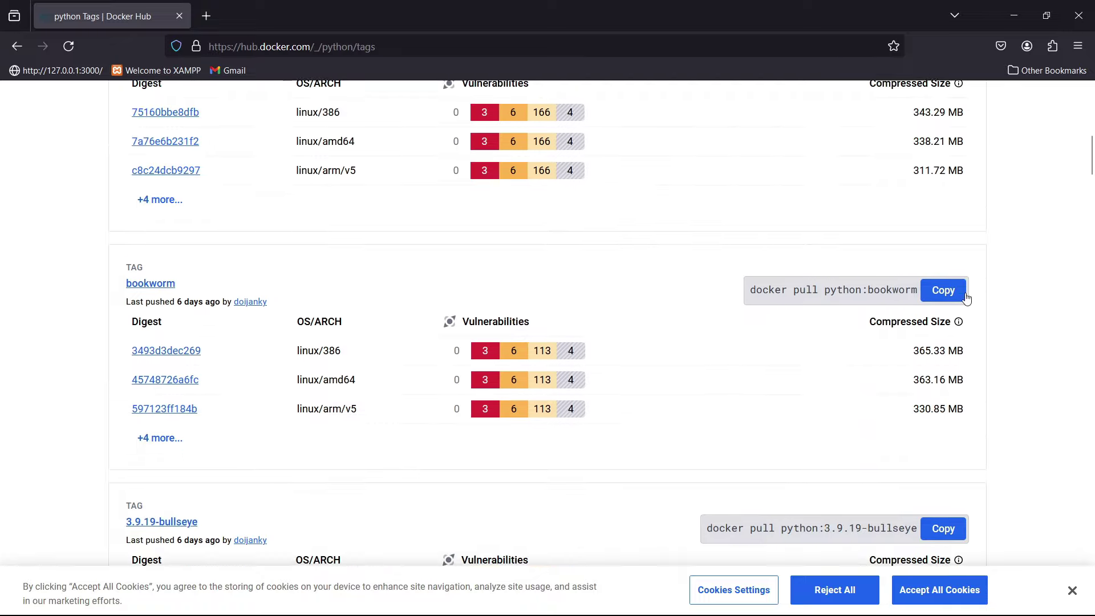
pyautogui.moveTo(792, 304); pyautogui.dragTo(868, 303)
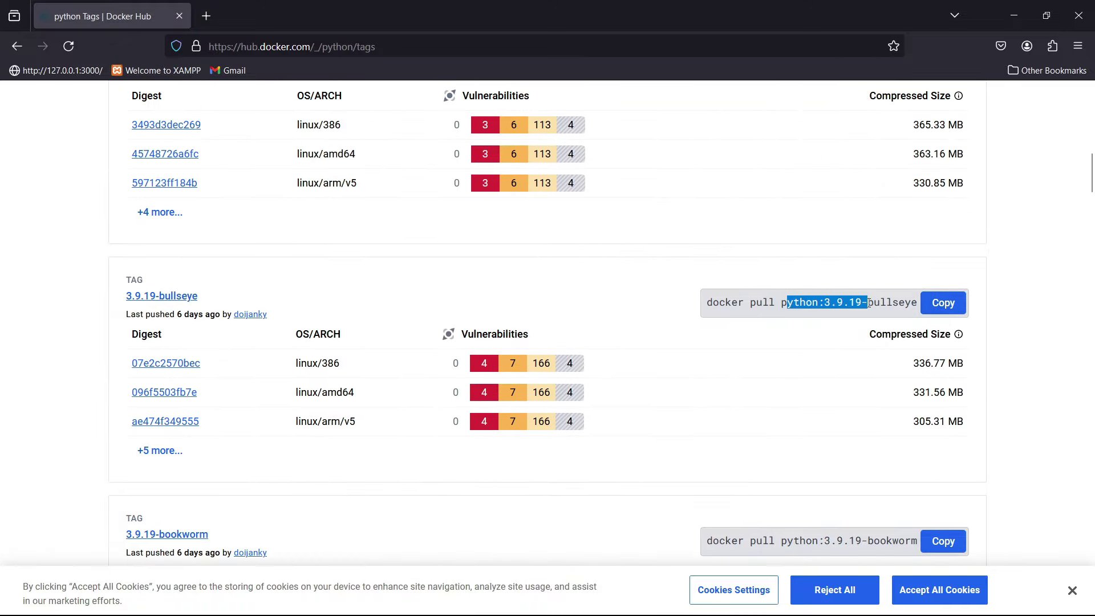
pyautogui.click(1006, 270)
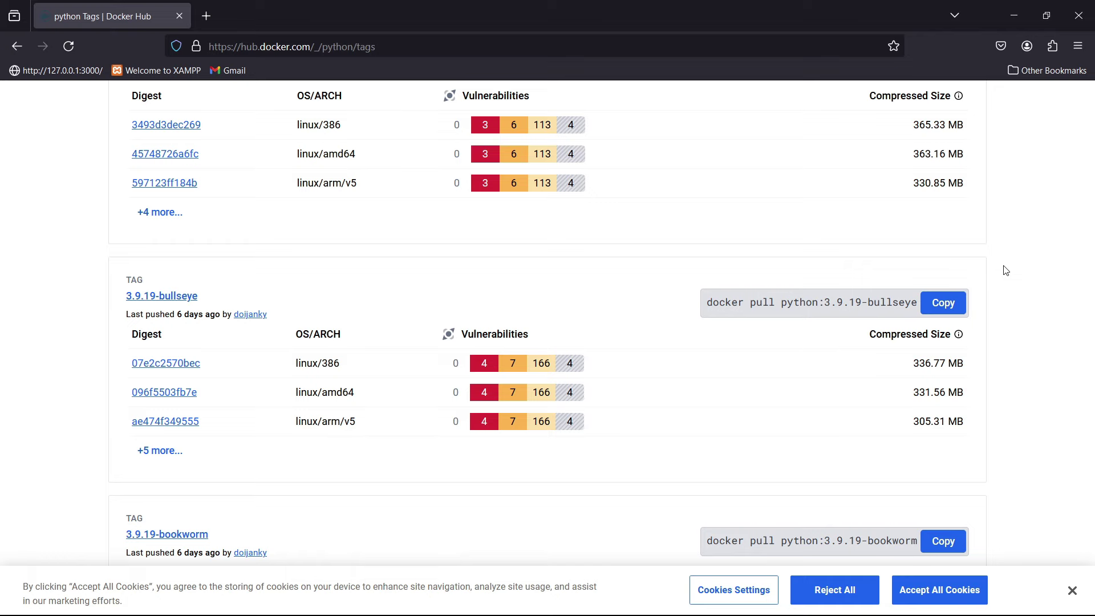
# - Scroll through more tags, highlighting several pull commands including python:latest
pyautogui.scroll(15, 1006, 270)
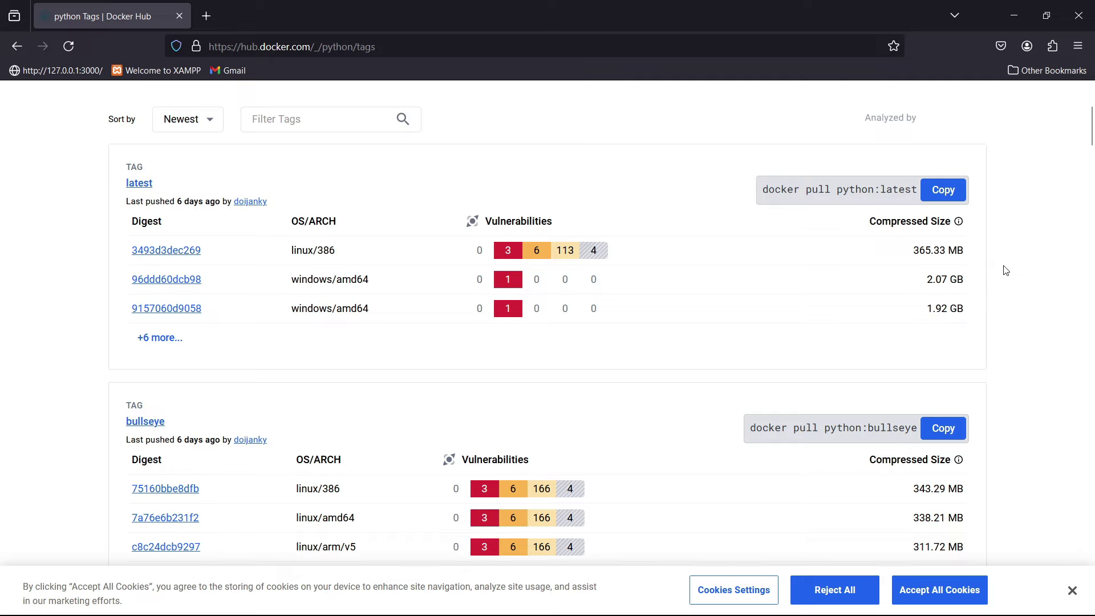
pyautogui.scroll(4, 1005, 270)
pyautogui.scroll(-4, 1002, 269)
pyautogui.scroll(-4, 872, 308)
pyautogui.moveTo(847, 206); pyautogui.dragTo(892, 204)
pyautogui.scroll(-3, 854, 306)
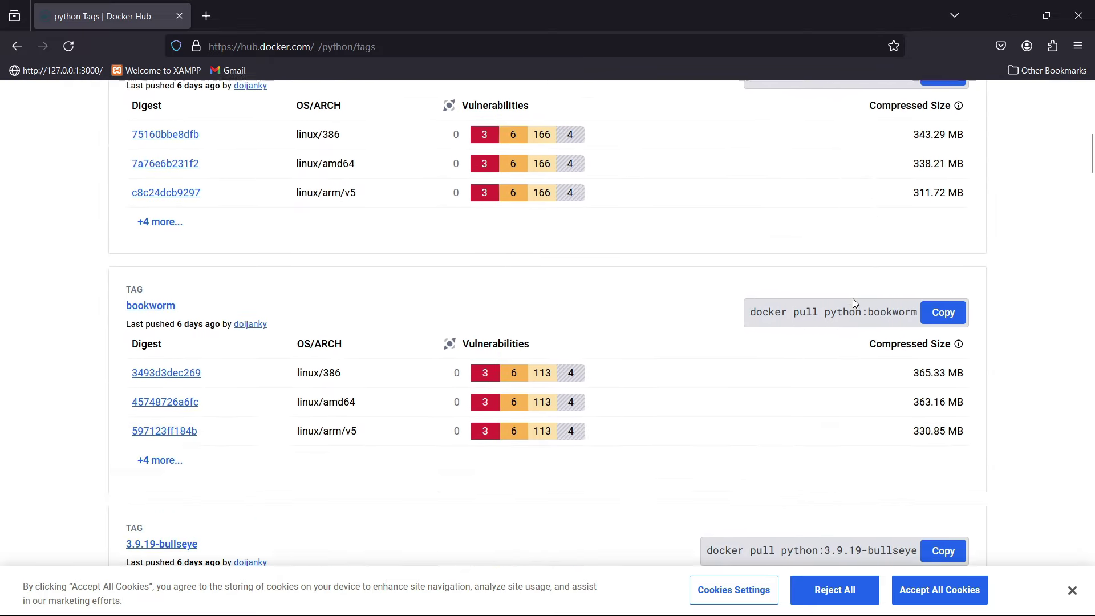
pyautogui.moveTo(831, 290); pyautogui.dragTo(879, 293)
pyautogui.scroll(-3, 856, 355)
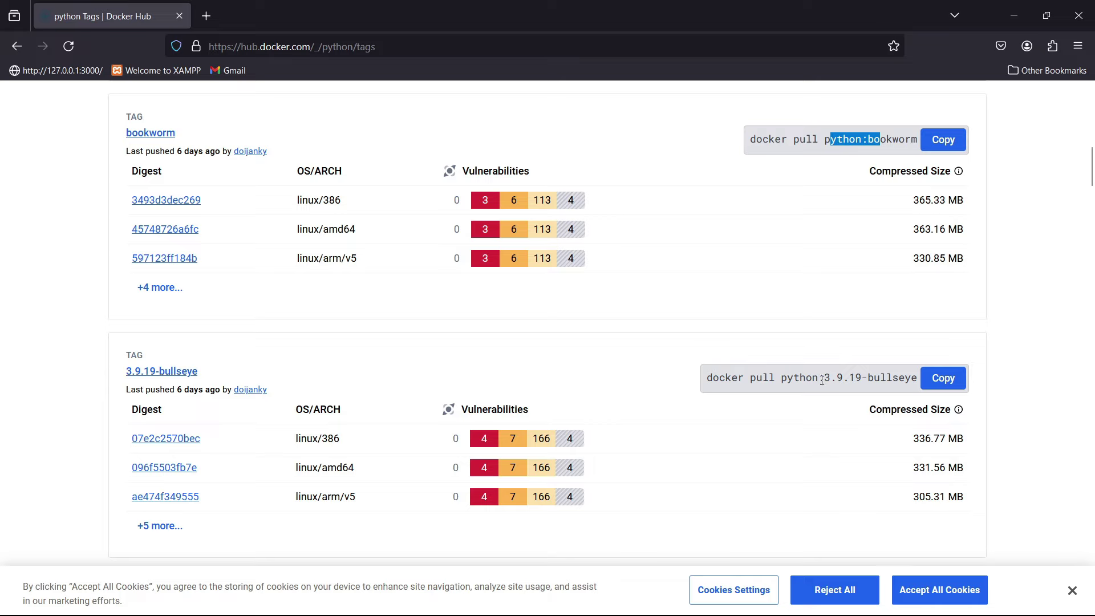
pyautogui.moveTo(821, 381); pyautogui.dragTo(866, 378)
pyautogui.scroll(-4, 865, 378)
pyautogui.scroll(9, 866, 378)
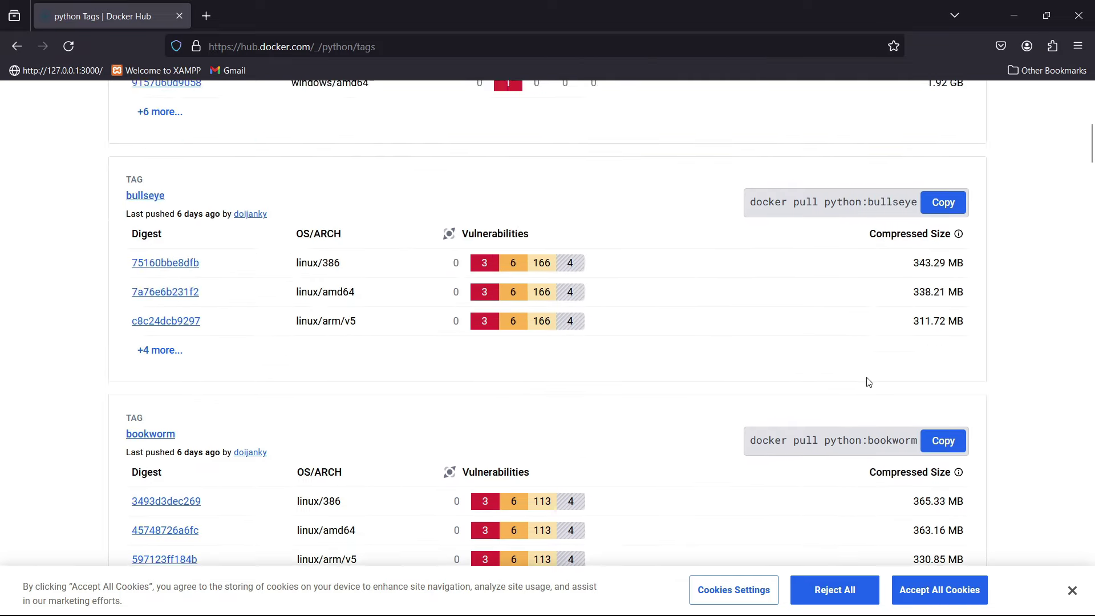
pyautogui.scroll(9, 868, 382)
pyautogui.moveTo(836, 418); pyautogui.dragTo(898, 411)
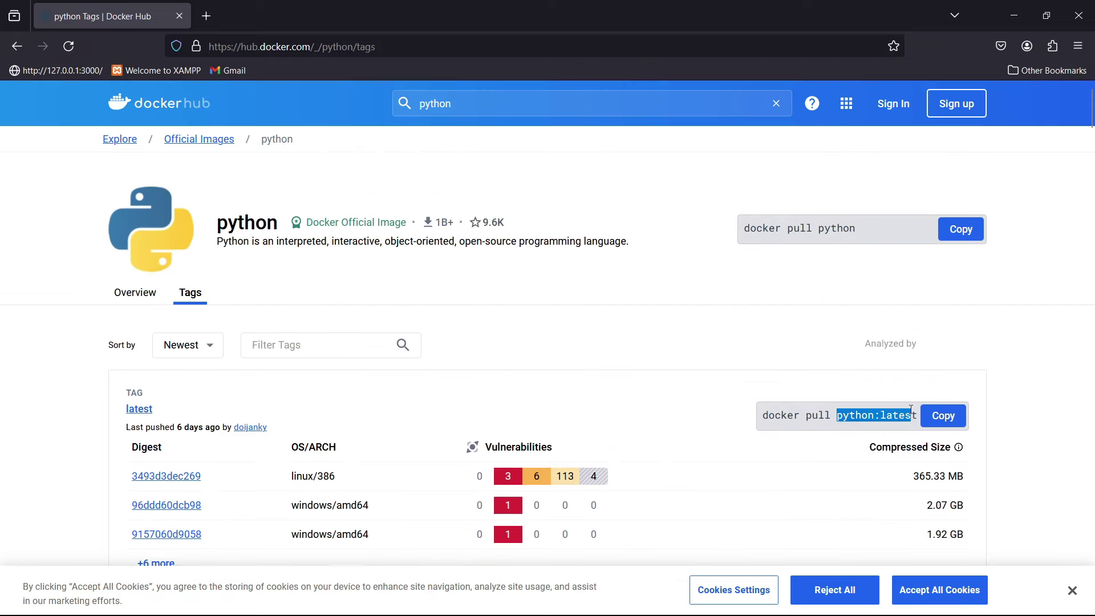
pyautogui.click(1041, 309)
pyautogui.scroll(-6, 993, 313)
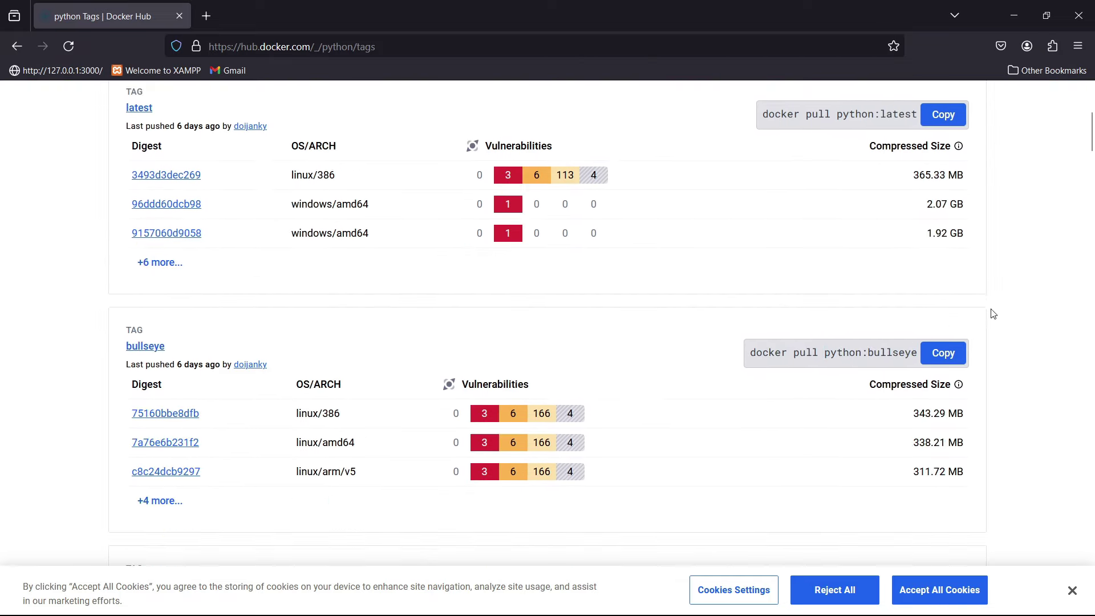
pyautogui.doubleClick(883, 114)
pyautogui.click(1028, 135)
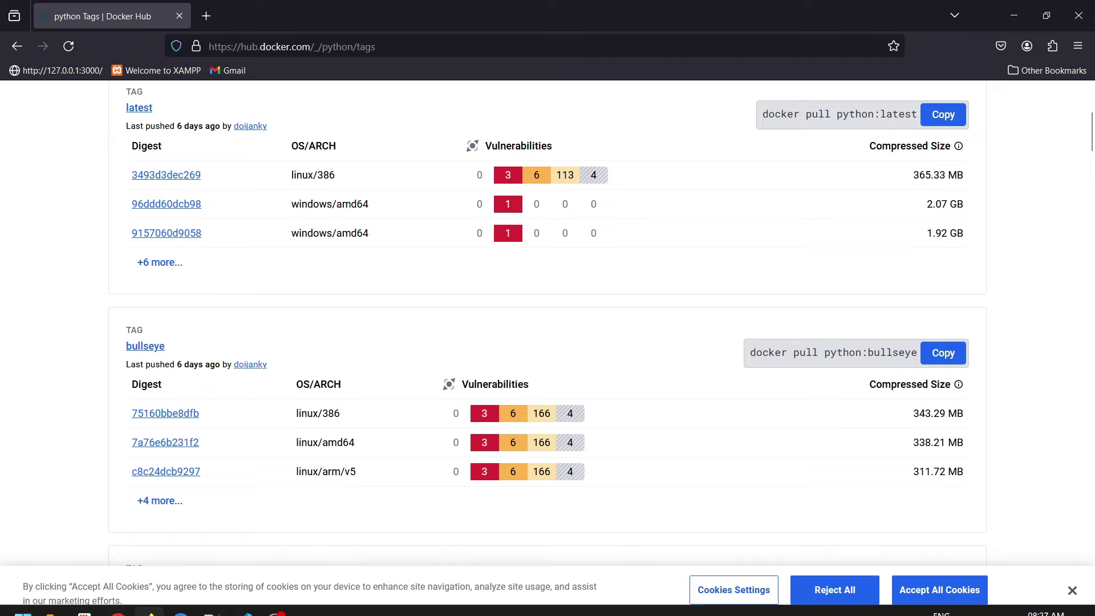
# - Back in Dockerfile.dev, highlight the python:latest base image and the first ENV line
pyautogui.click(243, 599)
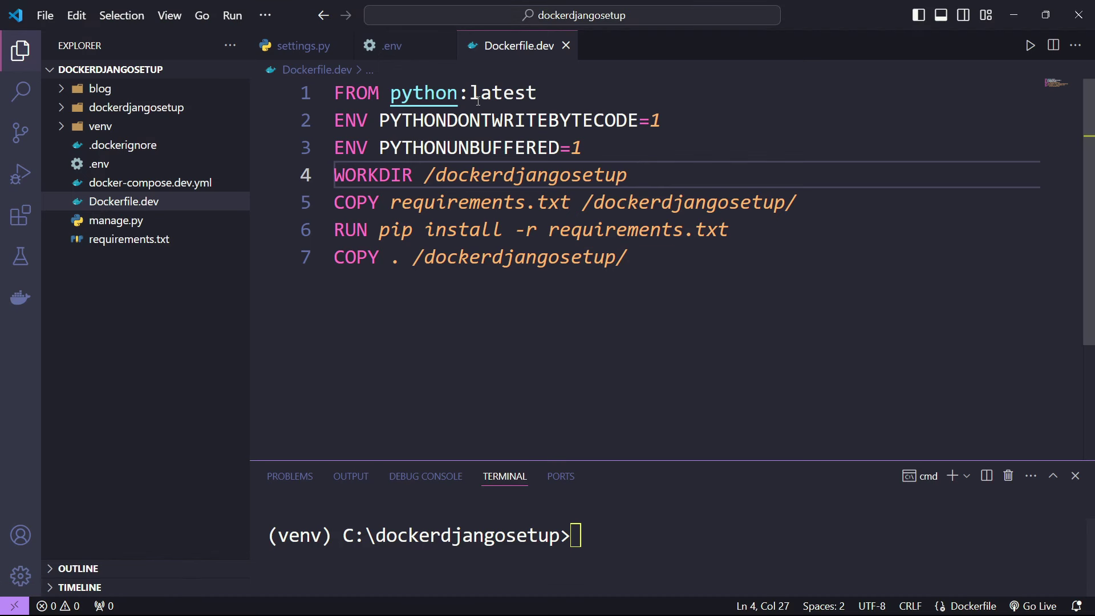
pyautogui.moveTo(412, 93); pyautogui.dragTo(534, 92)
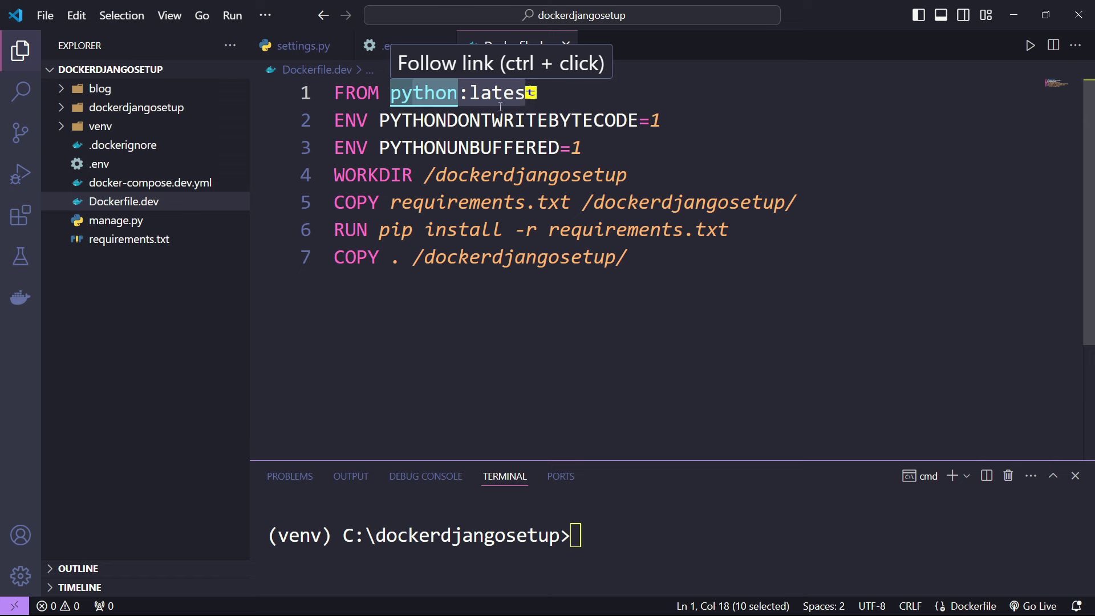
pyautogui.doubleClick(365, 120)
pyautogui.click(500, 121)
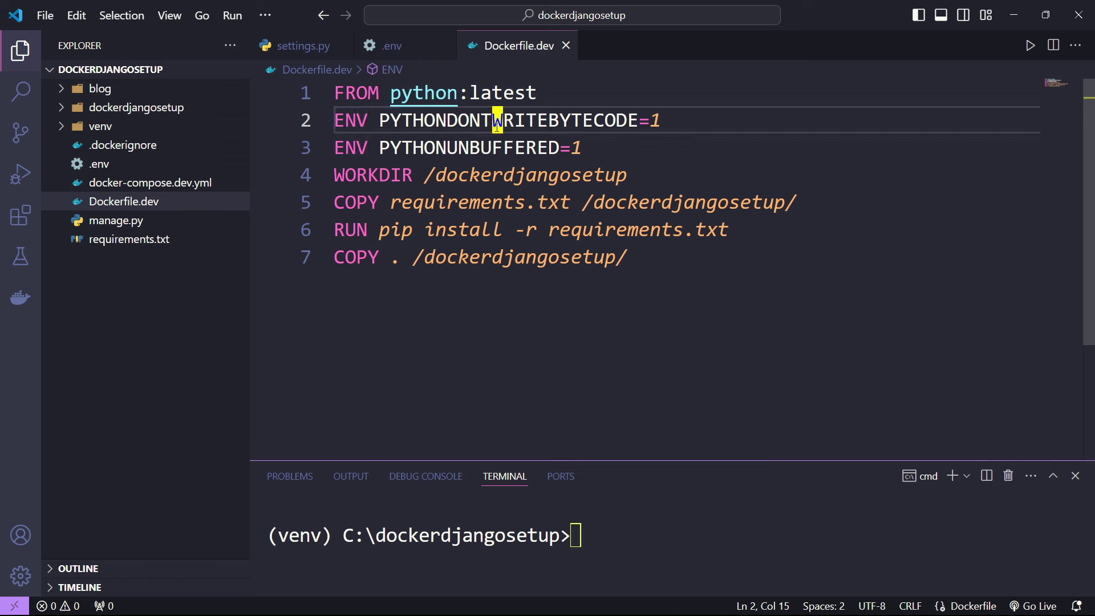
pyautogui.click(544, 124)
pyautogui.moveTo(560, 121); pyautogui.dragTo(594, 121)
pyautogui.click(627, 121)
# - Select PYTHONUNBUFFERED, then the PYTHONDONTWRITEBYTECODE=1 setting and its value
pyautogui.press('Down')
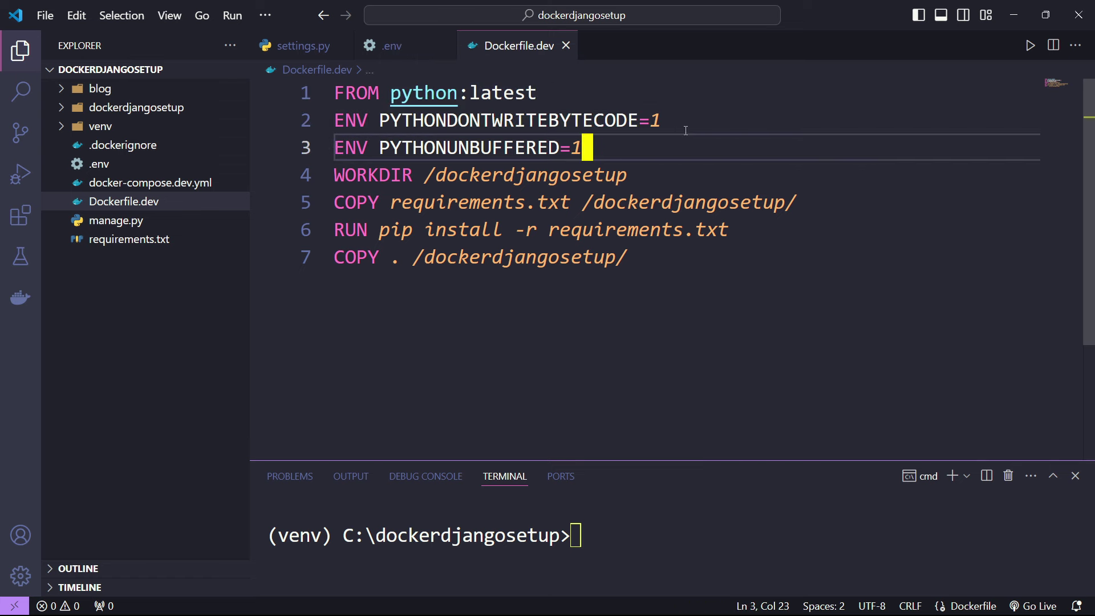
pyautogui.doubleClick(471, 149)
pyautogui.click(607, 165)
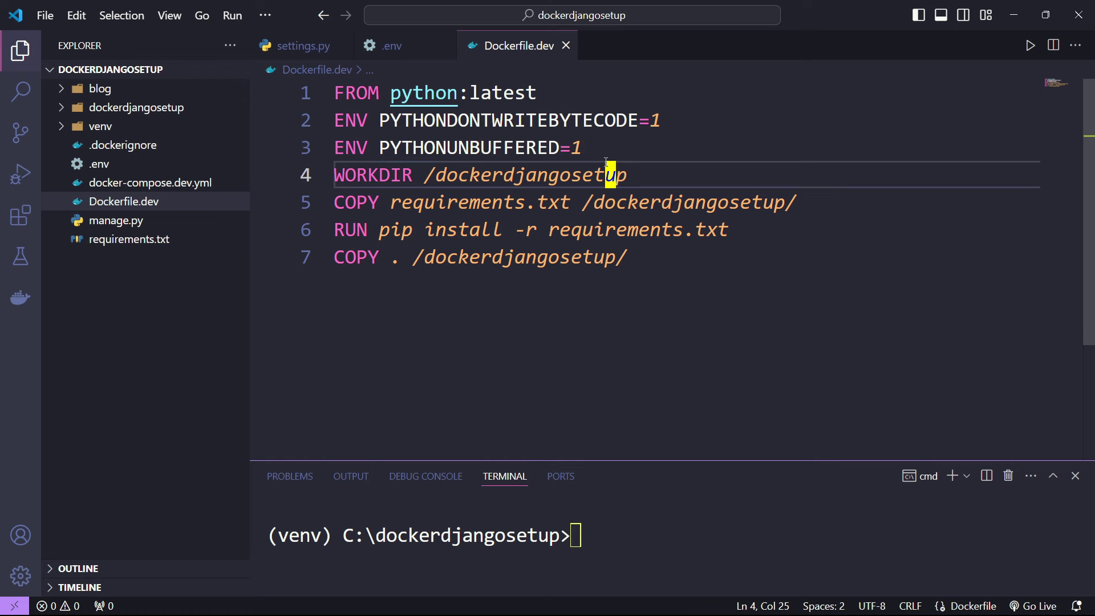
pyautogui.click(585, 144)
pyautogui.click(678, 125)
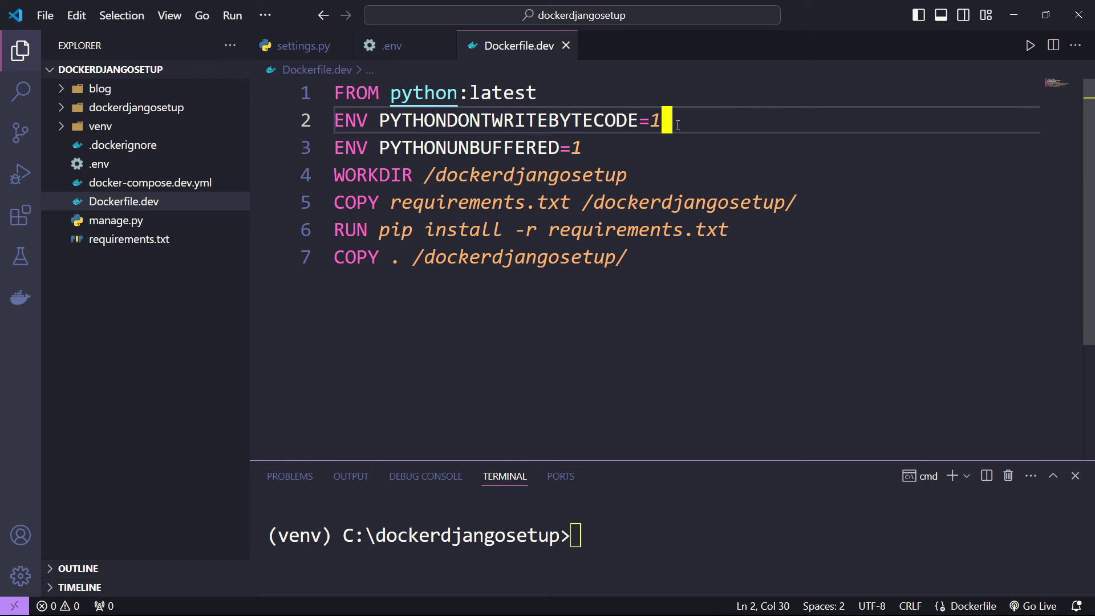
pyautogui.moveTo(664, 121); pyautogui.dragTo(384, 121)
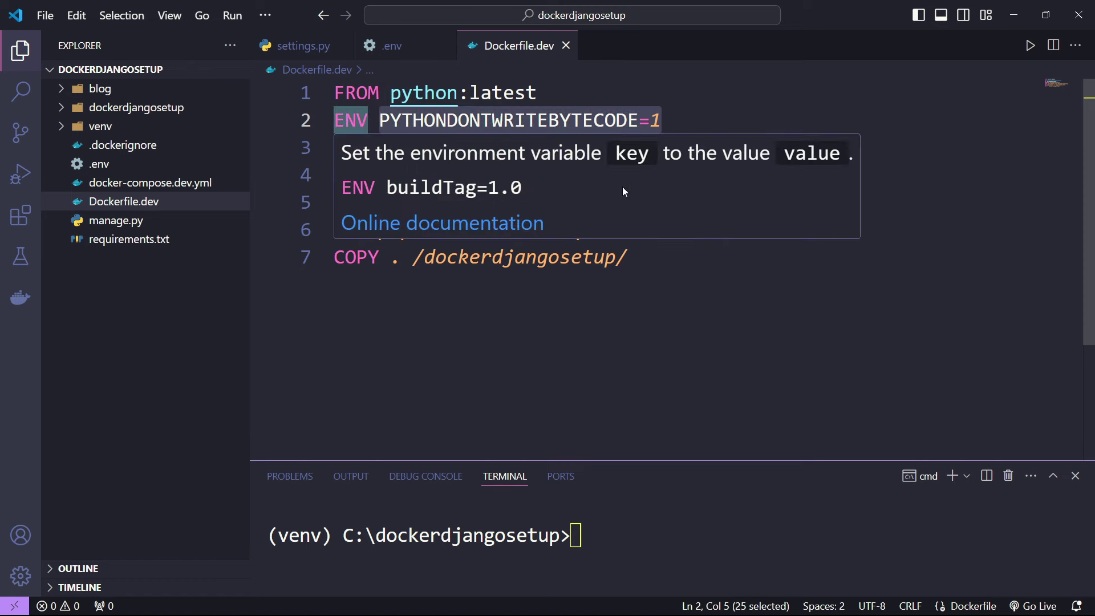
pyautogui.click(690, 326)
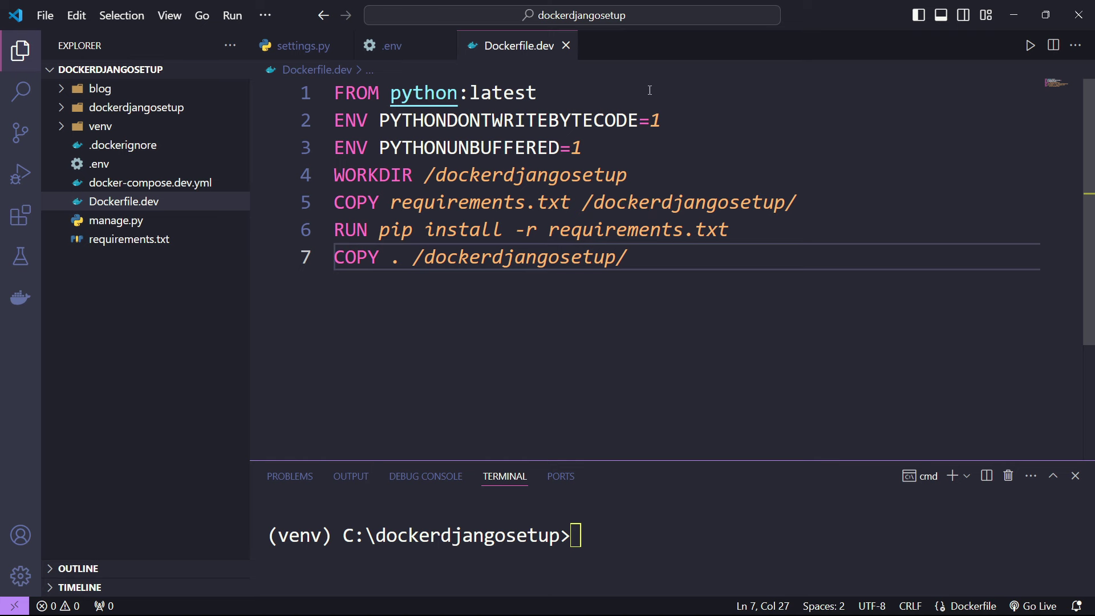
pyautogui.moveTo(660, 120); pyautogui.dragTo(593, 120)
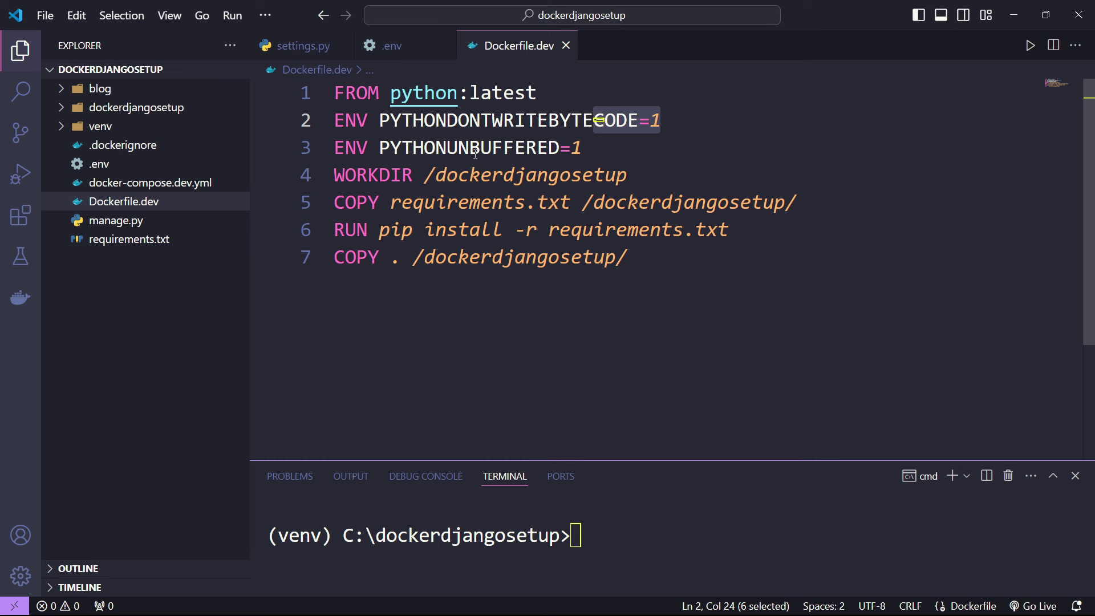
pyautogui.click(599, 154)
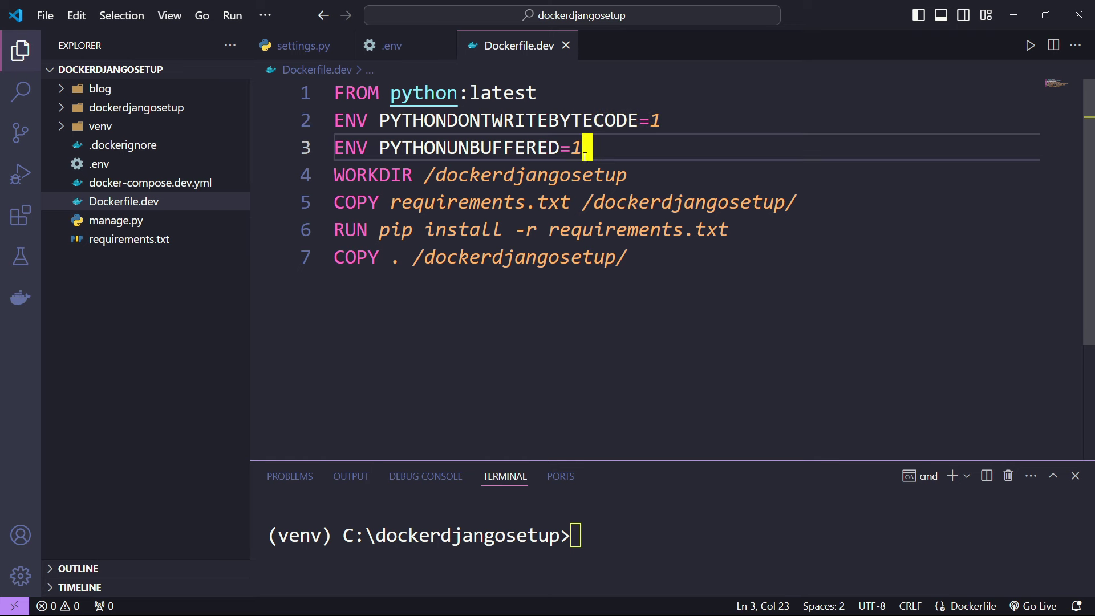
pyautogui.moveTo(563, 152)
pyautogui.hotkey('shift', 'Up')
pyautogui.hotkey('shift', 'Left')
pyautogui.hotkey('shift', 'Left')
pyautogui.hotkey('shift', 'Left')
pyautogui.hotkey('shift', 'Left')
pyautogui.hotkey('shift', 'Left')
pyautogui.hotkey('shift', 'Left')
pyautogui.hotkey('shift', 'Left')
pyautogui.hotkey('shift', 'Left')
pyautogui.hotkey('shift', 'Left')
pyautogui.hotkey('shift', 'Left')
pyautogui.hotkey('shift', 'Left')
pyautogui.hotkey('shift', 'Left')
pyautogui.hotkey('shift', 'Left')
pyautogui.hotkey('shift', 'Left')
pyautogui.hotkey('shift', 'Left')
pyautogui.hotkey('shift', 'Left')
pyautogui.hotkey('shift', 'Left')
pyautogui.hotkey('shift', 'Left')
pyautogui.hotkey('shift', 'Left')
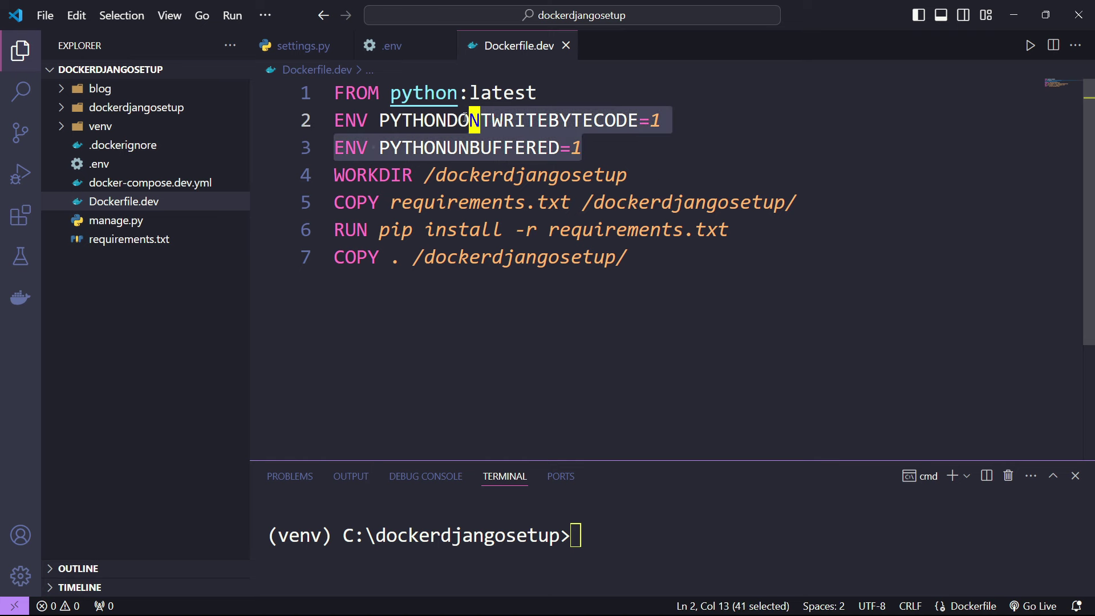
pyautogui.click(611, 153)
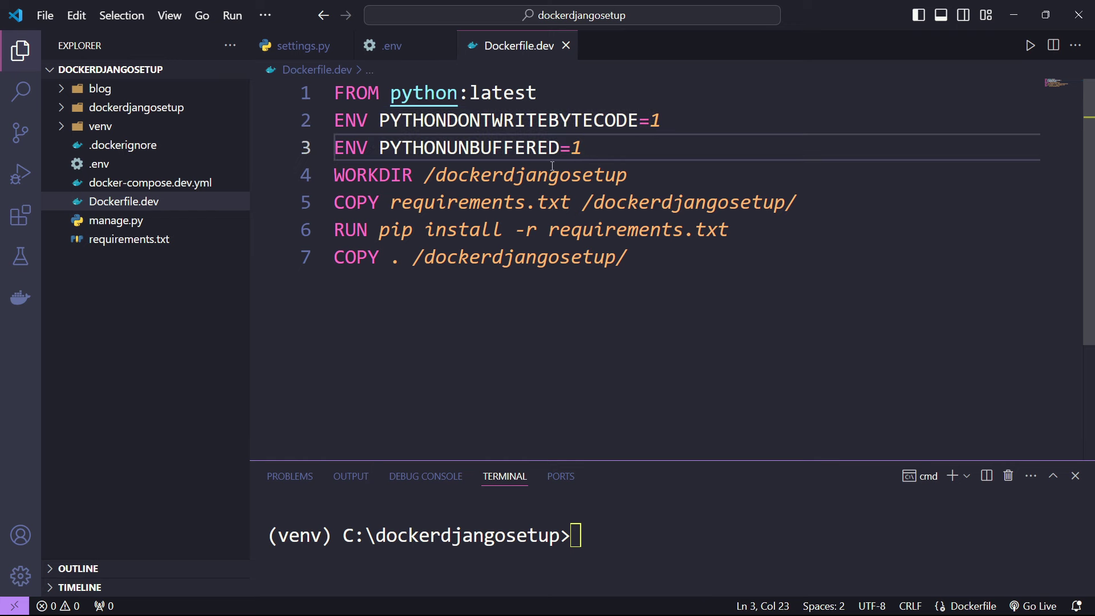
pyautogui.doubleClick(372, 178)
pyautogui.tripleClick(458, 175)
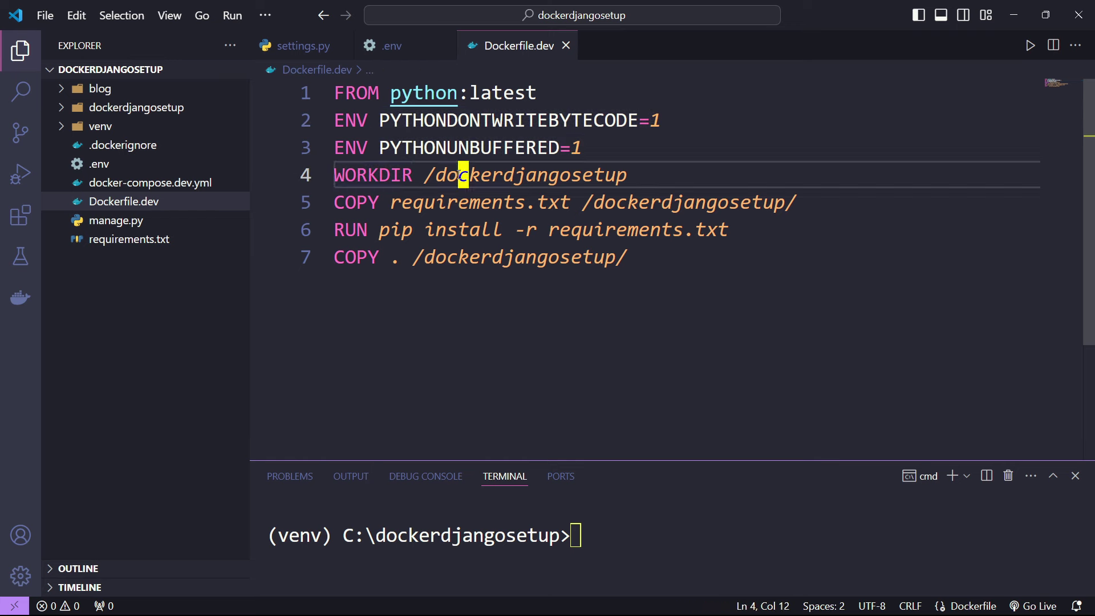
pyautogui.click(573, 178)
pyautogui.doubleClick(573, 178)
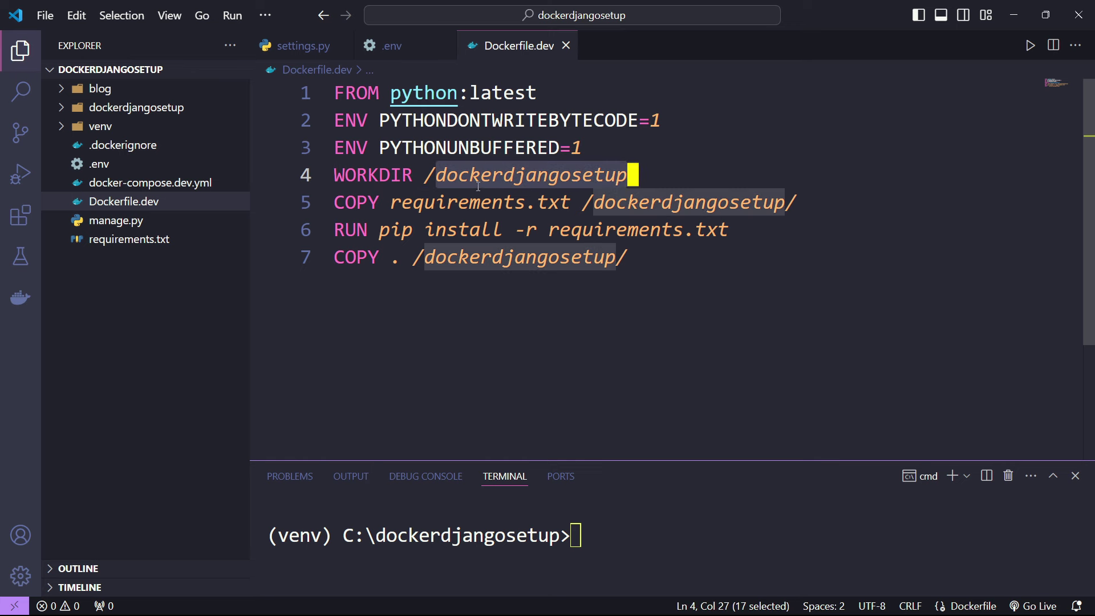
pyautogui.click(671, 171)
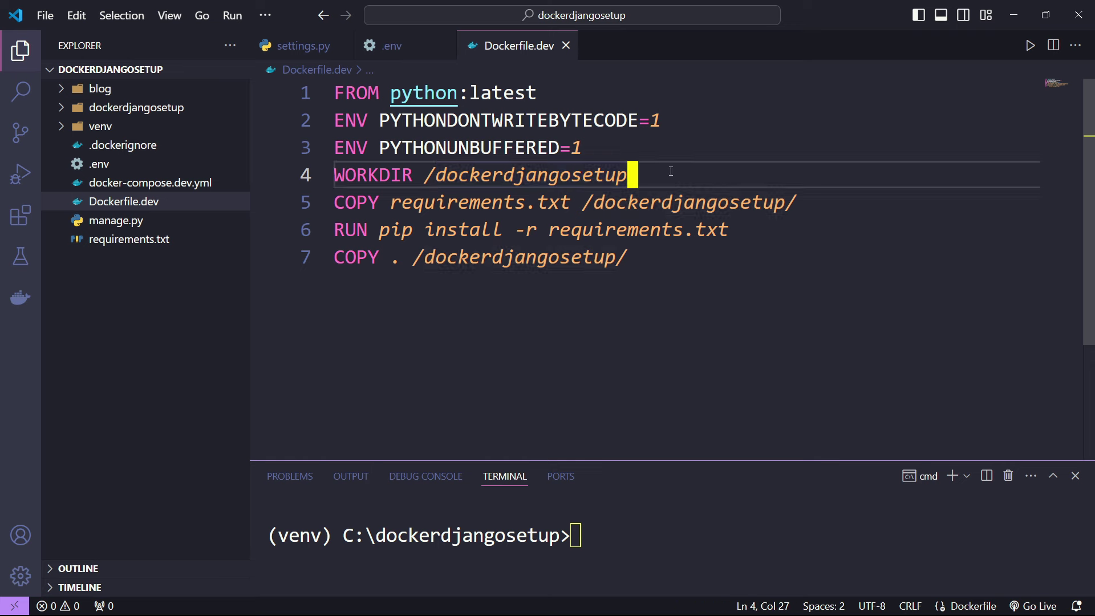
pyautogui.doubleClick(589, 178)
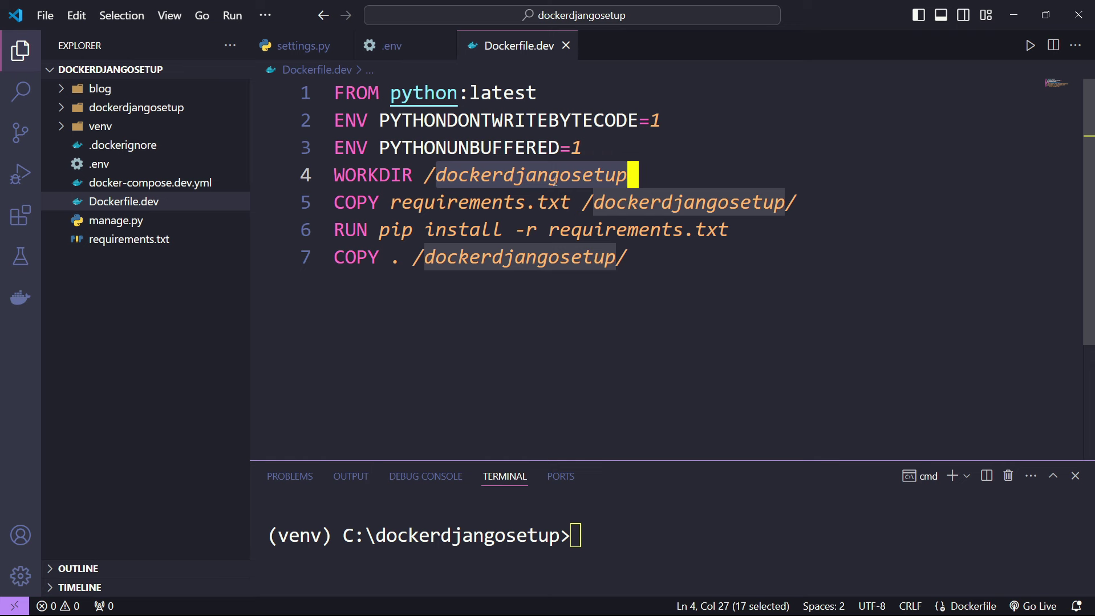
pyautogui.doubleClick(350, 205)
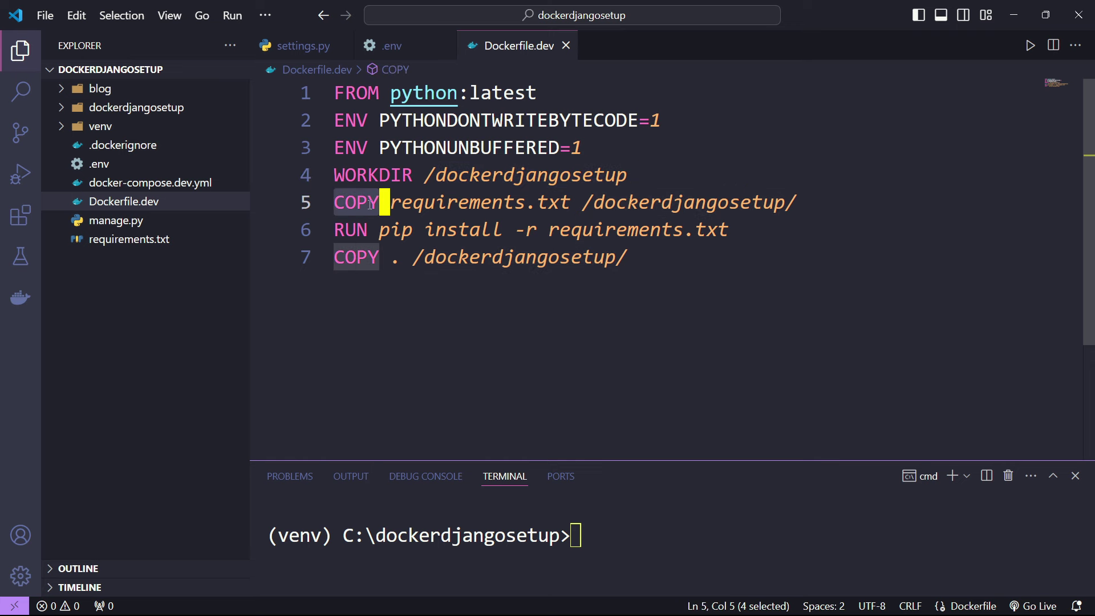
pyautogui.moveTo(447, 202); pyautogui.dragTo(559, 203)
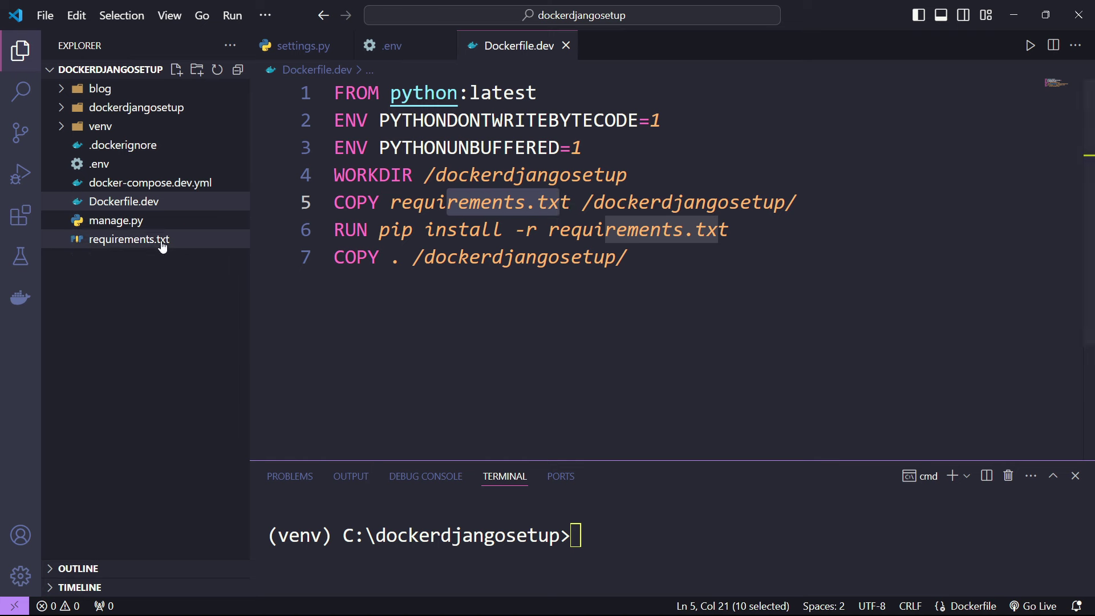
pyautogui.click(651, 329)
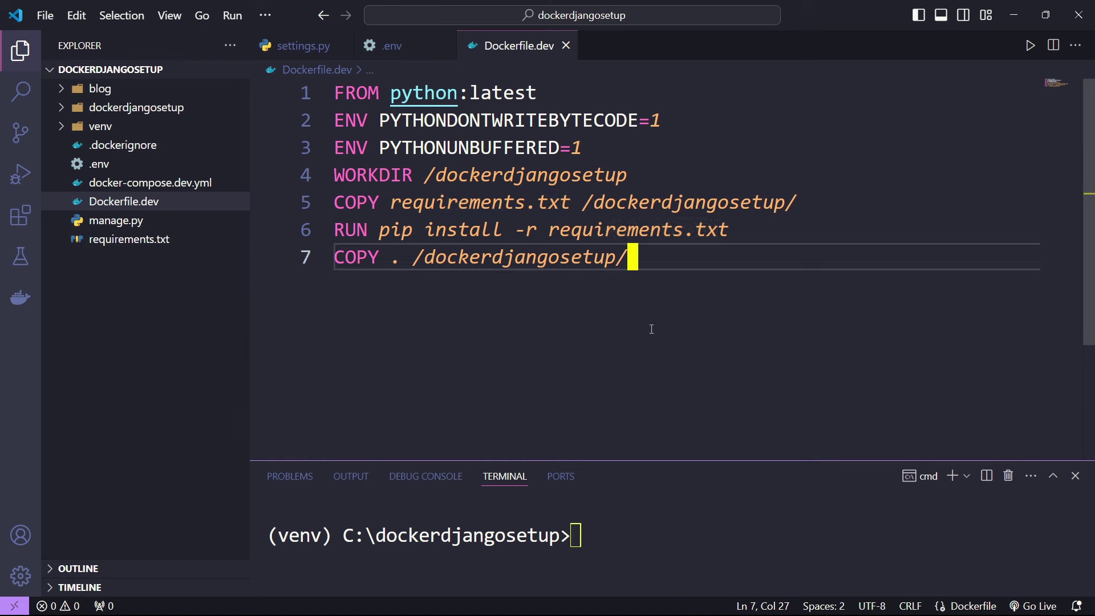
pyautogui.moveTo(392, 205); pyautogui.dragTo(579, 207)
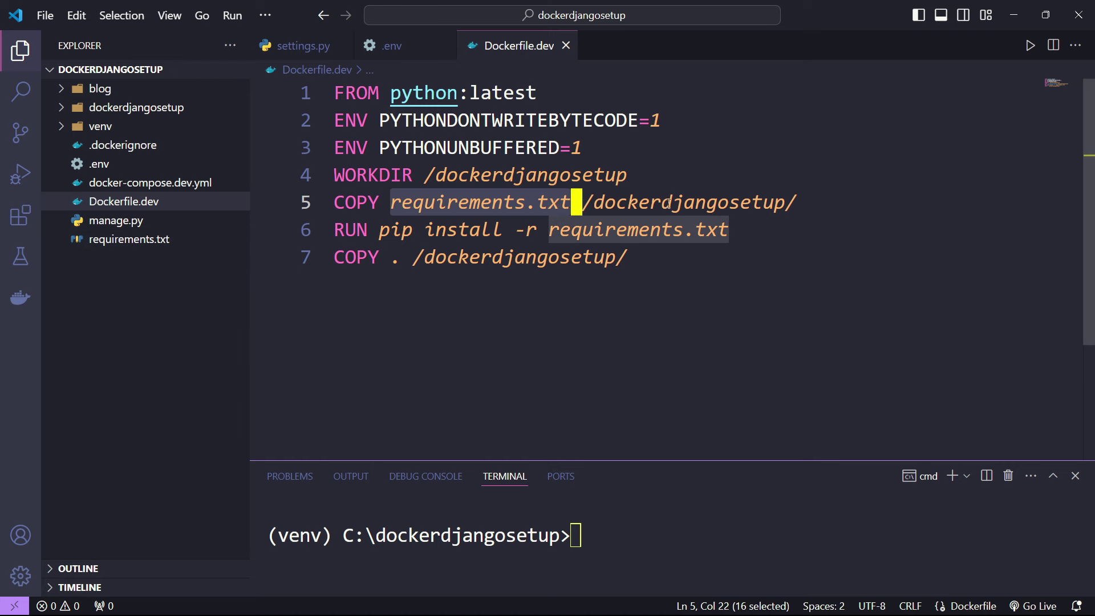
pyautogui.moveTo(662, 204); pyautogui.dragTo(774, 203)
pyautogui.click(685, 308)
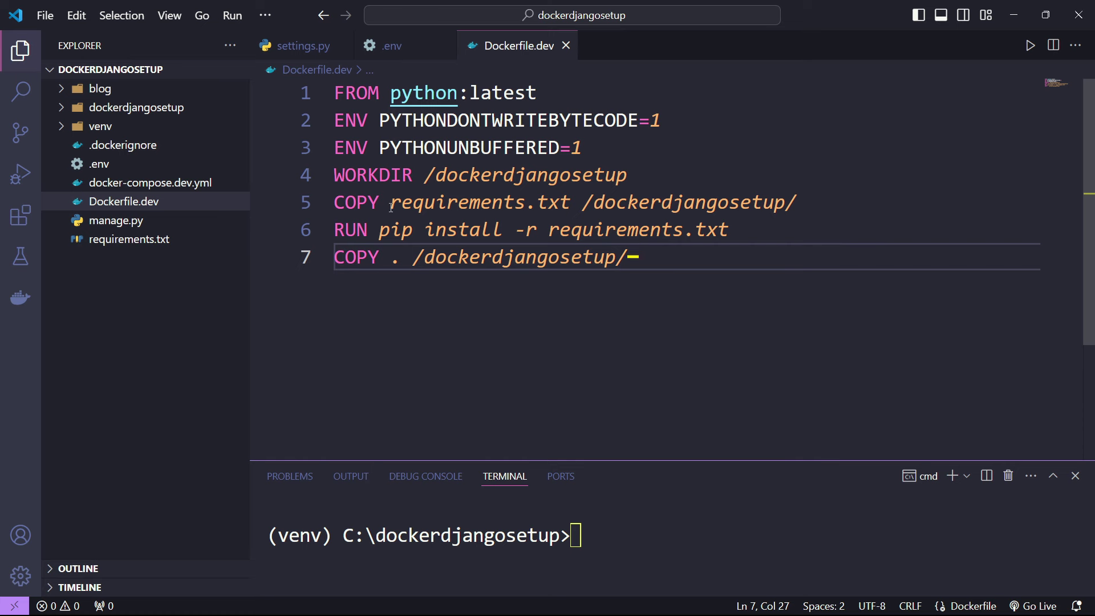
pyautogui.moveTo(391, 205); pyautogui.dragTo(565, 203)
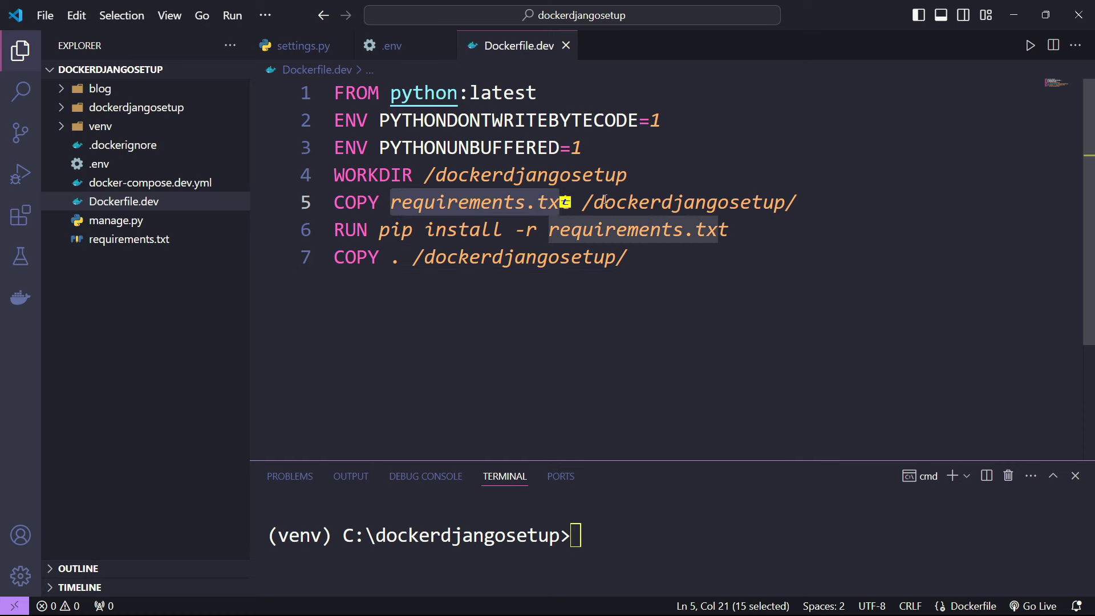
pyautogui.doubleClick(637, 201)
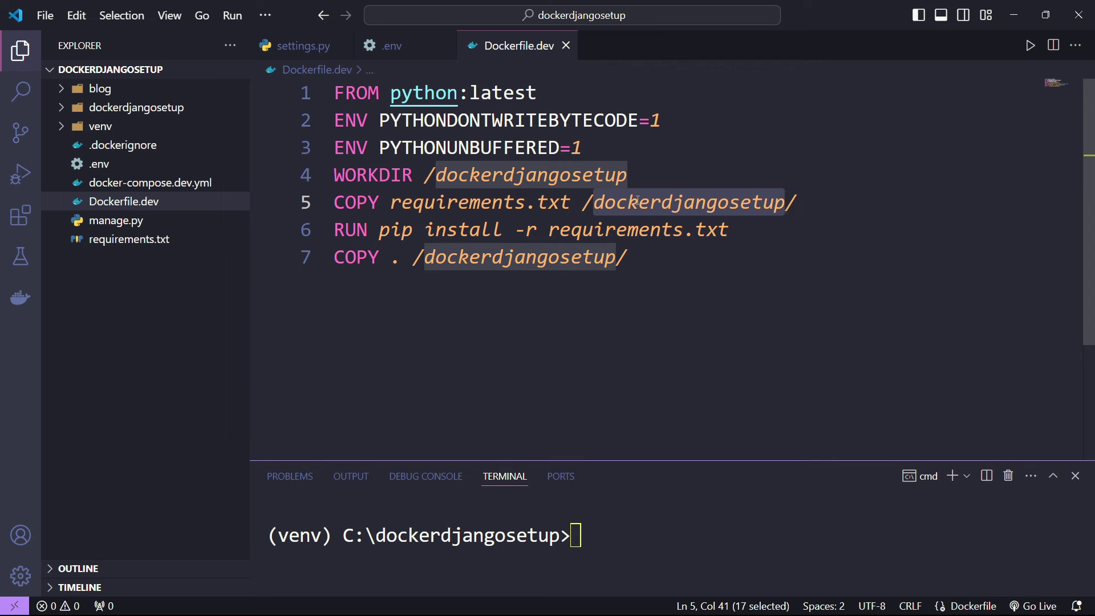
pyautogui.doubleClick(359, 230)
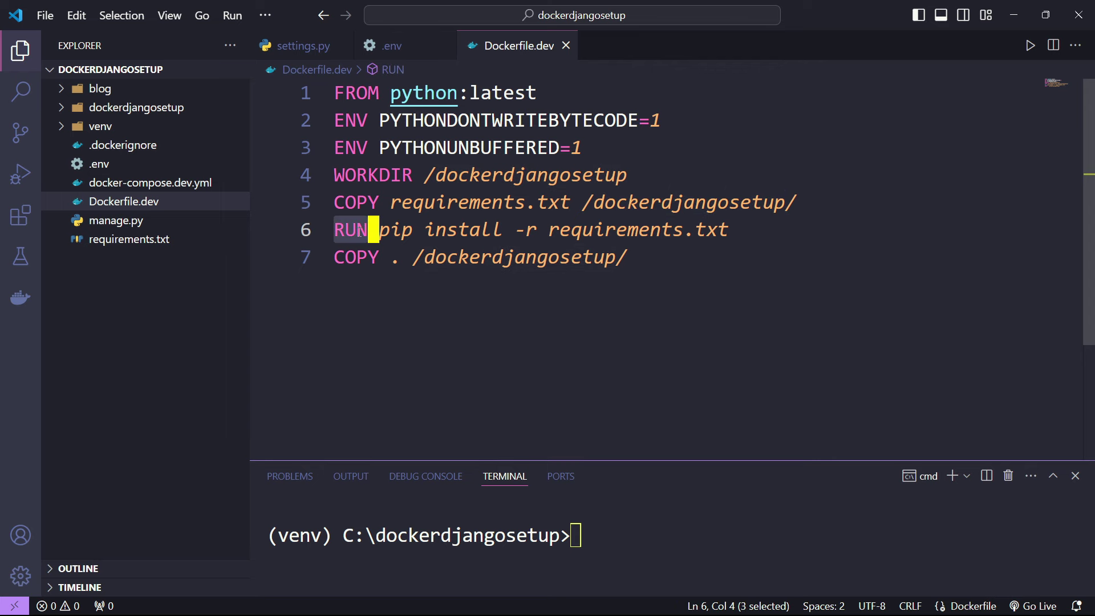
pyautogui.doubleClick(406, 229)
pyautogui.doubleClick(477, 230)
pyautogui.click(546, 230)
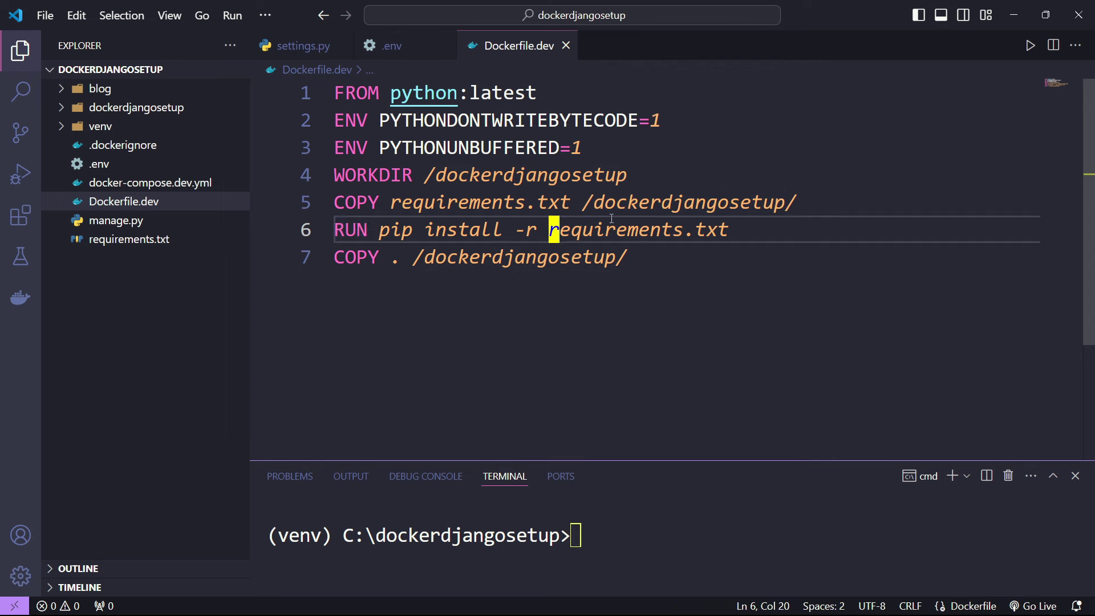
pyautogui.doubleClick(684, 230)
pyautogui.click(761, 231)
pyautogui.click(123, 240)
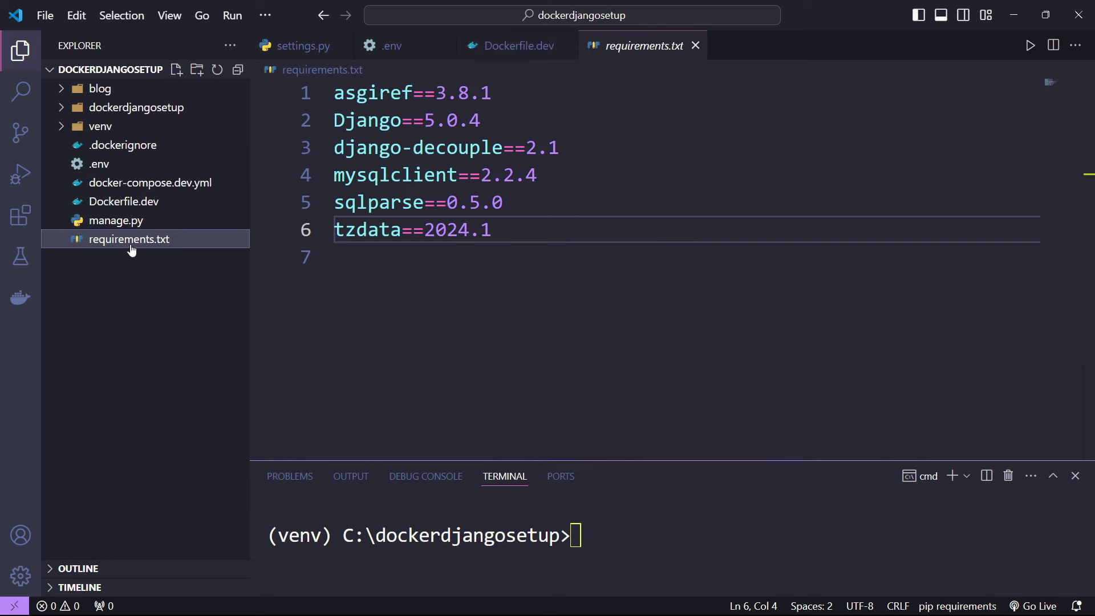
pyautogui.click(695, 45)
pyautogui.moveTo(386, 266); pyautogui.dragTo(401, 264)
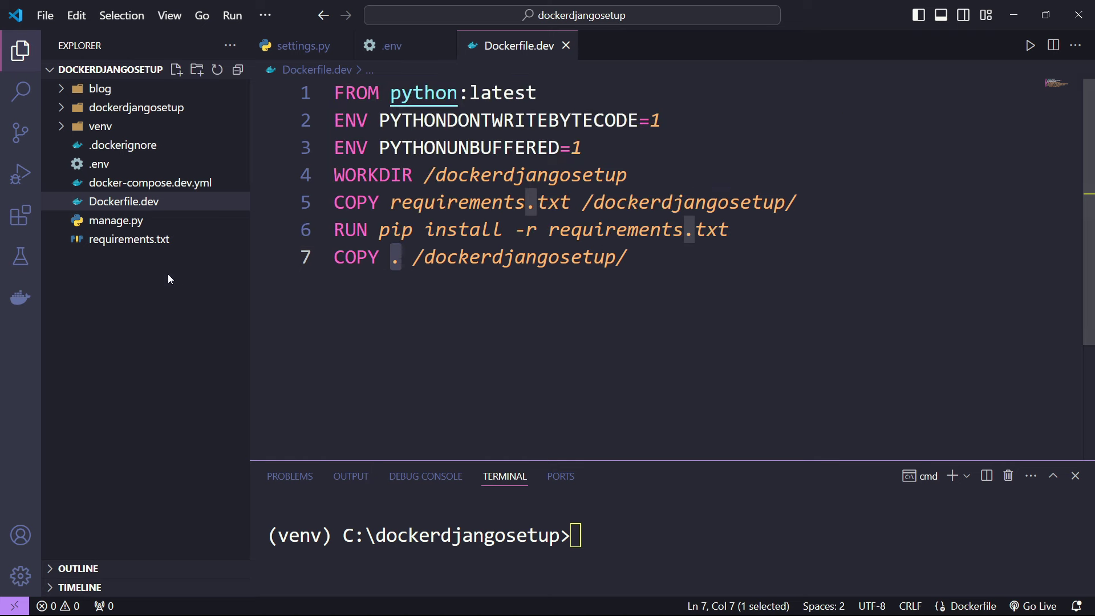
pyautogui.click(178, 241)
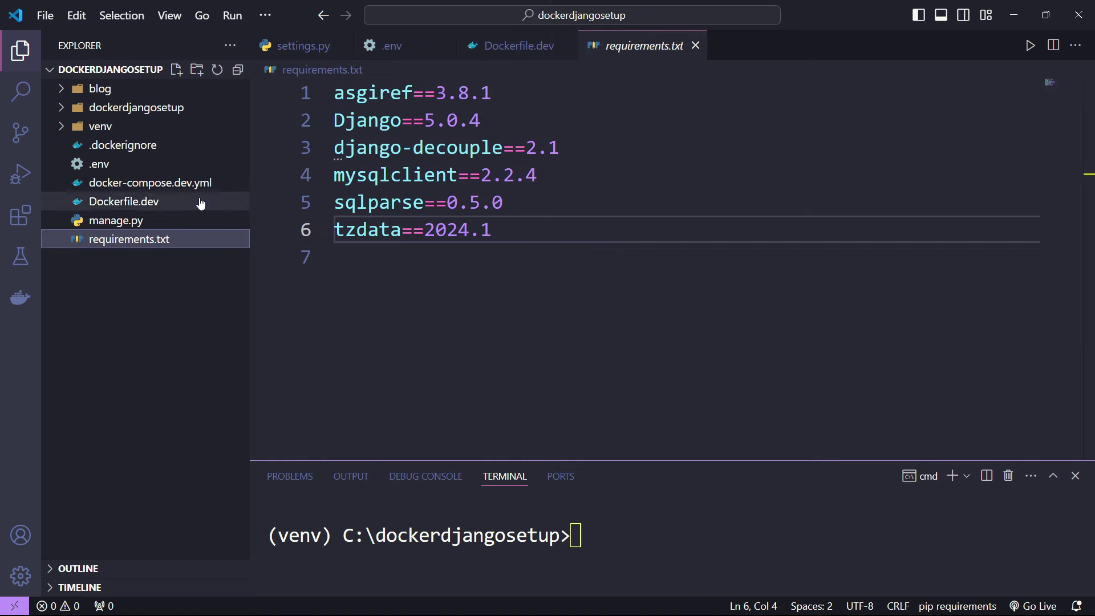
pyautogui.click(694, 46)
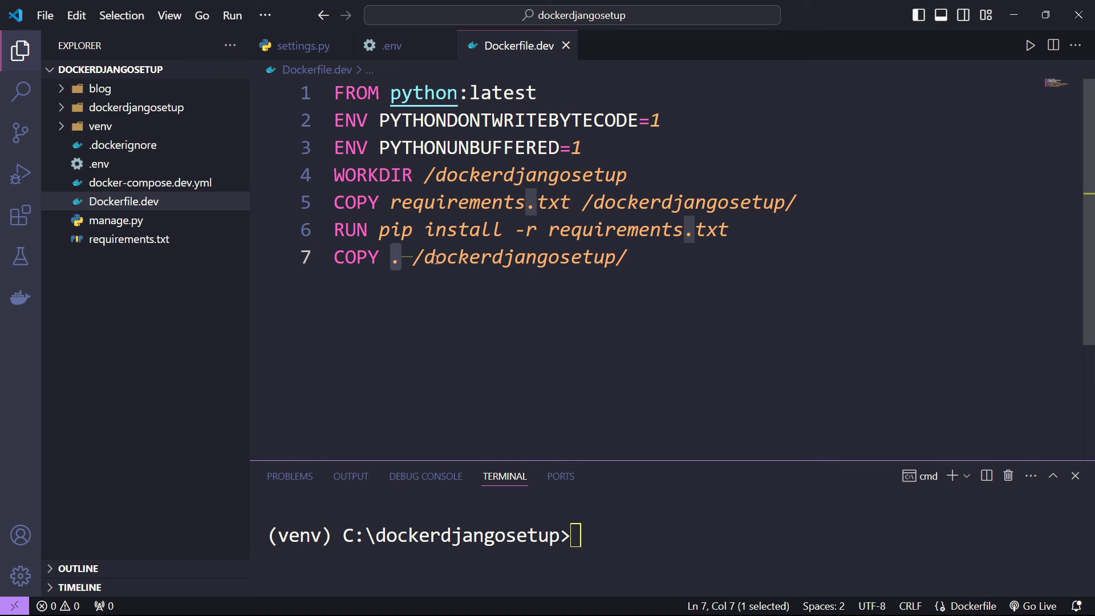
pyautogui.moveTo(436, 260); pyautogui.dragTo(610, 261)
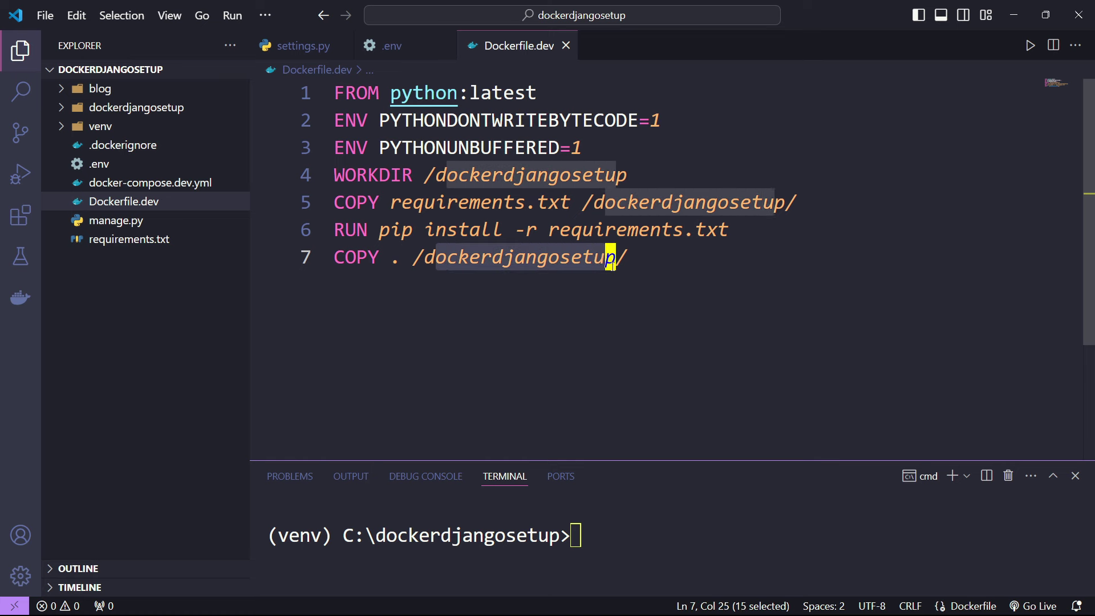
pyautogui.click(642, 261)
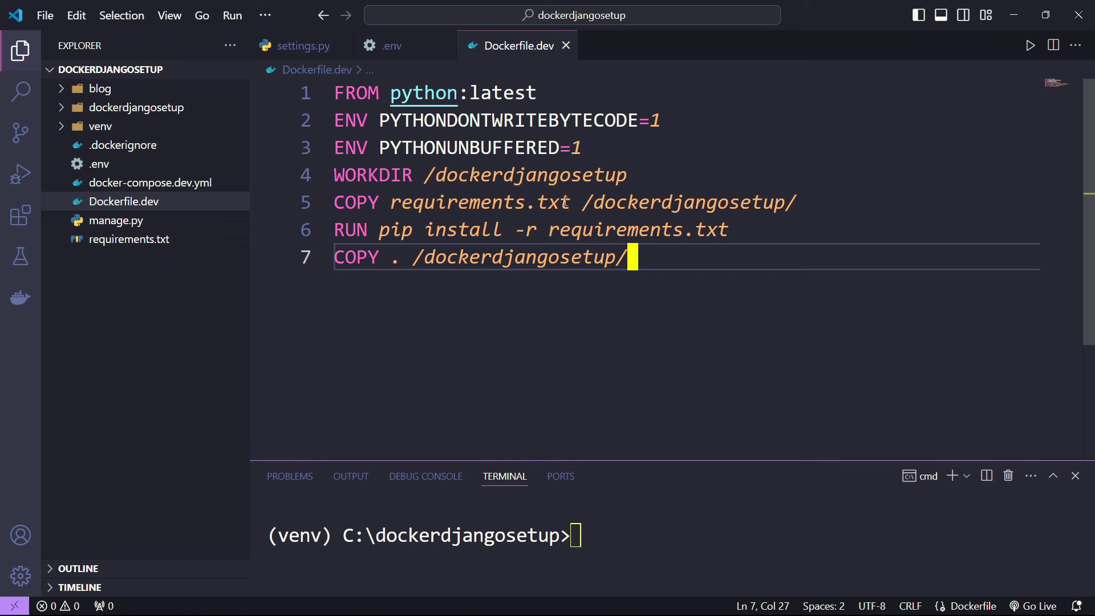
pyautogui.moveTo(463, 95); pyautogui.dragTo(653, 262)
pyautogui.click(636, 282)
# - Open docker-compose.dev.yml and highlight the services key and the mysql_db service name
pyautogui.click(150, 184)
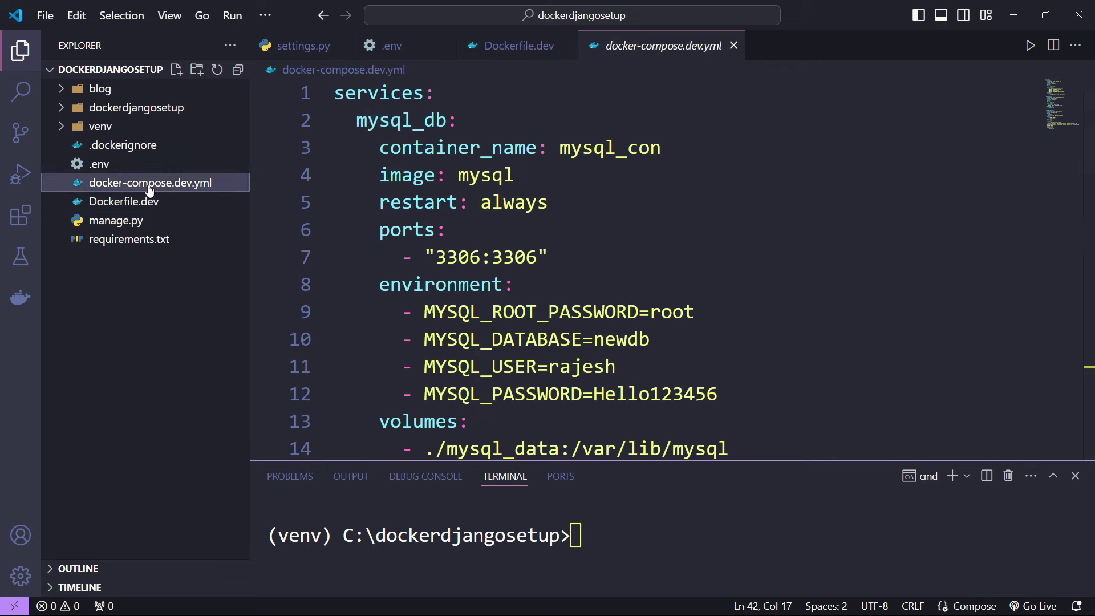
pyautogui.click(519, 111)
pyautogui.moveTo(494, 153)
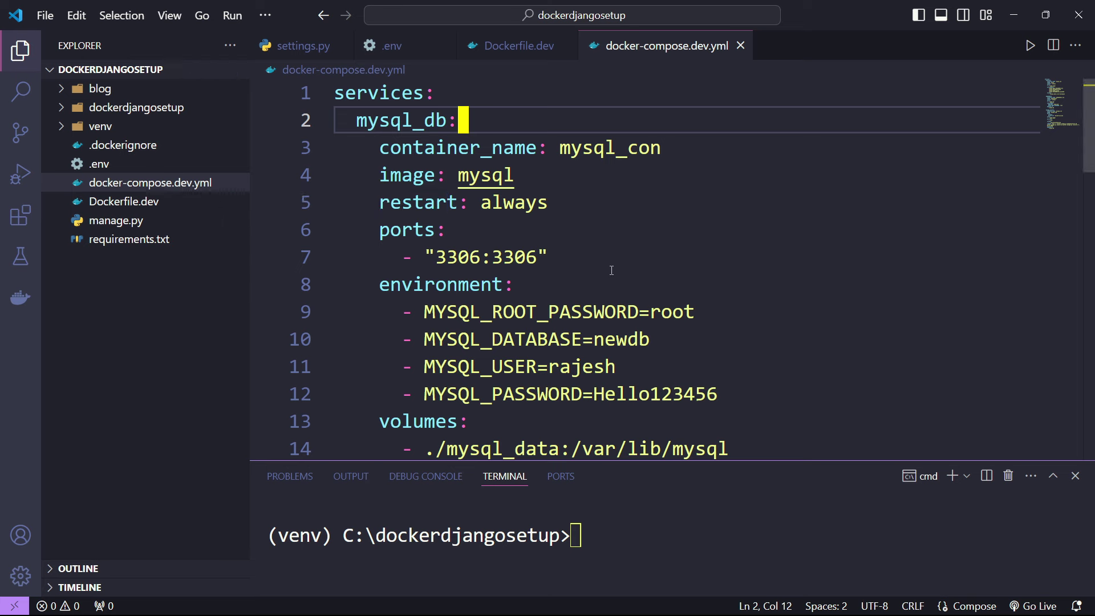
pyautogui.moveTo(450, 93); pyautogui.dragTo(329, 89)
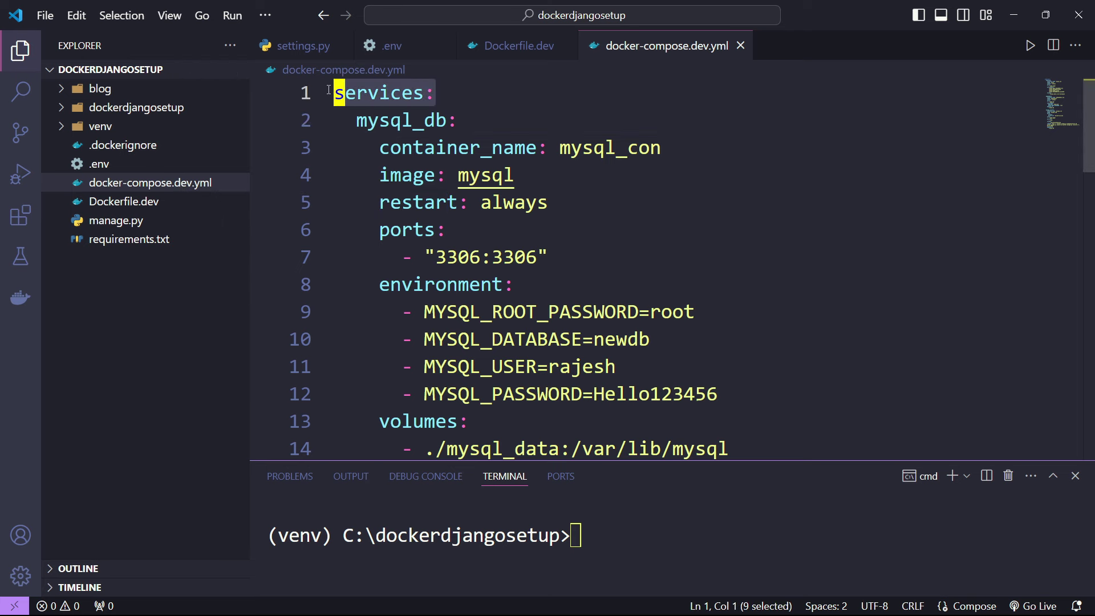
pyautogui.click(460, 101)
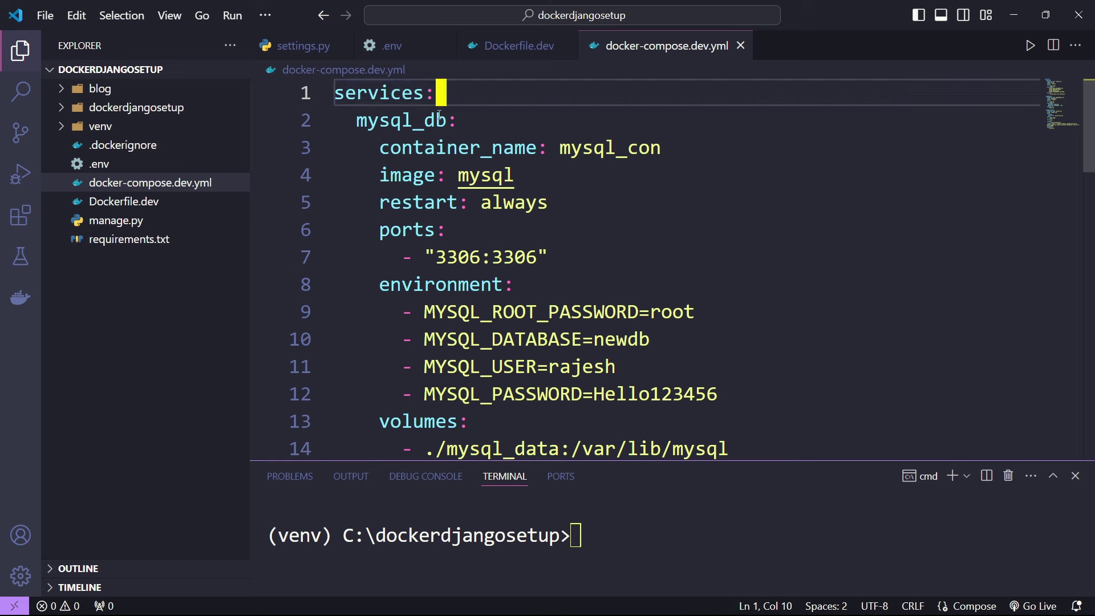
pyautogui.click(584, 171)
pyautogui.doubleClick(413, 93)
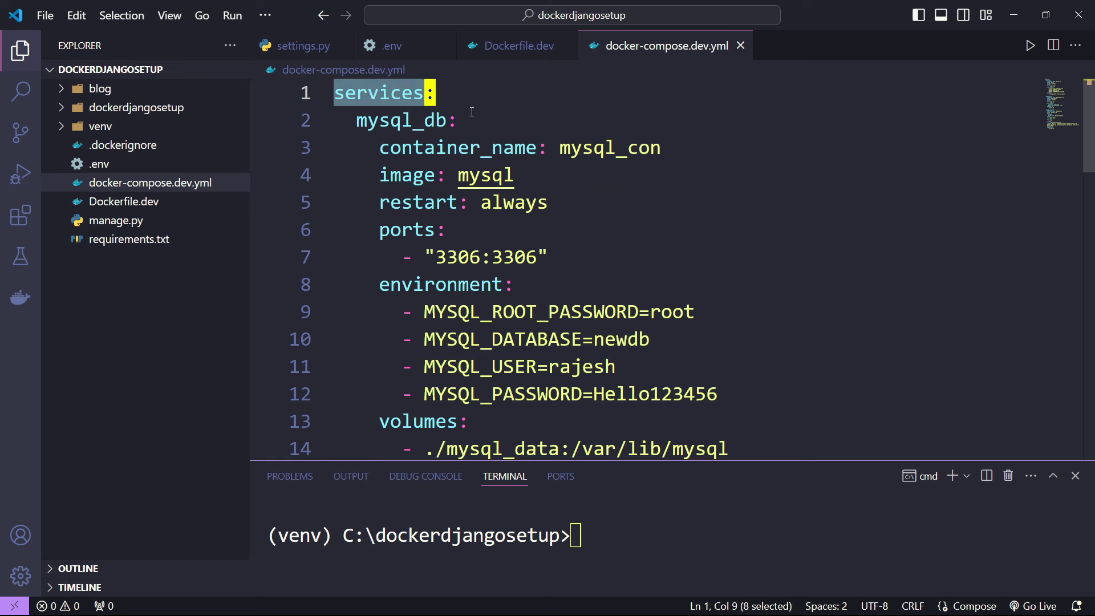
pyautogui.doubleClick(376, 122)
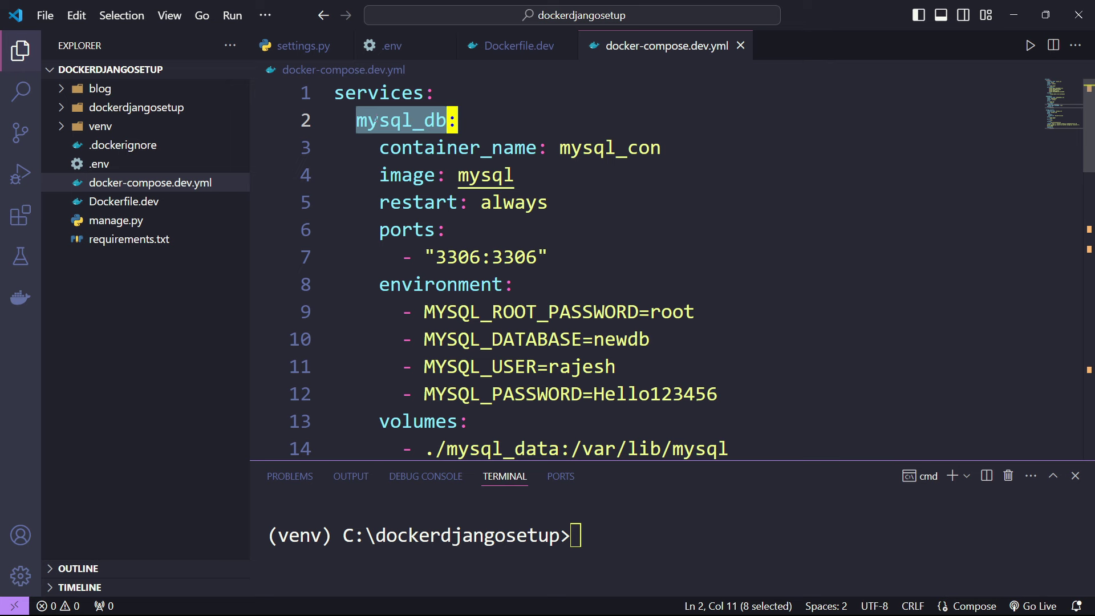
# - Highlight DB_HOST's mysql_db in .env and flip to docker-compose.dev.yml to compare
pyautogui.click(392, 47)
pyautogui.doubleClick(470, 197)
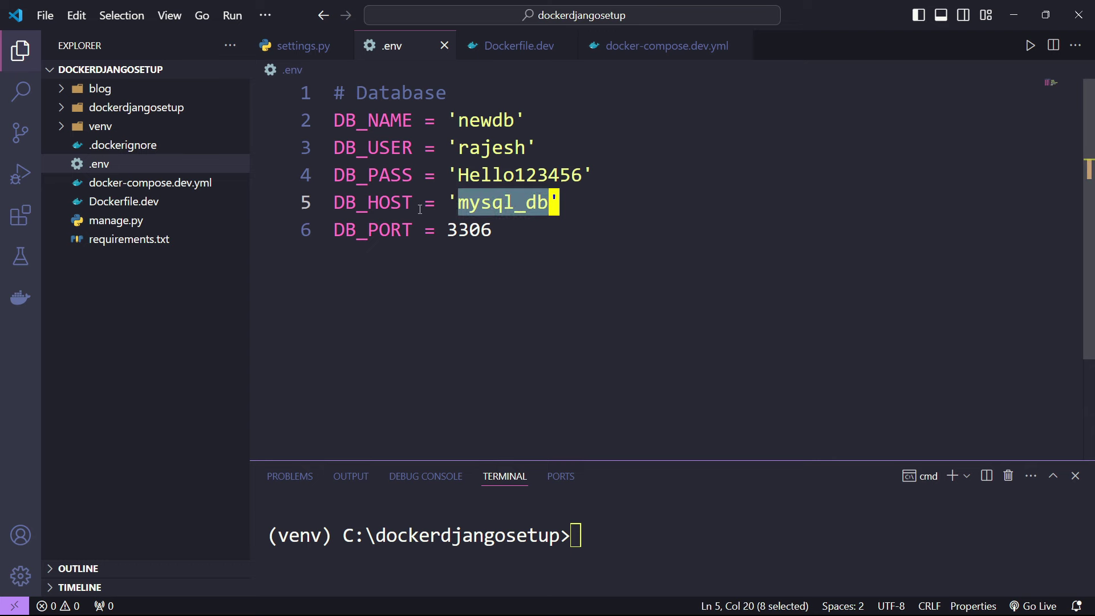
pyautogui.hotkey('ctrl', 'Tab')
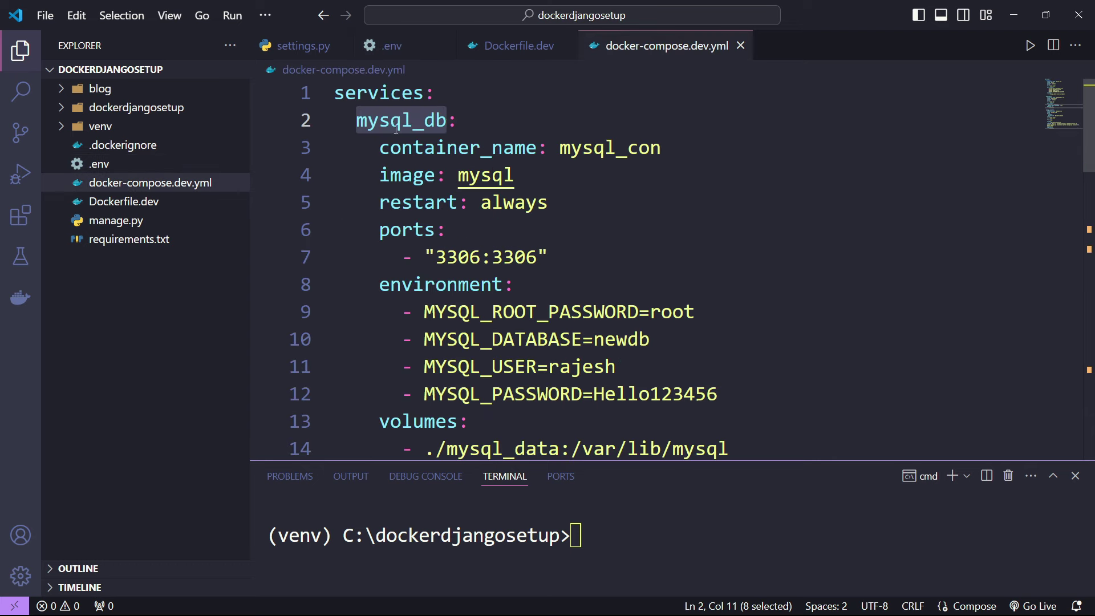
pyautogui.hotkey('ctrl', 'Tab')
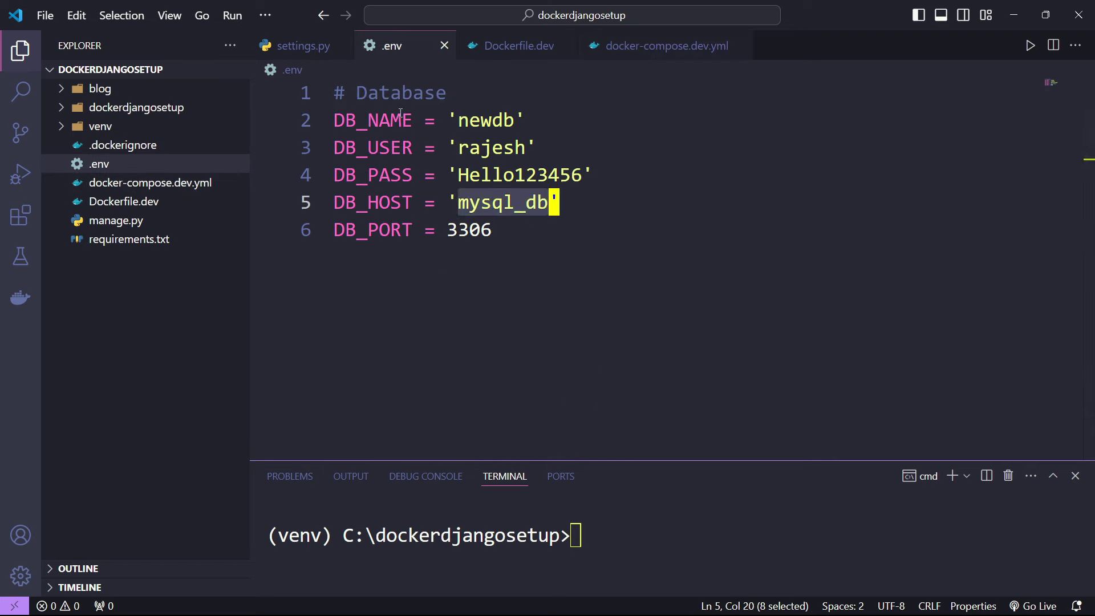
pyautogui.hotkey('ctrl', 'Tab')
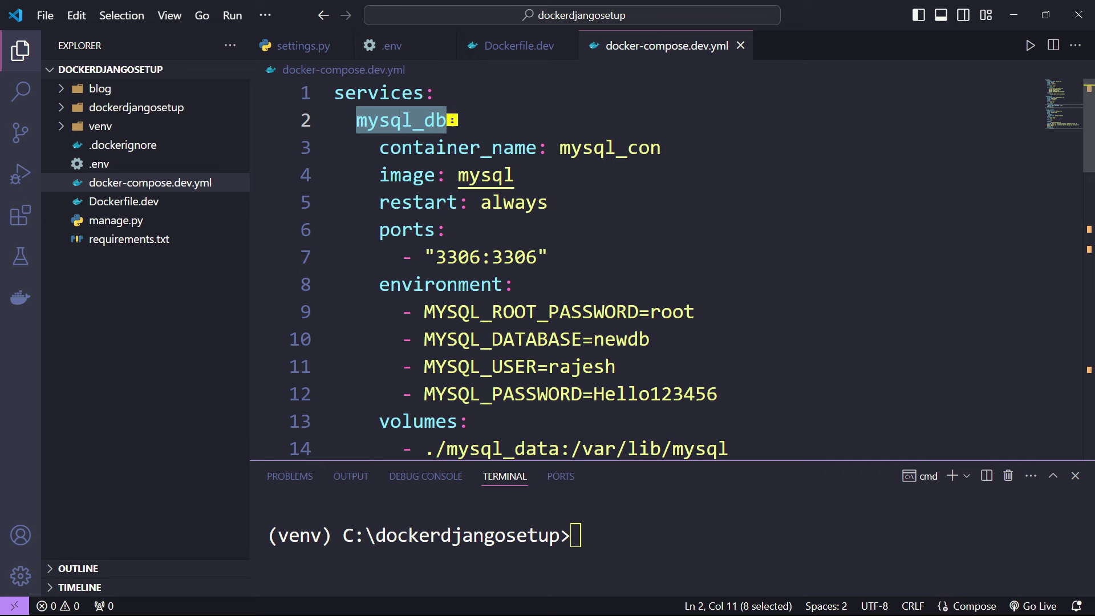
pyautogui.hotkey('ctrl', 'Tab')
pyautogui.hotkey('ctrl', 'Tab')
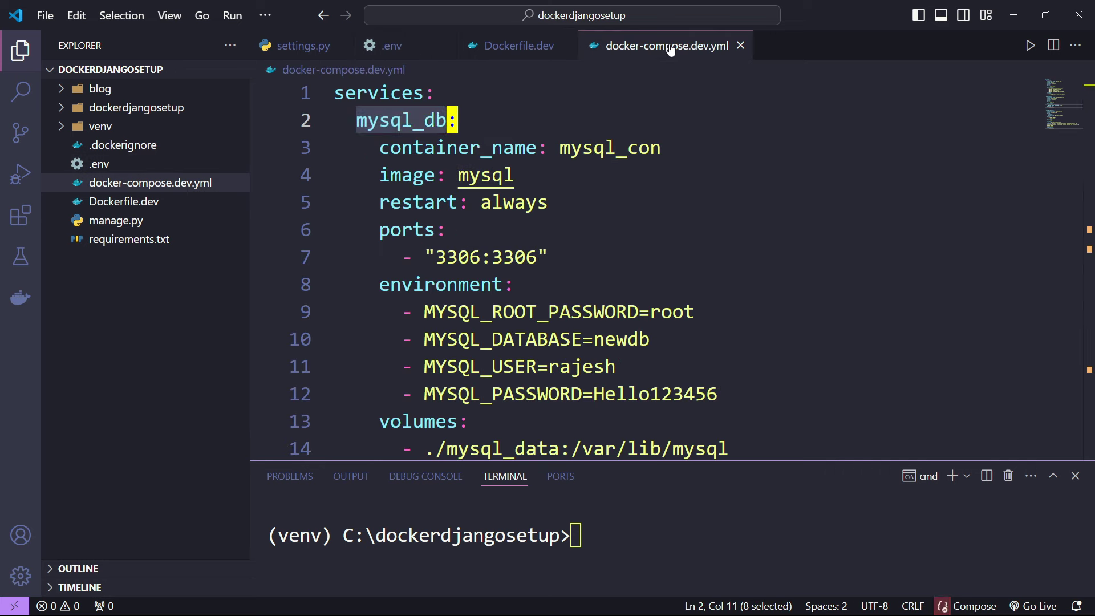
# - Highlight the container_name key and its value mysql_con in the mysql_db service
pyautogui.doubleClick(430, 136)
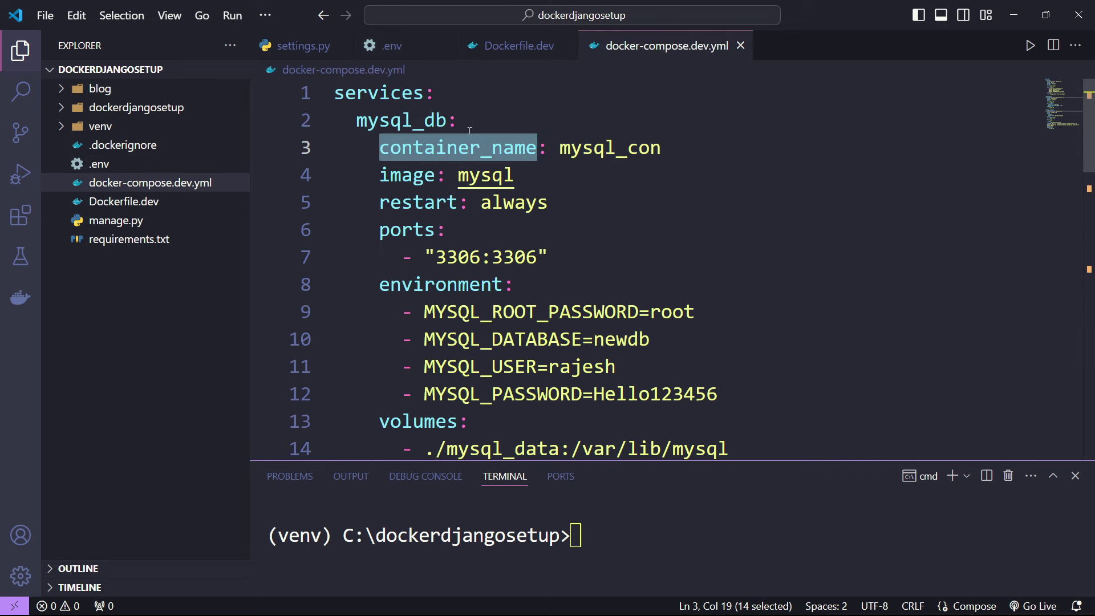
pyautogui.doubleClick(579, 147)
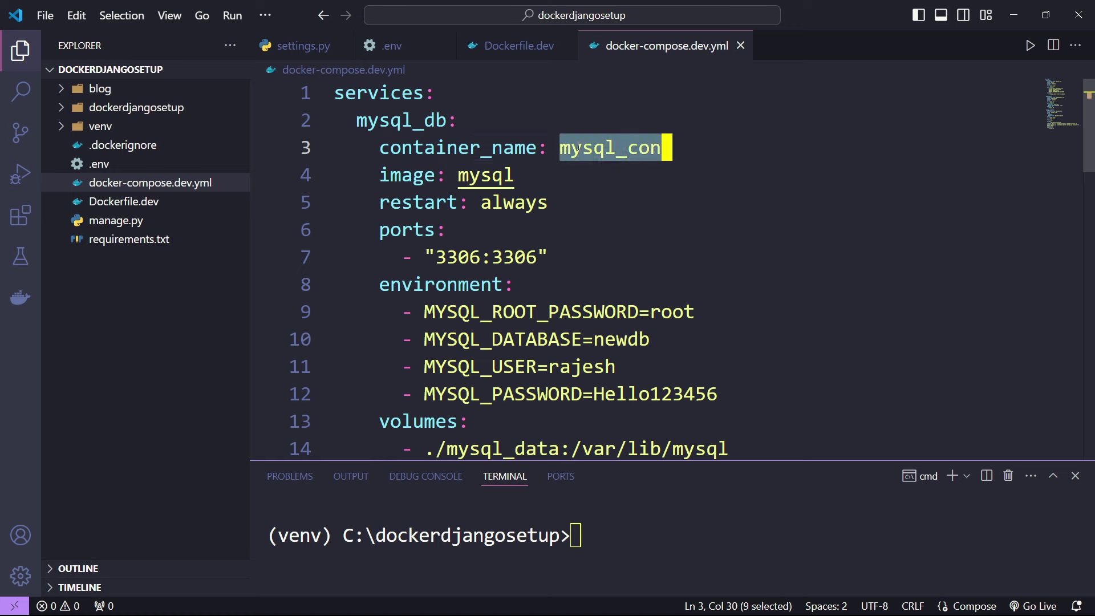
pyautogui.moveTo(663, 149); pyautogui.dragTo(388, 144)
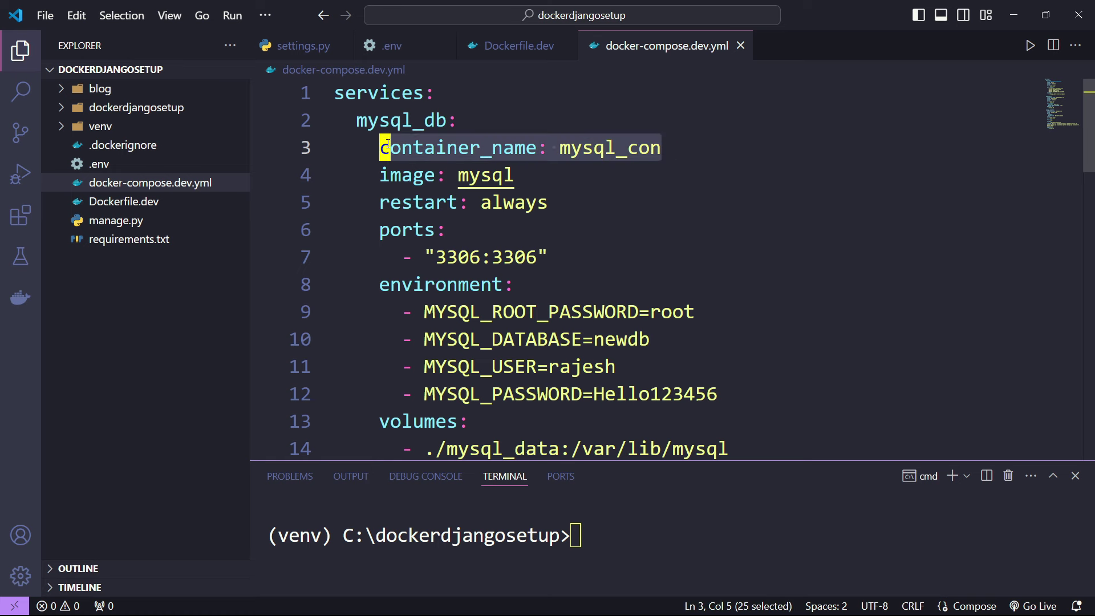
pyautogui.click(545, 166)
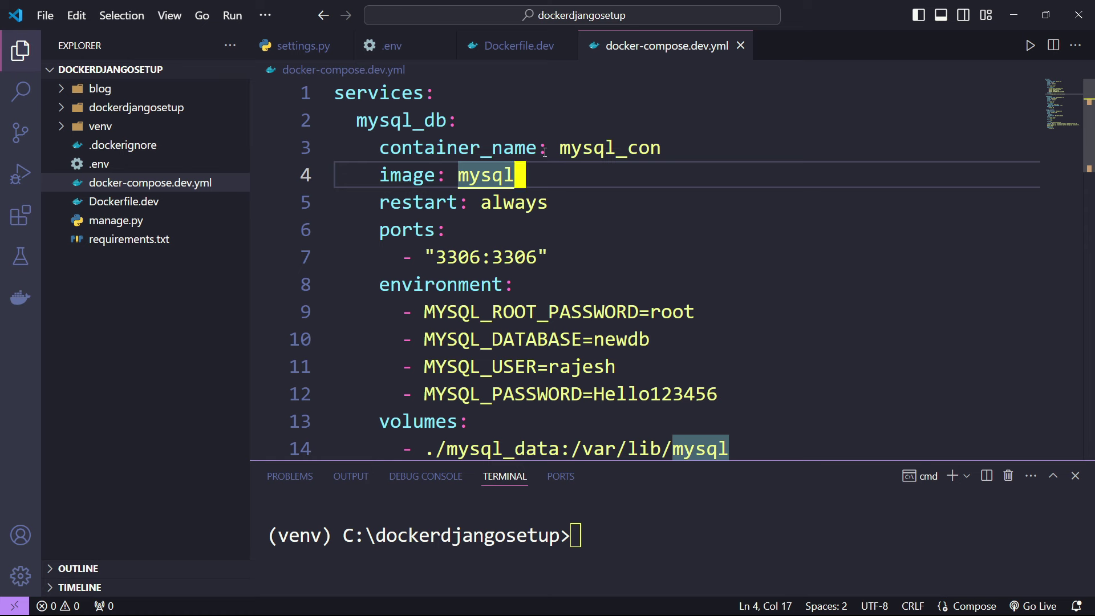
pyautogui.moveTo(559, 148); pyautogui.dragTo(667, 148)
pyautogui.click(700, 166)
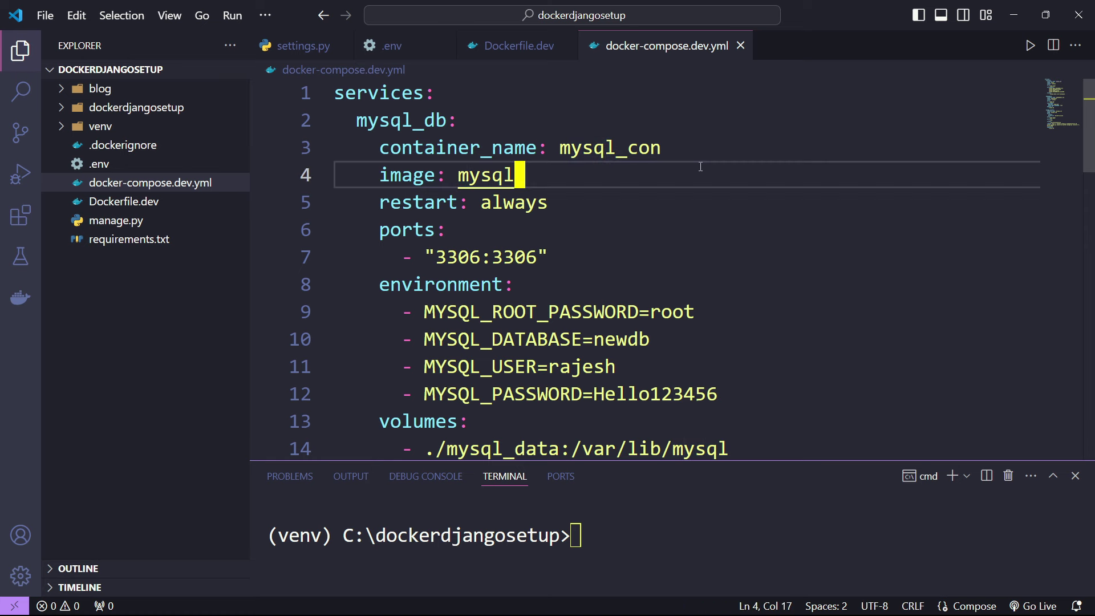
pyautogui.click(667, 147)
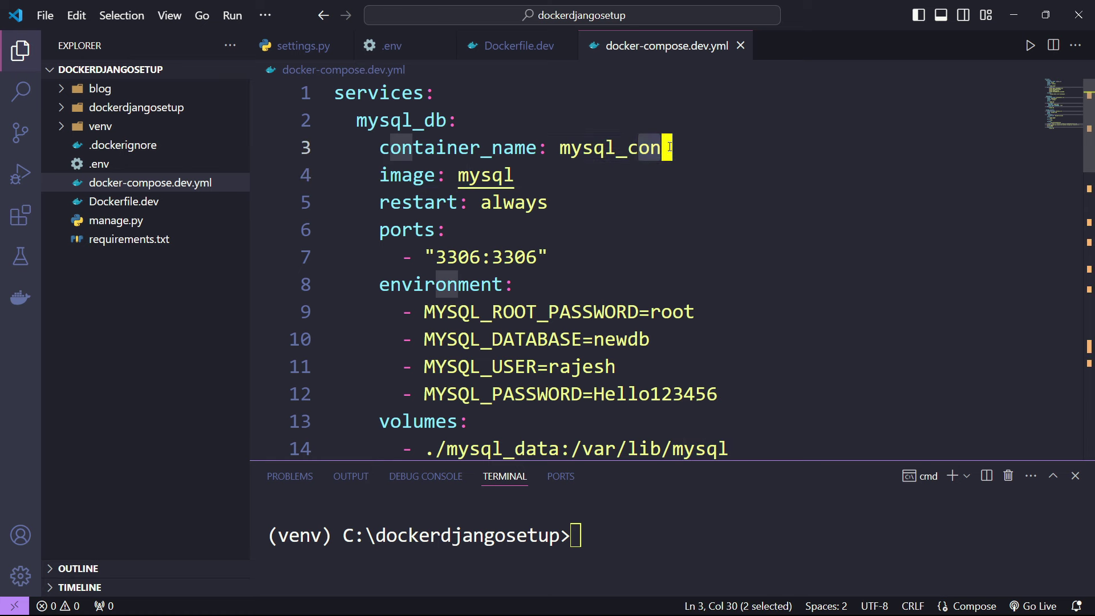
# - Highlight the image key and its value mysql on line 4
pyautogui.doubleClick(429, 175)
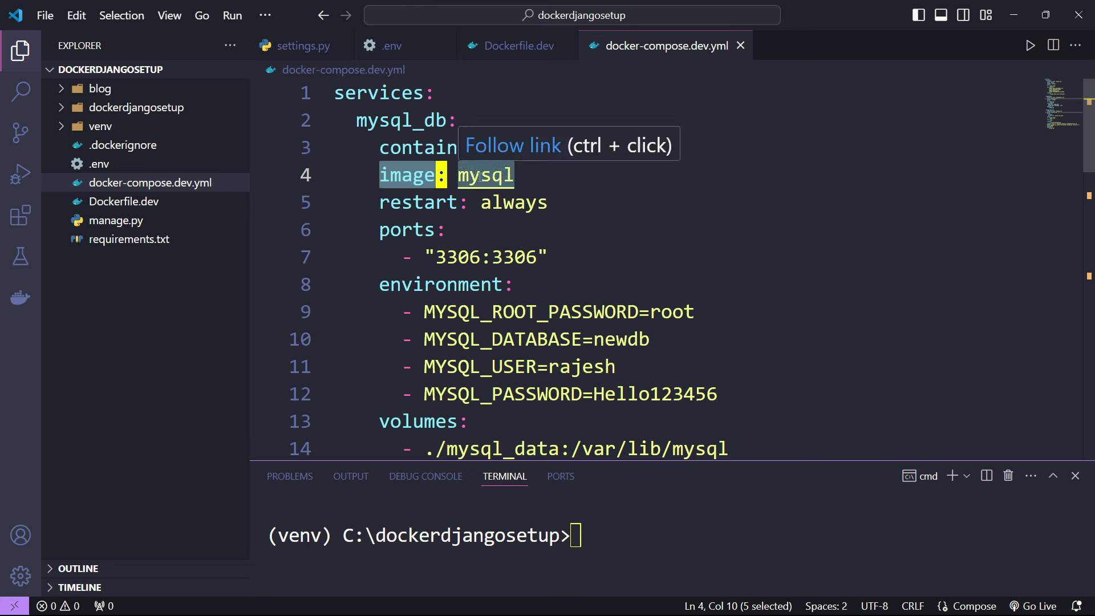
pyautogui.moveTo(515, 175); pyautogui.dragTo(416, 180)
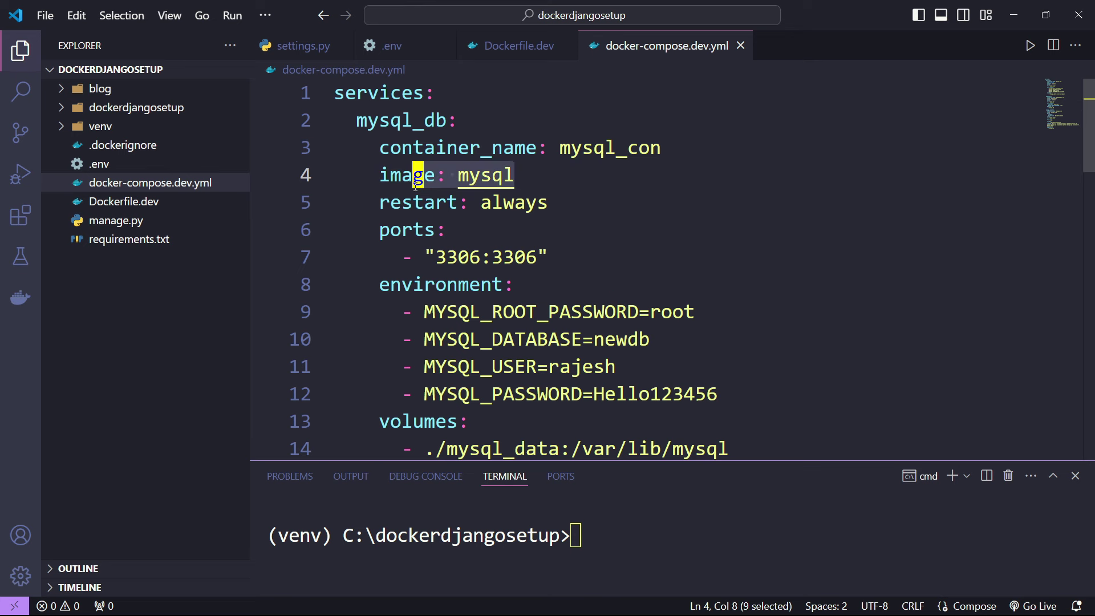
pyautogui.click(542, 184)
pyautogui.doubleClick(429, 175)
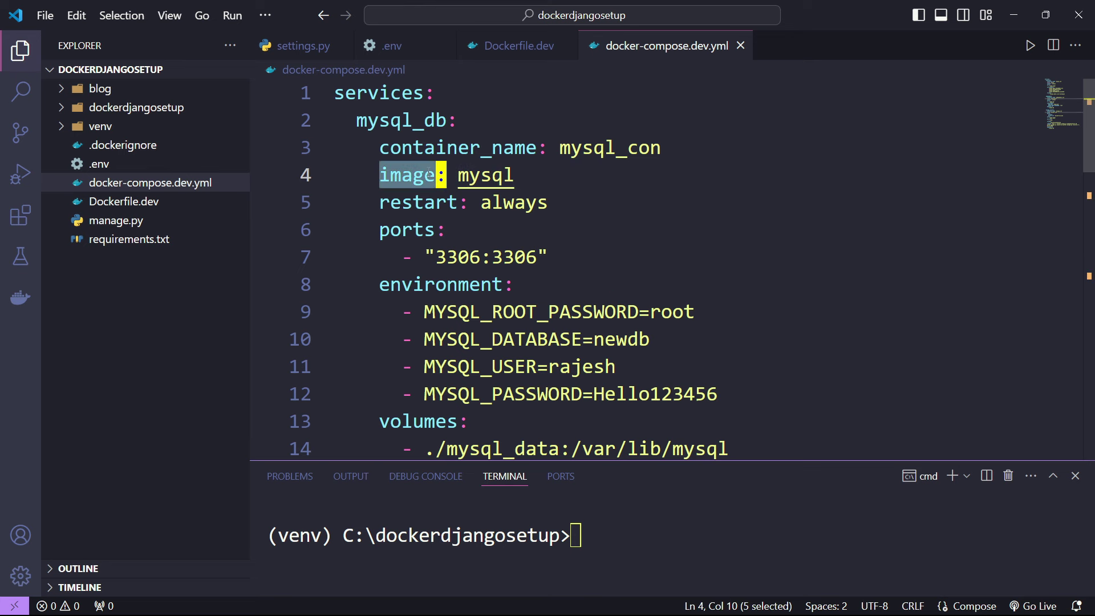
# - In Docker Hub, search for mysql and open the official mysql image
pyautogui.click(149, 599)
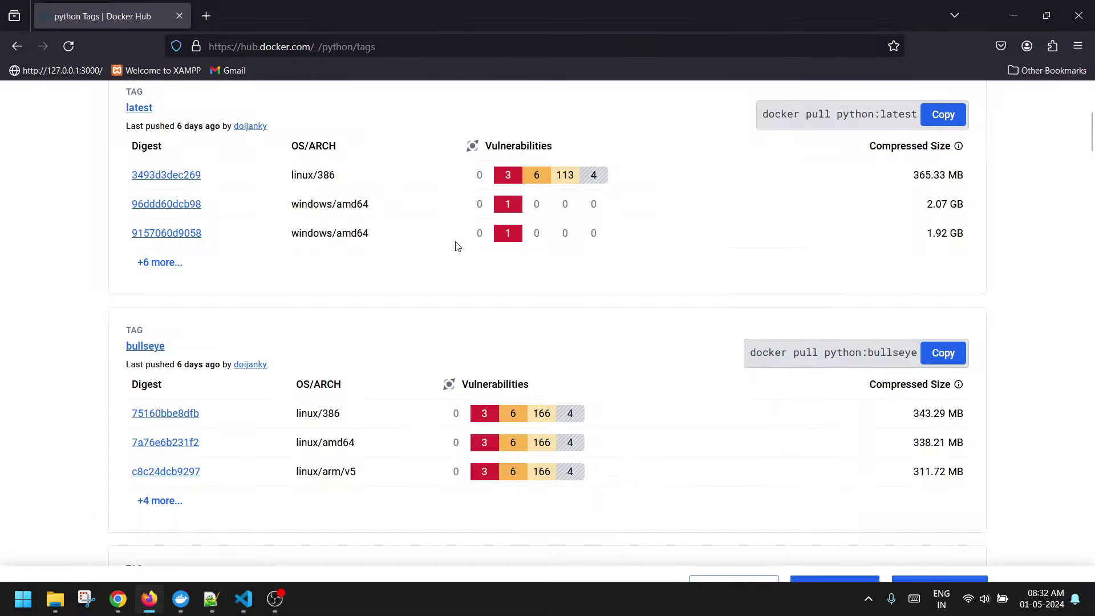
pyautogui.scroll(5, 456, 247)
pyautogui.click(483, 105)
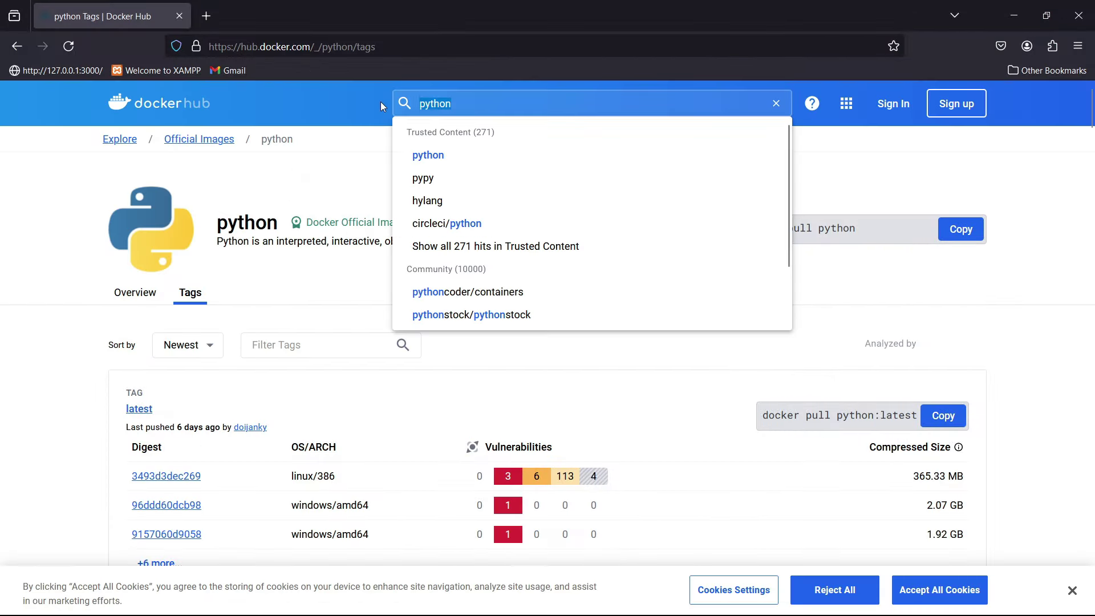
pyautogui.write('mysql')
pyautogui.press('Return')
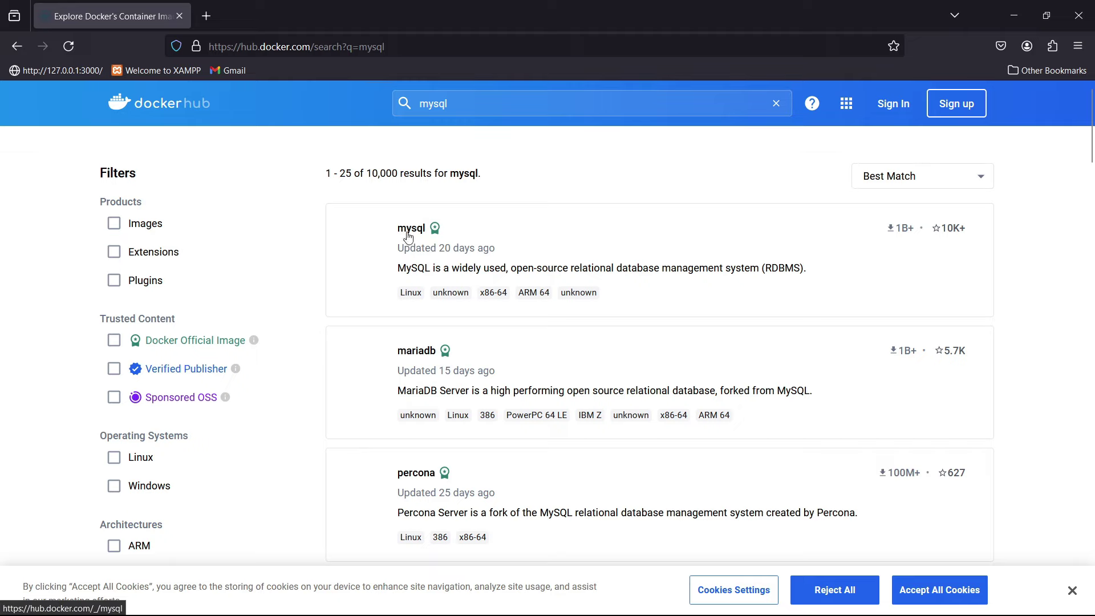
pyautogui.click(406, 231)
# - Show the mysql image's Tags list and scroll through tags like latest, 8.4.0 and lts-oracle
pyautogui.moveTo(829, 228); pyautogui.dragTo(851, 229)
pyautogui.scroll(-1, 850, 229)
pyautogui.scroll(1, 190, 292)
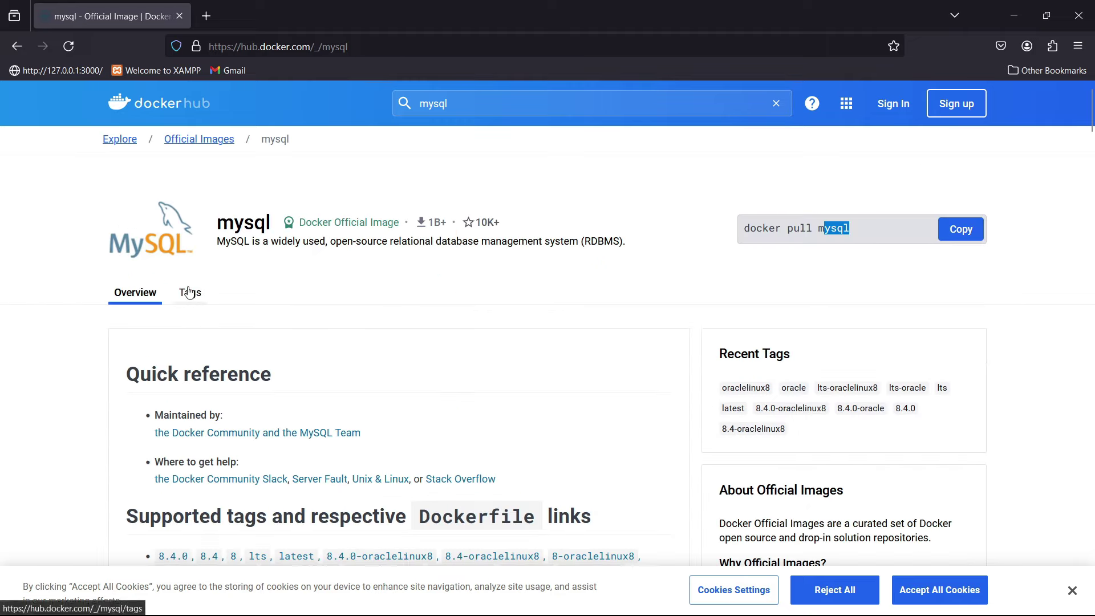
pyautogui.click(189, 292)
pyautogui.scroll(-2, 788, 323)
pyautogui.scroll(-10, 787, 323)
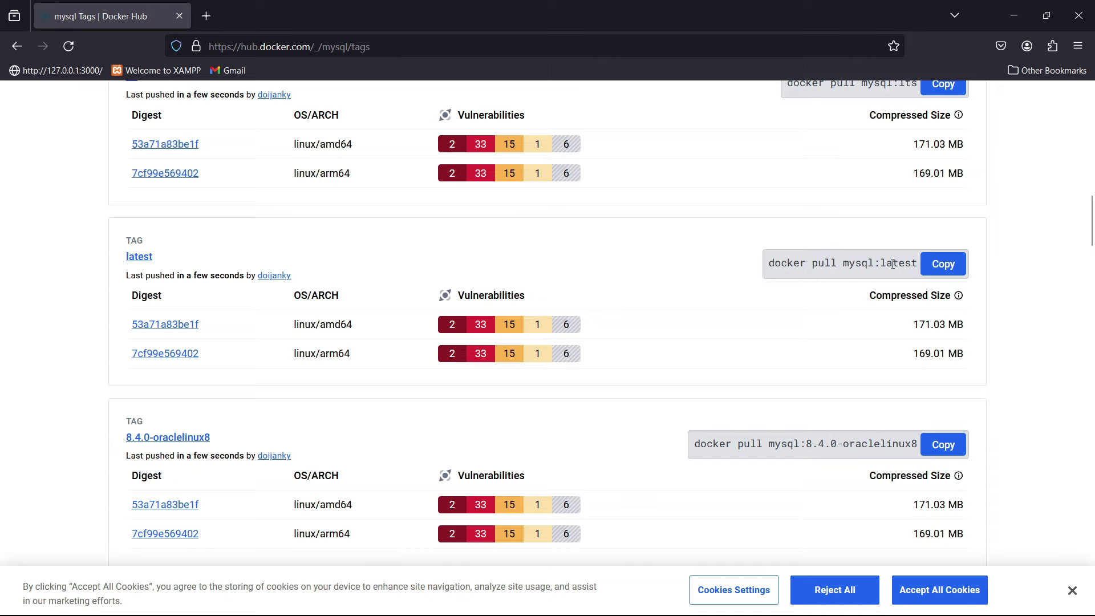
pyautogui.scroll(-8, 870, 306)
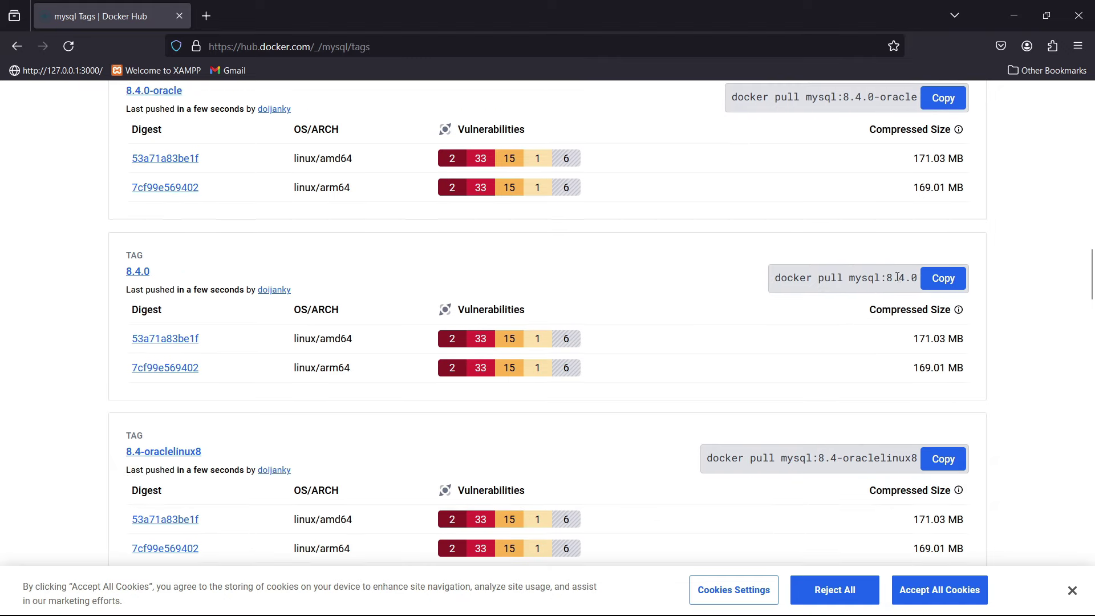
pyautogui.scroll(-5, 848, 374)
pyautogui.scroll(4, 844, 384)
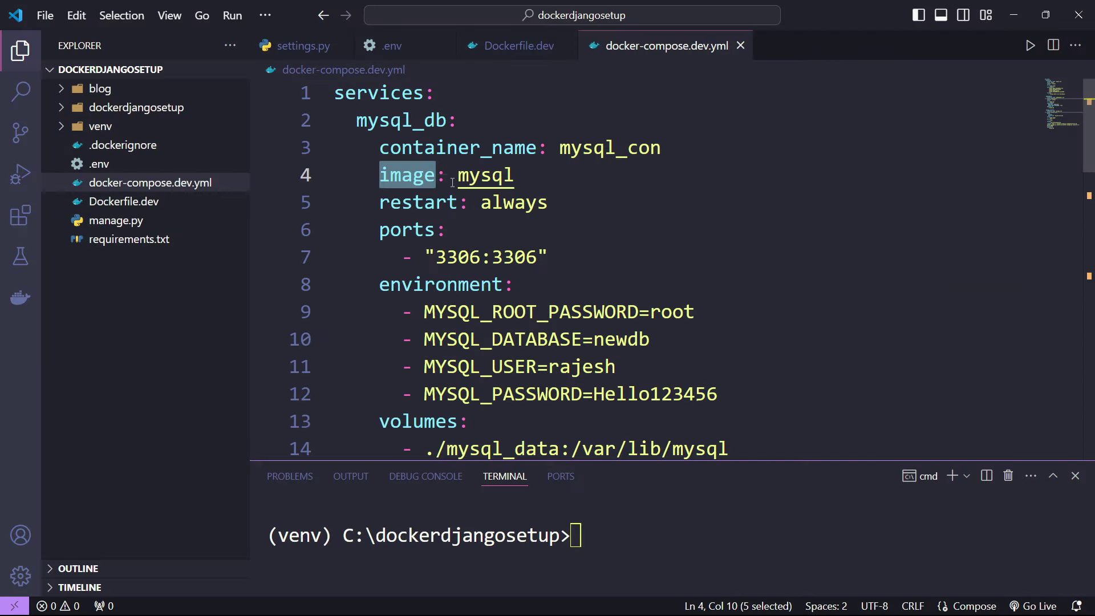
pyautogui.doubleClick(448, 203)
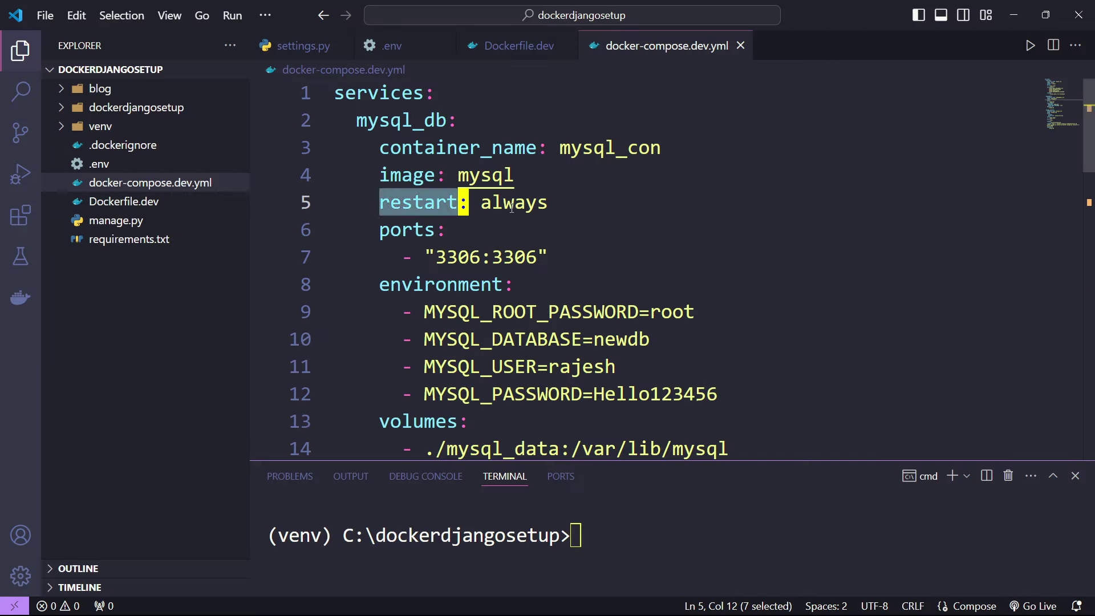
pyautogui.doubleClick(542, 202)
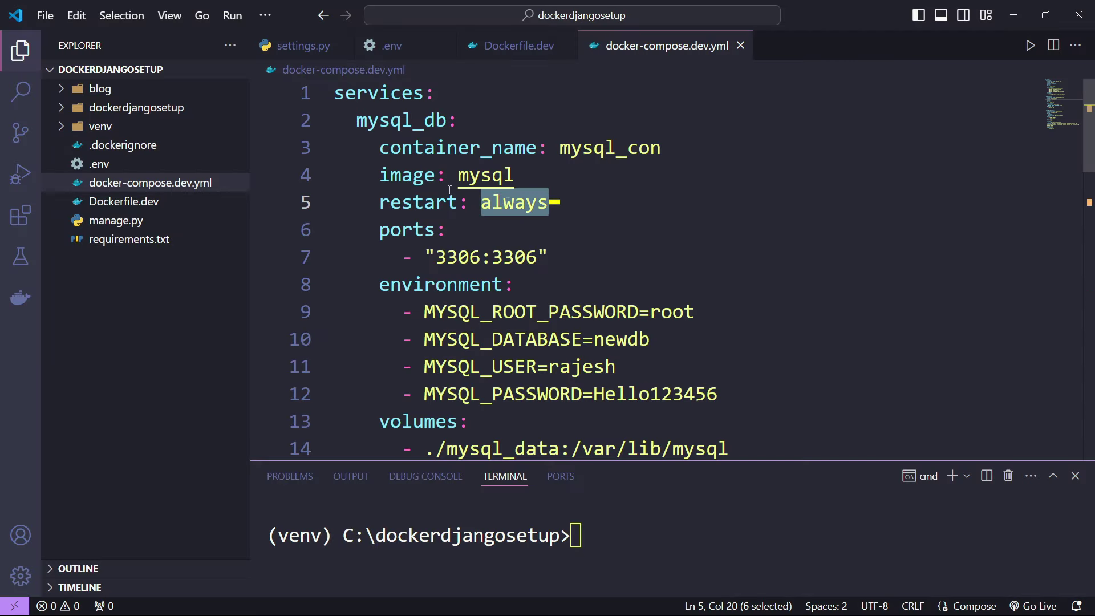
pyautogui.click(590, 192)
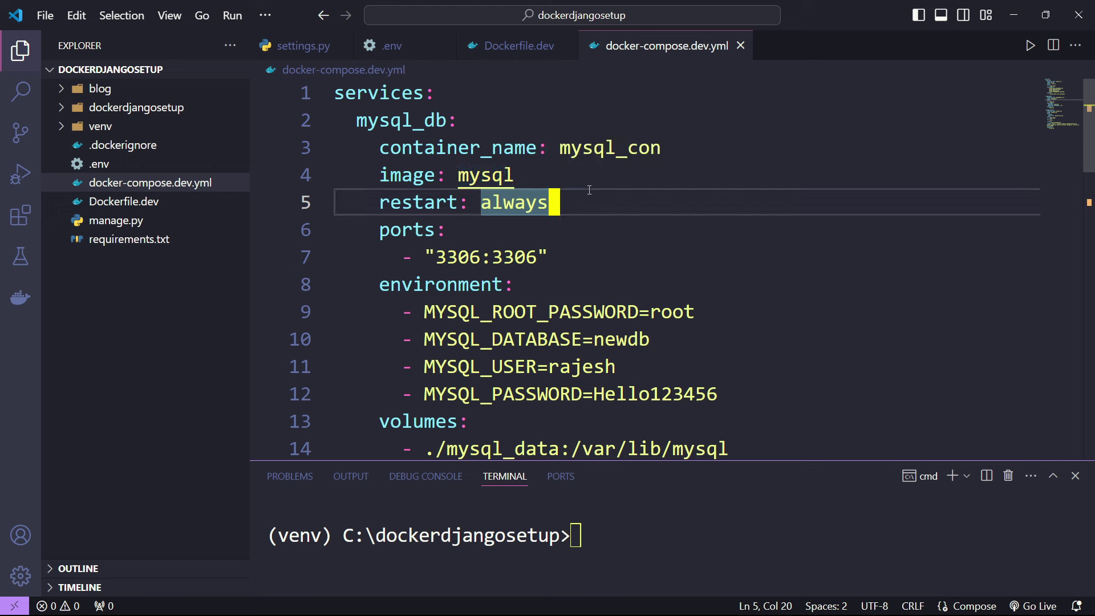
pyautogui.doubleClick(404, 237)
pyautogui.click(512, 256)
pyautogui.click(589, 267)
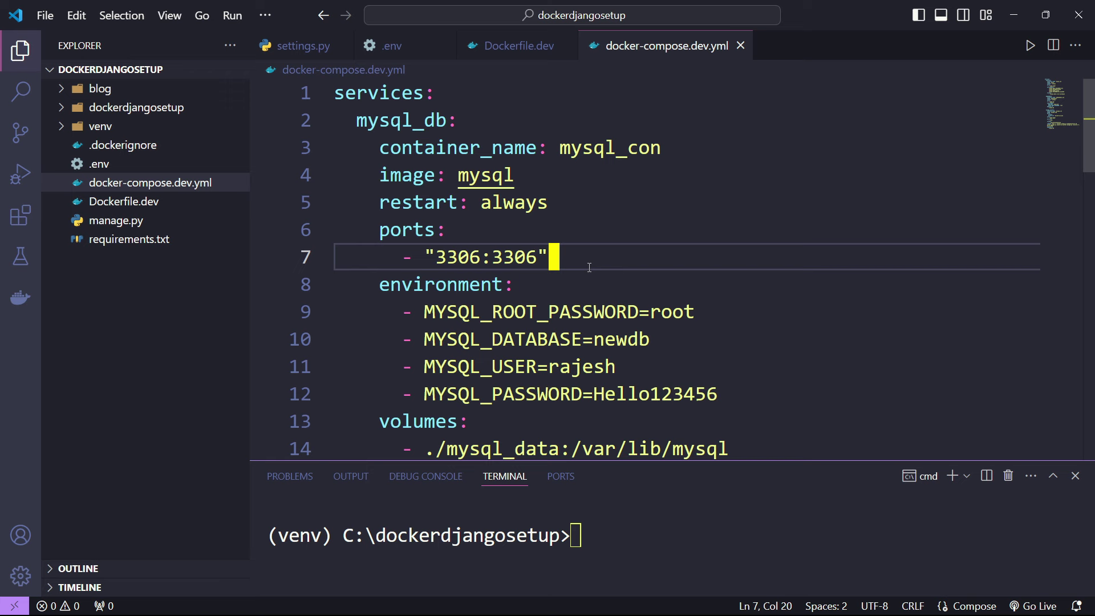
pyautogui.doubleClick(536, 262)
pyautogui.click(599, 256)
pyautogui.doubleClick(520, 258)
pyautogui.doubleClick(453, 256)
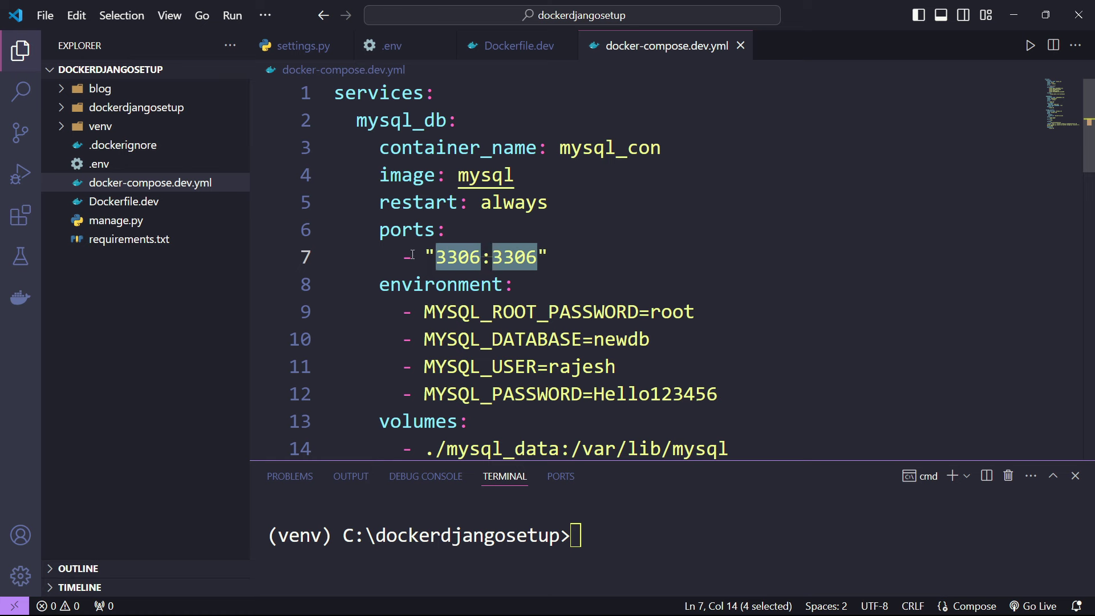
pyautogui.doubleClick(453, 256)
pyautogui.moveTo(410, 137); pyautogui.dragTo(457, 172)
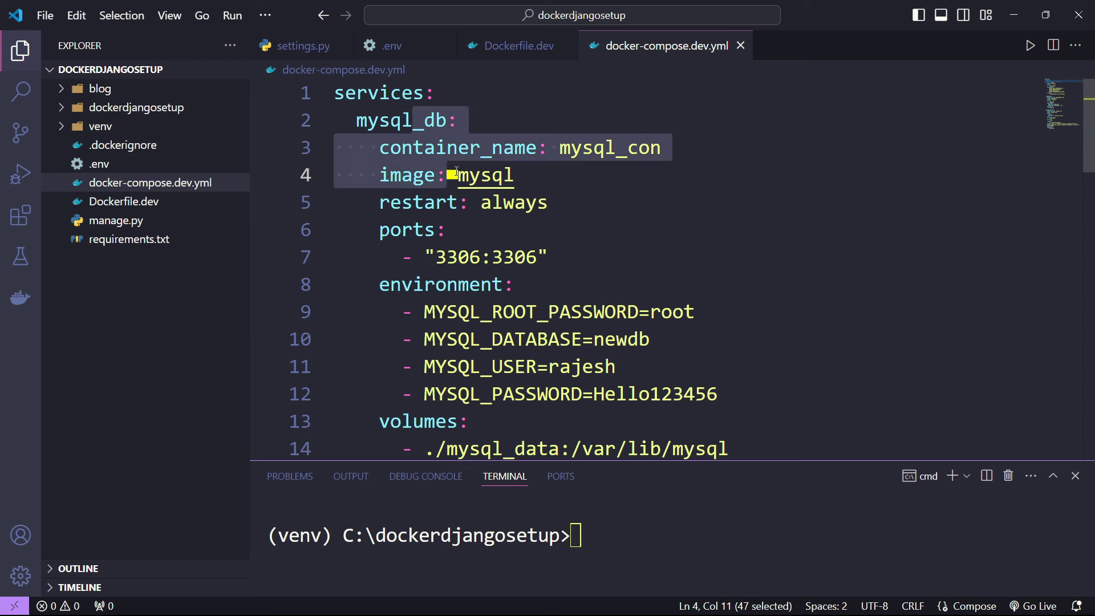
pyautogui.doubleClick(542, 261)
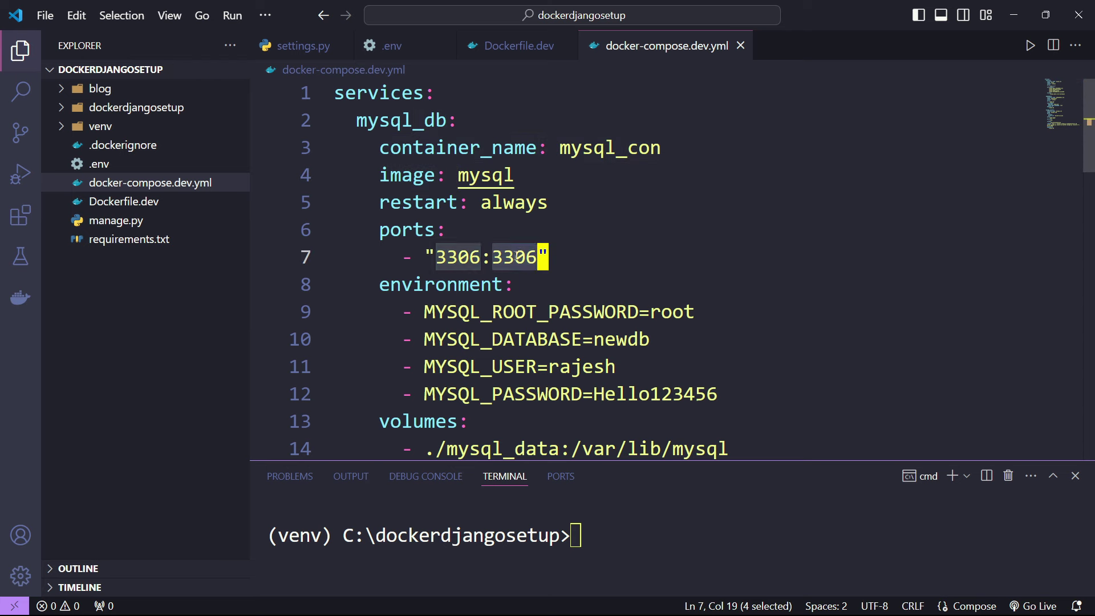
pyautogui.click(546, 212)
pyautogui.doubleClick(519, 261)
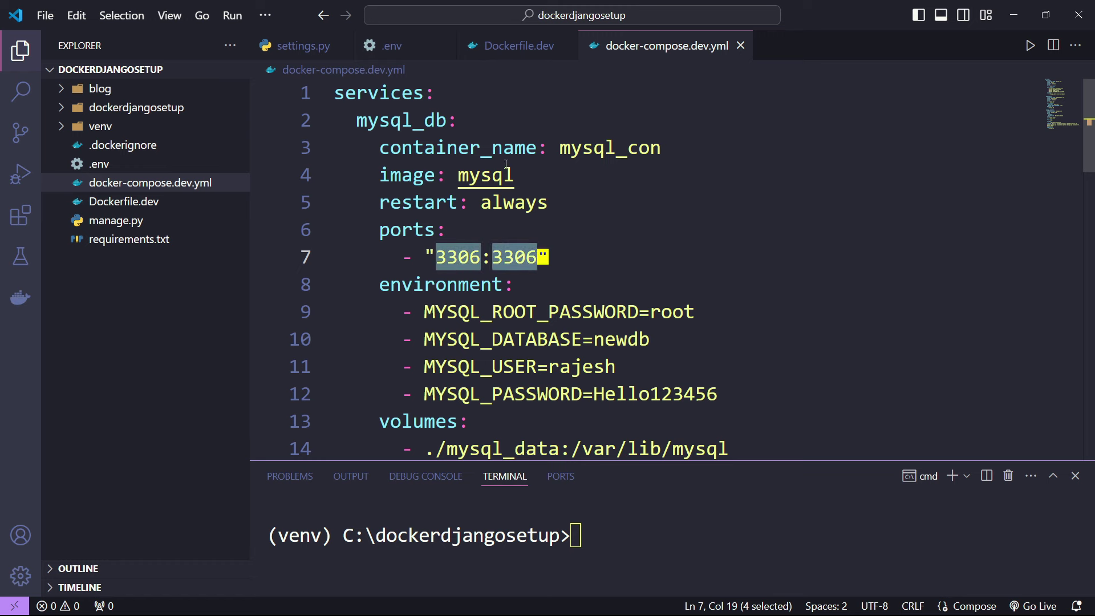
pyautogui.moveTo(430, 117); pyautogui.dragTo(543, 255)
pyautogui.click(623, 227)
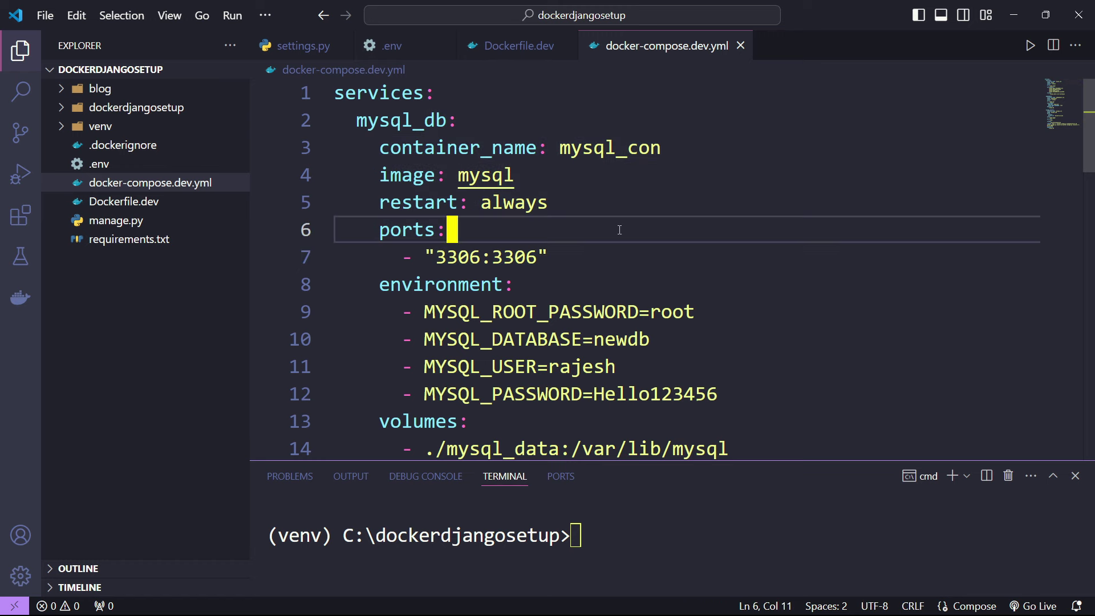
pyautogui.scroll(-1, 619, 230)
pyautogui.doubleClick(429, 249)
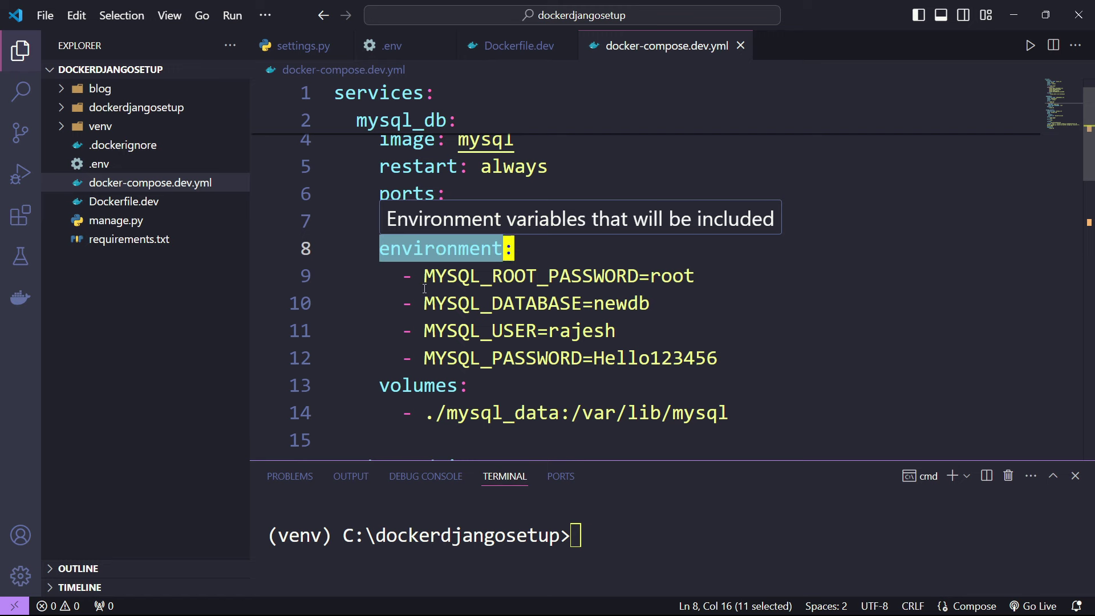
pyautogui.moveTo(424, 277); pyautogui.dragTo(691, 278)
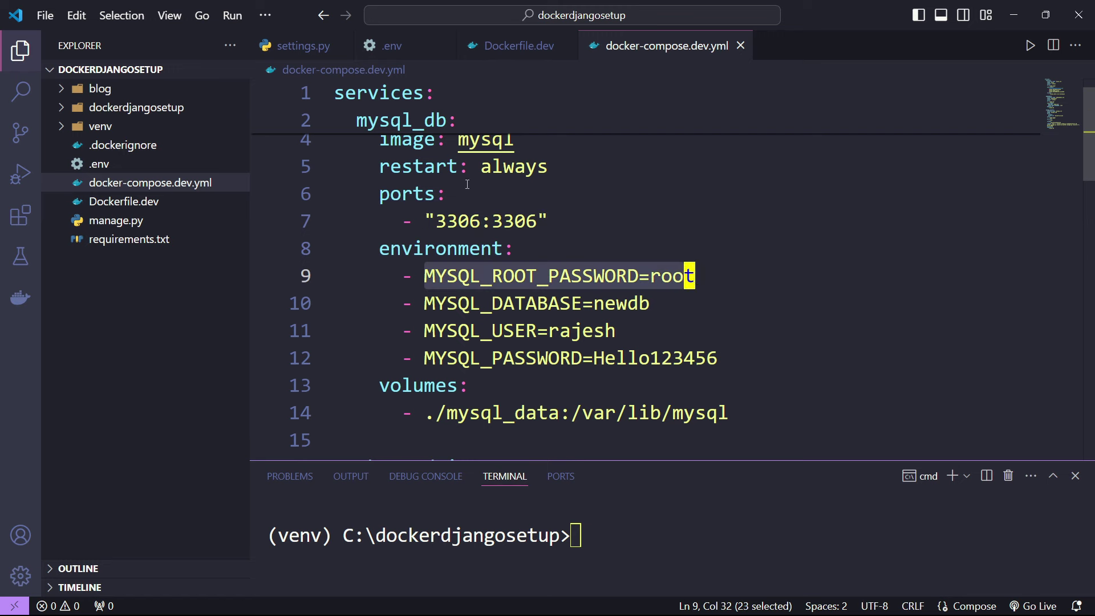
pyautogui.scroll(1, 467, 184)
pyautogui.click(360, 123)
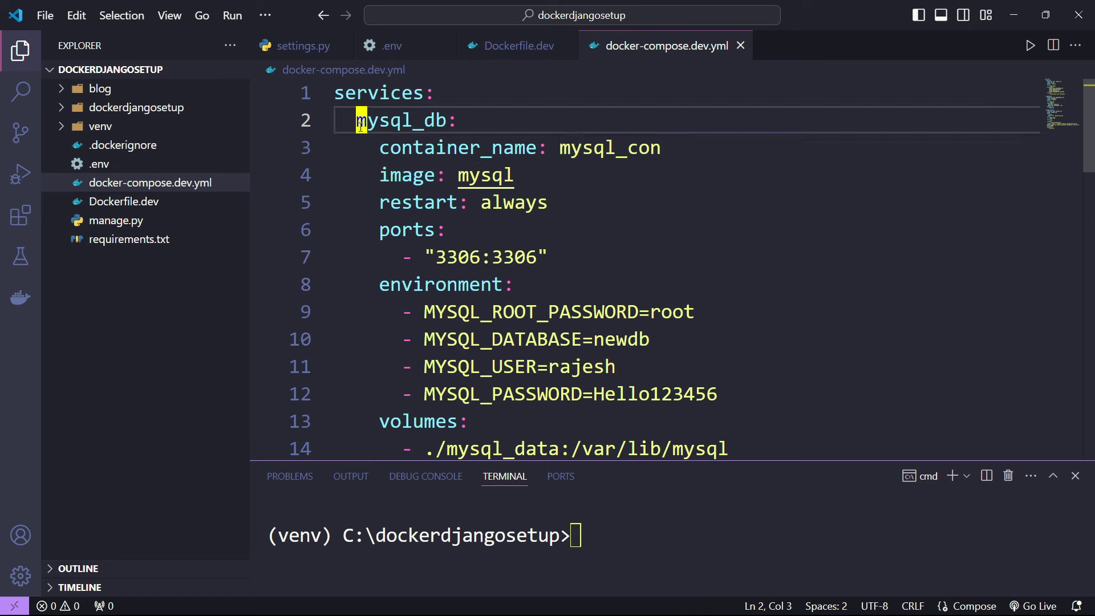
pyautogui.moveTo(360, 127); pyautogui.dragTo(494, 393)
pyautogui.click(613, 264)
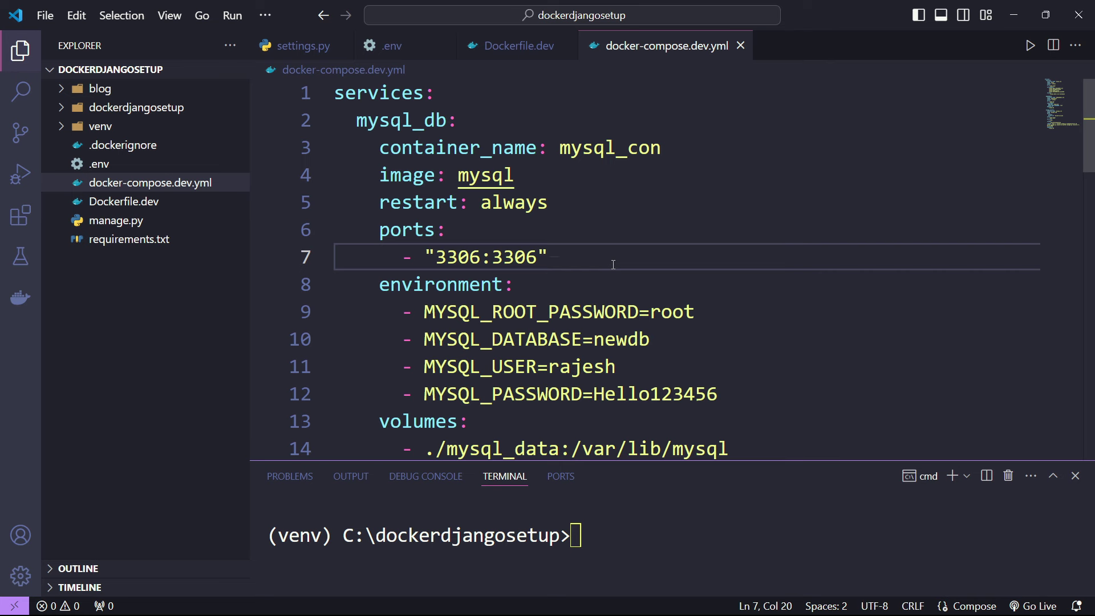
pyautogui.scroll(-1, 614, 264)
pyautogui.click(602, 276)
pyautogui.moveTo(601, 276); pyautogui.dragTo(705, 278)
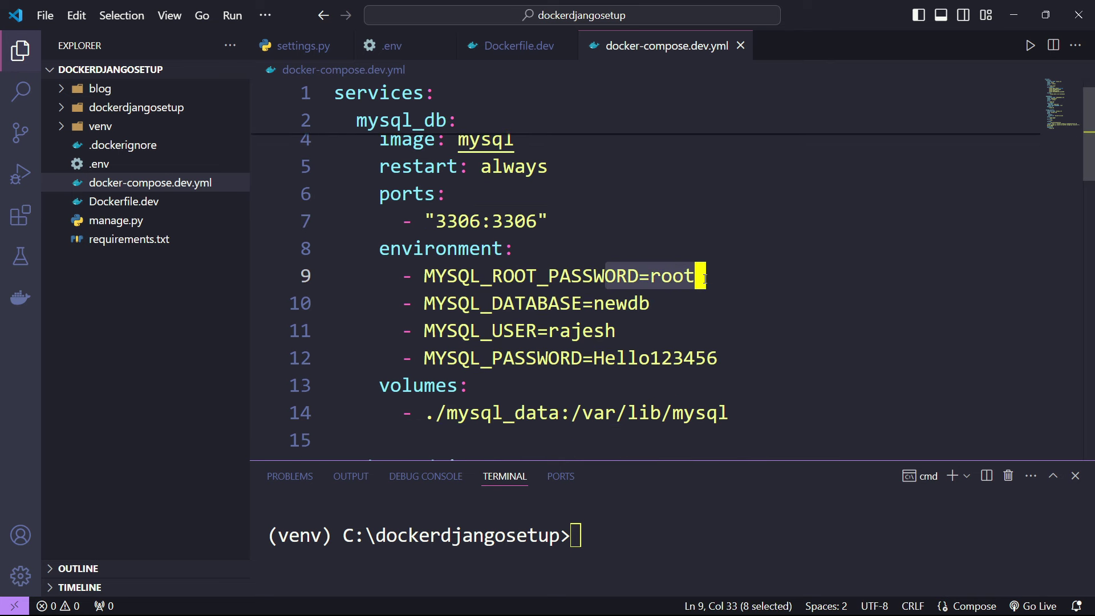
pyautogui.click(753, 274)
pyautogui.doubleClick(676, 278)
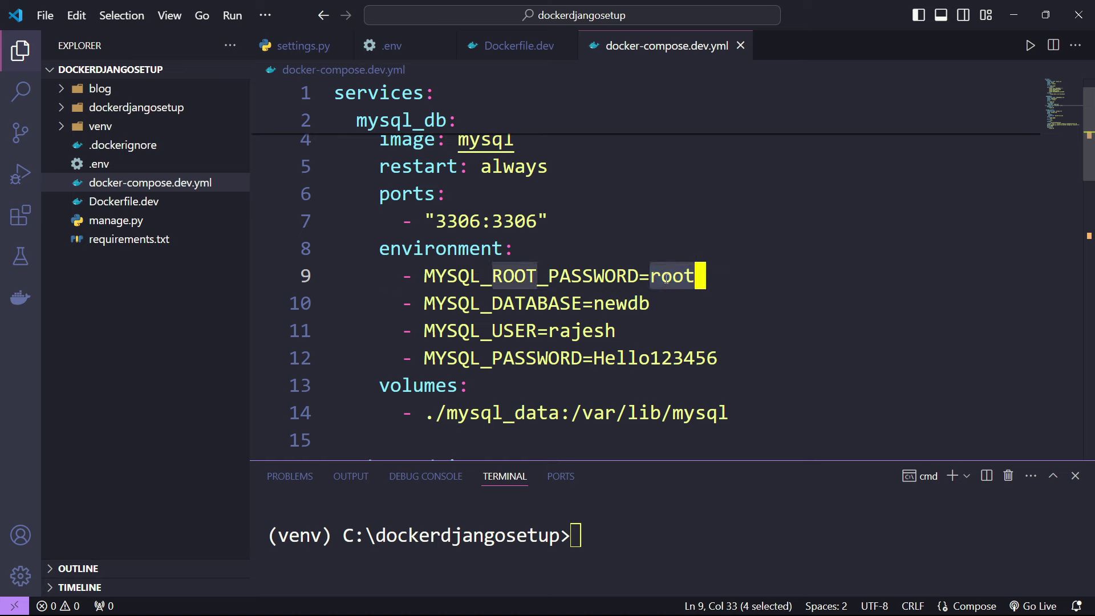
pyautogui.moveTo(450, 304); pyautogui.dragTo(587, 310)
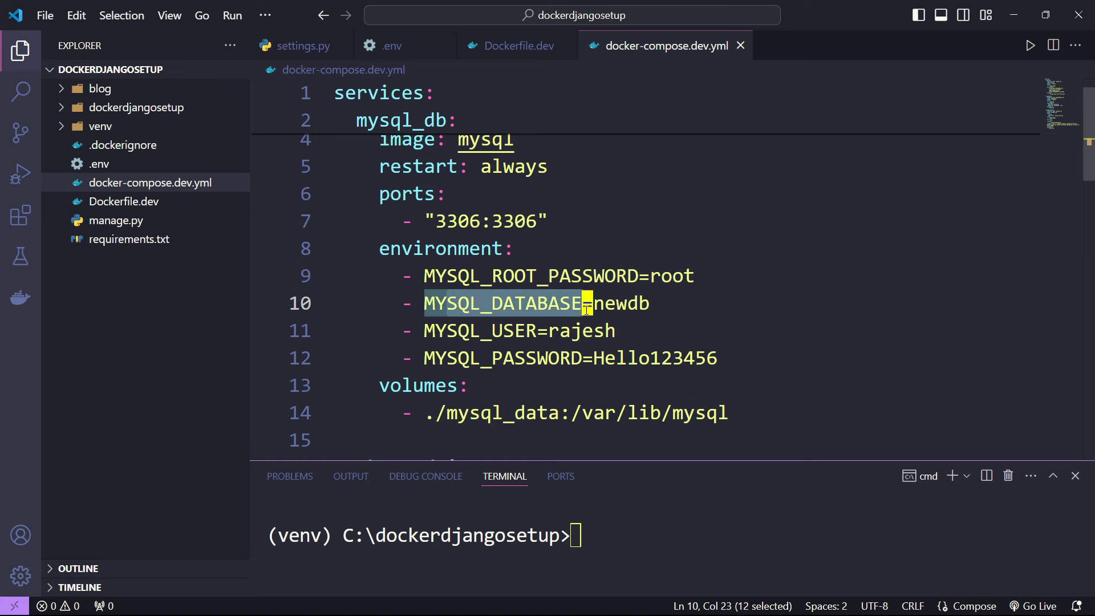
pyautogui.click(418, 52)
pyautogui.doubleClick(477, 121)
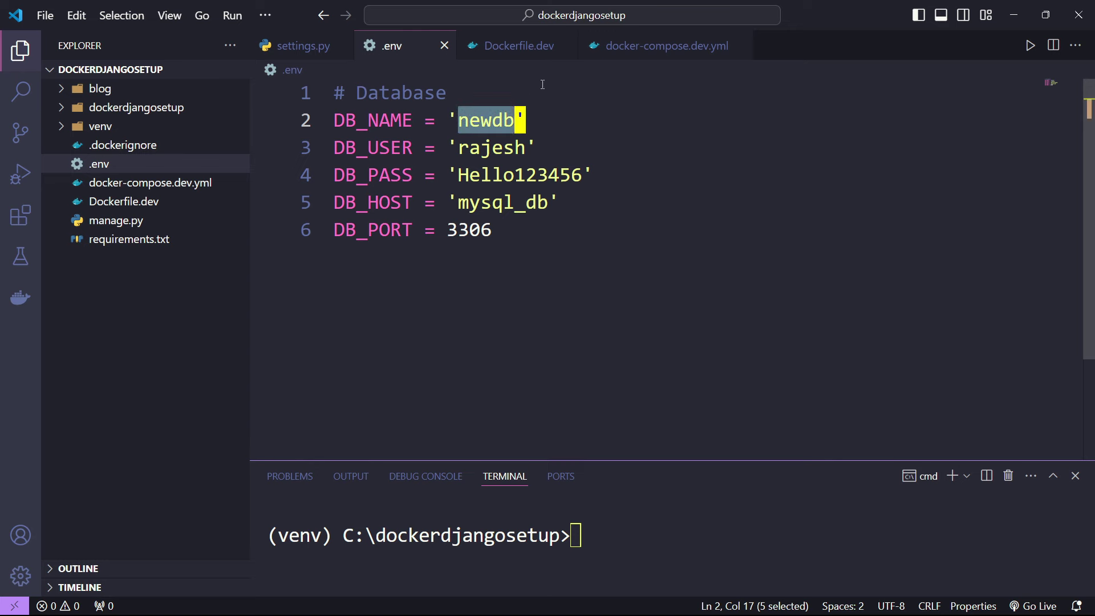
pyautogui.click(667, 47)
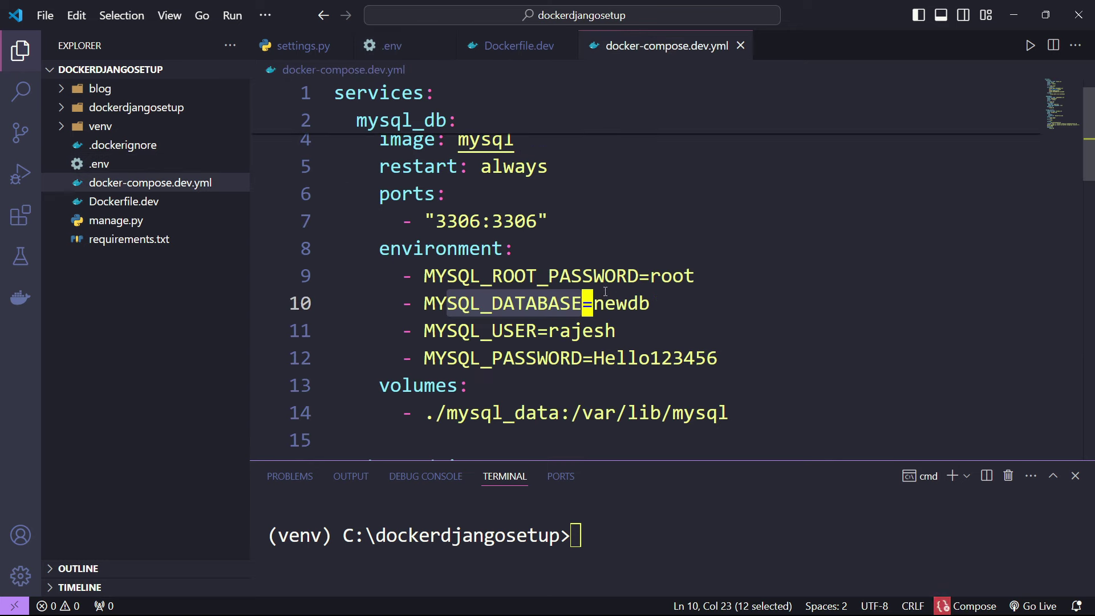
pyautogui.doubleClick(616, 304)
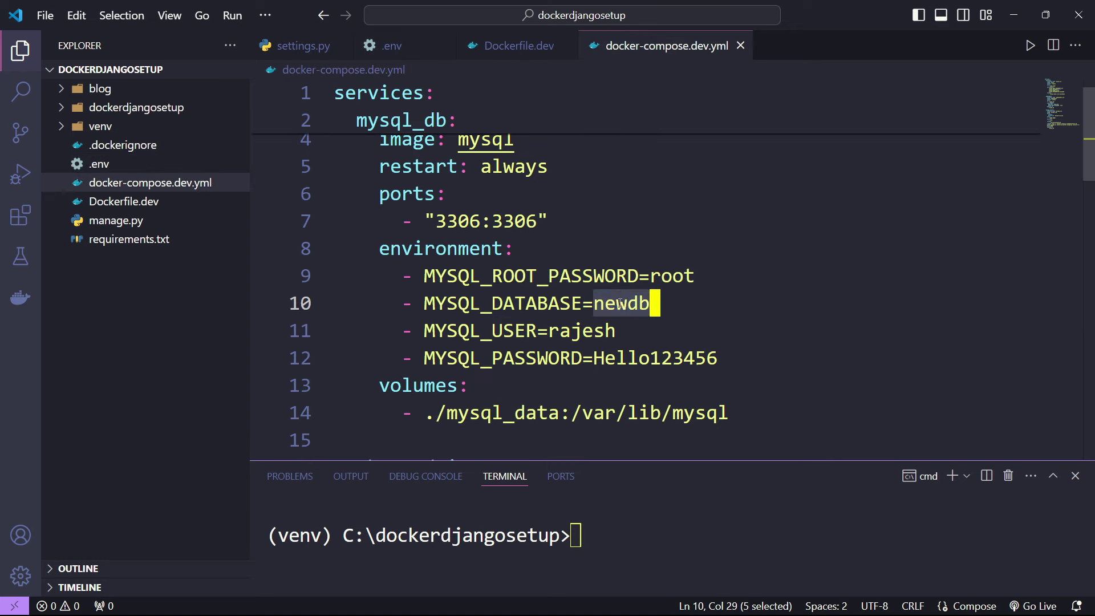
pyautogui.click(410, 52)
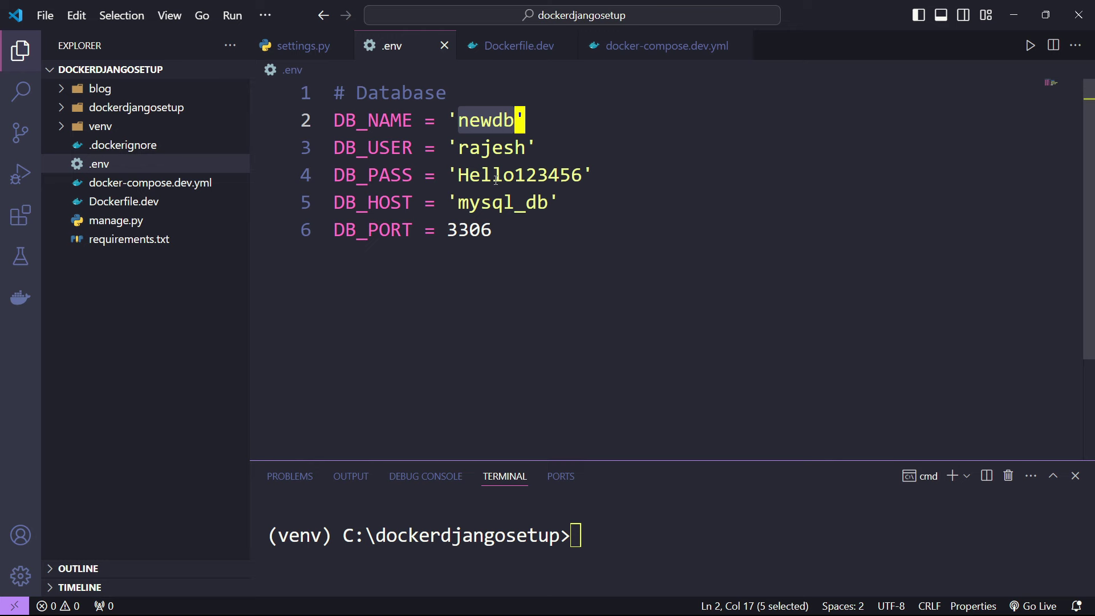
pyautogui.doubleClick(485, 148)
pyautogui.doubleClick(489, 174)
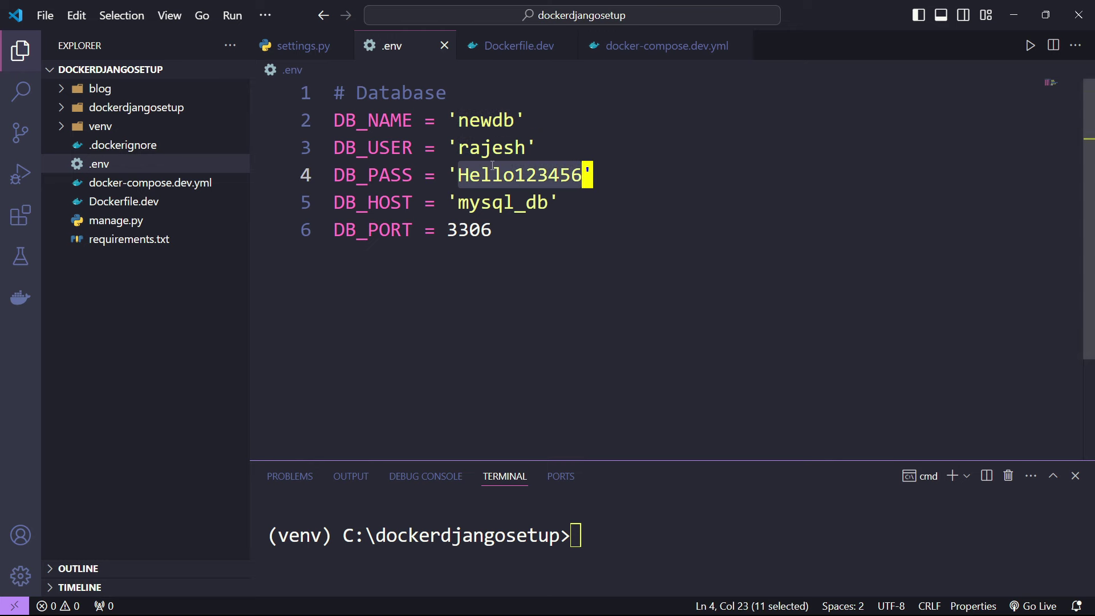
pyautogui.click(656, 47)
pyautogui.moveTo(469, 331); pyautogui.dragTo(625, 326)
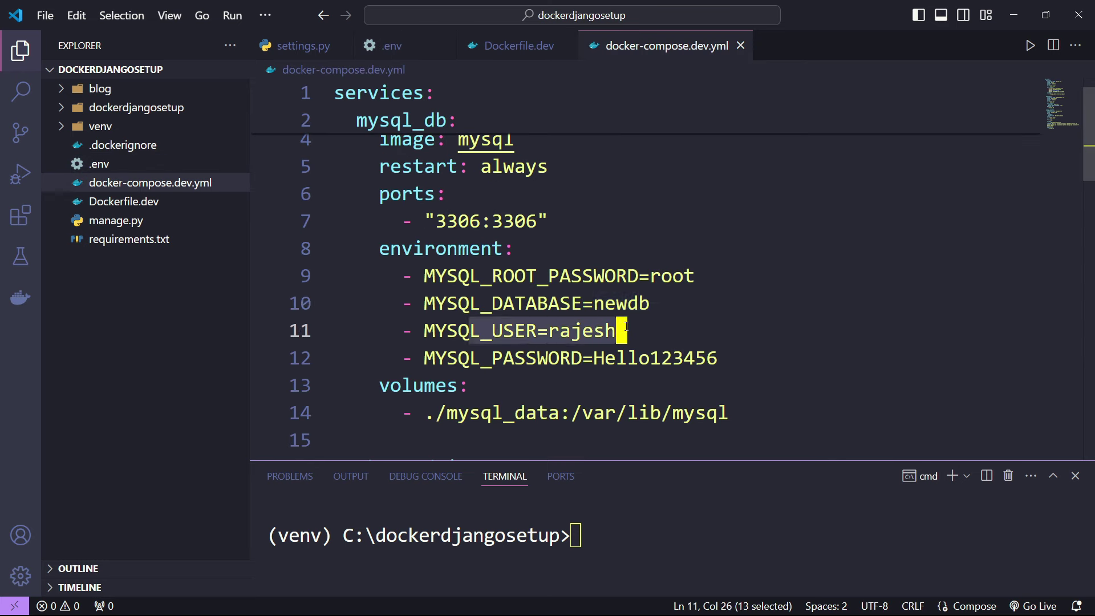
pyautogui.moveTo(624, 216); pyautogui.dragTo(699, 271)
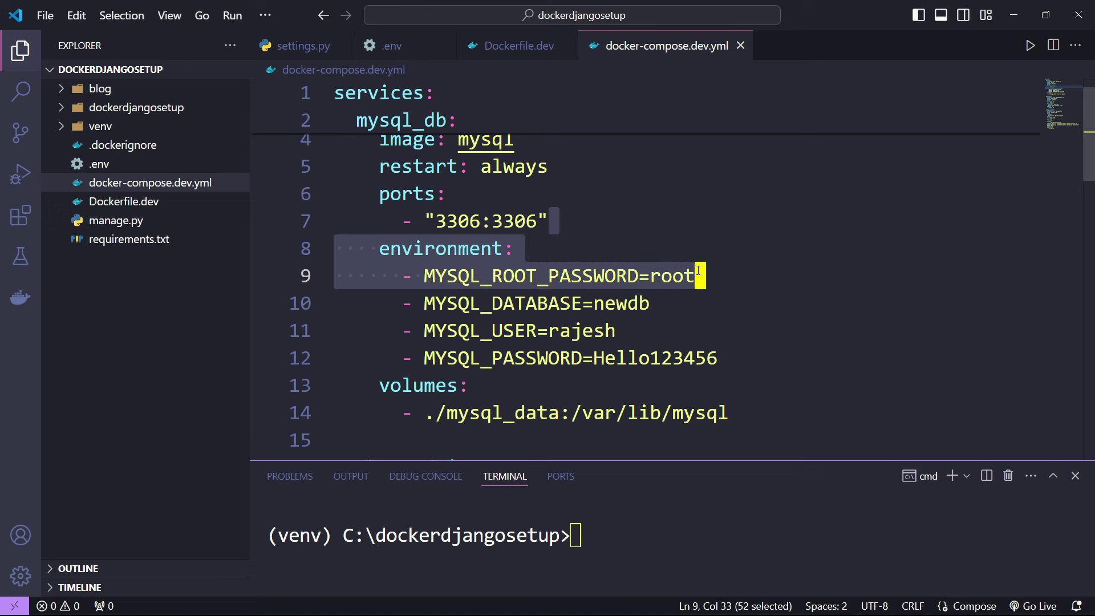
pyautogui.moveTo(502, 323); pyautogui.dragTo(633, 335)
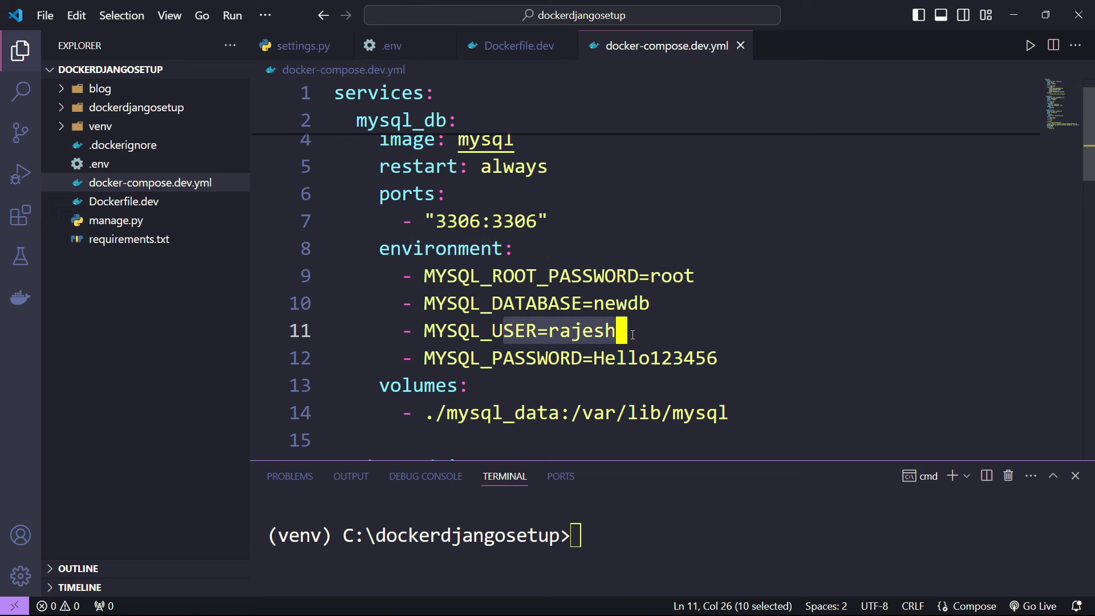
pyautogui.doubleClick(577, 332)
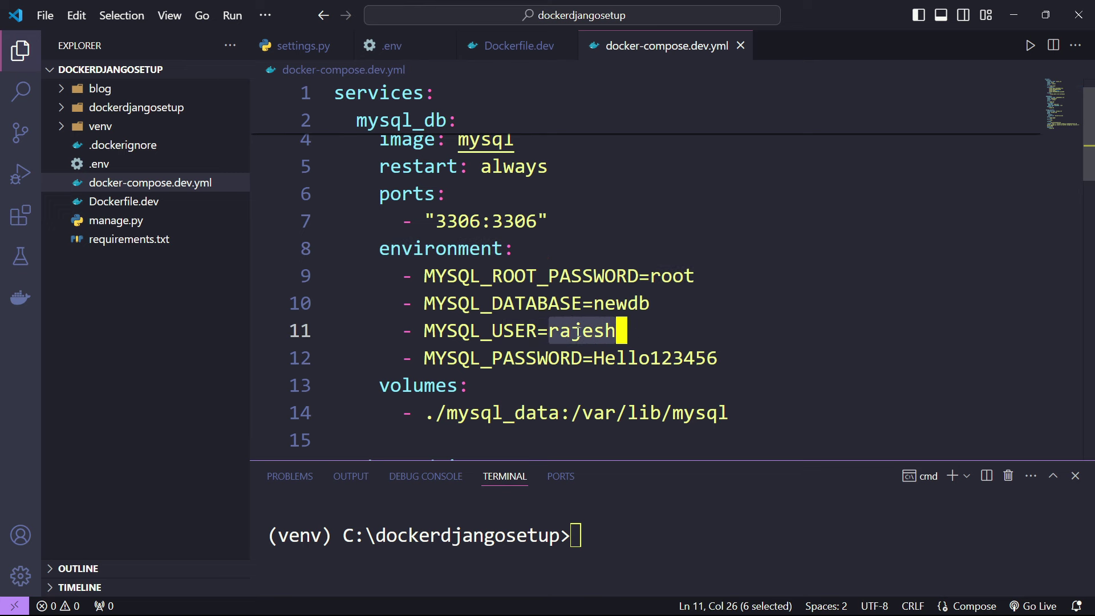
pyautogui.doubleClick(527, 358)
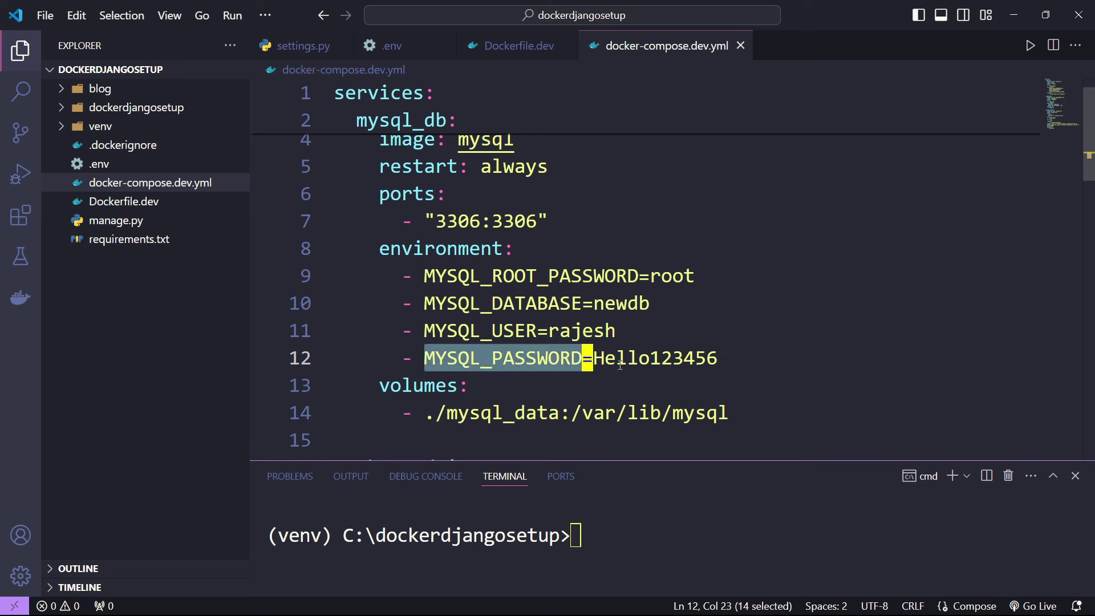
pyautogui.doubleClick(656, 358)
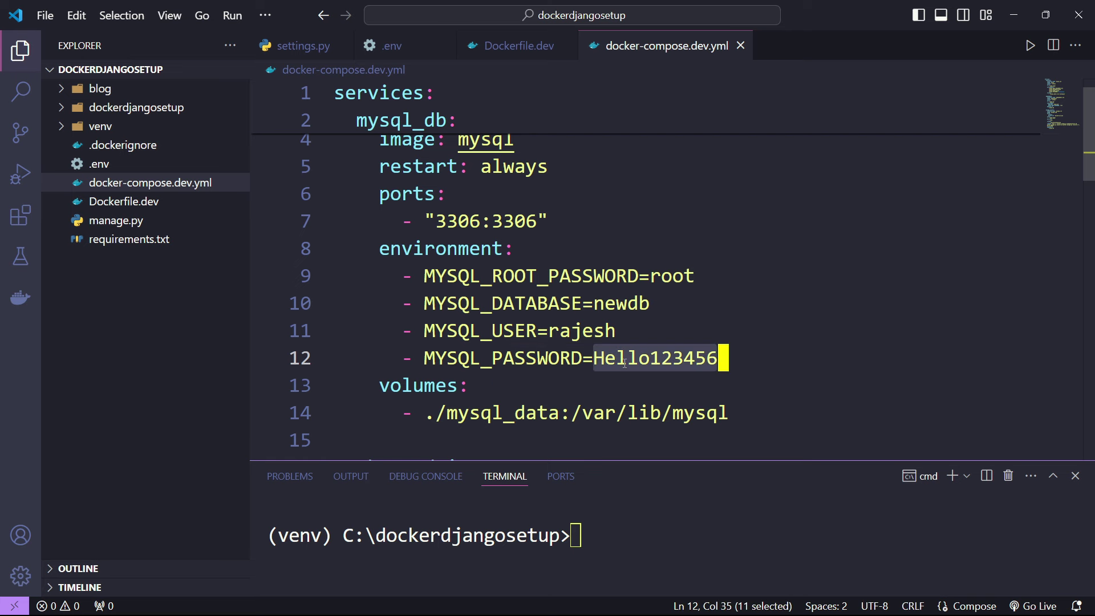
pyautogui.doubleClick(606, 311)
pyautogui.press('Up')
pyautogui.hotkey('ctrl', 'd')
pyautogui.doubleClick(587, 331)
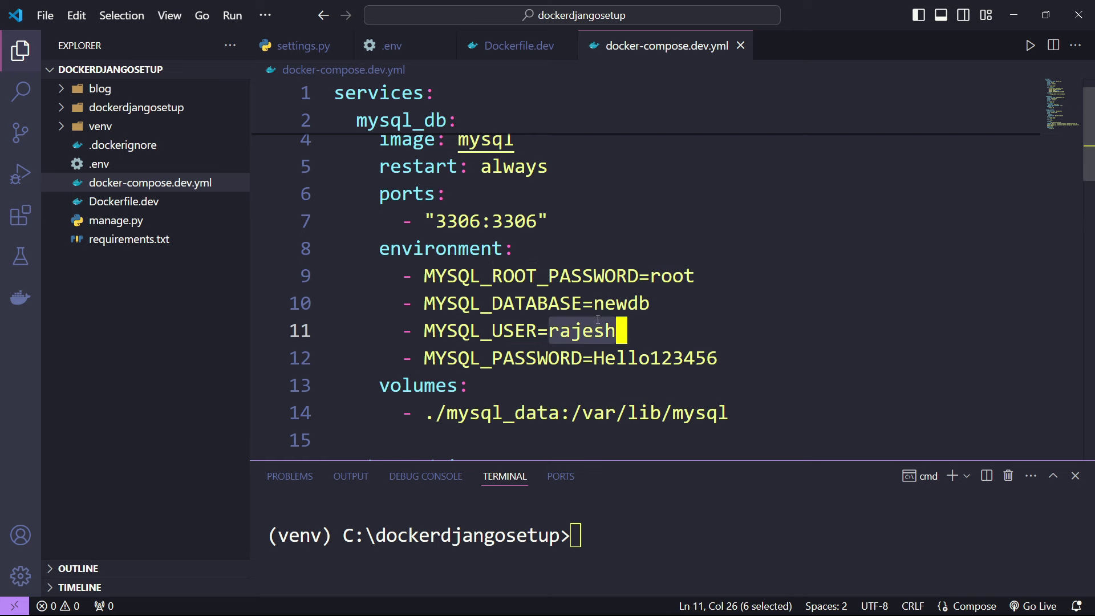
pyautogui.click(639, 358)
pyautogui.doubleClick(639, 358)
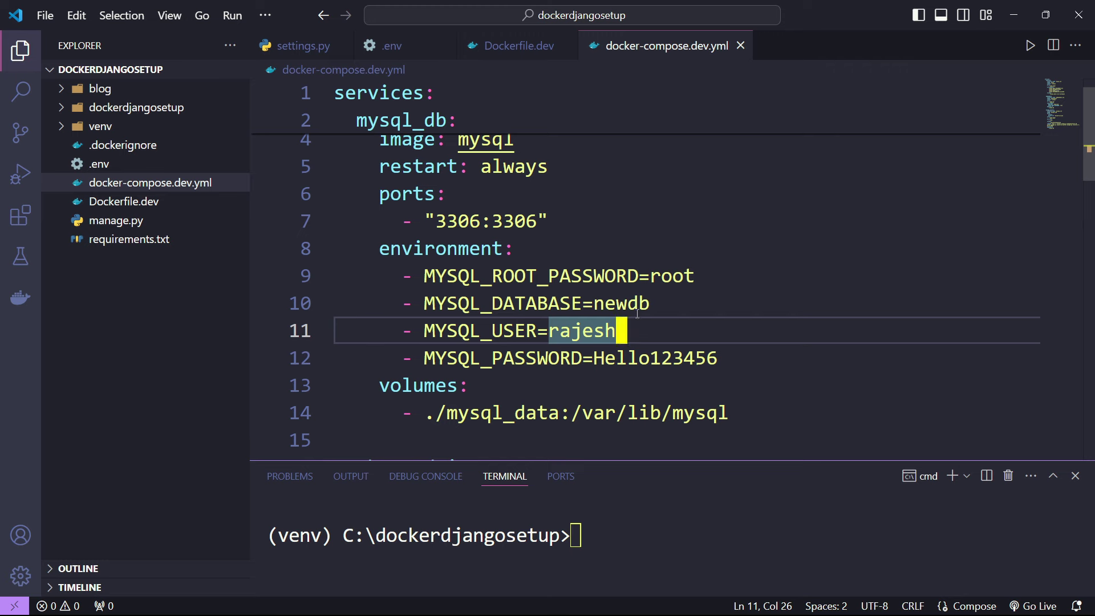
pyautogui.click(433, 244)
pyautogui.moveTo(432, 244); pyautogui.dragTo(553, 360)
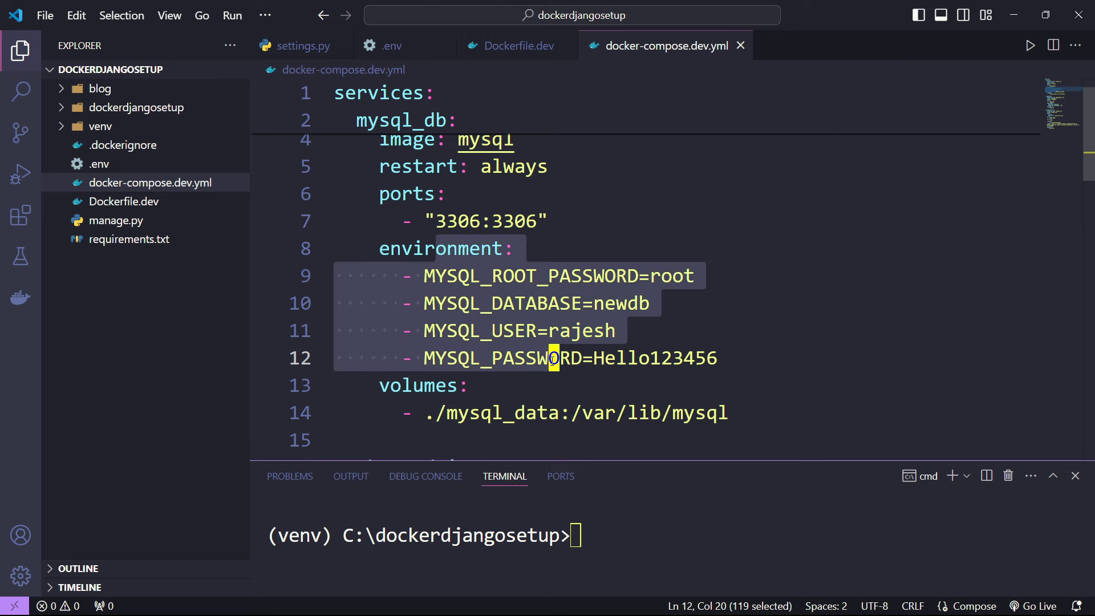
pyautogui.scroll(-1, 553, 360)
pyautogui.doubleClick(442, 314)
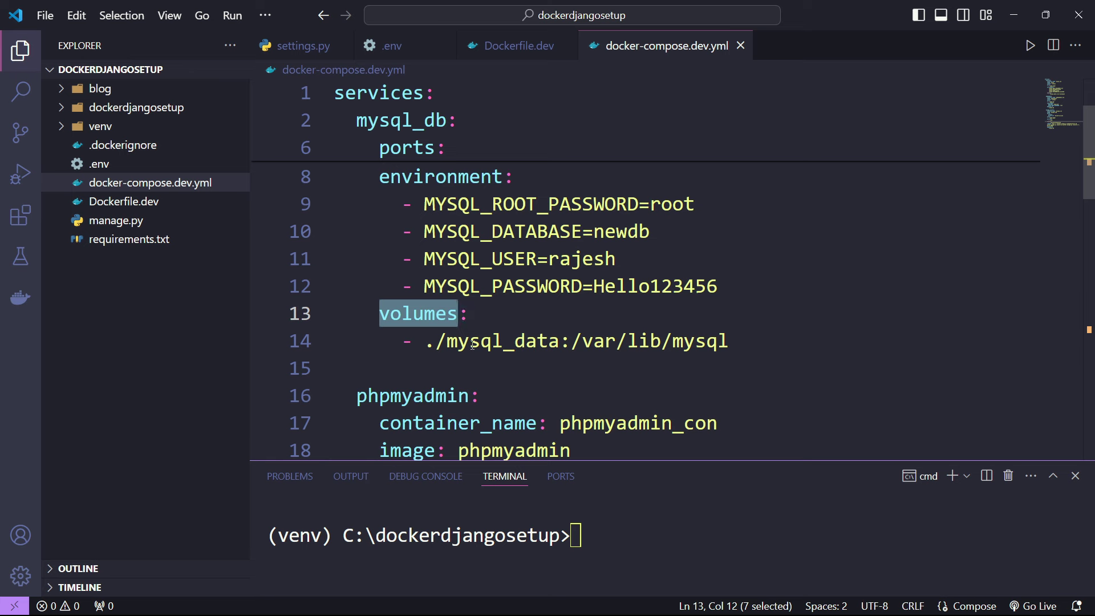
pyautogui.moveTo(453, 342); pyautogui.dragTo(563, 342)
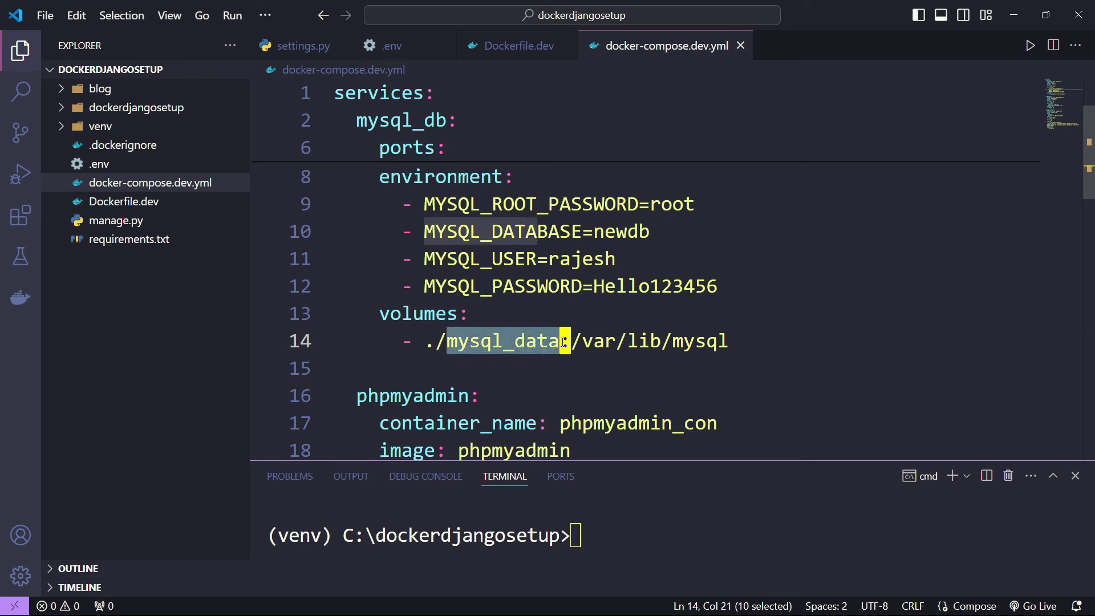
pyautogui.click(440, 364)
pyautogui.moveTo(426, 341); pyautogui.dragTo(563, 341)
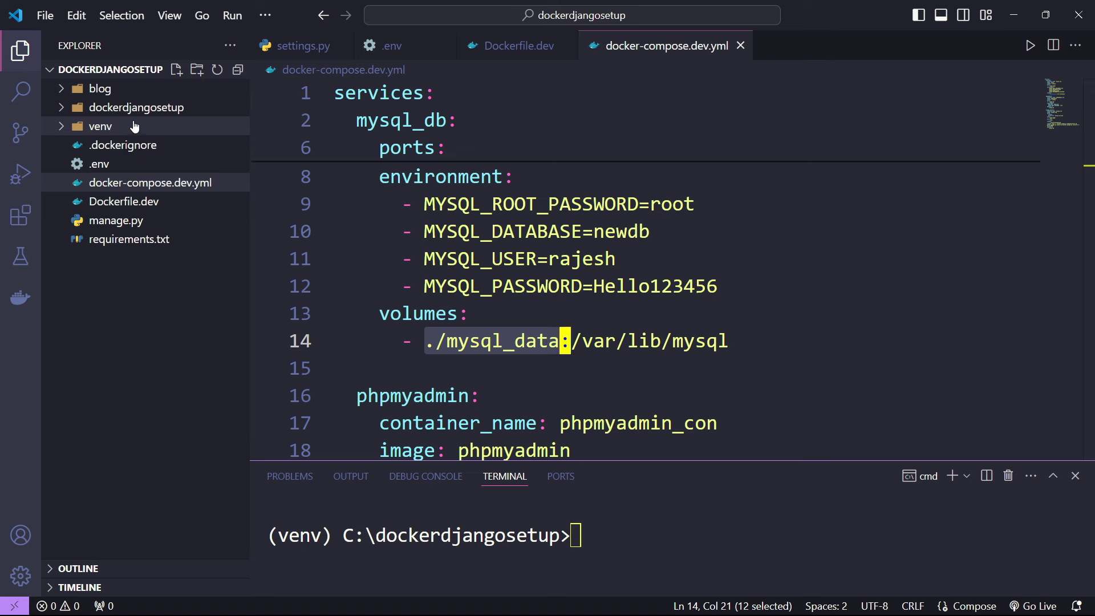
pyautogui.hotkey('ctrl', 'k')
pyautogui.hotkey('ctrl', 'j')
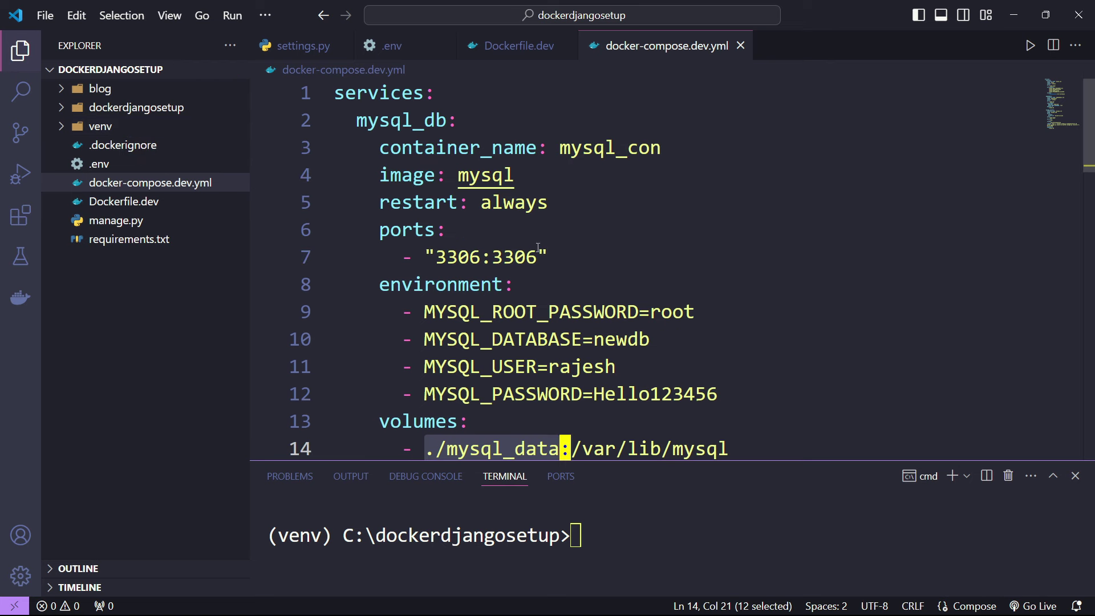
pyautogui.click(529, 221)
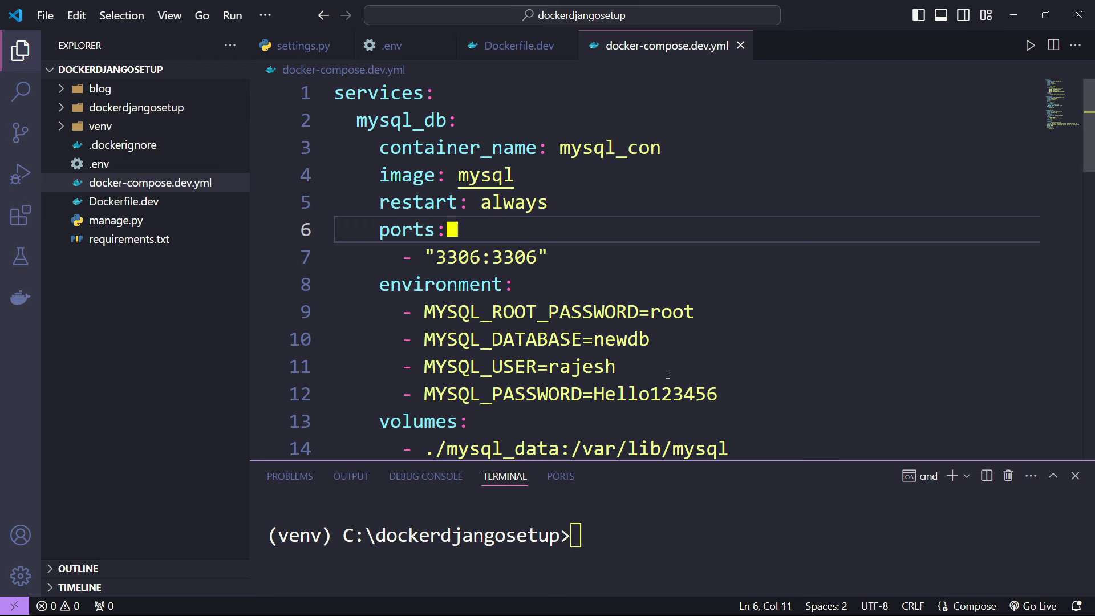
pyautogui.scroll(-1, 671, 363)
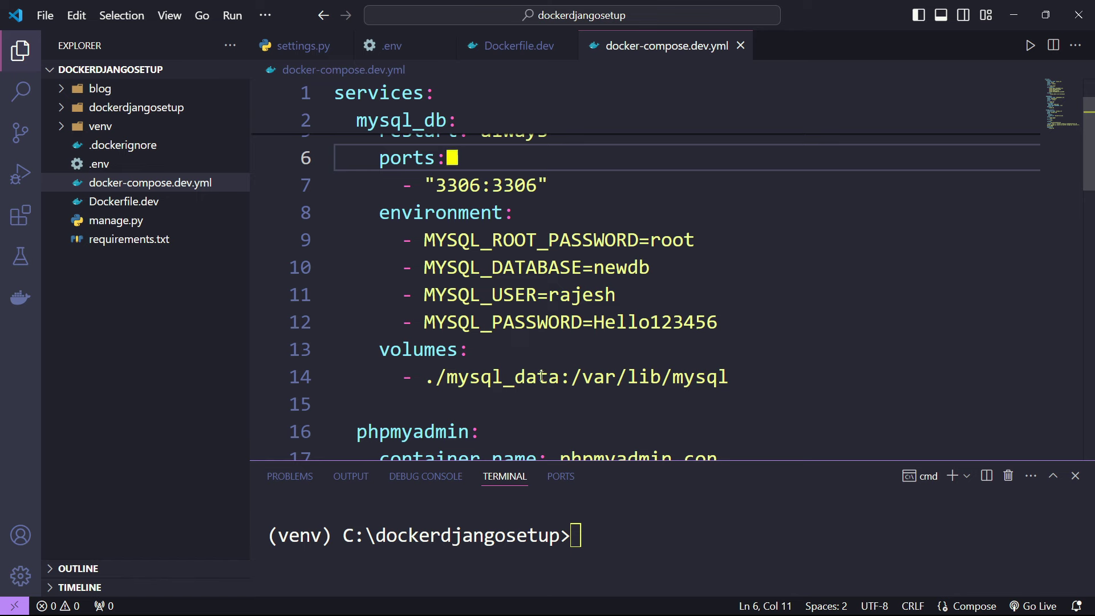
pyautogui.scroll(1, 539, 373)
pyautogui.scroll(-4, 539, 374)
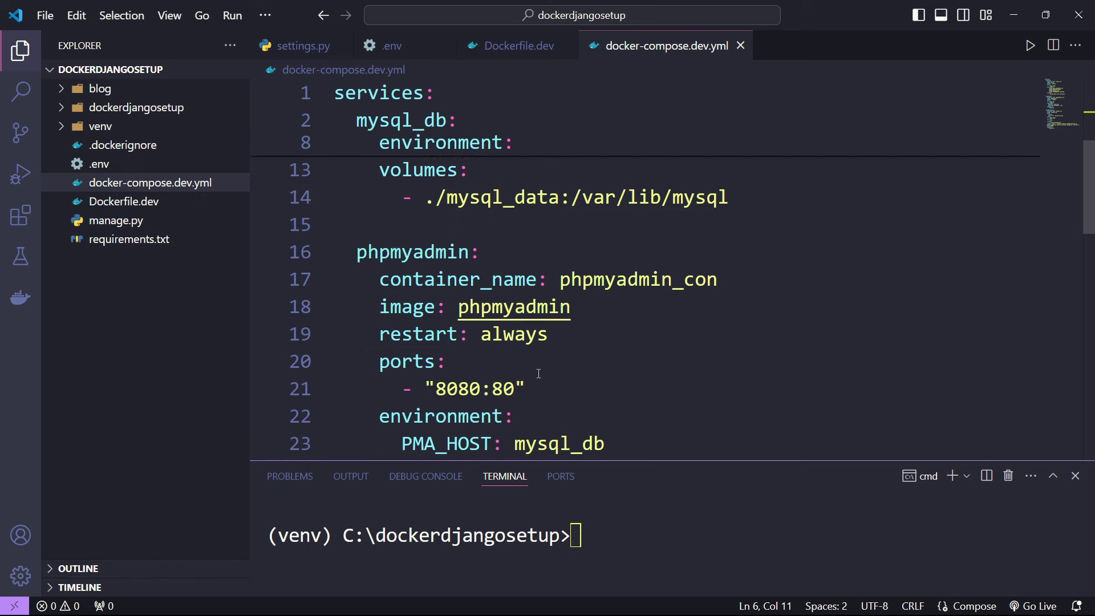
pyautogui.scroll(4, 539, 374)
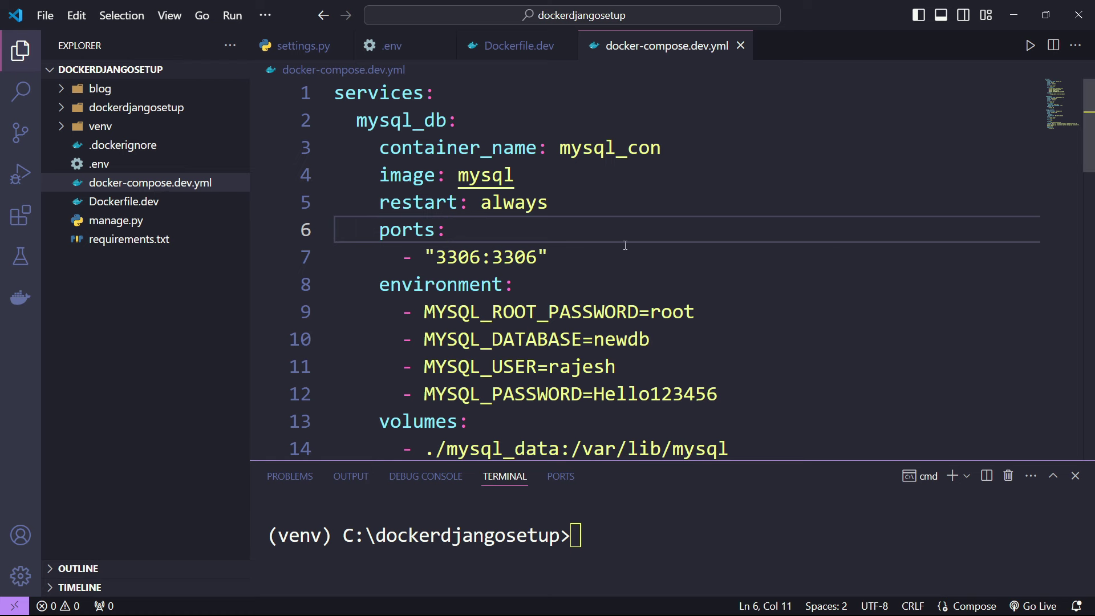
pyautogui.scroll(-2, 548, 265)
pyautogui.moveTo(386, 277); pyautogui.dragTo(750, 317)
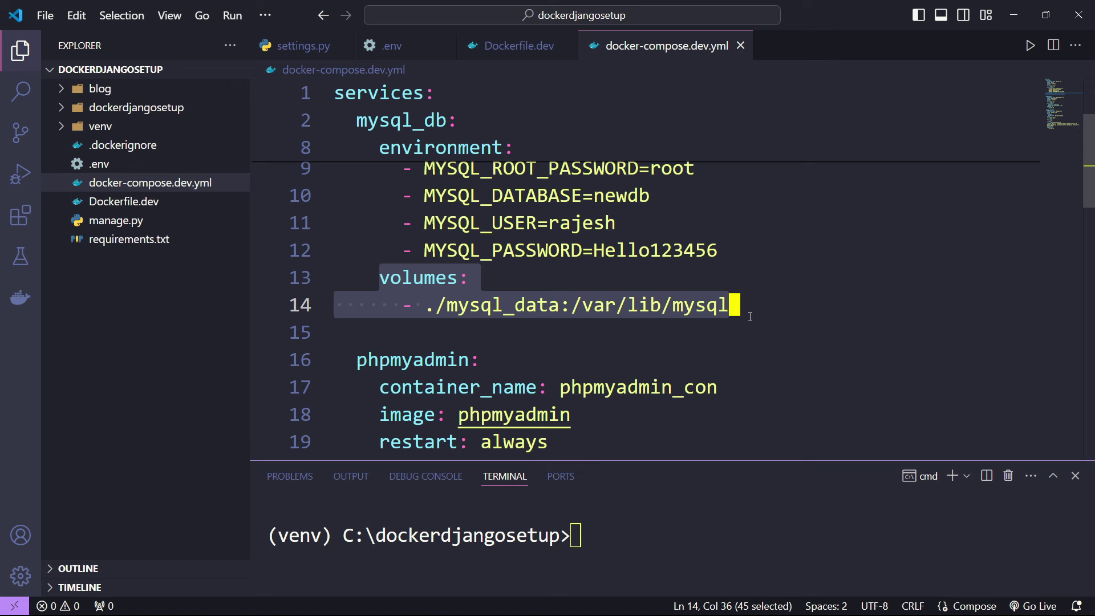
pyautogui.scroll(2, 750, 316)
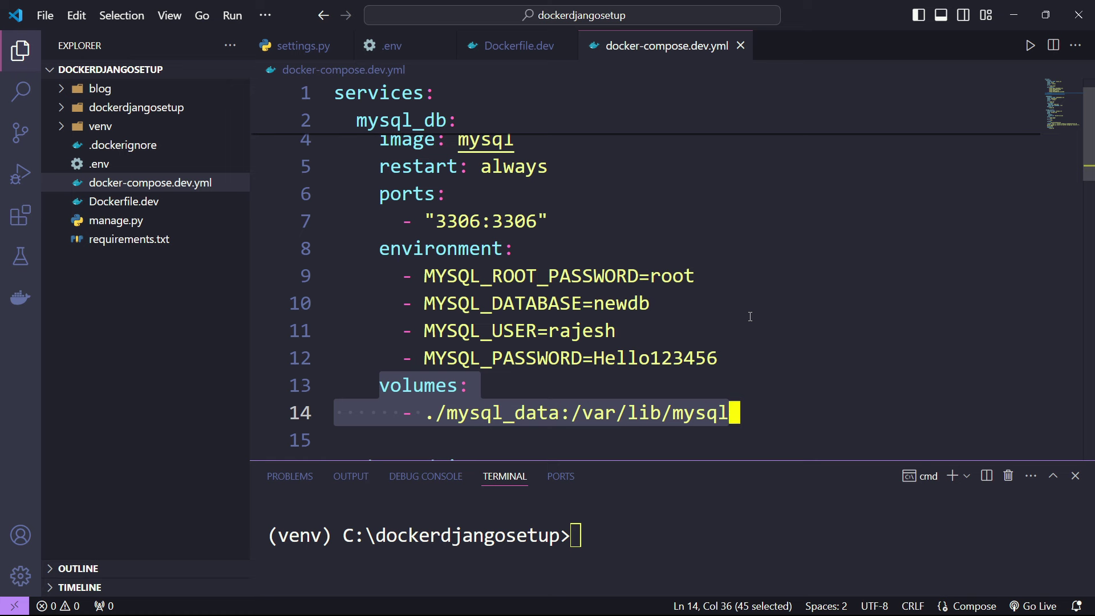
pyautogui.scroll(1, 749, 316)
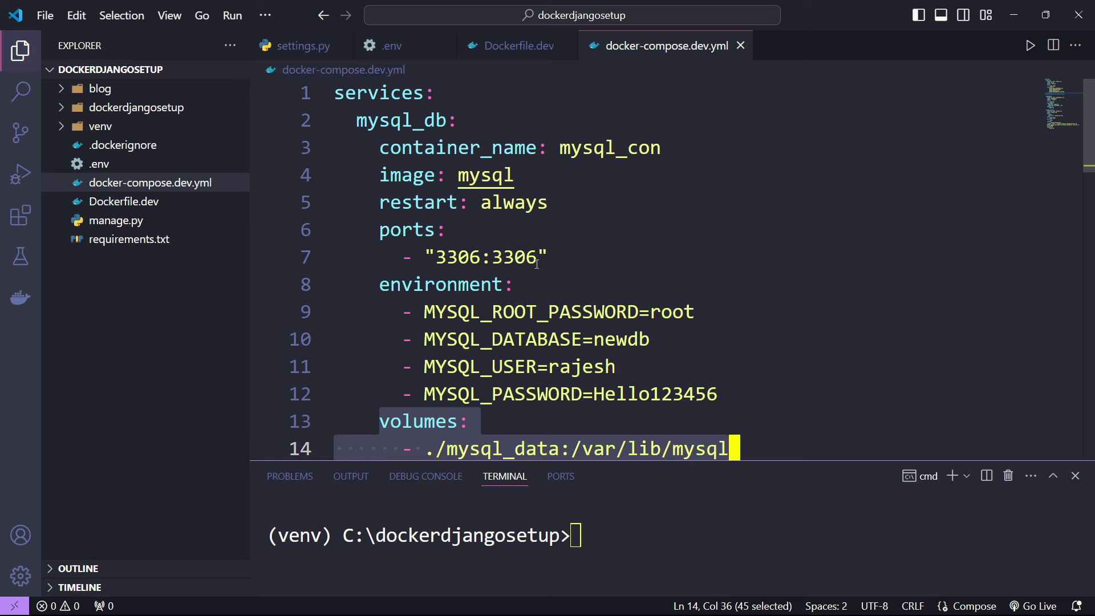
pyautogui.scroll(-2, 507, 265)
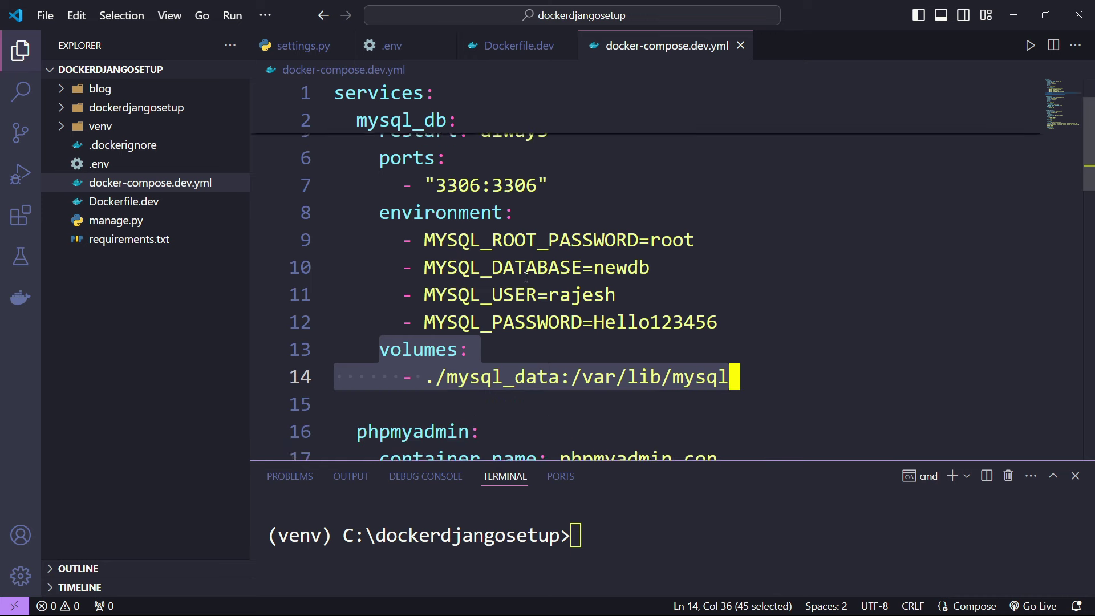
pyautogui.press('Down')
pyautogui.doubleClick(399, 306)
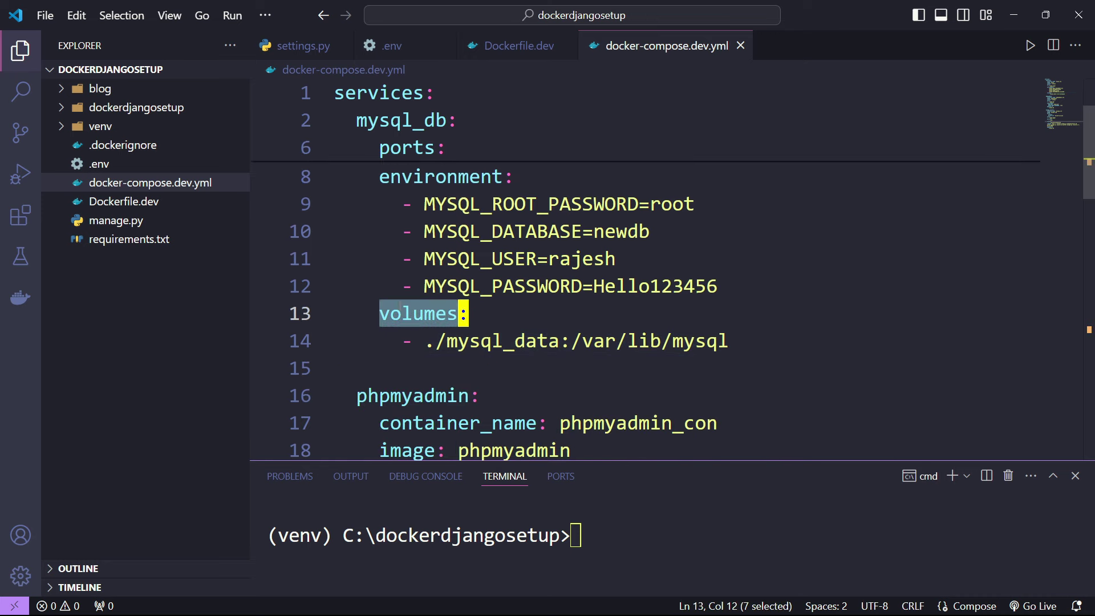
pyautogui.scroll(-1, 400, 306)
pyautogui.doubleClick(478, 269)
pyautogui.click(552, 292)
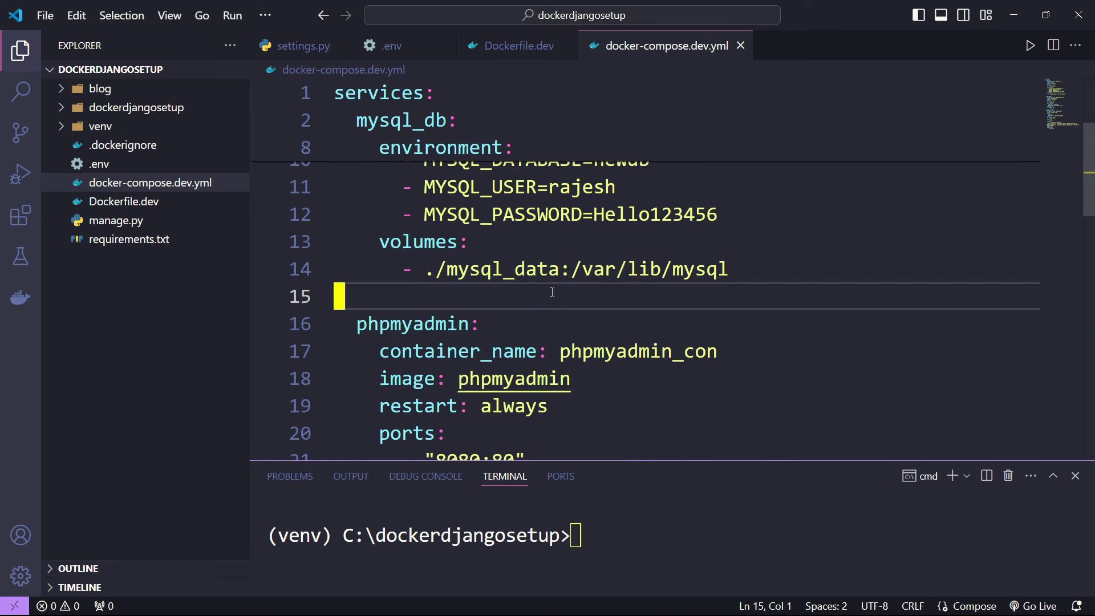
pyautogui.moveTo(593, 266); pyautogui.dragTo(728, 280)
pyautogui.click(729, 292)
pyautogui.doubleClick(502, 269)
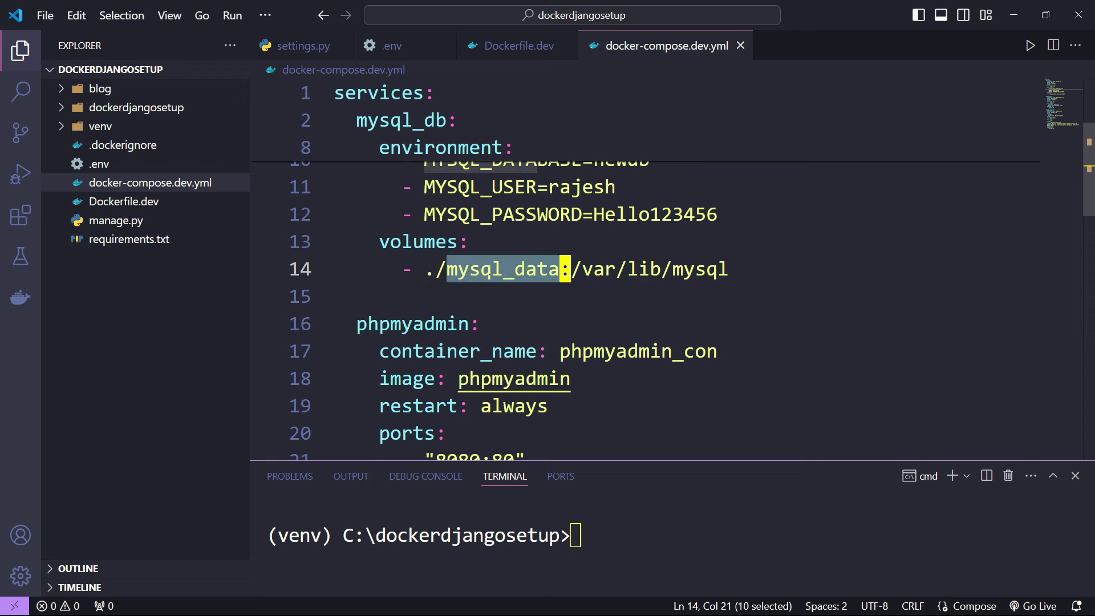
pyautogui.scroll(3, 523, 231)
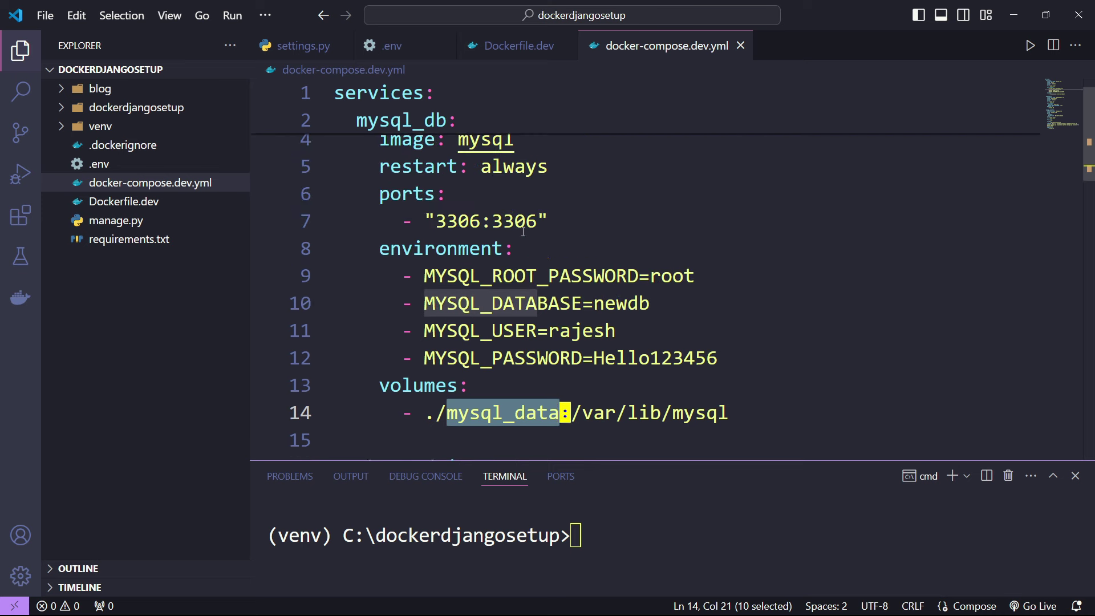
pyautogui.doubleClick(622, 303)
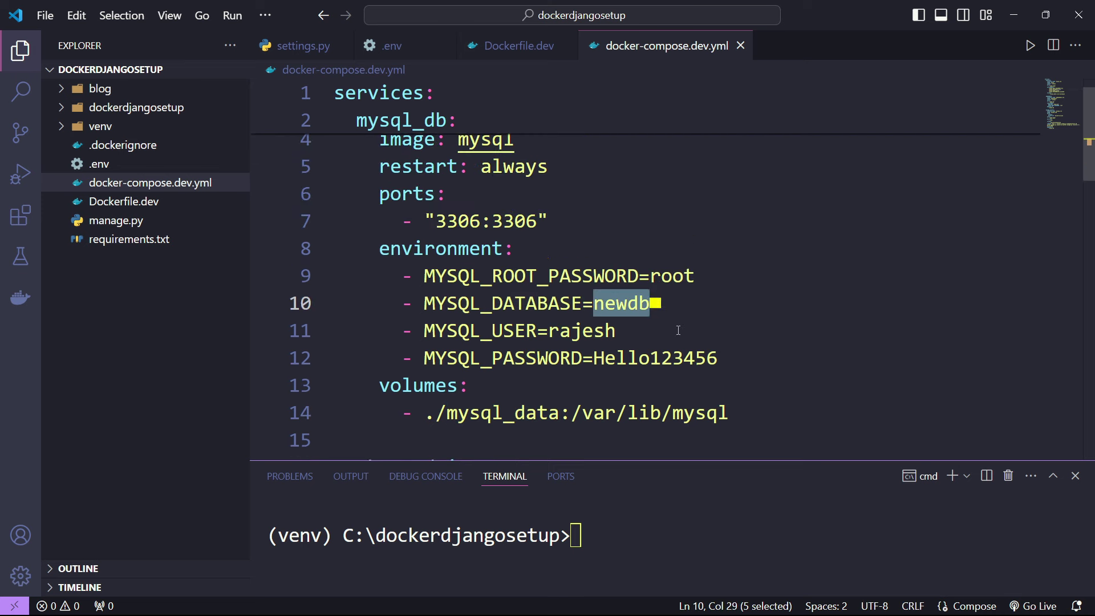
pyautogui.doubleClick(582, 330)
pyautogui.scroll(-2, 570, 297)
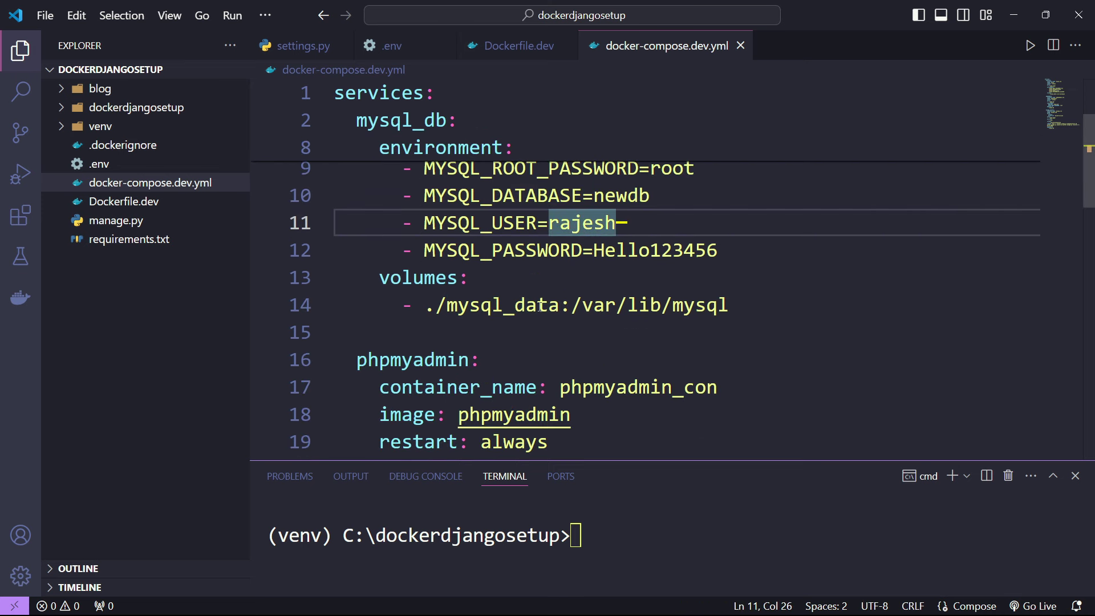
pyautogui.moveTo(379, 278); pyautogui.dragTo(756, 315)
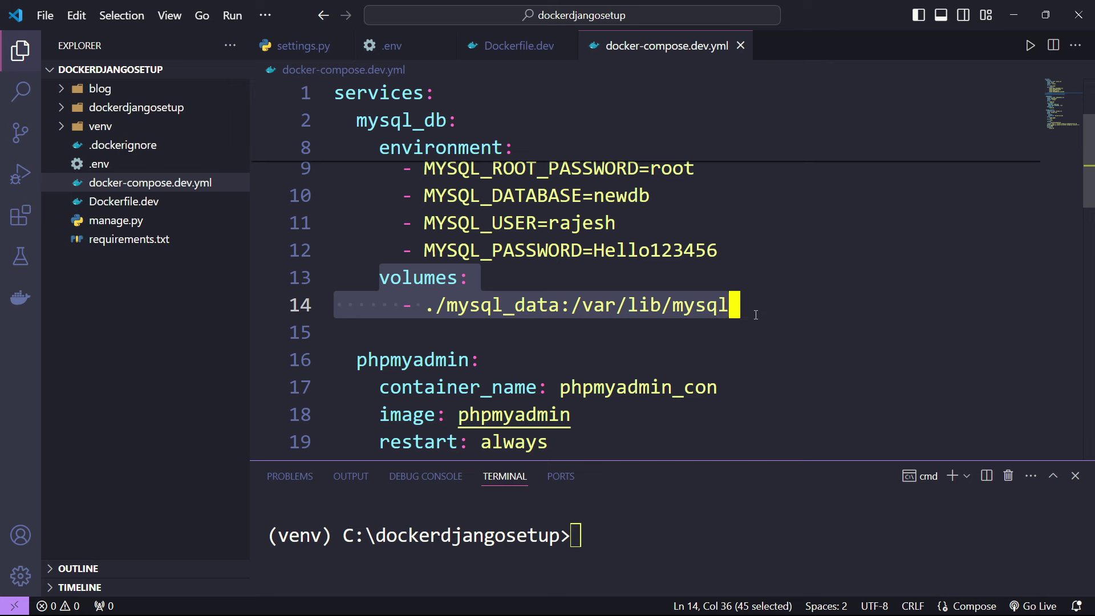
pyautogui.scroll(3, 612, 230)
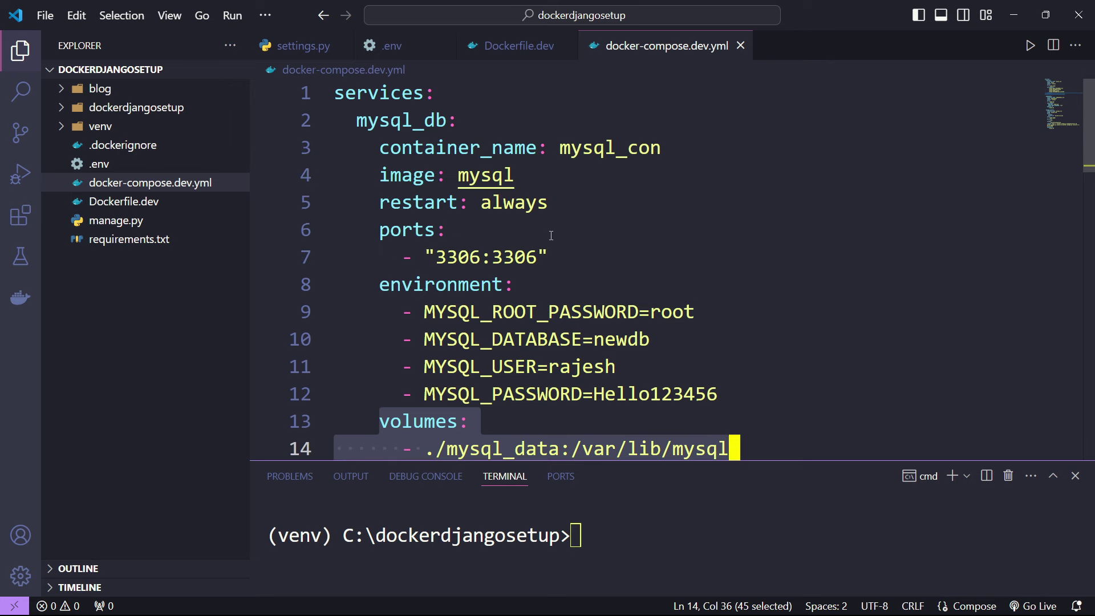
pyautogui.scroll(-2, 550, 236)
pyautogui.moveTo(577, 368); pyautogui.dragTo(349, 118)
pyautogui.scroll(2, 516, 258)
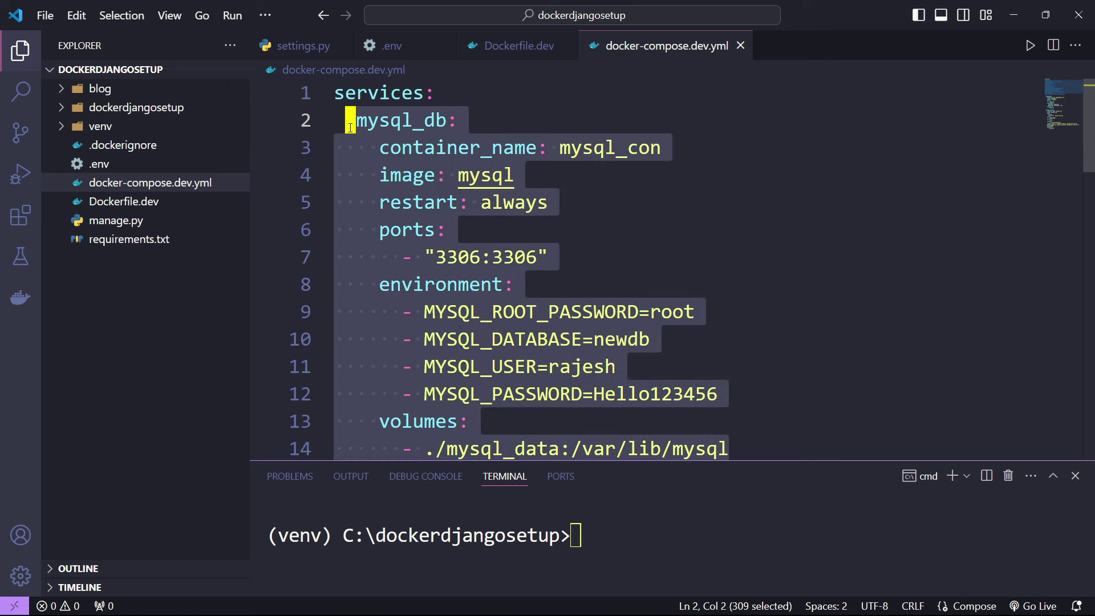
pyautogui.scroll(-5, 349, 118)
pyautogui.doubleClick(410, 254)
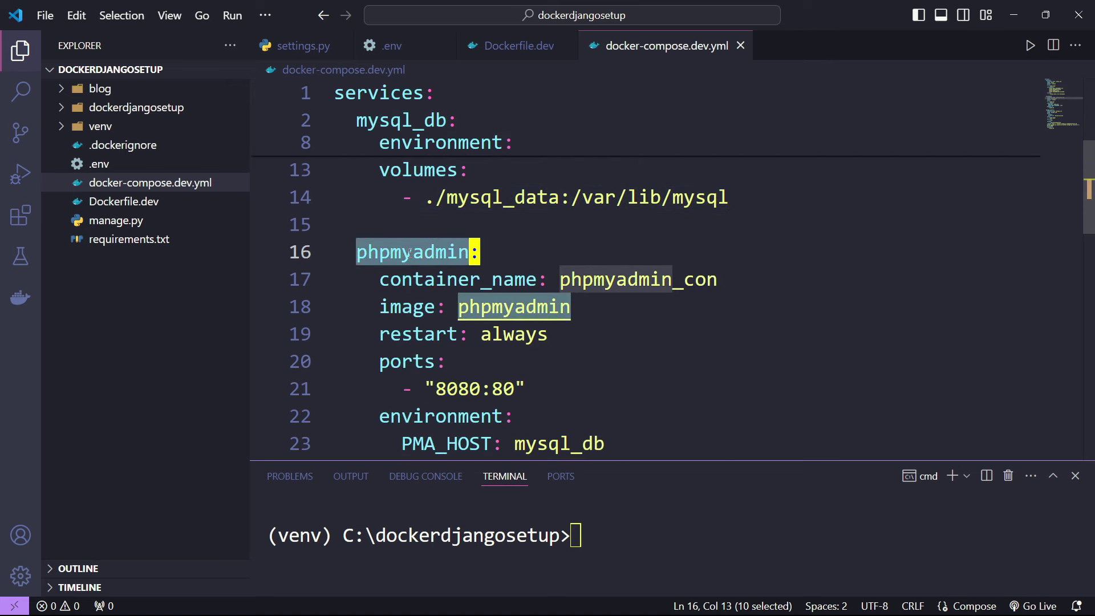
pyautogui.scroll(-1, 410, 253)
pyautogui.doubleClick(457, 244)
pyautogui.doubleClick(643, 246)
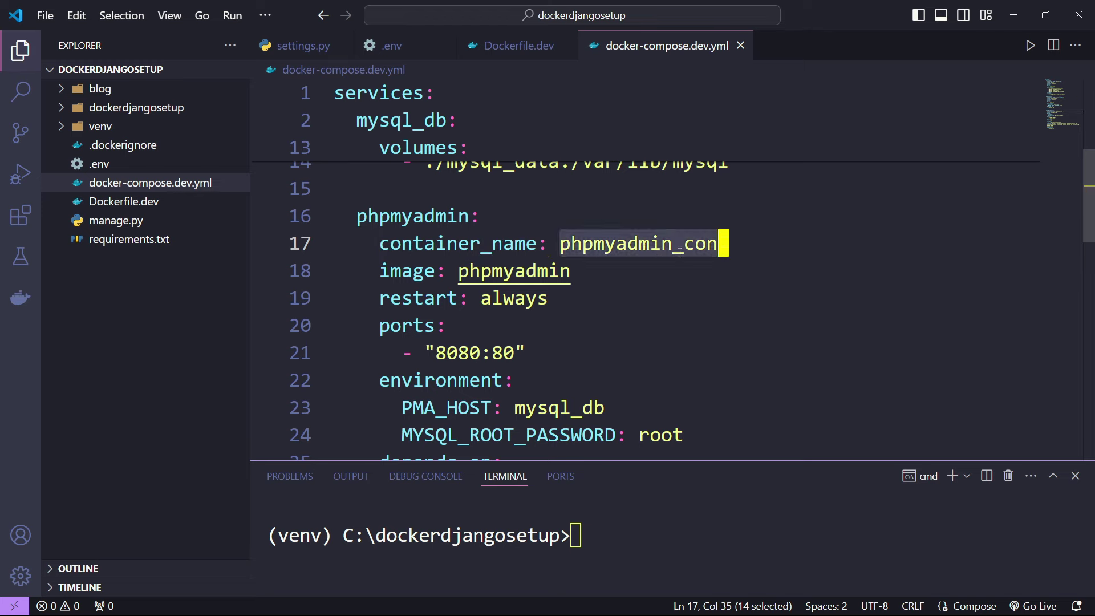
pyautogui.doubleClick(514, 271)
pyautogui.click(429, 271)
pyautogui.doubleClick(428, 271)
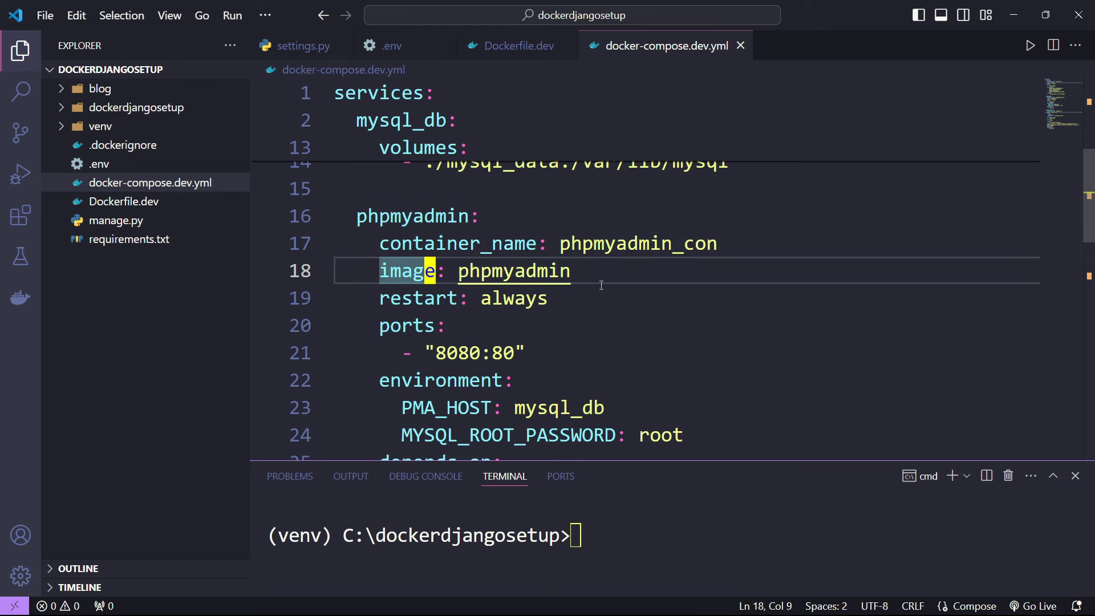
pyautogui.doubleClick(513, 298)
# - Search Docker Hub for phpmyadmin, open the official image and highlight its pull command
pyautogui.click(149, 599)
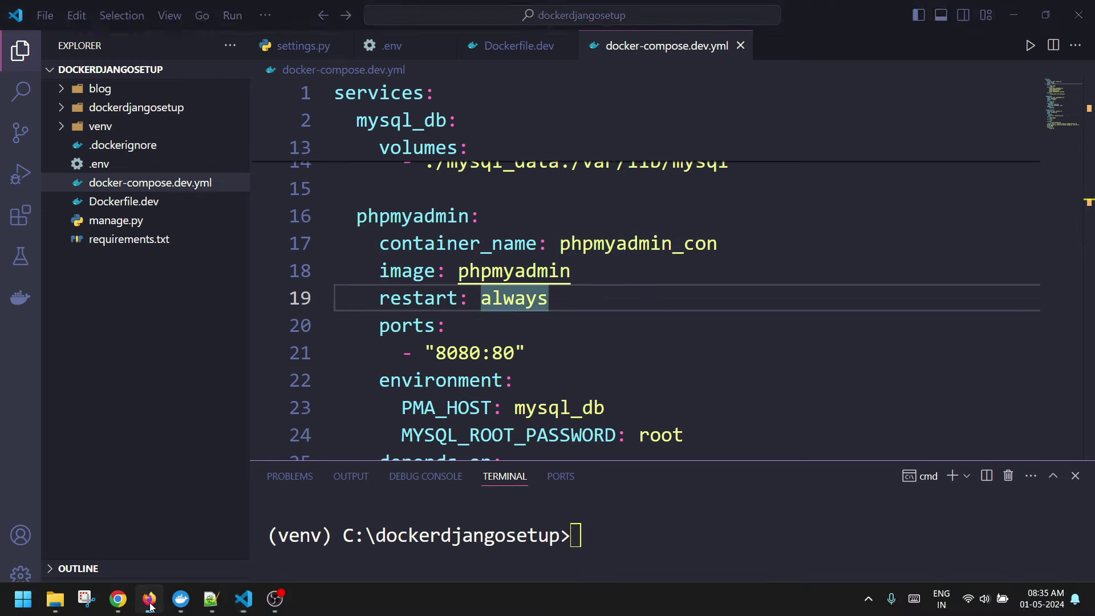
pyautogui.click(488, 114)
pyautogui.write('php')
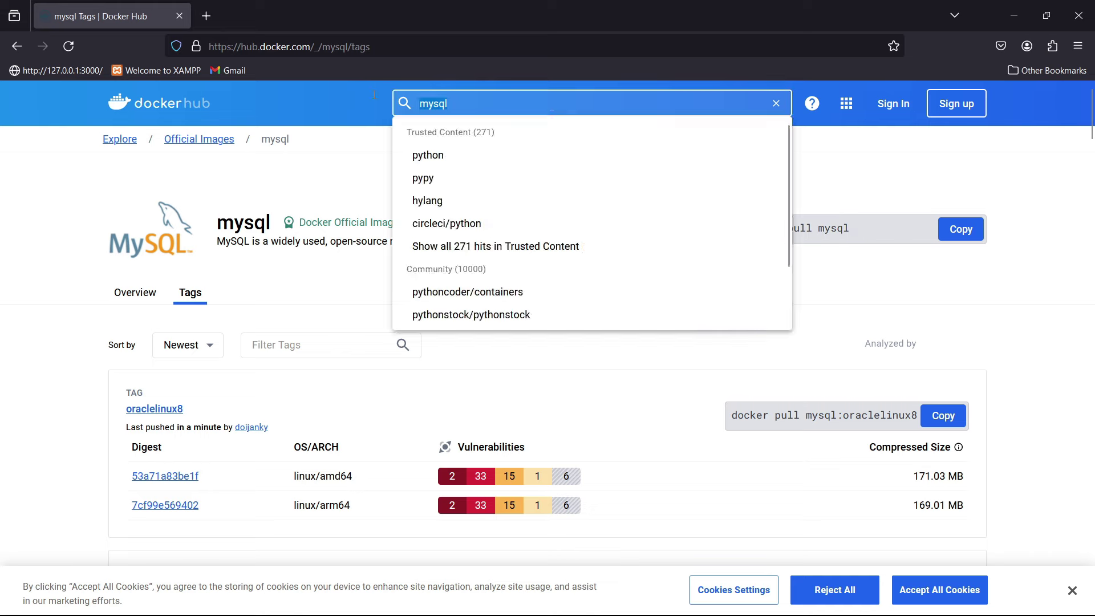
pyautogui.write('mya')
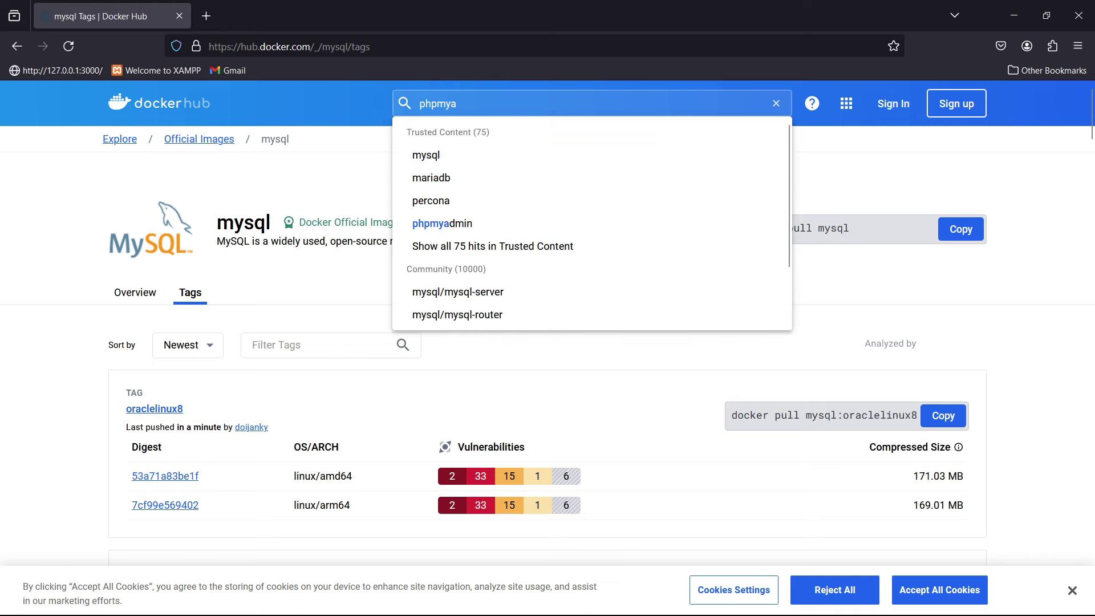
pyautogui.write('dmin')
pyautogui.press('Return')
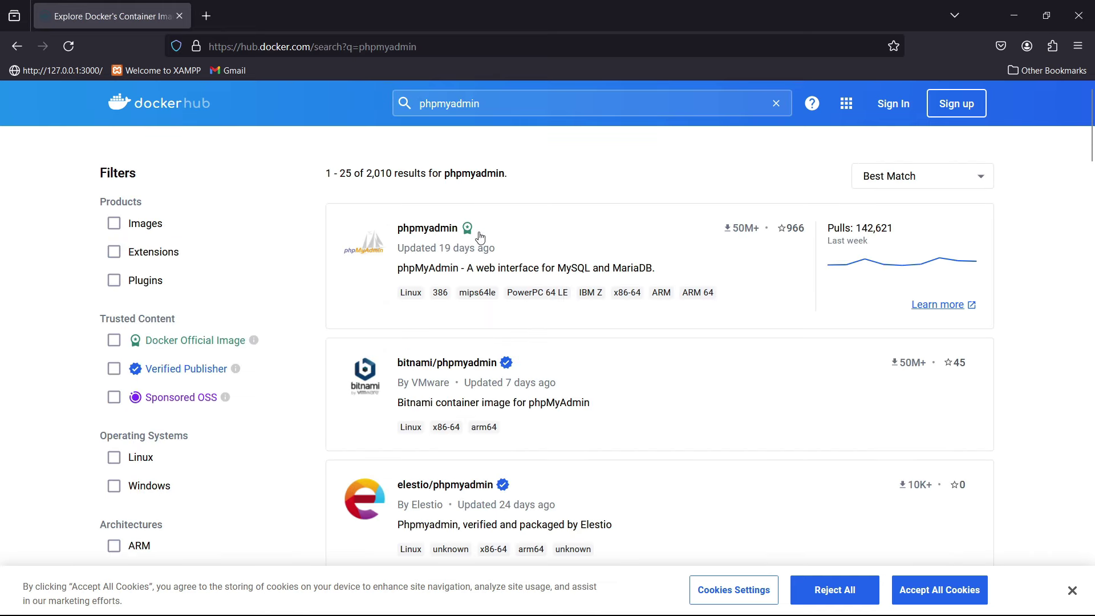
pyautogui.click(450, 237)
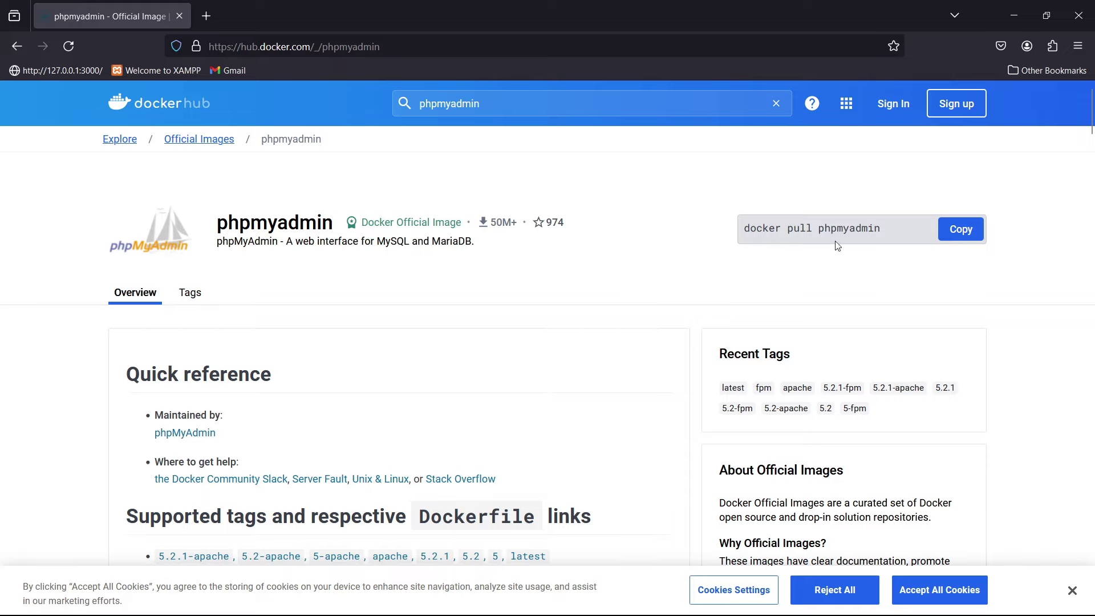
pyautogui.doubleClick(840, 226)
pyautogui.click(679, 283)
# - Highlight the db and phpmyadmin services in the docs' docker-compose example
pyautogui.scroll(-10, 359, 325)
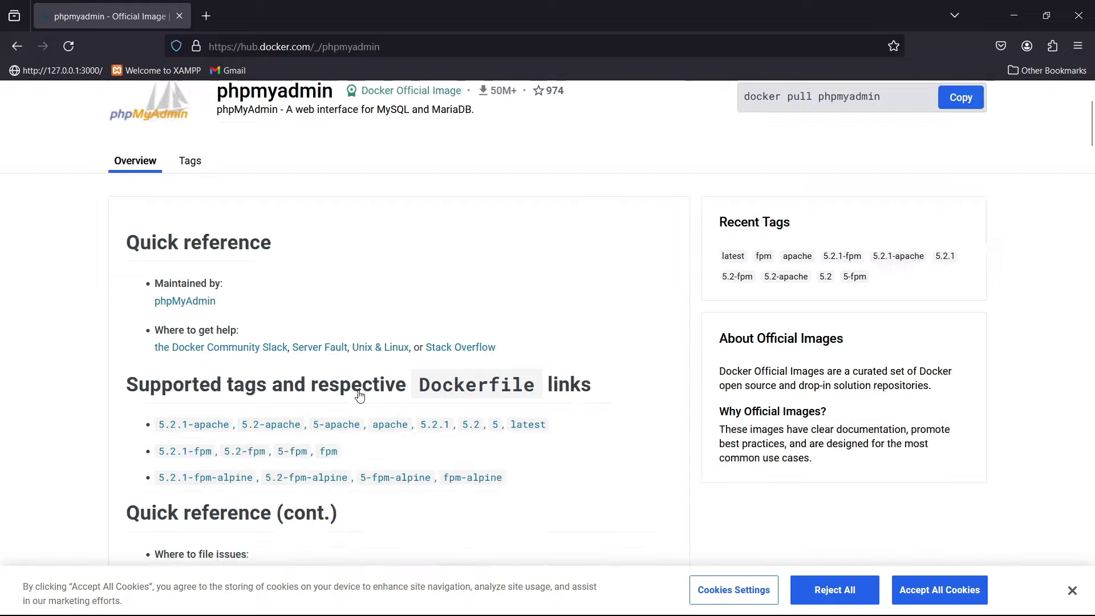
pyautogui.scroll(-15, 362, 394)
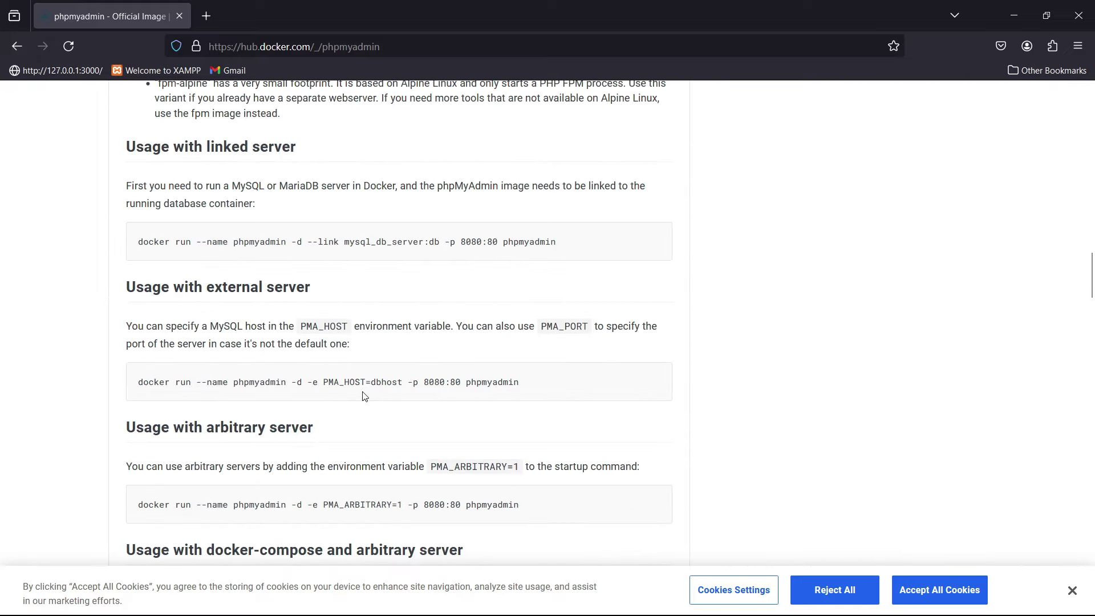
pyautogui.scroll(-10, 247, 265)
pyautogui.scroll(4, 229, 280)
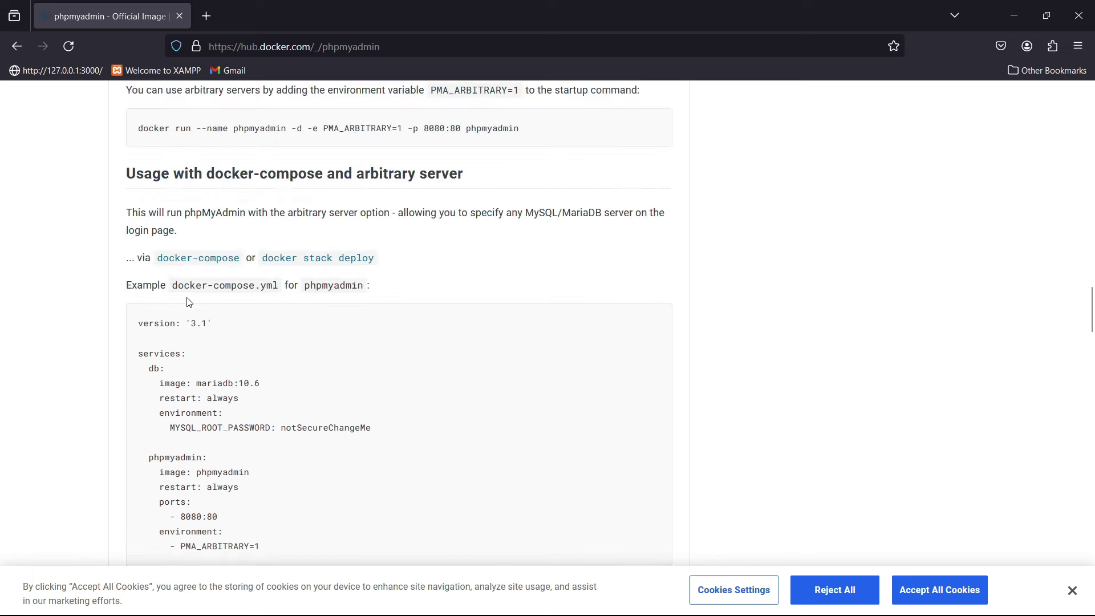
pyautogui.scroll(-1, 170, 324)
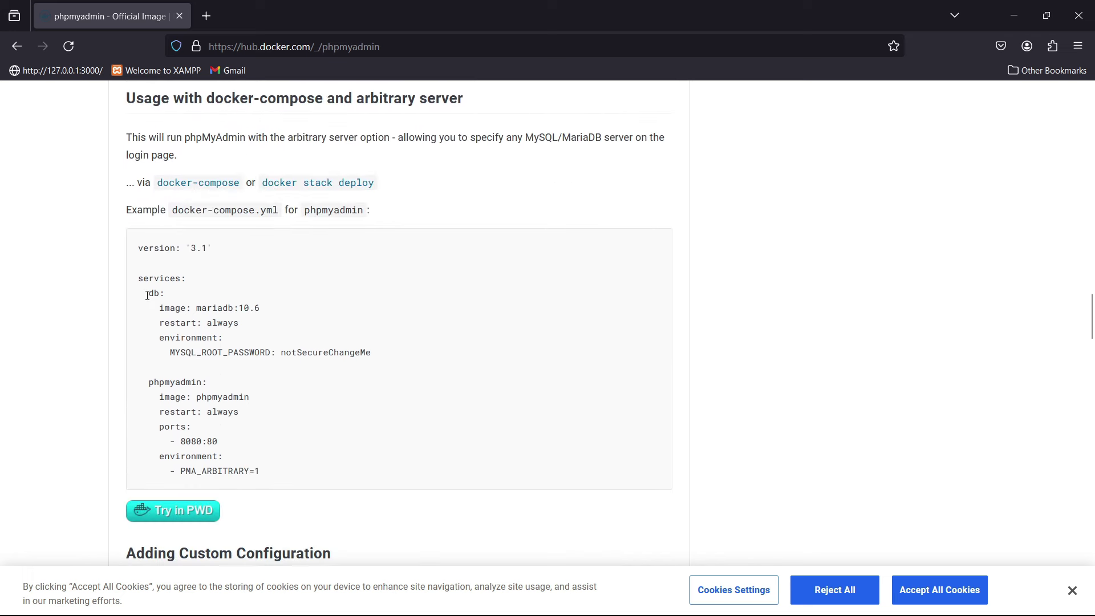
pyautogui.moveTo(147, 296); pyautogui.dragTo(367, 352)
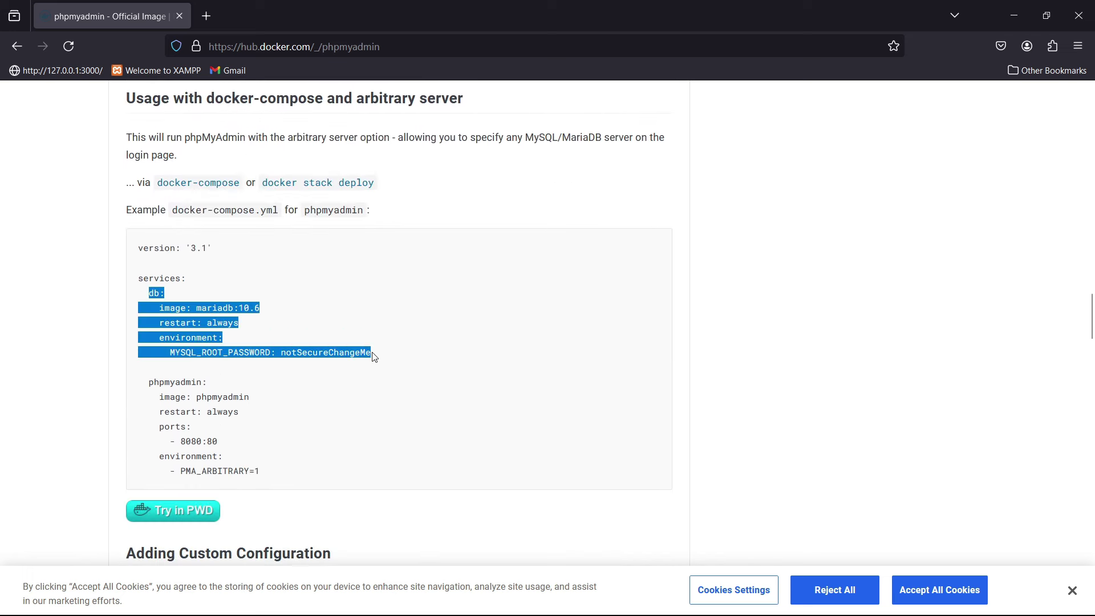
pyautogui.moveTo(152, 386); pyautogui.dragTo(261, 484)
pyautogui.click(266, 444)
# - Highlight the PMA_ARBITRARY=1 setting and the list of variables readable from files
pyautogui.scroll(-3, 272, 446)
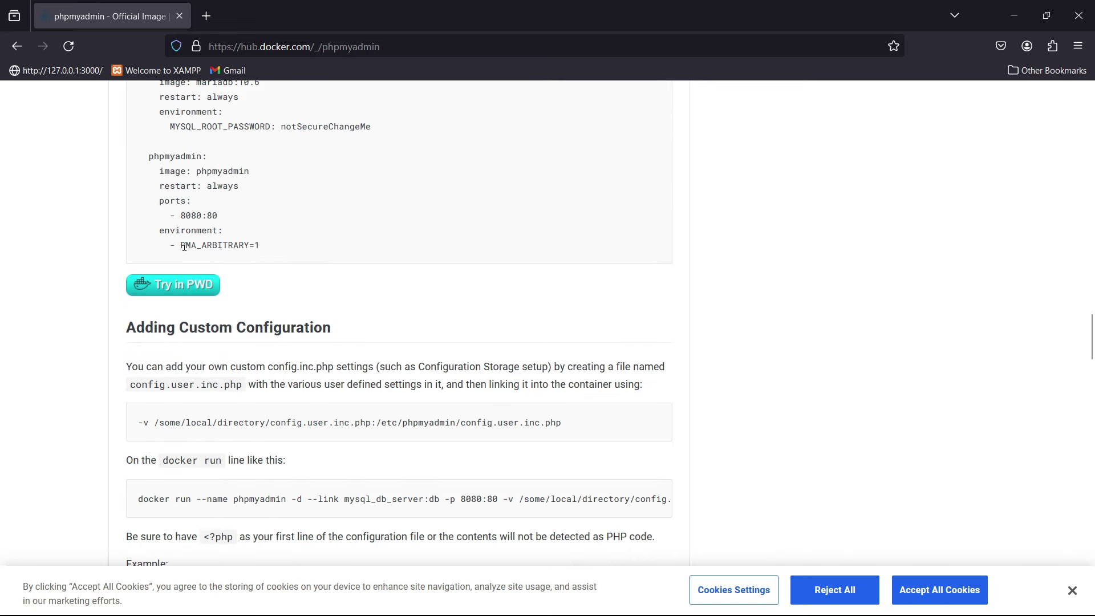
pyautogui.moveTo(184, 247)
pyautogui.mouseDown()
pyautogui.moveTo(266, 253)
pyautogui.moveTo(176, 242)
pyautogui.mouseUp()
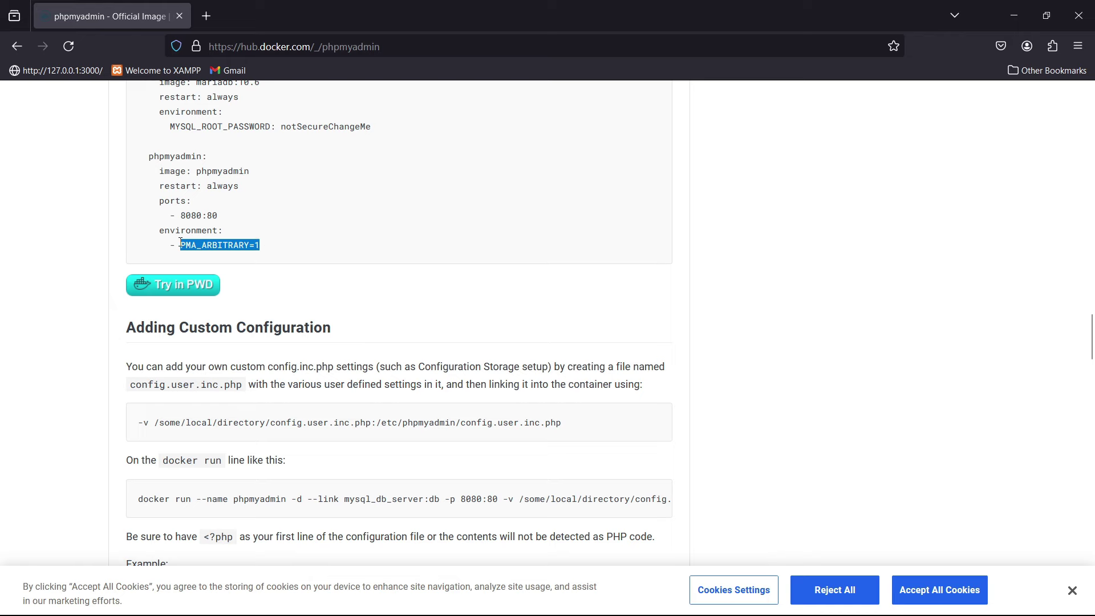
pyautogui.scroll(2, 229, 216)
pyautogui.scroll(-3, 235, 285)
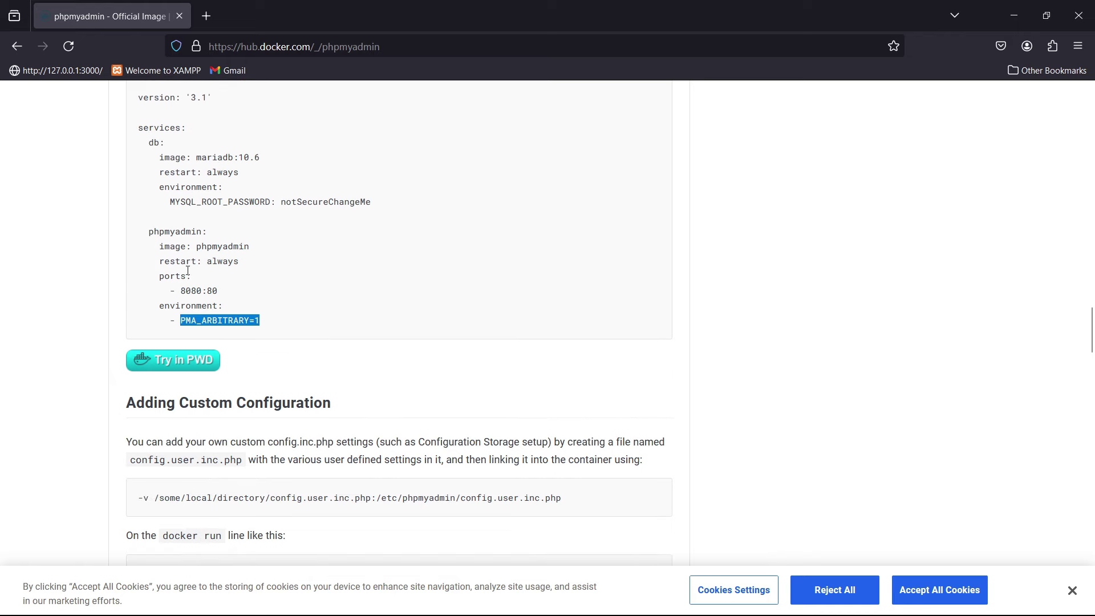
pyautogui.scroll(2, 237, 284)
pyautogui.moveTo(233, 257); pyautogui.dragTo(240, 289)
pyautogui.click(786, 156)
pyautogui.scroll(-14, 447, 333)
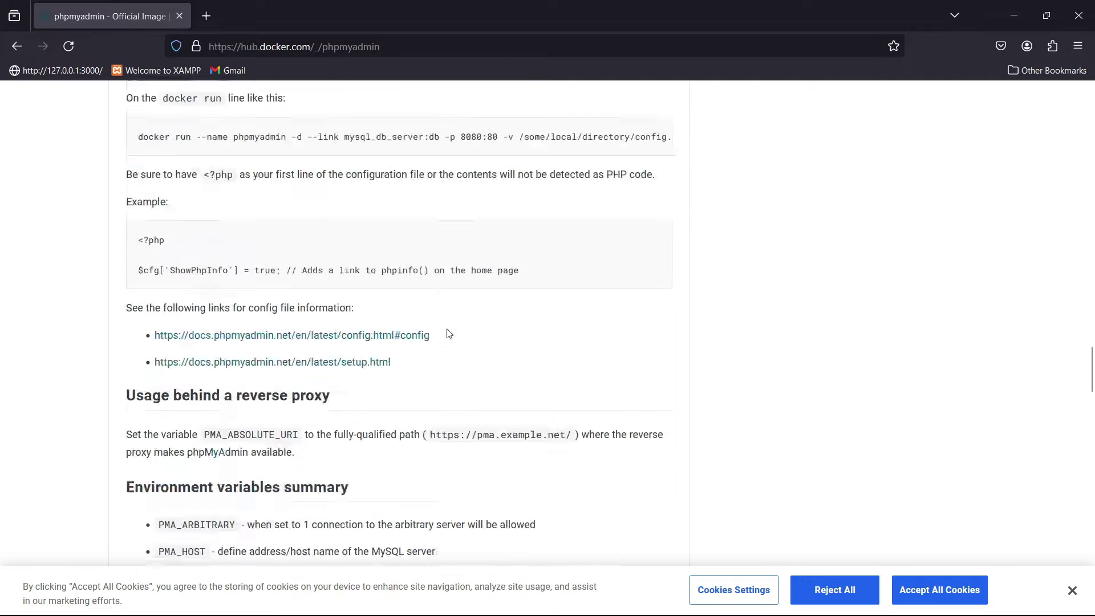
pyautogui.scroll(-10, 447, 335)
pyautogui.scroll(5, 447, 334)
pyautogui.scroll(-7, 447, 335)
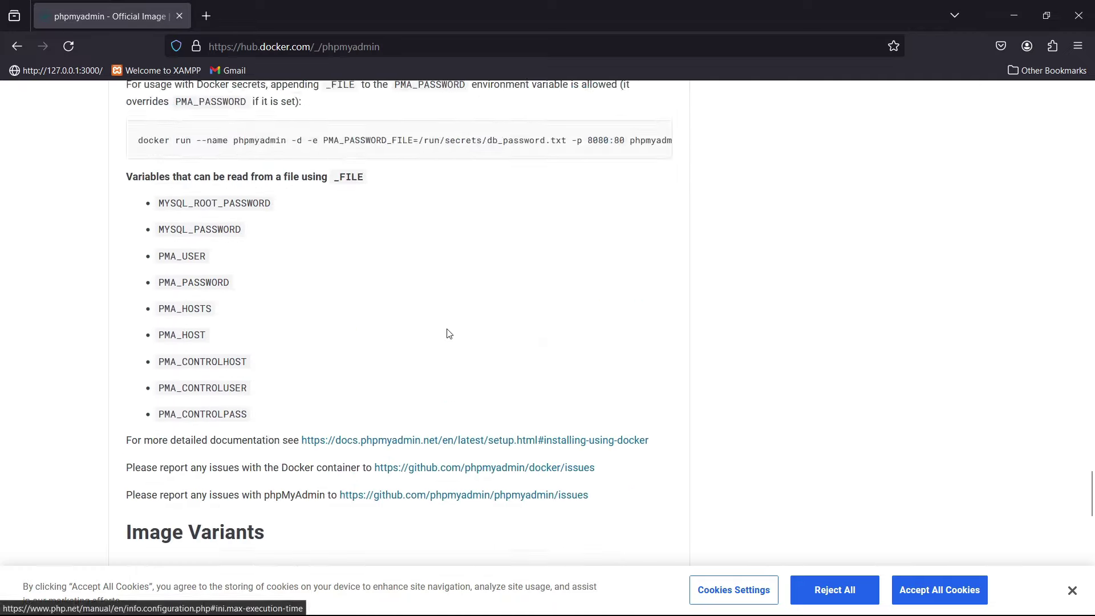
pyautogui.moveTo(192, 127); pyautogui.dragTo(244, 365)
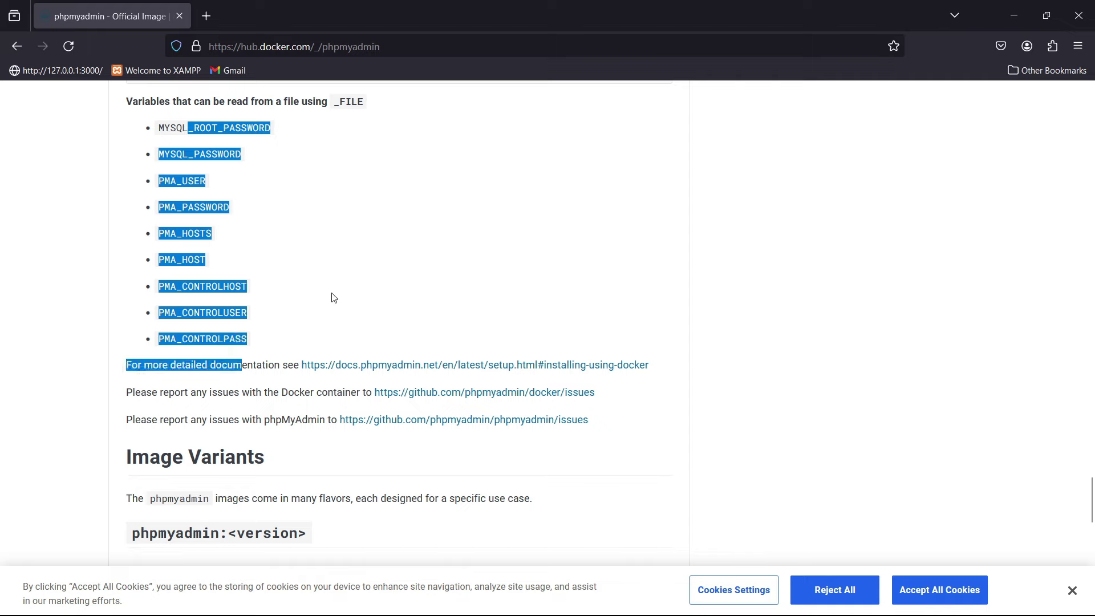
pyautogui.click(334, 299)
# - Back in the editor, highlight the phpmyadmin service name and its container name phpmyadmin_con
pyautogui.click(1014, 16)
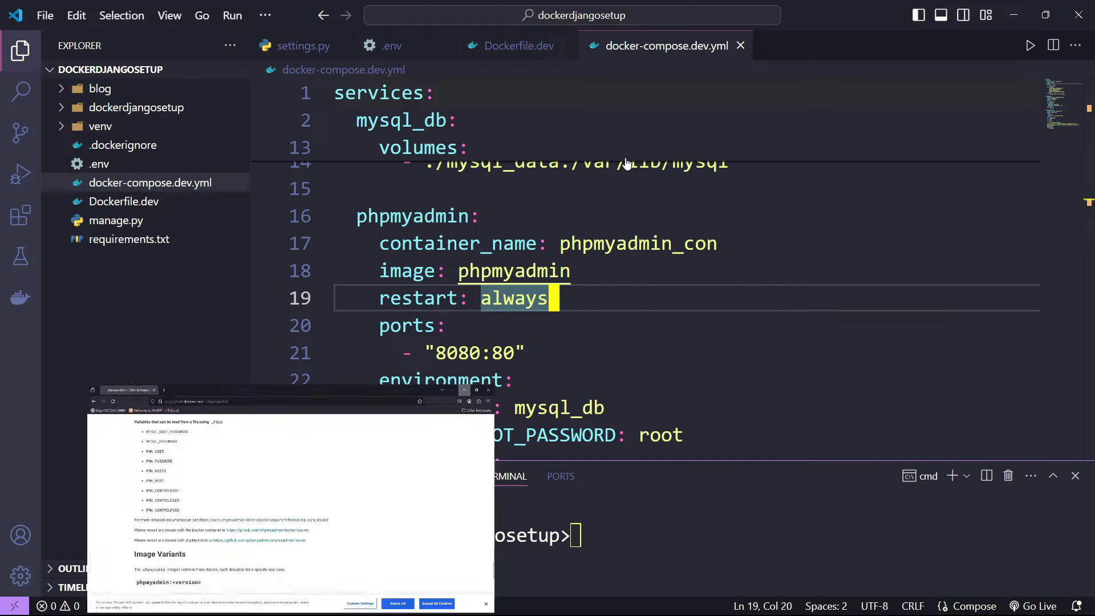
pyautogui.press('Down')
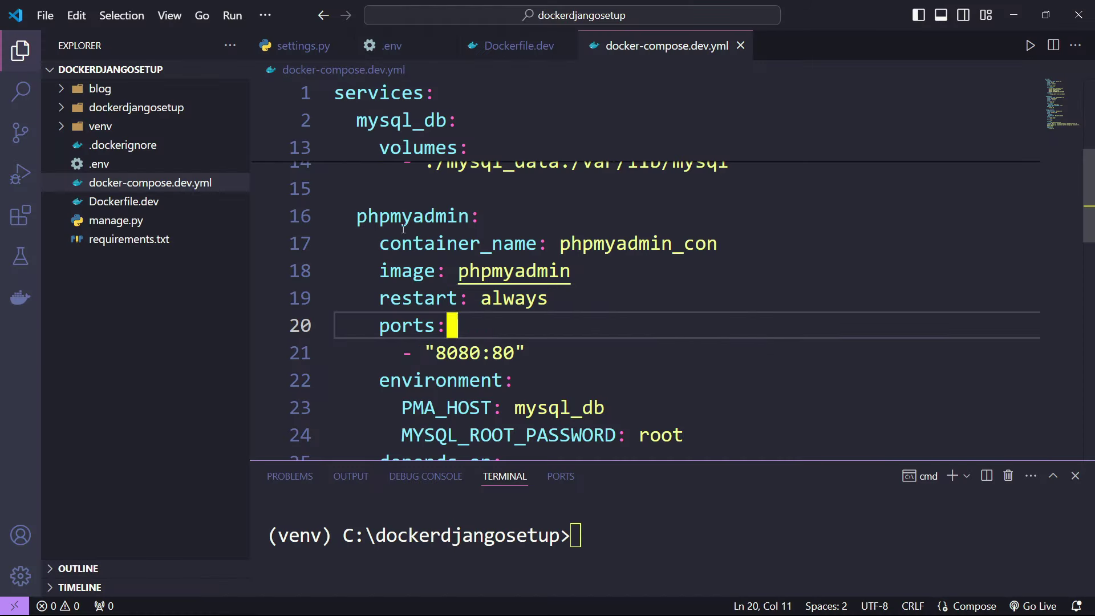
pyautogui.doubleClick(399, 216)
pyautogui.moveTo(425, 246)
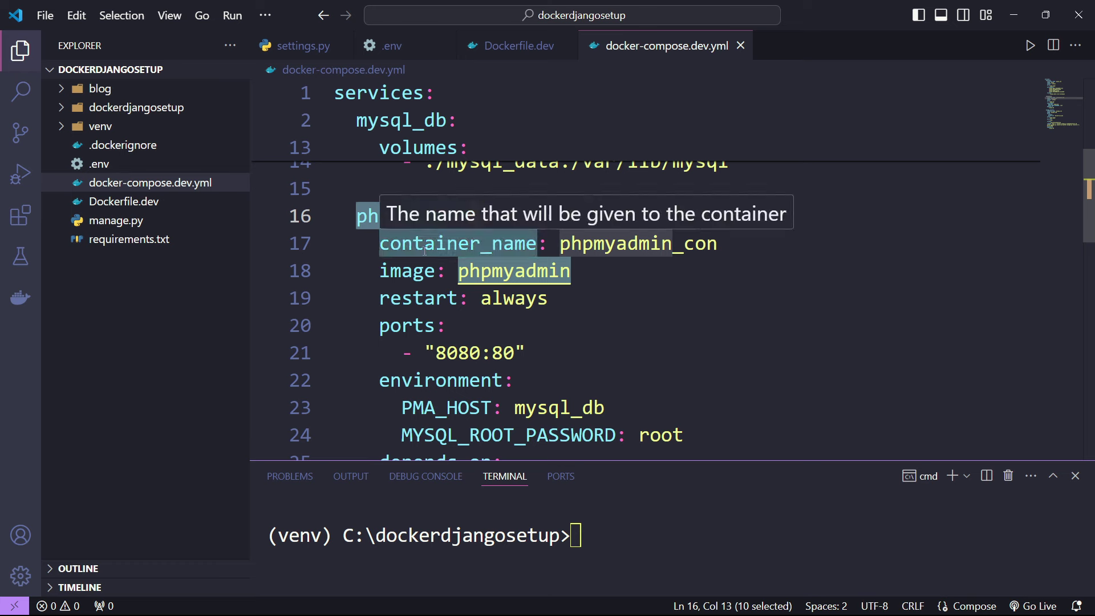
pyautogui.click(627, 328)
pyautogui.doubleClick(447, 243)
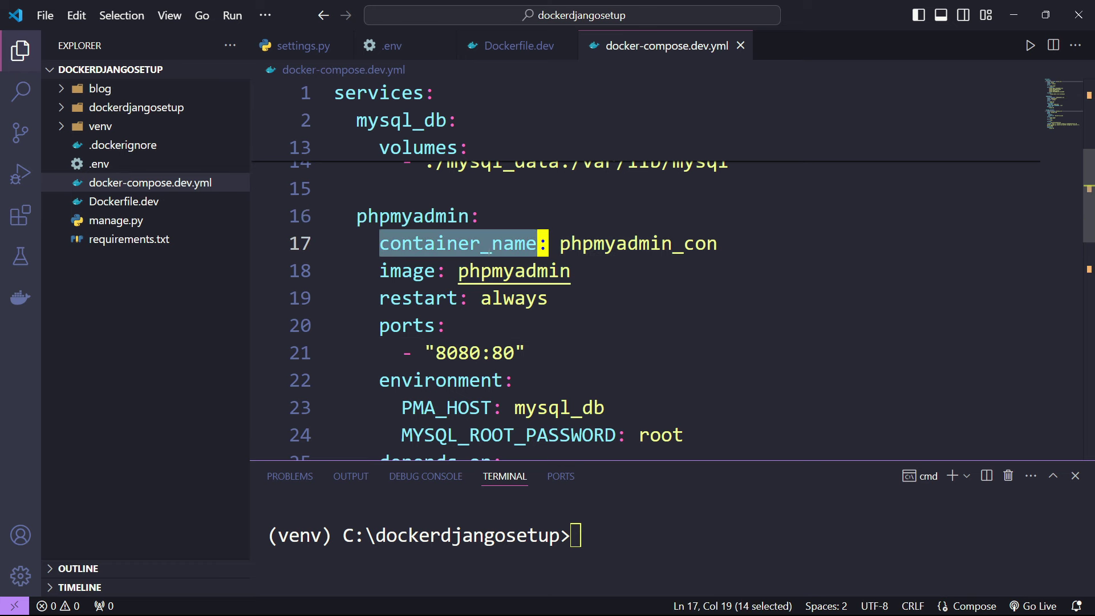
pyautogui.click(593, 244)
pyautogui.doubleClick(644, 244)
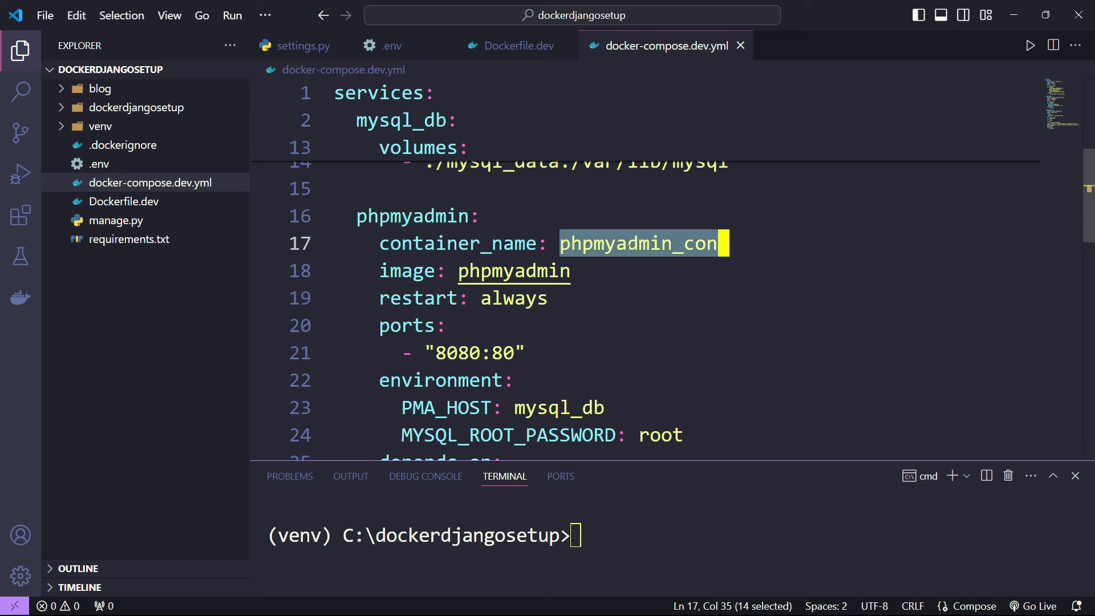
pyautogui.click(551, 299)
# - Point out the phpmyadmin image key and its restart policy 'always'
pyautogui.doubleClick(433, 217)
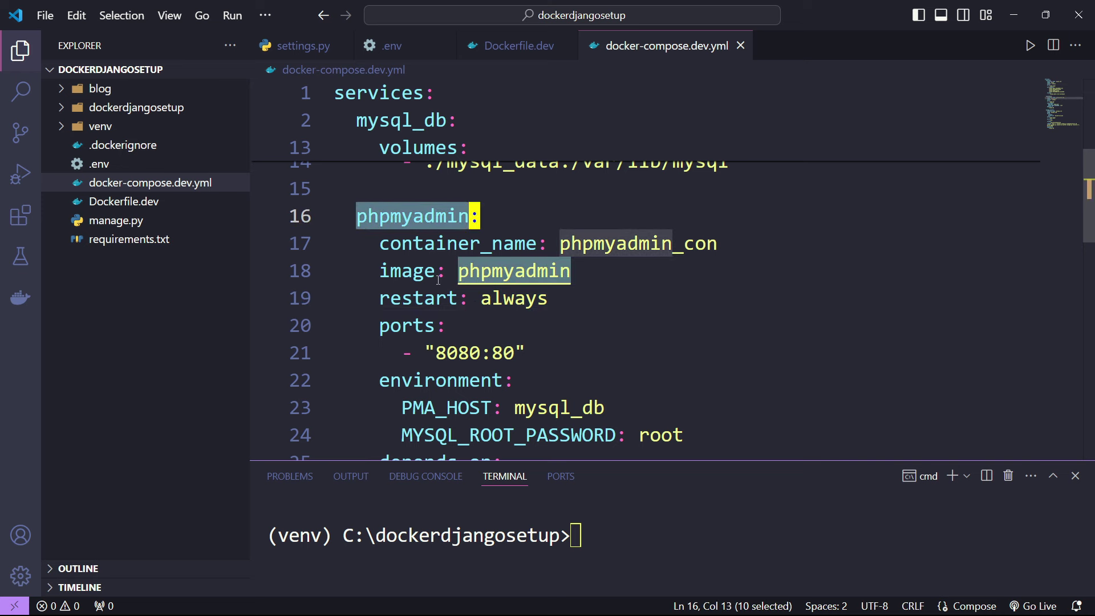
pyautogui.press('Down')
pyautogui.press('Down')
pyautogui.press('Down')
pyautogui.press('Down')
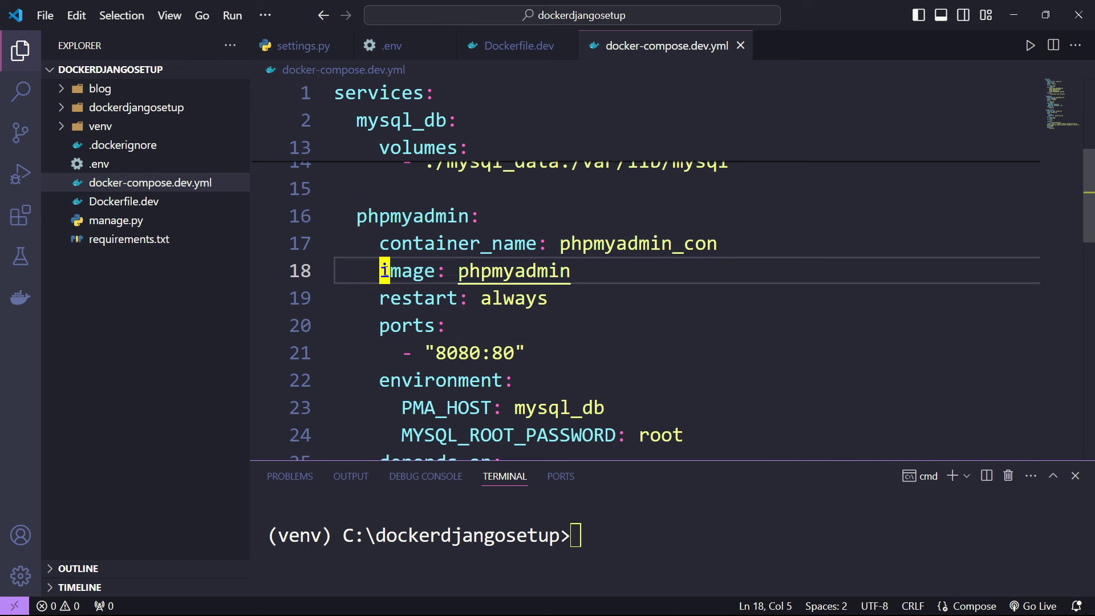
pyautogui.moveTo(379, 270); pyautogui.dragTo(439, 271)
pyautogui.click(502, 272)
pyautogui.click(540, 299)
pyautogui.doubleClick(540, 299)
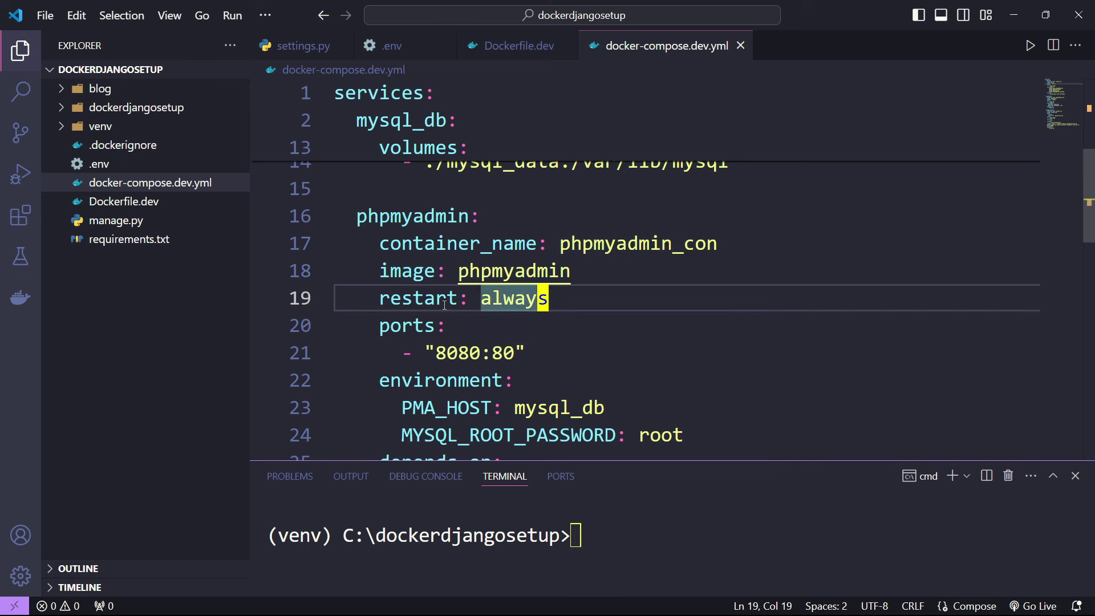
pyautogui.doubleClick(418, 298)
pyautogui.doubleClick(513, 297)
# - Highlight ports 80 and 8080 in the phpmyadmin mapping, then show Docker Hub's phpmyadmin page
pyautogui.click(588, 316)
pyautogui.scroll(-1, 588, 316)
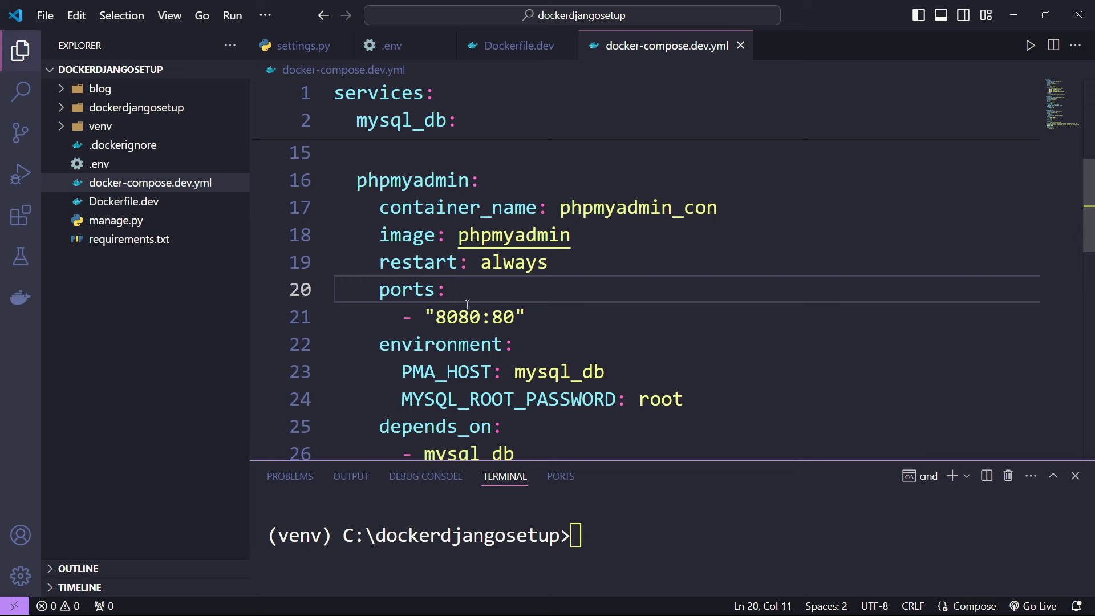
pyautogui.doubleClick(500, 316)
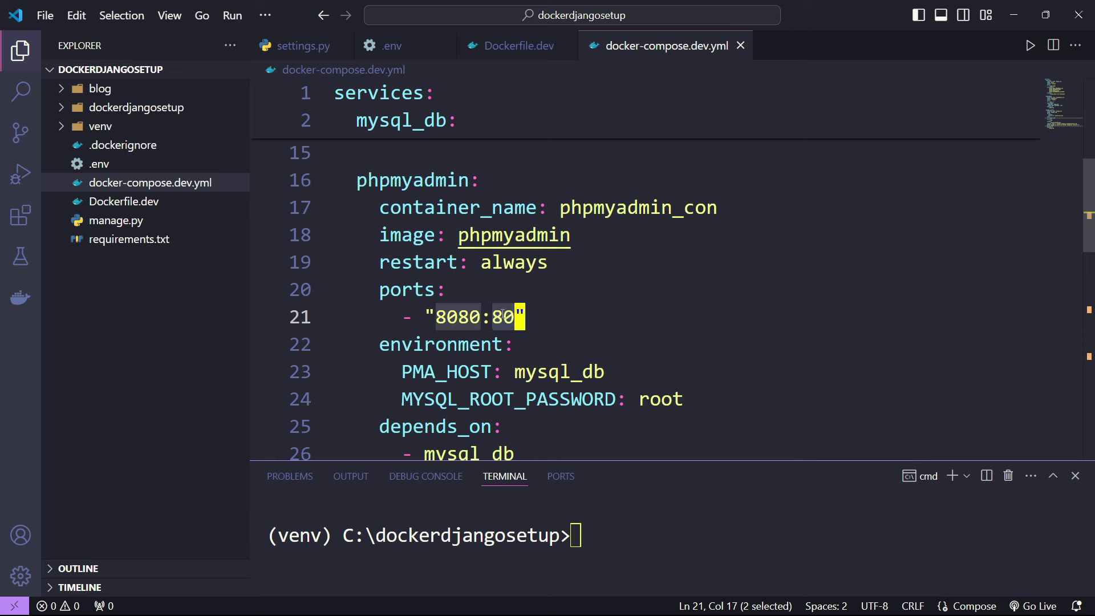
pyautogui.doubleClick(458, 321)
pyautogui.moveTo(17, 593)
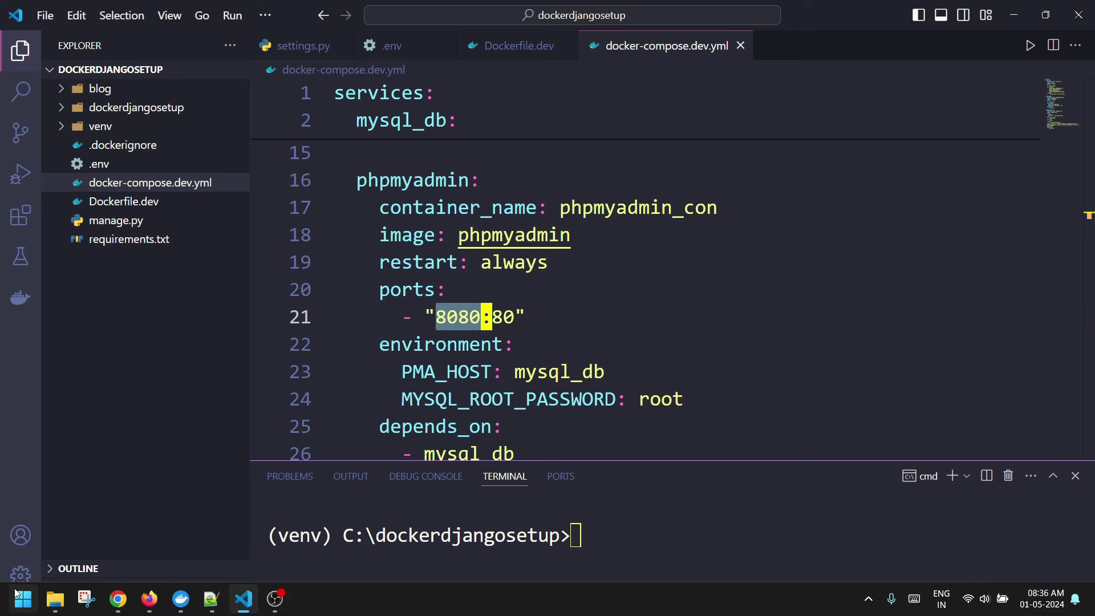
pyautogui.click(149, 598)
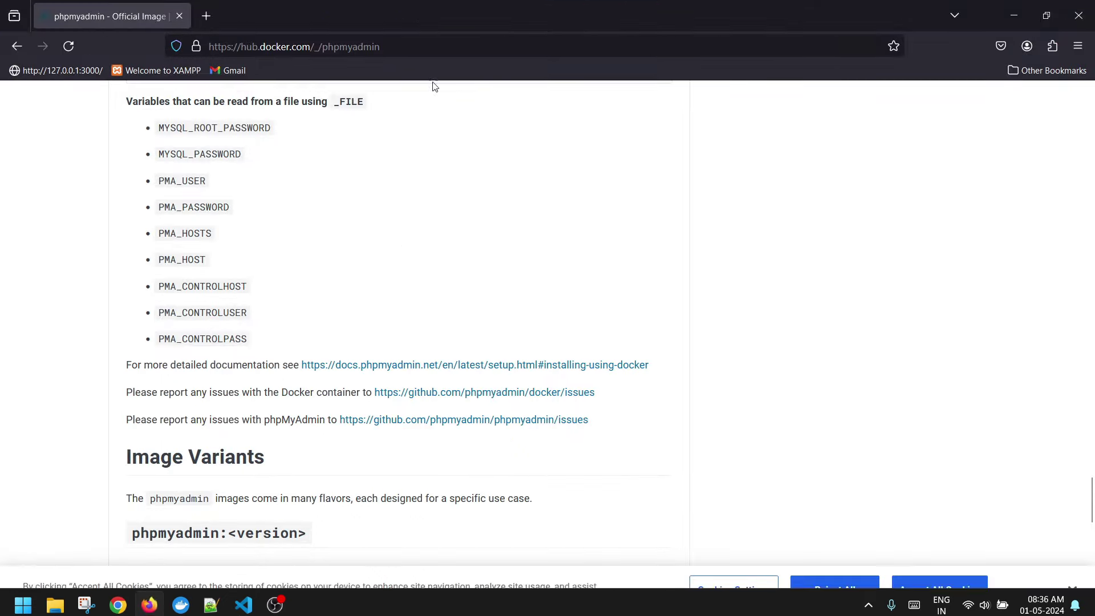
# - Return to the compose file and point out phpmyadmin's environment setting PMA_HOST: mysql_db
pyautogui.click(1004, 22)
pyautogui.click(569, 313)
pyautogui.scroll(-1, 569, 304)
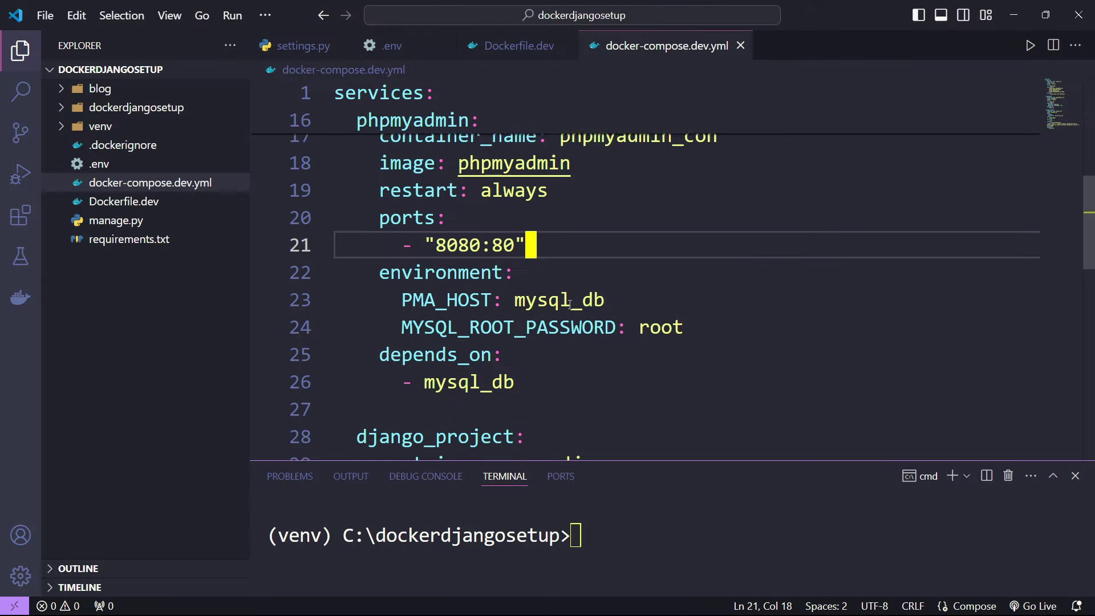
pyautogui.scroll(-1, 569, 304)
pyautogui.doubleClick(473, 236)
pyautogui.doubleClick(473, 263)
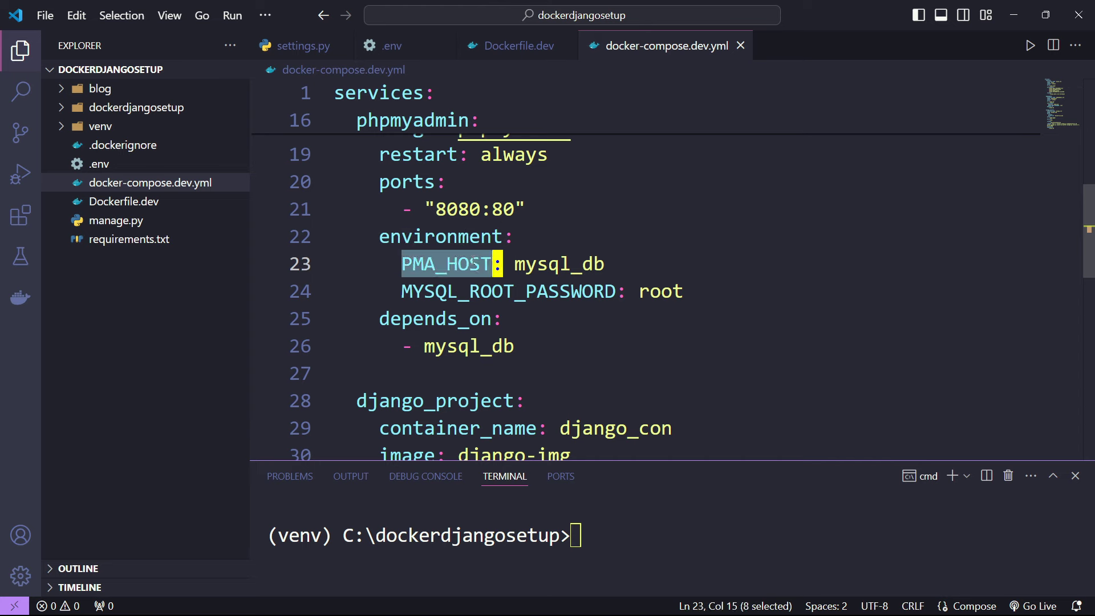
pyautogui.doubleClick(530, 263)
pyautogui.scroll(5, 522, 229)
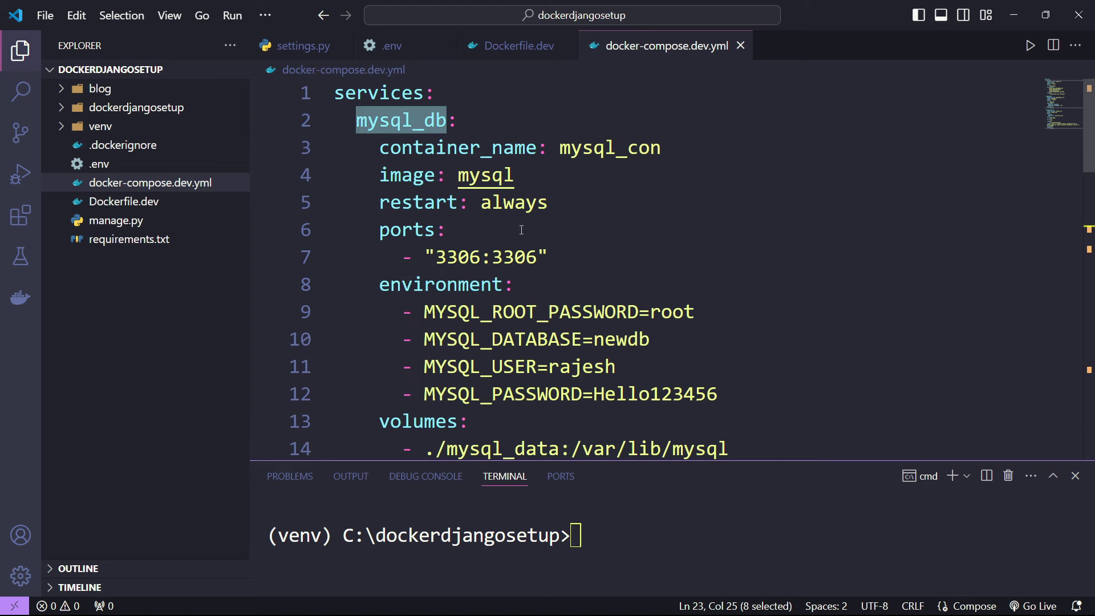
# - Mark the mysql_db service's first settings and the whole phpmyadmin service block
pyautogui.click(384, 147)
pyautogui.moveTo(401, 120); pyautogui.dragTo(459, 202)
pyautogui.scroll(-5, 459, 205)
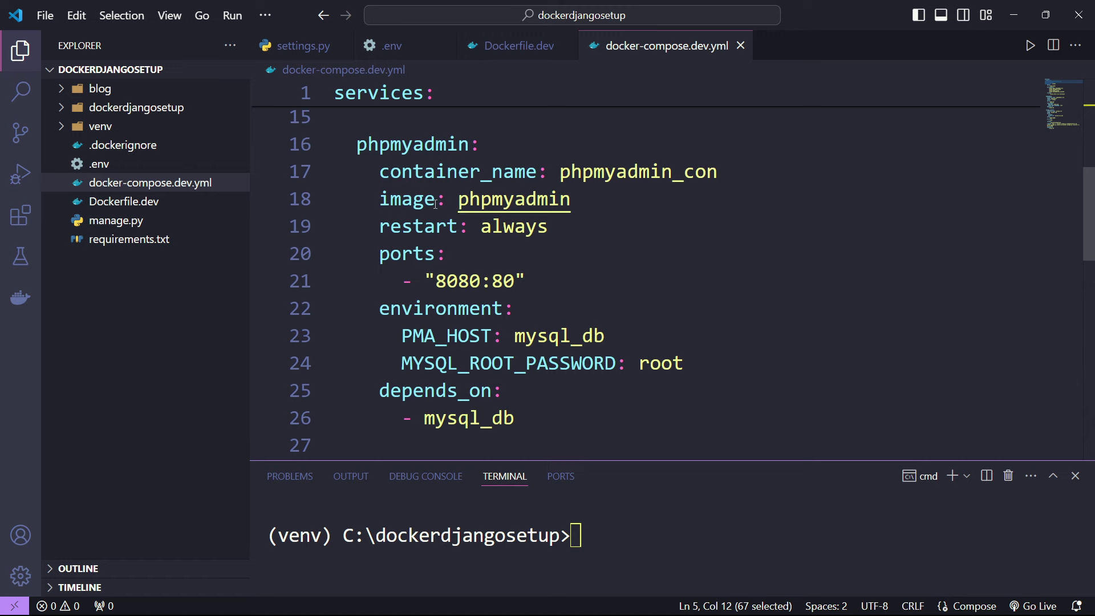
pyautogui.moveTo(415, 148); pyautogui.dragTo(472, 381)
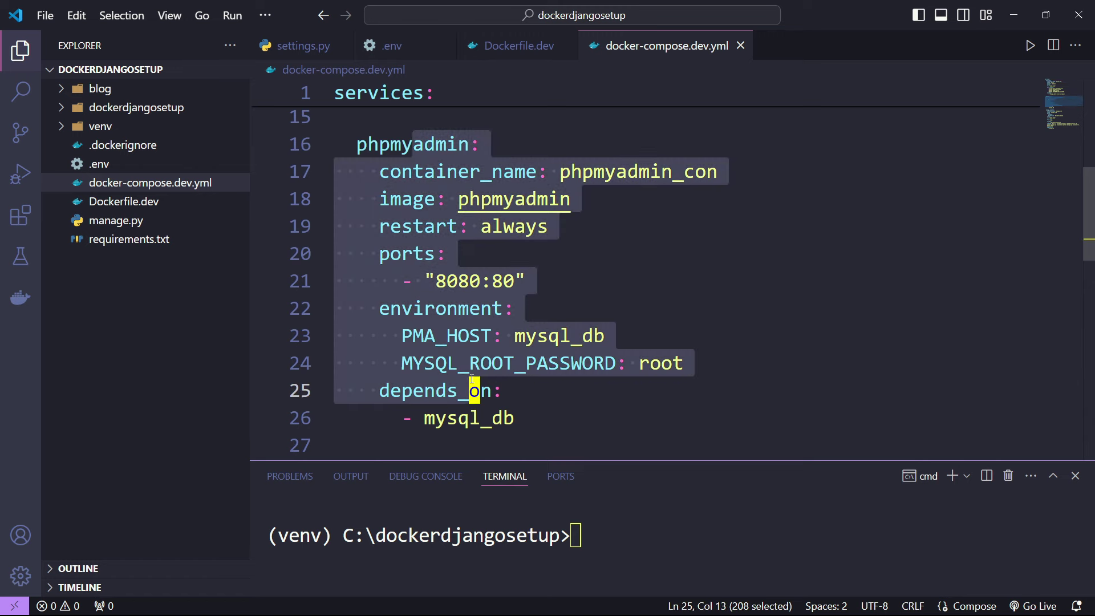
pyautogui.press('End')
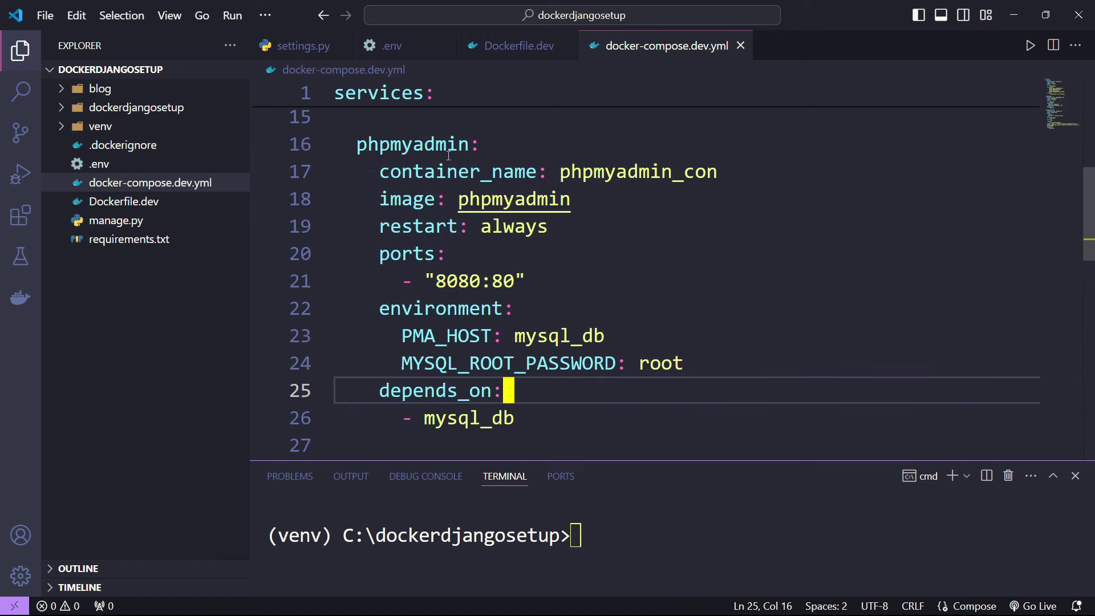
pyautogui.moveTo(425, 147); pyautogui.dragTo(429, 391)
pyautogui.scroll(4, 519, 374)
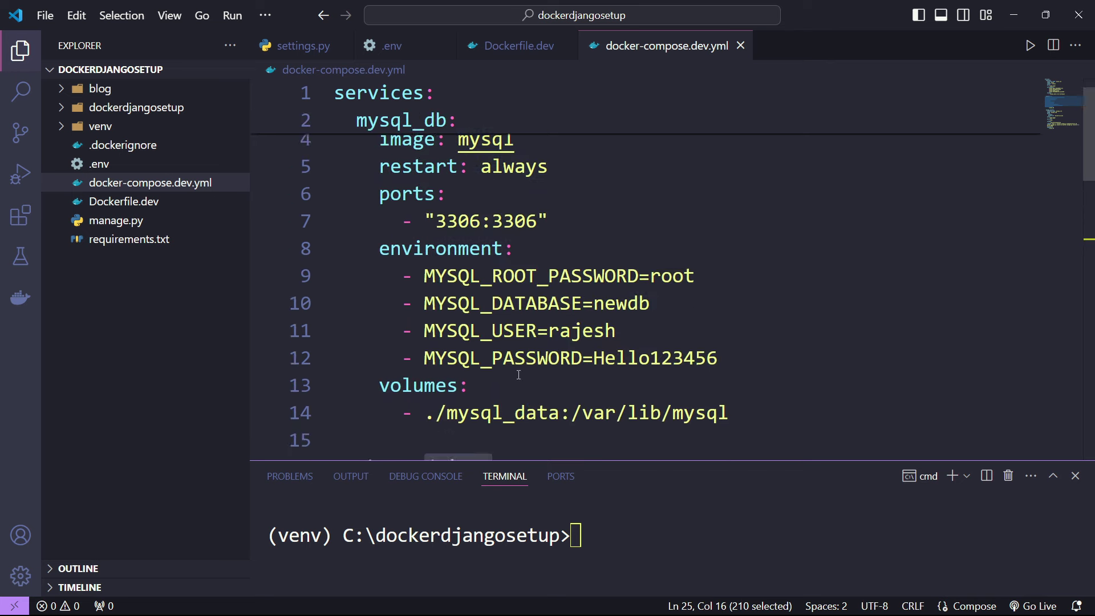
pyautogui.scroll(1, 509, 294)
pyautogui.scroll(-5, 506, 279)
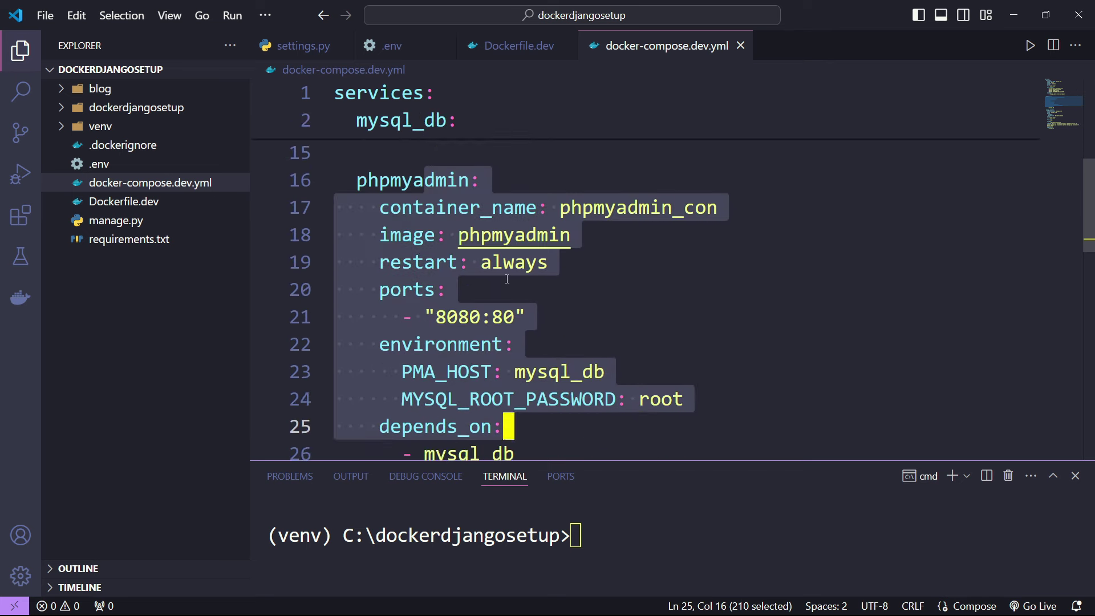
pyautogui.click(561, 317)
pyautogui.scroll(2, 561, 328)
pyautogui.scroll(4, 560, 328)
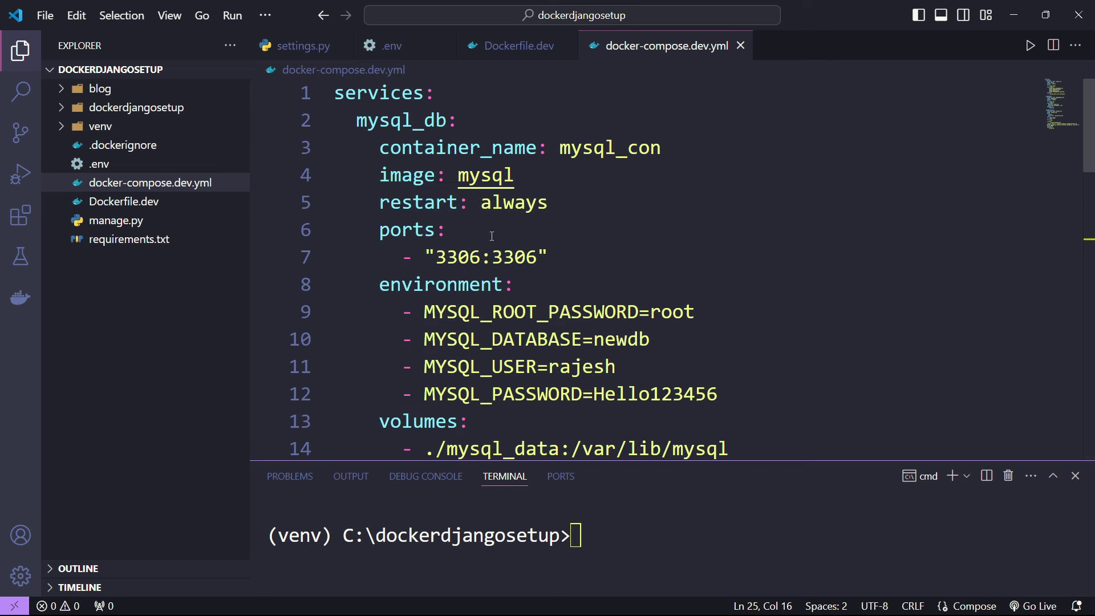
pyautogui.scroll(-5, 553, 337)
# - Highlight the PMA_HOST variable and mysql_db value, then the mysql_db container and environment settings
pyautogui.click(547, 345)
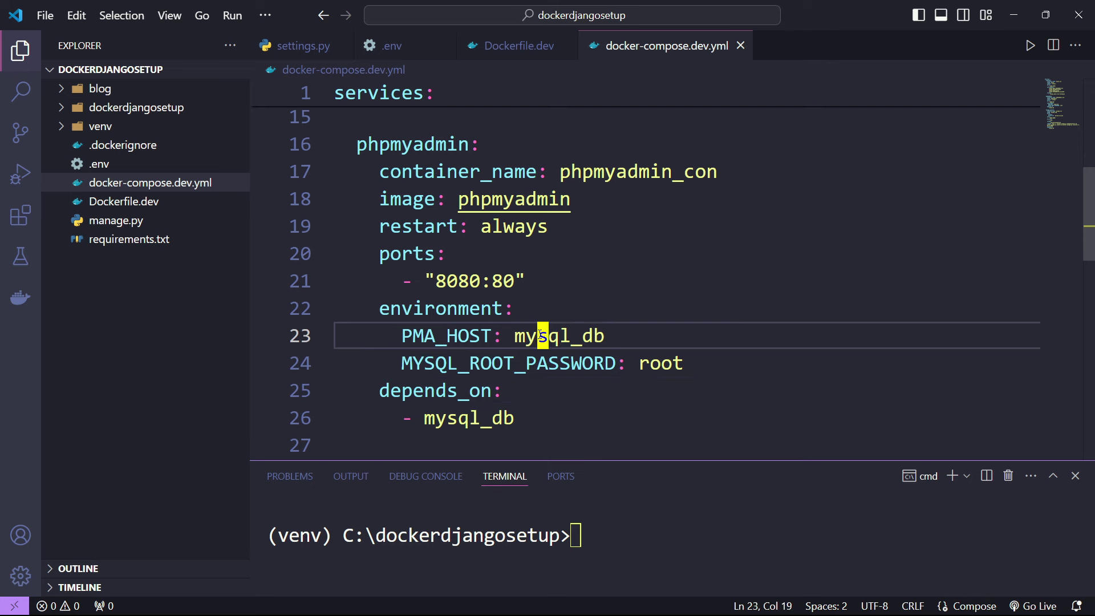
pyautogui.doubleClick(547, 345)
pyautogui.moveTo(429, 335); pyautogui.dragTo(488, 337)
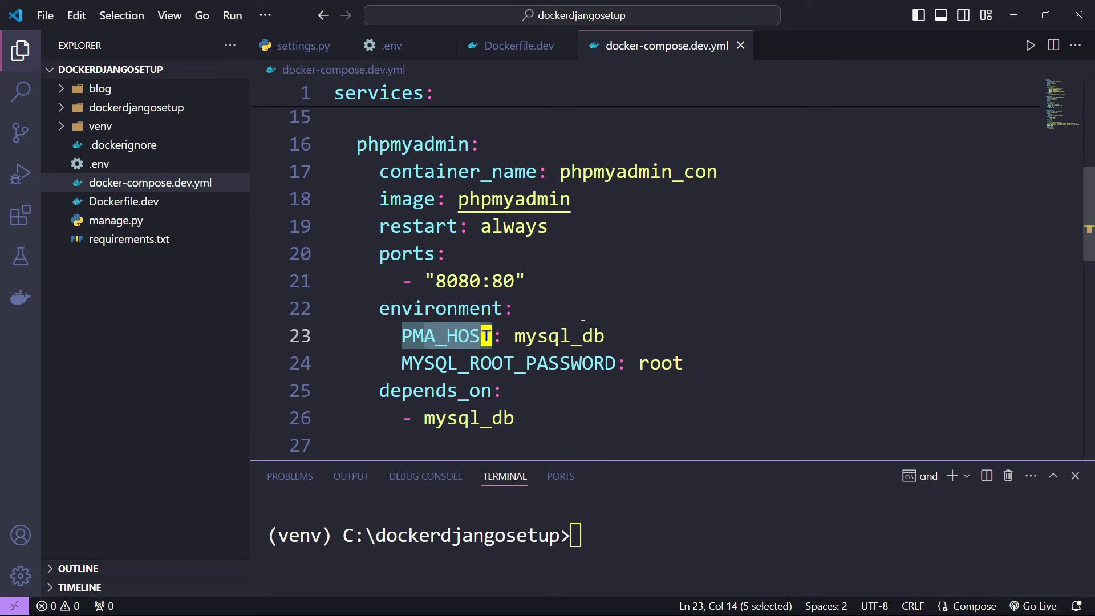
pyautogui.scroll(5, 547, 320)
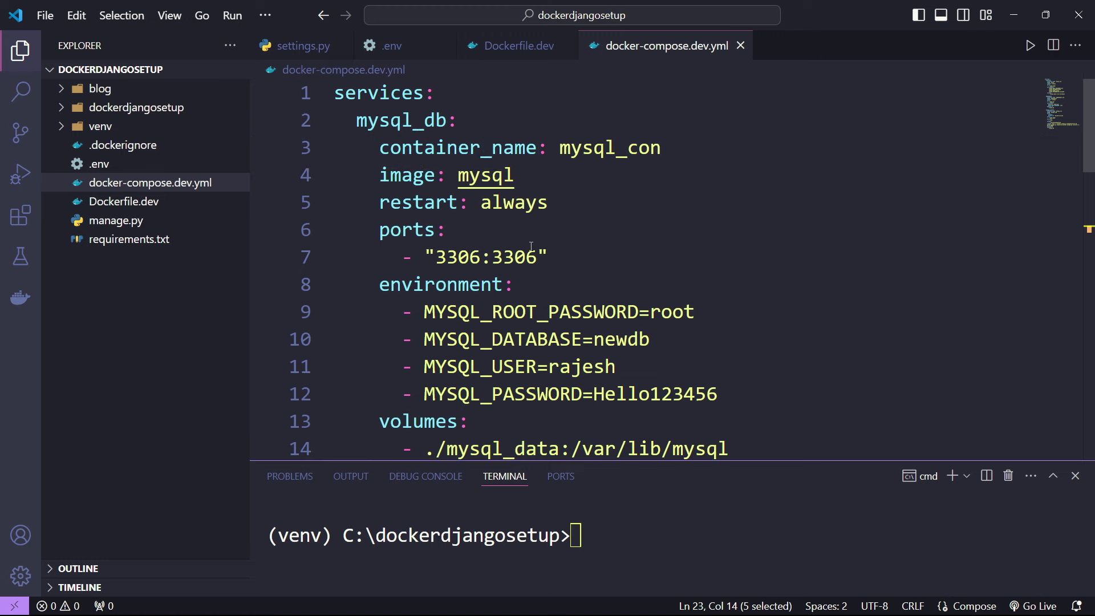
pyautogui.moveTo(369, 122); pyautogui.dragTo(543, 394)
pyautogui.scroll(-5, 544, 394)
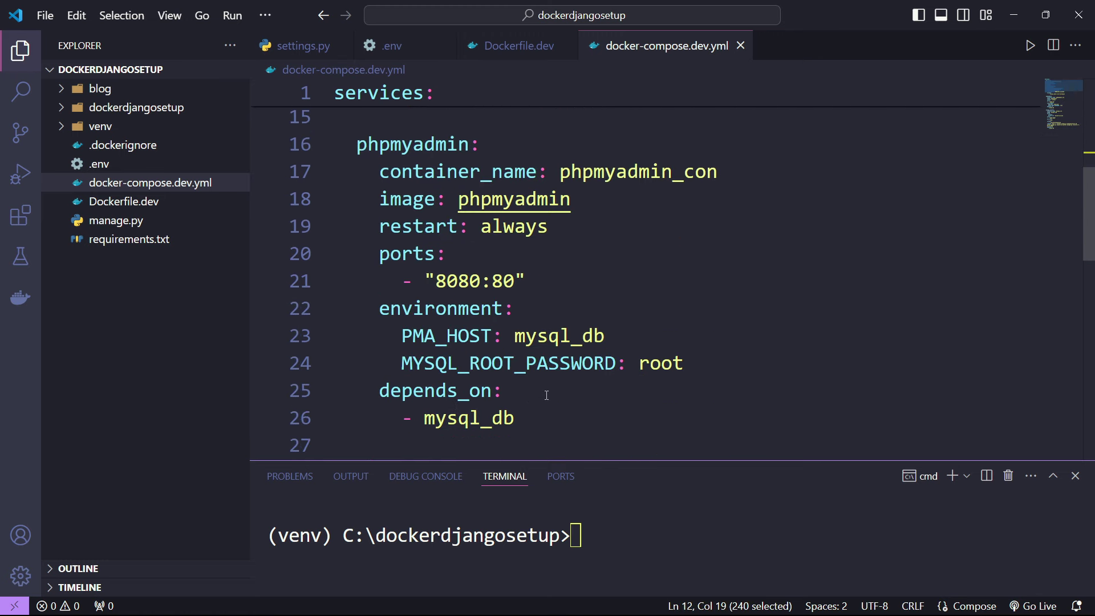
pyautogui.click(561, 390)
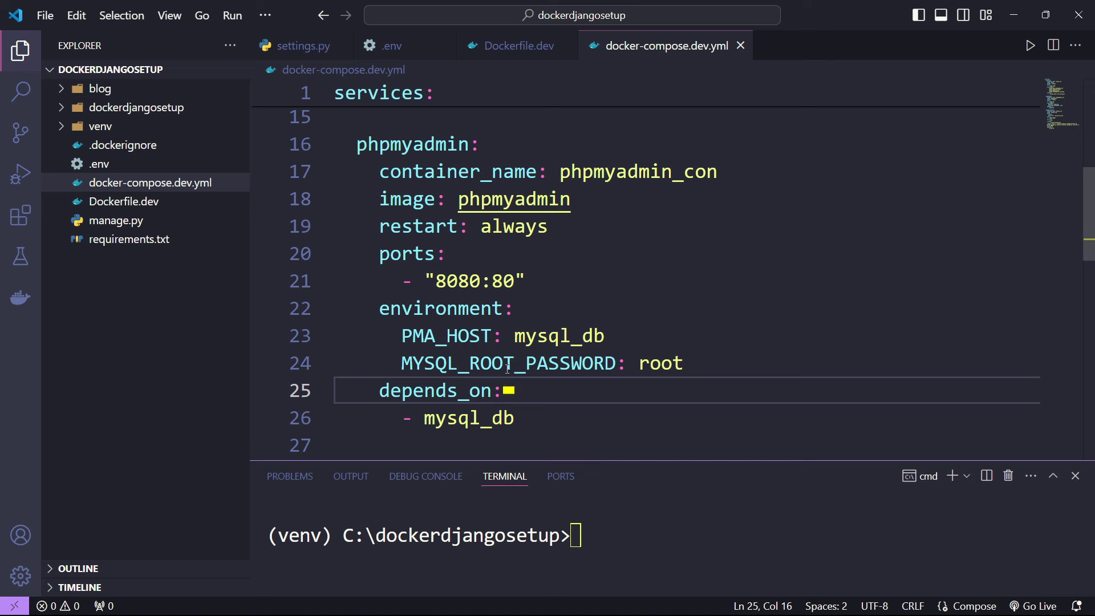
# - Point out the mysql_db host value and the MYSQL_ROOT_PASSWORD variable with its value
pyautogui.moveTo(515, 337); pyautogui.dragTo(608, 336)
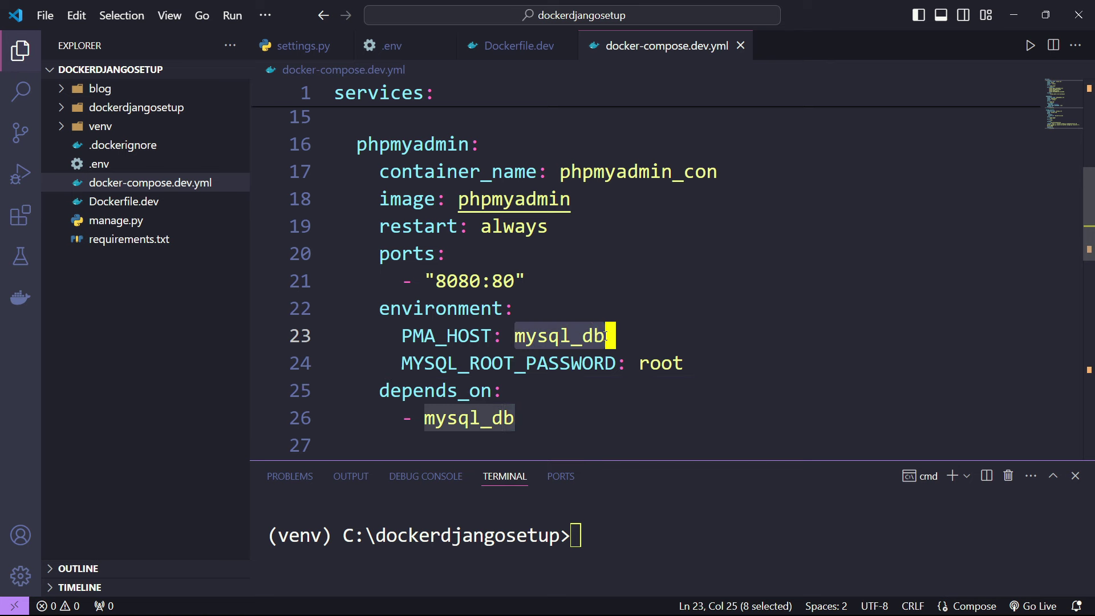
pyautogui.click(429, 363)
pyautogui.doubleClick(429, 364)
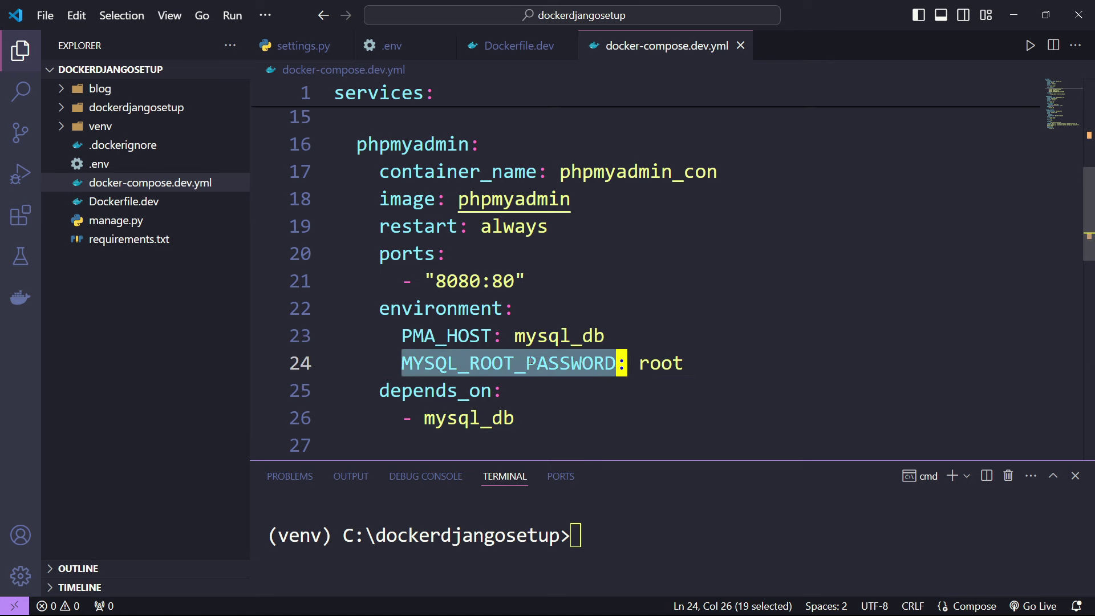
pyautogui.doubleClick(660, 364)
pyautogui.click(596, 390)
pyautogui.scroll(-1, 596, 388)
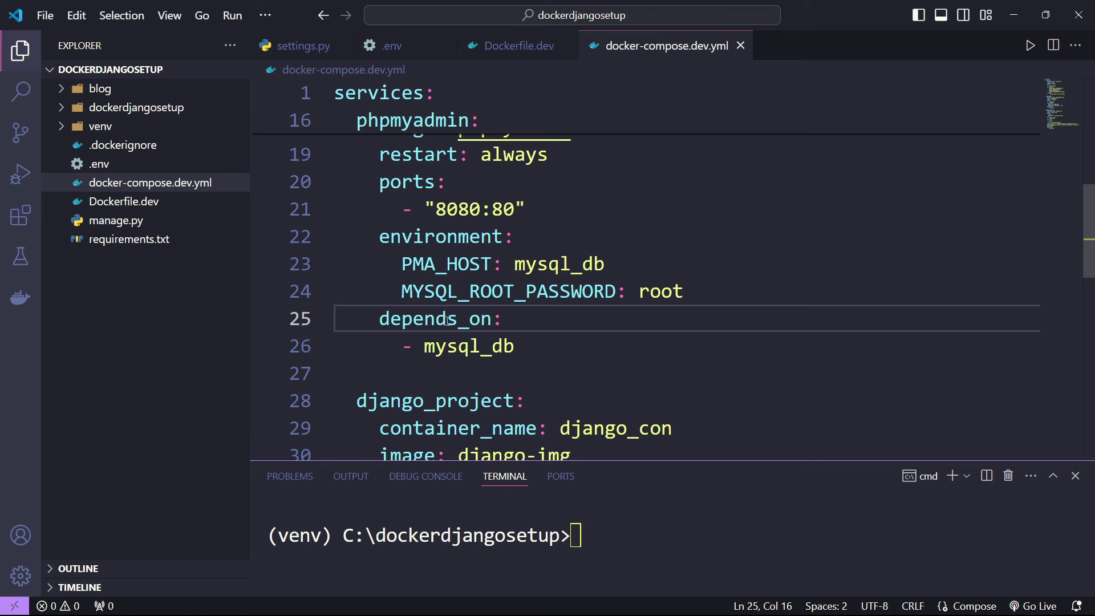
pyautogui.moveTo(427, 347); pyautogui.dragTo(516, 344)
pyautogui.scroll(6, 547, 353)
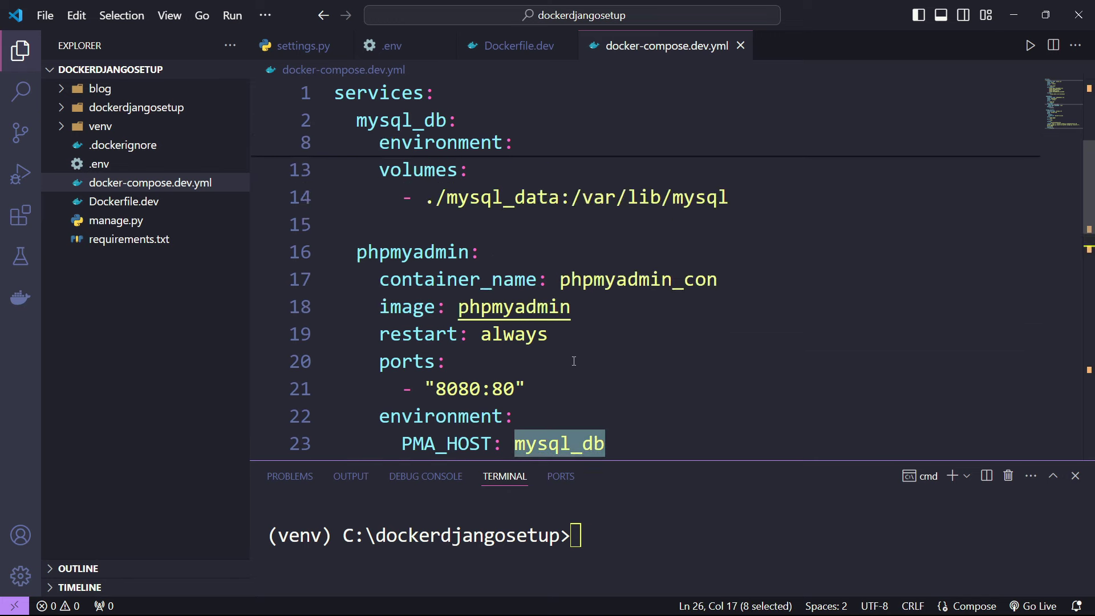
pyautogui.moveTo(650, 362); pyautogui.dragTo(491, 360)
pyautogui.scroll(-5, 398, 206)
# - Highlight phpmyadmin's depends_on mysql_db entry and scroll toward the django_project service
pyautogui.click(516, 310)
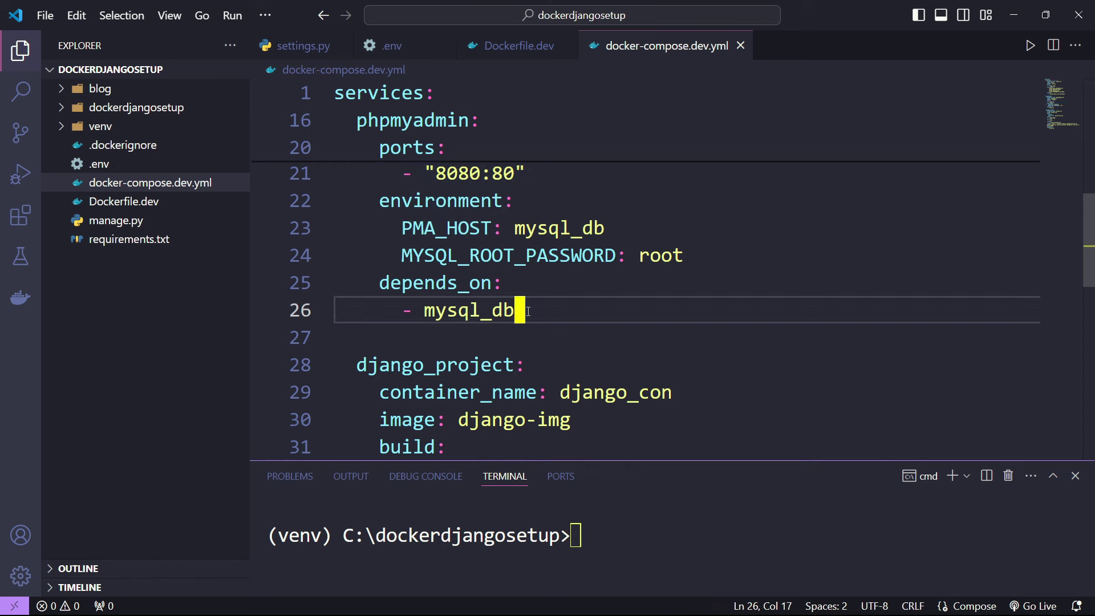
pyautogui.doubleClick(460, 310)
pyautogui.scroll(7, 459, 311)
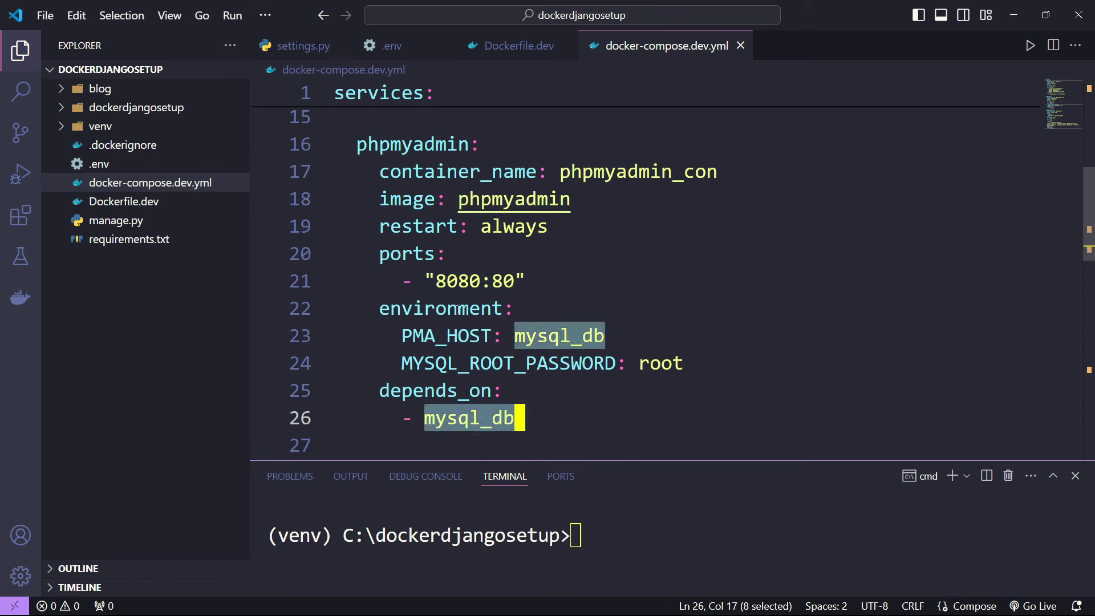
pyautogui.scroll(-5, 570, 341)
pyautogui.moveTo(516, 382); pyautogui.dragTo(350, 252)
pyautogui.scroll(3, 422, 389)
pyautogui.scroll(-5, 600, 303)
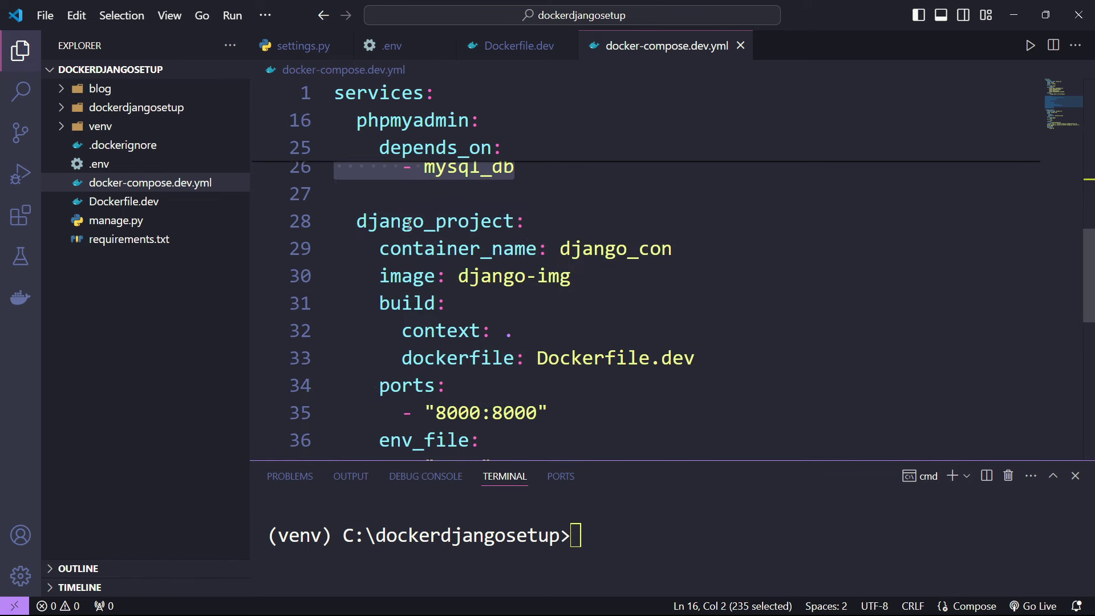
pyautogui.doubleClick(408, 225)
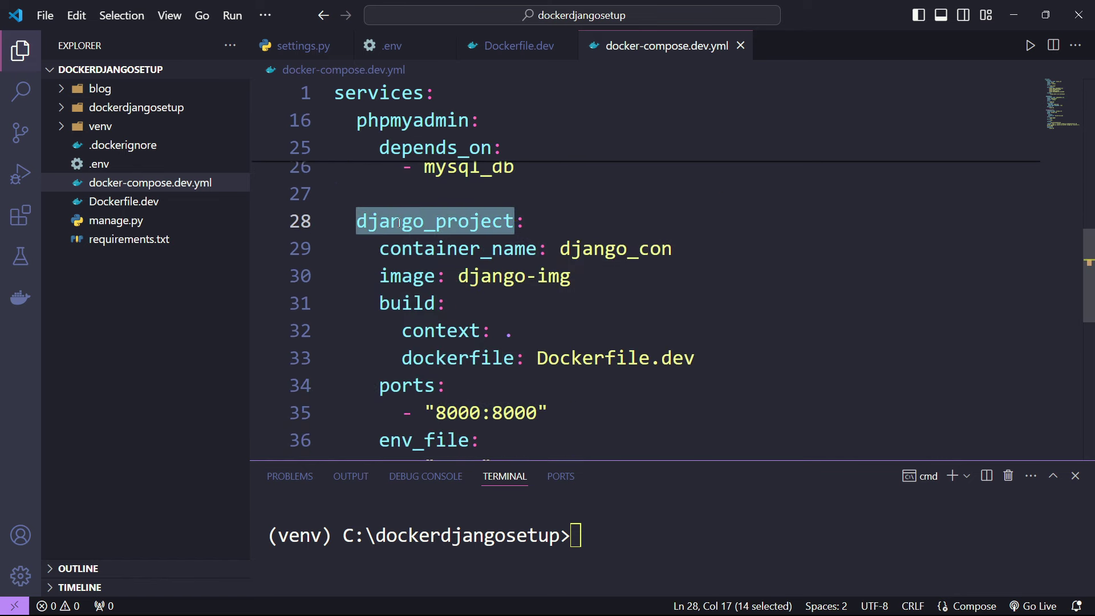
pyautogui.click(452, 251)
pyautogui.doubleClick(671, 251)
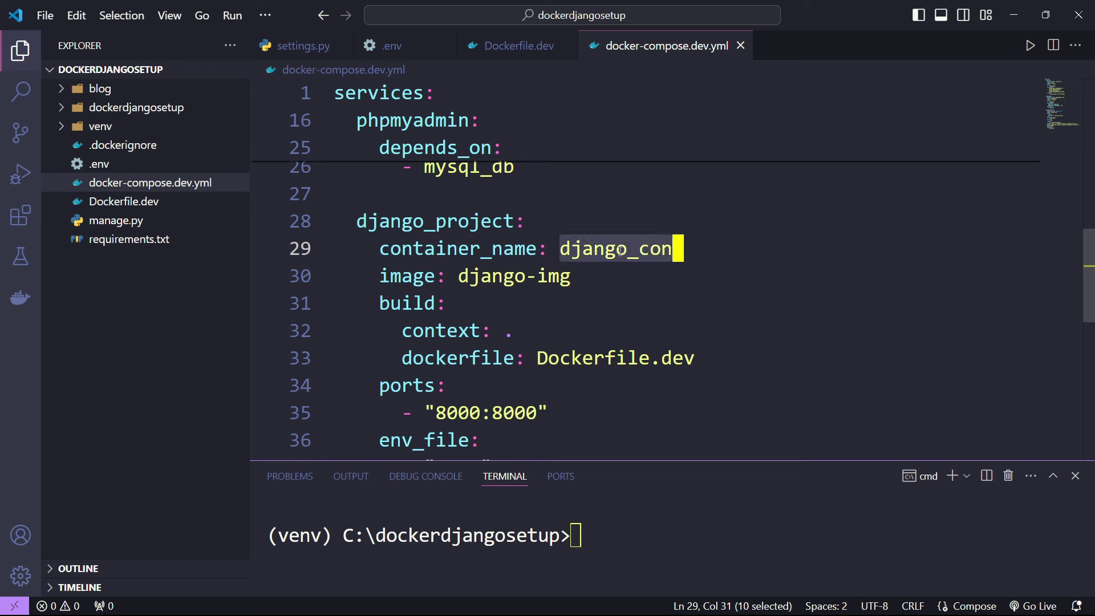
pyautogui.click(363, 276)
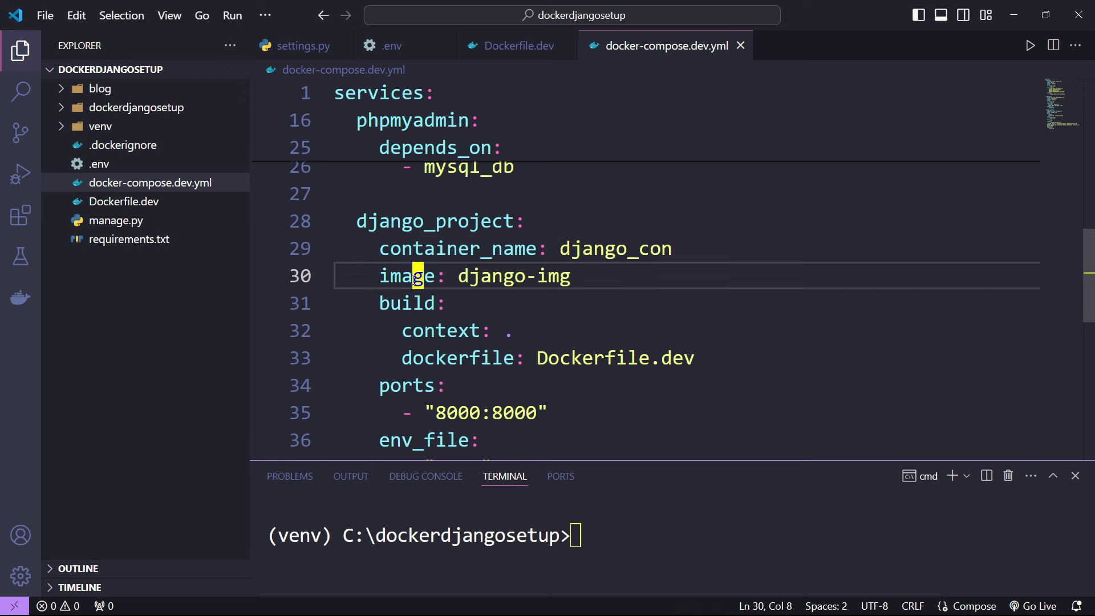
pyautogui.click(493, 276)
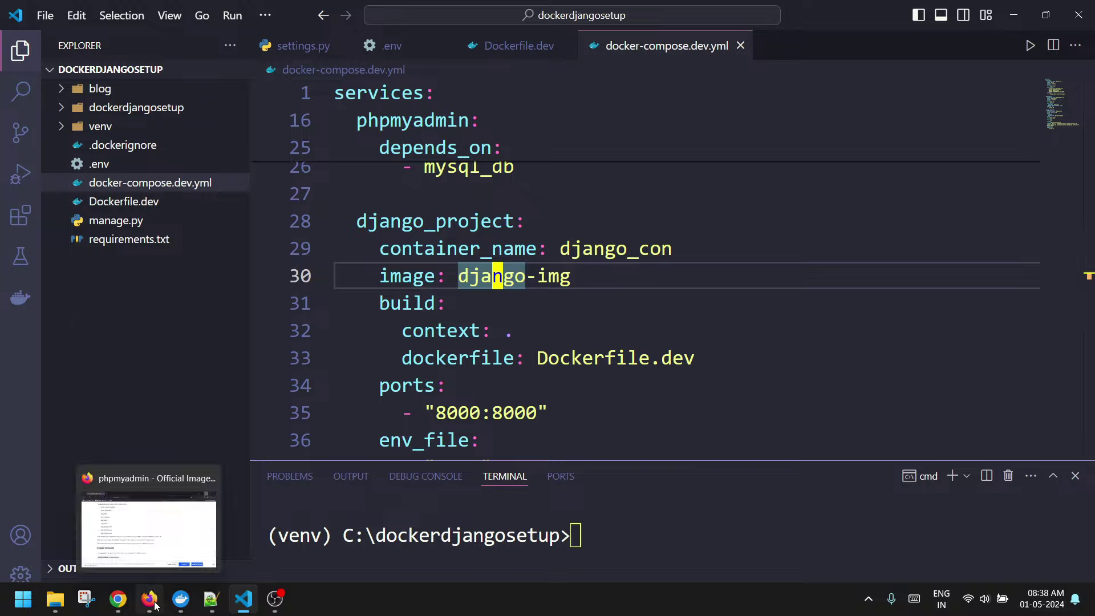
pyautogui.click(149, 598)
pyautogui.scroll(20, 473, 269)
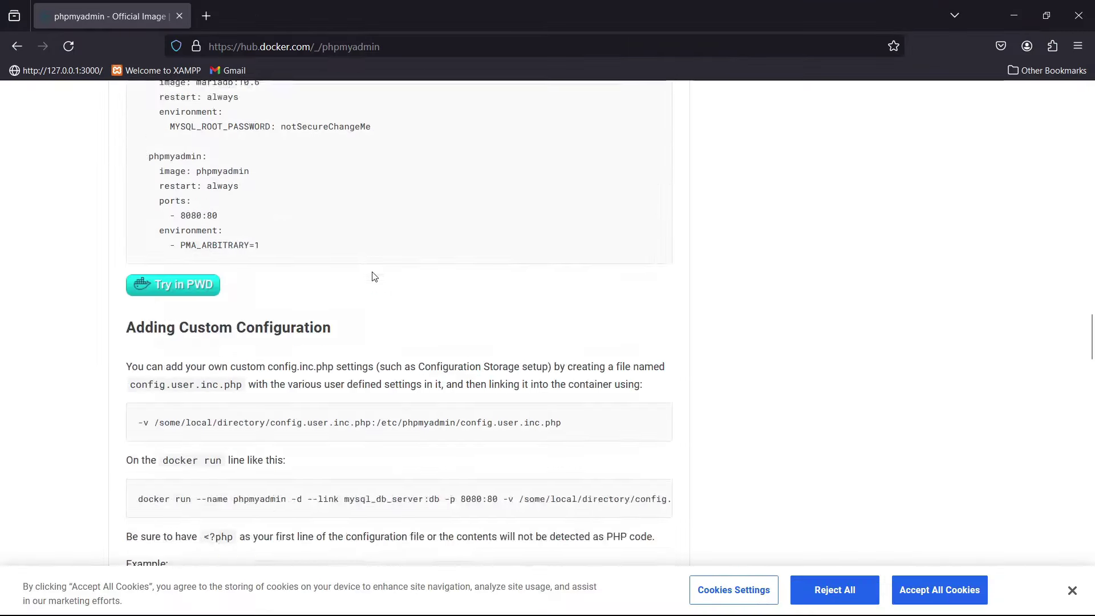
pyautogui.scroll(20, 376, 272)
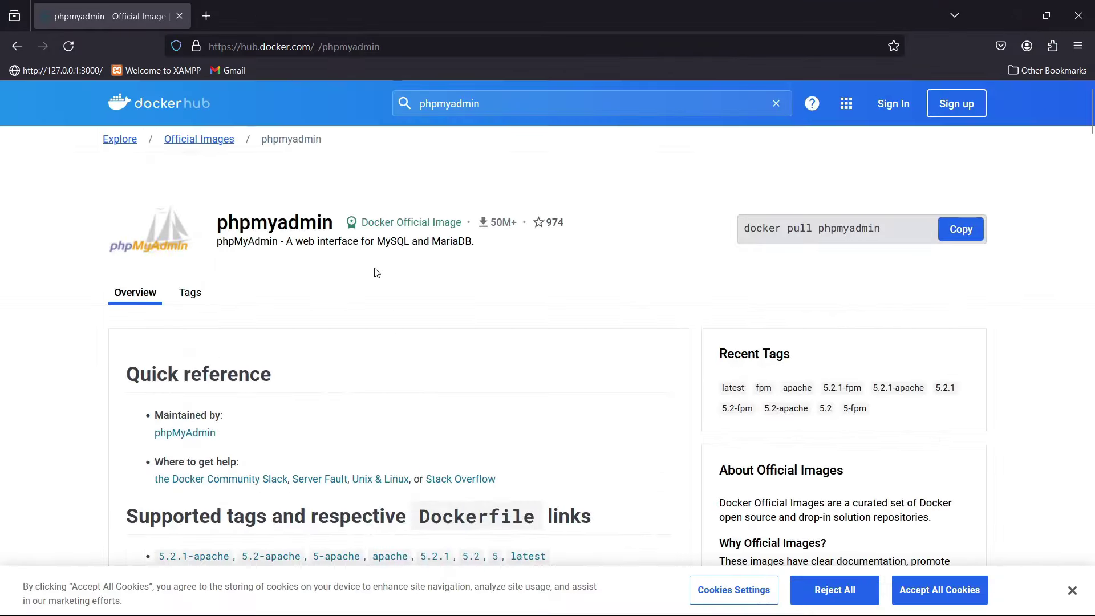
pyautogui.click(1013, 11)
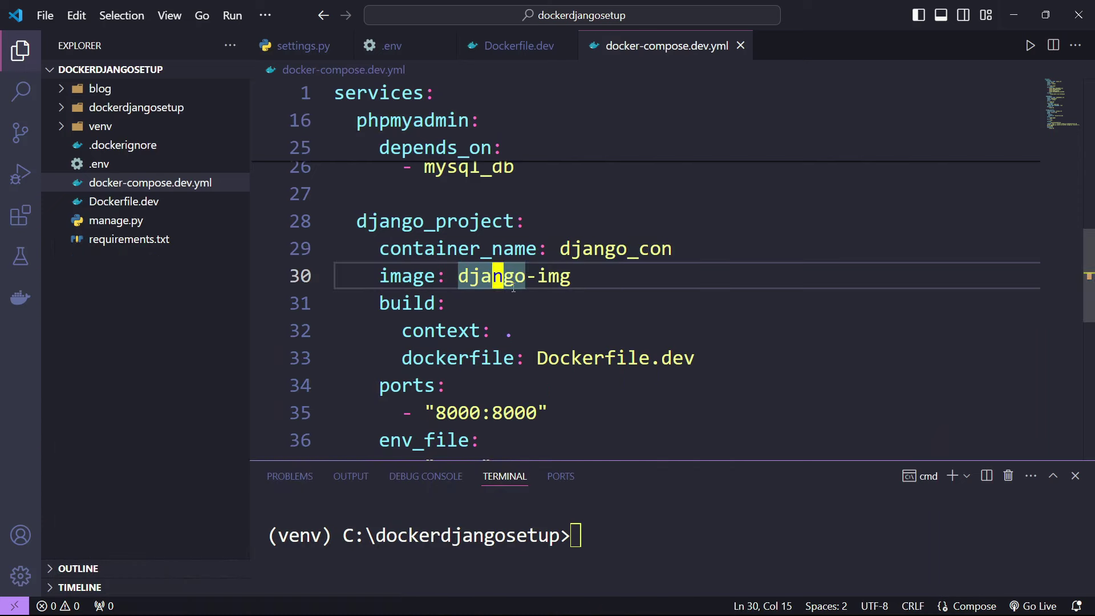
pyautogui.click(572, 301)
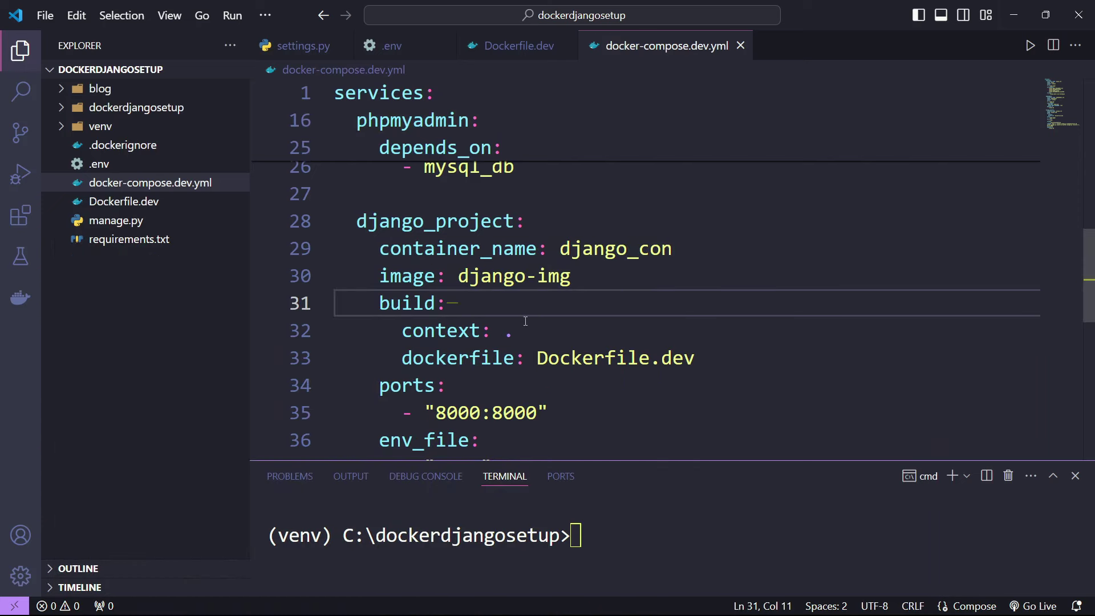
pyautogui.doubleClick(408, 317)
pyautogui.click(448, 331)
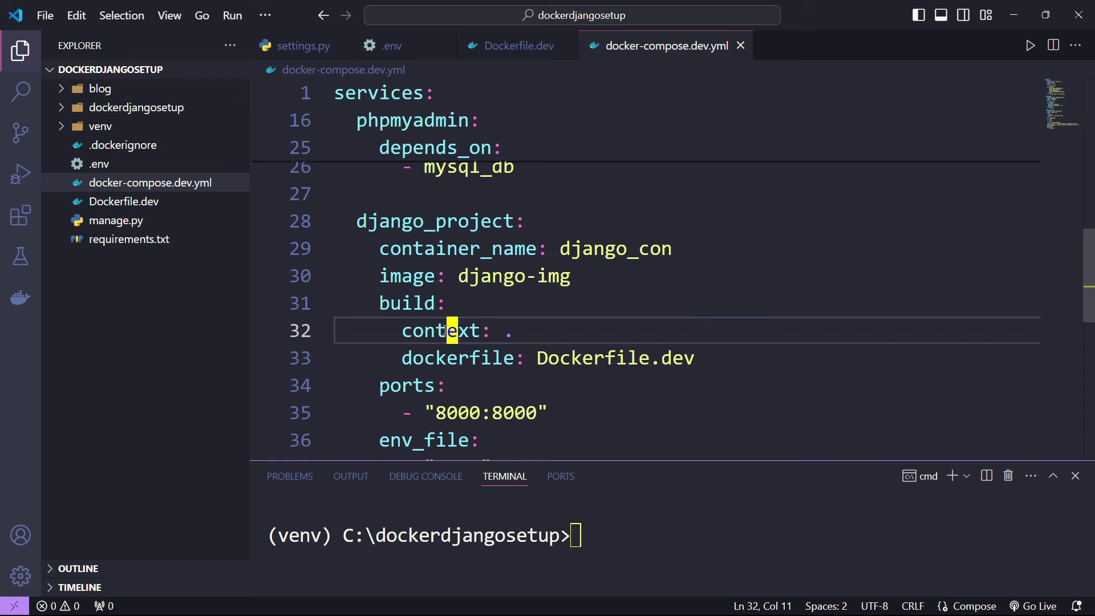
pyautogui.doubleClick(447, 331)
pyautogui.write('.')
pyautogui.press('Left')
pyautogui.hotkey('shift', 'Left')
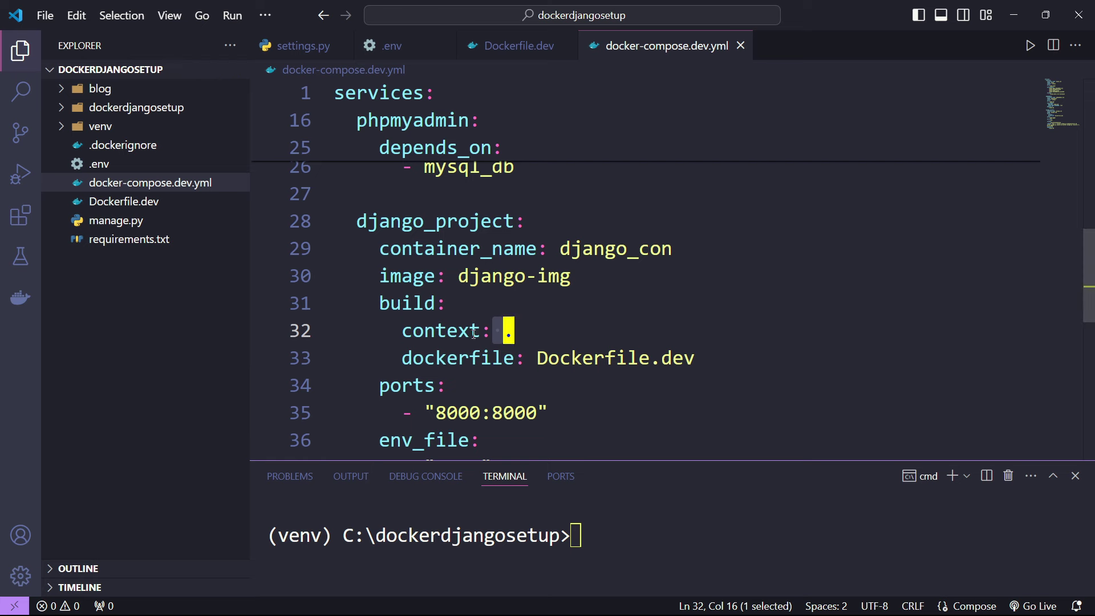
pyautogui.moveTo(548, 357); pyautogui.dragTo(708, 363)
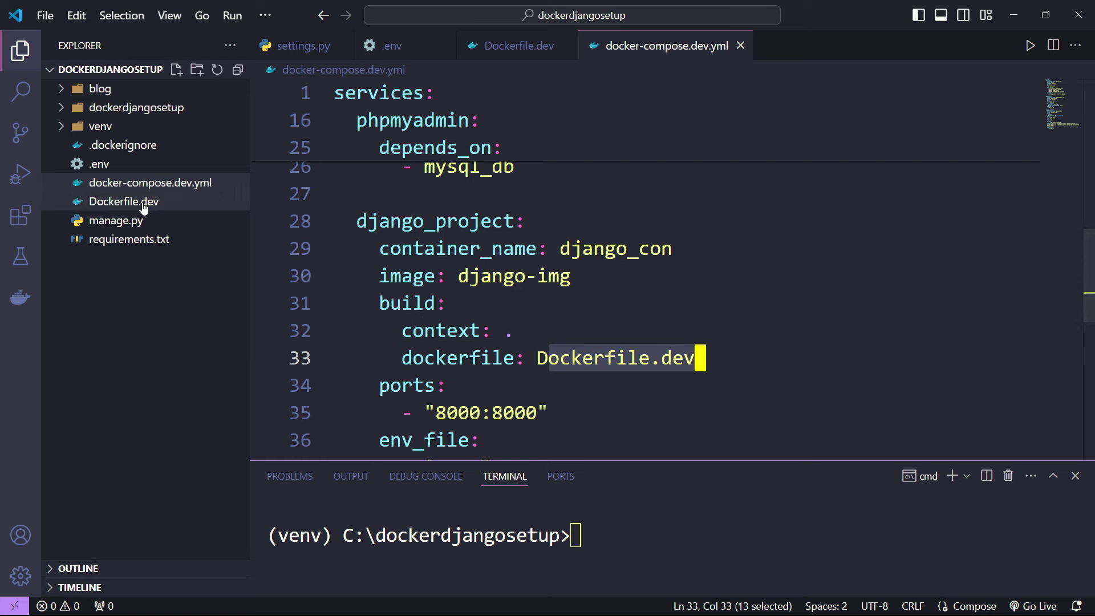
pyautogui.click(613, 326)
pyautogui.scroll(-3, 613, 325)
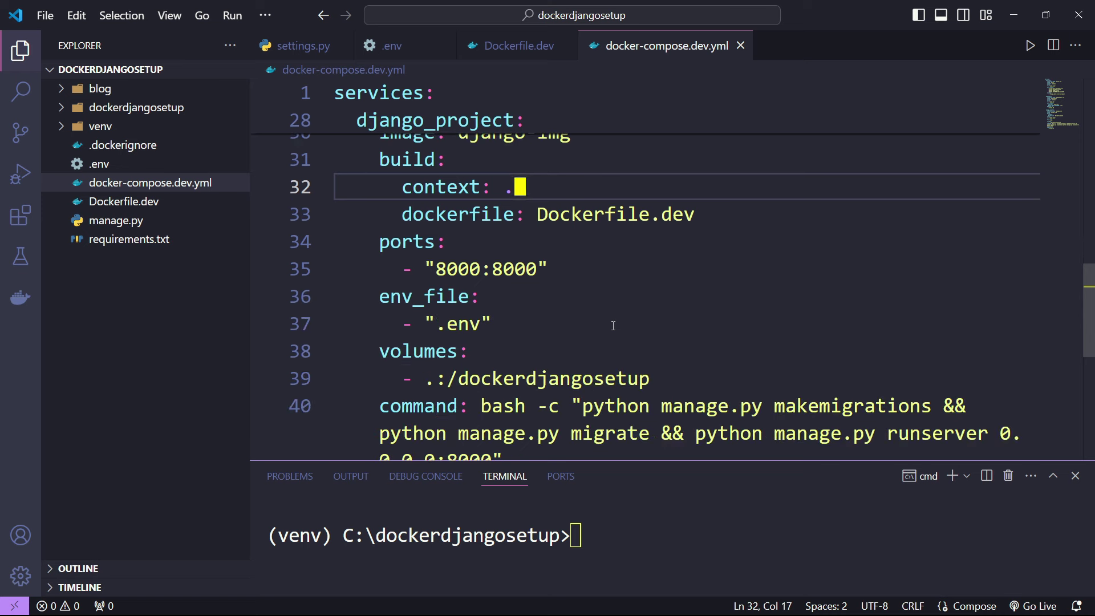
pyautogui.doubleClick(406, 242)
pyautogui.scroll(3, 548, 284)
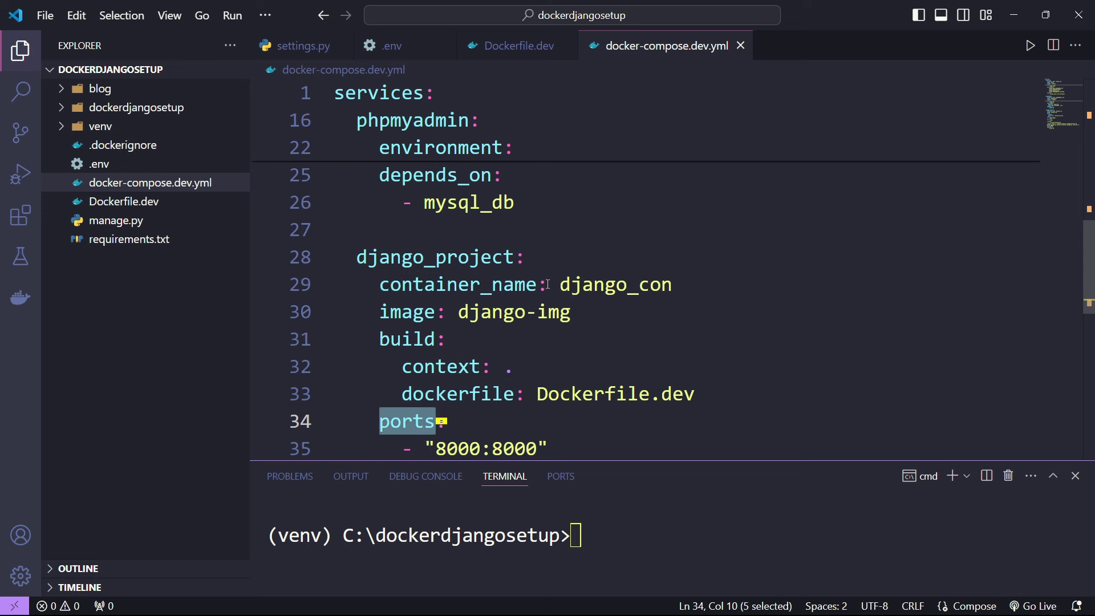
pyautogui.scroll(-3, 459, 294)
pyautogui.moveTo(496, 273); pyautogui.dragTo(537, 273)
pyautogui.click(437, 271)
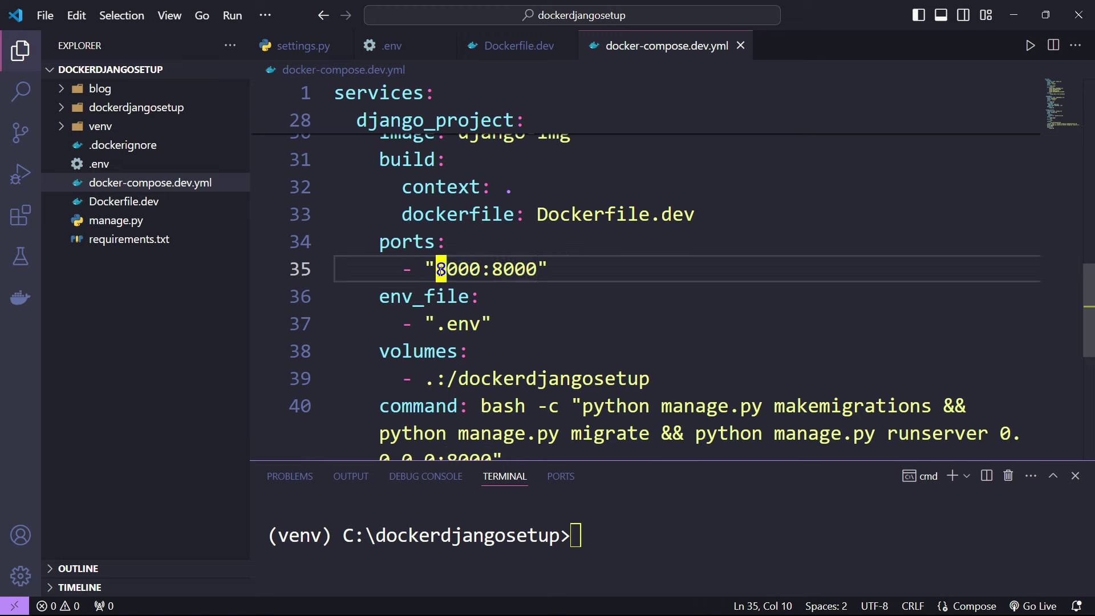
pyautogui.doubleClick(451, 271)
pyautogui.click(436, 271)
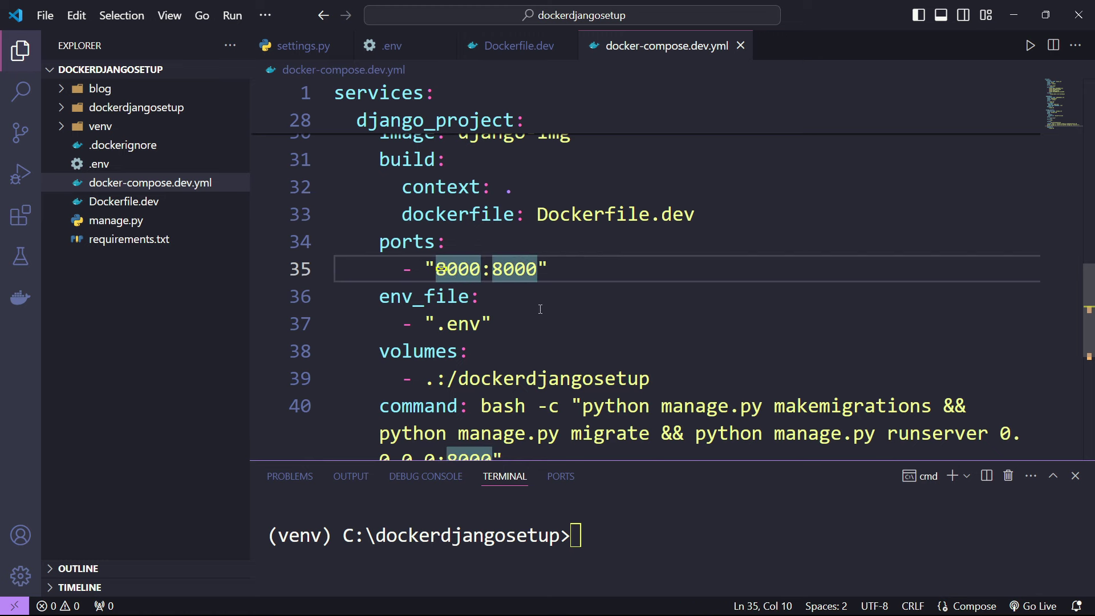
pyautogui.click(491, 286)
pyautogui.scroll(-1, 491, 287)
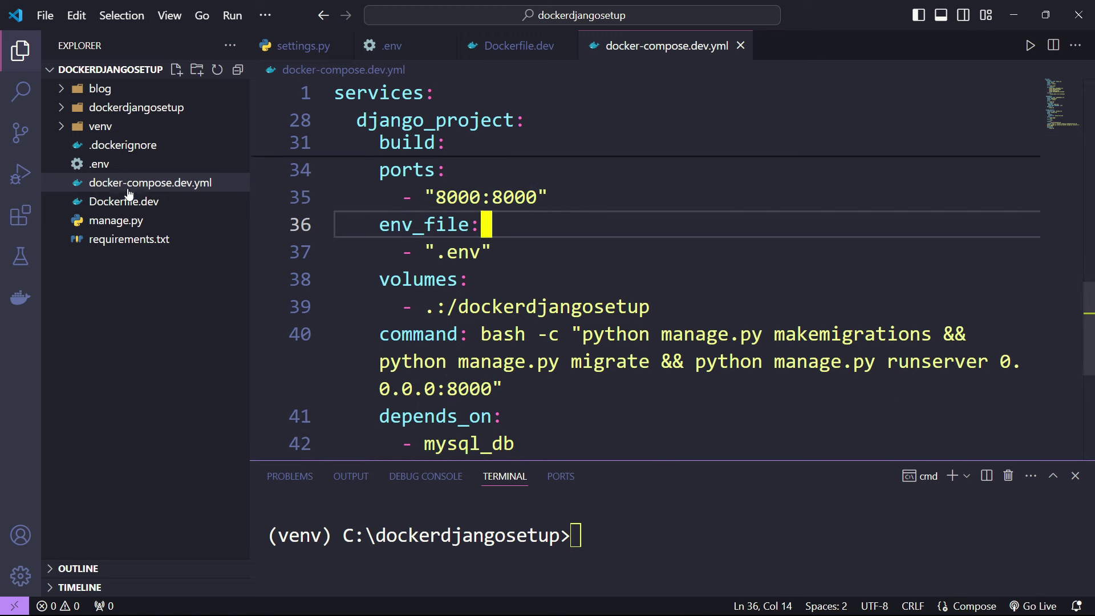
pyautogui.click(100, 164)
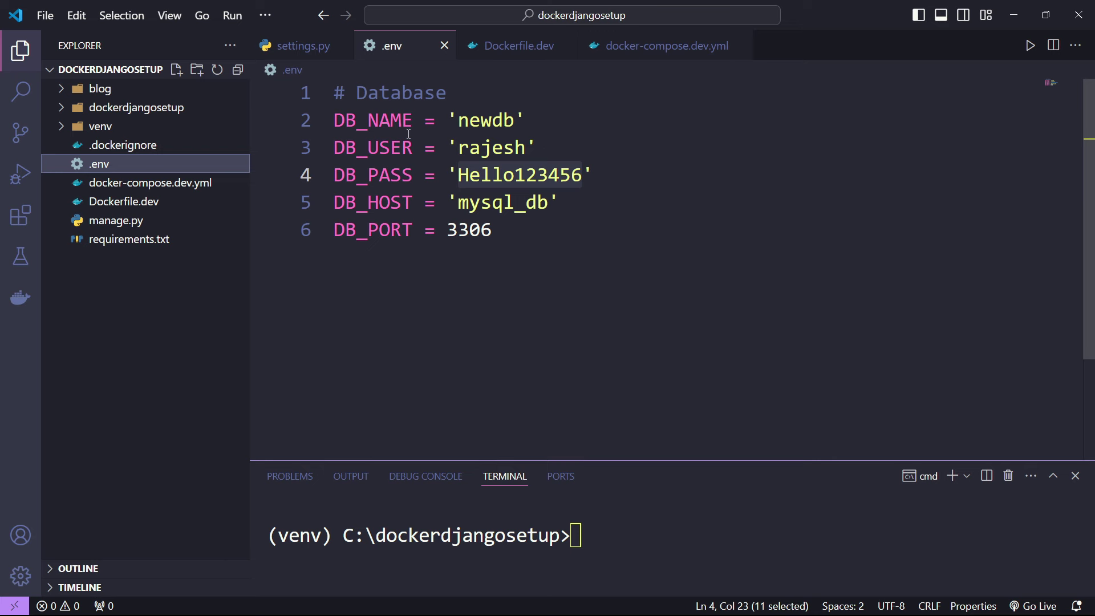
pyautogui.click(445, 45)
pyautogui.moveTo(381, 224); pyautogui.dragTo(480, 251)
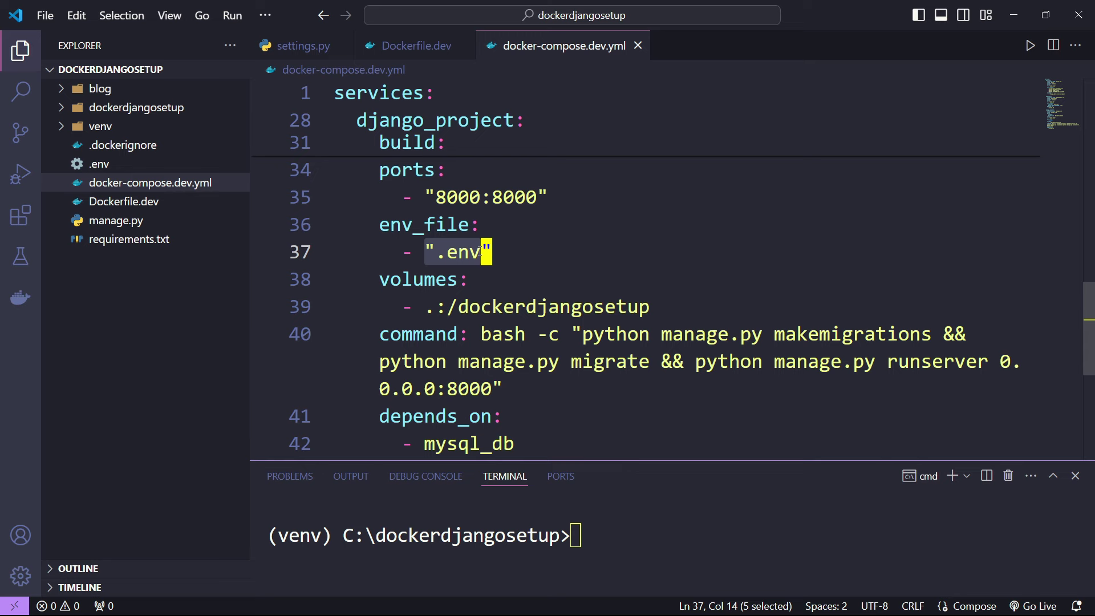
pyautogui.click(108, 169)
pyautogui.hotkey('ctrl', 'w')
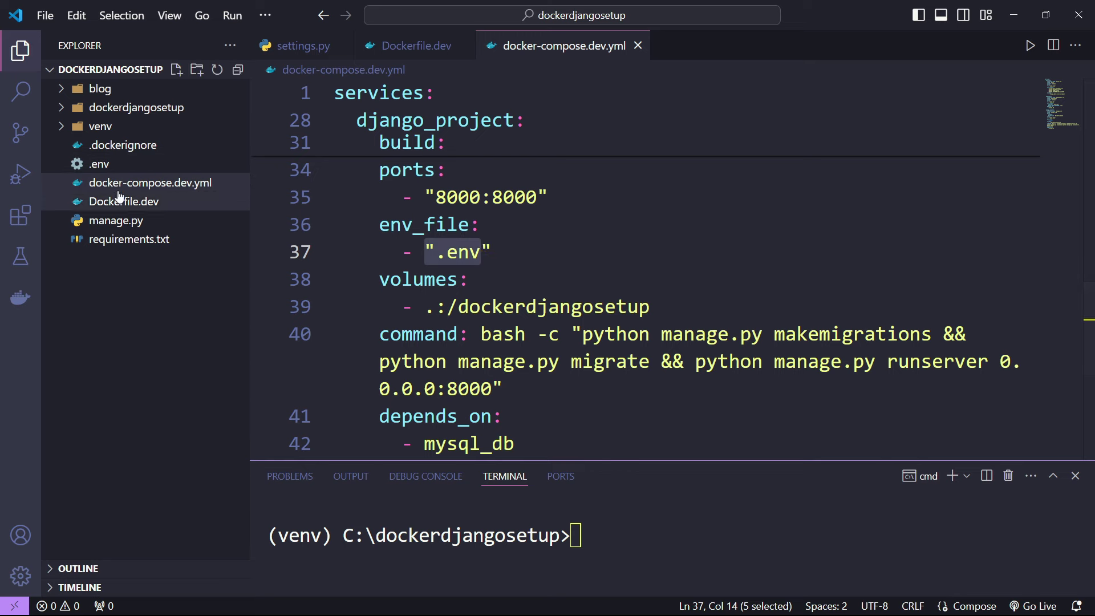
pyautogui.scroll(10, 461, 253)
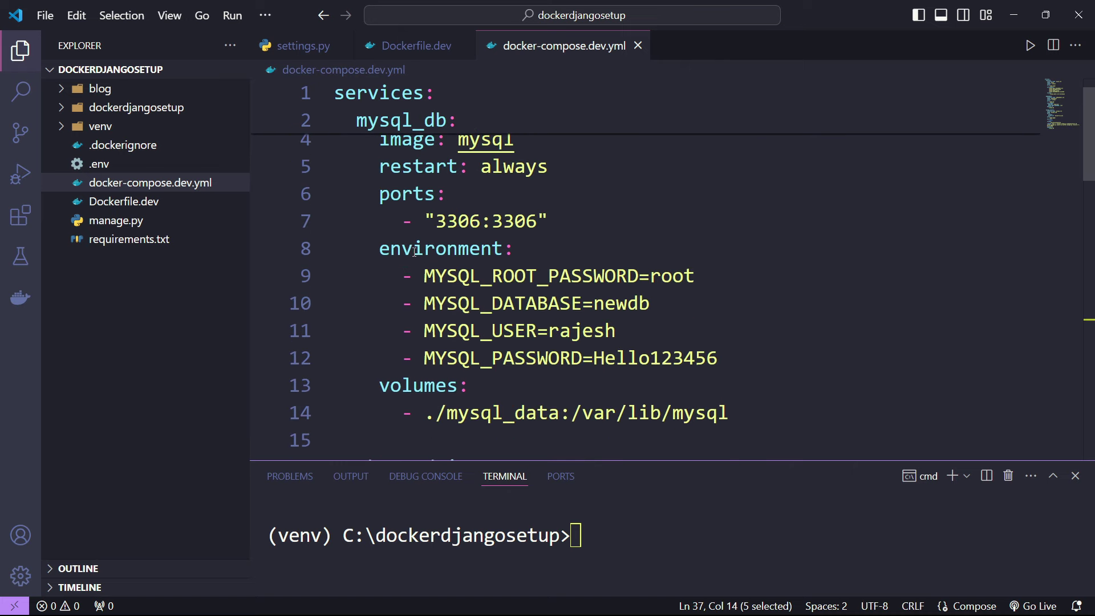
pyautogui.moveTo(414, 252); pyautogui.dragTo(526, 357)
pyautogui.scroll(-8, 526, 357)
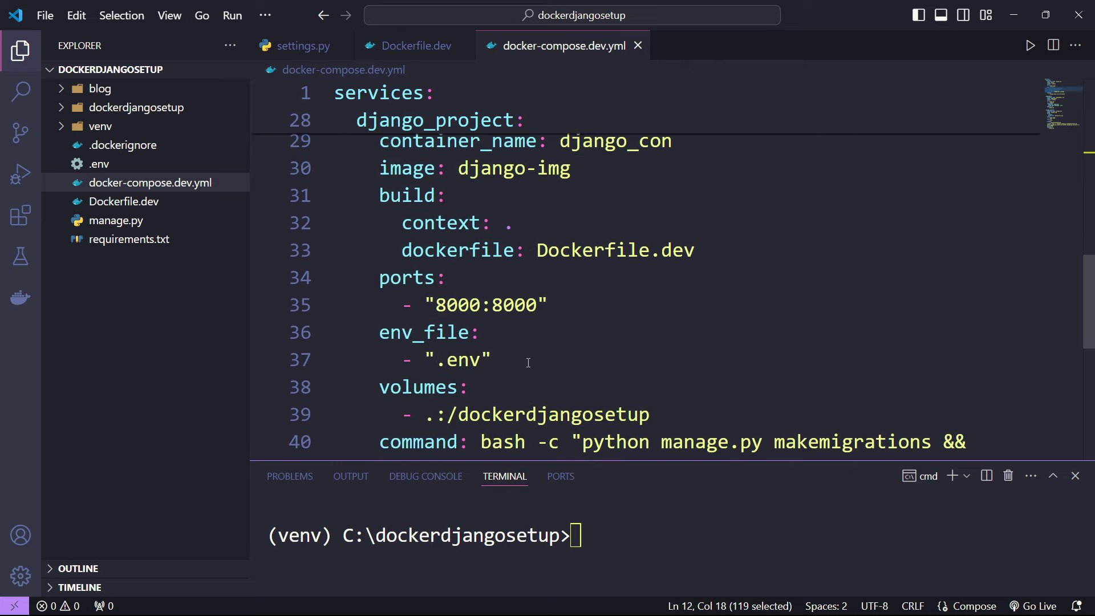
pyautogui.scroll(-1, 528, 362)
pyautogui.moveTo(424, 260); pyautogui.dragTo(494, 290)
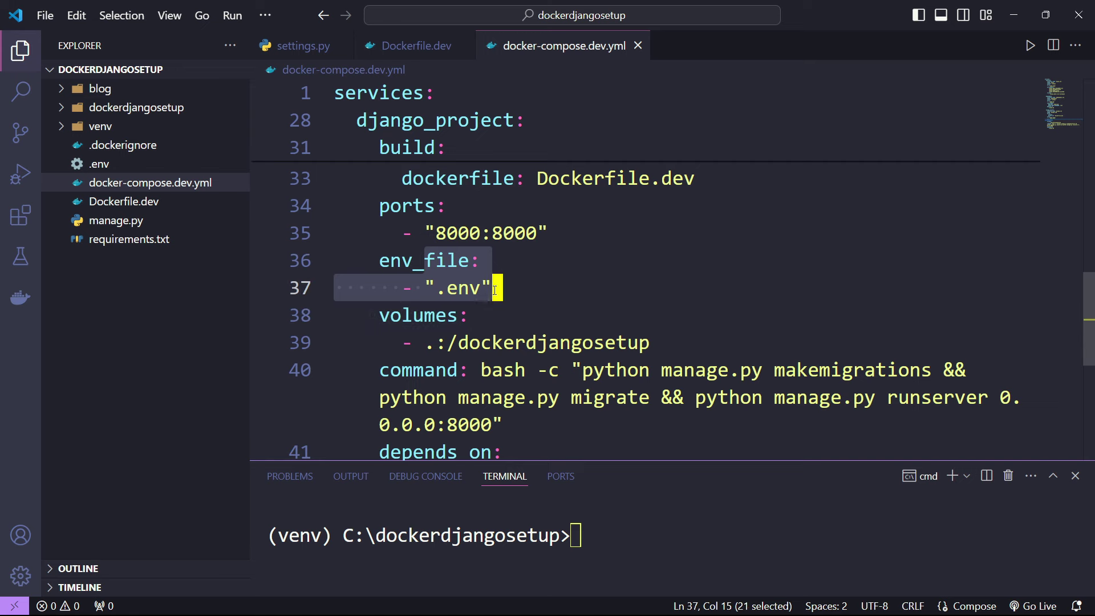
pyautogui.click(103, 164)
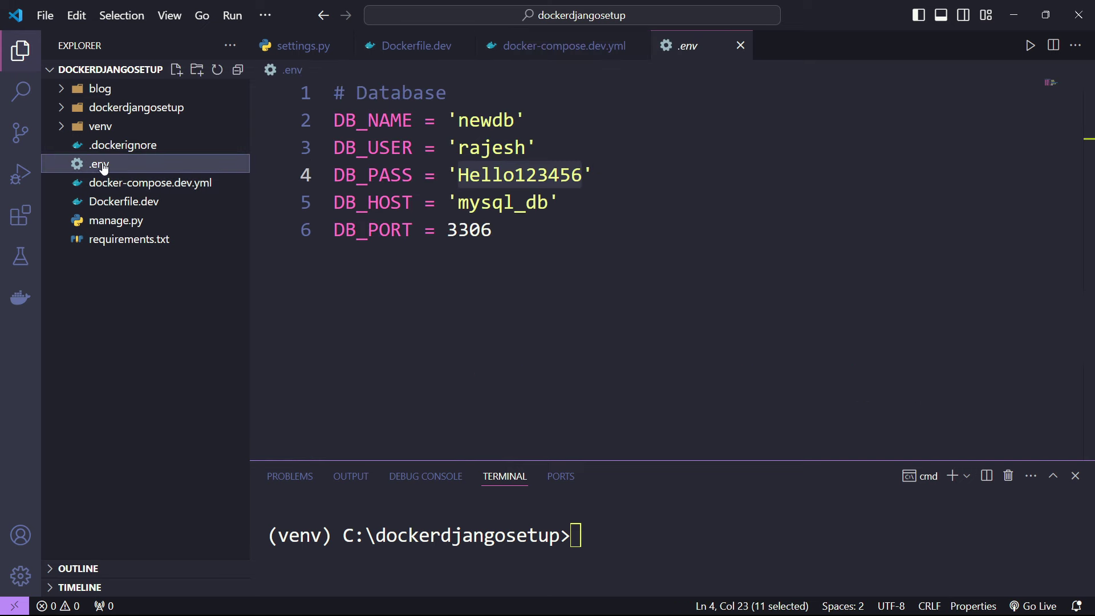
pyautogui.click(564, 46)
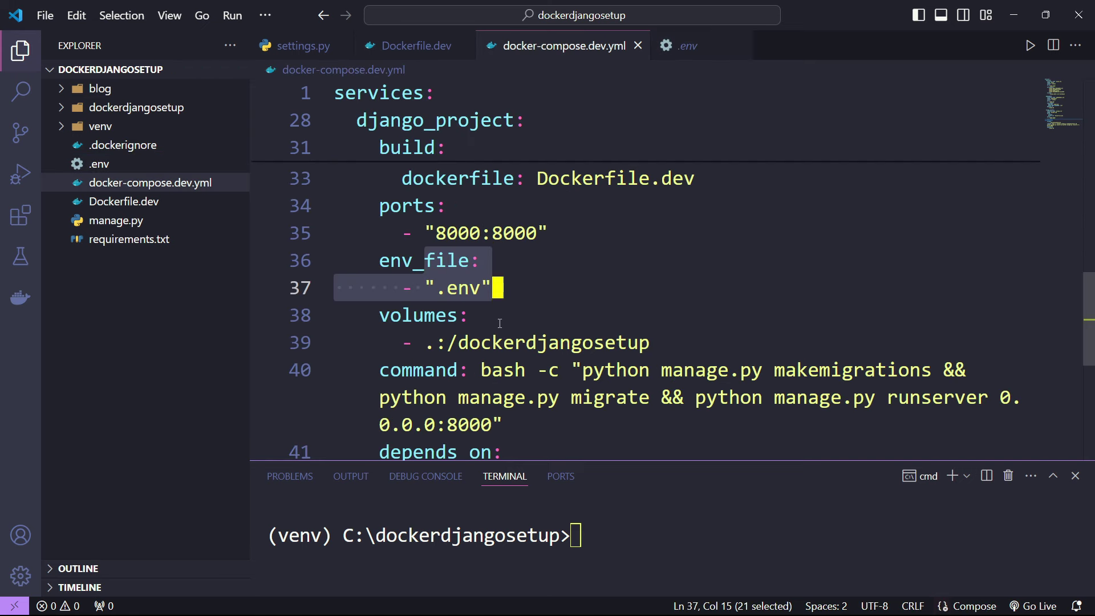
pyautogui.click(500, 323)
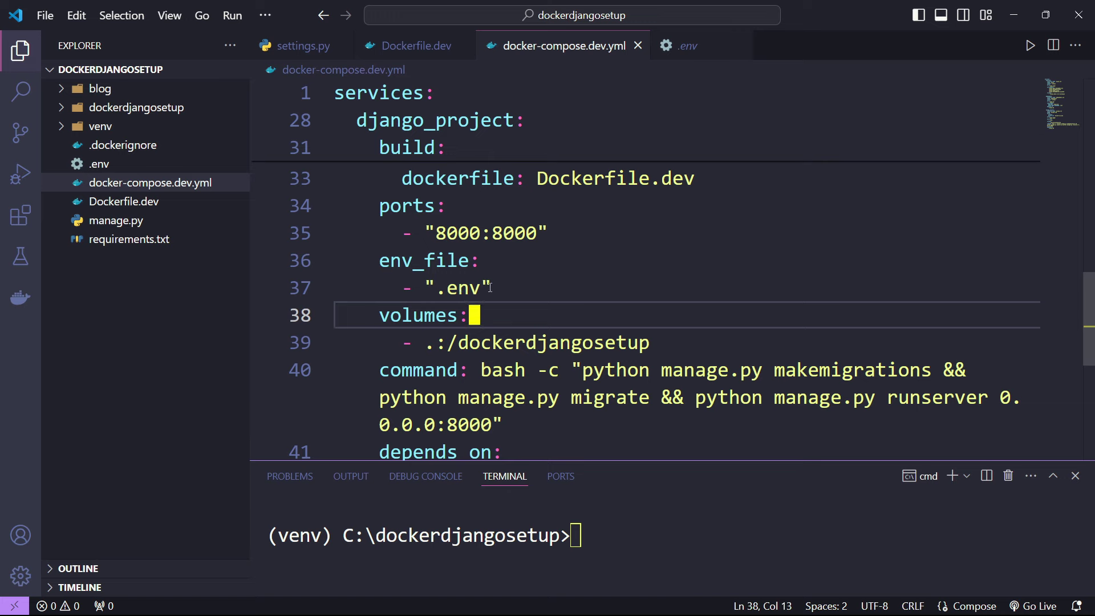
pyautogui.scroll(9, 490, 288)
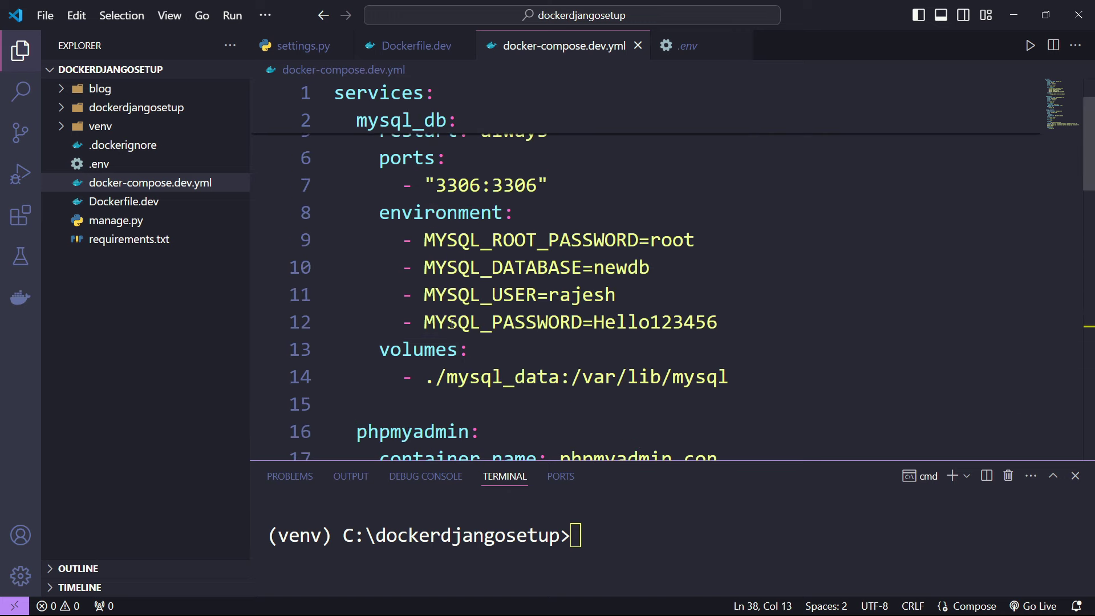
pyautogui.scroll(-8, 451, 324)
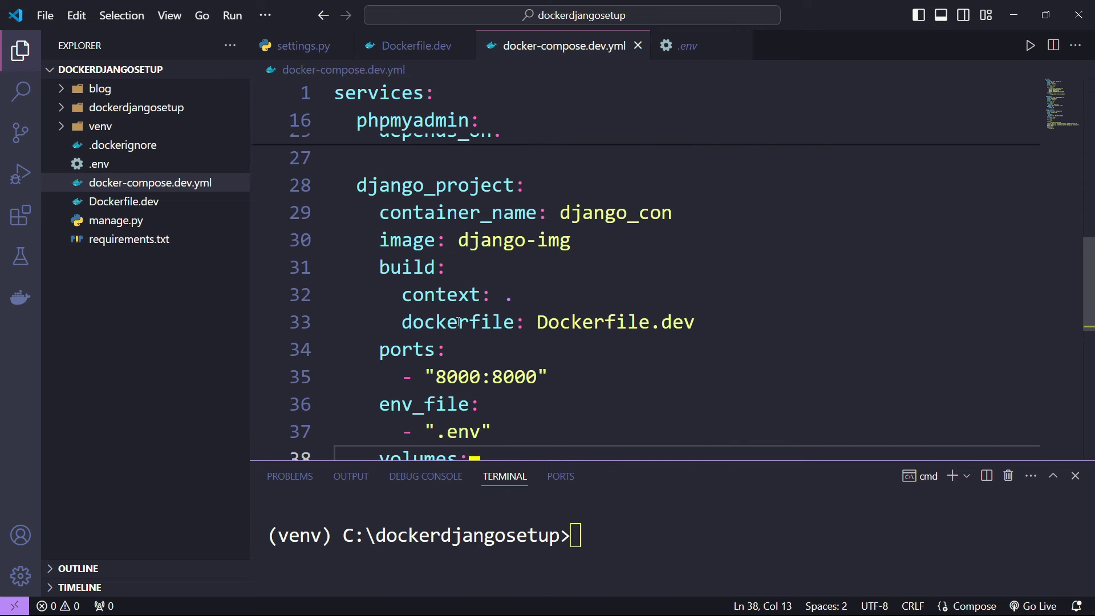
pyautogui.scroll(-2, 458, 323)
pyautogui.moveTo(436, 178); pyautogui.dragTo(496, 211)
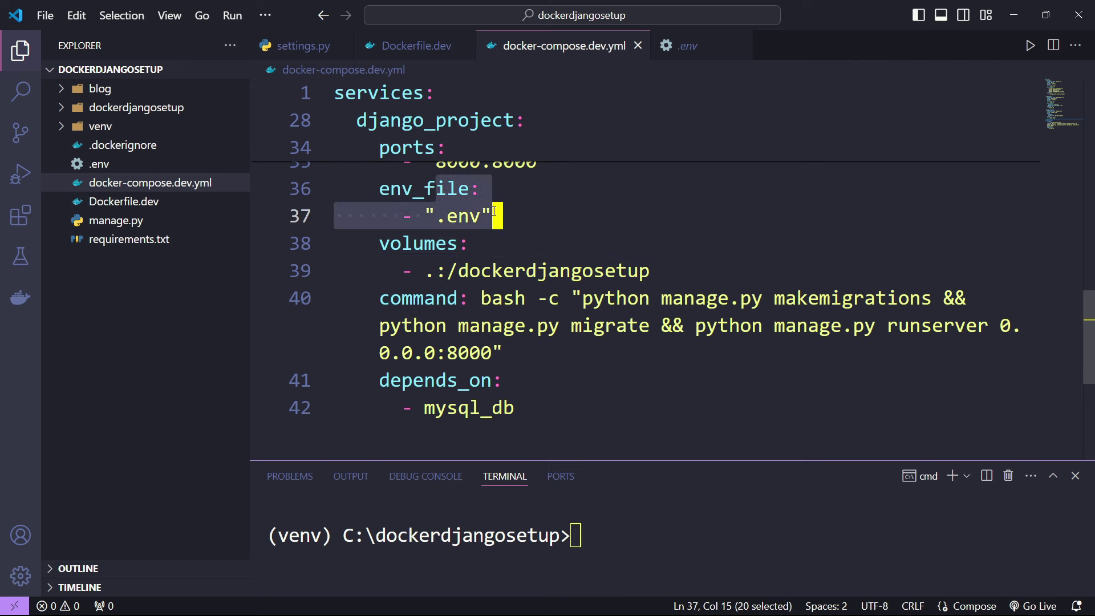
pyautogui.scroll(1, 496, 211)
pyautogui.moveTo(414, 315); pyautogui.dragTo(463, 308)
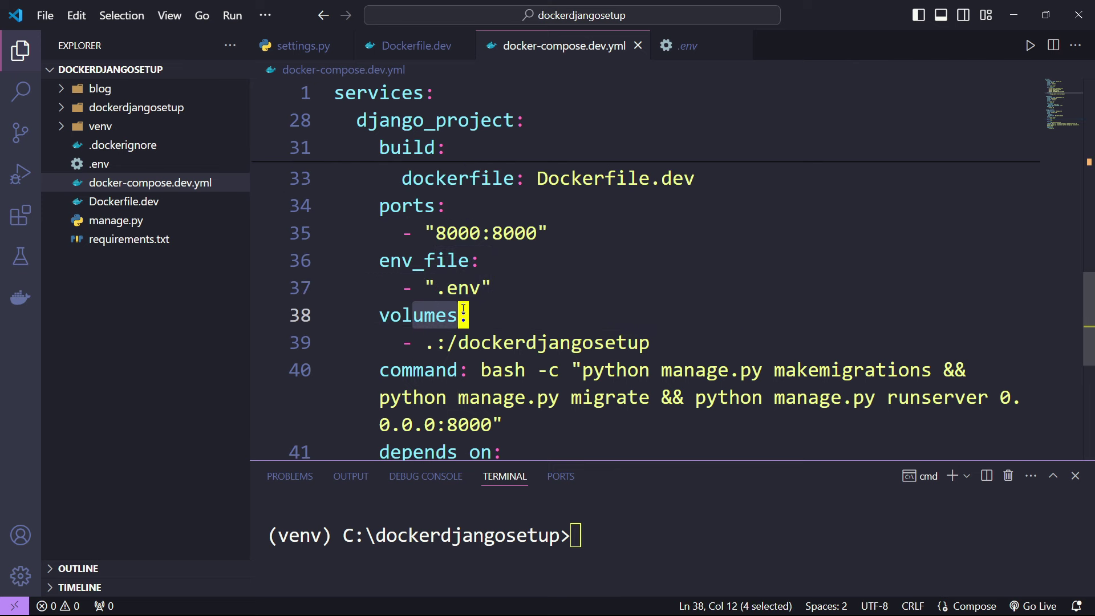
pyautogui.click(425, 342)
pyautogui.hotkey('shift', 'Right')
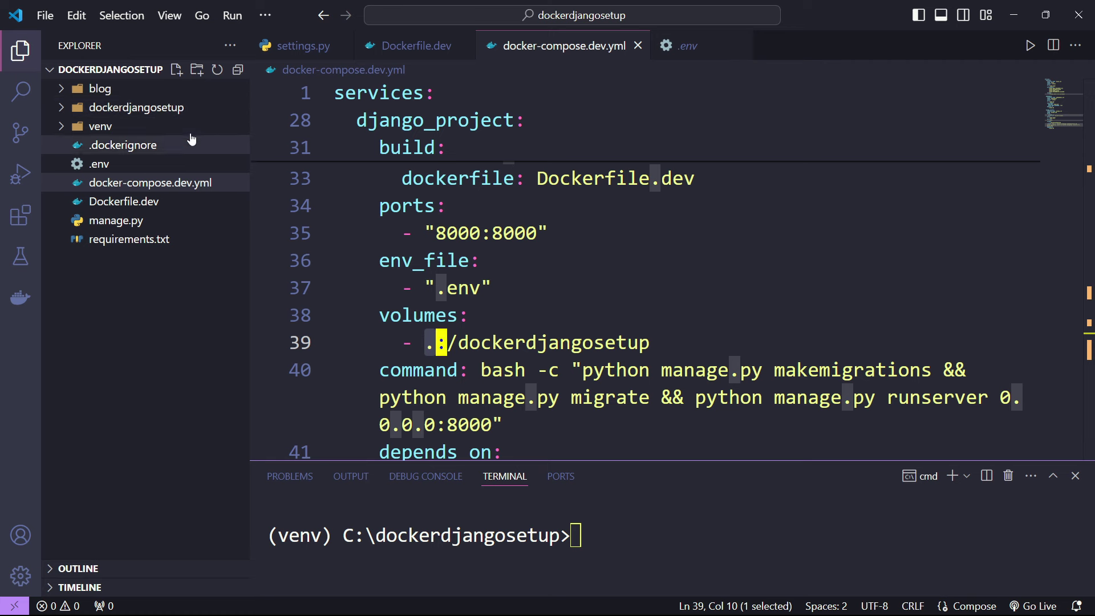
pyautogui.moveTo(481, 342); pyautogui.dragTo(623, 341)
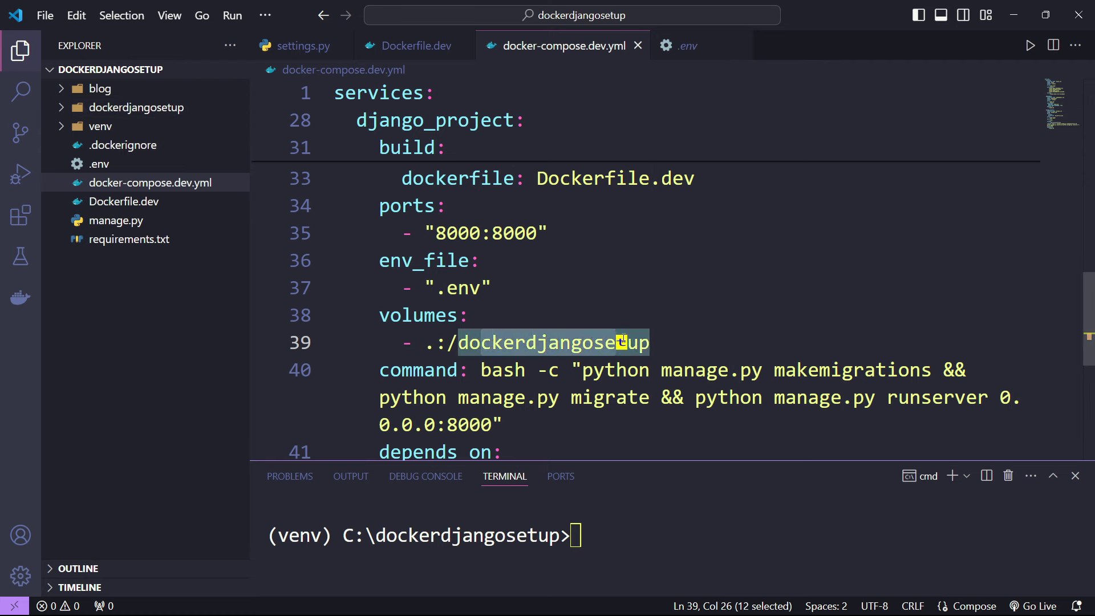
pyautogui.click(582, 301)
pyautogui.doubleClick(544, 334)
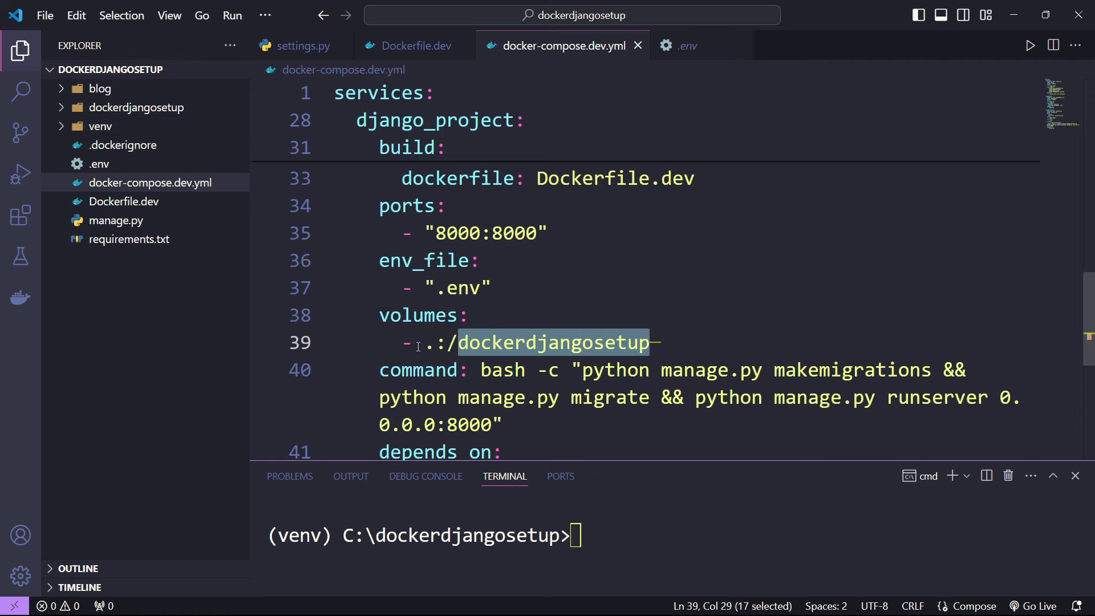
pyautogui.moveTo(425, 343); pyautogui.dragTo(438, 342)
pyautogui.click(592, 299)
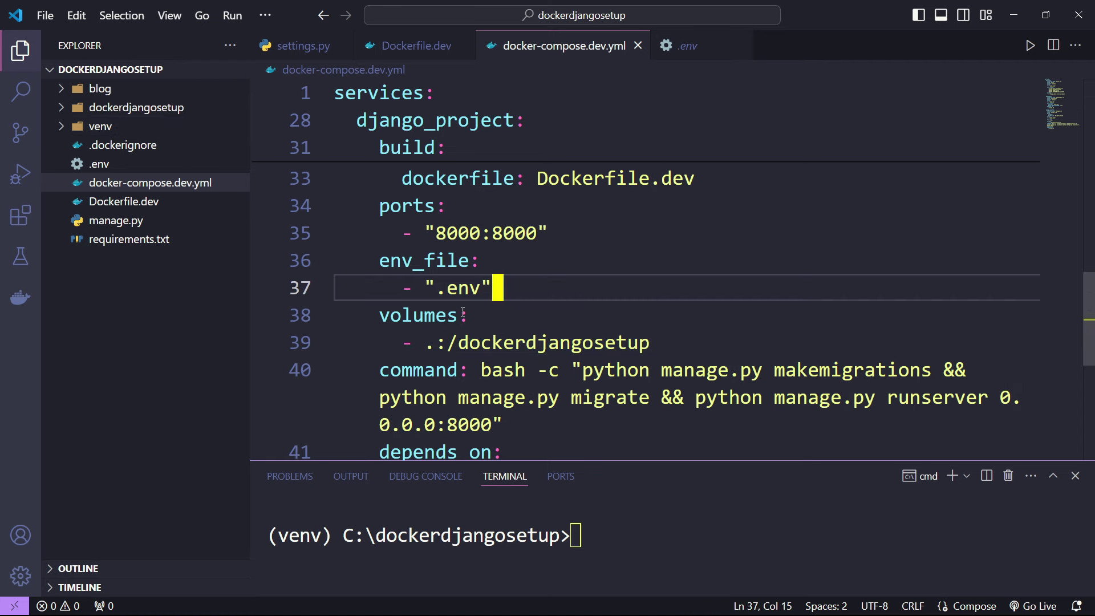
pyautogui.moveTo(421, 341); pyautogui.dragTo(504, 343)
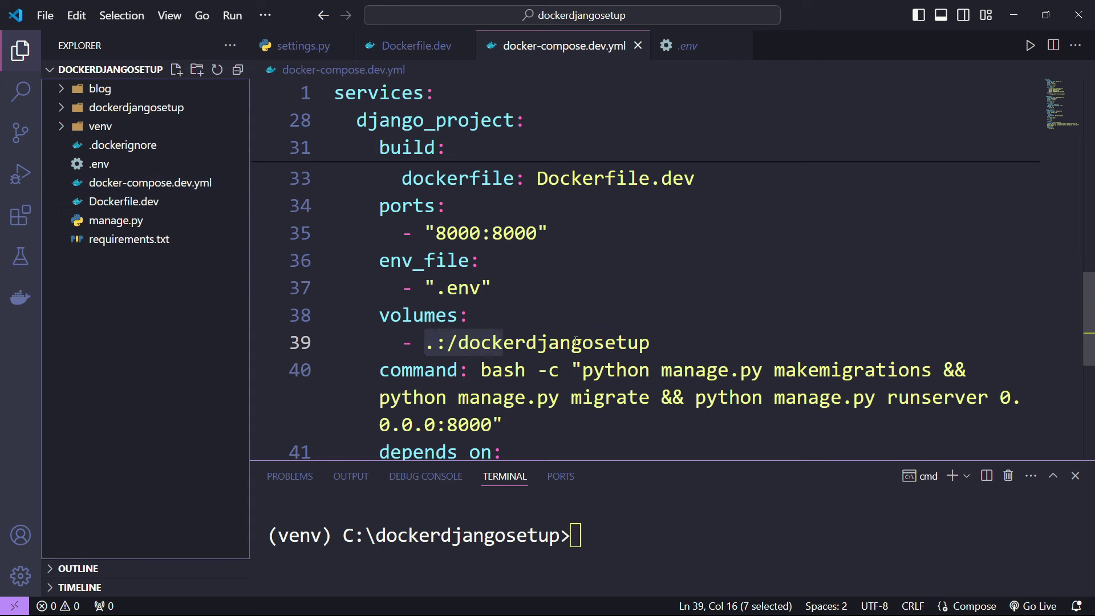
pyautogui.moveTo(572, 343); pyautogui.dragTo(651, 342)
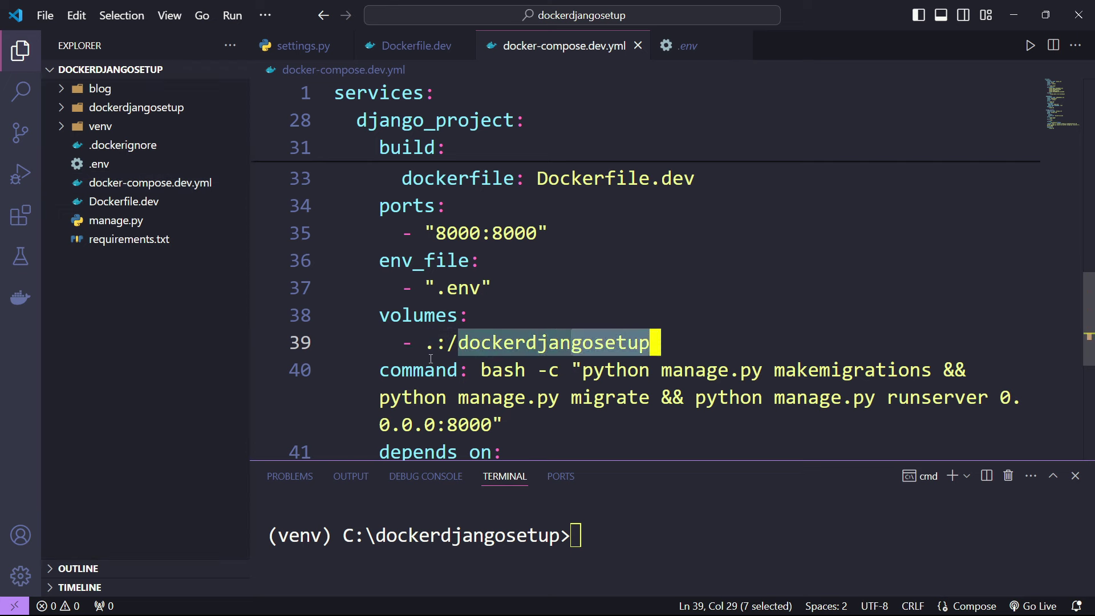
pyautogui.moveTo(426, 342); pyautogui.dragTo(440, 345)
pyautogui.click(118, 302)
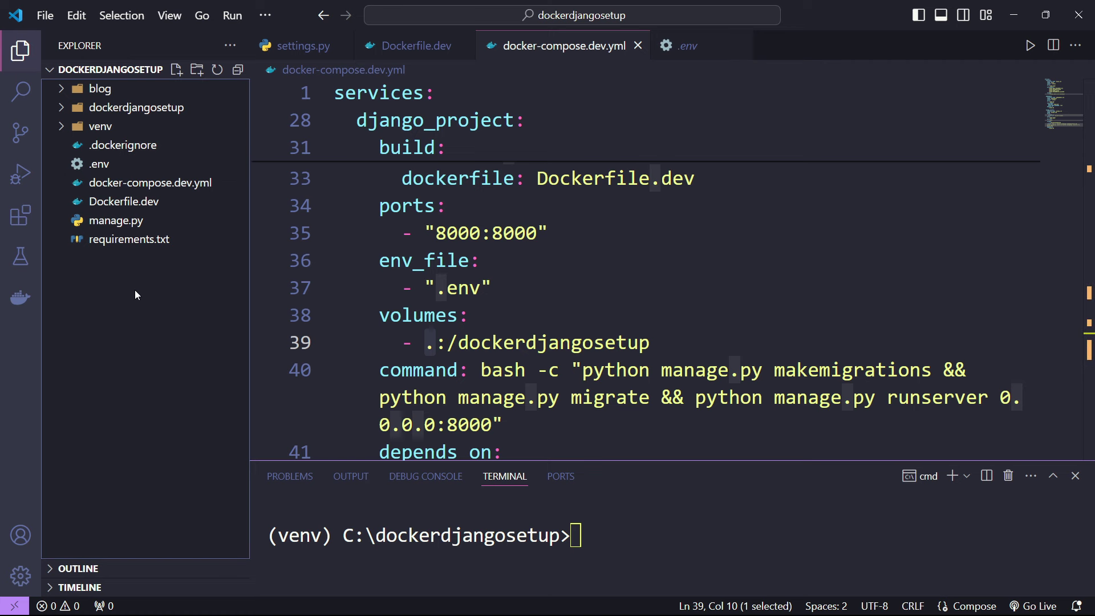
pyautogui.rightClick(123, 274)
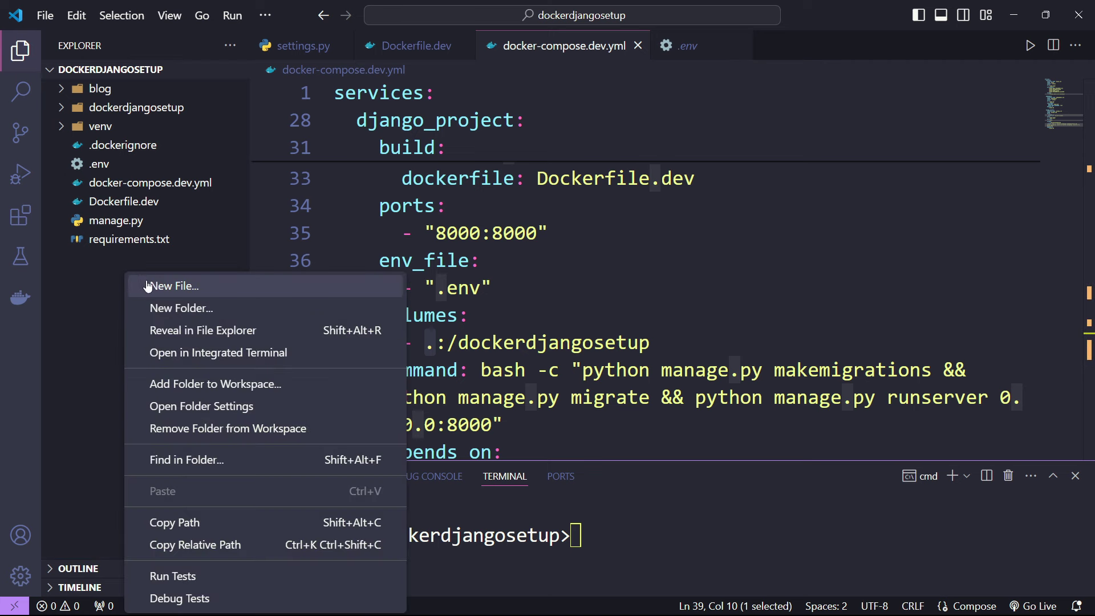
pyautogui.click(110, 264)
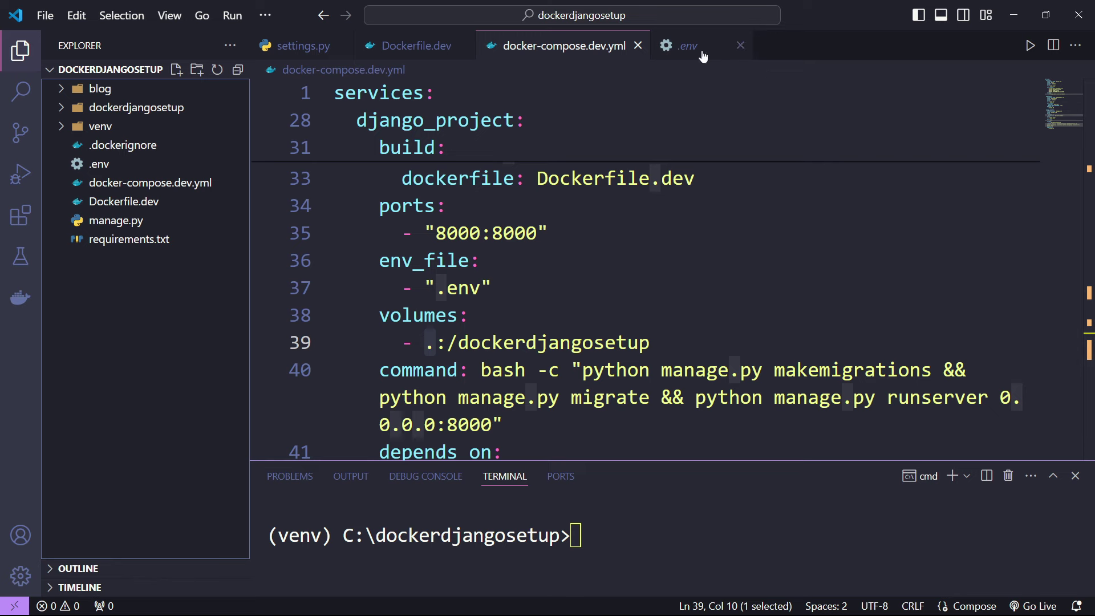
# - Review the base image on line 1 of Dockerfile.dev, then switch to docker-compose.dev.yml
pyautogui.click(437, 45)
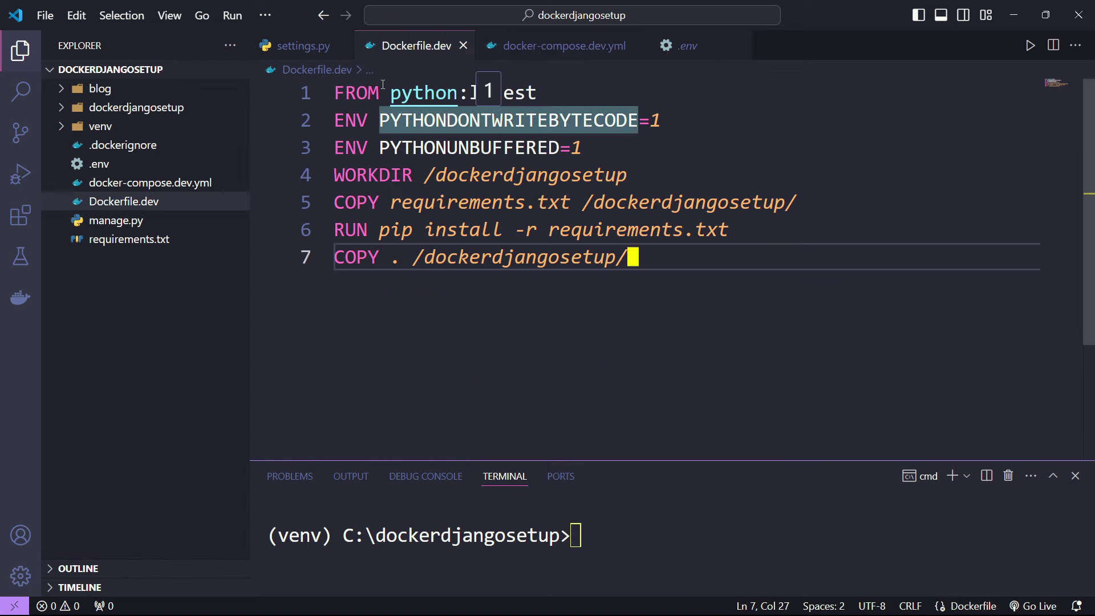
pyautogui.moveTo(413, 92); pyautogui.dragTo(530, 92)
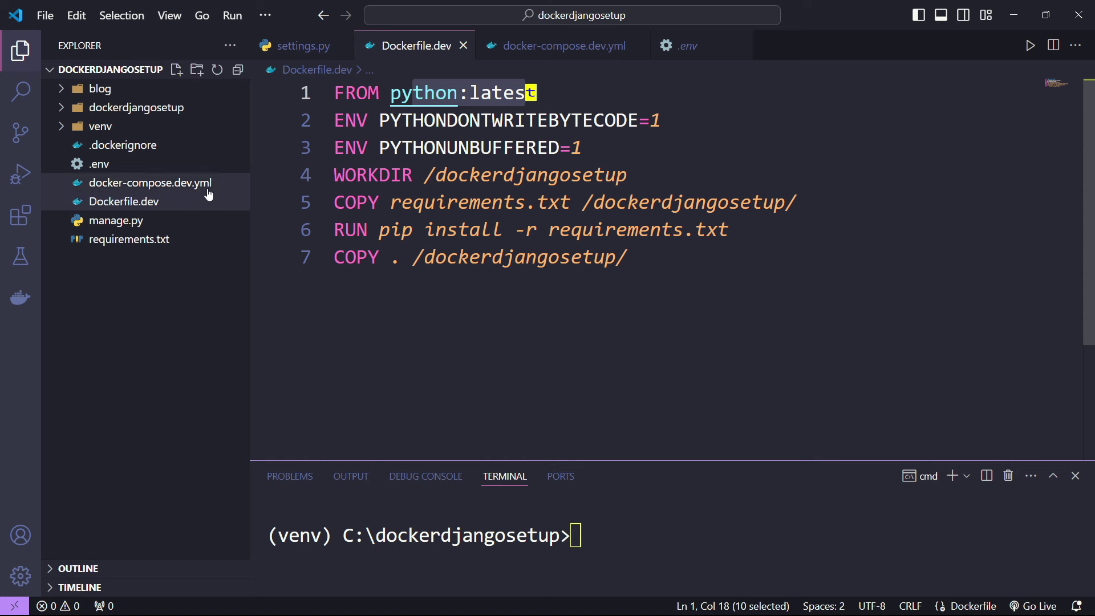
pyautogui.click(118, 329)
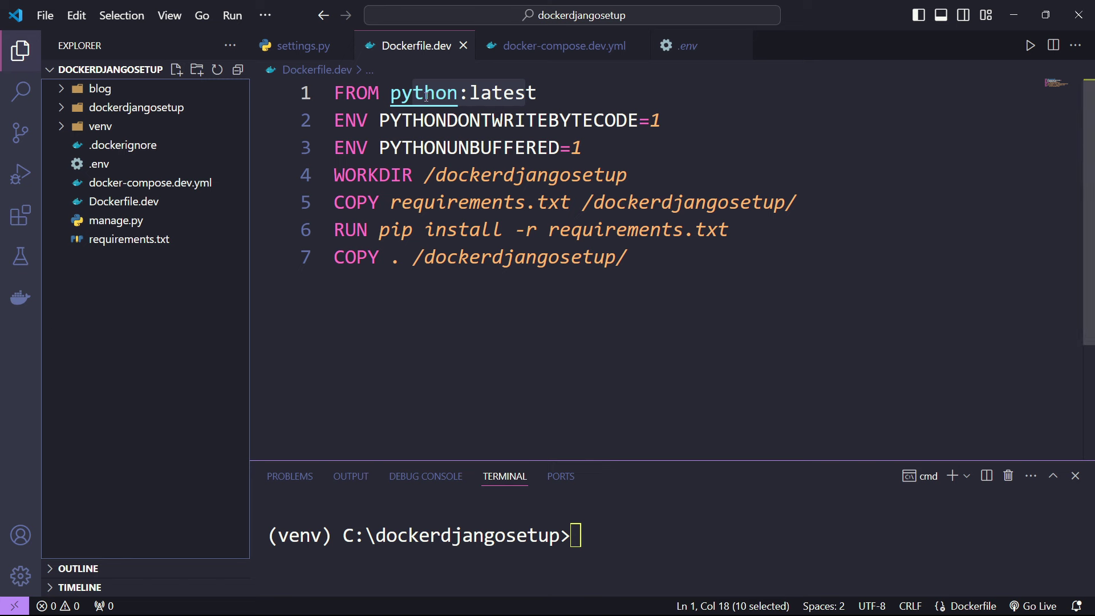
pyautogui.click(511, 97)
pyautogui.click(558, 96)
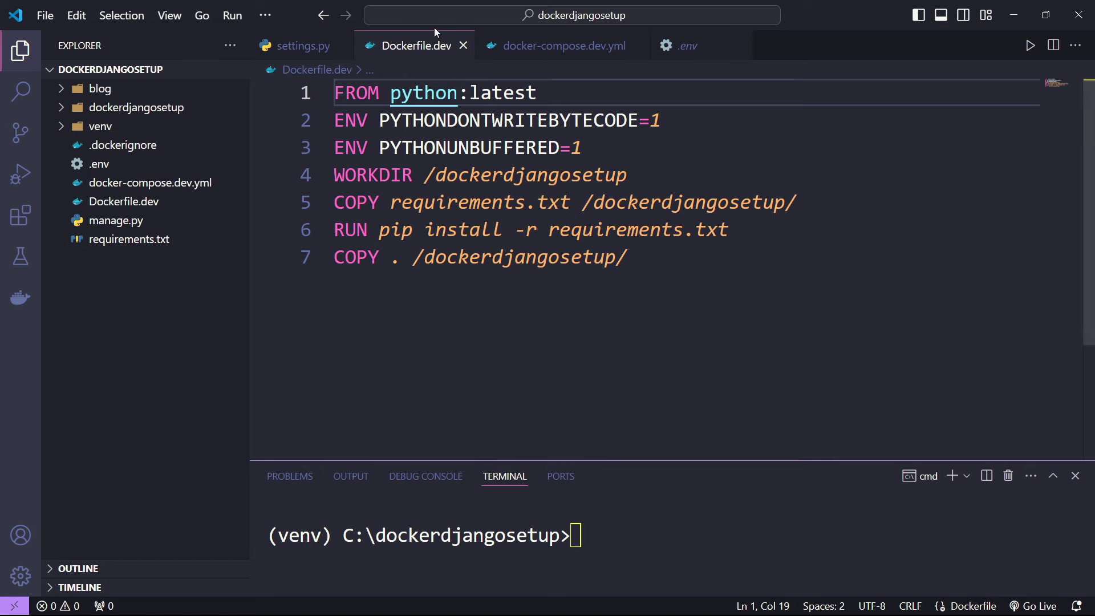
pyautogui.click(516, 47)
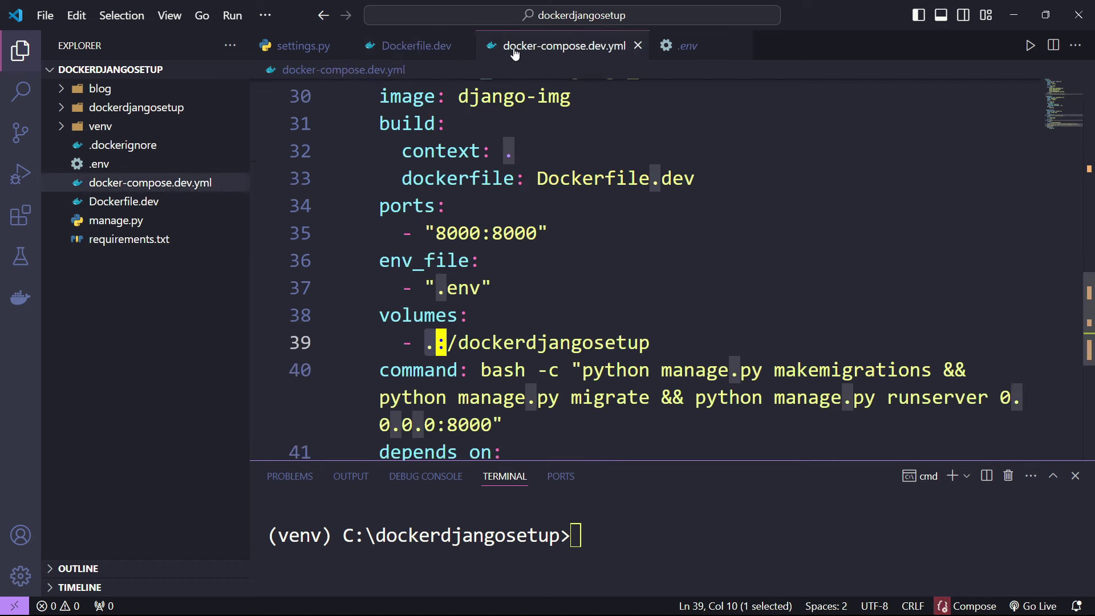
# - Highlight the line 39 volume container path and the command's bash -c prefix
pyautogui.click(427, 343)
pyautogui.click(173, 309)
pyautogui.moveTo(536, 343); pyautogui.dragTo(638, 343)
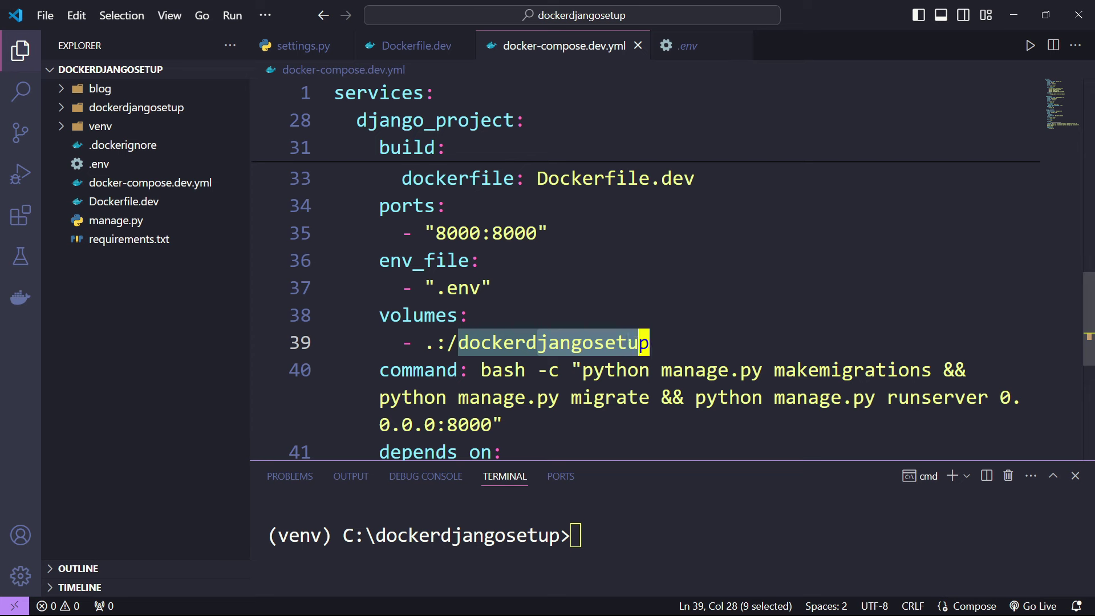
pyautogui.scroll(-1, 595, 329)
pyautogui.doubleClick(414, 296)
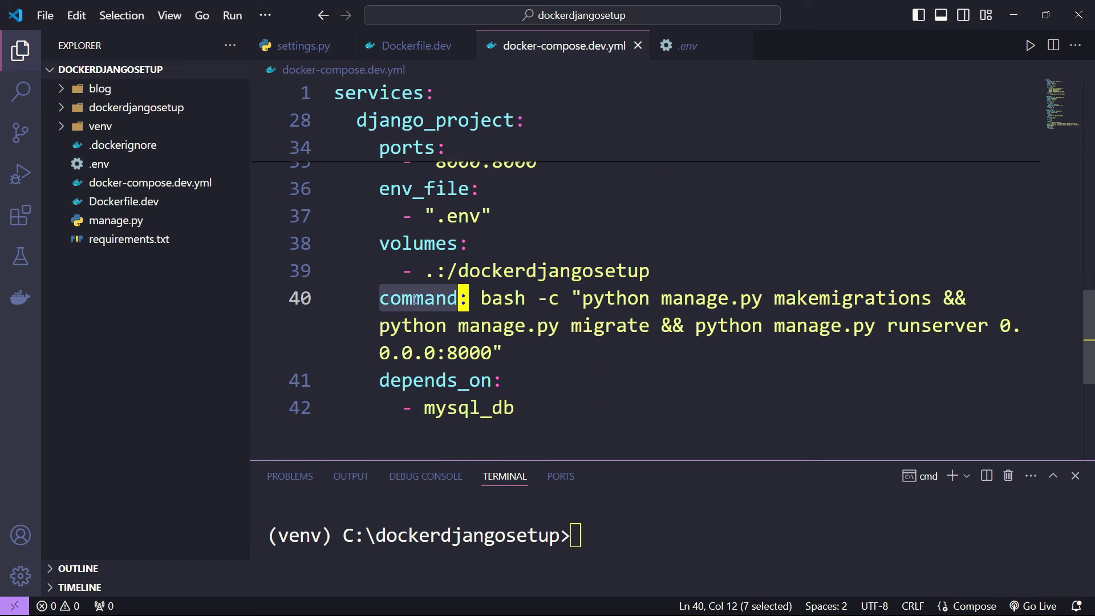
pyautogui.doubleClick(503, 298)
pyautogui.doubleClick(554, 299)
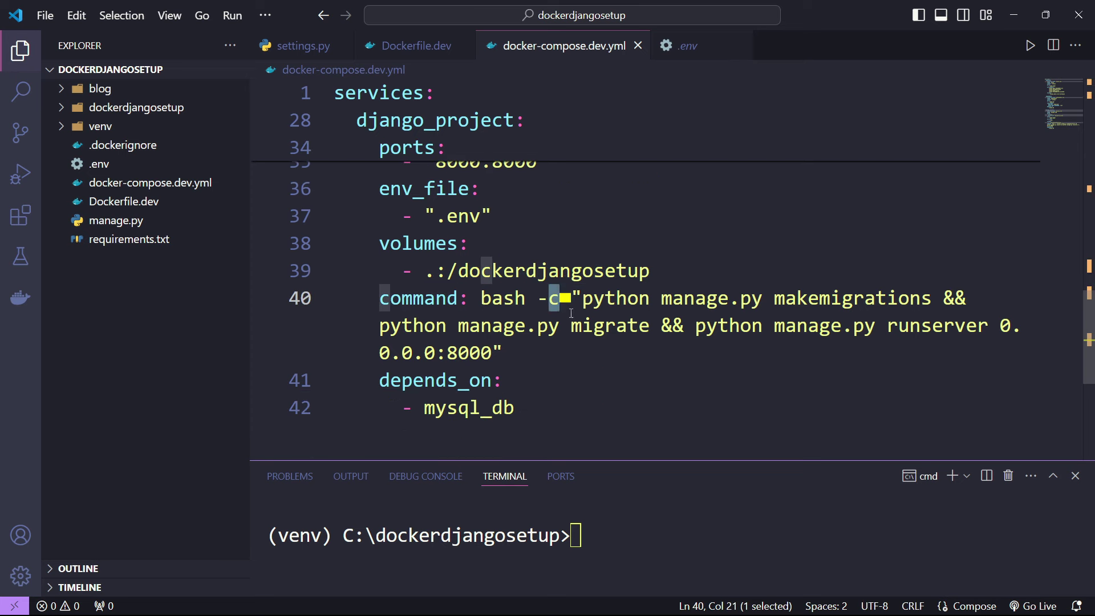
pyautogui.moveTo(480, 298); pyautogui.dragTo(563, 302)
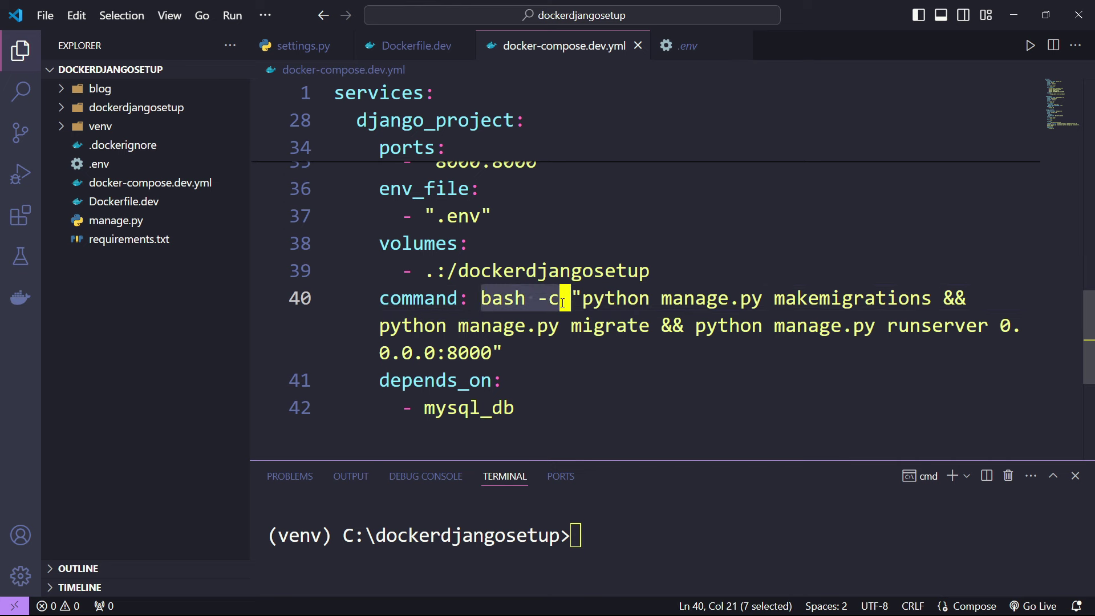
pyautogui.click(579, 300)
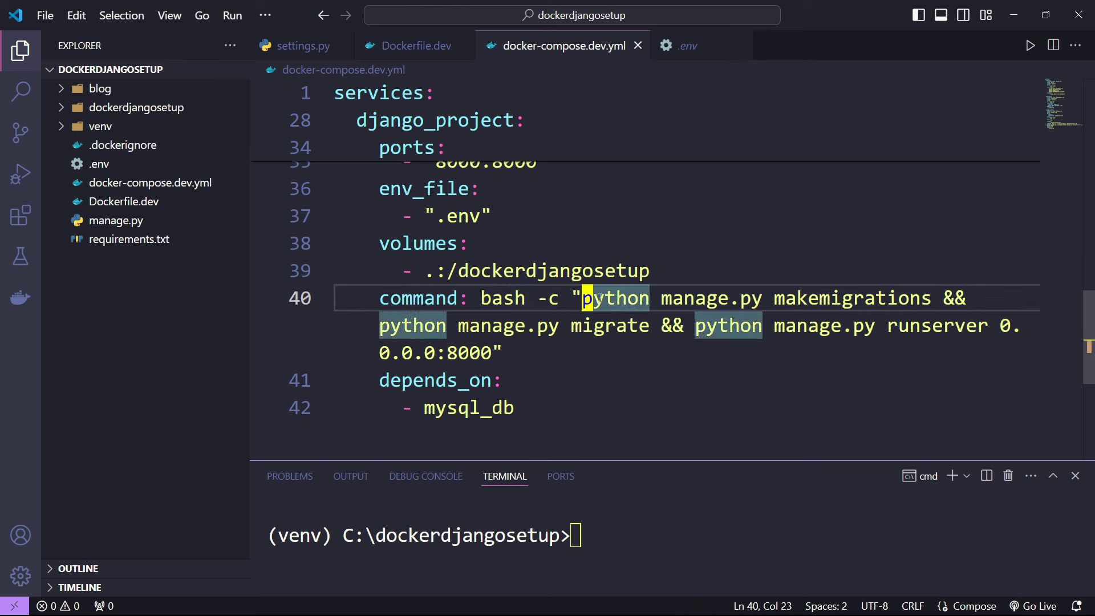
# - Highlight the chained makemigrations, migrate and runserver 0.0.0.0:8000 steps joined by &&
pyautogui.moveTo(943, 298); pyautogui.dragTo(967, 292)
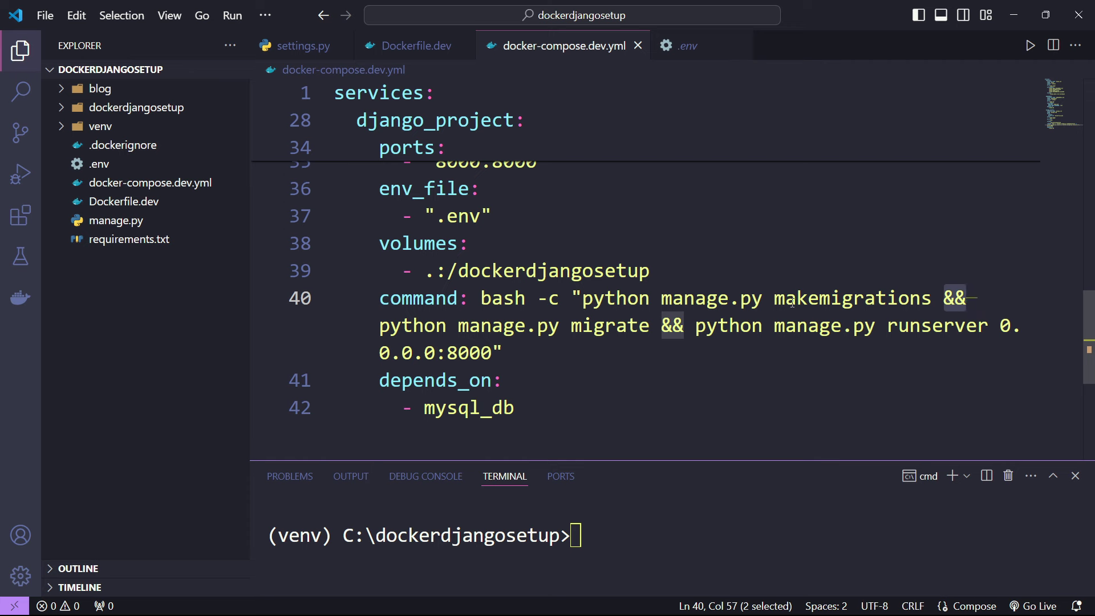
pyautogui.moveTo(587, 293); pyautogui.dragTo(940, 290)
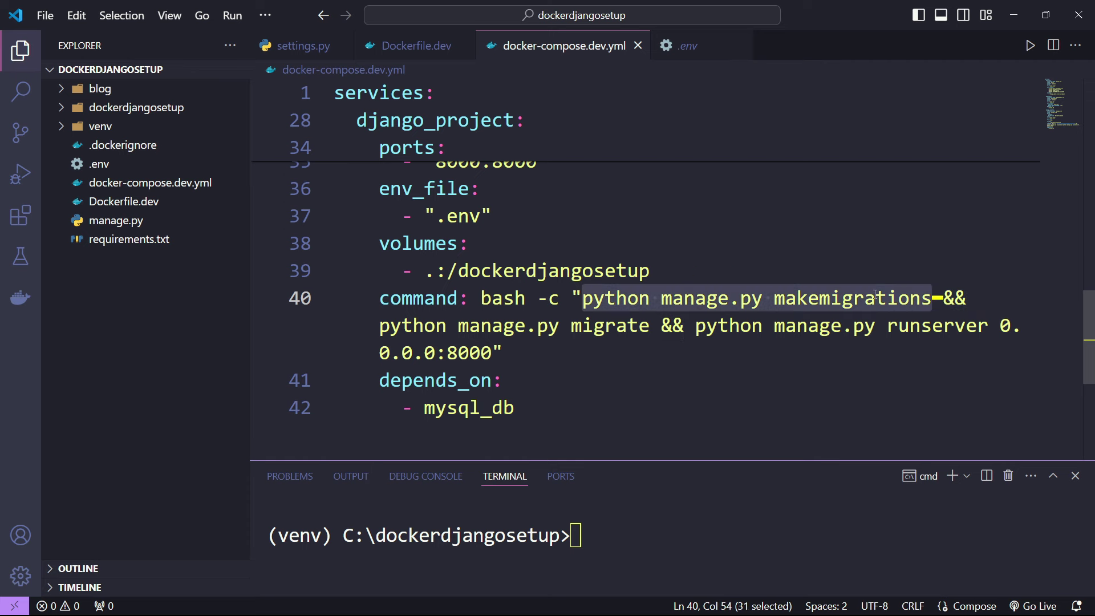
pyautogui.moveTo(391, 327); pyautogui.dragTo(644, 327)
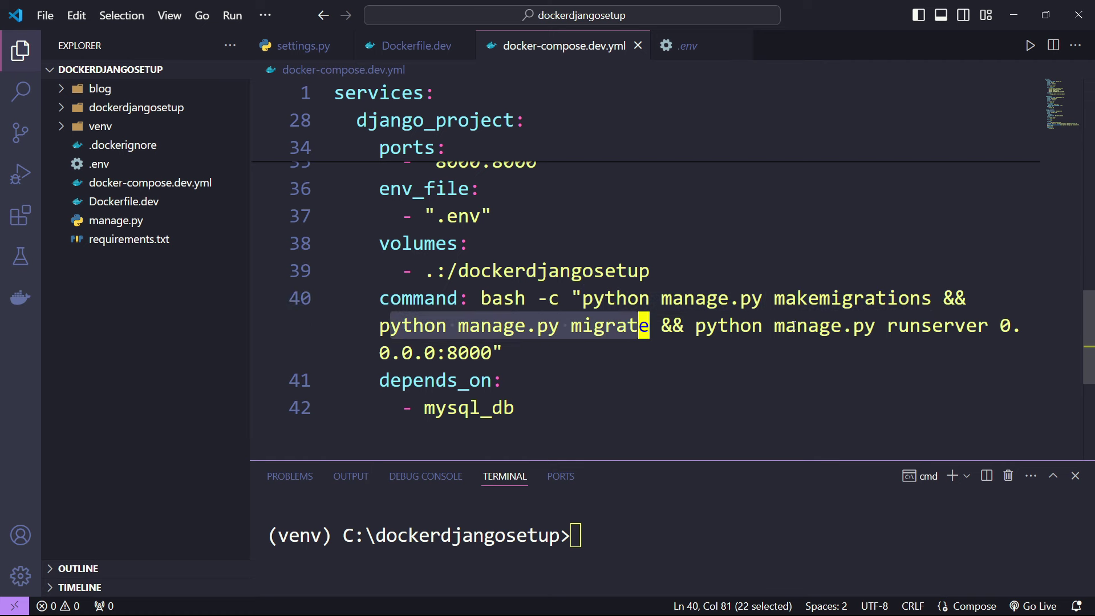
pyautogui.moveTo(998, 325); pyautogui.dragTo(496, 345)
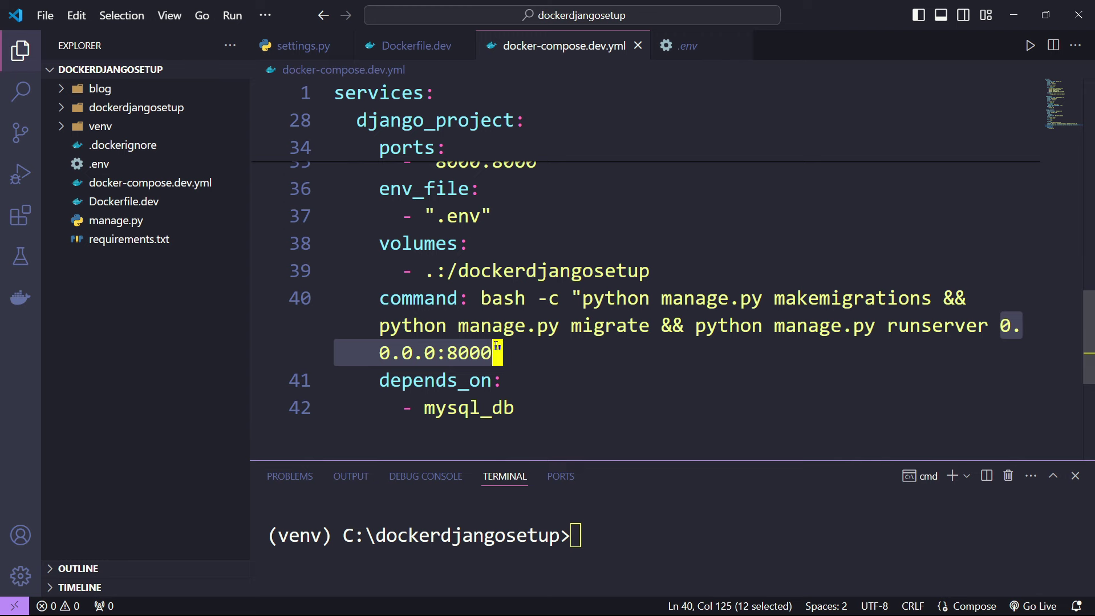
pyautogui.click(597, 325)
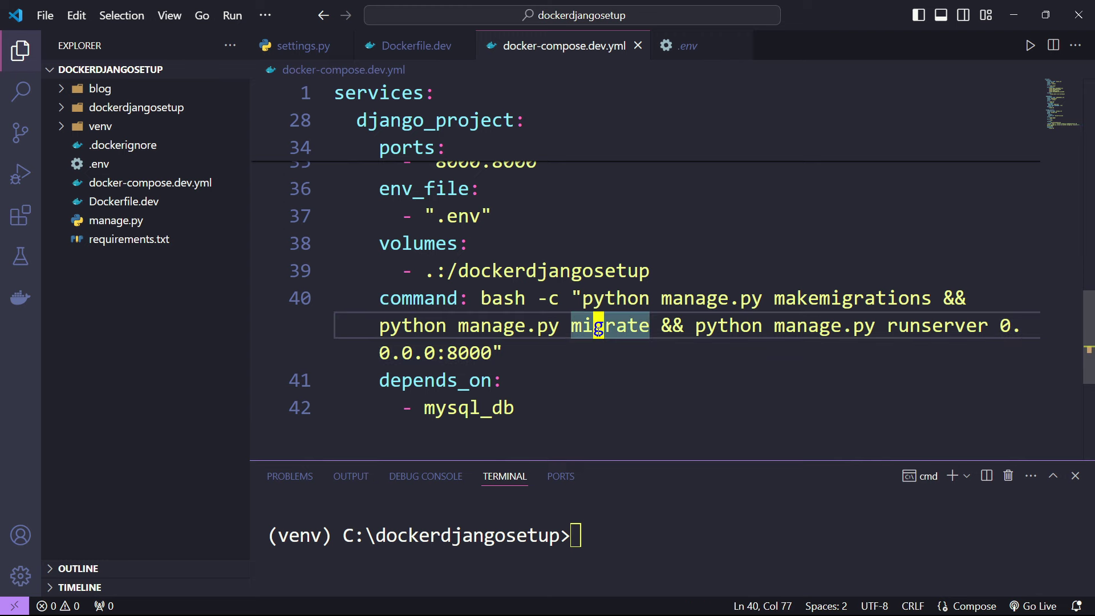
# - Scroll back up and highlight the mysql_db image, ports and environment lines
pyautogui.scroll(-1, 442, 323)
pyautogui.scroll(2, 442, 323)
pyautogui.scroll(-2, 442, 323)
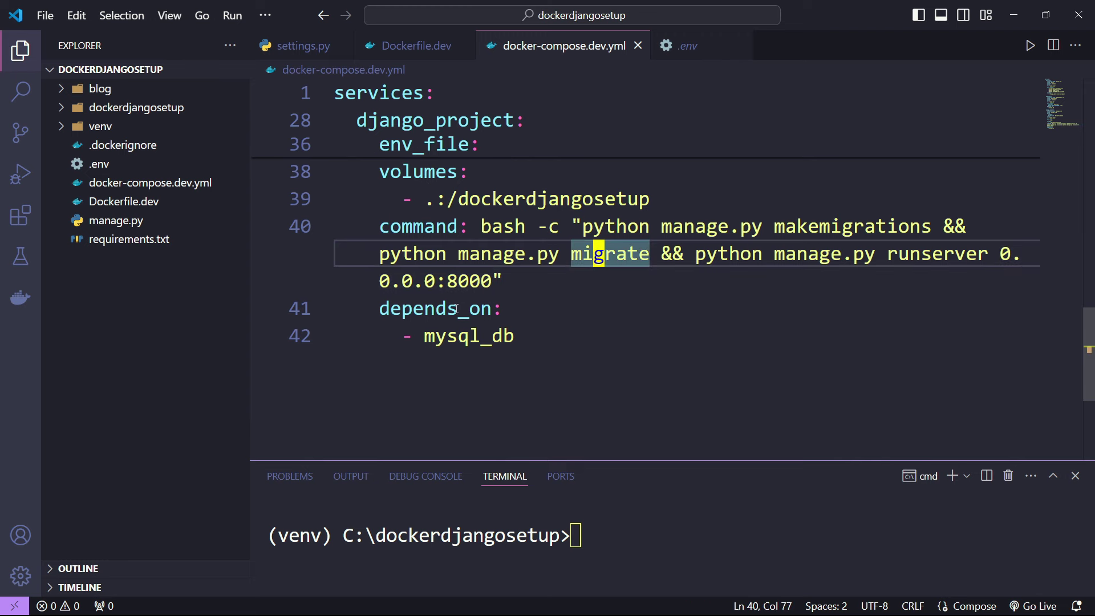
pyautogui.moveTo(425, 335); pyautogui.dragTo(524, 336)
pyautogui.scroll(10, 523, 333)
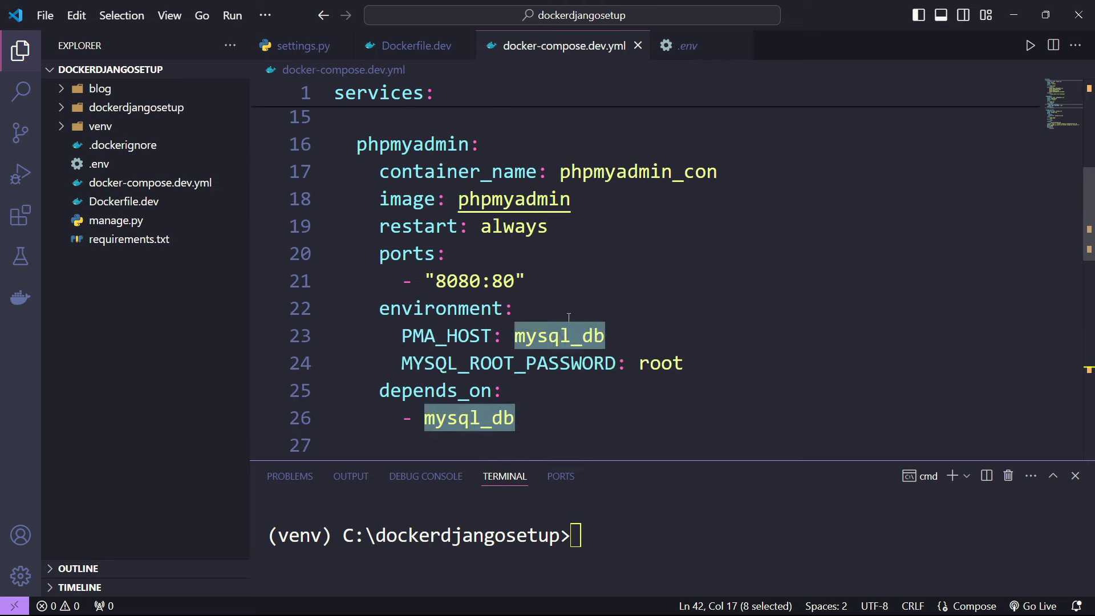
pyautogui.scroll(-10, 484, 291)
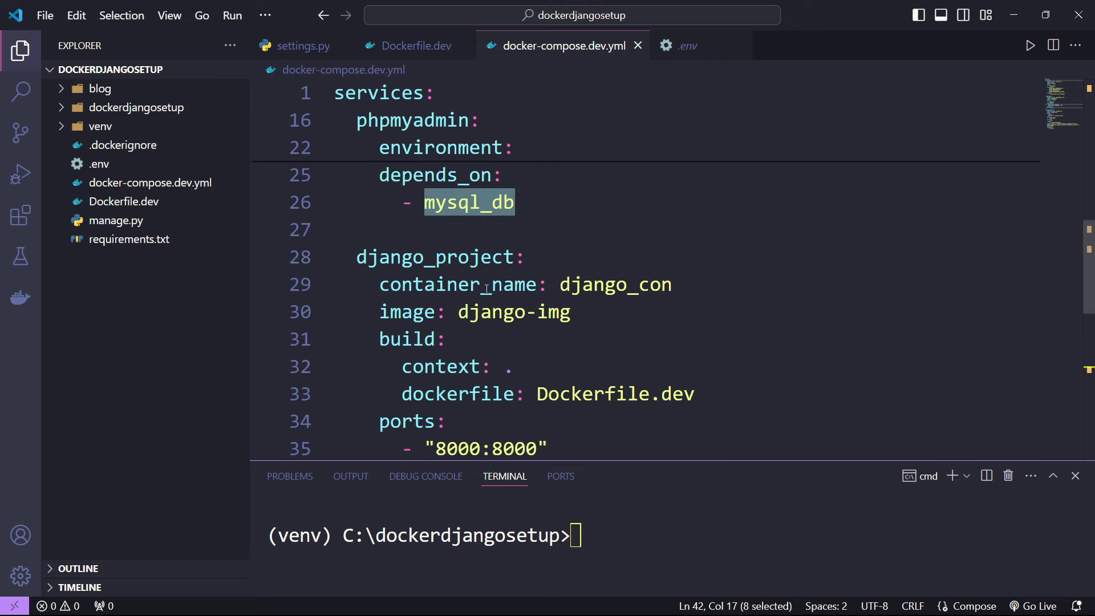
pyautogui.scroll(6, 488, 289)
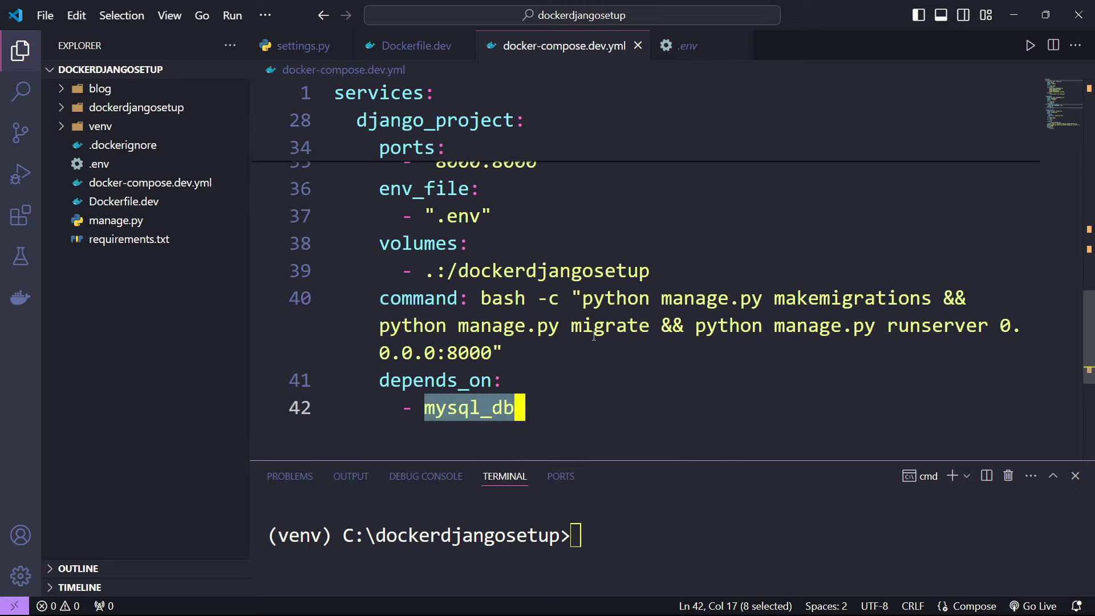
pyautogui.scroll(5, 594, 336)
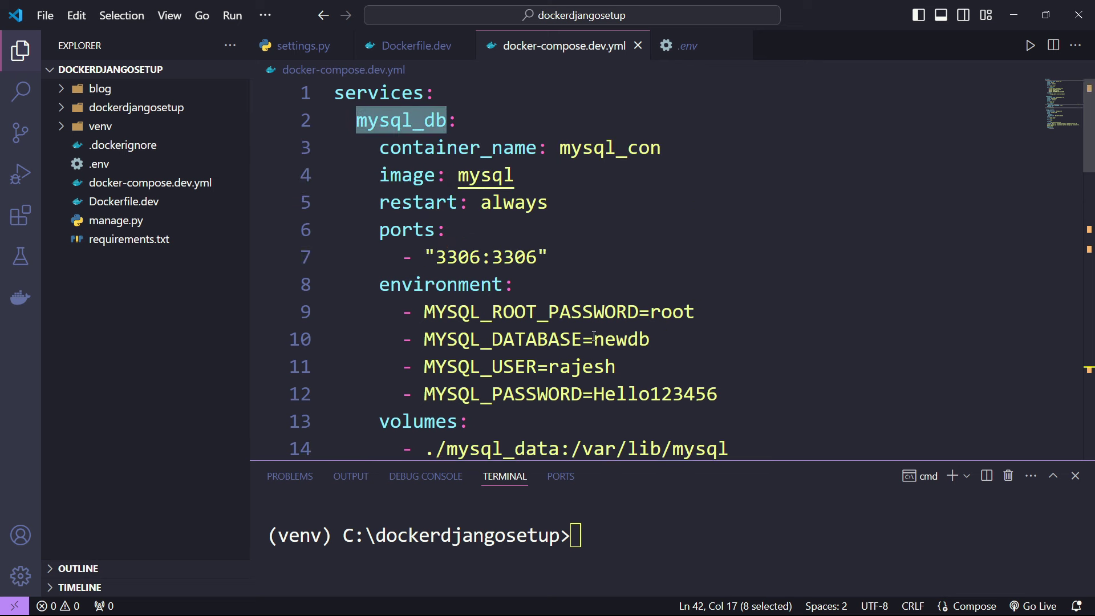
pyautogui.click(702, 202)
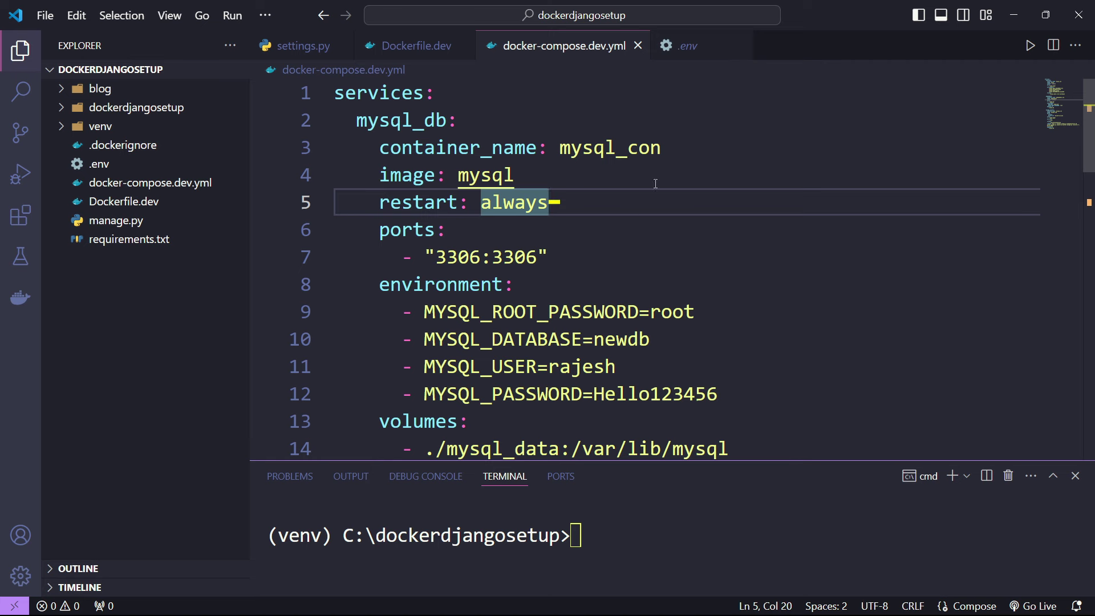
pyautogui.moveTo(436, 175); pyautogui.dragTo(471, 337)
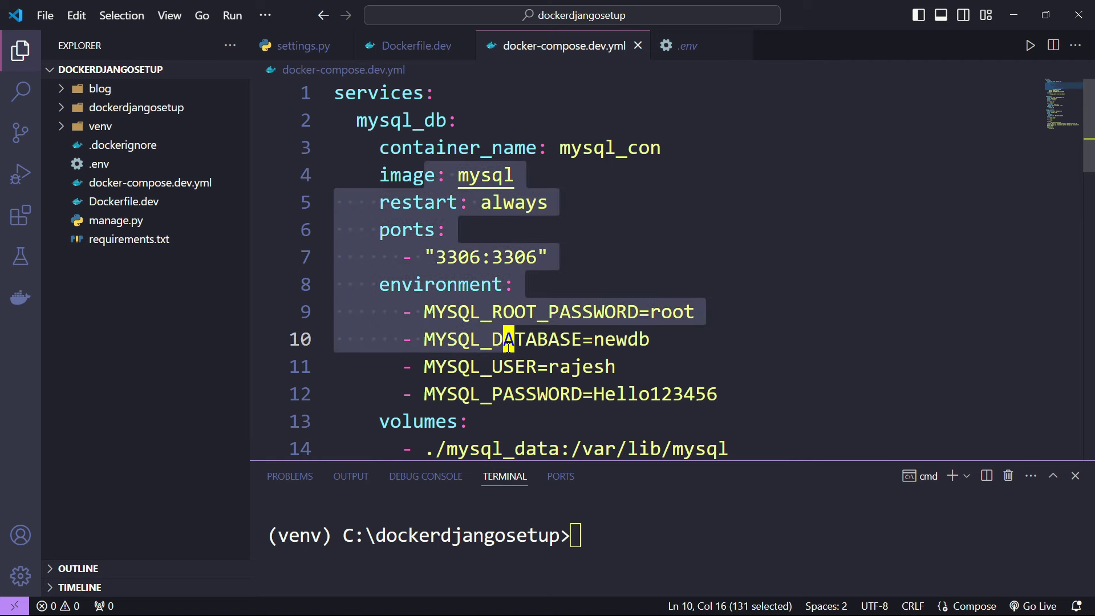
pyautogui.click(603, 254)
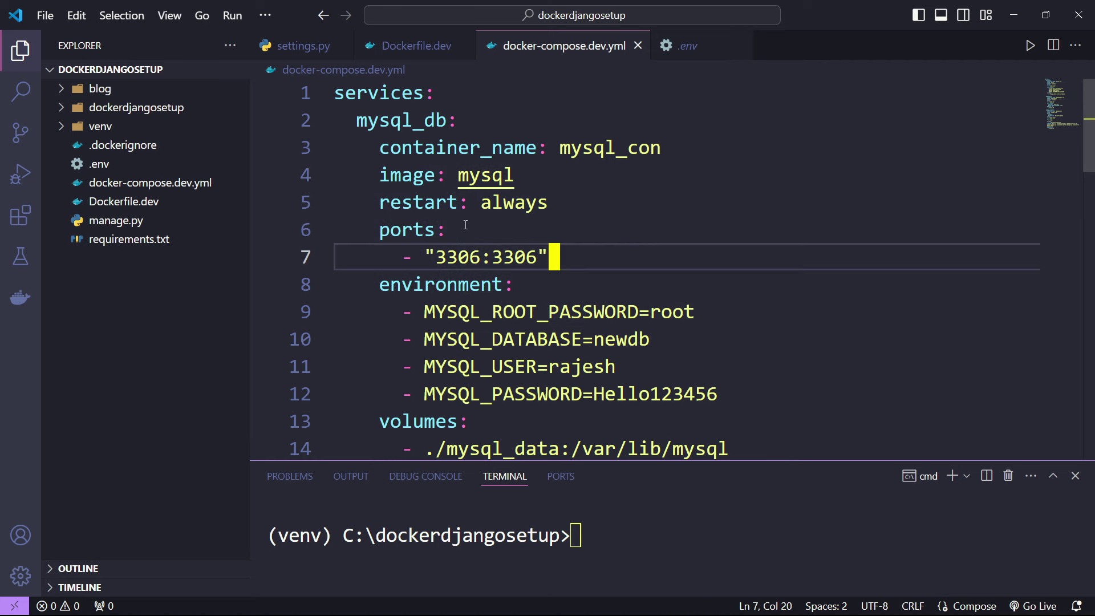
# - Select across the services, including django_project, then return to the 3306 port mapping line
pyautogui.moveTo(405, 132); pyautogui.dragTo(515, 394)
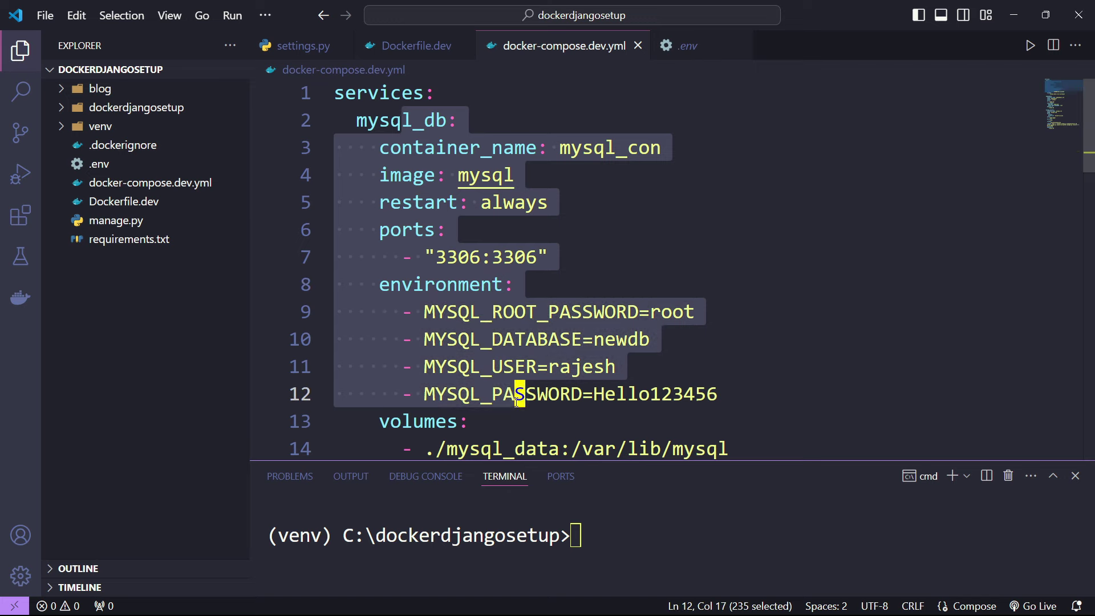
pyautogui.scroll(-3, 516, 402)
pyautogui.scroll(-10, 516, 402)
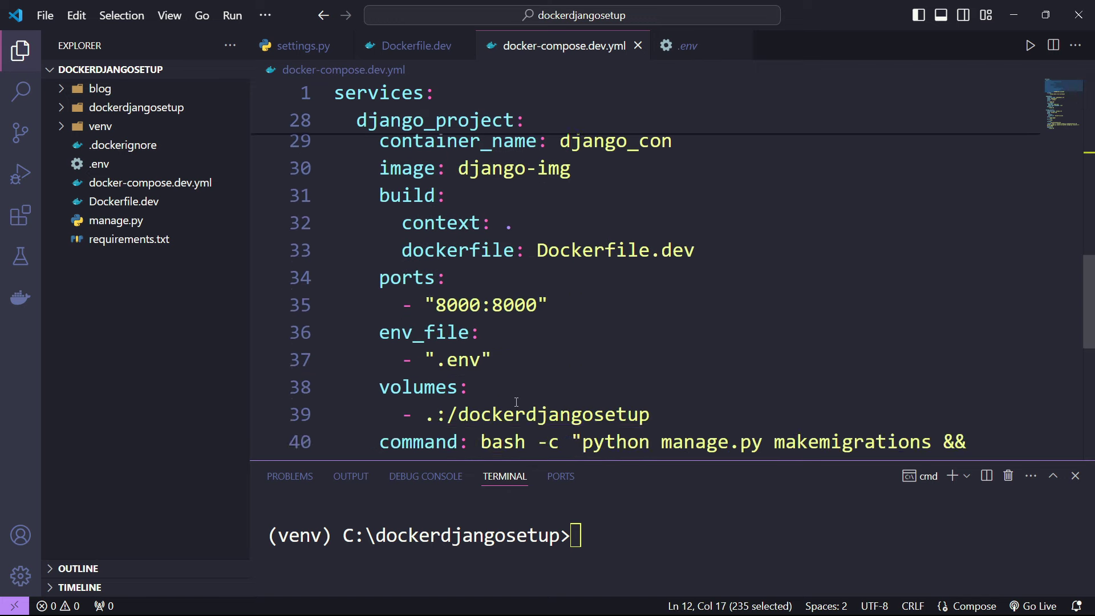
pyautogui.scroll(2, 516, 402)
pyautogui.scroll(5, 516, 402)
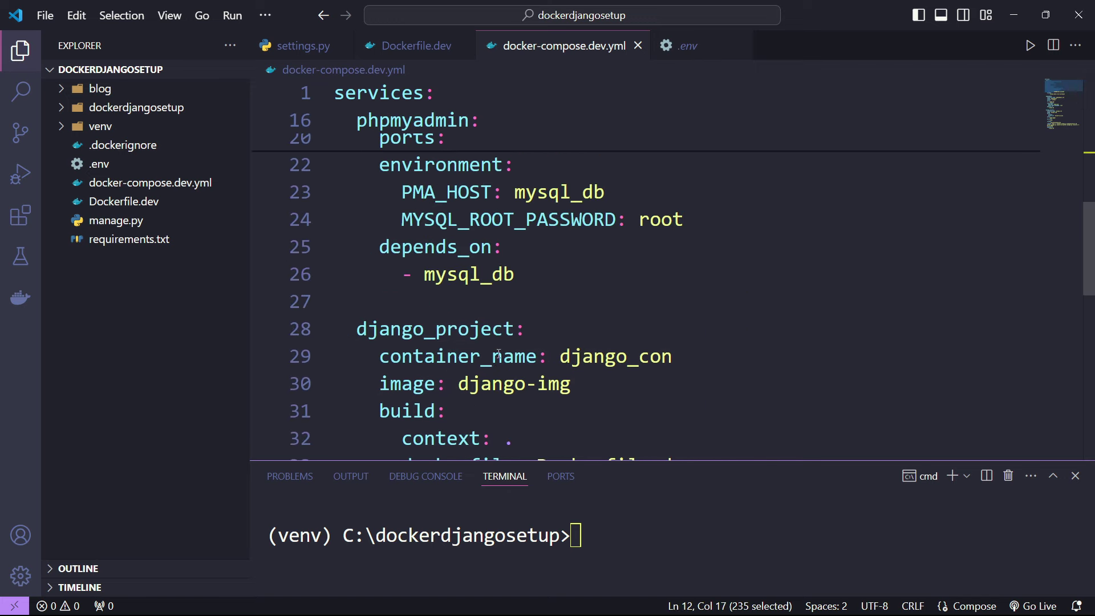
pyautogui.moveTo(556, 356); pyautogui.dragTo(452, 411)
pyautogui.click(640, 382)
pyautogui.scroll(7, 640, 382)
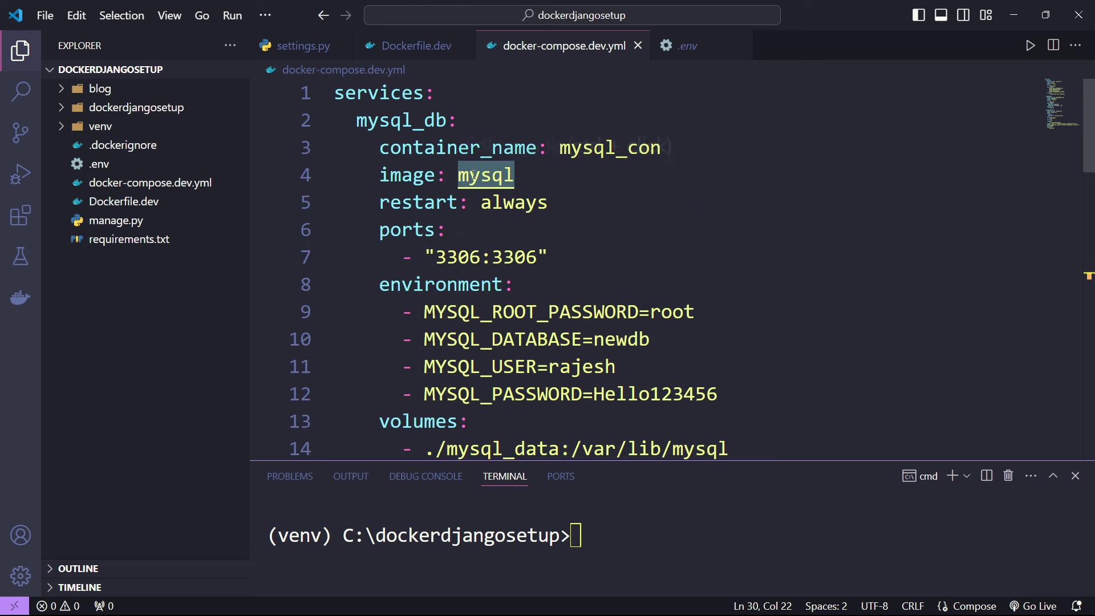
pyautogui.click(599, 245)
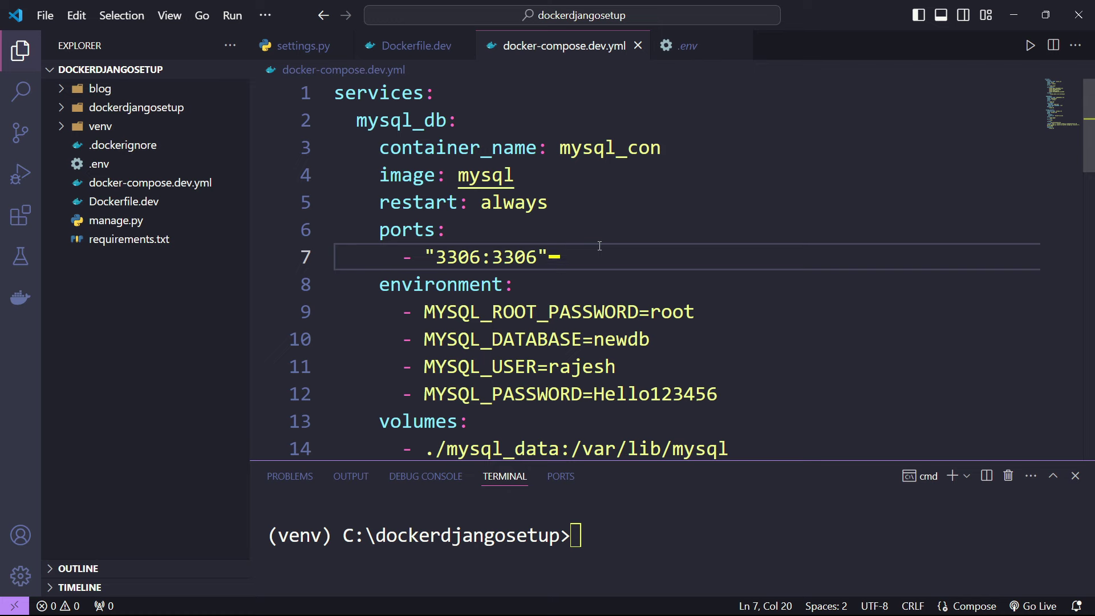
# - Close the .env and settings.py tabs, collapse dockerdjangosetup, and enlarge the terminal panel
pyautogui.click(690, 46)
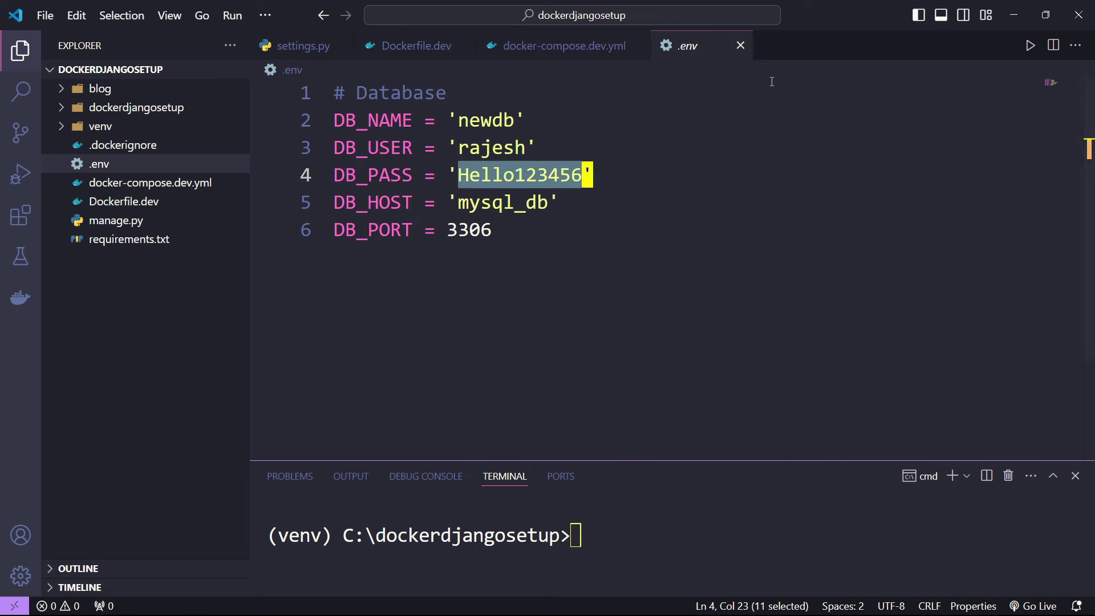
pyautogui.click(740, 46)
pyautogui.click(302, 46)
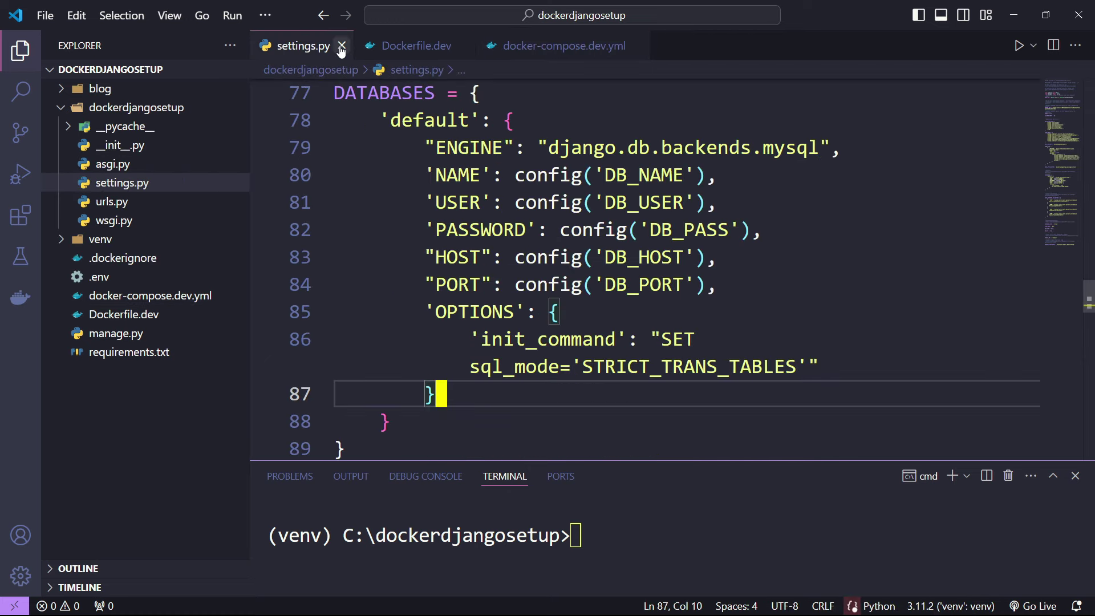
pyautogui.click(341, 46)
pyautogui.click(126, 107)
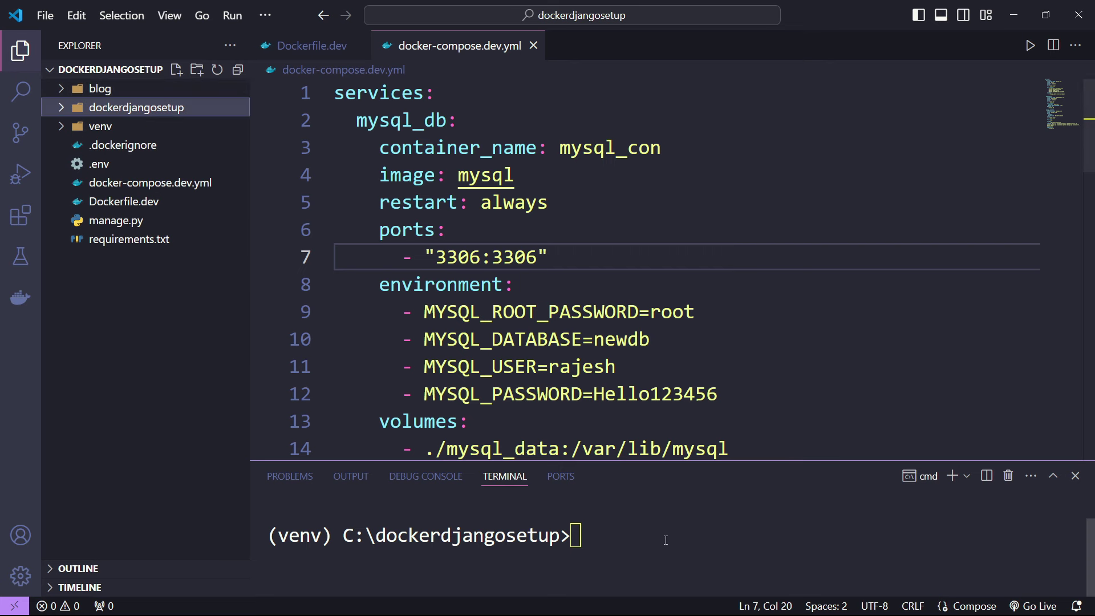
pyautogui.click(587, 533)
pyautogui.moveTo(640, 461); pyautogui.dragTo(640, 194)
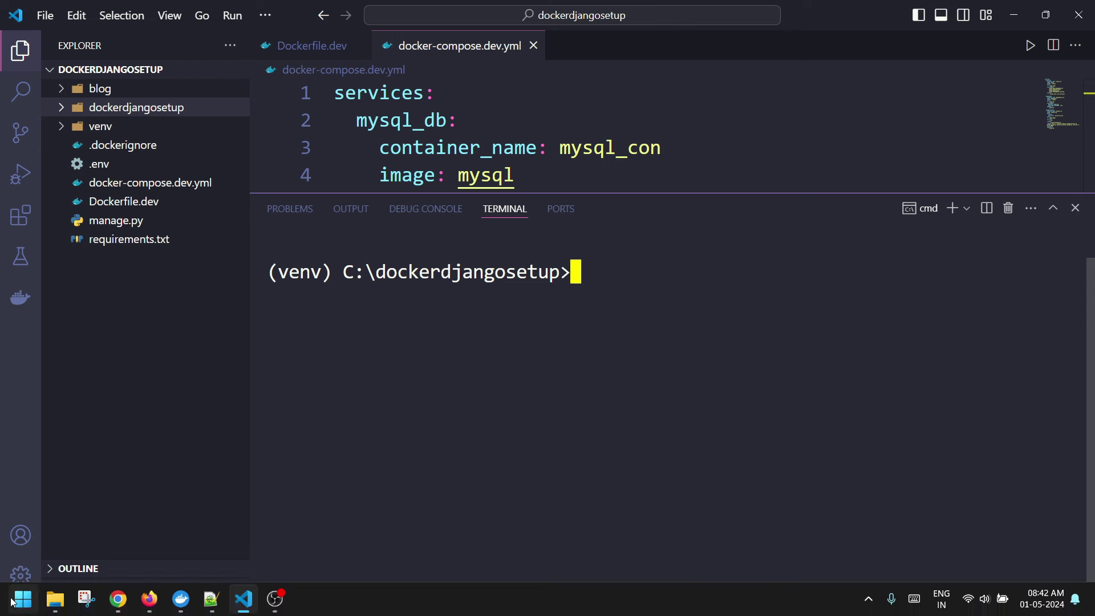
# - Launch Docker Desktop from the Start menu and restart it via the engine menu
pyautogui.click(23, 599)
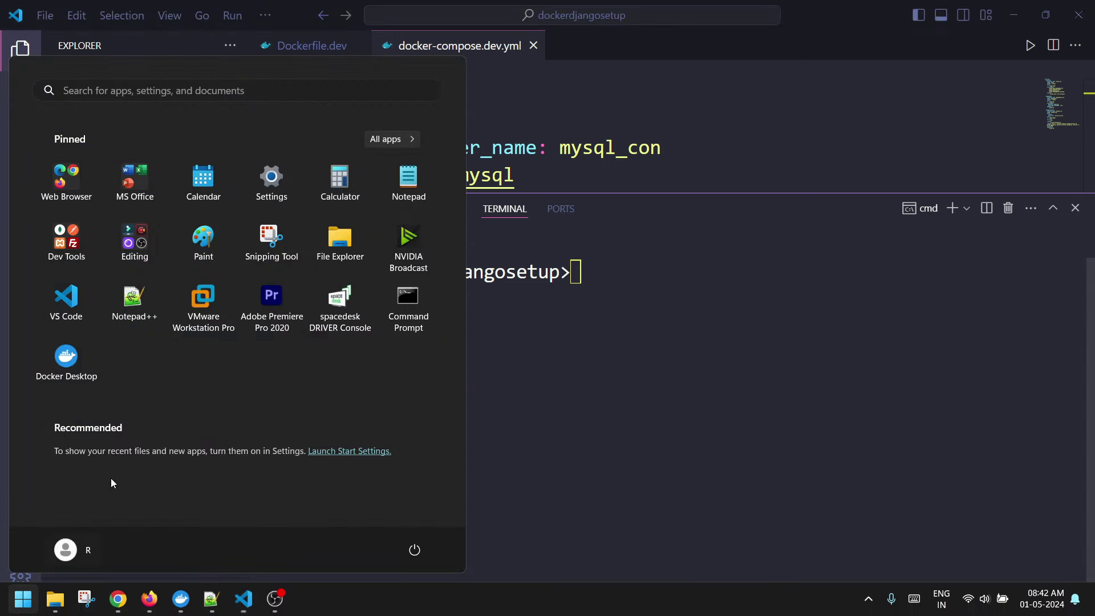
pyautogui.click(82, 374)
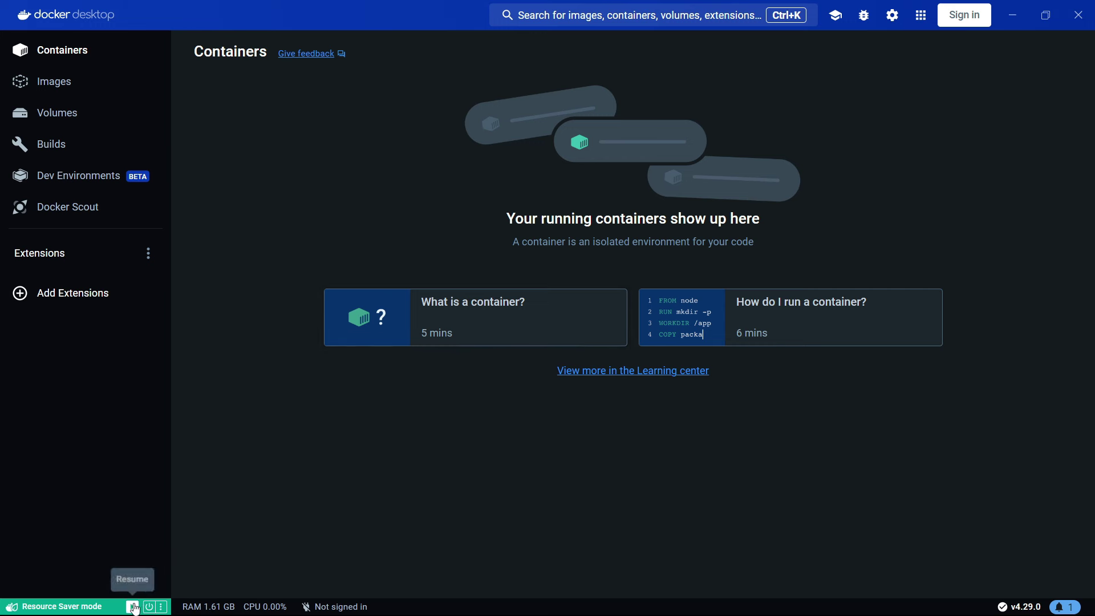
pyautogui.click(162, 606)
pyautogui.click(196, 578)
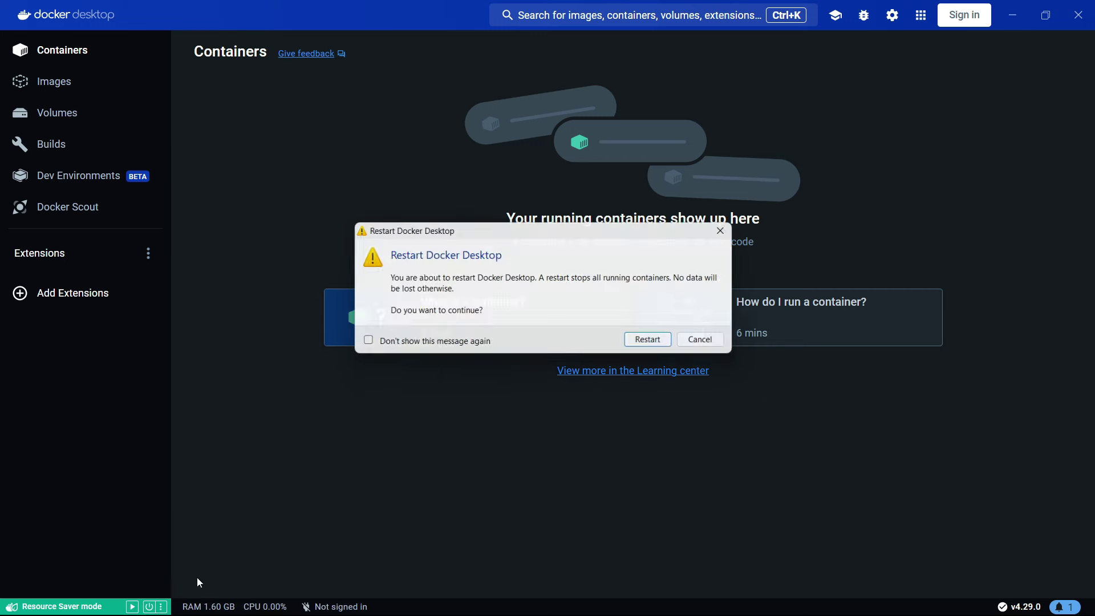
pyautogui.click(647, 342)
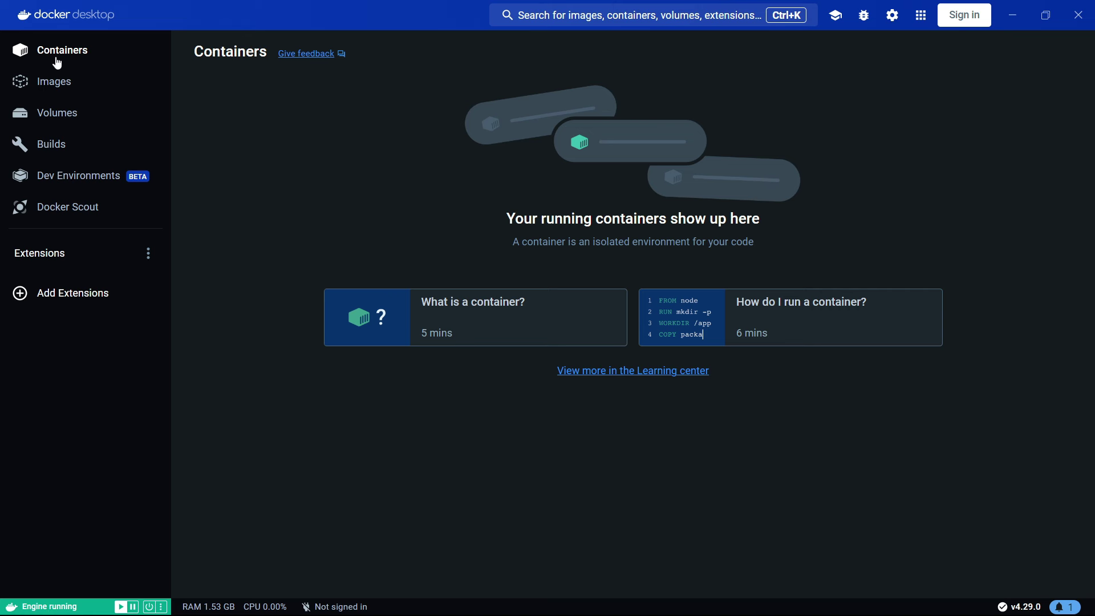
# - Browse the Images, Volumes, Builds, Dev Environments and Containers pages, then return to VS Code
pyautogui.click(69, 85)
pyautogui.click(76, 115)
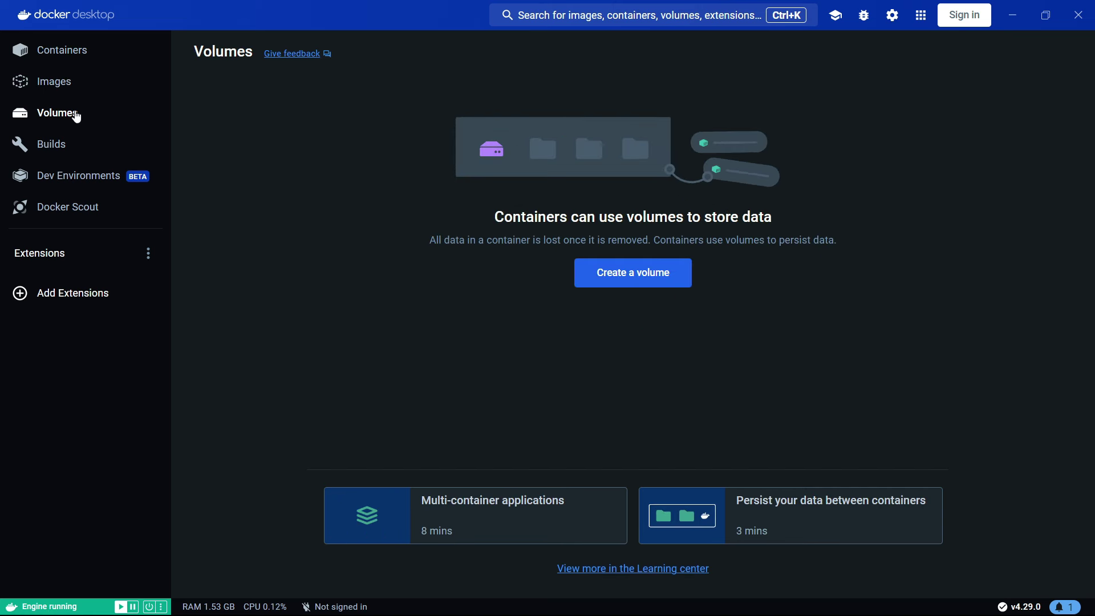
pyautogui.click(54, 147)
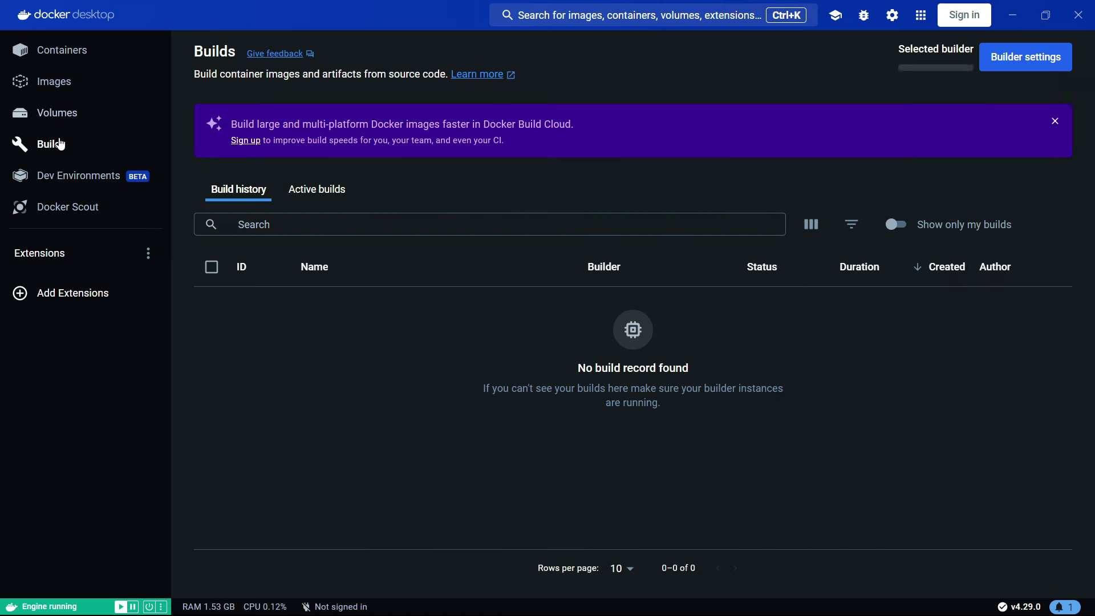
pyautogui.click(78, 176)
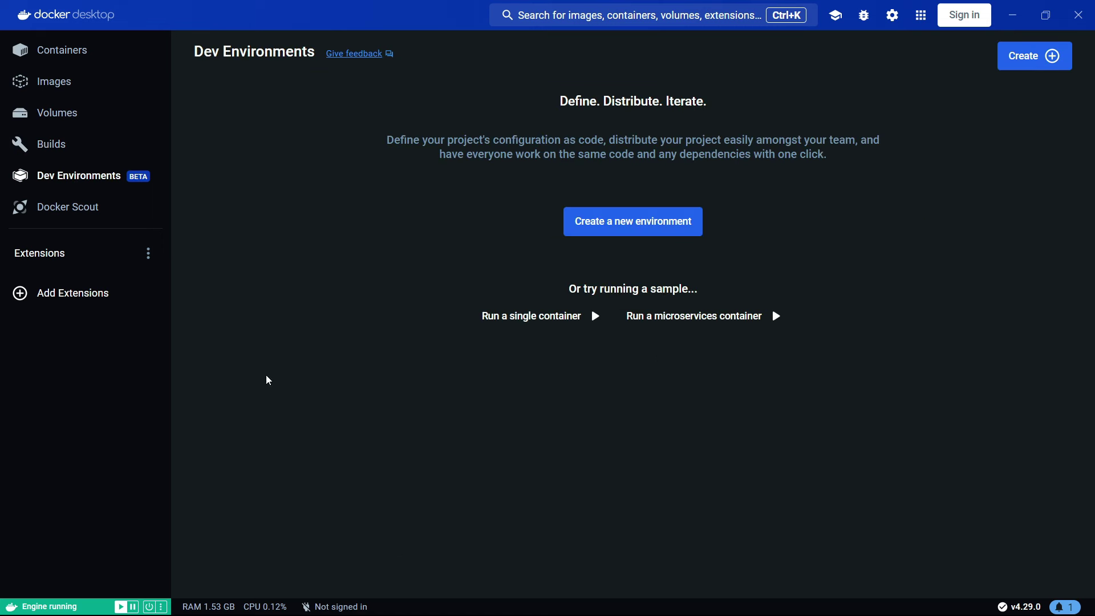
pyautogui.click(70, 55)
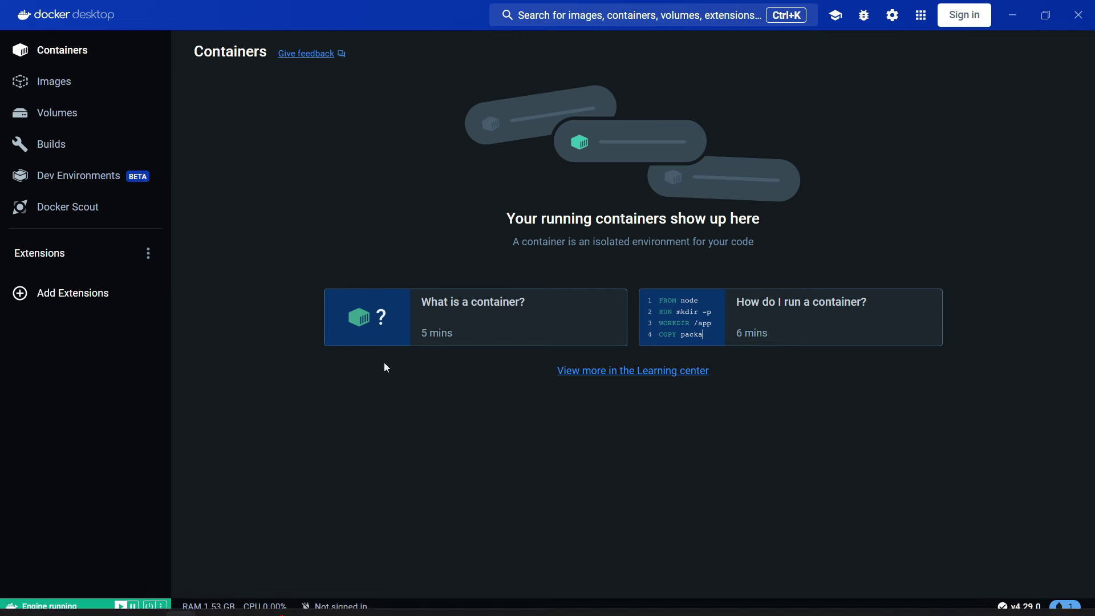
pyautogui.click(240, 604)
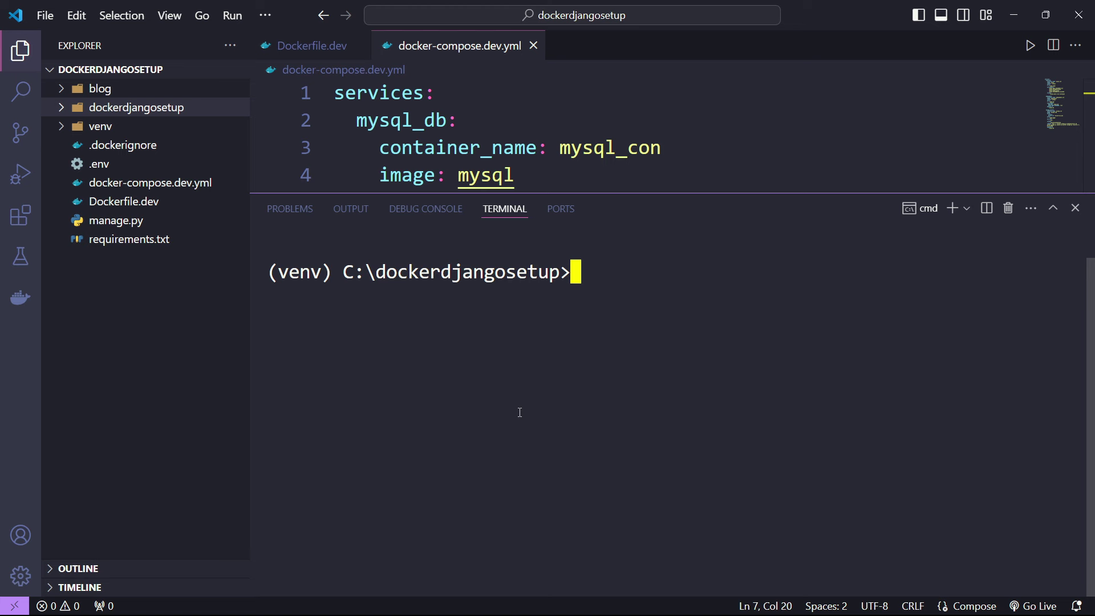
# - Run 'docker compose -f docker-compose.dev.yml up -d' in the terminal with the Explorer hidden
pyautogui.write('docker')
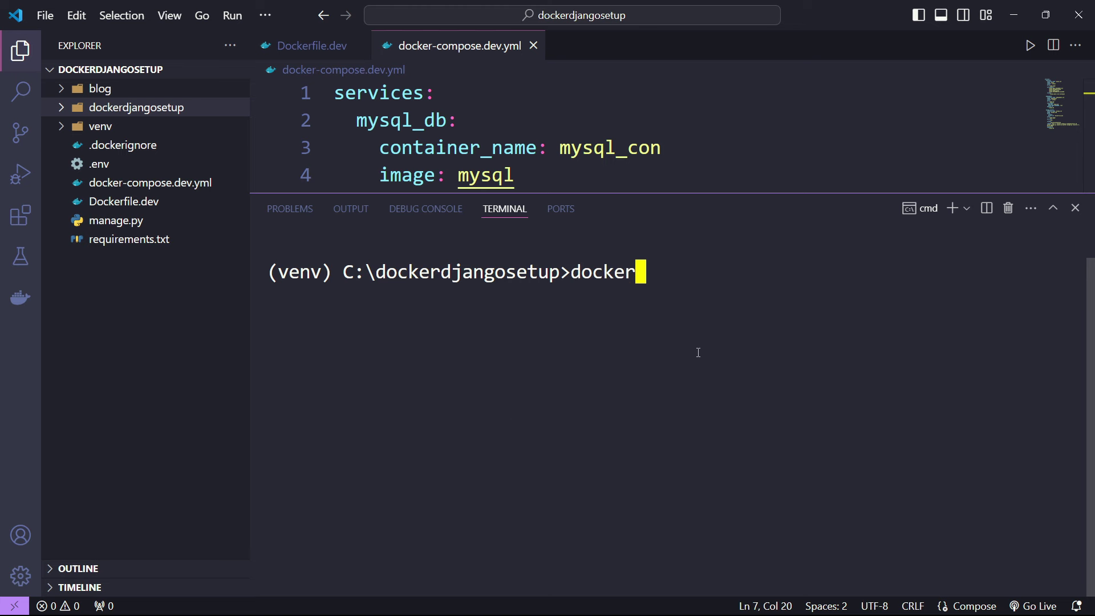
pyautogui.write(' composer')
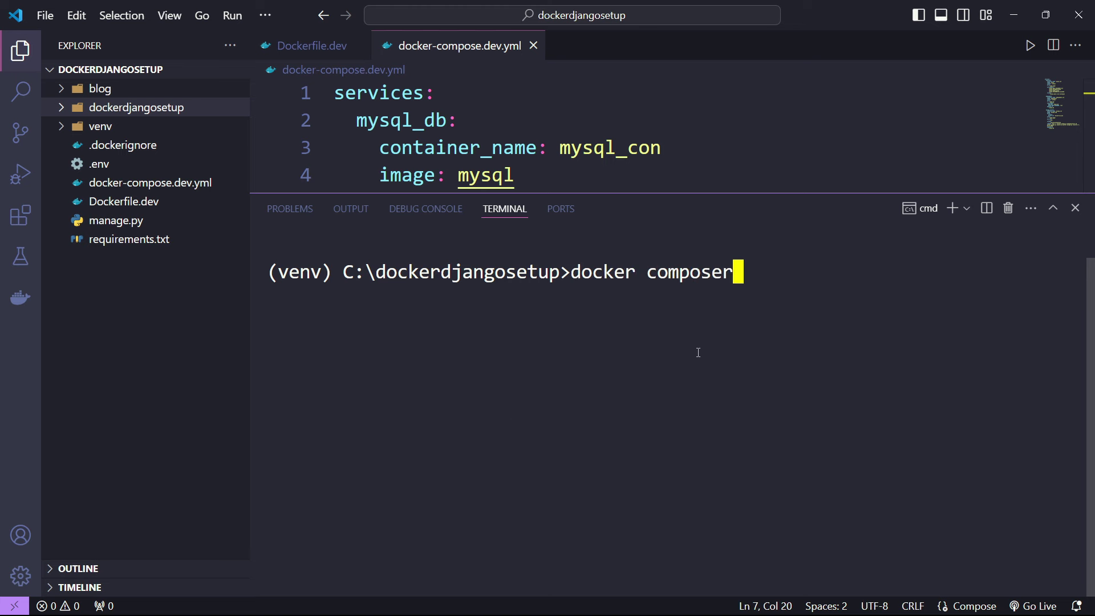
pyautogui.press('BackSpace')
pyautogui.write('-f ')
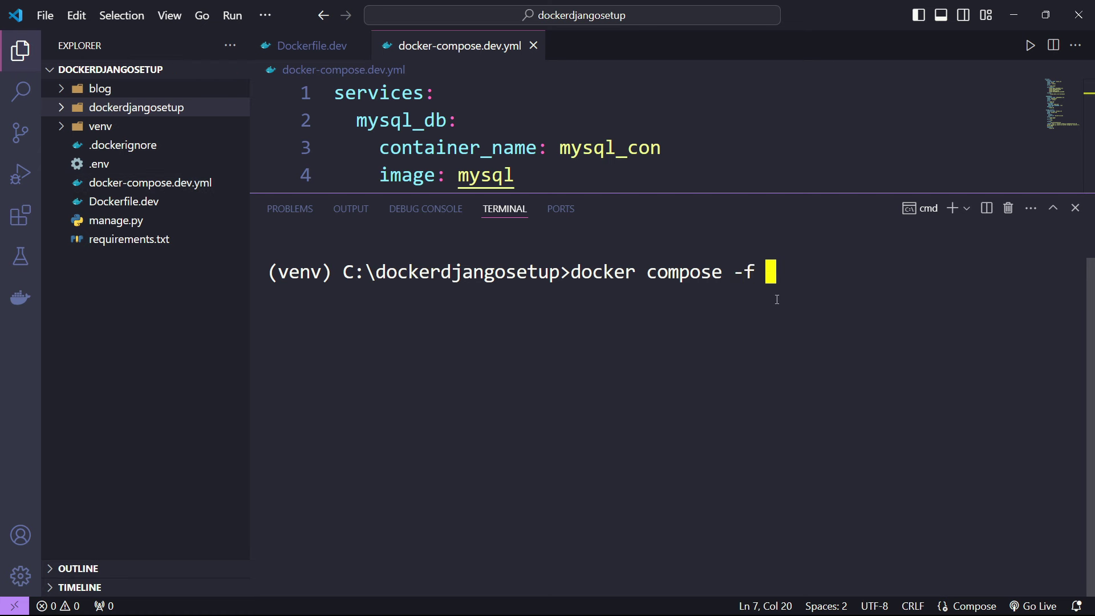
pyautogui.write('docker-compo')
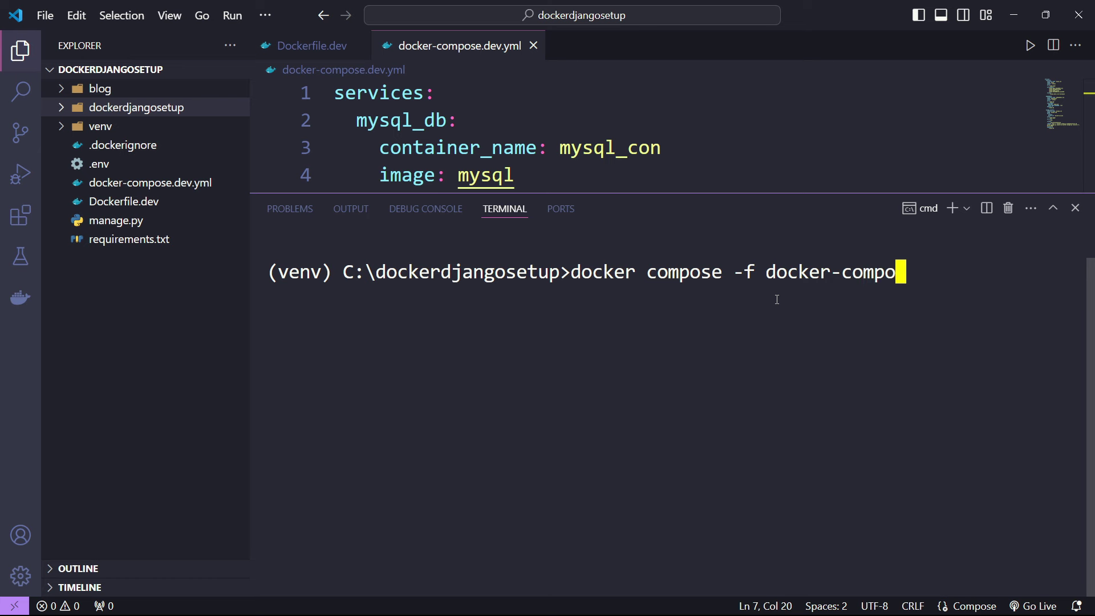
pyautogui.write('se.dev.')
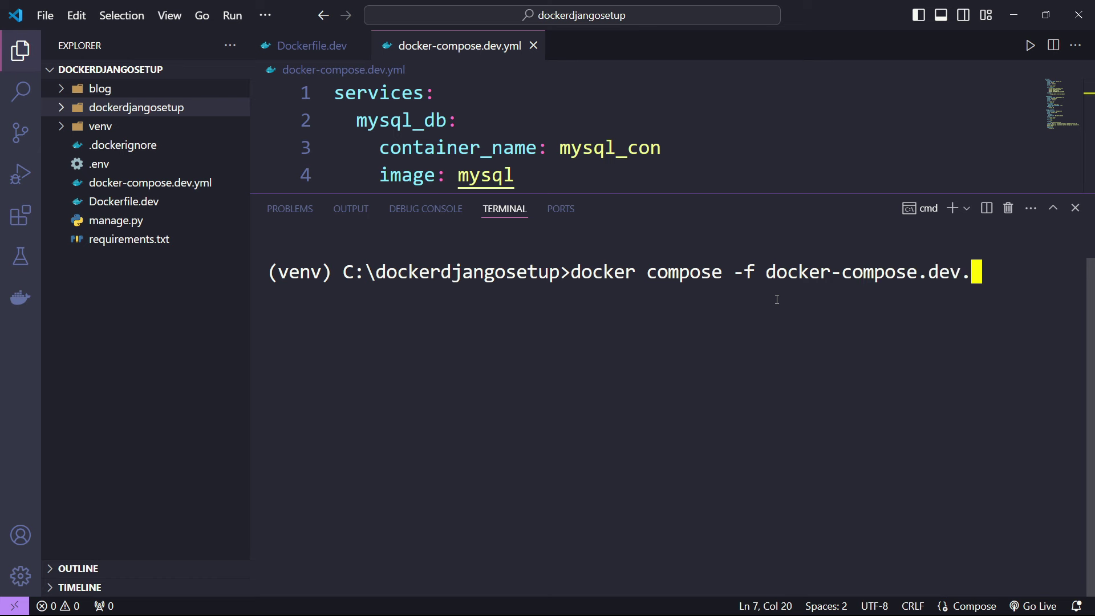
pyautogui.write('ym;')
pyautogui.press('BackSpace')
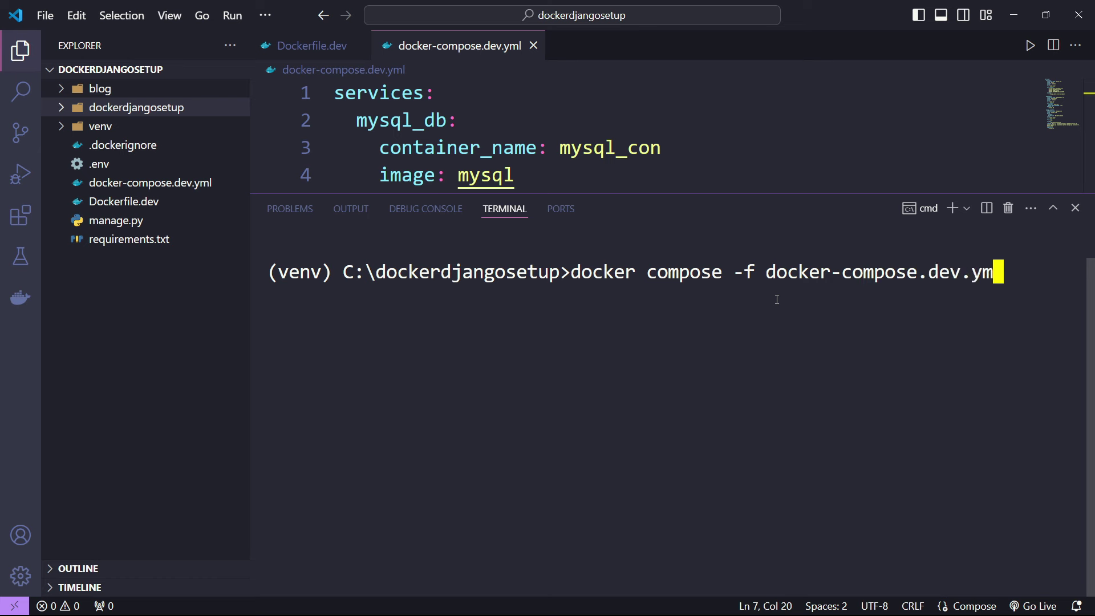
pyautogui.write('l up -d')
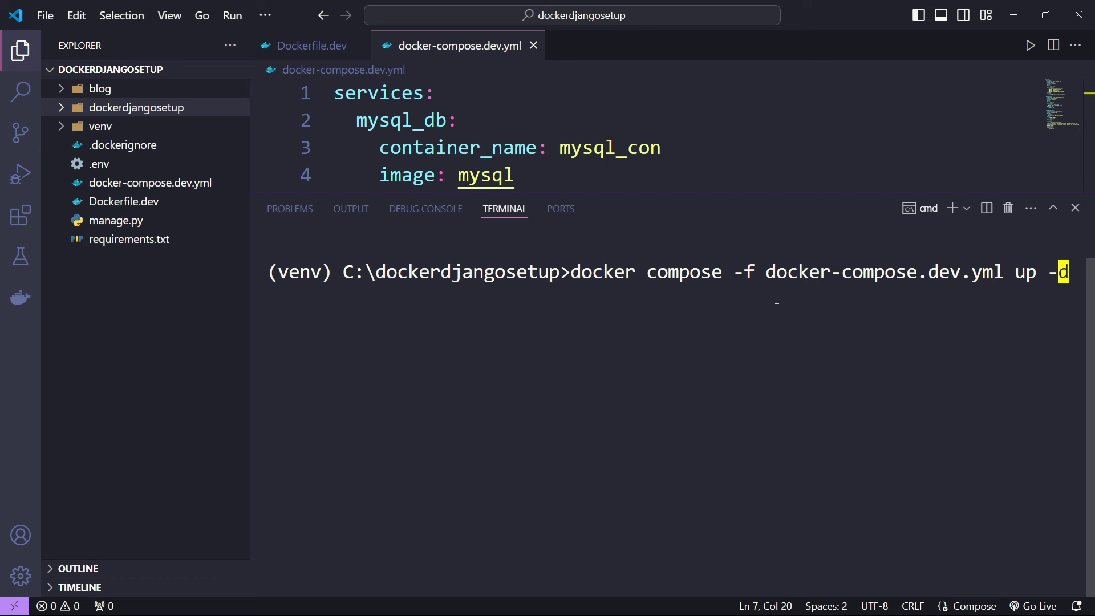
pyautogui.click(21, 50)
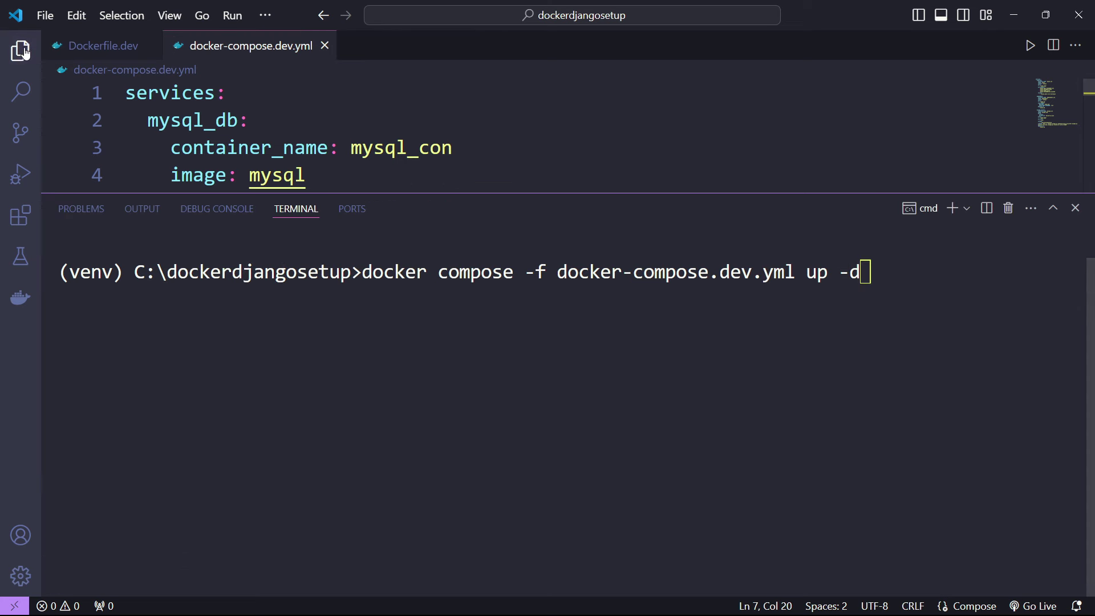
pyautogui.click(908, 283)
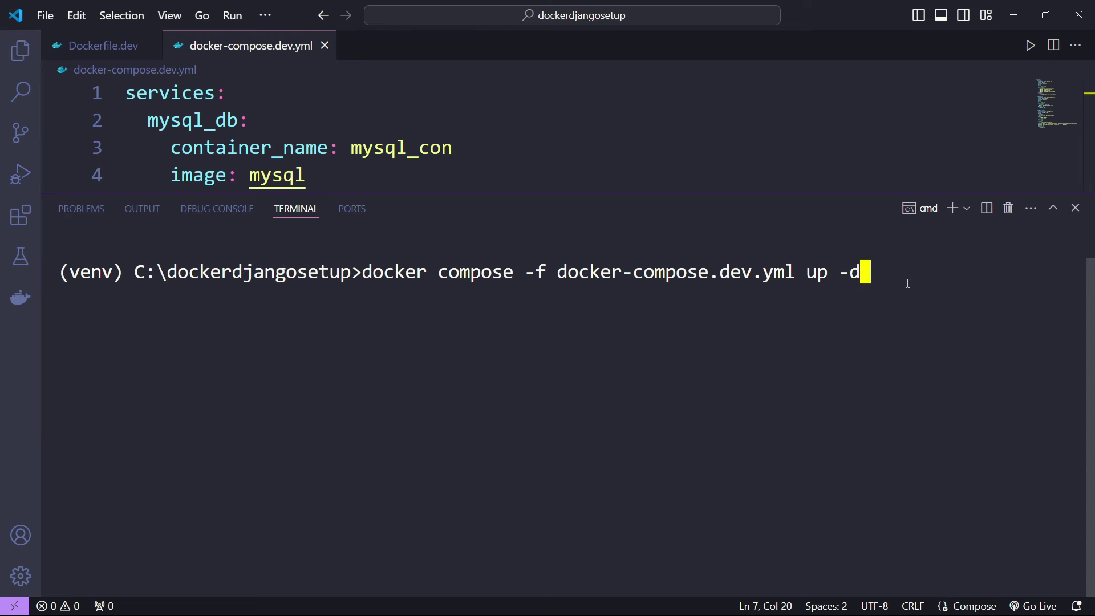
pyautogui.press('Return')
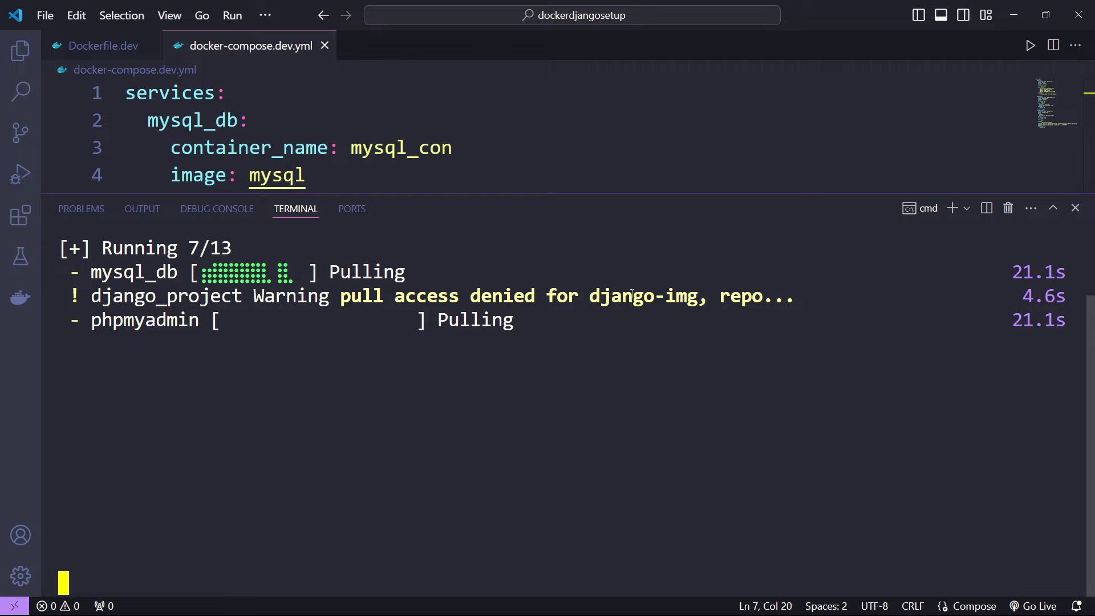
# - Check pull progress, browse the phpmyadmin image's Tags list on Docker Hub, and return to VS Code
pyautogui.click(158, 600)
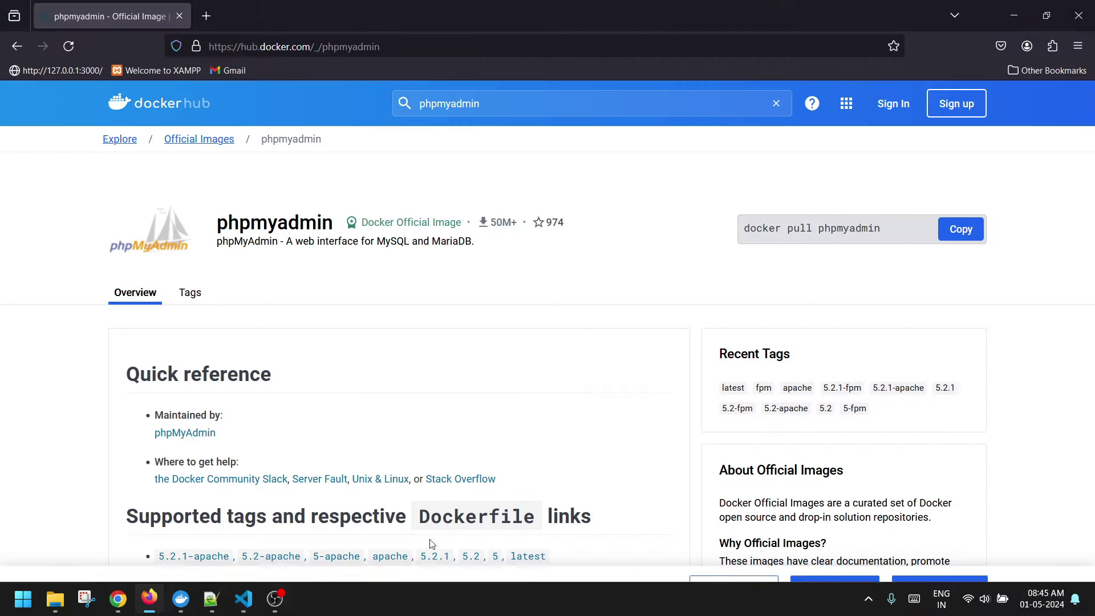
pyautogui.click(1013, 23)
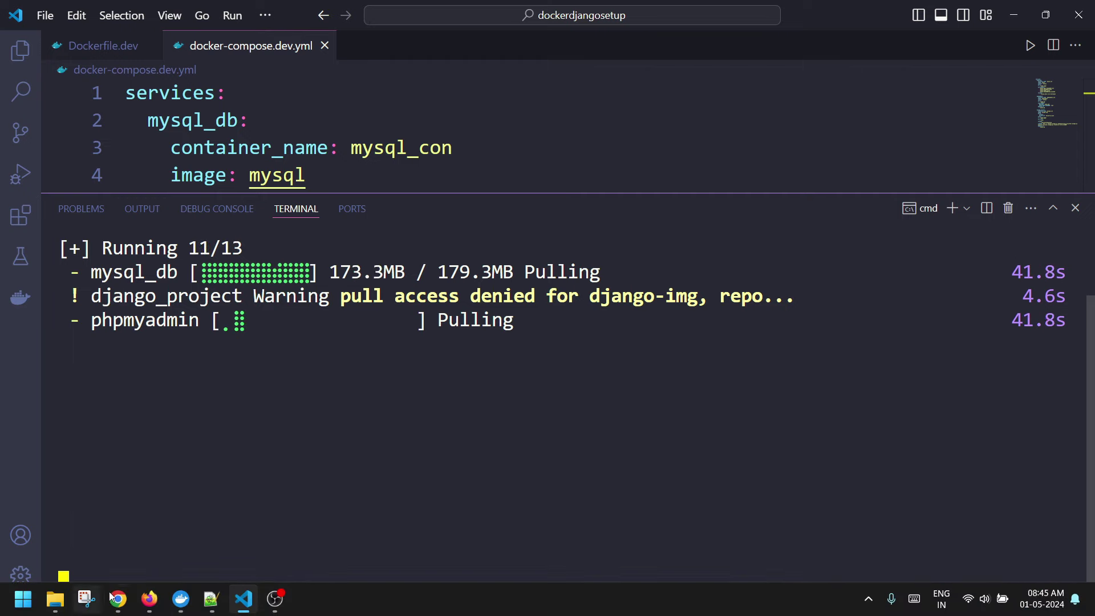
pyautogui.click(150, 598)
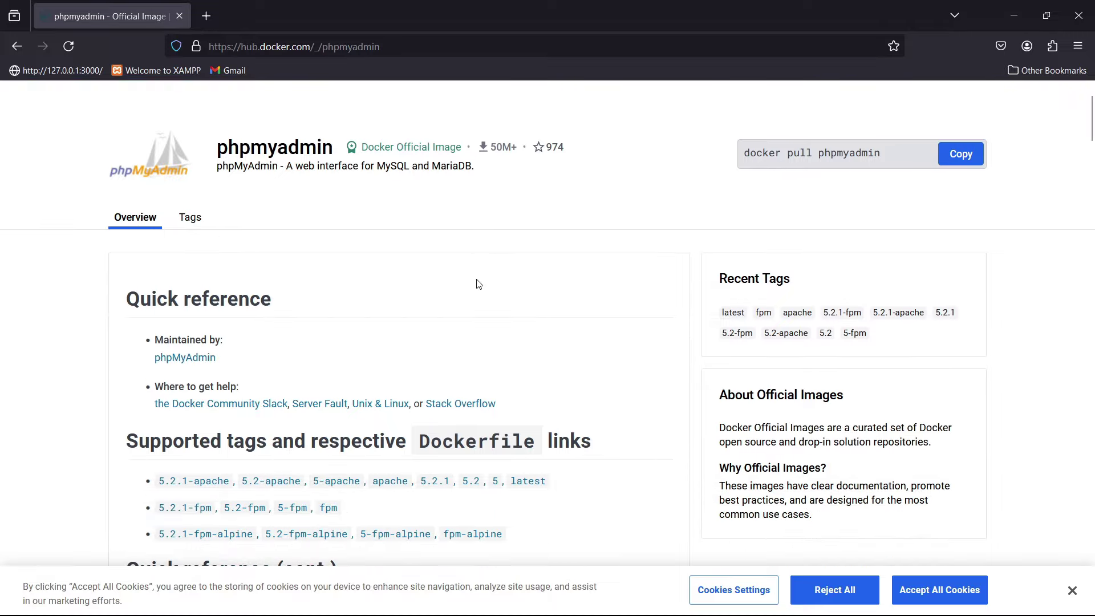
pyautogui.click(193, 217)
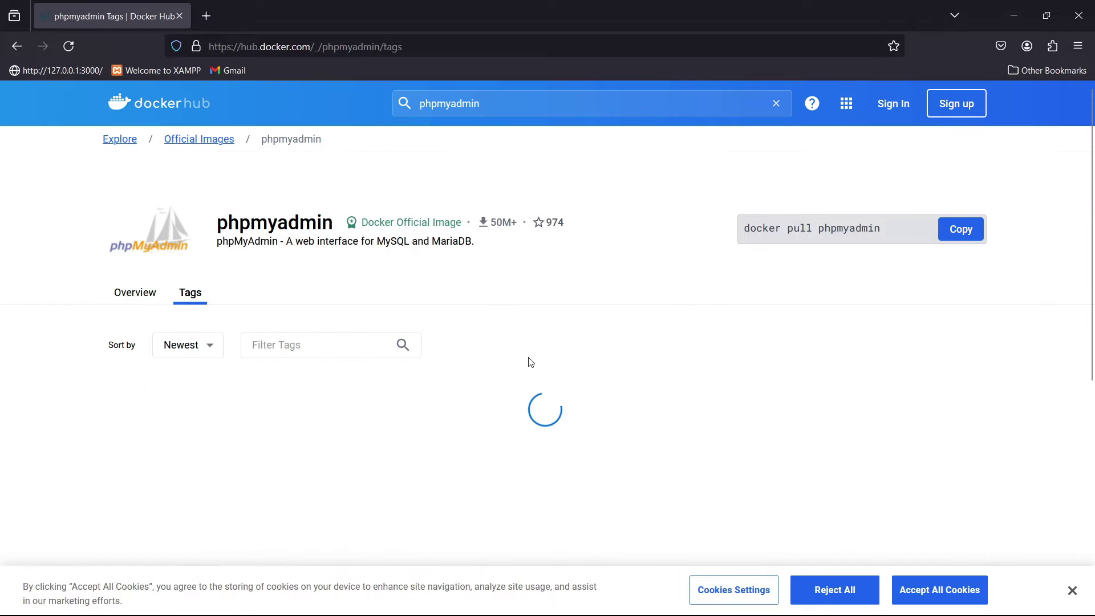
pyautogui.scroll(-4, 528, 362)
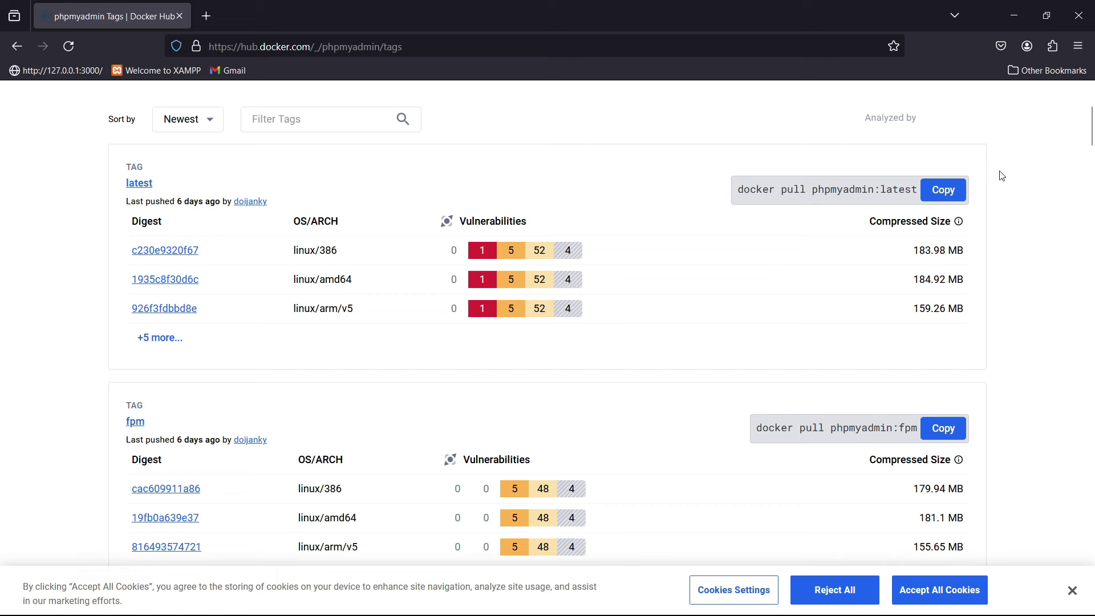
pyautogui.click(1022, 23)
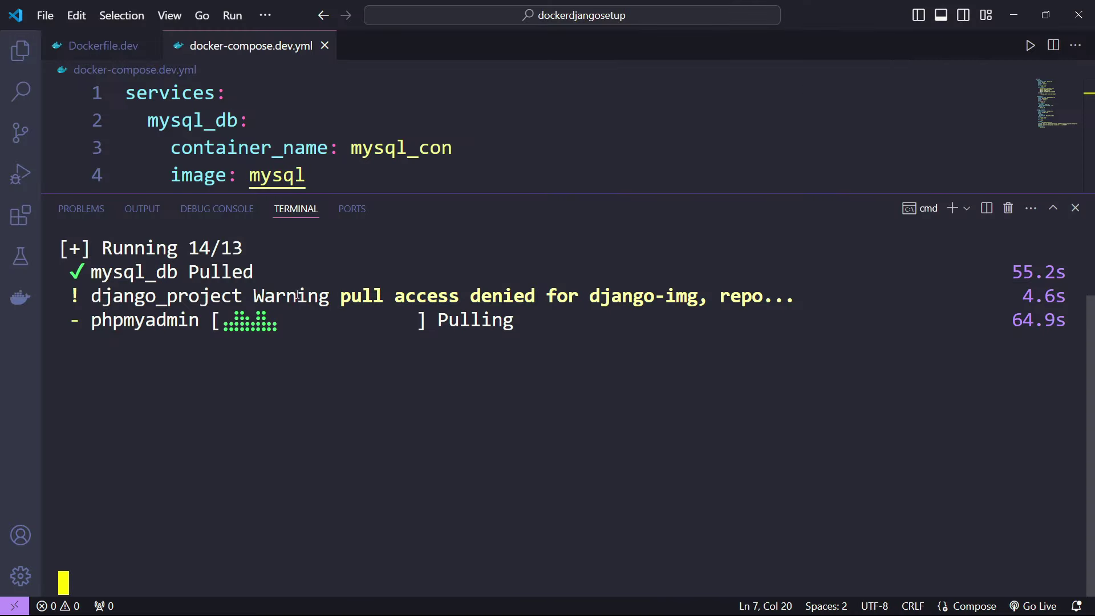
# - Check the compose output in VS Code and confirm Docker Desktop's Images list shows mysql and phpmyadmin (561.91 MB), both latest
pyautogui.click(181, 598)
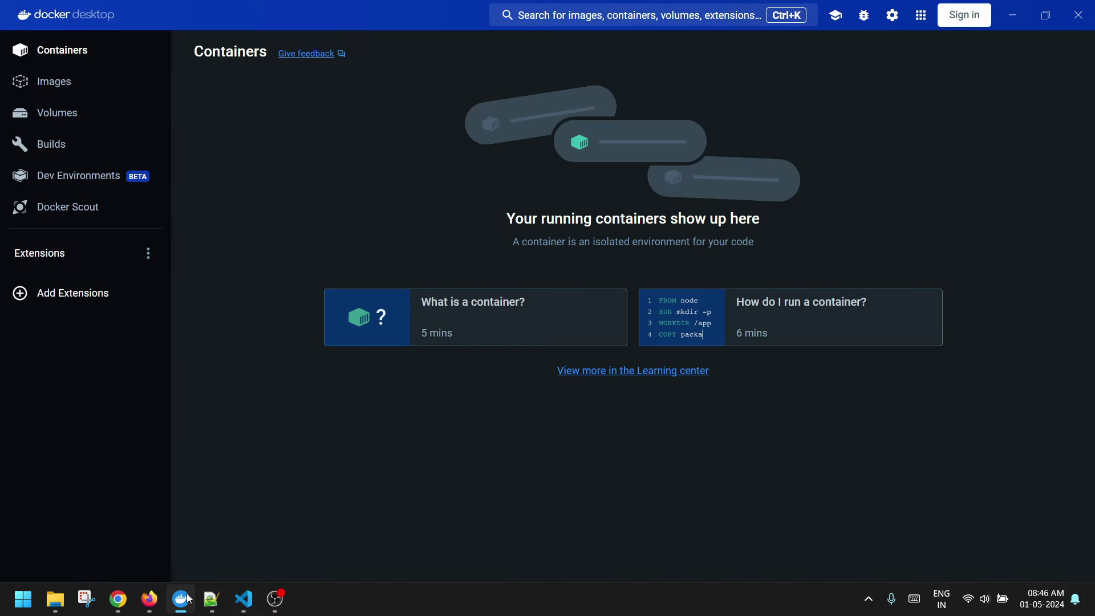
pyautogui.click(57, 81)
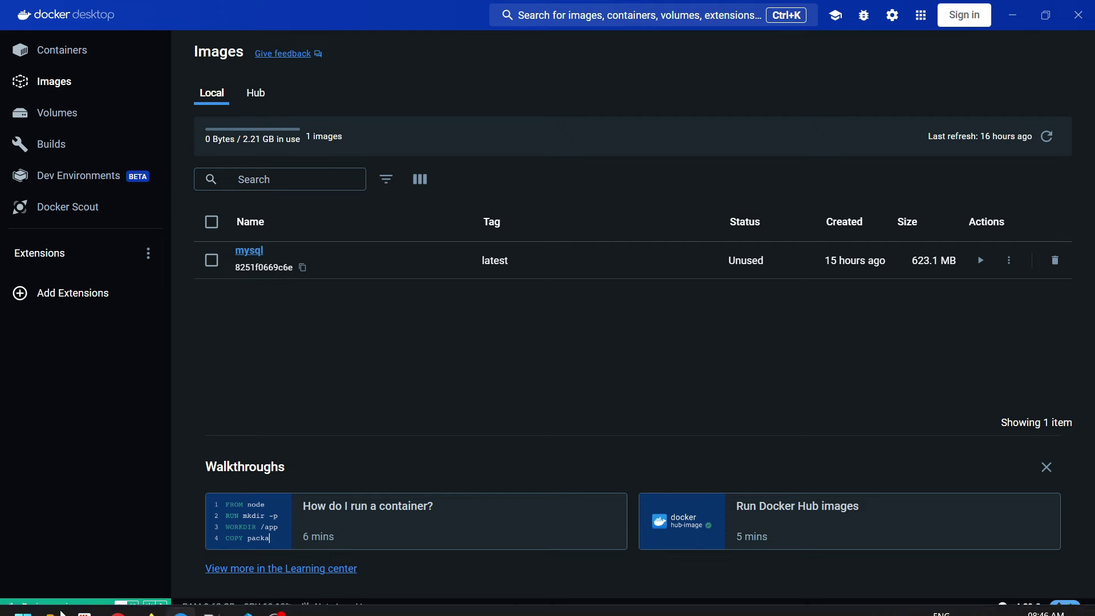
pyautogui.moveTo(118, 598)
pyautogui.click(244, 599)
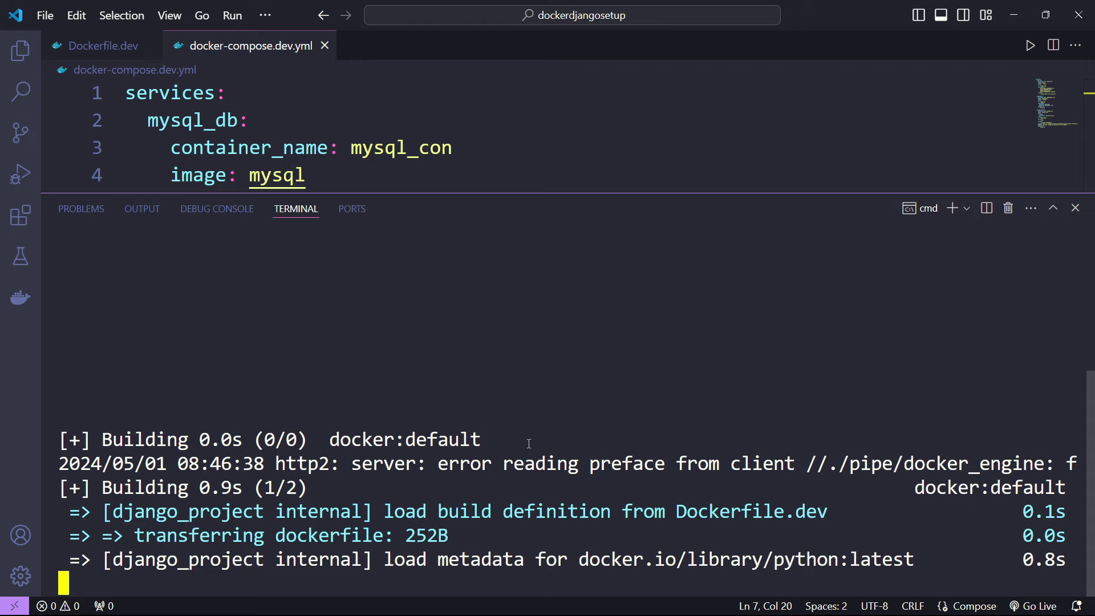
pyautogui.click(183, 601)
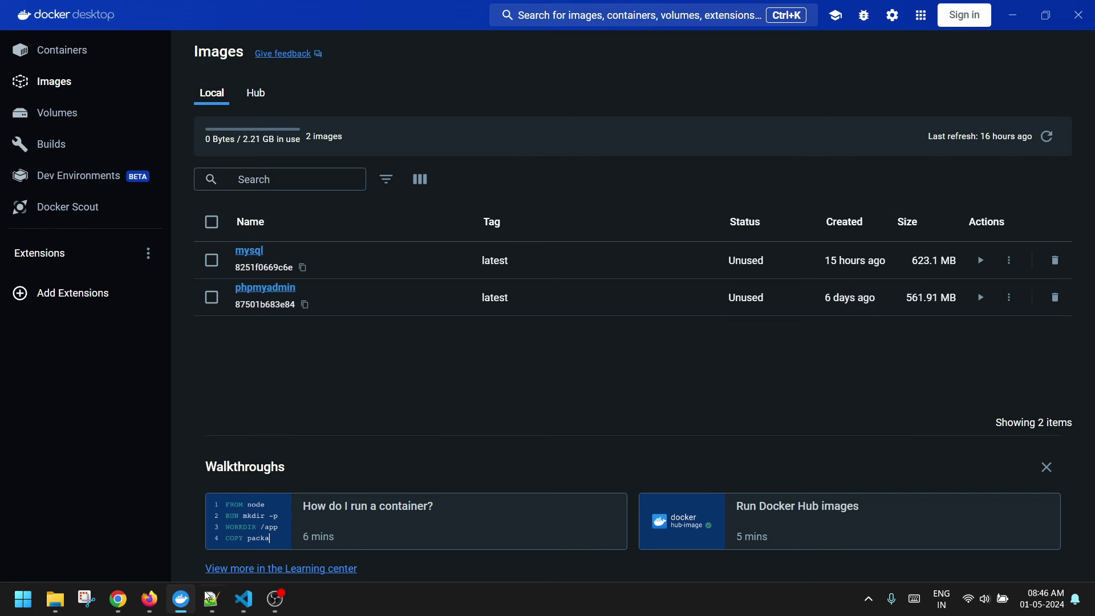
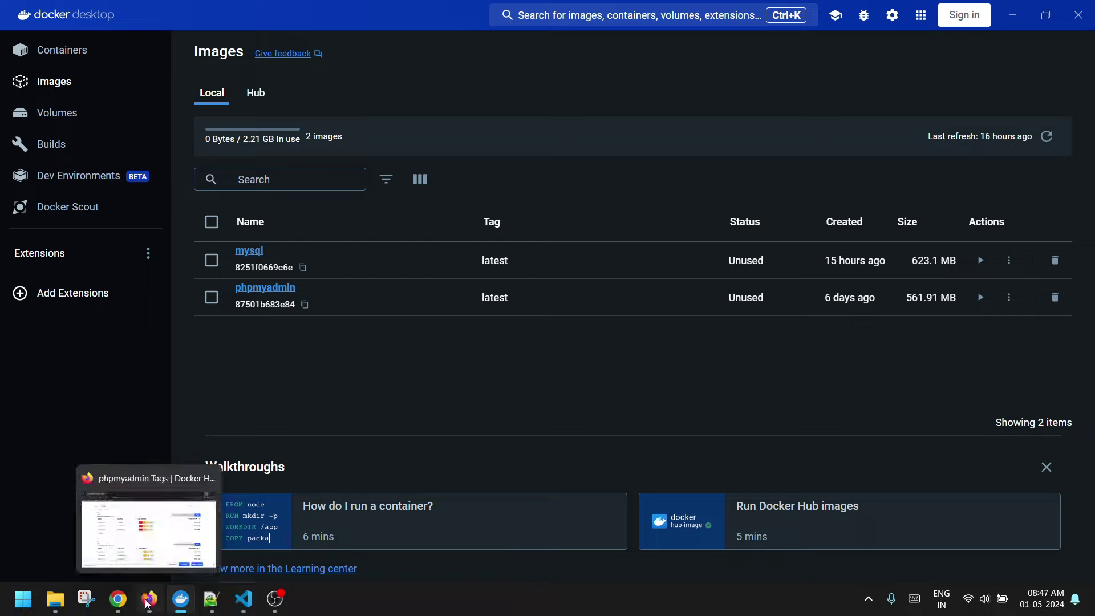
# - Switch from Docker Desktop to VS Code to view the finished compose build output
pyautogui.click(237, 605)
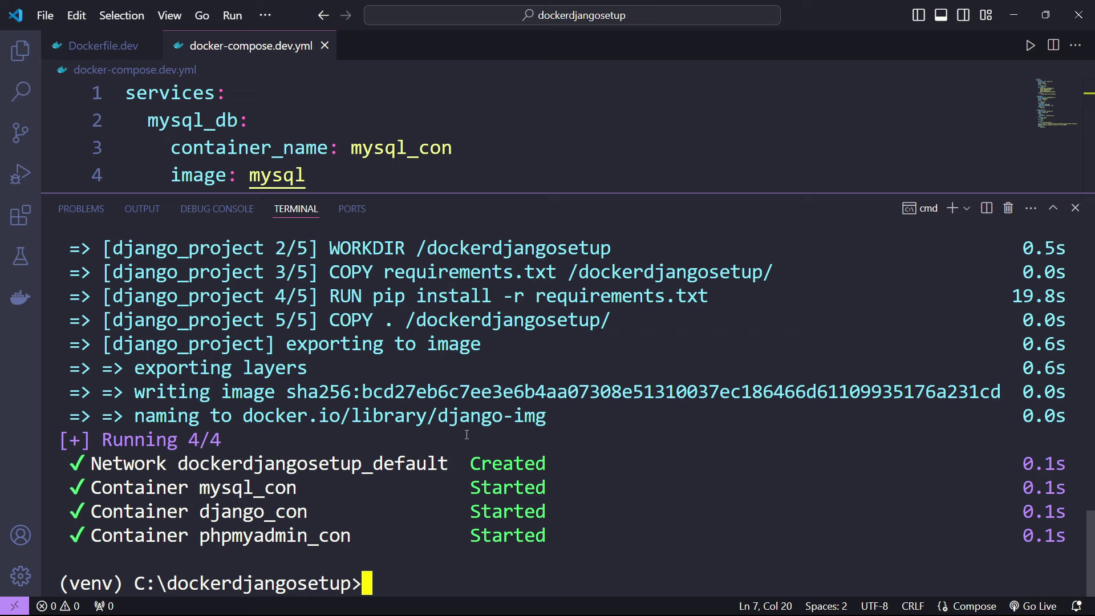
pyautogui.scroll(15, 467, 434)
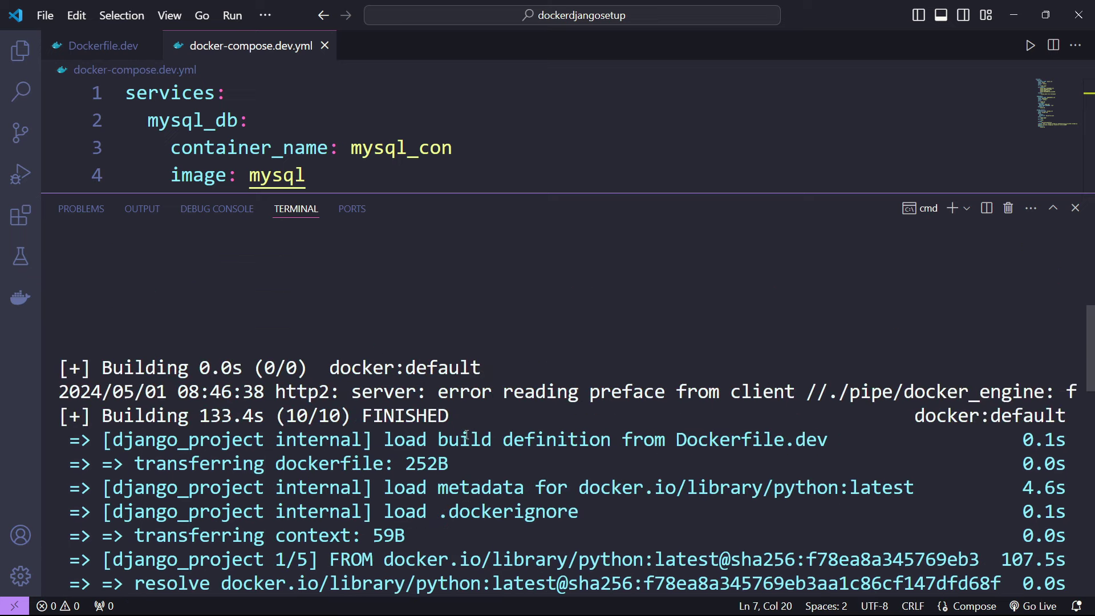
pyautogui.scroll(5, 466, 435)
pyautogui.scroll(-5, 288, 376)
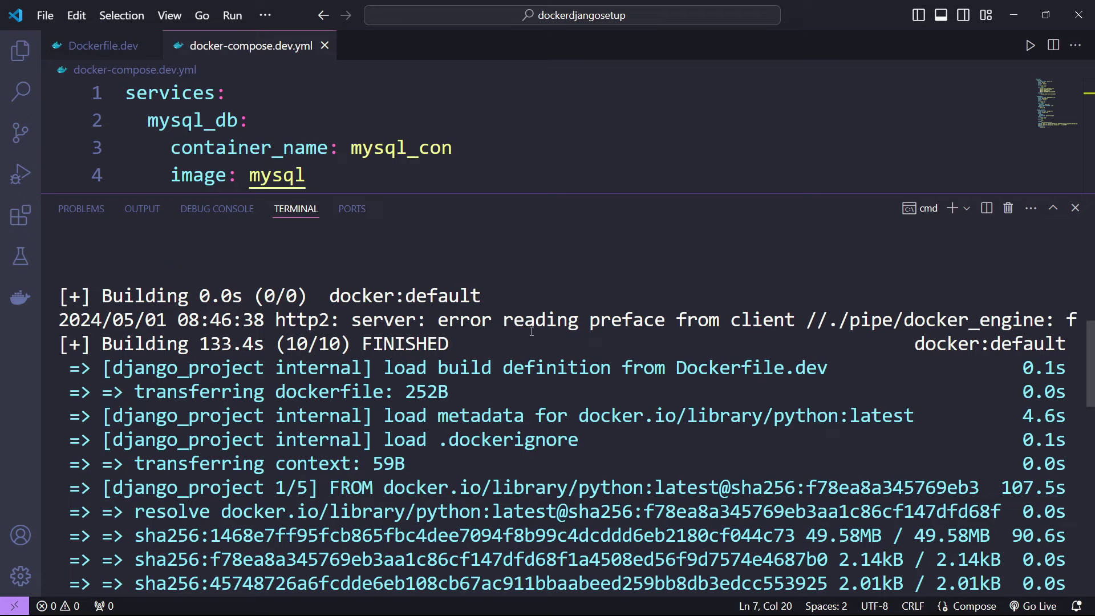
pyautogui.scroll(-2, 454, 347)
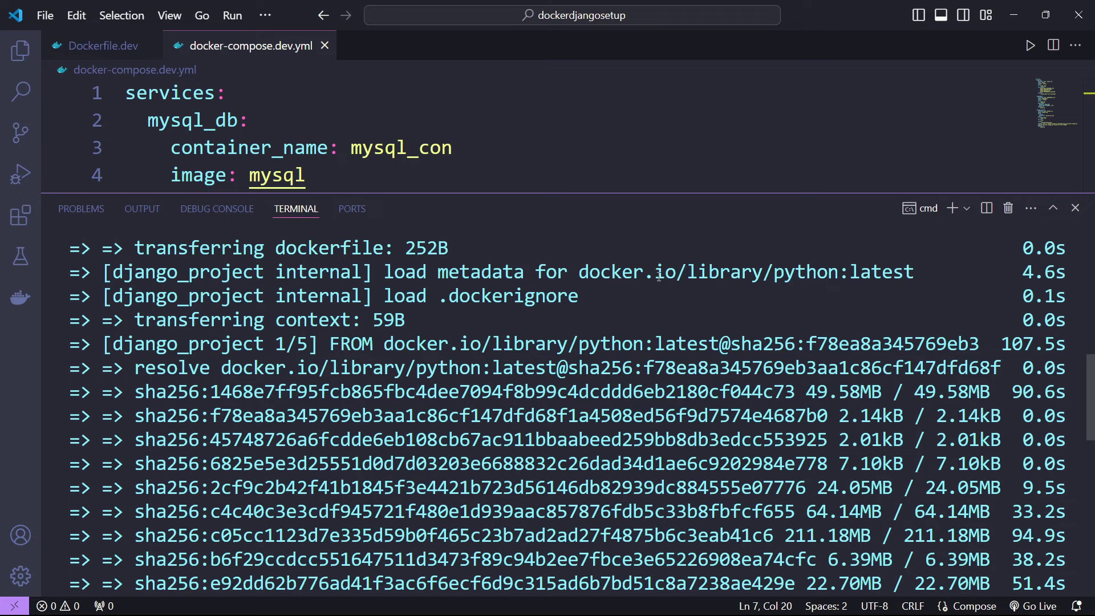
pyautogui.moveTo(806, 273); pyautogui.dragTo(881, 276)
pyautogui.moveTo(426, 290); pyautogui.dragTo(723, 449)
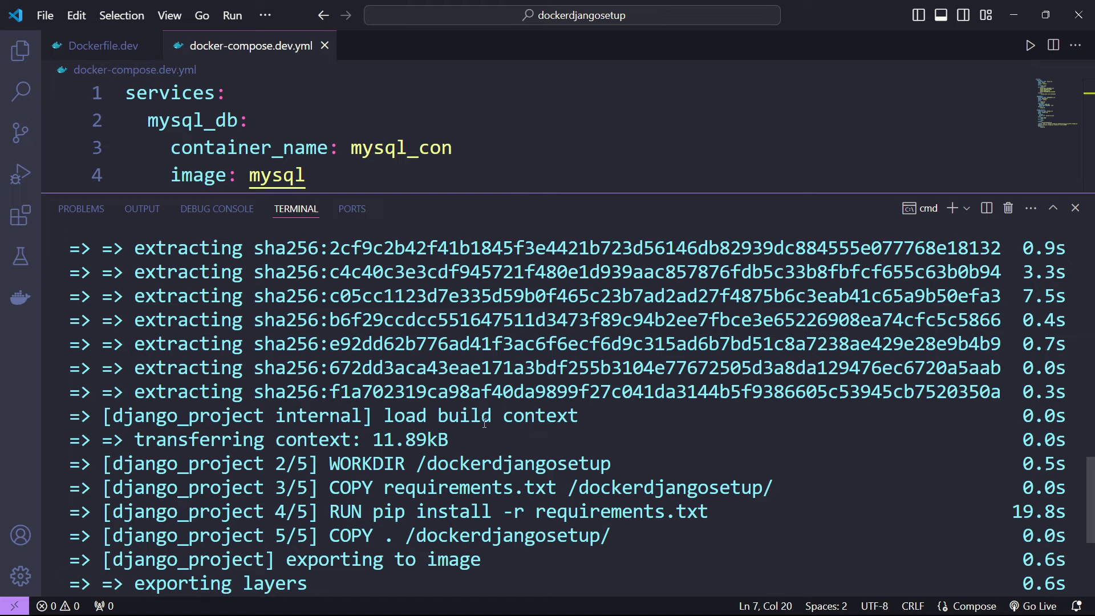
pyautogui.moveTo(482, 423); pyautogui.dragTo(525, 422)
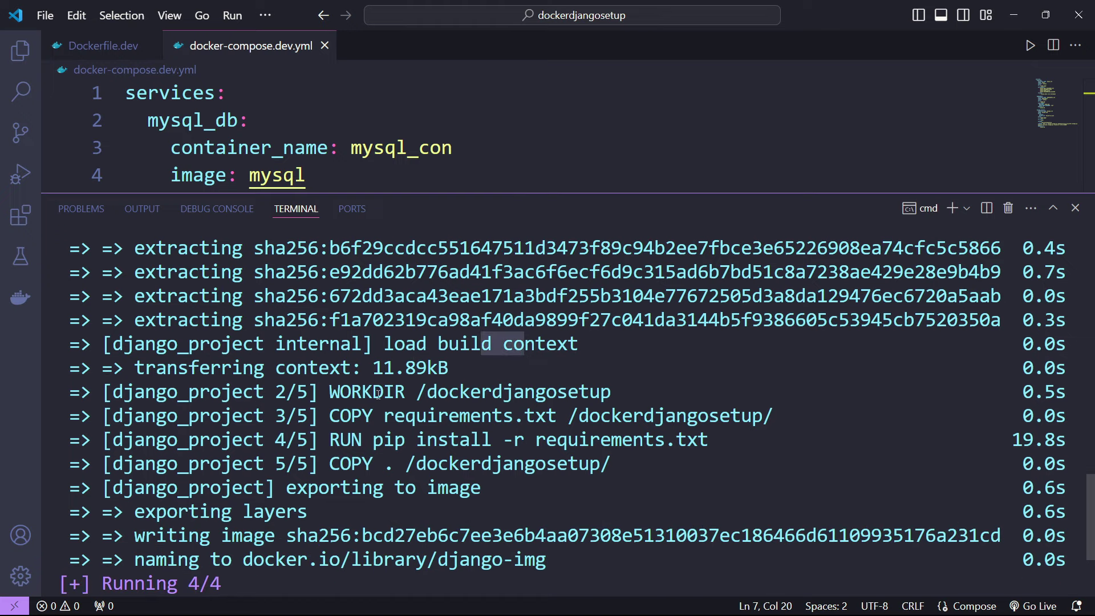
pyautogui.moveTo(417, 394); pyautogui.dragTo(625, 399)
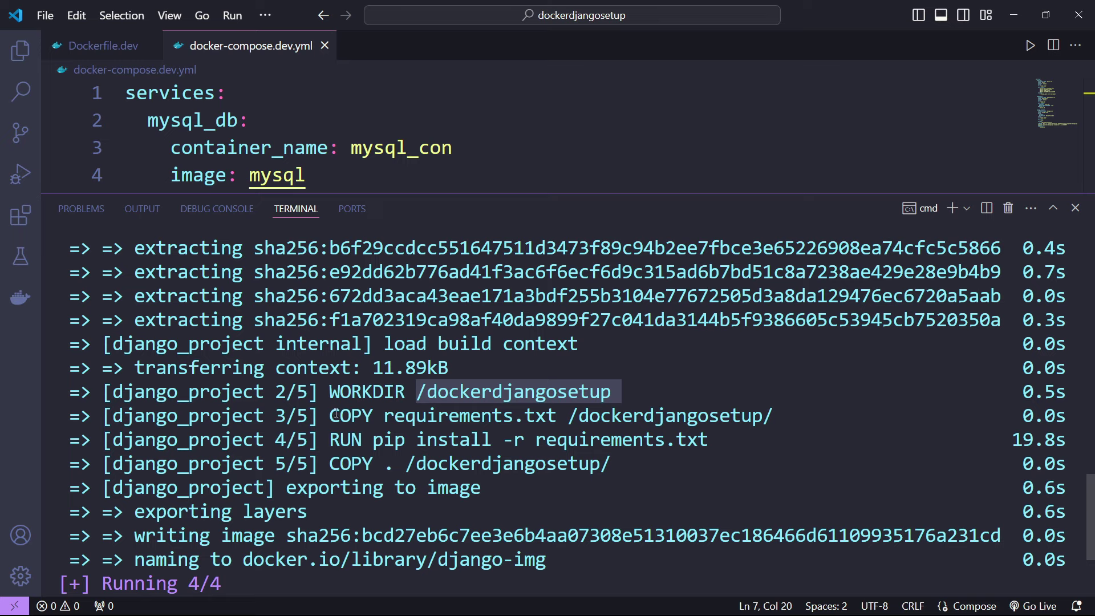
pyautogui.moveTo(337, 415); pyautogui.dragTo(752, 416)
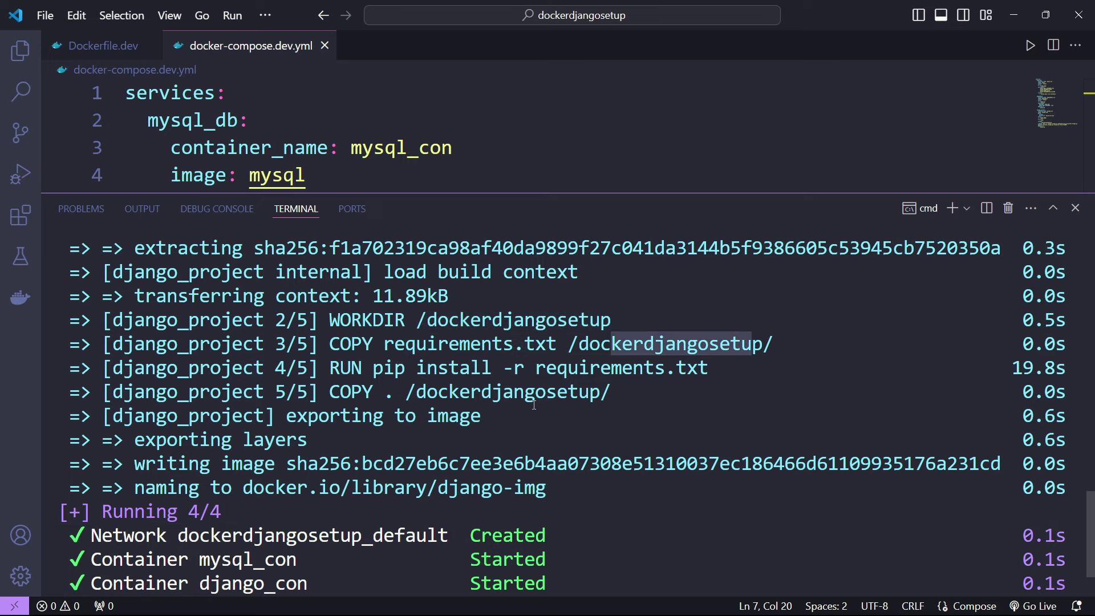
pyautogui.click(474, 368)
pyautogui.moveTo(579, 368); pyautogui.dragTo(718, 367)
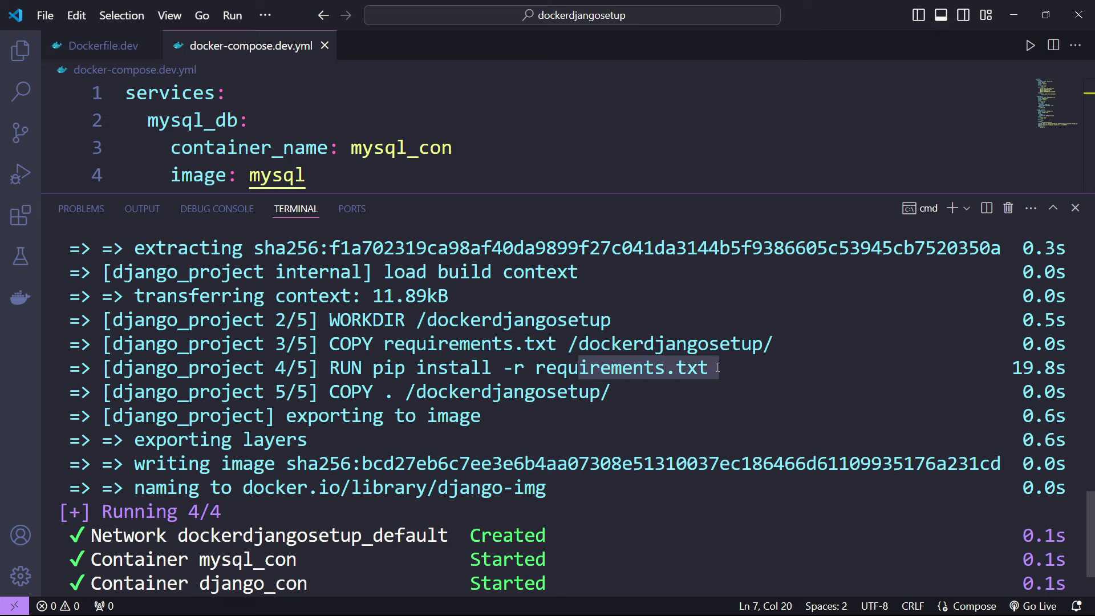
pyautogui.moveTo(382, 392); pyautogui.dragTo(397, 392)
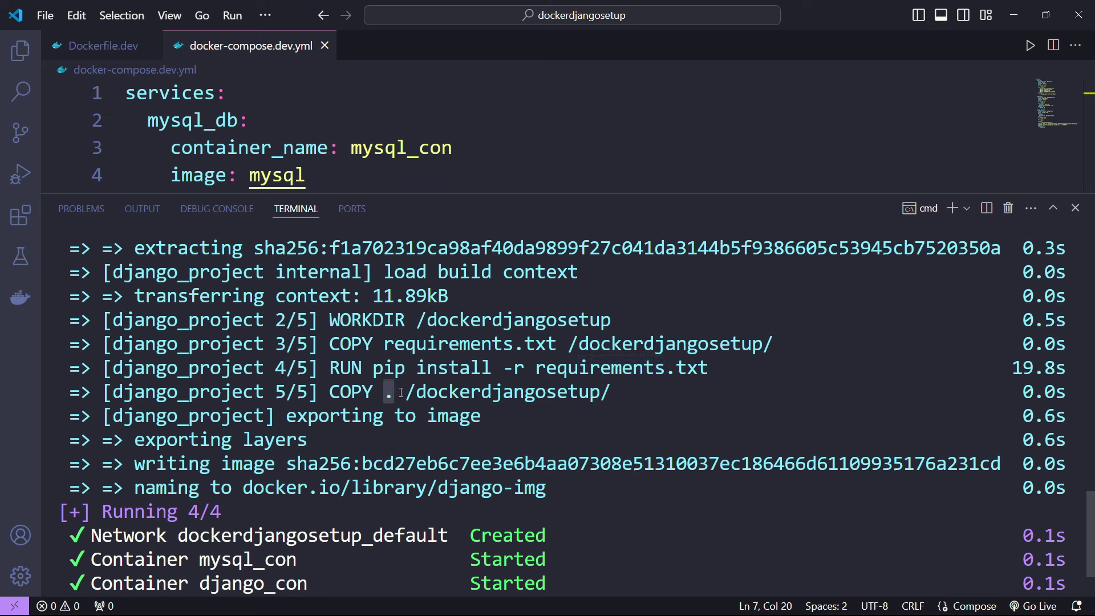
pyautogui.moveTo(470, 392); pyautogui.dragTo(580, 392)
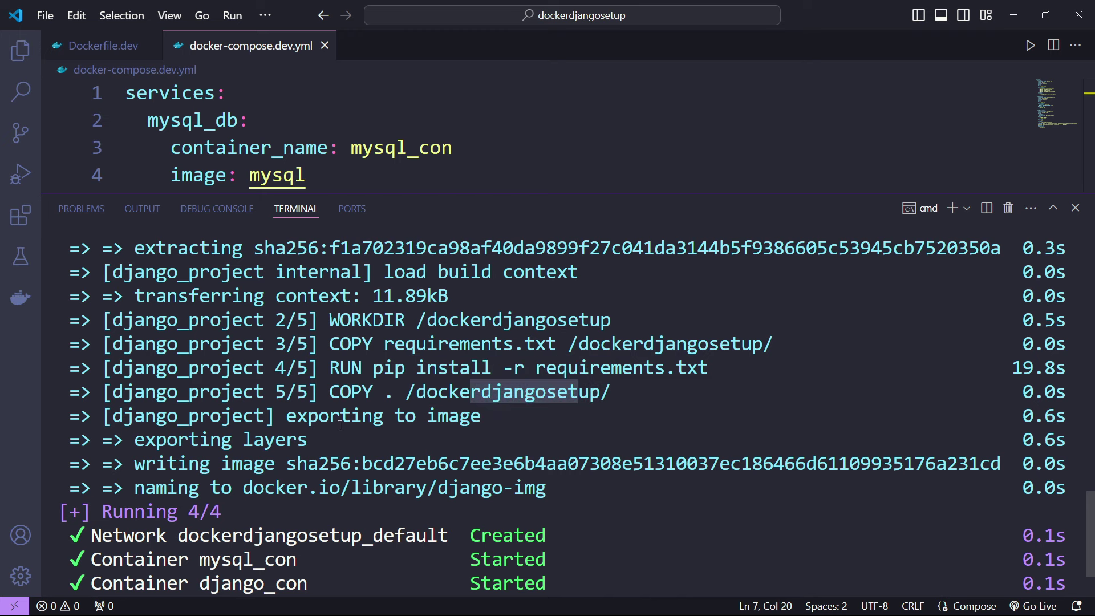
pyautogui.moveTo(330, 417); pyautogui.dragTo(438, 420)
pyautogui.click(563, 369)
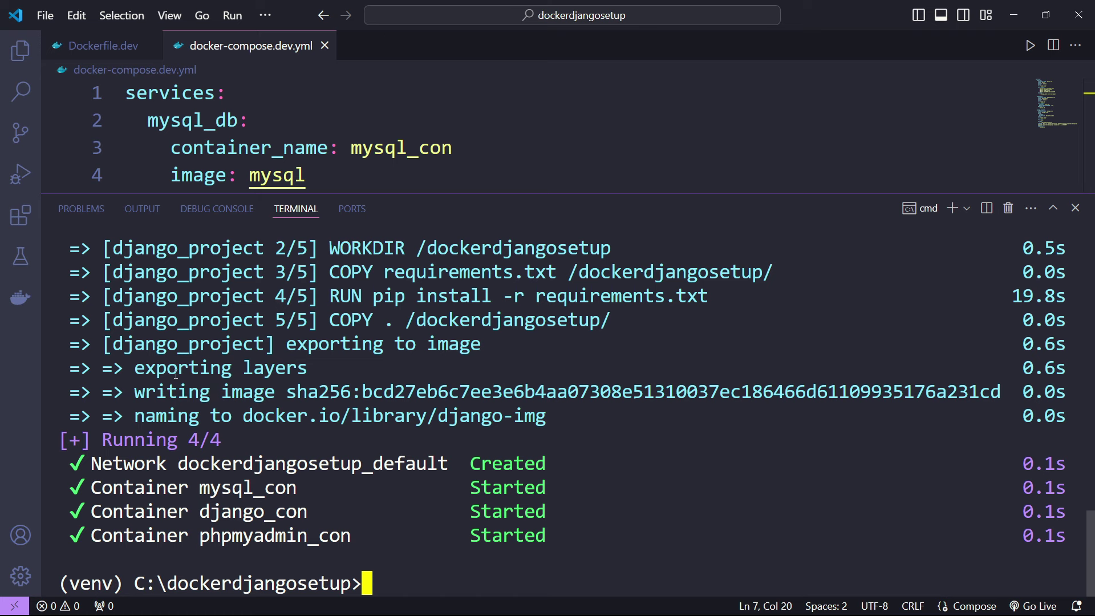
pyautogui.moveTo(246, 412); pyautogui.dragTo(552, 412)
pyautogui.hotkey('ctrl', 'c')
pyautogui.moveTo(161, 444); pyautogui.dragTo(229, 436)
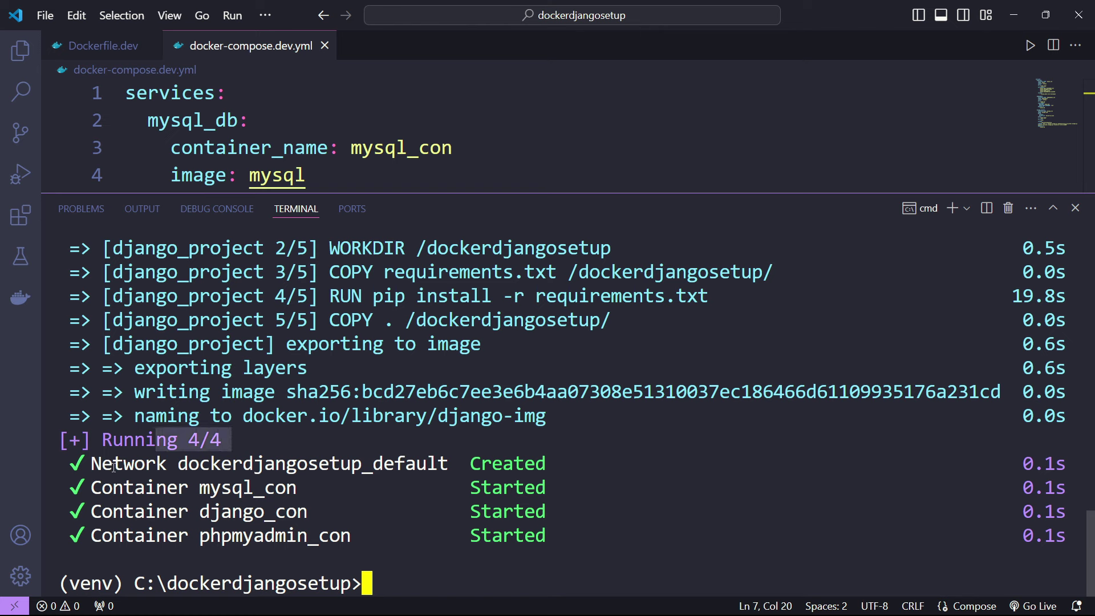
pyautogui.moveTo(114, 468); pyautogui.dragTo(377, 467)
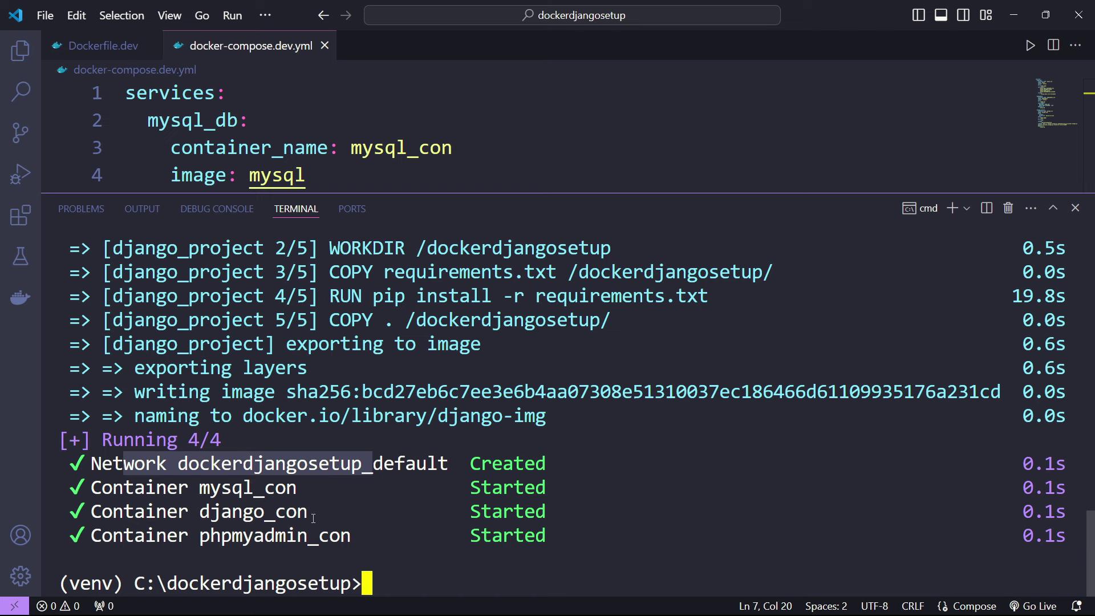
pyautogui.moveTo(372, 540); pyautogui.dragTo(227, 487)
pyautogui.click(316, 447)
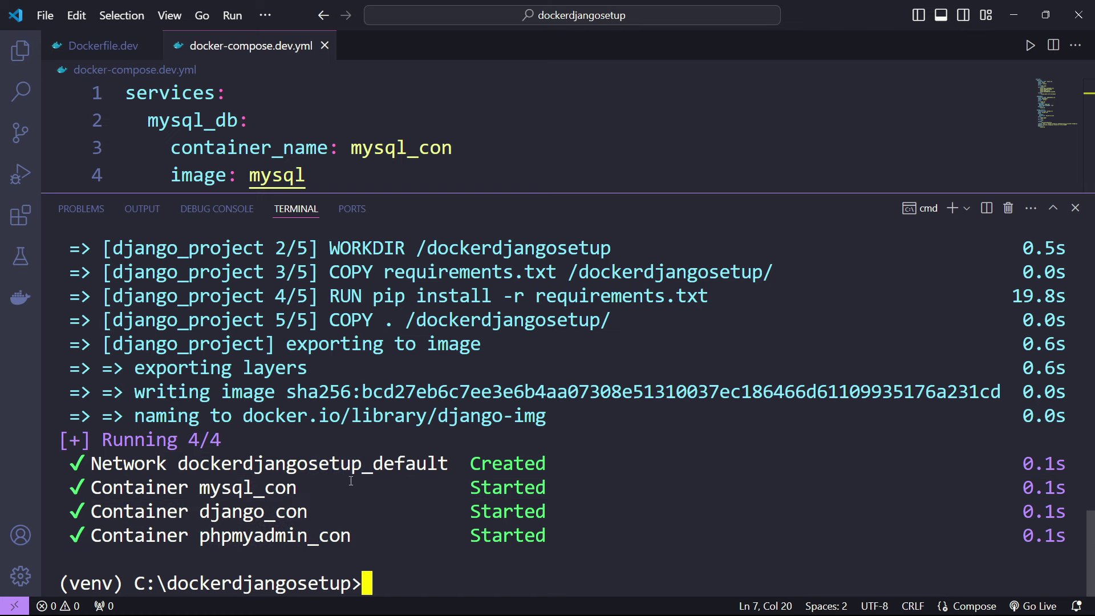
pyautogui.moveTo(337, 466); pyautogui.dragTo(508, 462)
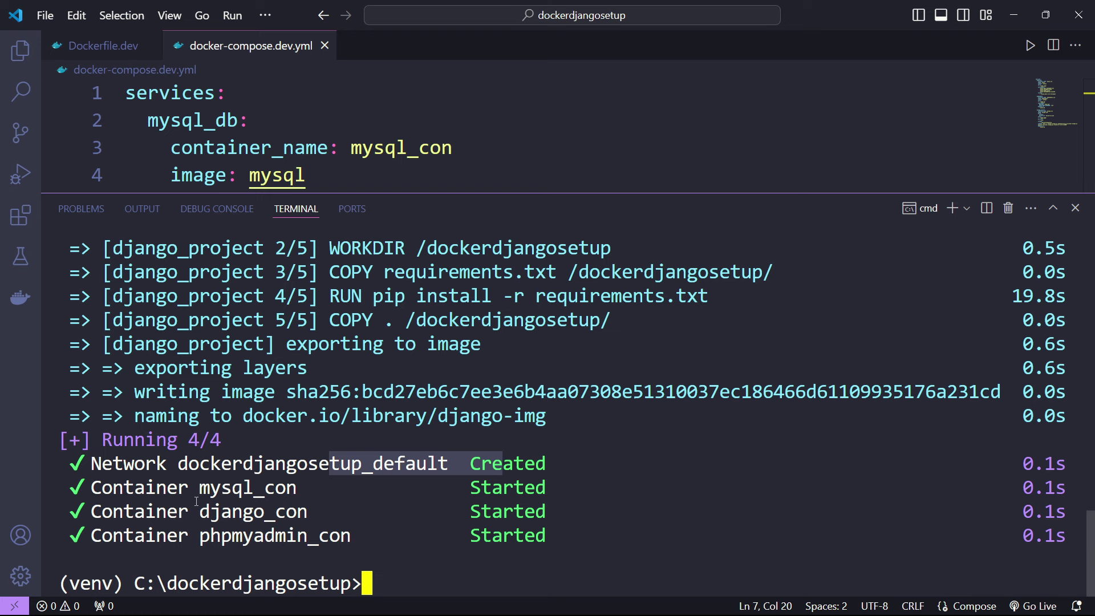
pyautogui.moveTo(201, 489); pyautogui.dragTo(316, 492)
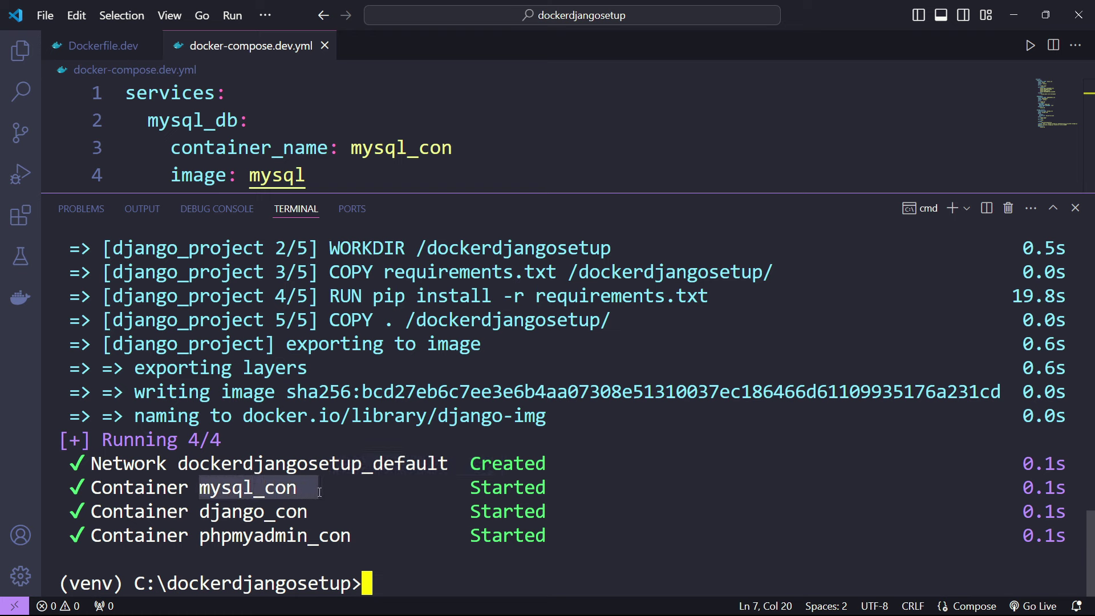
pyautogui.moveTo(215, 512); pyautogui.dragTo(321, 508)
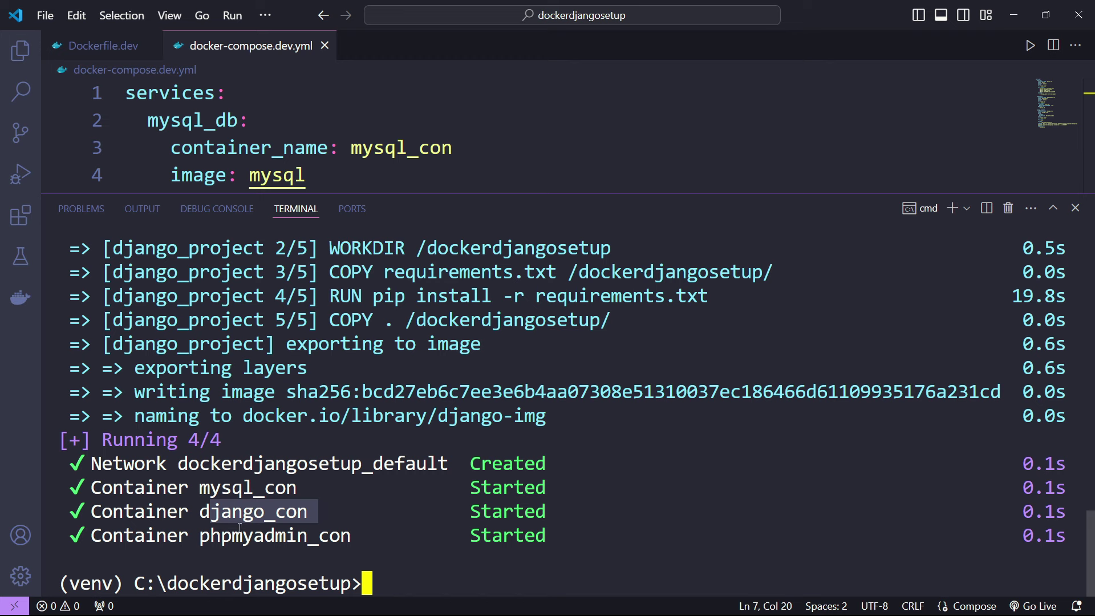
pyautogui.moveTo(211, 536); pyautogui.dragTo(340, 535)
pyautogui.click(398, 521)
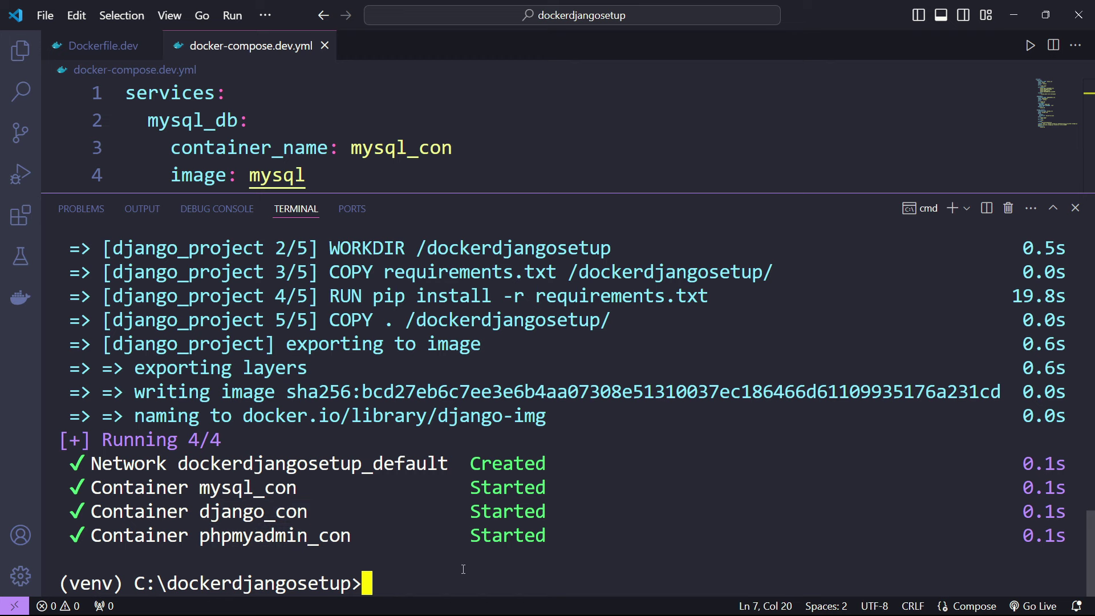
# - Clear the terminal and run docker compose -f docker-compose.dev.yml ps
pyautogui.write('cls')
pyautogui.press('Return')
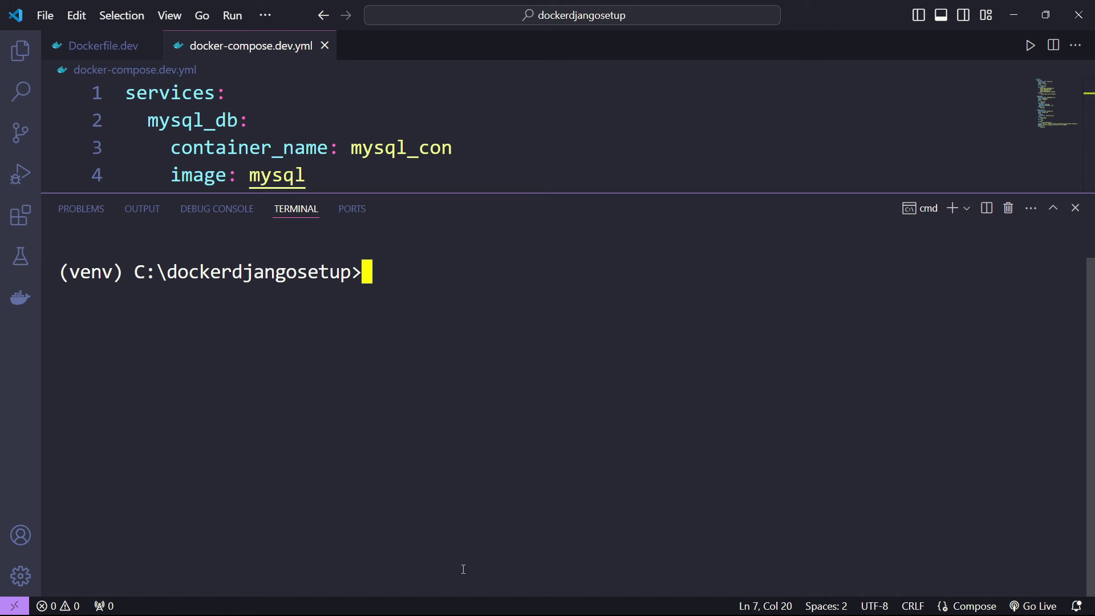
pyautogui.press('Up')
pyautogui.press('Up')
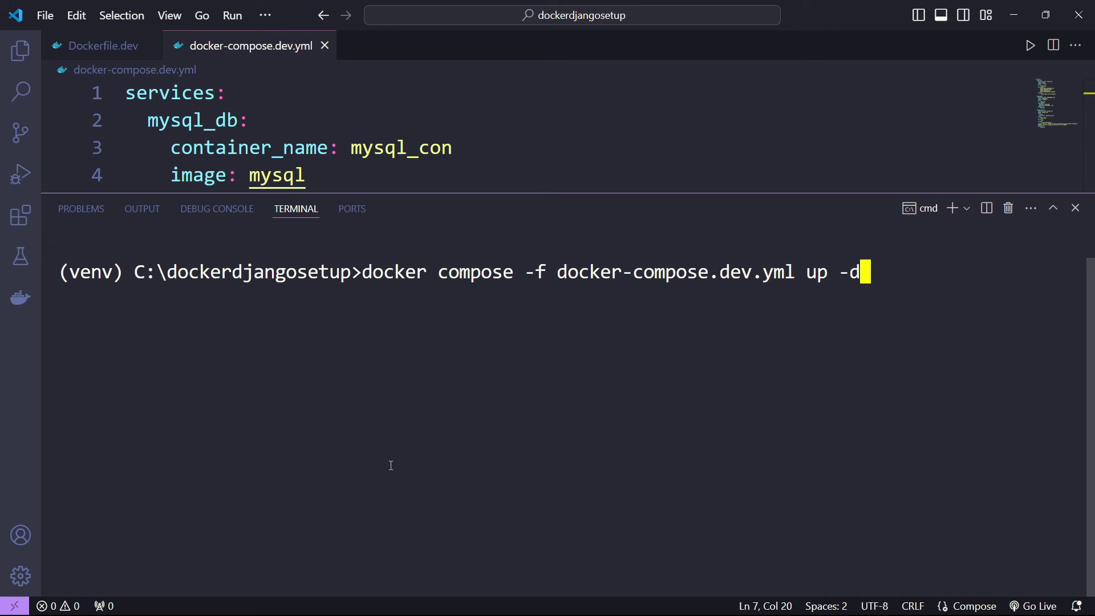
pyautogui.press('BackSpace')
pyautogui.press('BackSpace')
pyautogui.press('BackSpace')
pyautogui.press('BackSpace')
pyautogui.press('BackSpace')
pyautogui.write('ps')
pyautogui.press('Return')
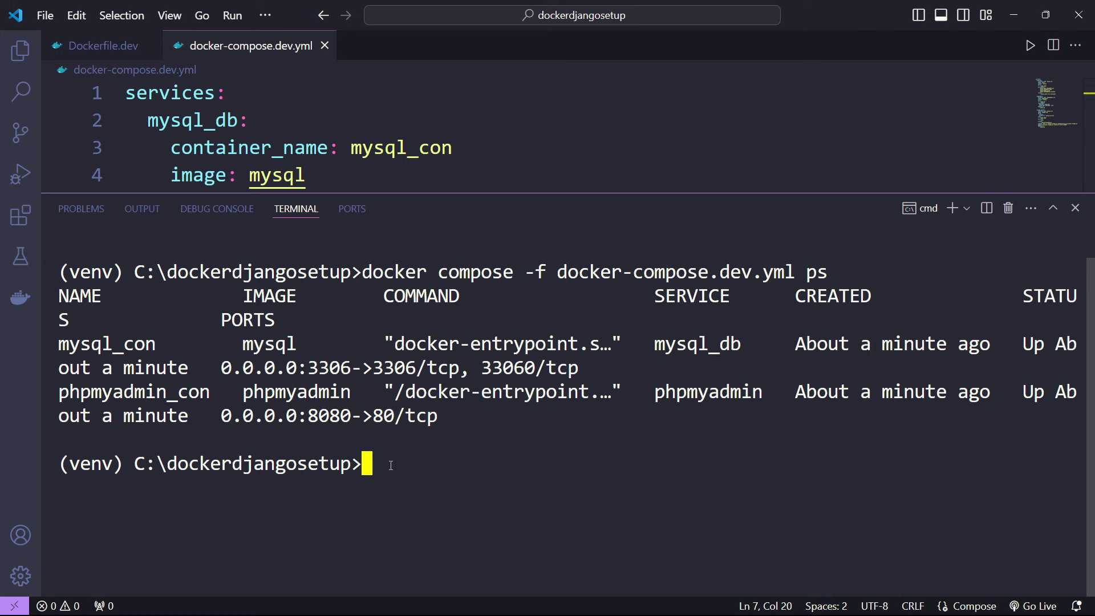
# - Highlight the mysql_con and phpmyadmin_con rows and their mysql_db and phpmyadmin service names
pyautogui.moveTo(69, 345); pyautogui.dragTo(153, 345)
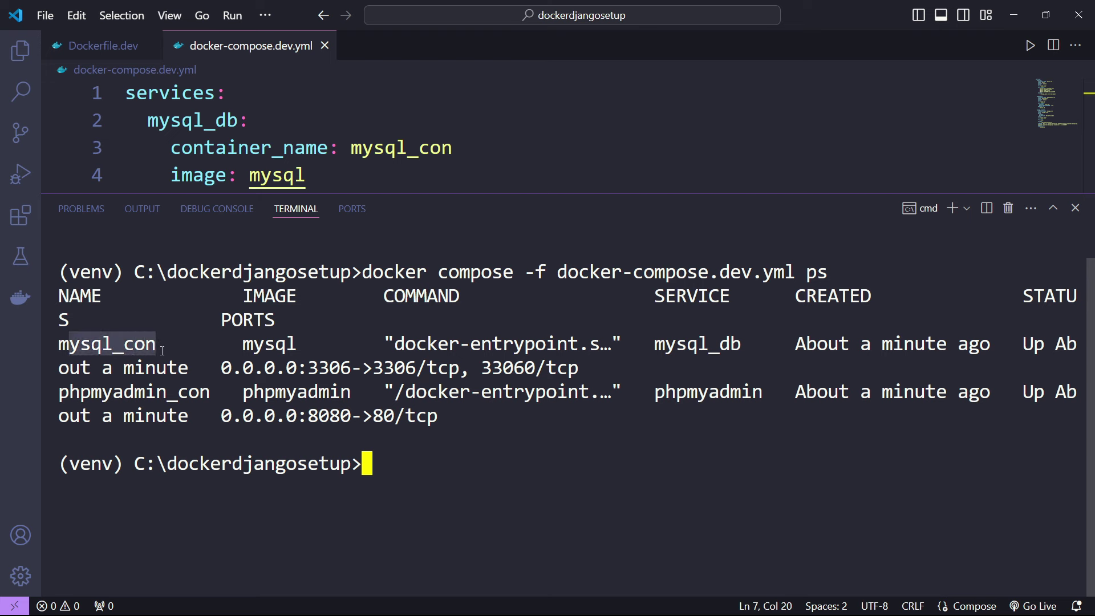
pyautogui.moveTo(1025, 345); pyautogui.dragTo(186, 366)
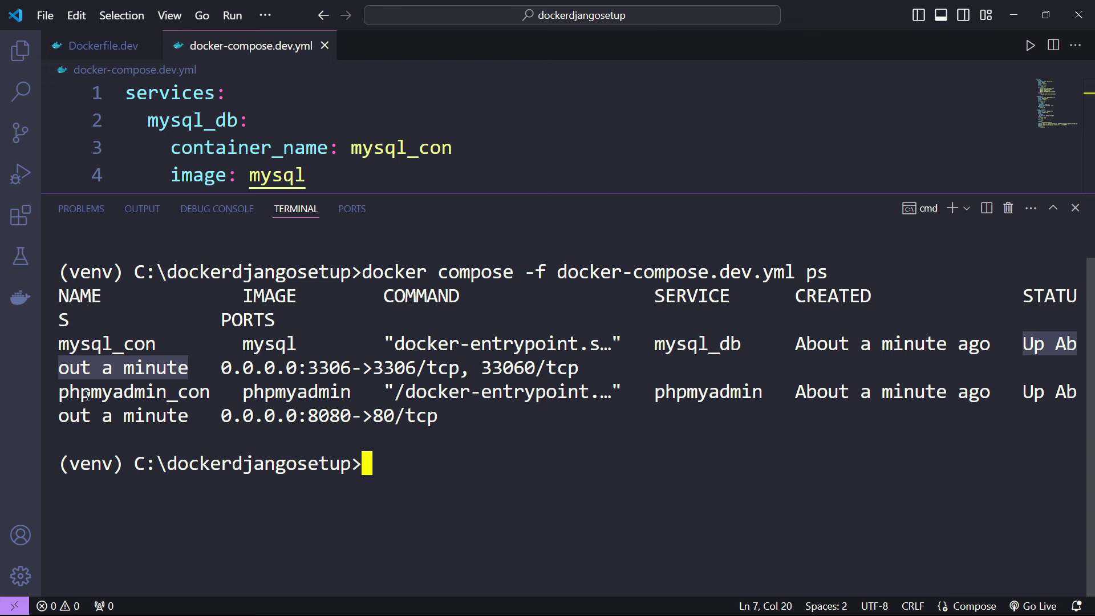
pyautogui.moveTo(85, 394); pyautogui.dragTo(210, 392)
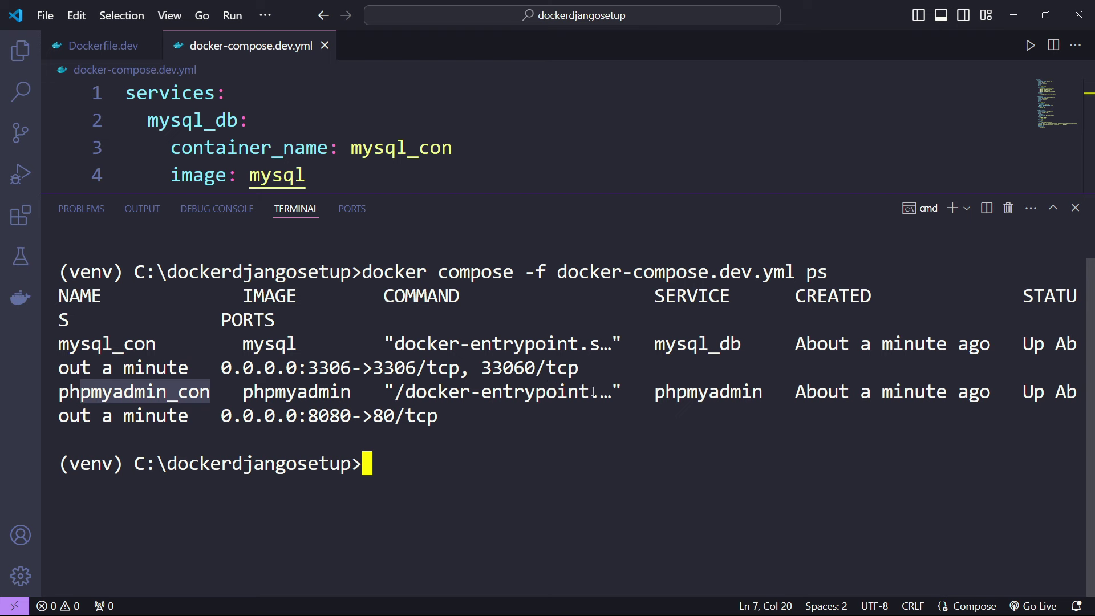
pyautogui.moveTo(676, 296); pyautogui.dragTo(722, 299)
pyautogui.doubleClick(668, 343)
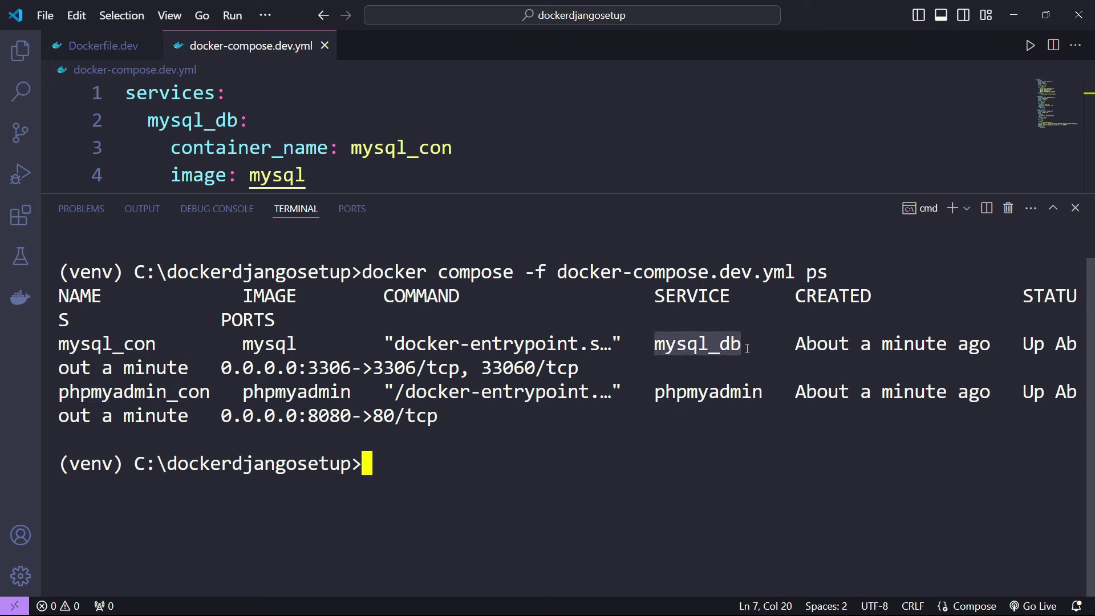
pyautogui.doubleClick(666, 391)
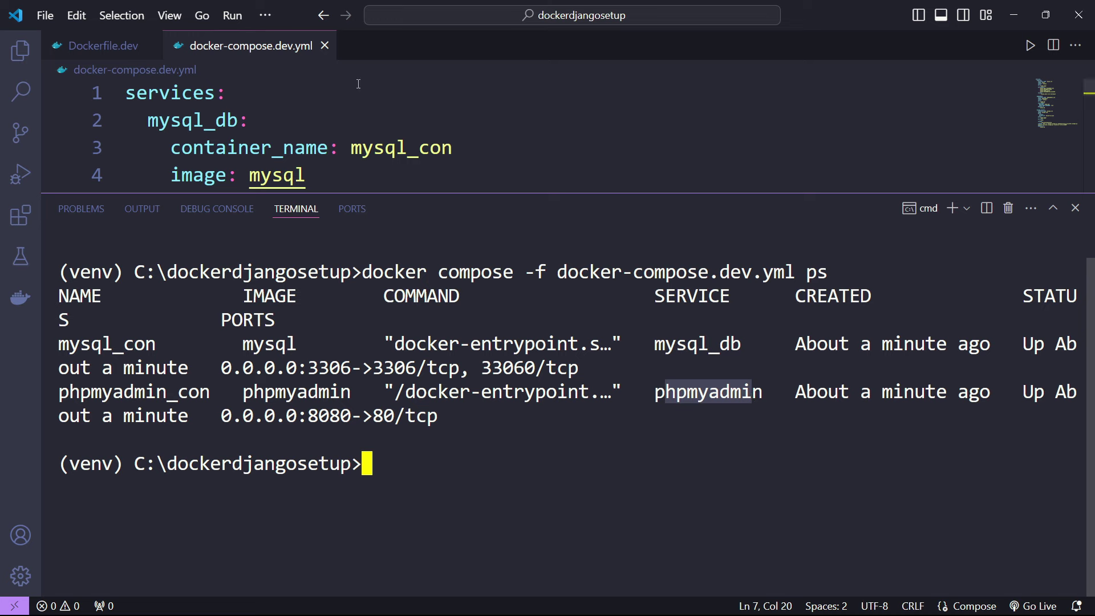
# - Review the mysql_db, phpmyadmin and django_project services in the compose file
pyautogui.doubleClick(185, 120)
pyautogui.scroll(-4, 228, 143)
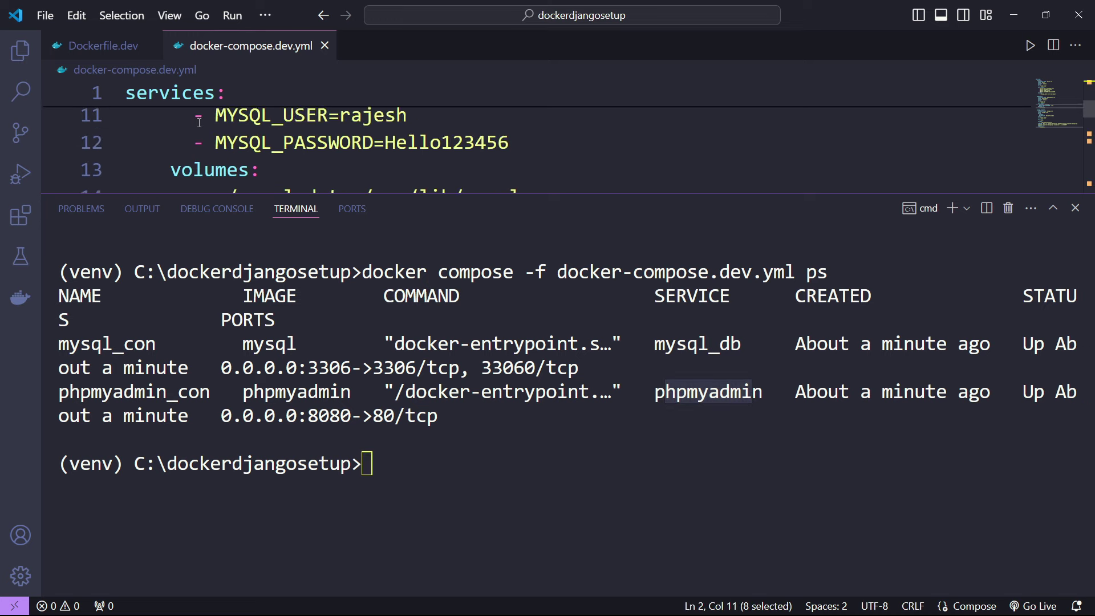
pyautogui.moveTo(365, 194); pyautogui.dragTo(365, 321)
pyautogui.scroll(4, 182, 171)
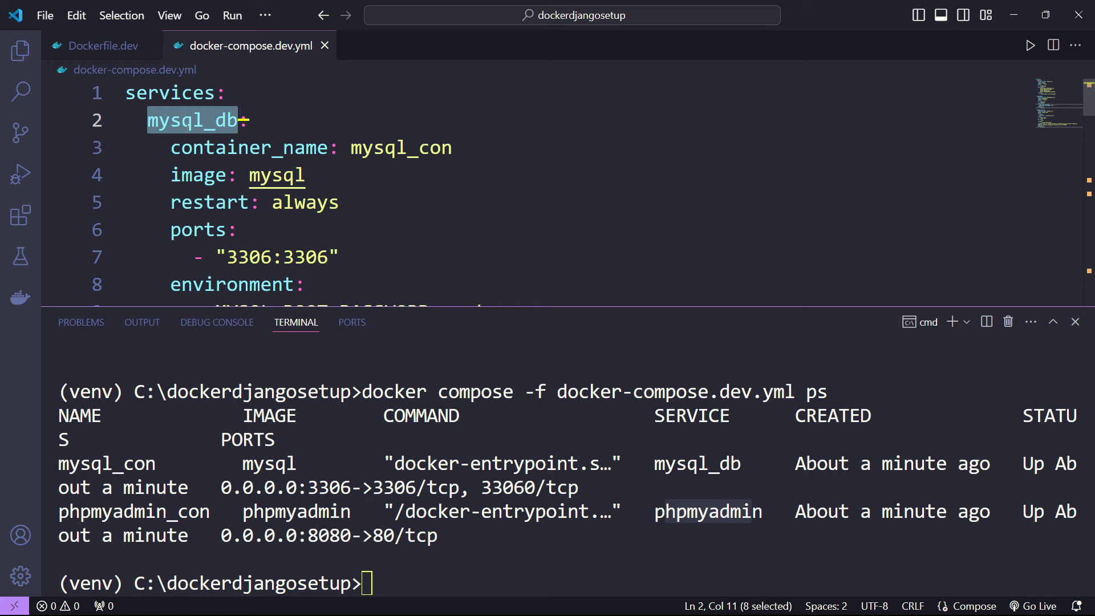
pyautogui.scroll(-3, 260, 137)
pyautogui.scroll(2, 260, 137)
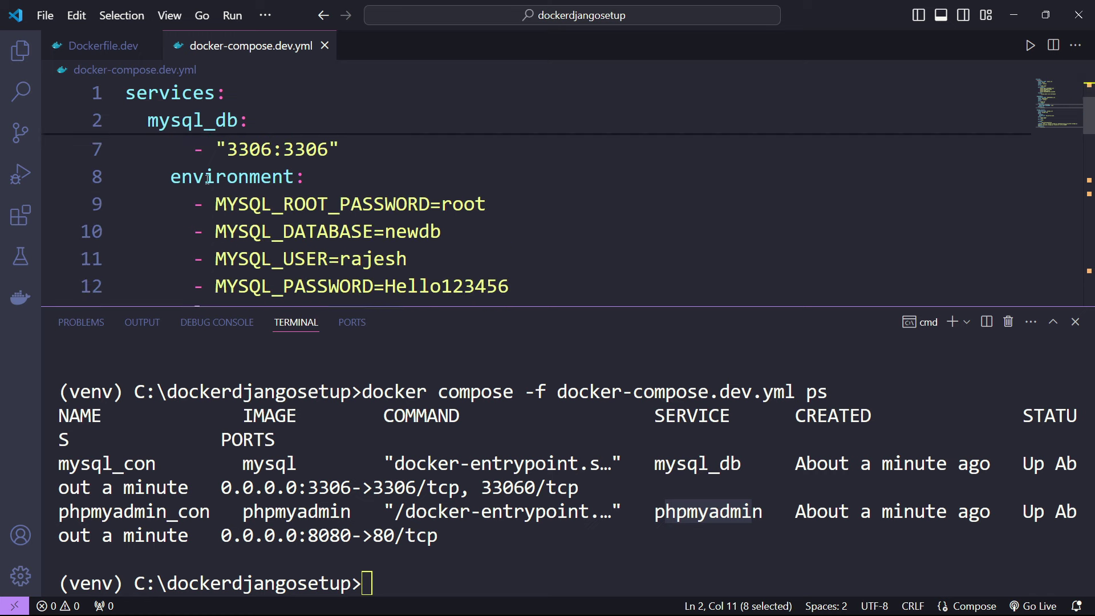
pyautogui.scroll(-2, 213, 182)
pyautogui.scroll(-2, 214, 182)
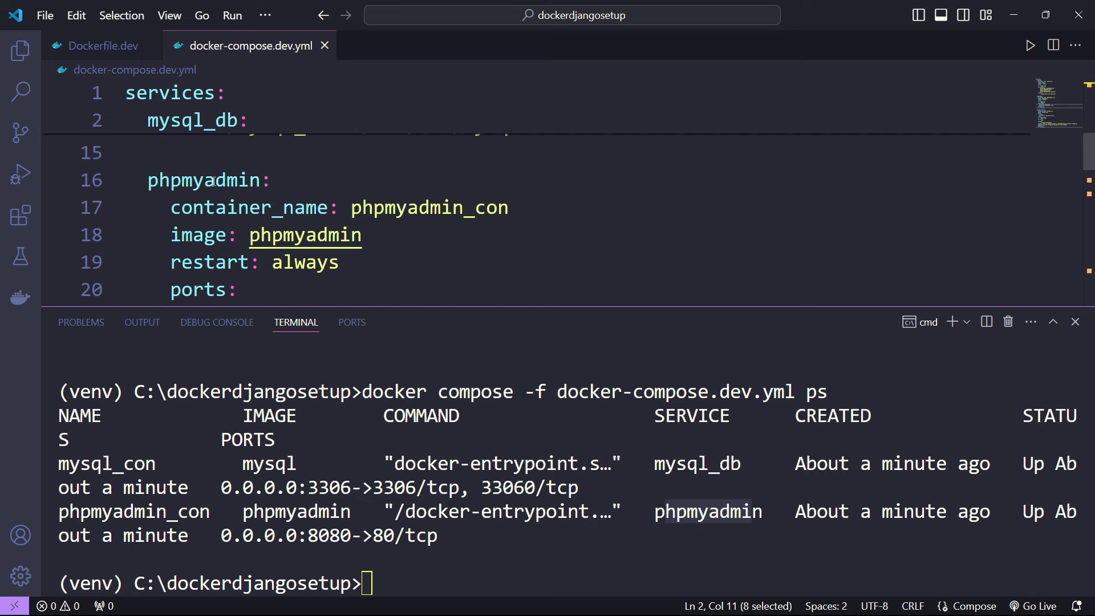
pyautogui.doubleClick(170, 181)
pyautogui.scroll(-3, 197, 181)
pyautogui.scroll(-2, 197, 180)
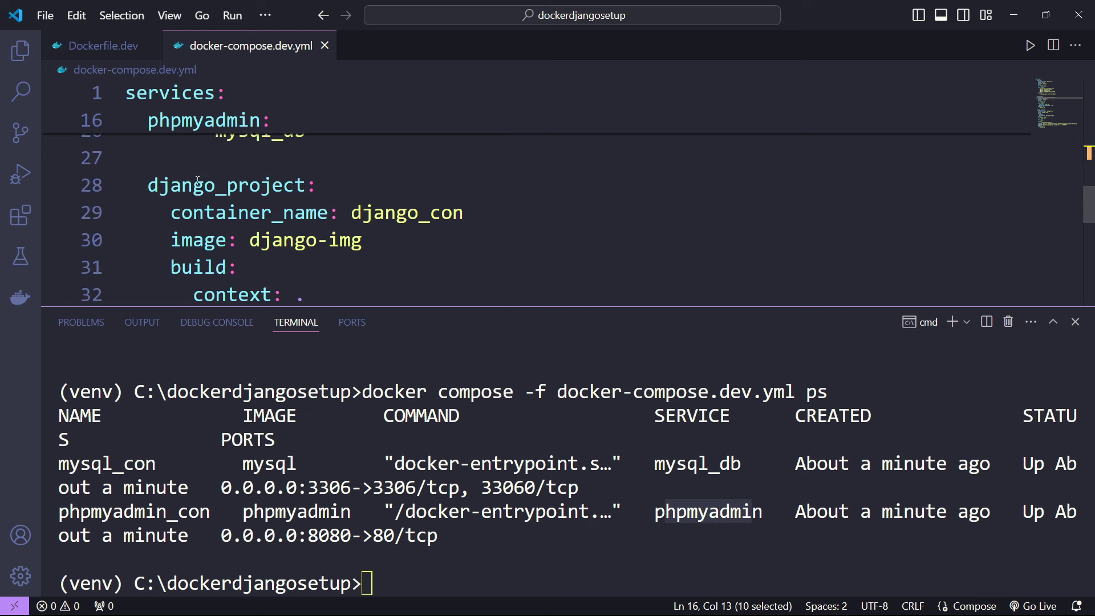
pyautogui.doubleClick(196, 189)
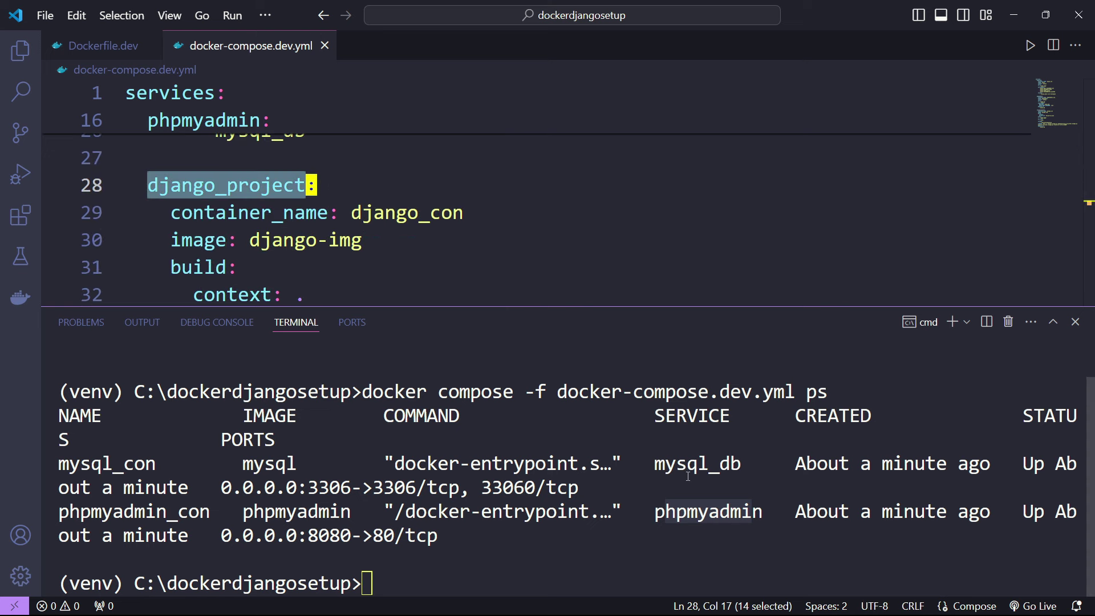
# - Enlarge the terminal, clear it, and run docker compose ps -a to list all containers
pyautogui.moveTo(586, 307); pyautogui.dragTo(587, 168)
pyautogui.click(531, 446)
pyautogui.write('cls')
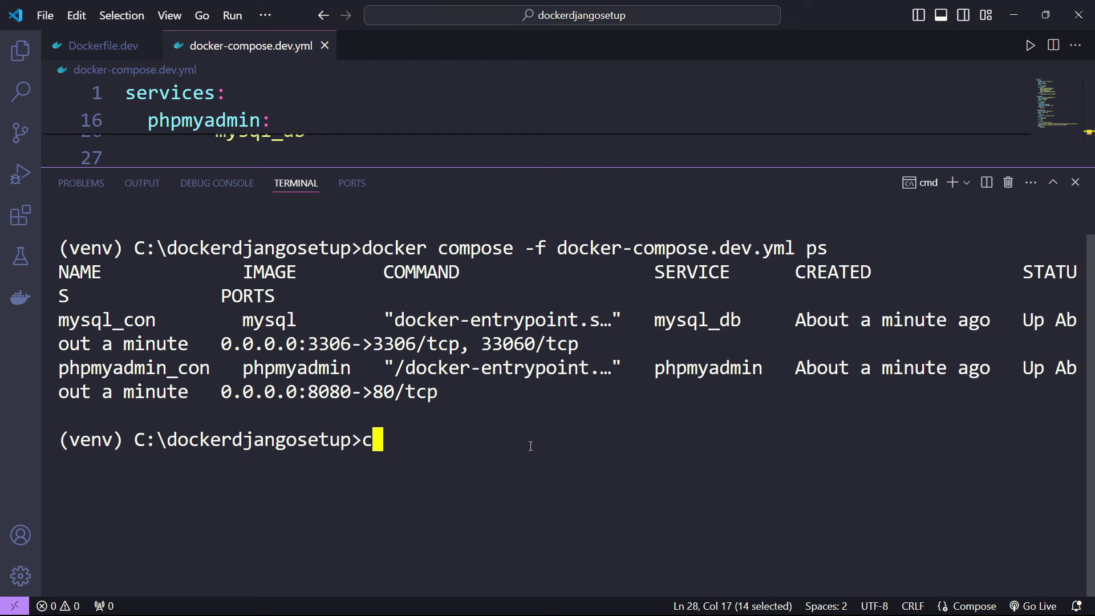
pyautogui.press('Return')
pyautogui.press('Up')
pyautogui.press('Up')
pyautogui.write('-a')
pyautogui.press('Return')
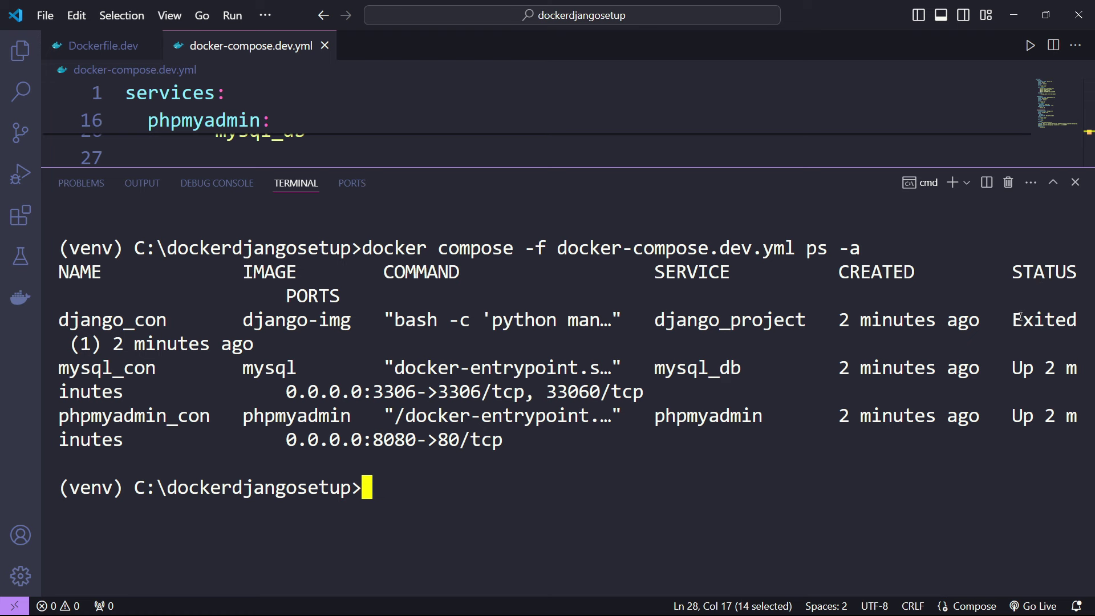
# - Mark django_con's Exited (1) status and the phpmyadmin_con row in the listing
pyautogui.moveTo(1020, 317); pyautogui.dragTo(258, 341)
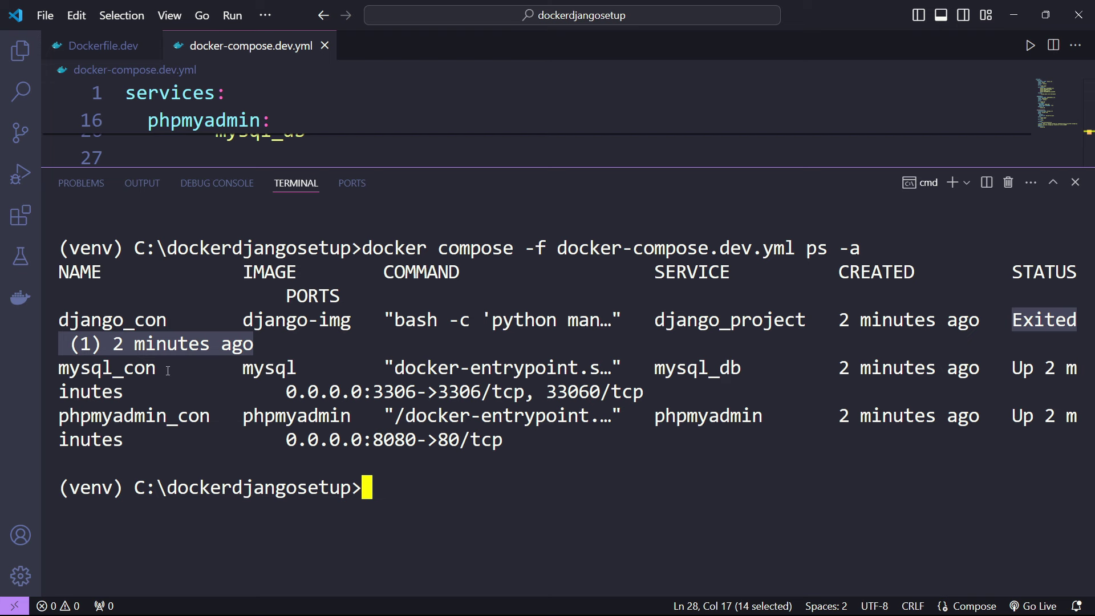
pyautogui.moveTo(122, 429); pyautogui.dragTo(320, 445)
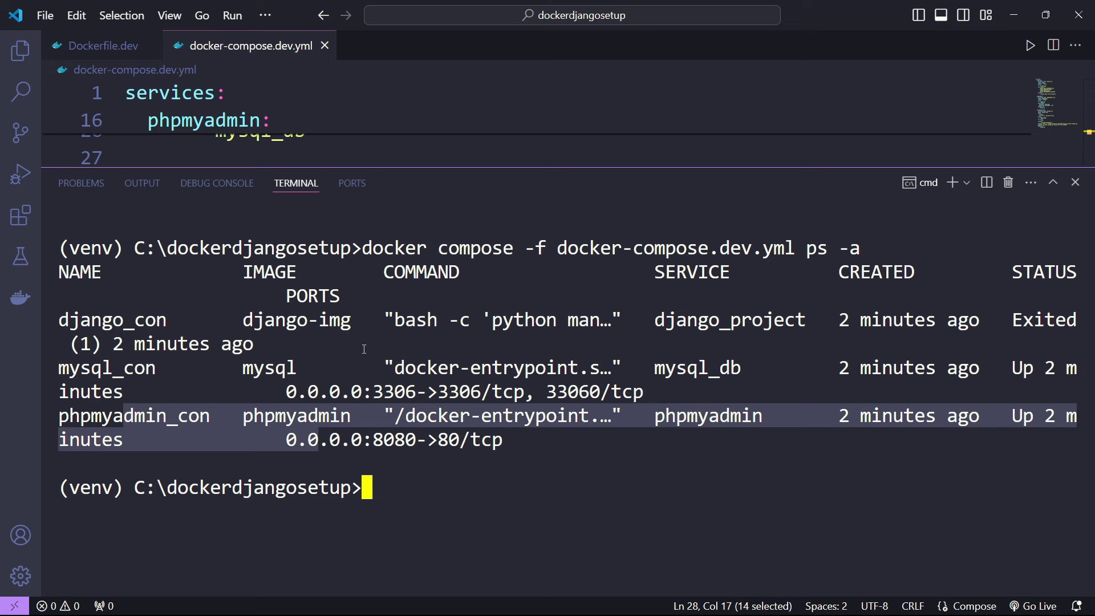
pyautogui.doubleClick(131, 321)
pyautogui.click(462, 497)
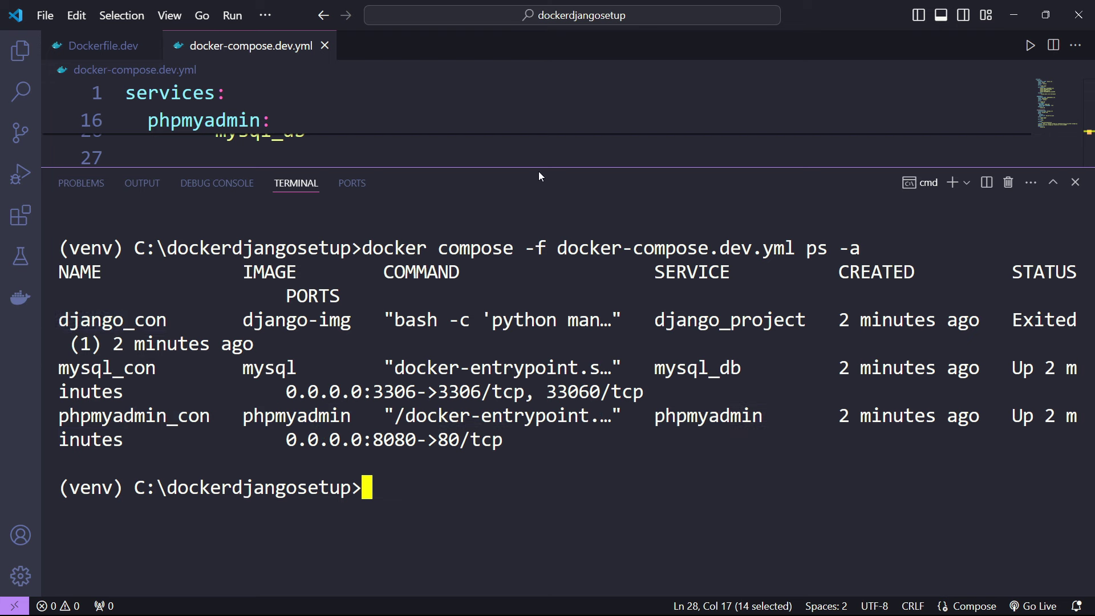
# - Shrink the terminal, check the Dockerfile.dev line 33 in the compose file, and clear the terminal
pyautogui.moveTo(540, 167); pyautogui.dragTo(503, 398)
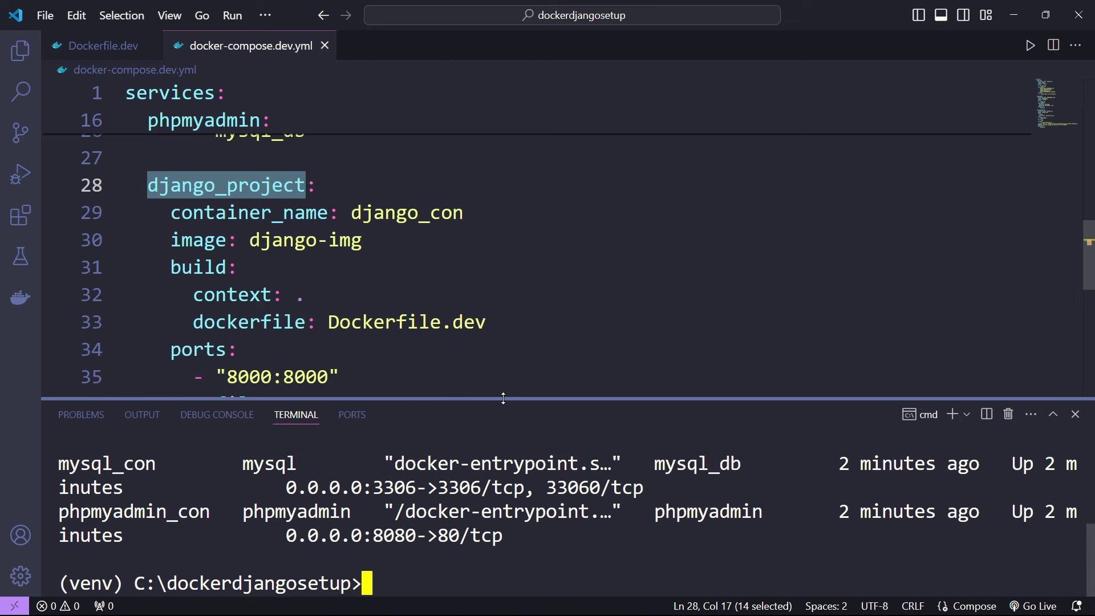
pyautogui.click(517, 334)
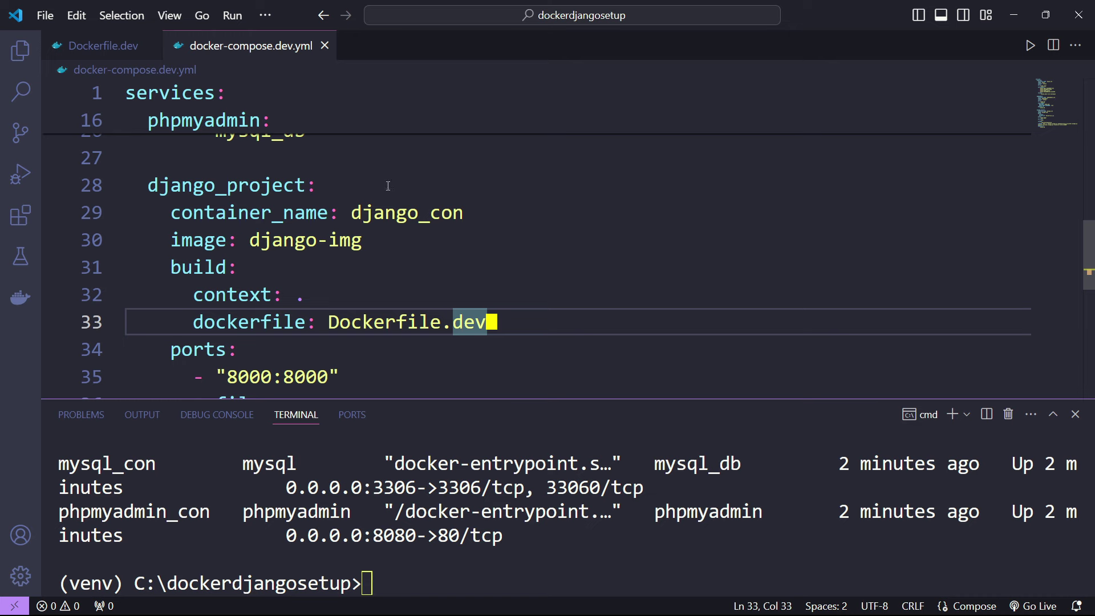
pyautogui.click(538, 555)
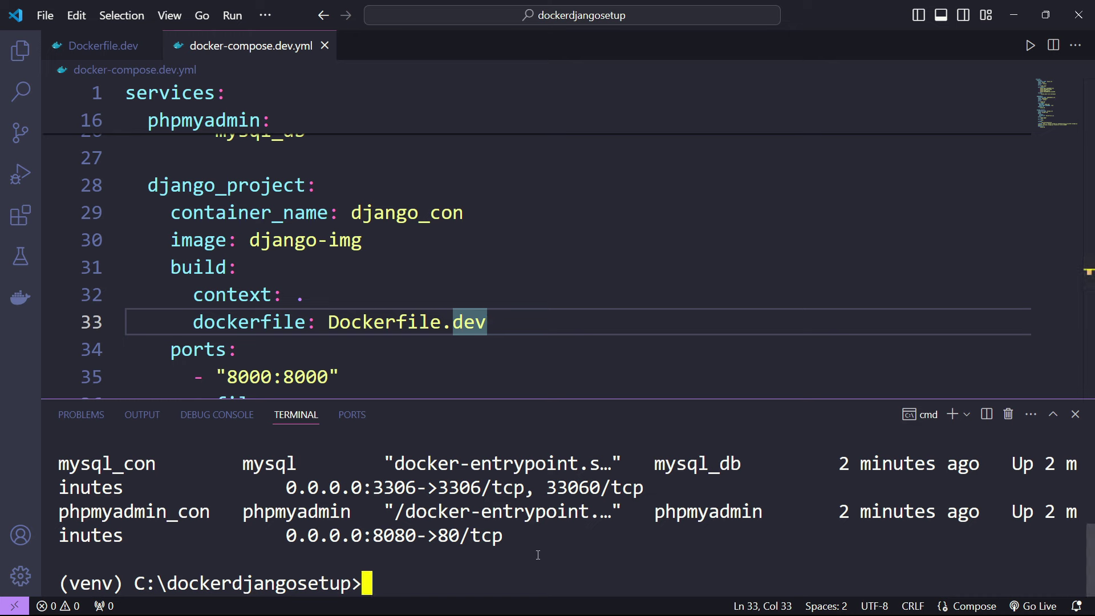
pyautogui.write('cls')
pyautogui.press('Return')
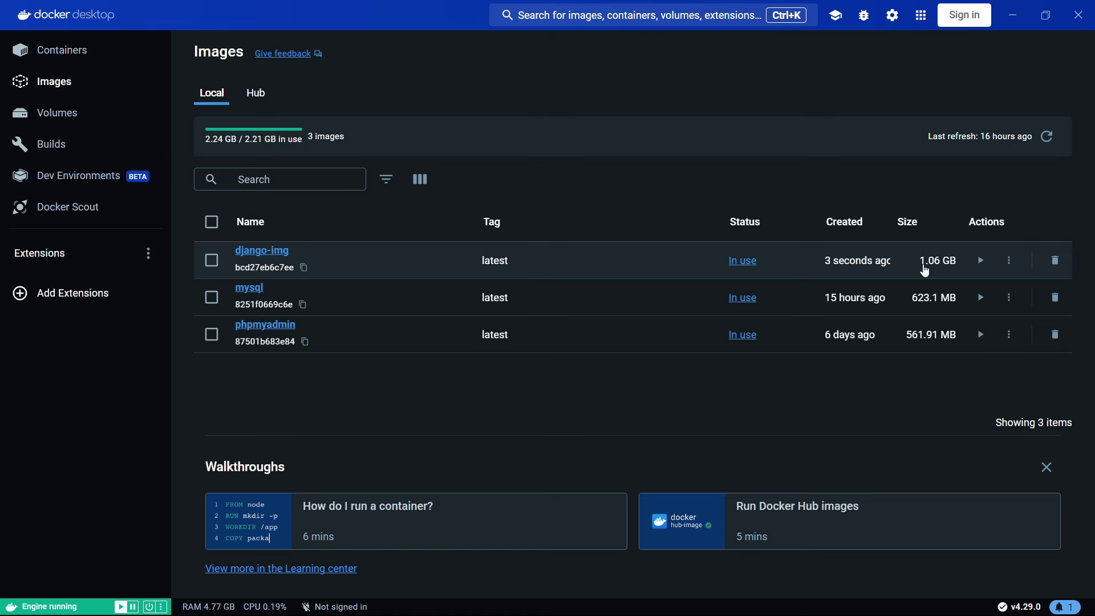
# - Browse Docker Desktop's Volumes, Builds, Dev Environments and Images pages
pyautogui.click(54, 113)
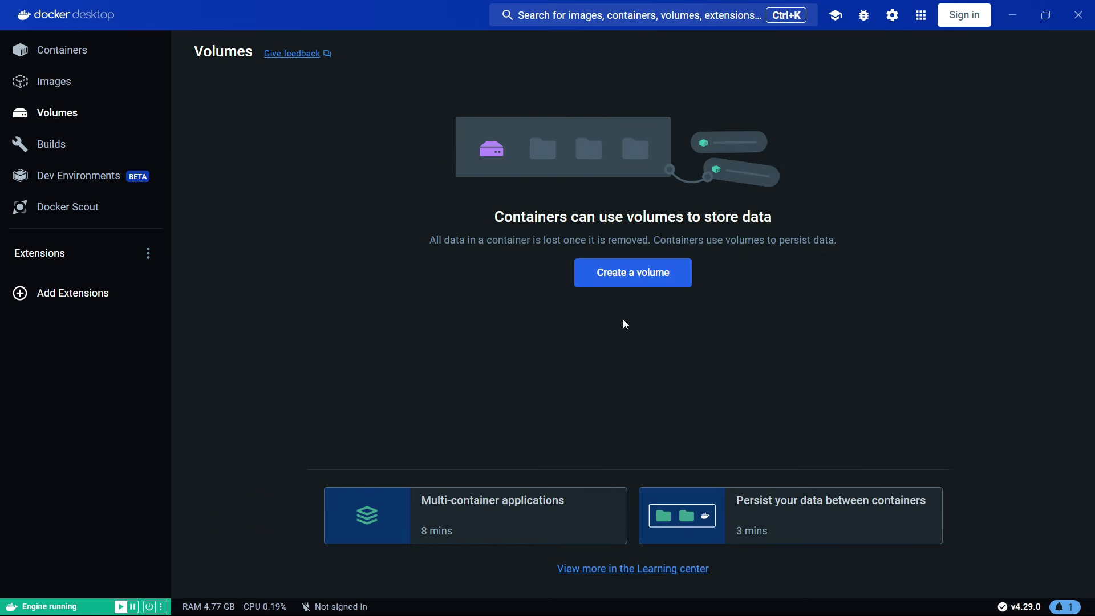
pyautogui.click(56, 151)
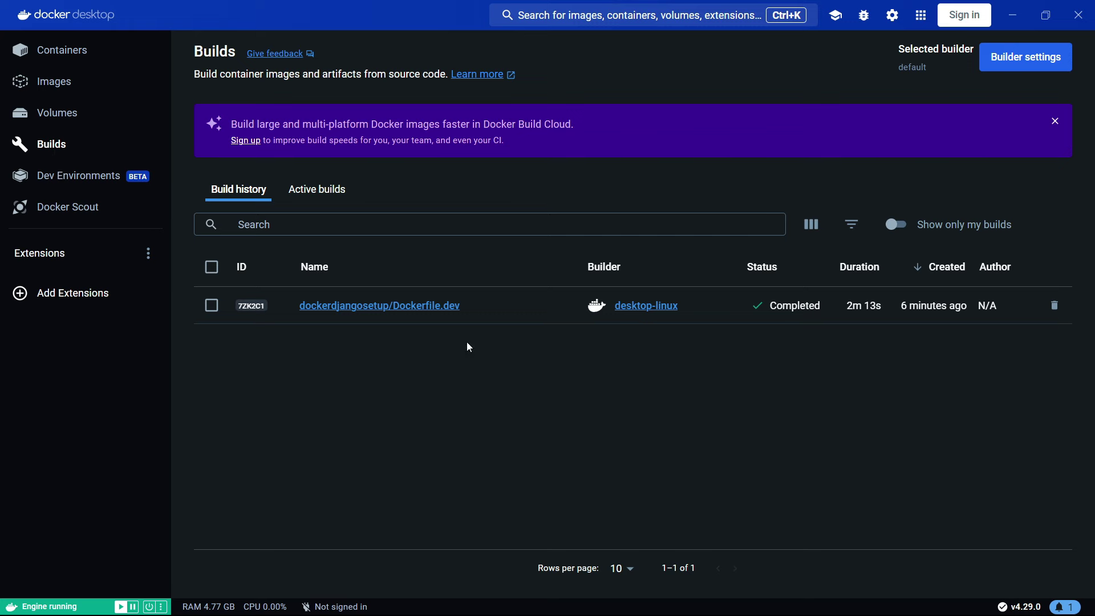
pyautogui.click(76, 178)
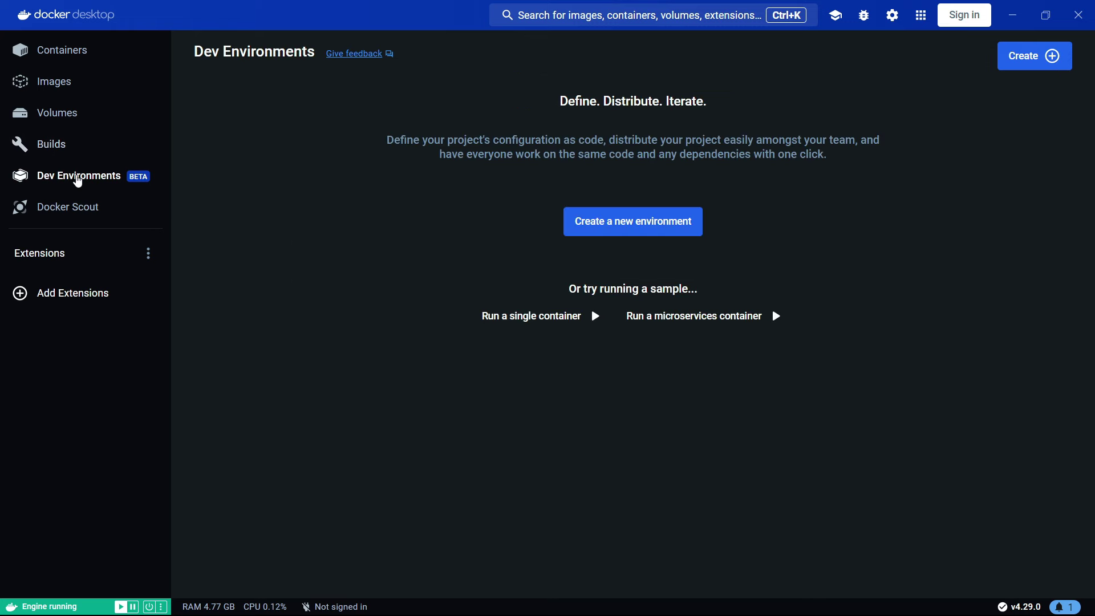
pyautogui.click(87, 88)
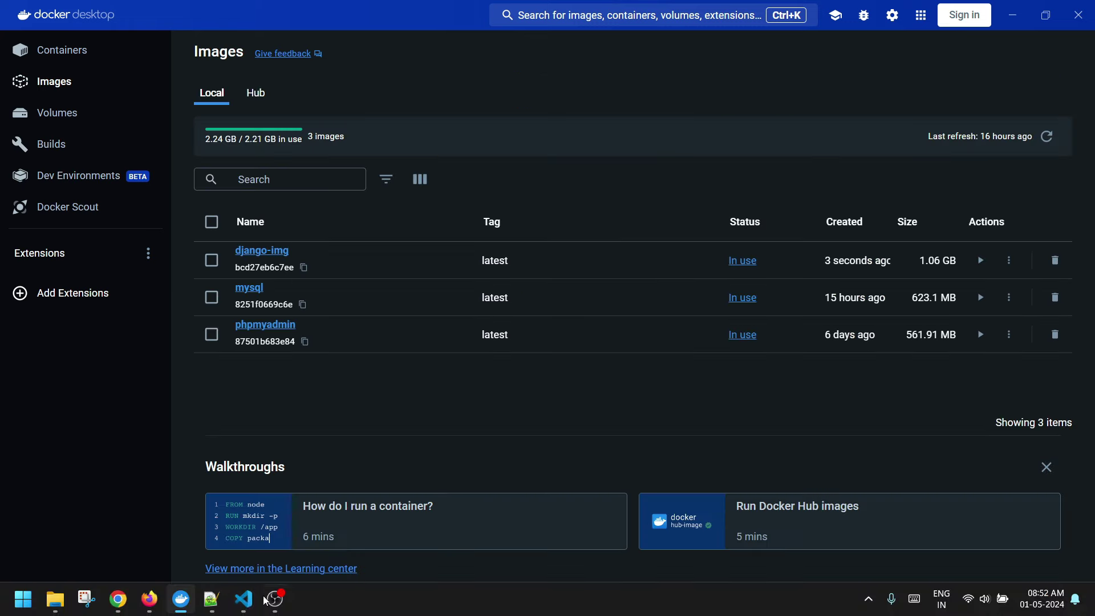
# - Return to VS Code and show the project file tree
pyautogui.click(243, 599)
pyautogui.click(19, 57)
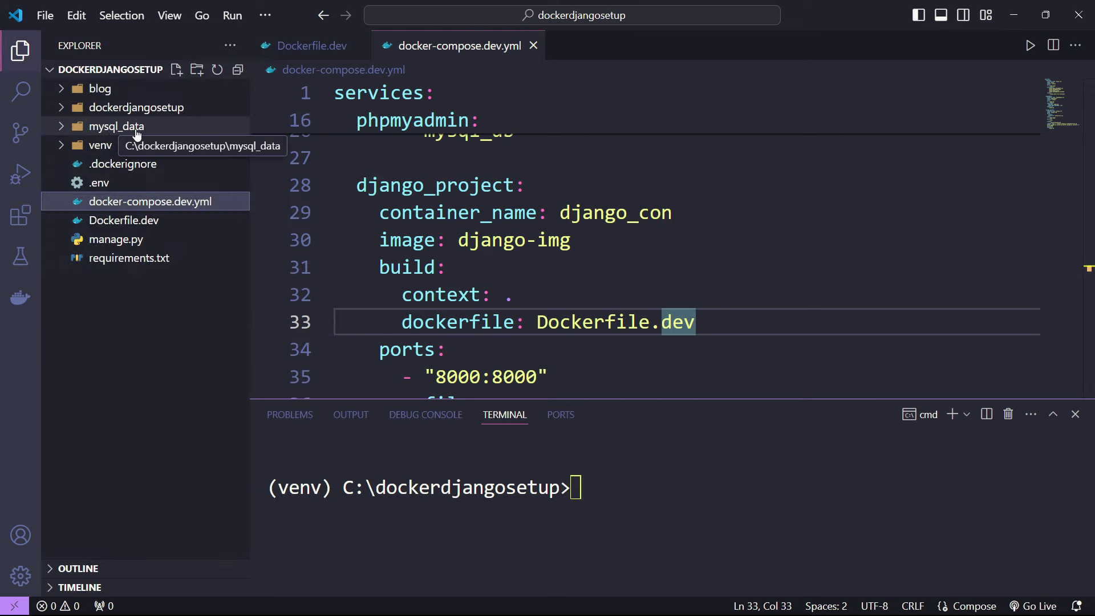
pyautogui.scroll(4, 502, 226)
# - Mark the ./mysql_data path on line 14 and browse its newdb and performance_schema folders
pyautogui.scroll(4, 502, 226)
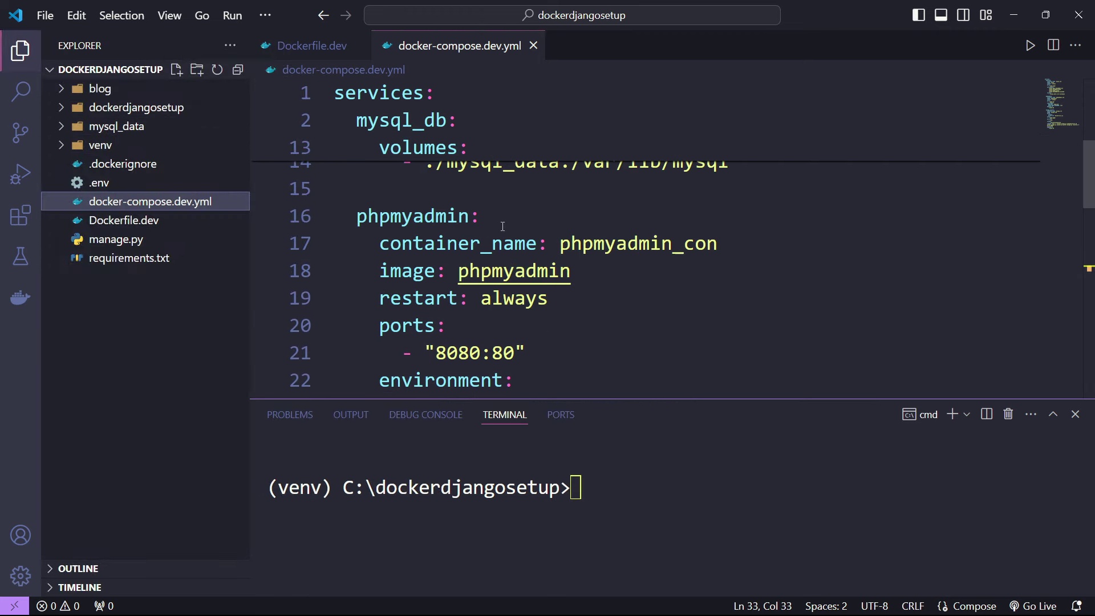
pyautogui.scroll(-2, 503, 226)
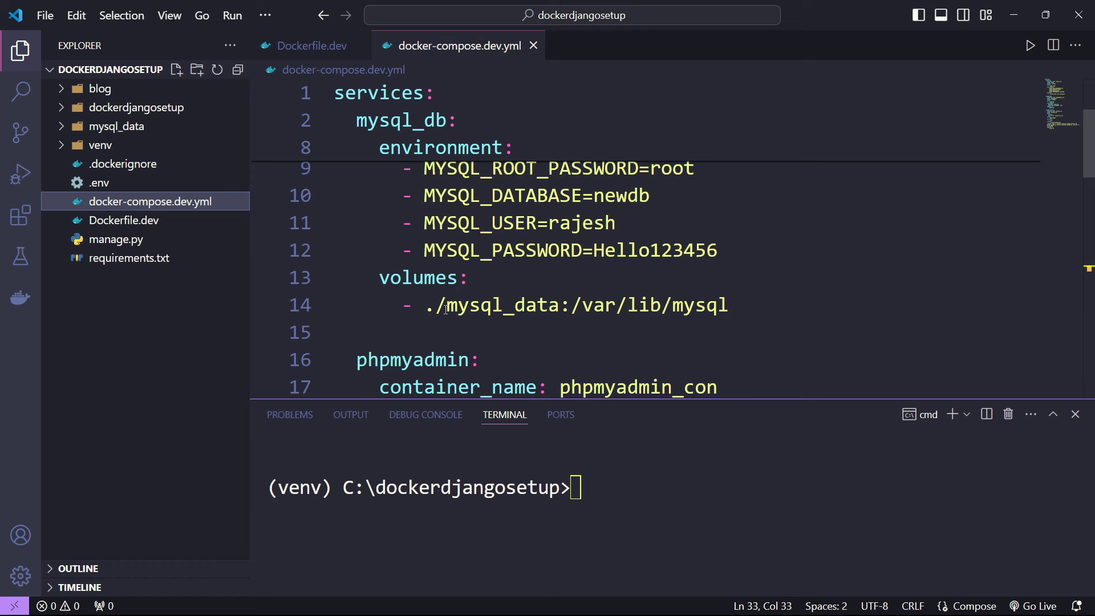
pyautogui.moveTo(439, 308); pyautogui.dragTo(563, 306)
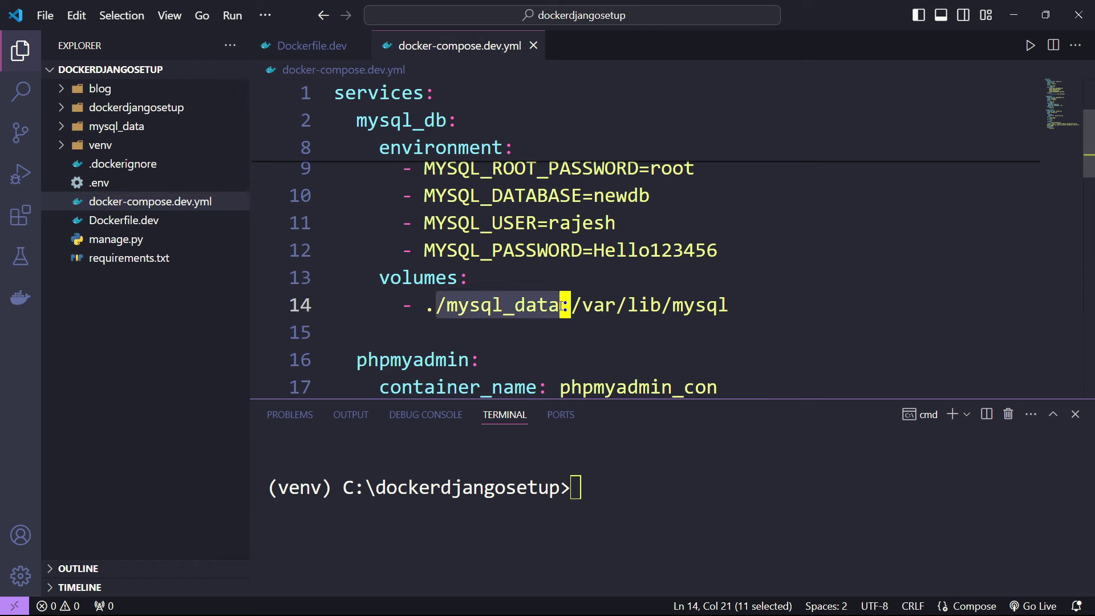
pyautogui.click(118, 130)
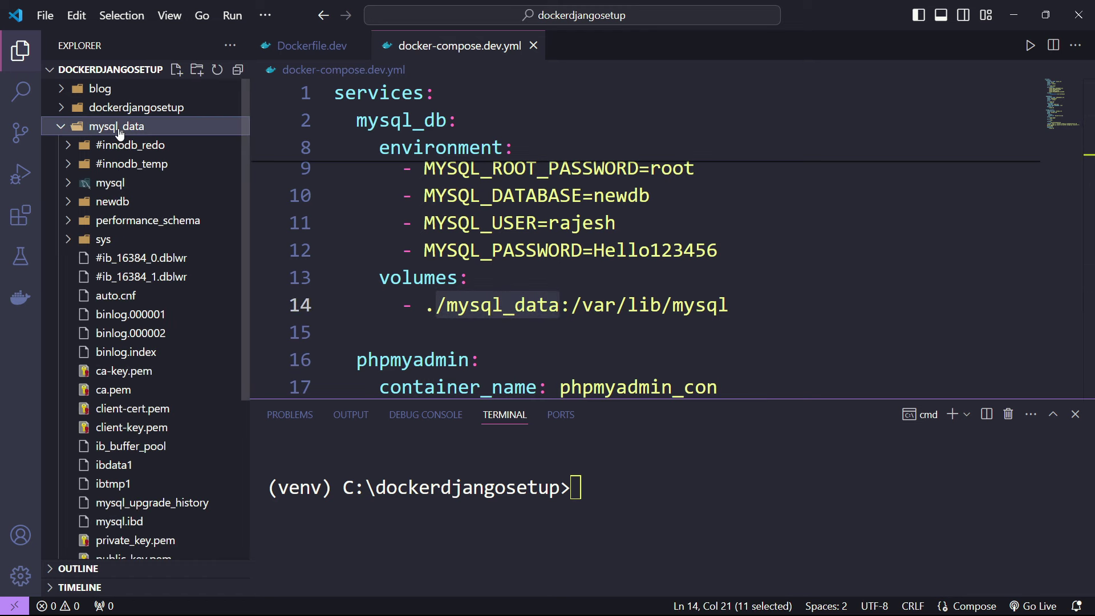
pyautogui.click(119, 206)
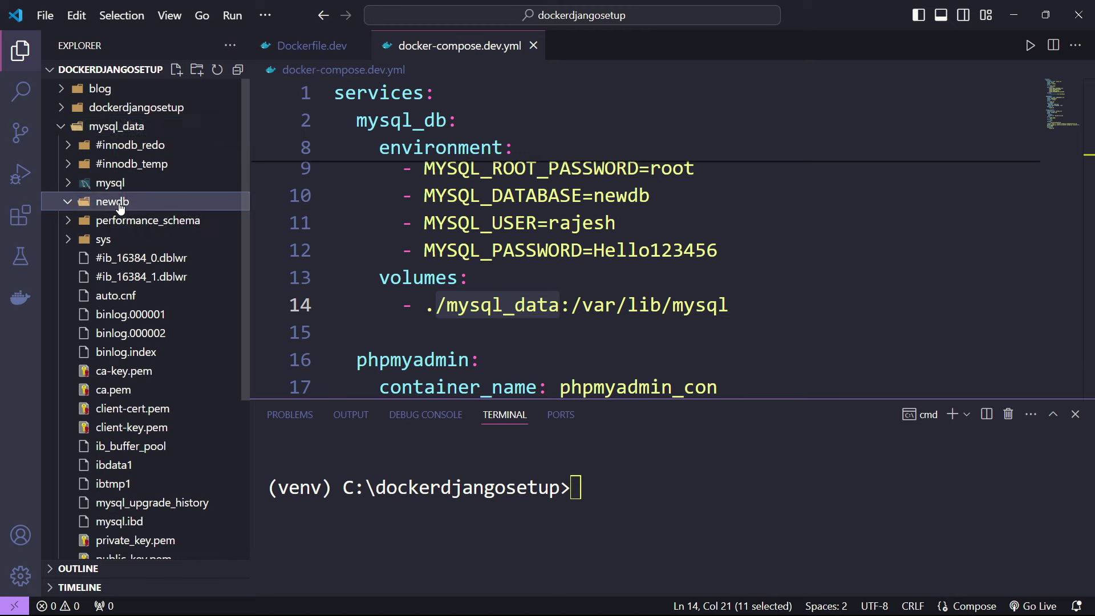
pyautogui.click(105, 206)
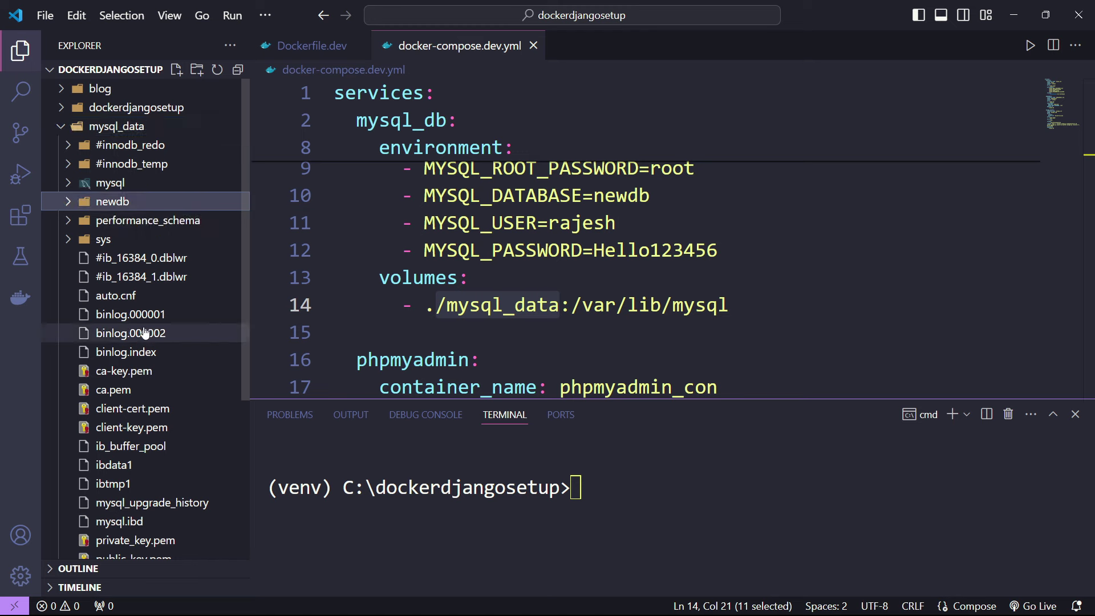
pyautogui.scroll(-3, 146, 333)
pyautogui.scroll(3, 171, 245)
pyautogui.click(121, 222)
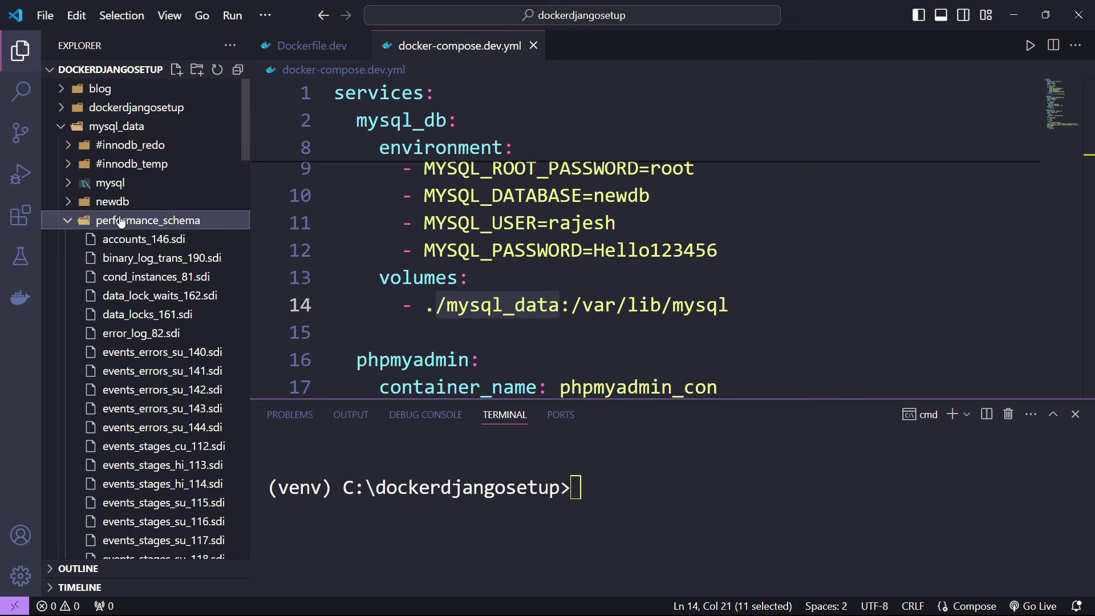
pyautogui.click(121, 222)
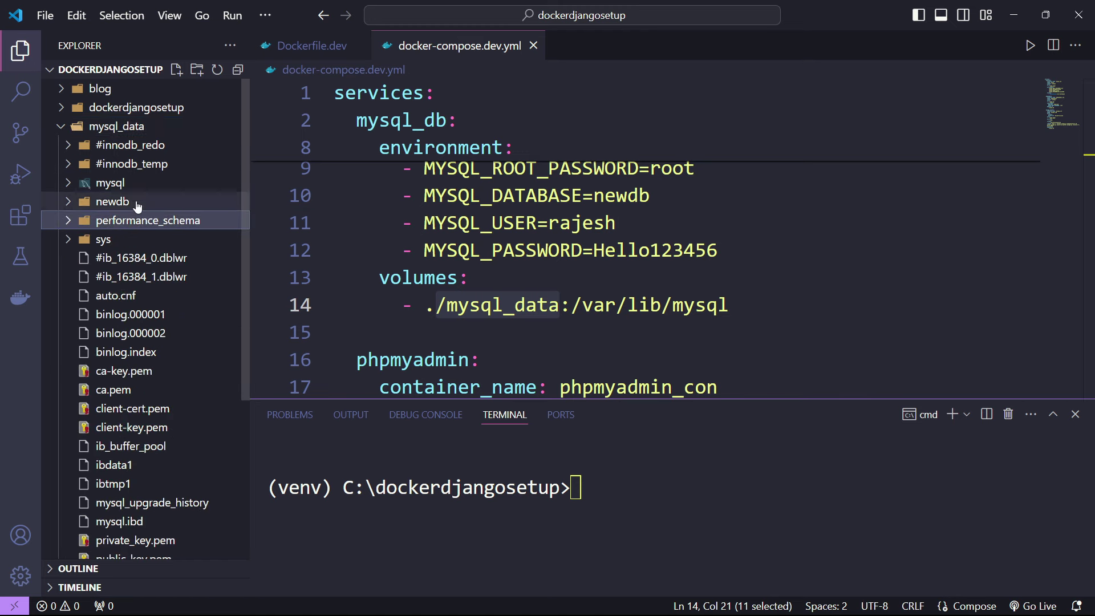
pyautogui.click(117, 127)
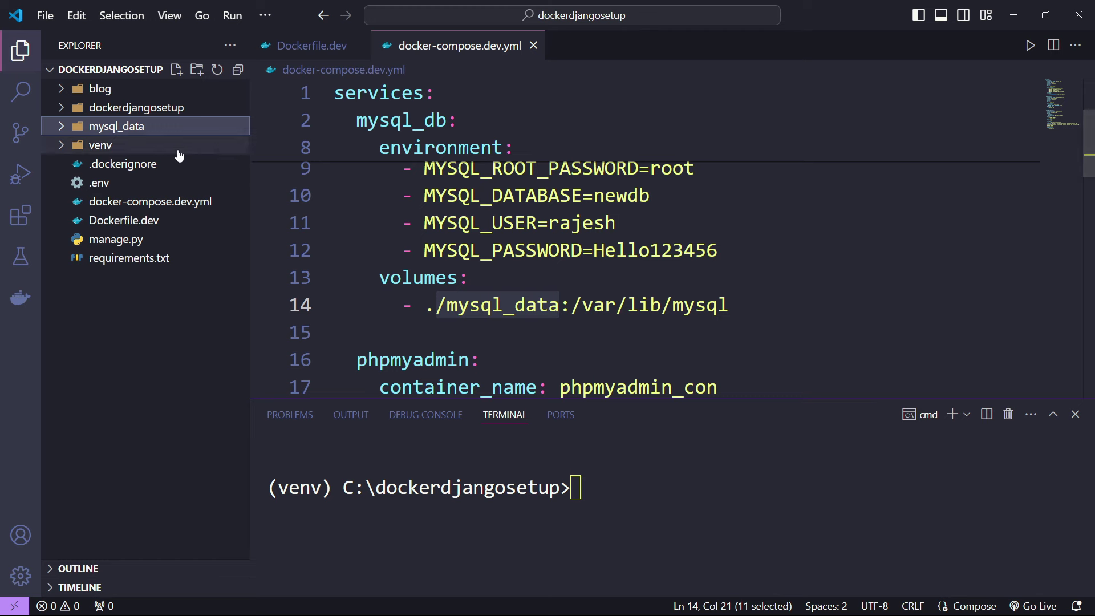
# - Hide the file tree and review the django_project service's container and build settings
pyautogui.click(28, 60)
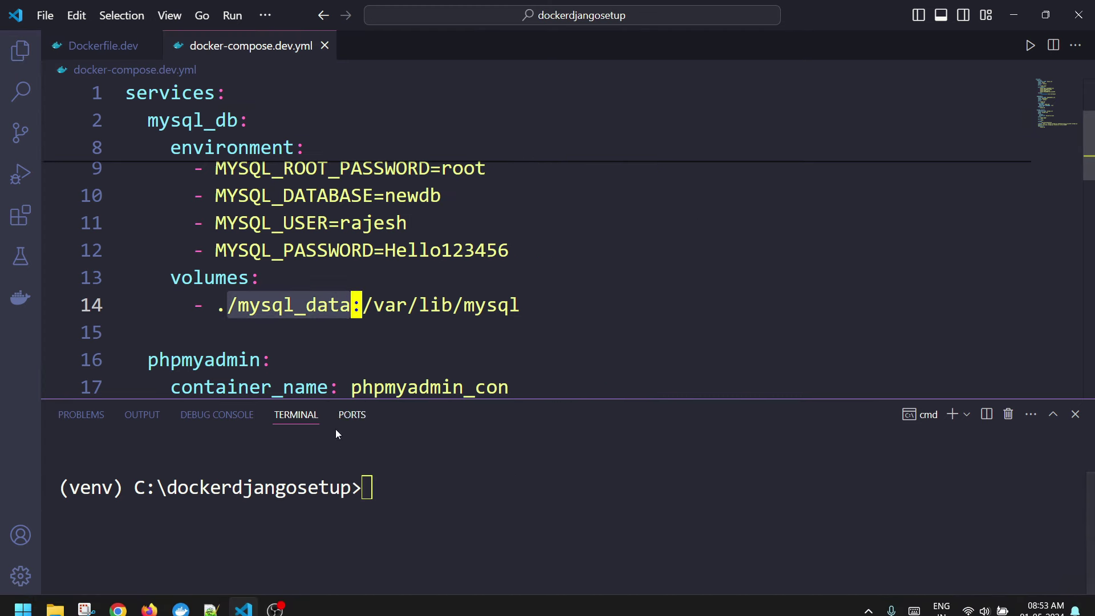
pyautogui.scroll(-5, 248, 232)
pyautogui.scroll(-1, 249, 232)
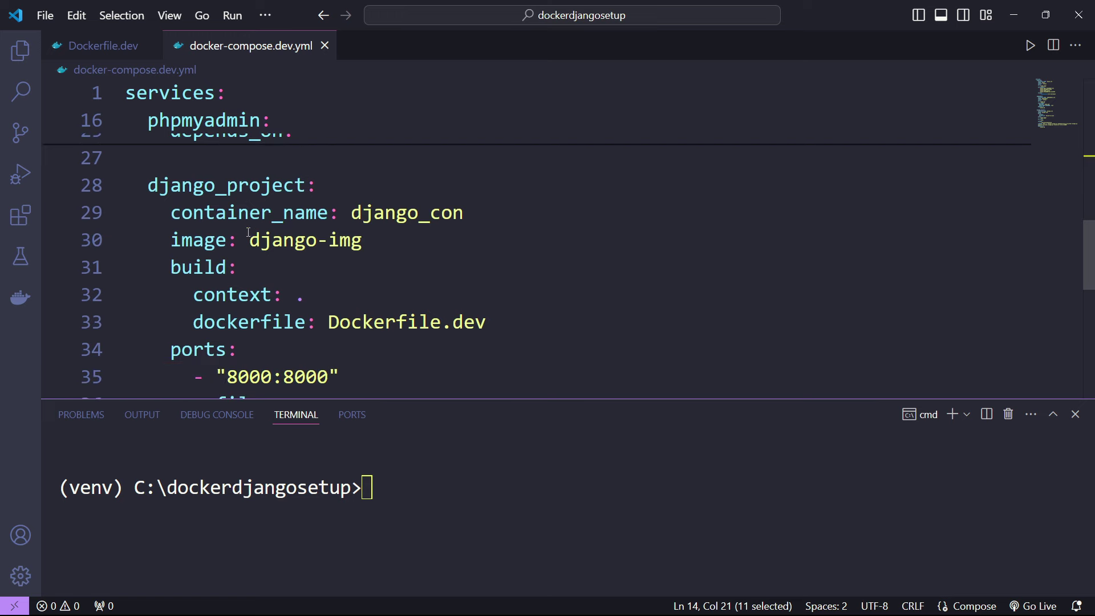
pyautogui.moveTo(205, 185); pyautogui.dragTo(295, 310)
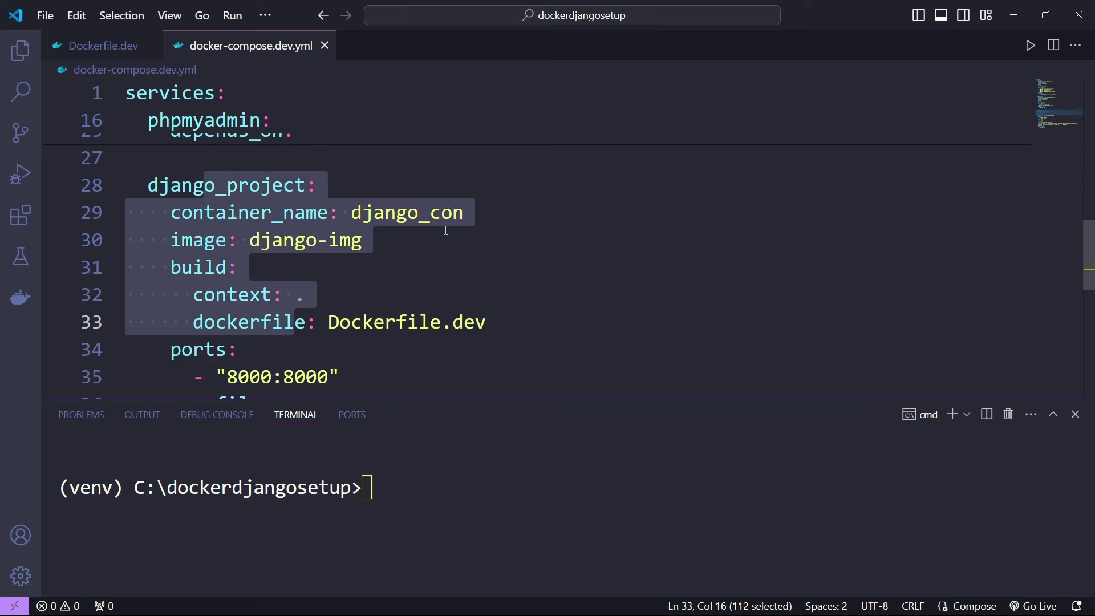
pyautogui.click(472, 239)
pyautogui.scroll(-4, 459, 254)
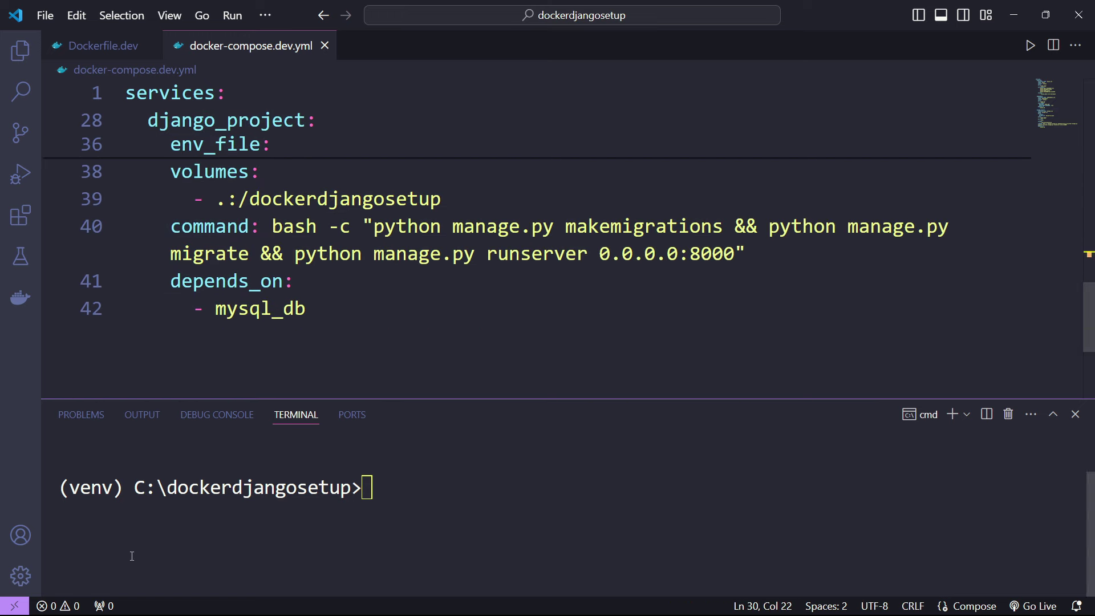
pyautogui.click(243, 596)
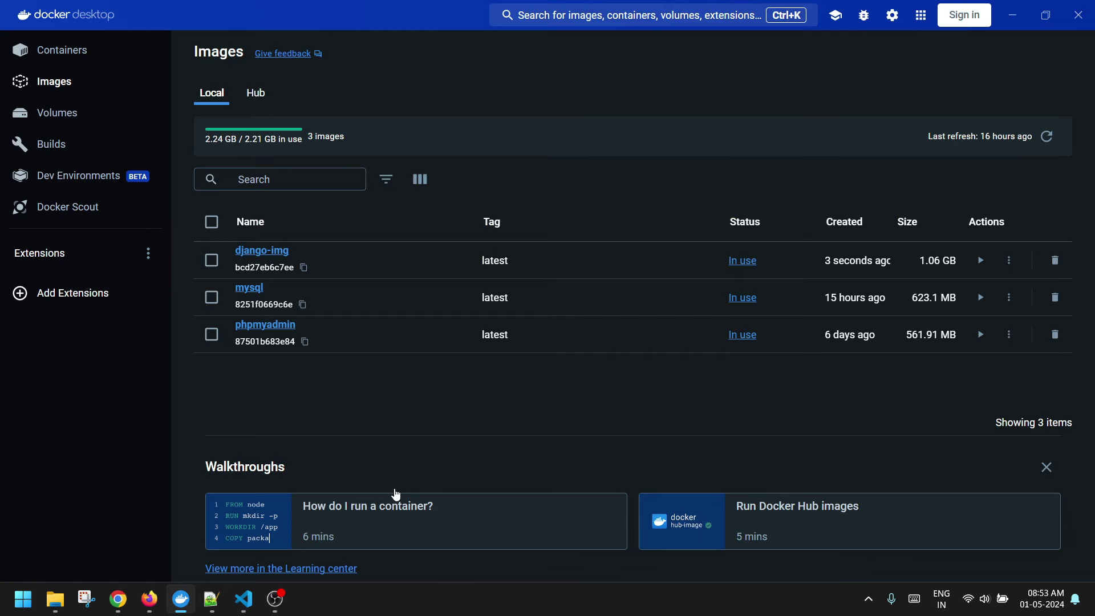
# - Open mysql_con from the dockerdjangosetup project to see logs showing MySQL ready on 3306
pyautogui.click(76, 61)
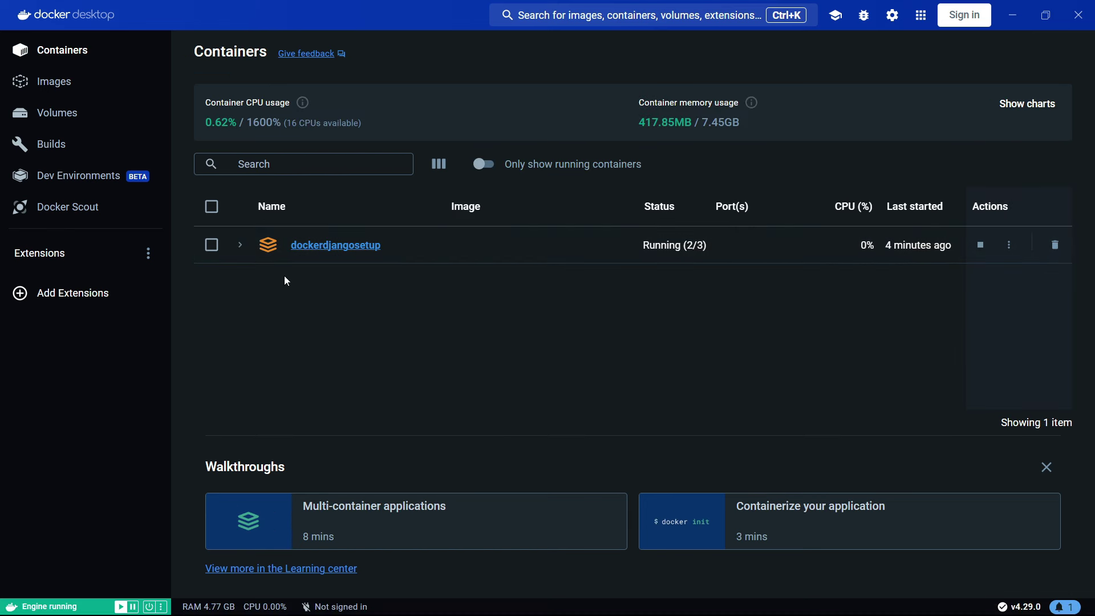
pyautogui.click(341, 247)
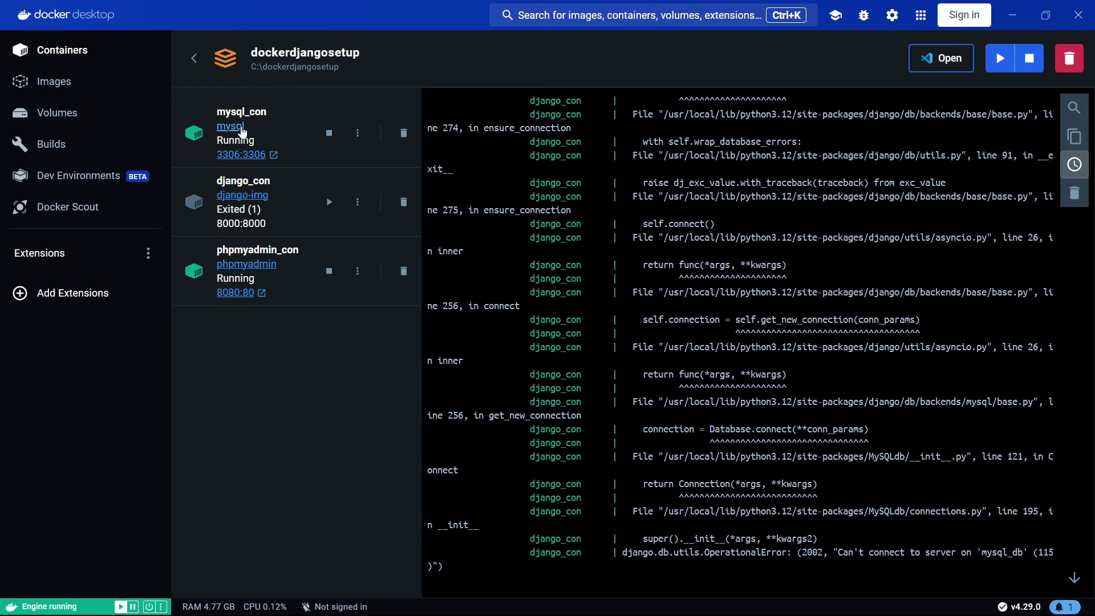
pyautogui.click(237, 135)
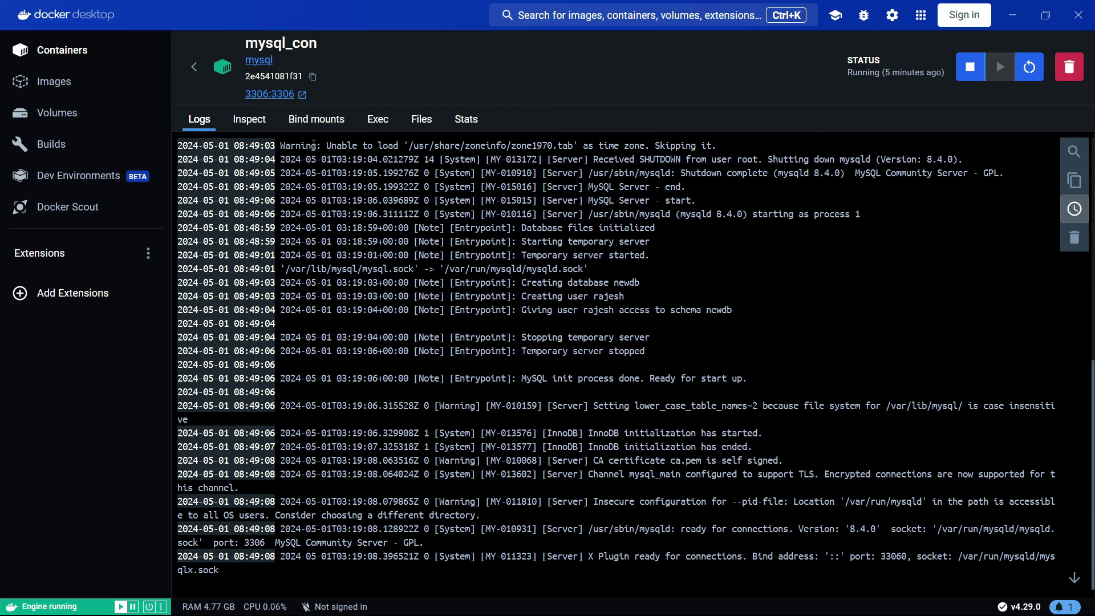
# - In mysql_con's shell, log in with mysql -p, run show databases; to find newdb, then exit
pyautogui.click(380, 120)
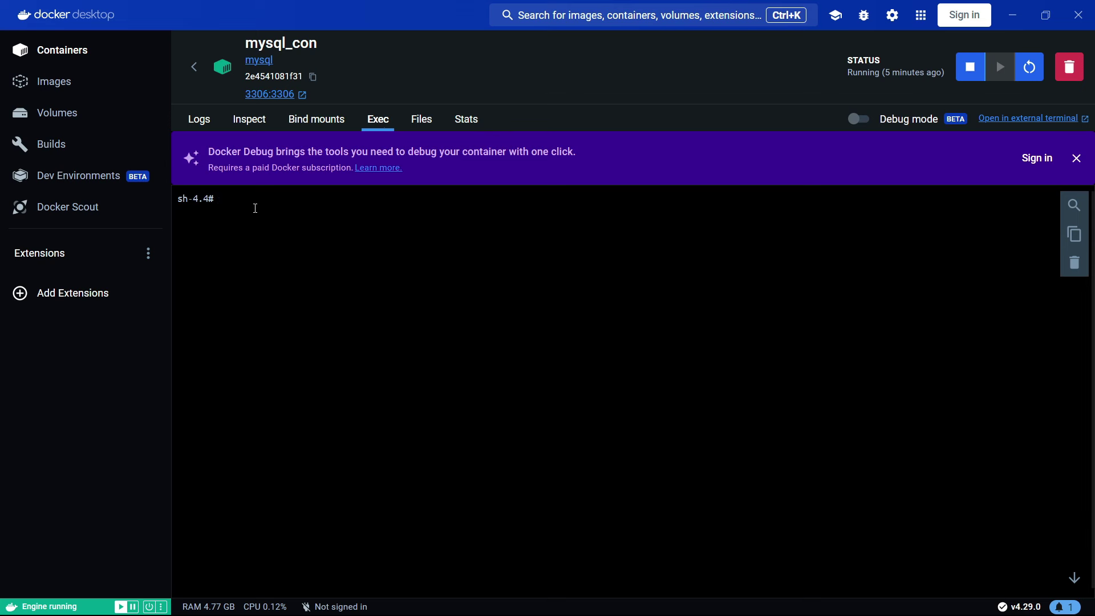
pyautogui.write('mysql -p')
pyautogui.press('Return')
pyautogui.press('Return')
pyautogui.write('show')
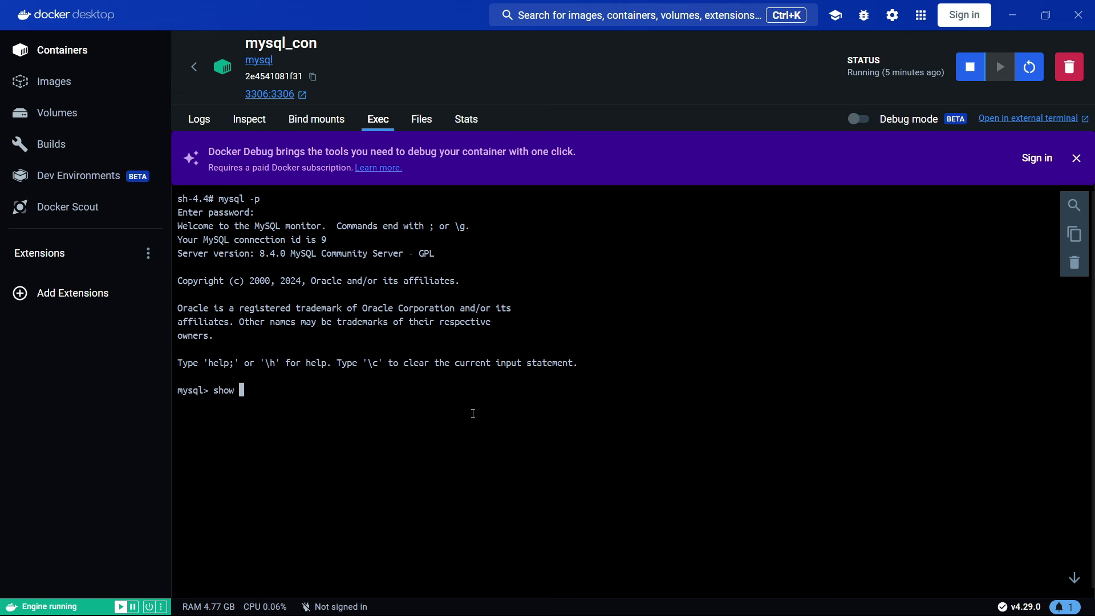
pyautogui.write('databases;')
pyautogui.press('Return')
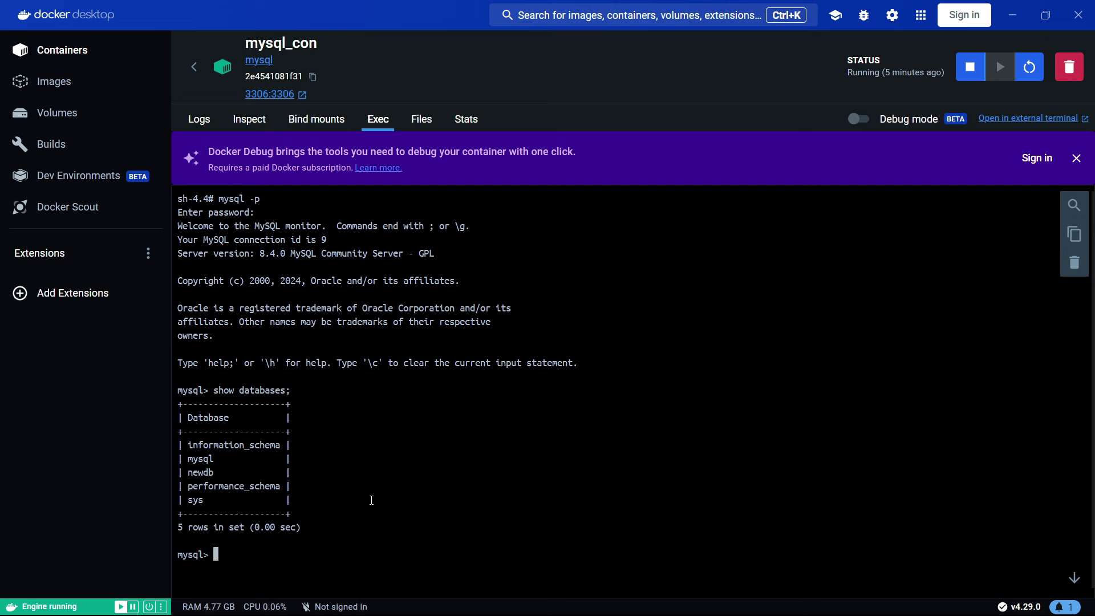
pyautogui.write('exit')
pyautogui.press('Return')
# - Clear mysql_con's shell output and logs, then return to the dockerdjangosetup project
pyautogui.write('clear')
pyautogui.press('Return')
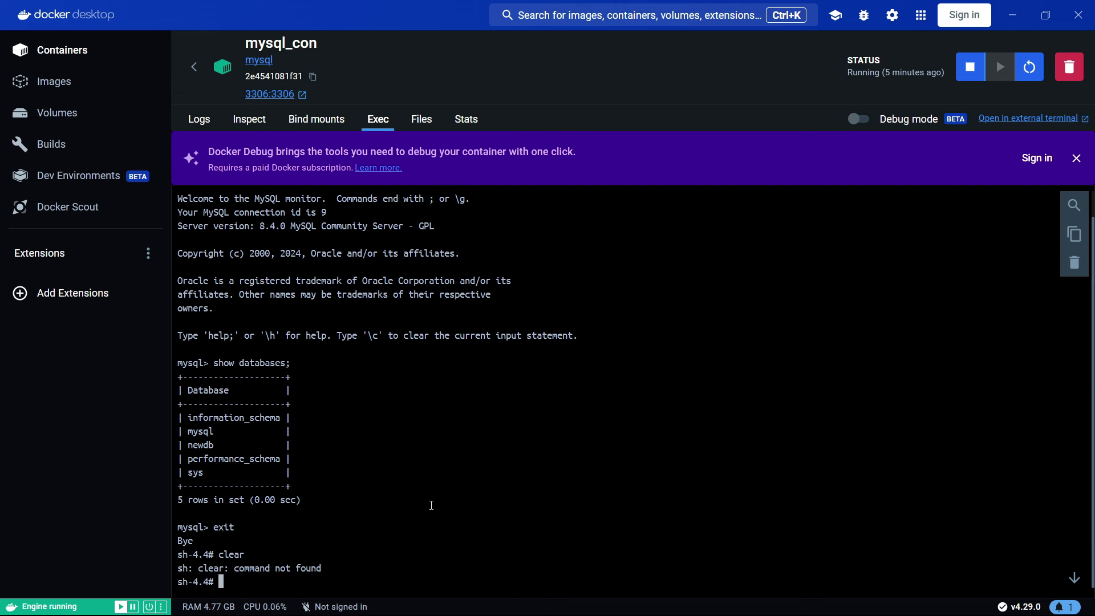
pyautogui.write('cls')
pyautogui.press('Return')
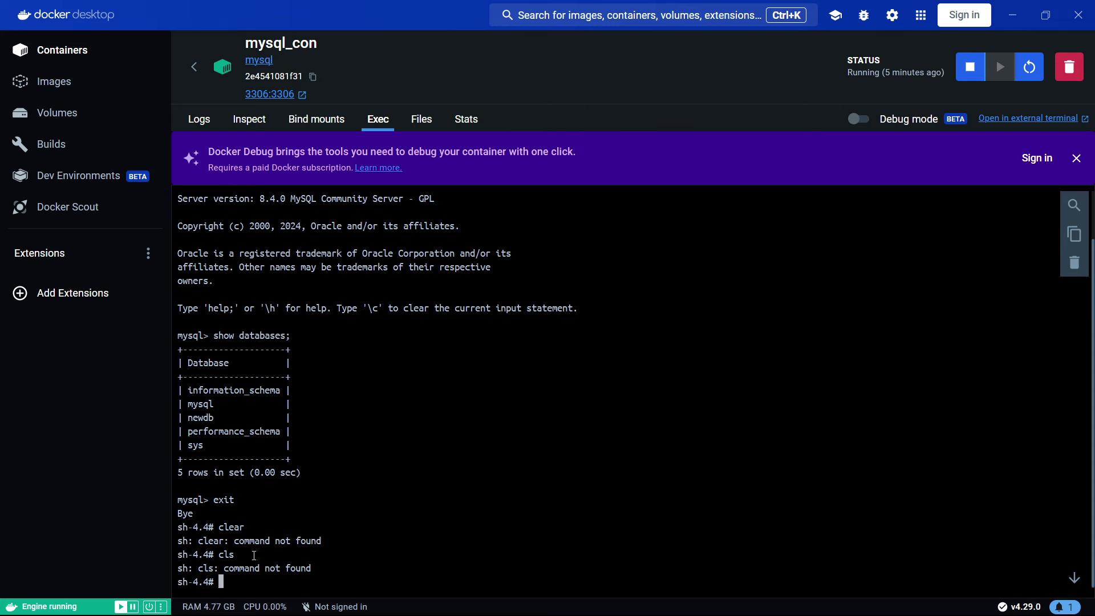
pyautogui.click(199, 122)
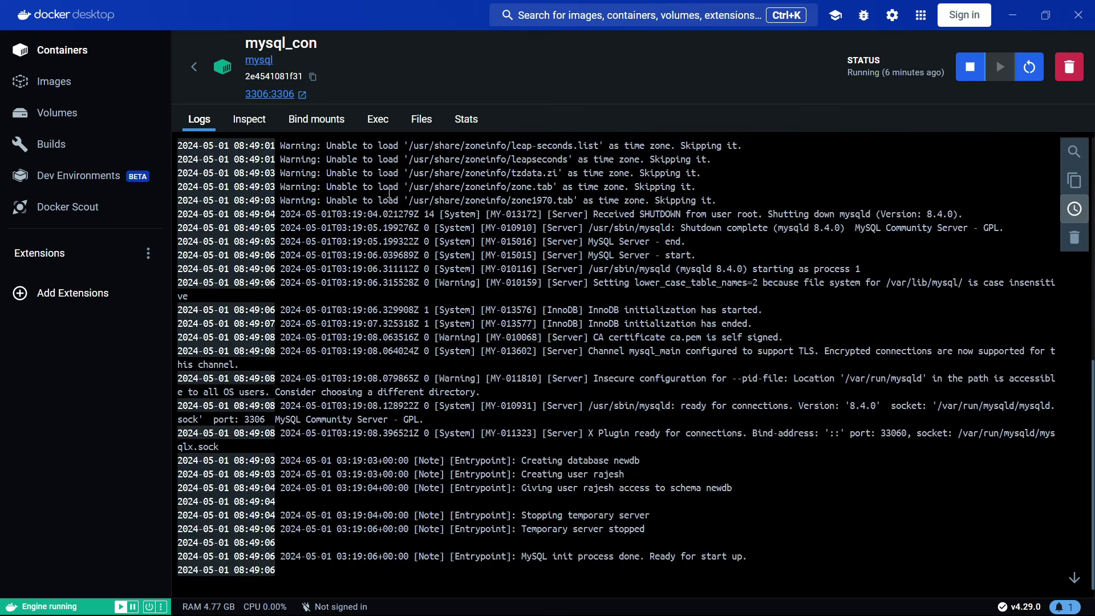
pyautogui.click(385, 127)
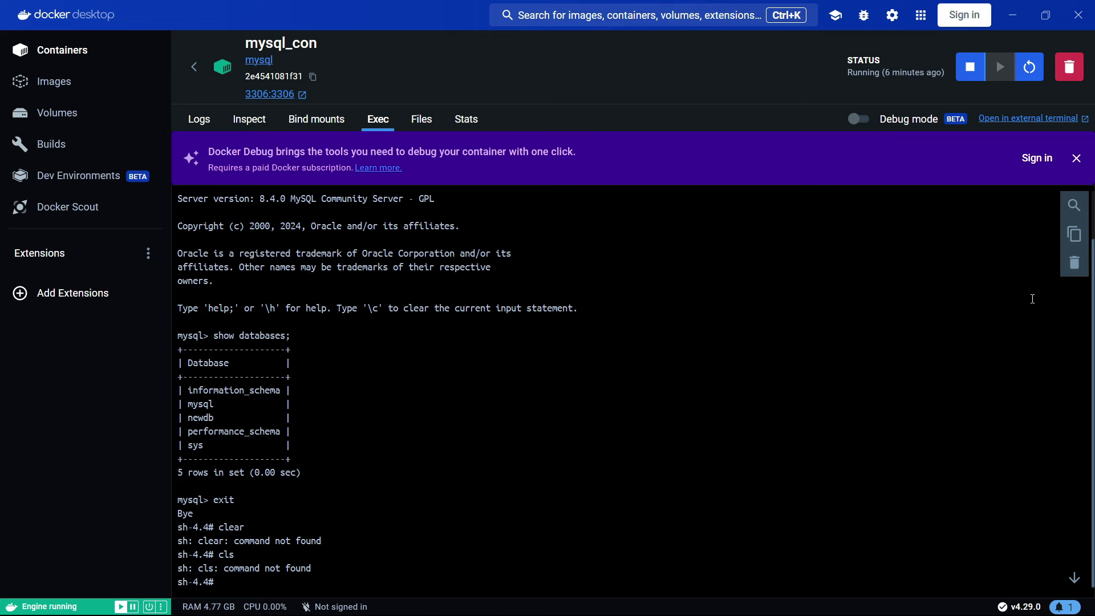
pyautogui.click(1074, 262)
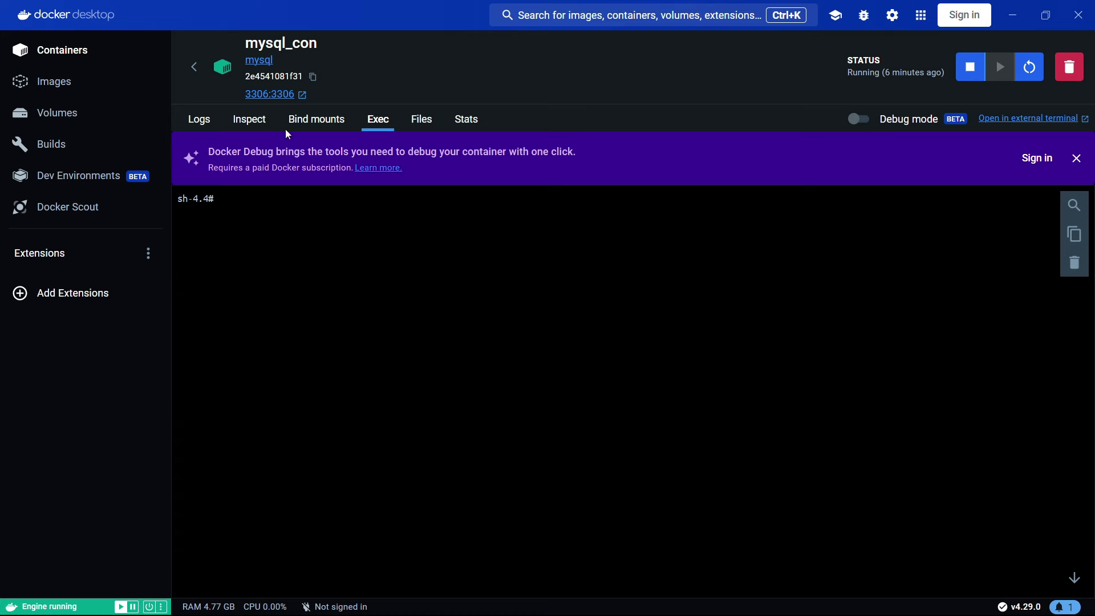
pyautogui.click(199, 121)
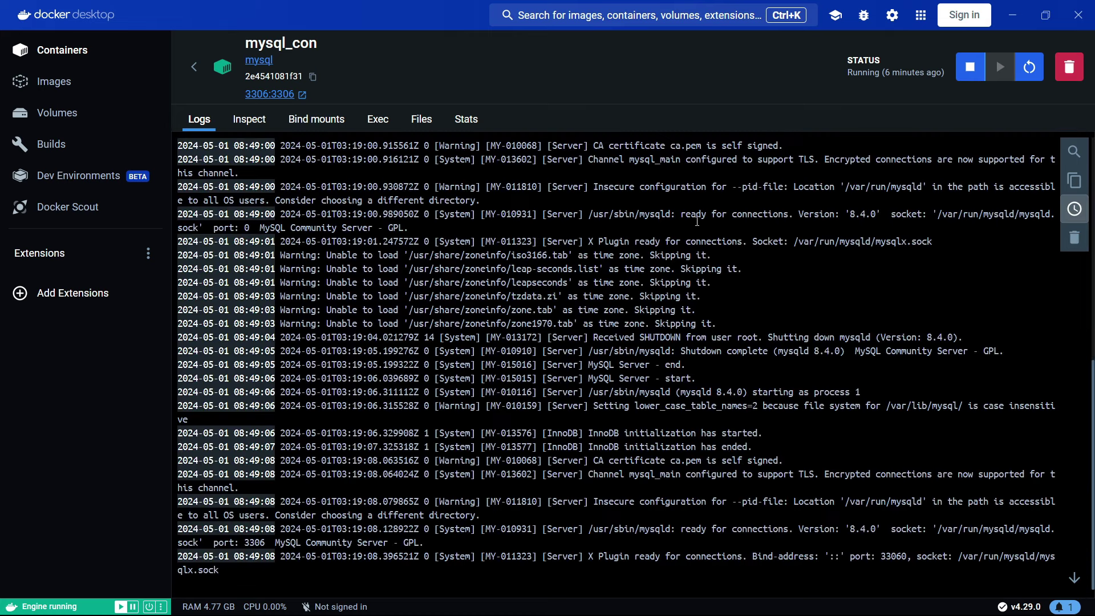
pyautogui.click(1075, 238)
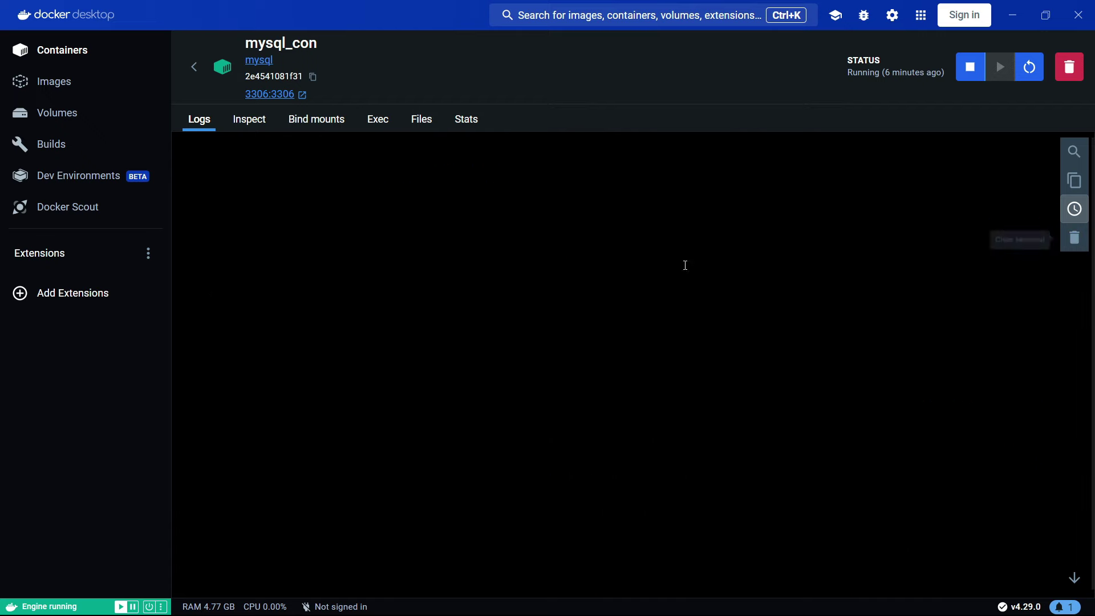
pyautogui.click(196, 68)
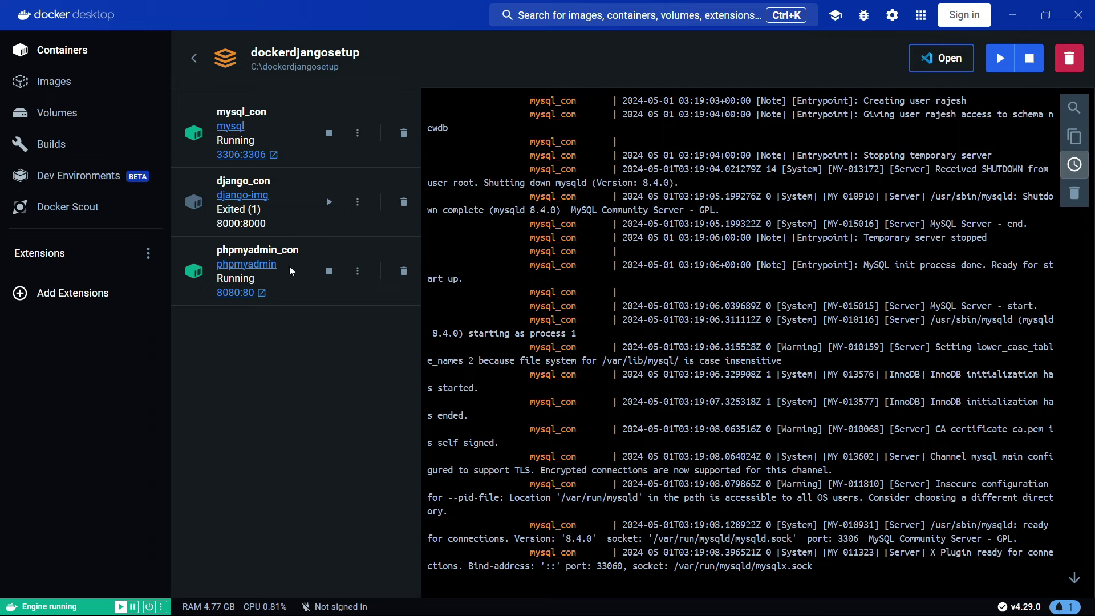
# - Open phpmyadmin_con's Exec shell, then return to the dockerdjangosetup project
pyautogui.click(254, 274)
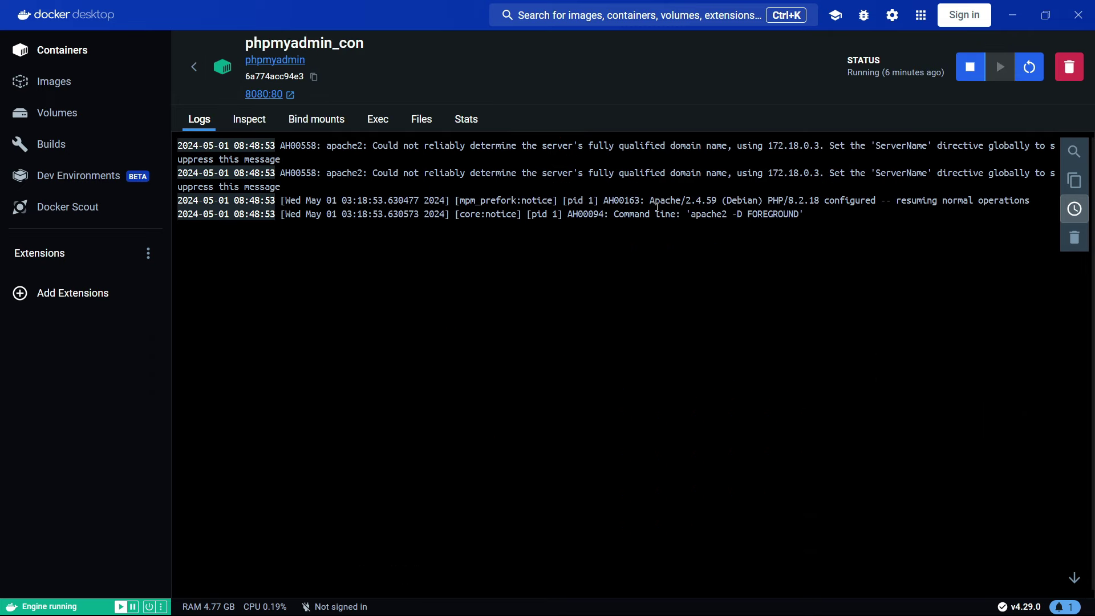
pyautogui.click(378, 119)
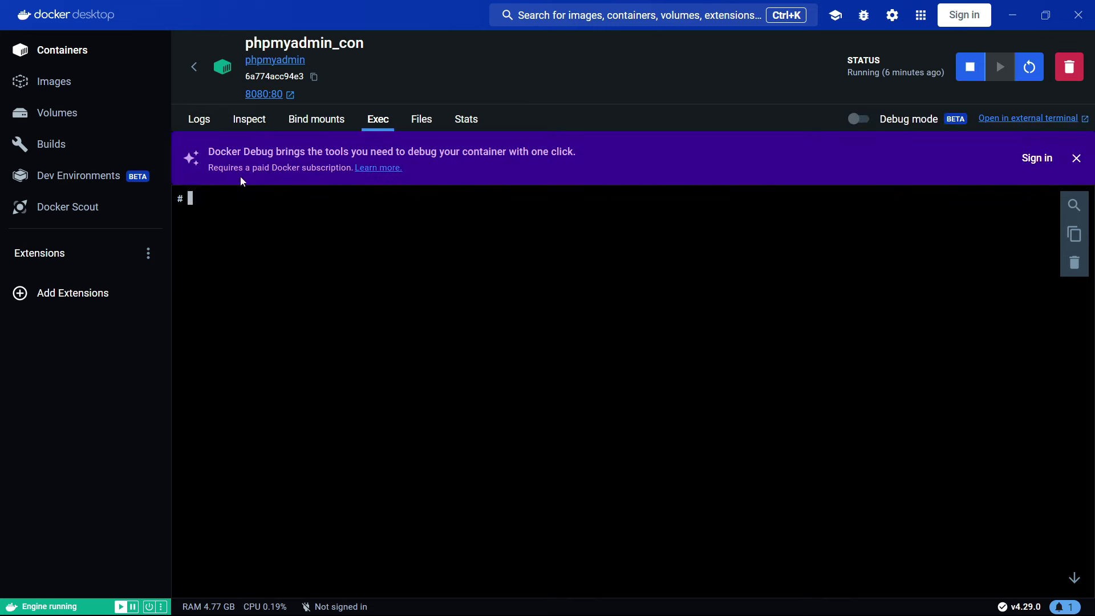
pyautogui.click(196, 69)
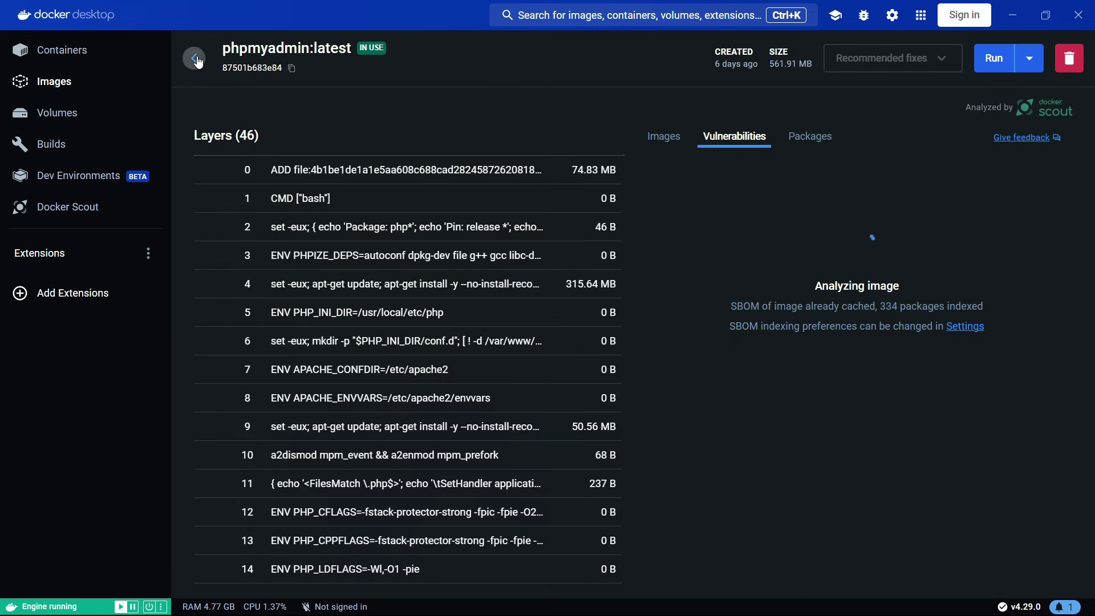
pyautogui.click(196, 67)
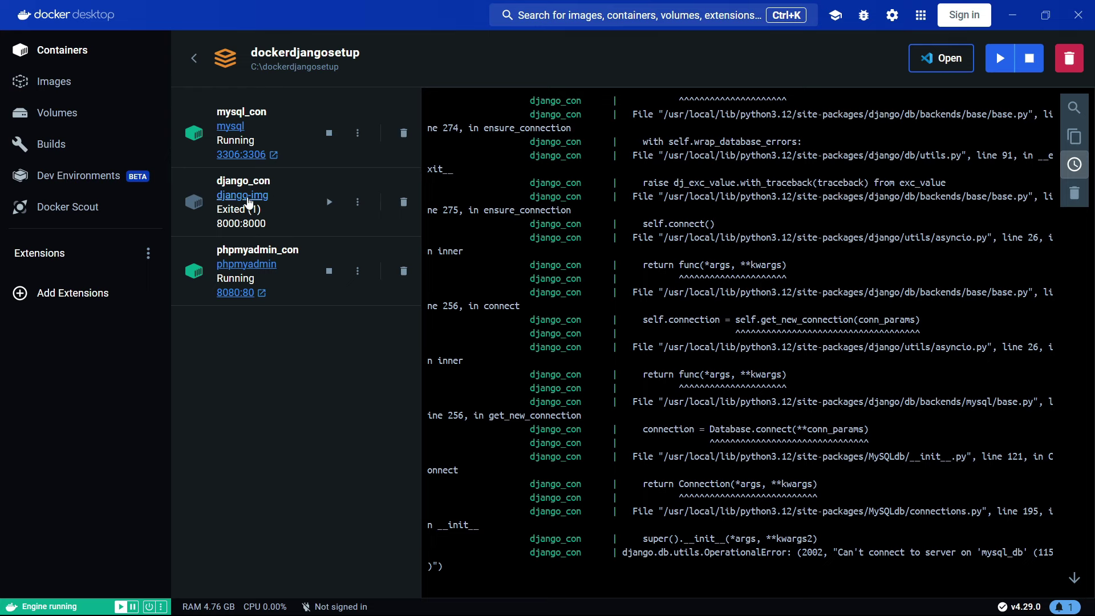
# - Open django_con's logs and mark the error saying it can't connect to 'mysql_db'
pyautogui.click(250, 202)
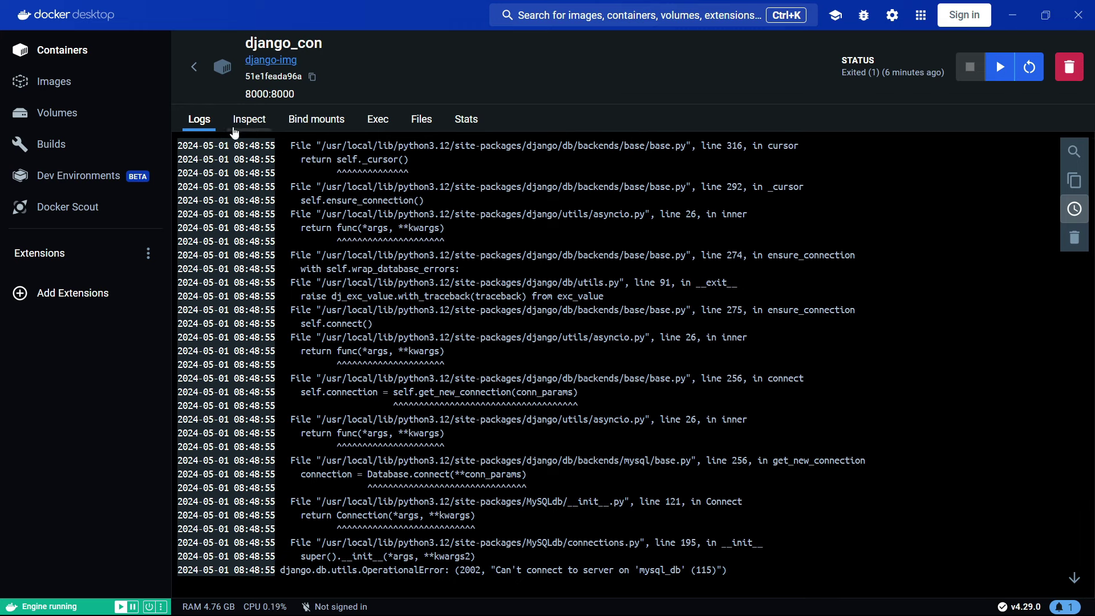
pyautogui.moveTo(491, 570); pyautogui.dragTo(681, 570)
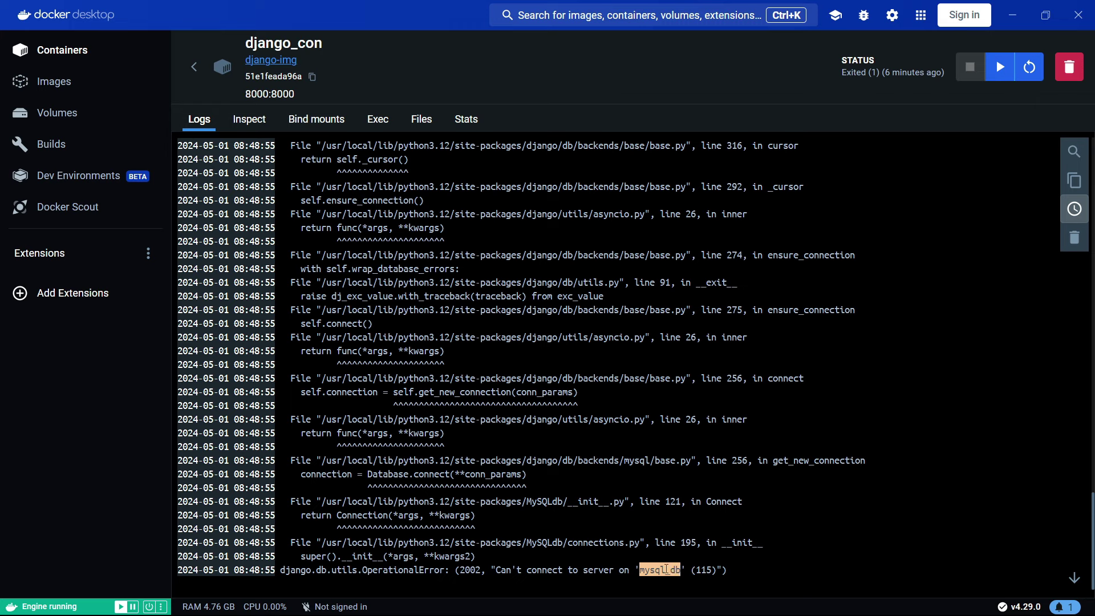
pyautogui.click(719, 554)
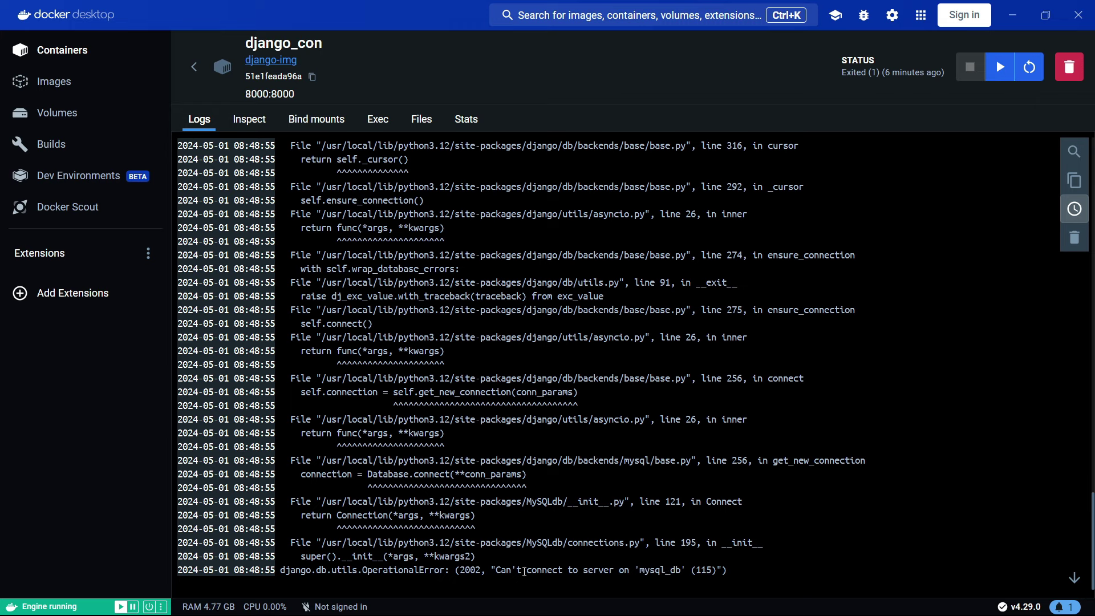
pyautogui.moveTo(500, 570); pyautogui.dragTo(688, 568)
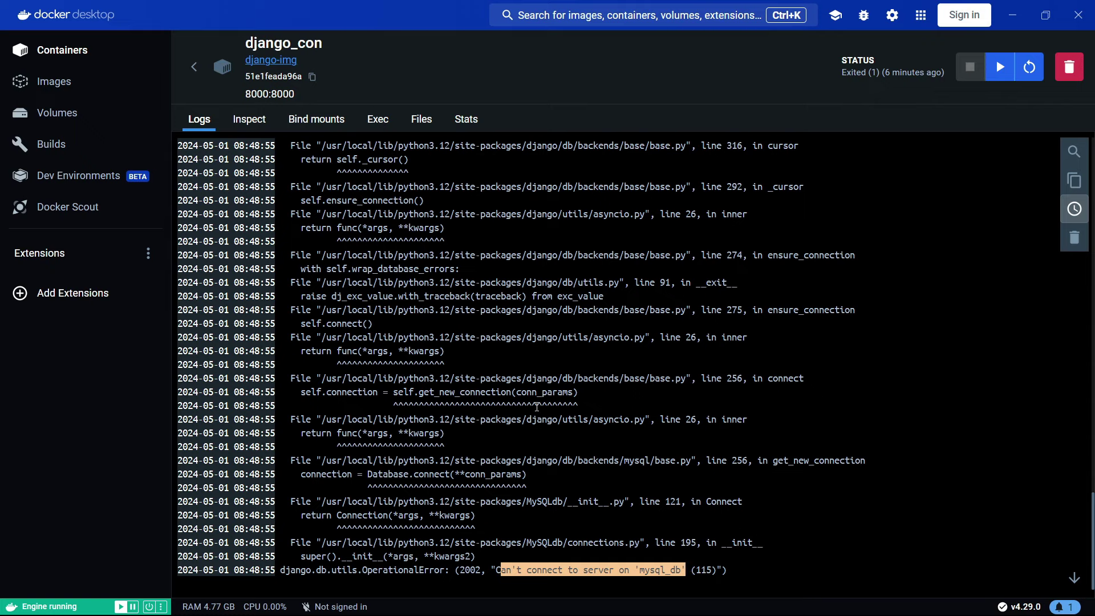
pyautogui.scroll(5, 541, 364)
pyautogui.scroll(-5, 540, 364)
# - Try django_con's Exec tab, then back out to the main Containers list
pyautogui.click(378, 119)
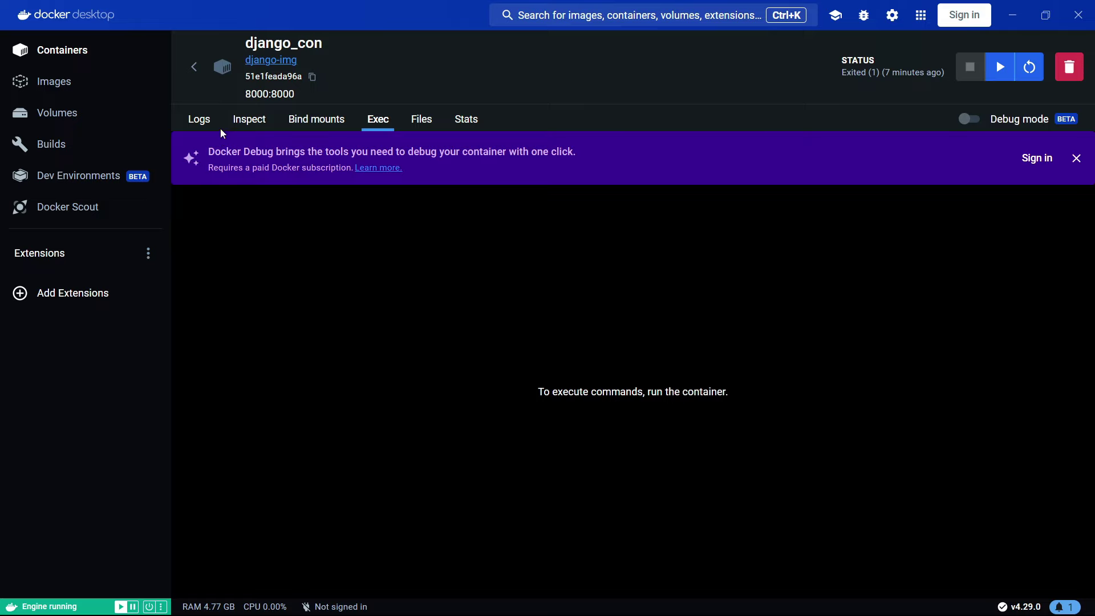
pyautogui.click(202, 126)
pyautogui.click(194, 67)
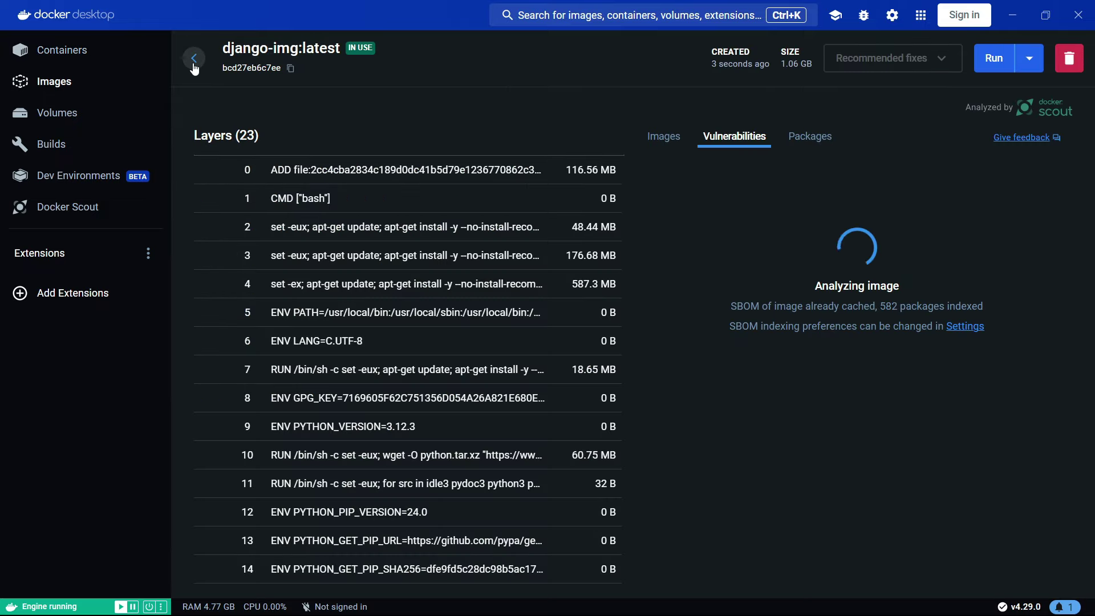
pyautogui.click(194, 65)
pyautogui.click(193, 63)
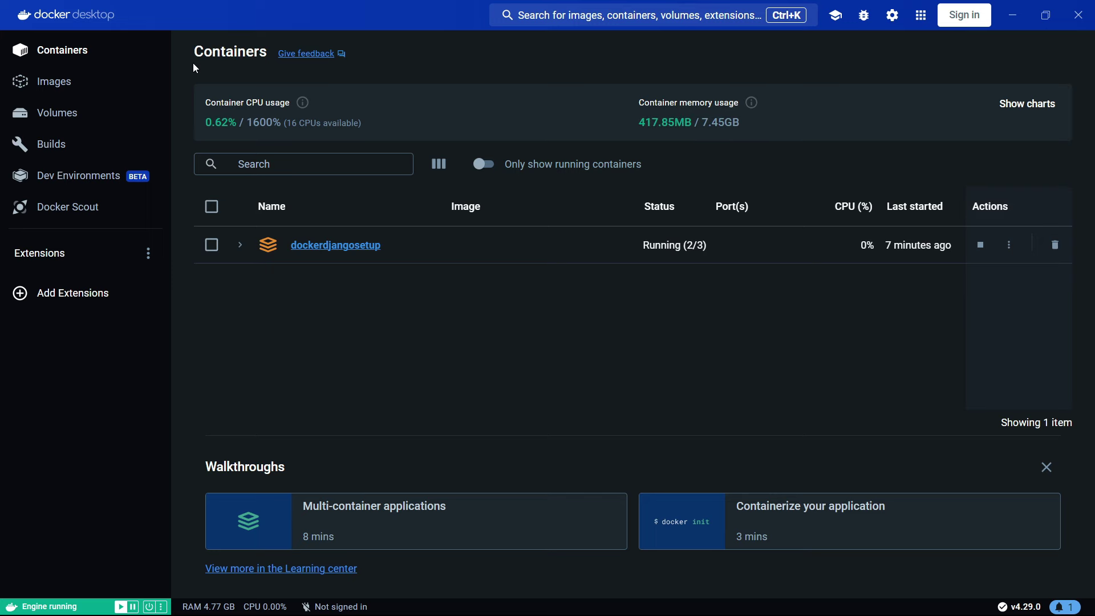
# - Start the exited django_con container in dockerdjangosetup so all three containers run
pyautogui.click(350, 255)
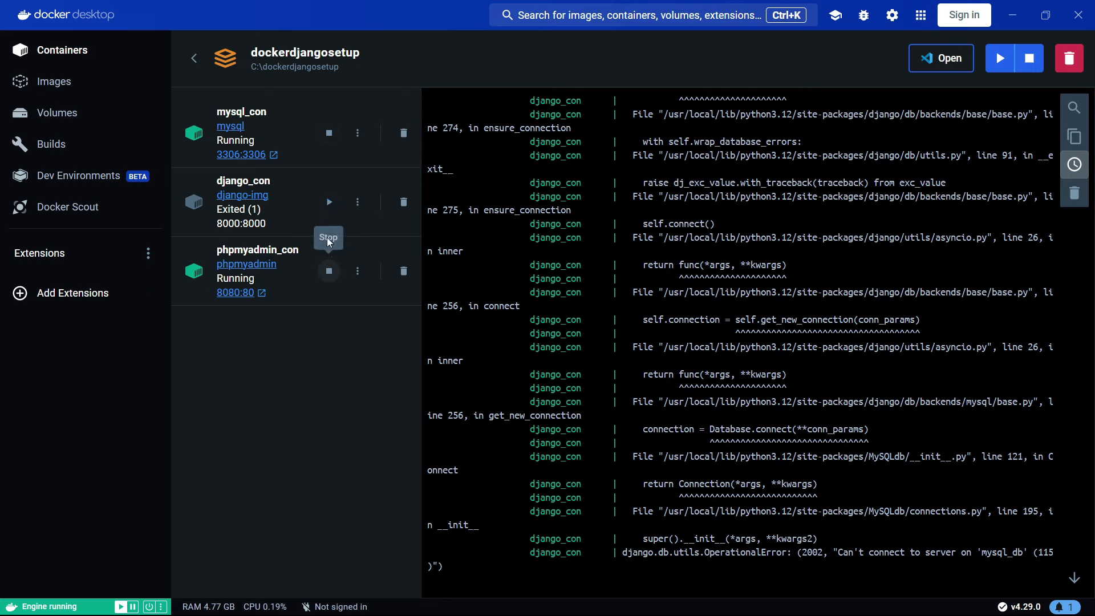
pyautogui.click(328, 202)
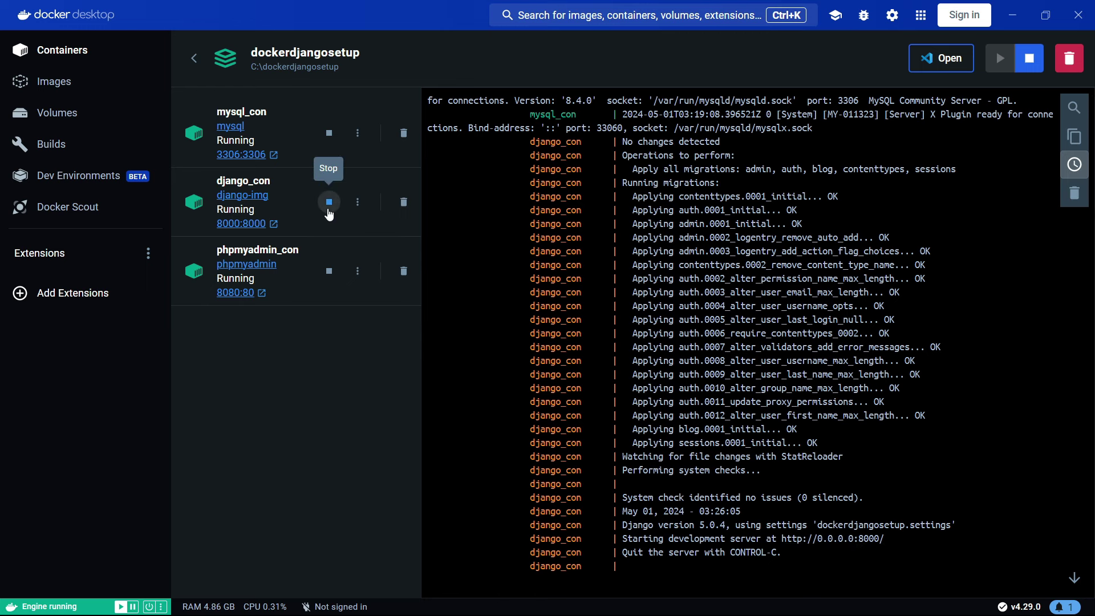
pyautogui.click(195, 57)
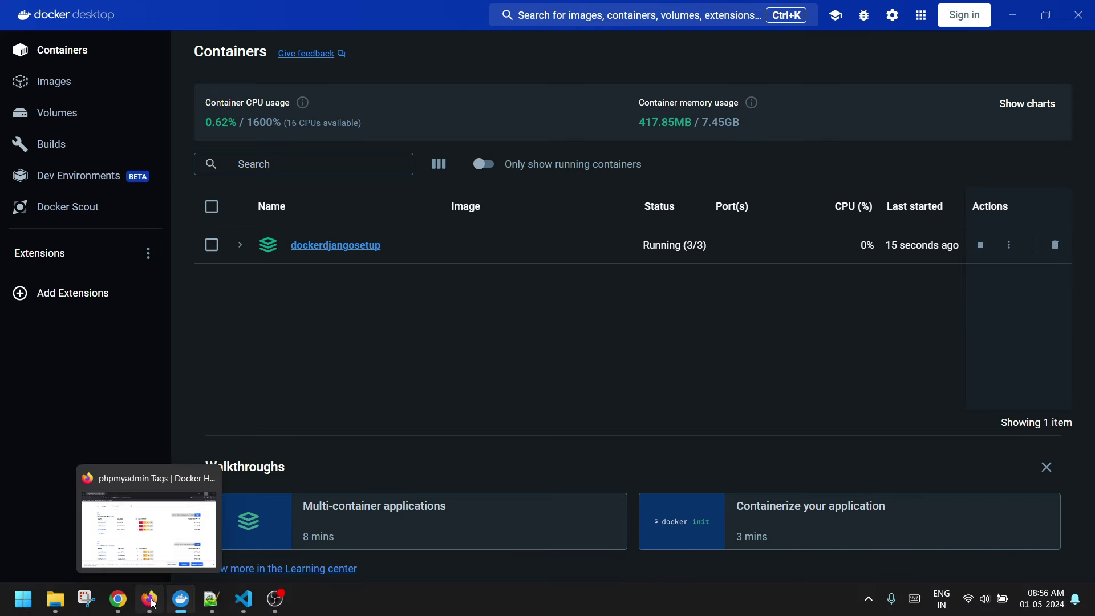
# - Show the project file explorer in VS Code with Ctrl+B
pyautogui.click(149, 608)
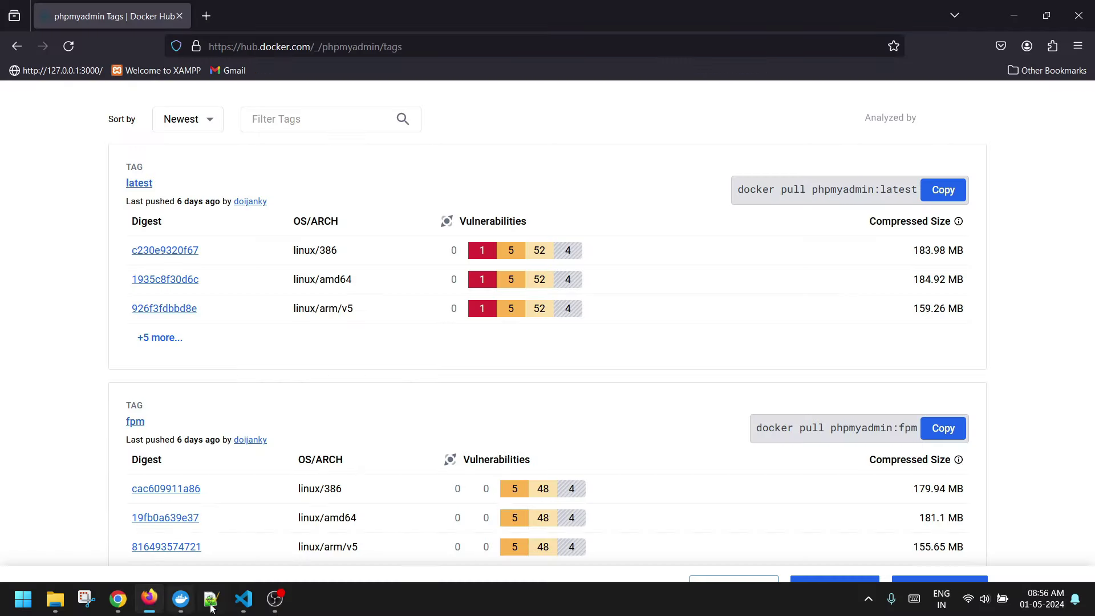
pyautogui.click(244, 600)
pyautogui.hotkey('ctrl', 'b')
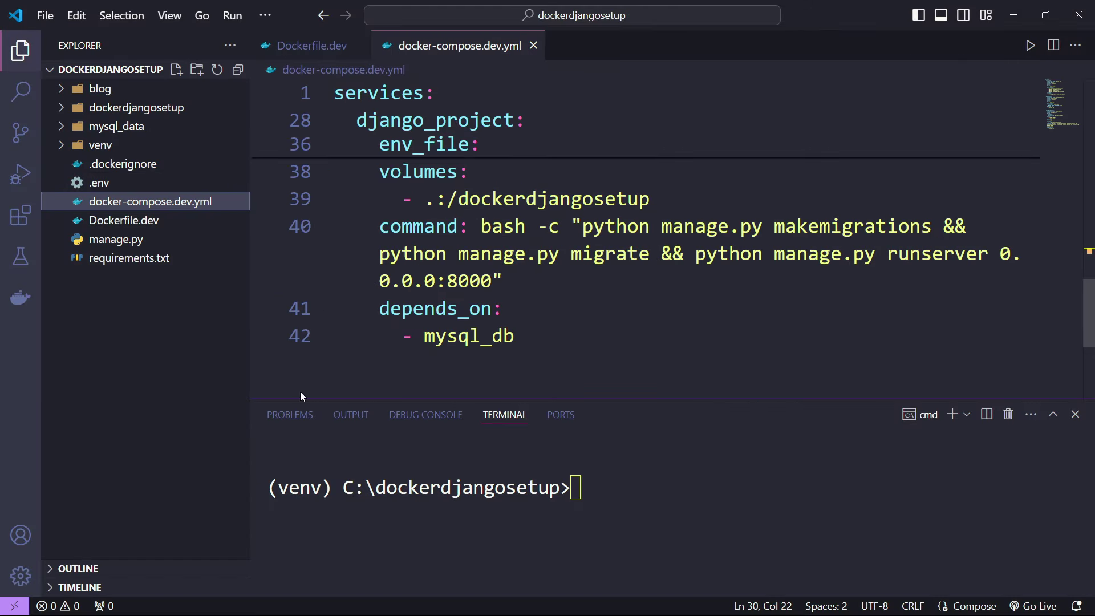
# - Open a new Firefox tab and enter the address 127.0.0.1:8000
pyautogui.click(152, 603)
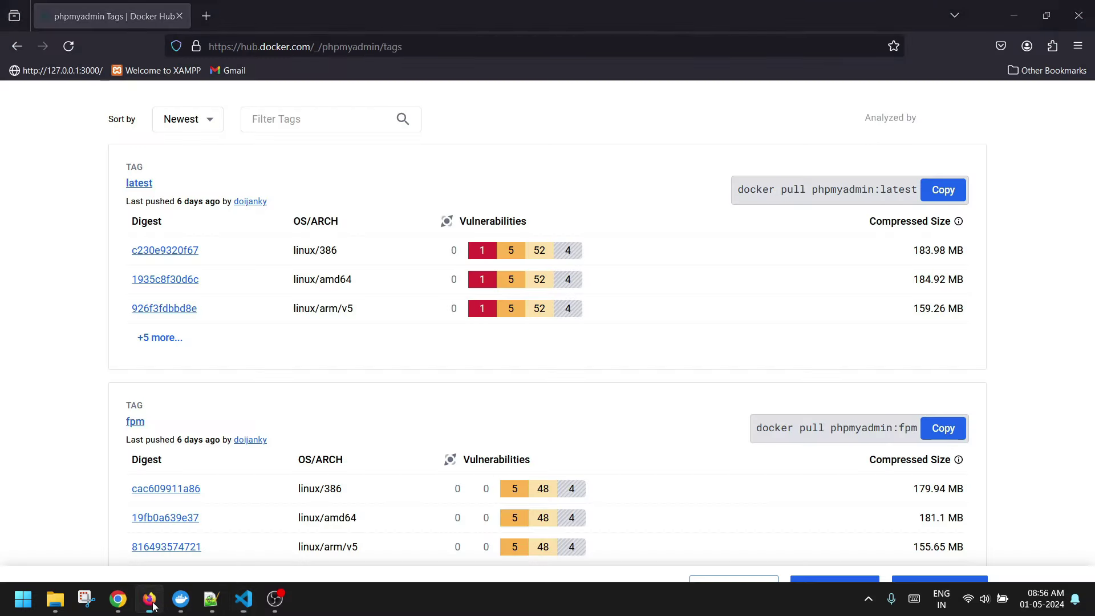
pyautogui.click(206, 15)
pyautogui.write('loca')
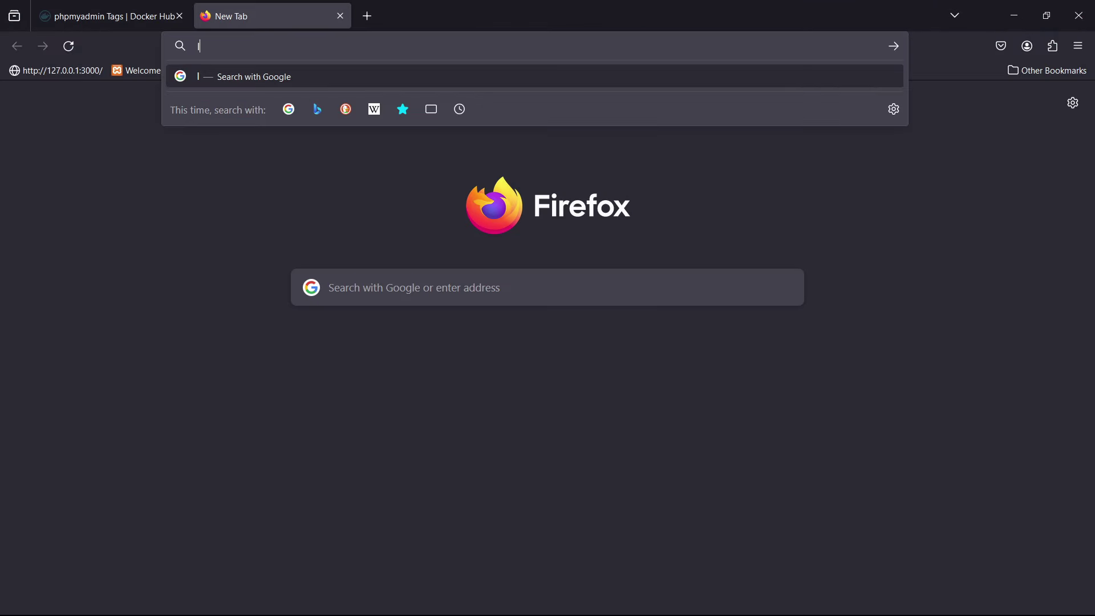
pyautogui.press('BackSpace')
pyautogui.press('BackSpace')
pyautogui.press('BackSpace')
pyautogui.press('BackSpace')
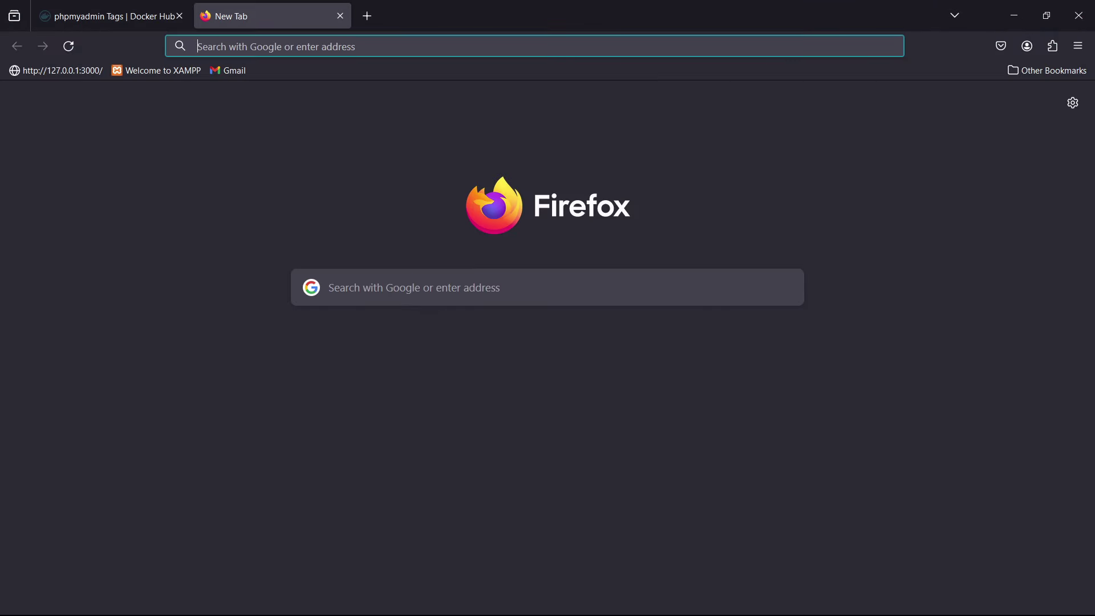
pyautogui.write('127.0.0.')
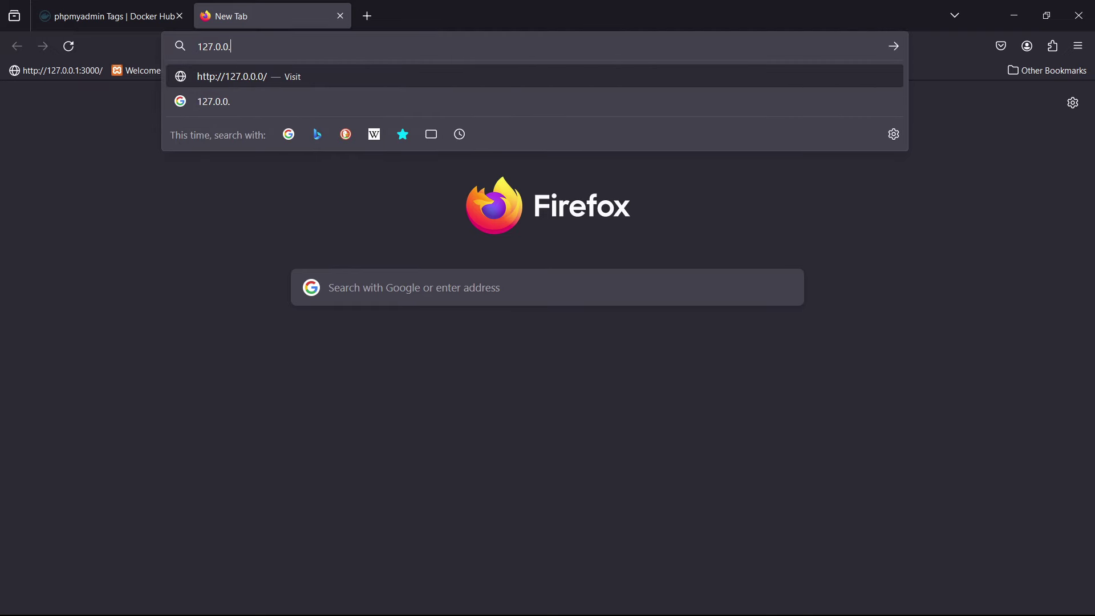
pyautogui.write('1')
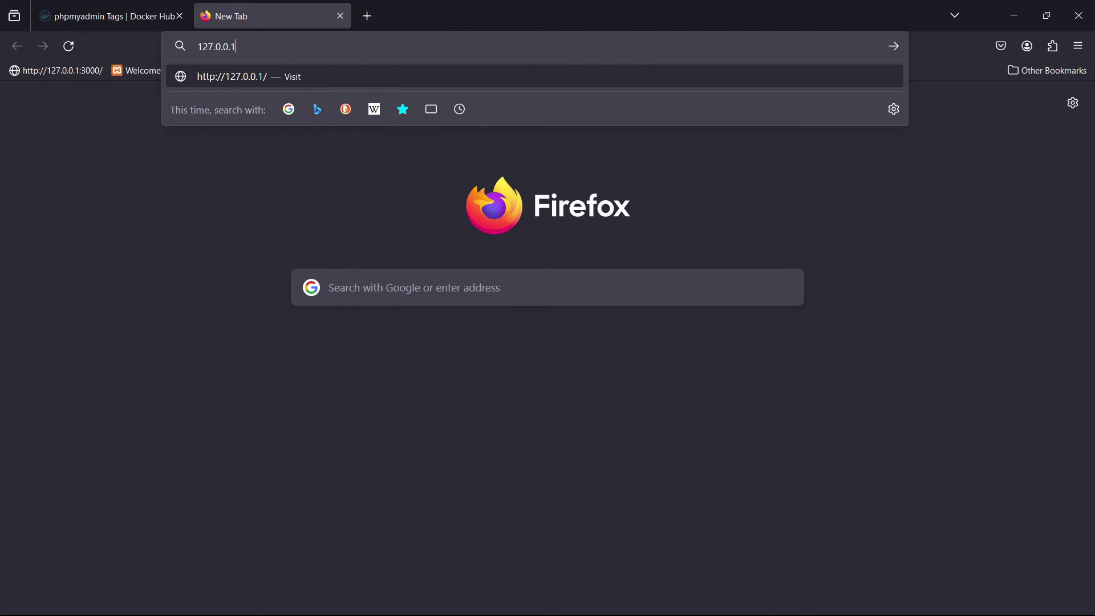
pyautogui.write(':8000')
# - Load 127.0.0.1:8000, then the Django admin login at /admin, and open a new blank tab
pyautogui.press('Return')
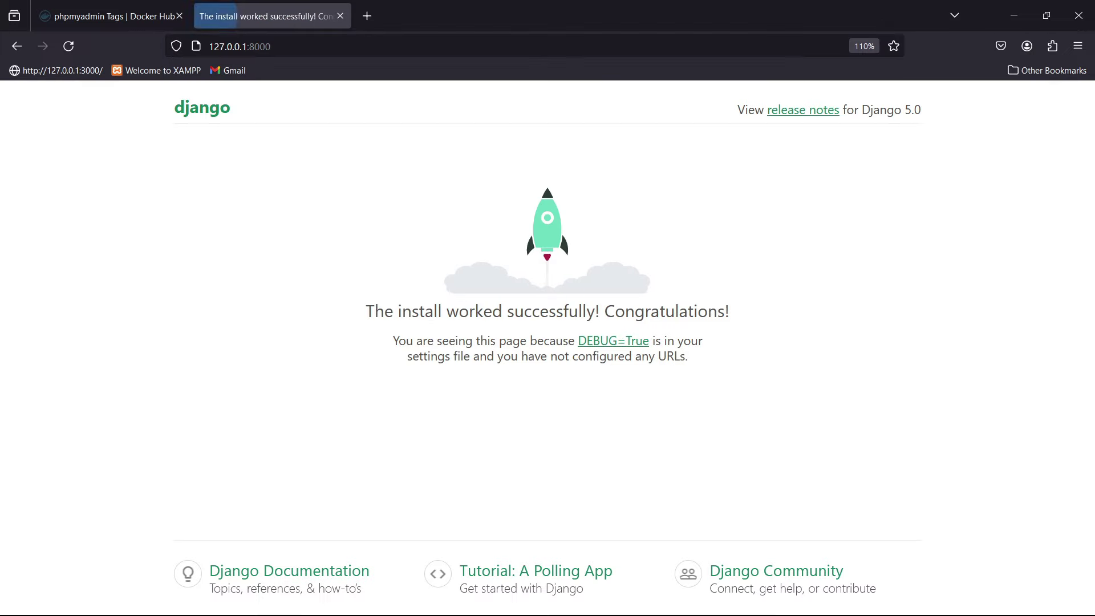
pyautogui.click(354, 42)
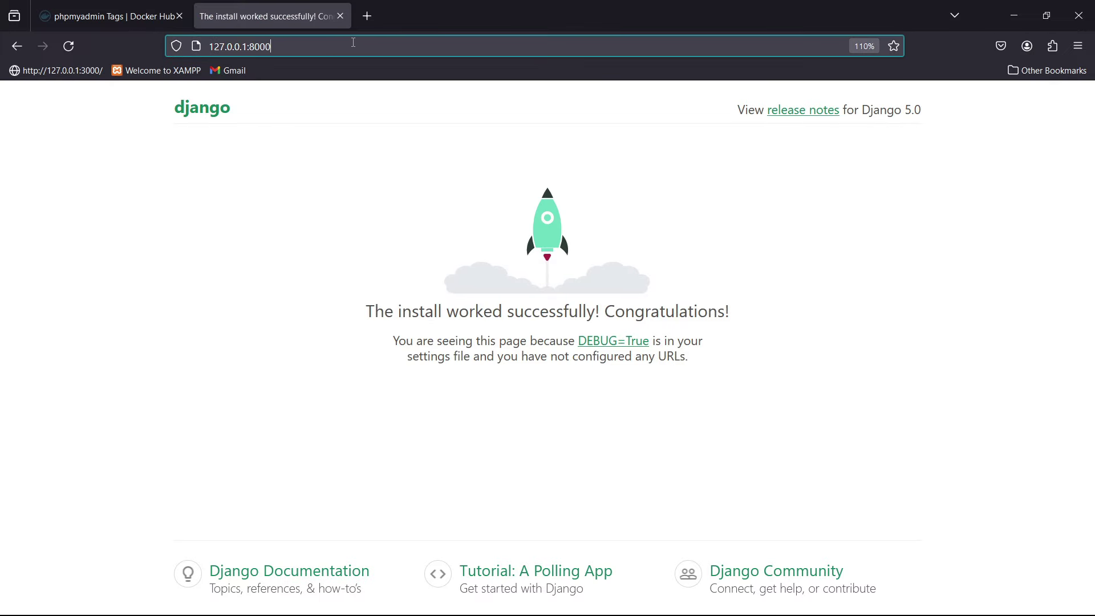
pyautogui.write('/admin')
pyautogui.press('Return')
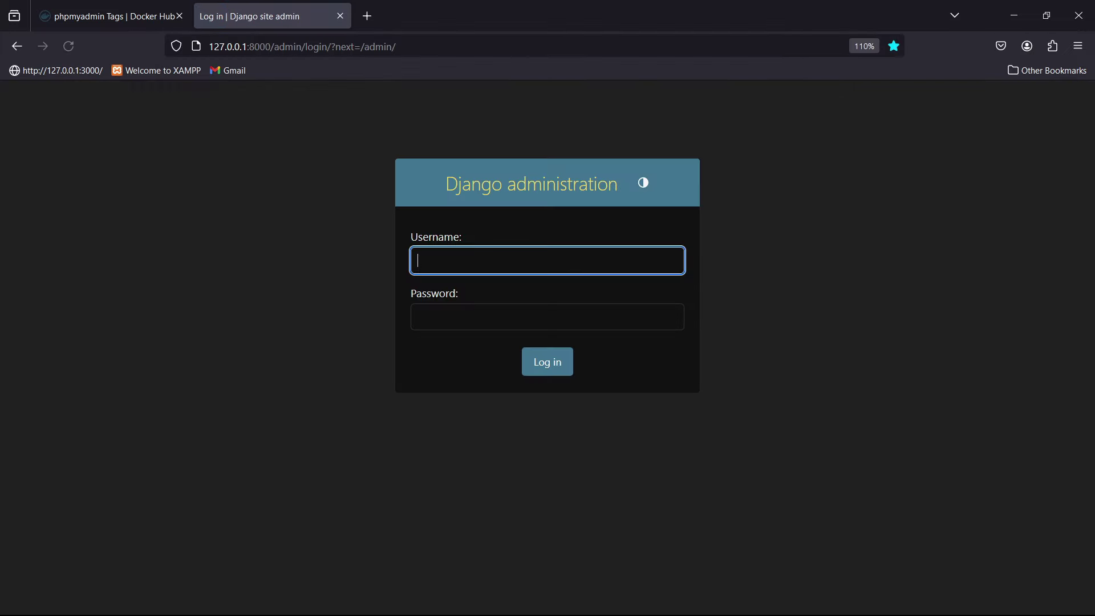
pyautogui.click(367, 16)
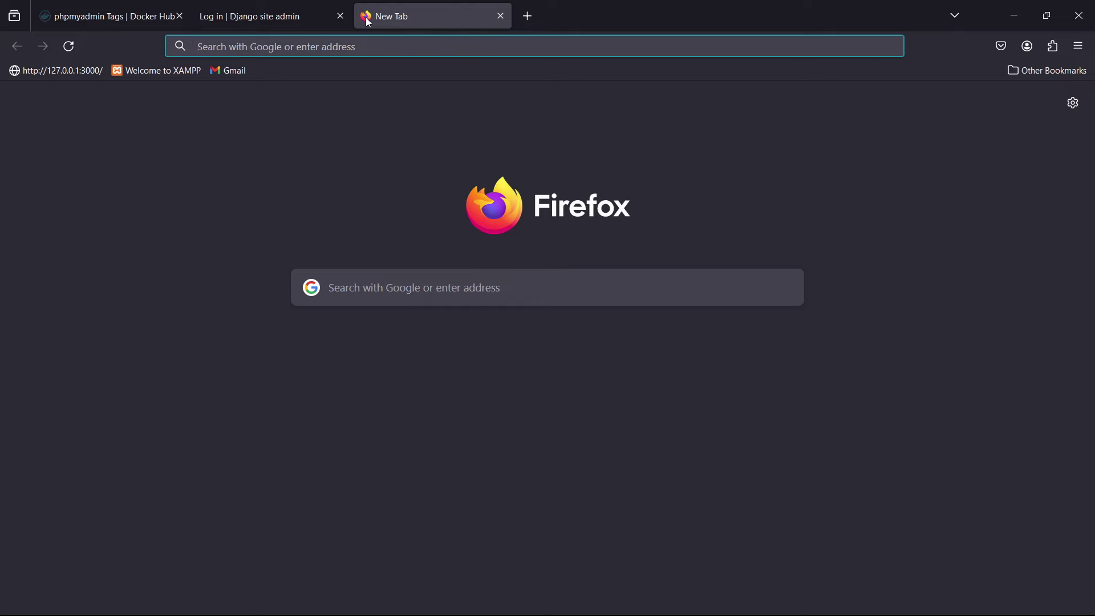
# - Load phpMyAdmin at localhost:8080 and log in with the username and password
pyautogui.write('loc')
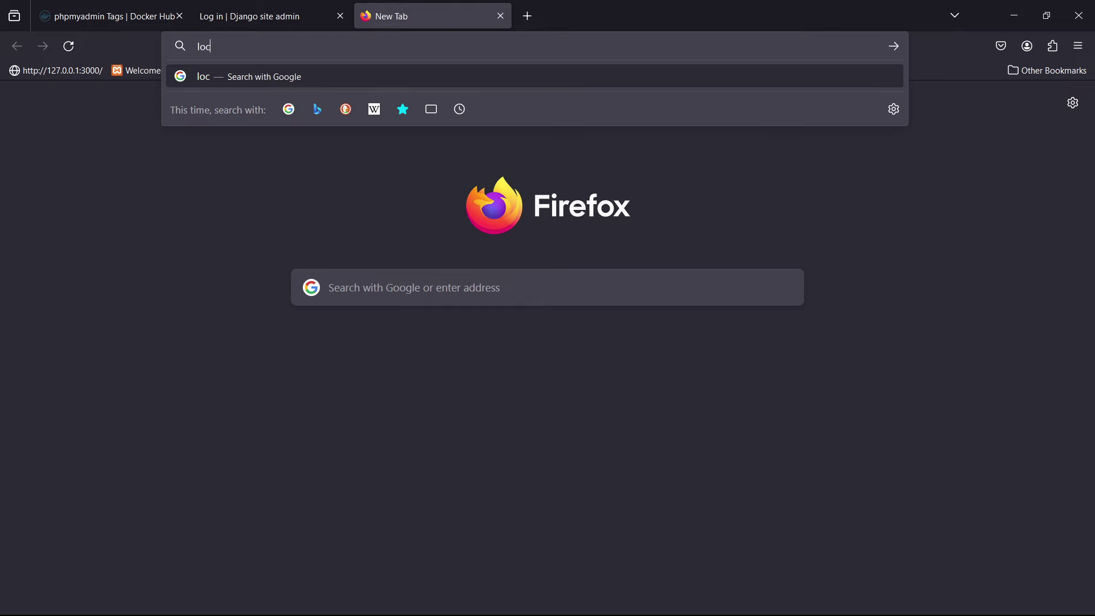
pyautogui.write('alhost:8080')
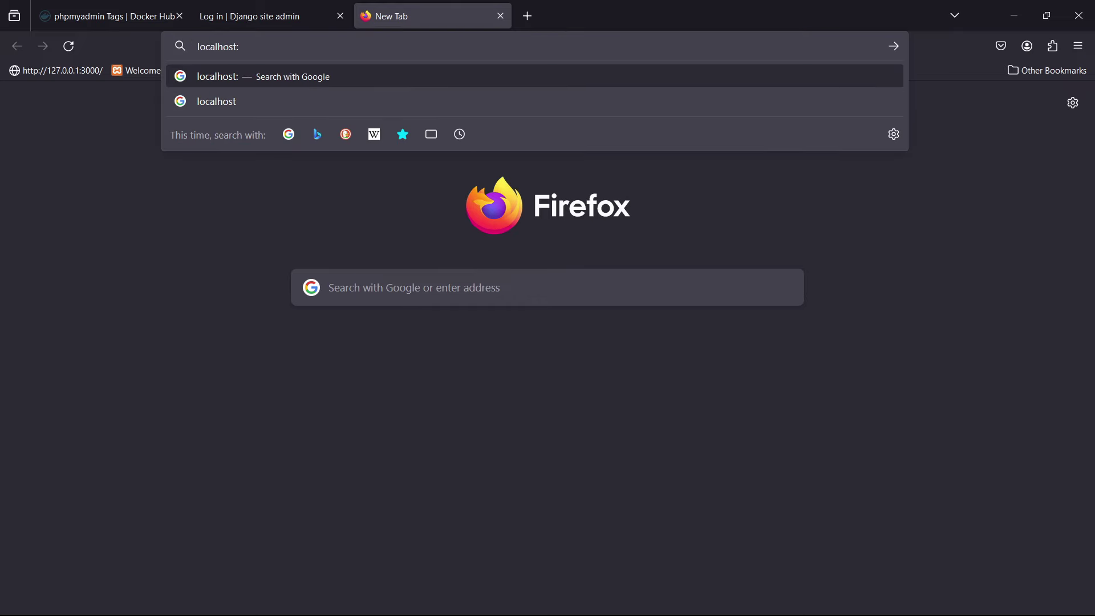
pyautogui.press('Return')
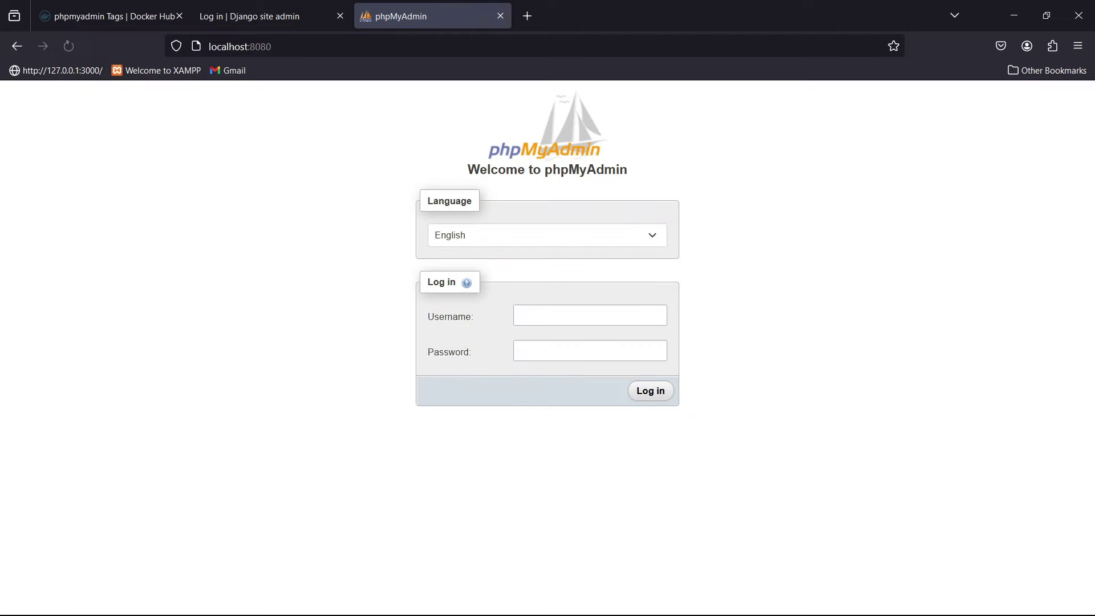
pyautogui.click(529, 312)
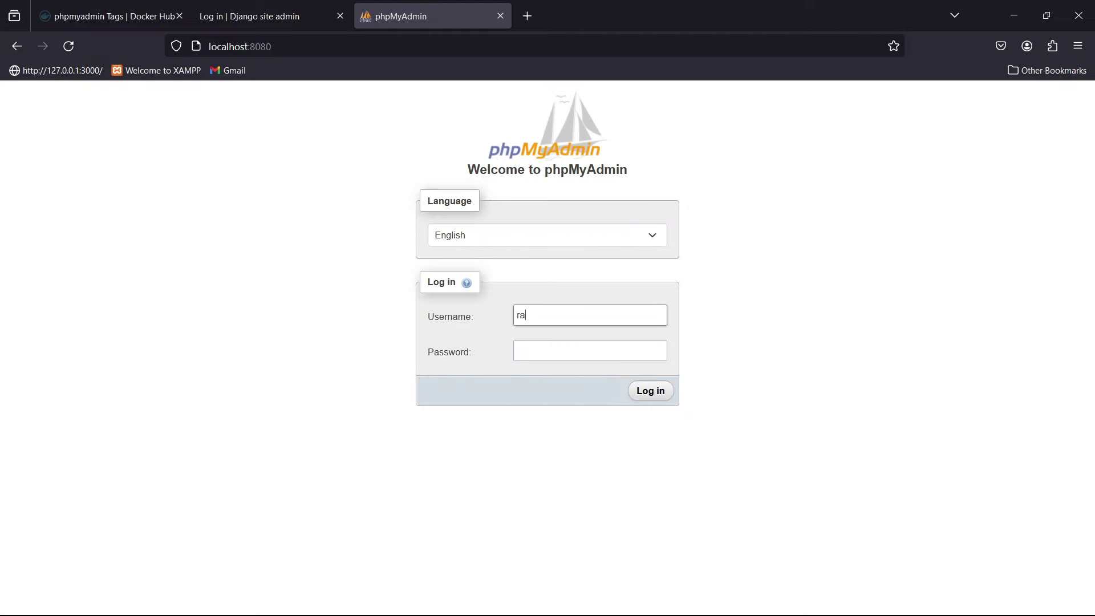
pyautogui.click(540, 353)
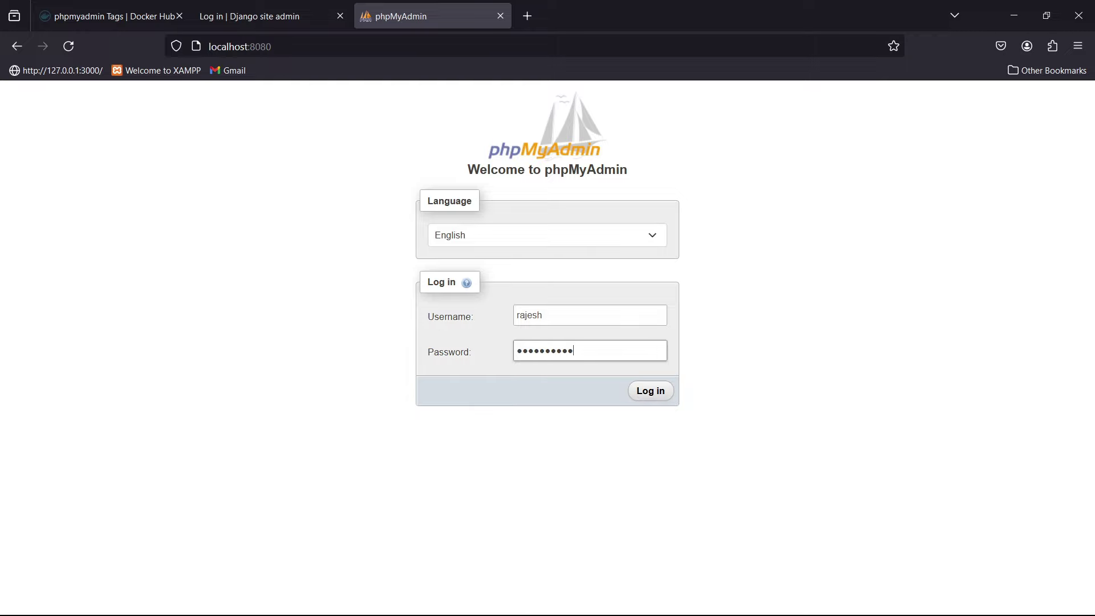
pyautogui.click(662, 392)
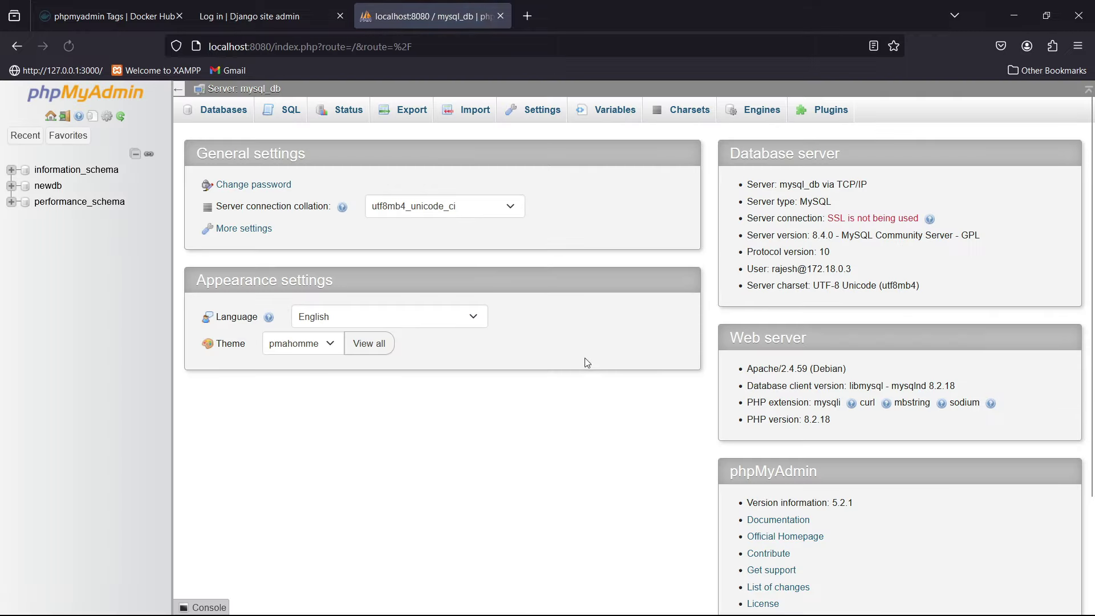
# - Check that newdb's blog_post table is empty, then return to Docker Desktop
pyautogui.click(48, 186)
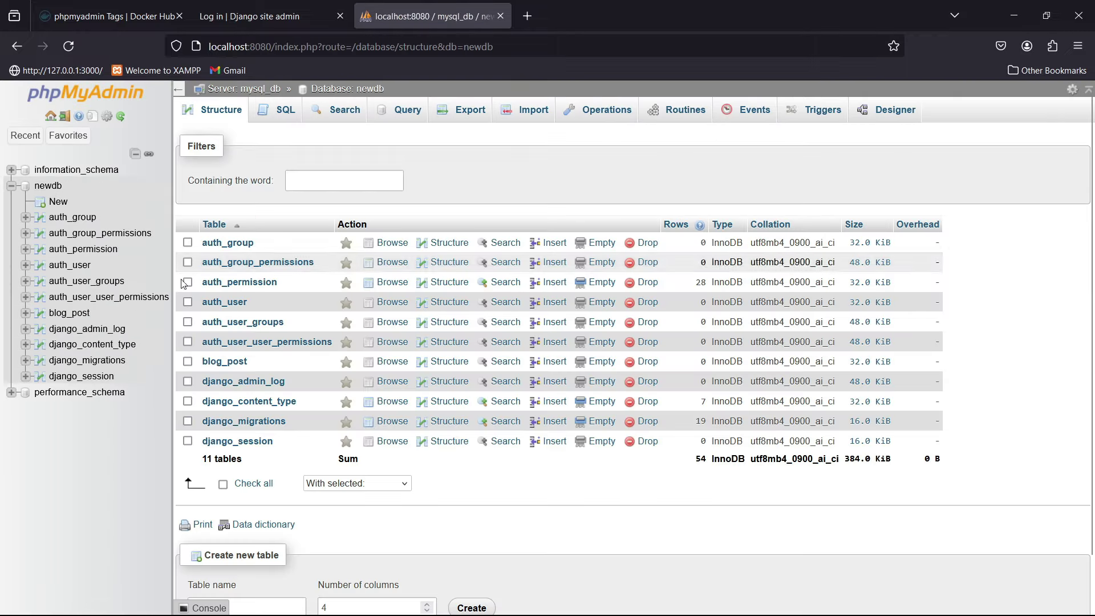
pyautogui.click(69, 313)
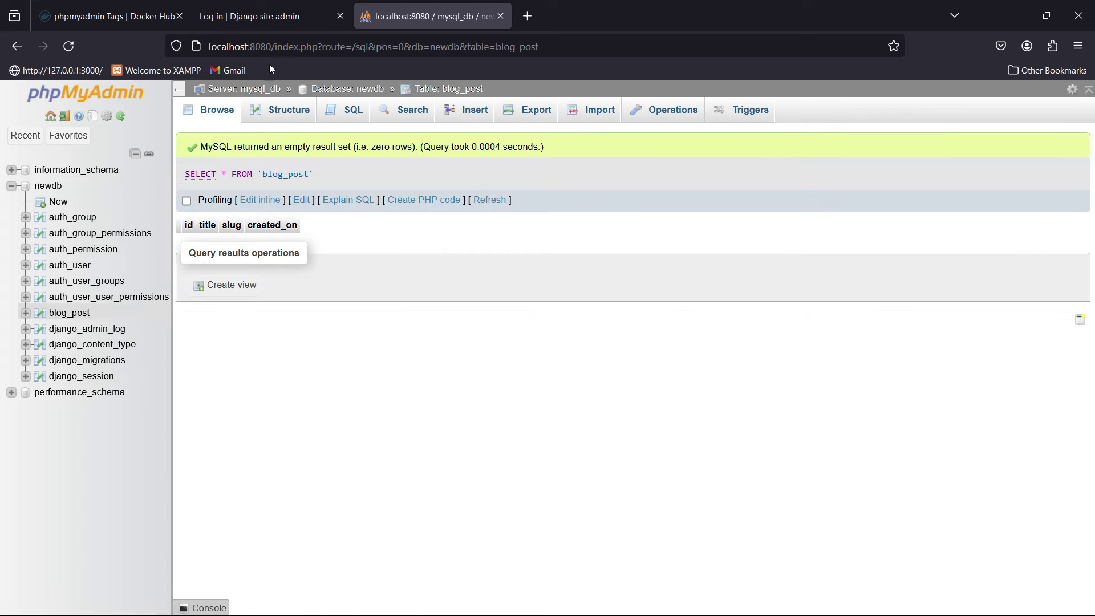
pyautogui.click(265, 17)
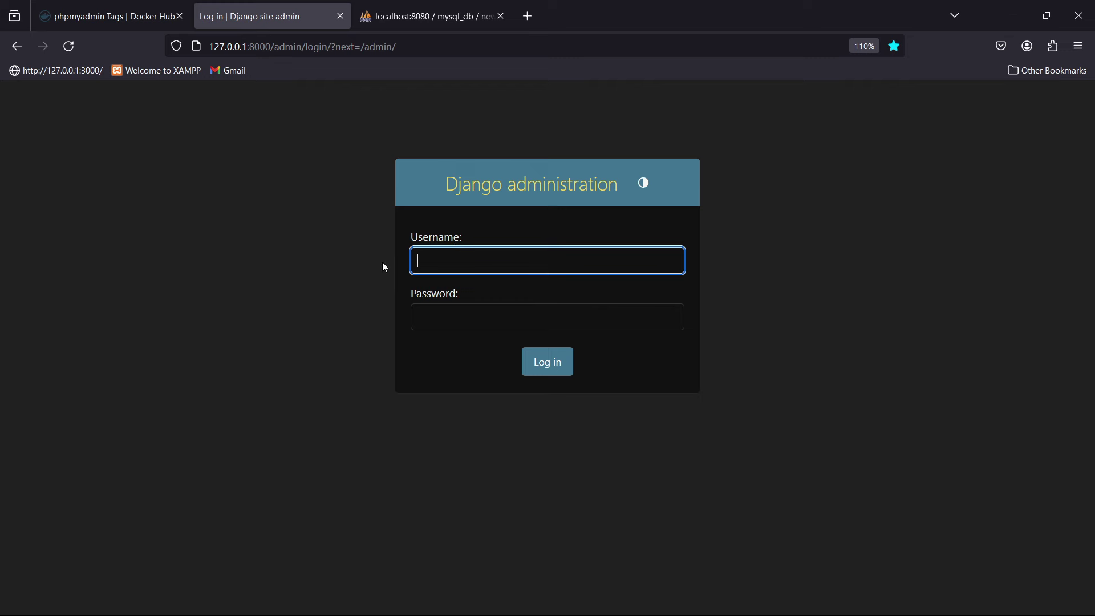
pyautogui.click(181, 604)
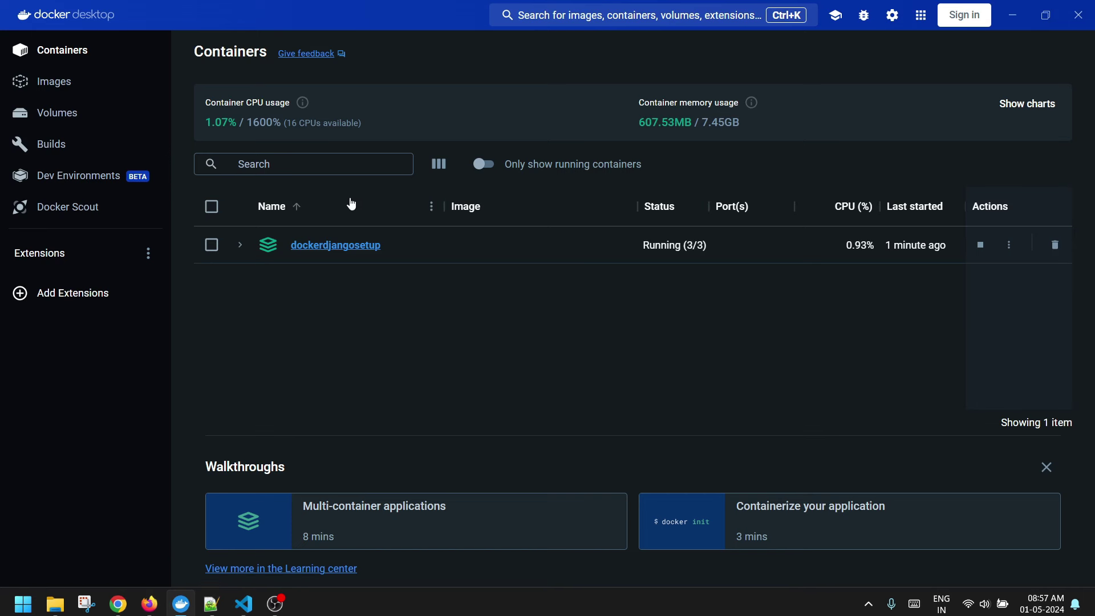
# - Open a shell in the django_con container and run python manage.py createsuperuser
pyautogui.click(332, 245)
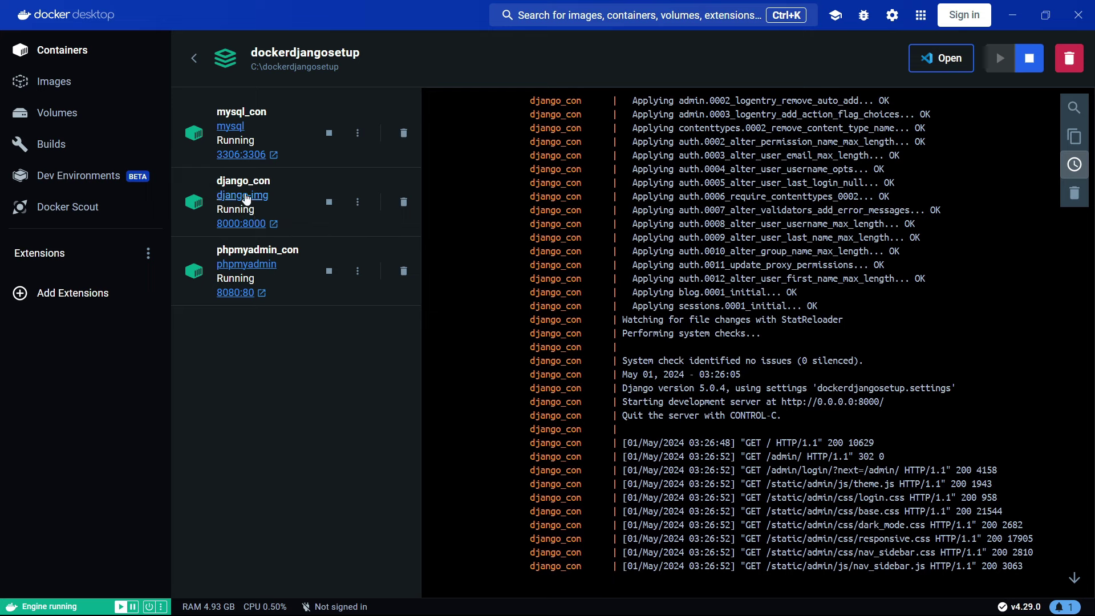
pyautogui.click(251, 201)
pyautogui.click(374, 126)
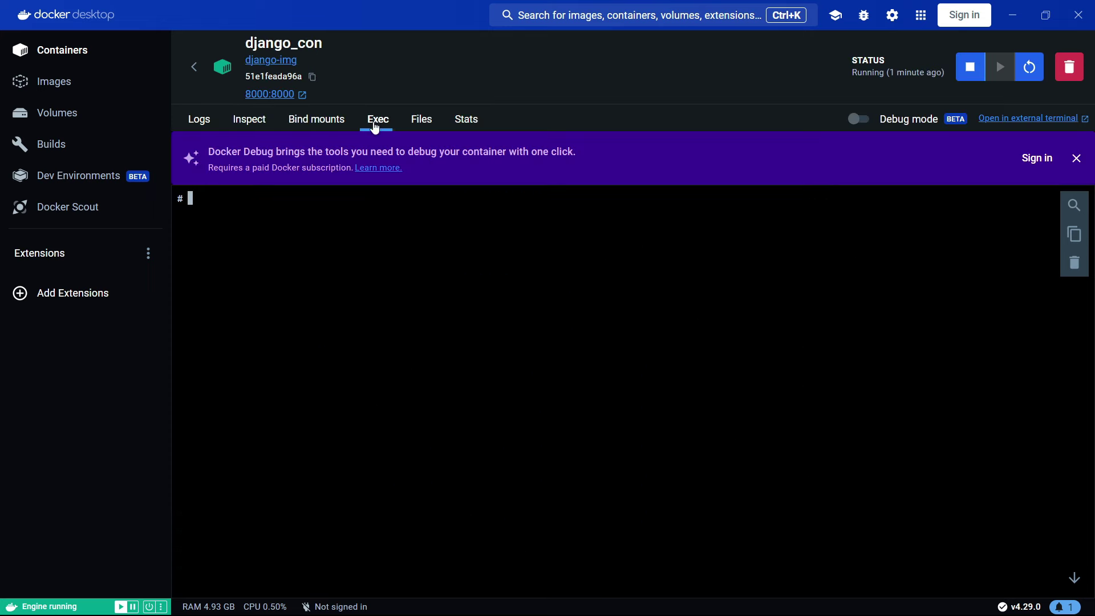
pyautogui.write('pytho')
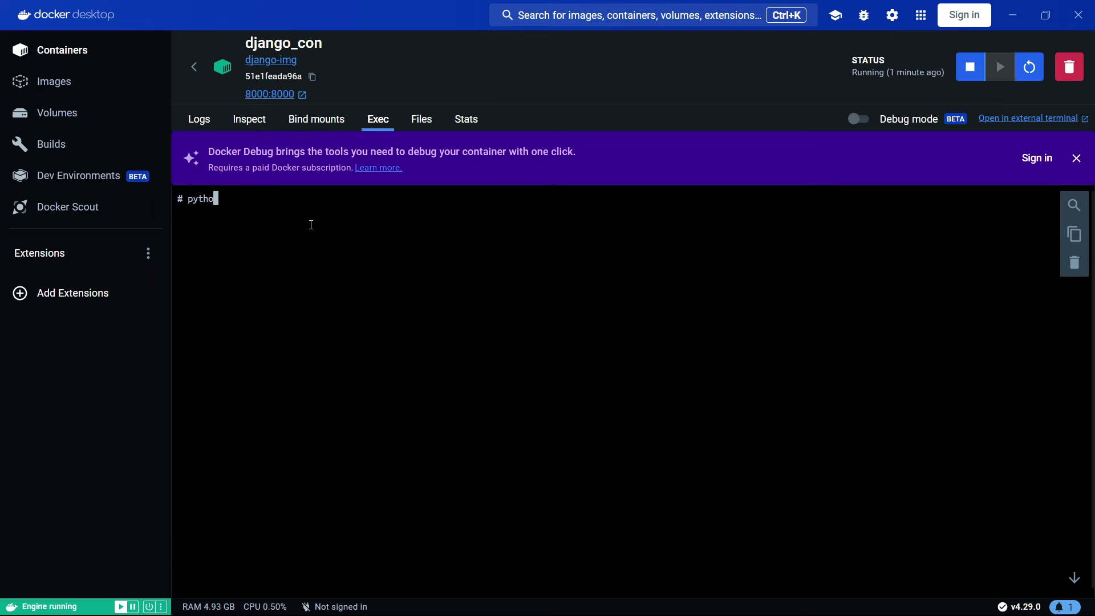
pyautogui.write('n manage.py createsuperuser')
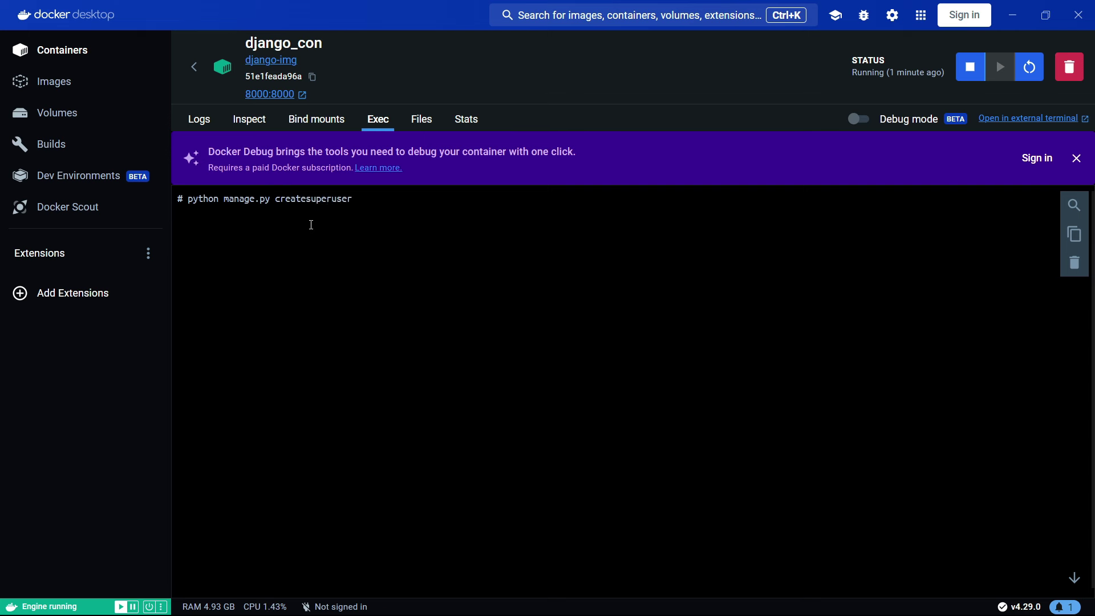
pyautogui.press('Return')
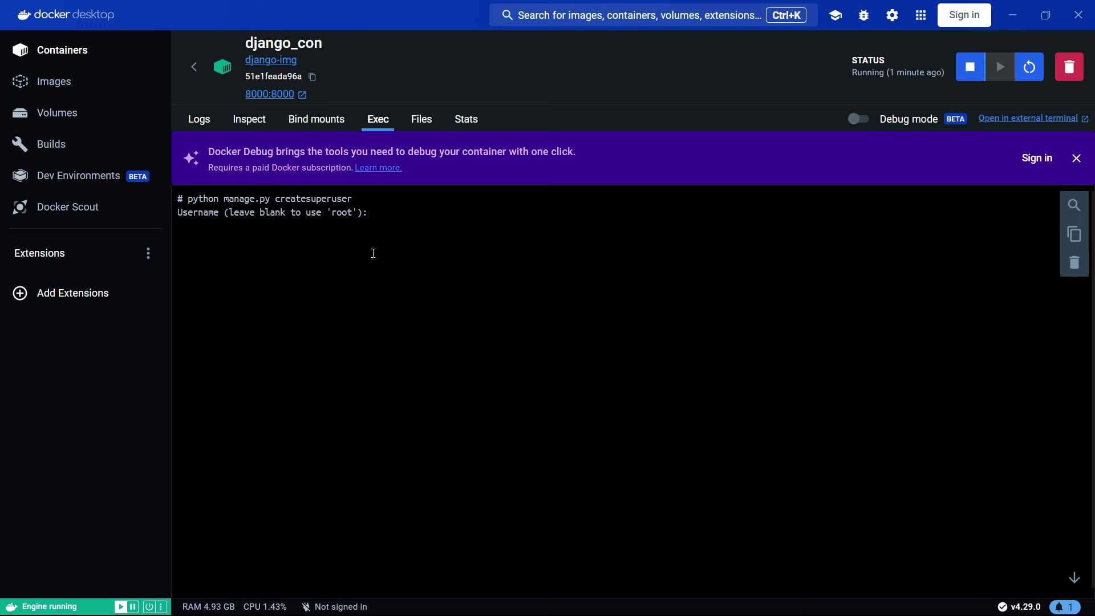
# - Cancel superuser creation, clear the container terminal, and move to VS Code's enlarged terminal
pyautogui.hotkey('ctrl', 'c')
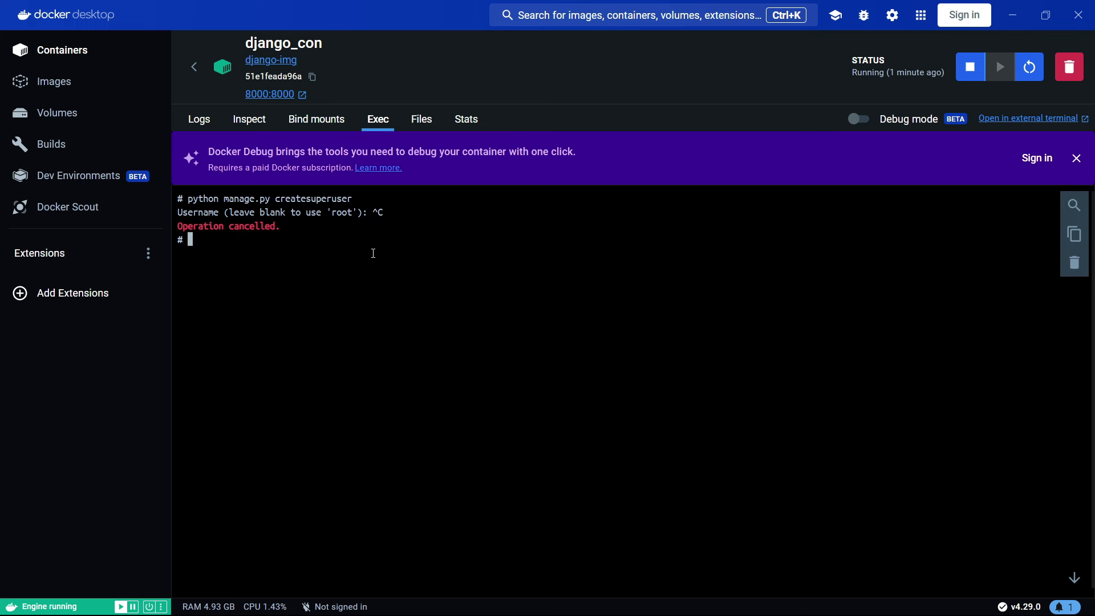
pyautogui.click(1075, 263)
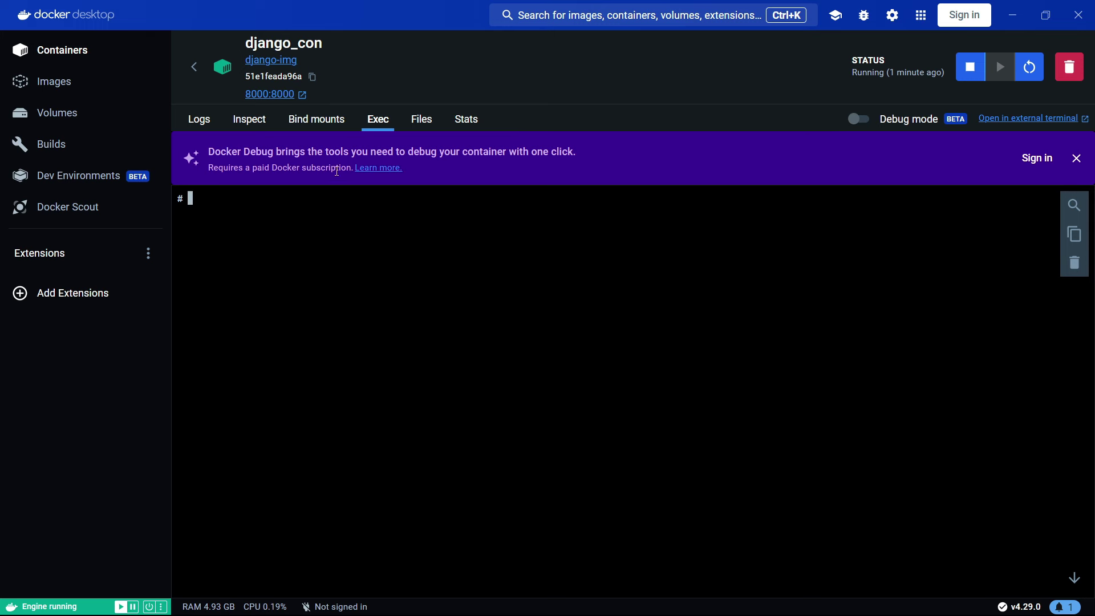
pyautogui.click(202, 126)
pyautogui.moveTo(171, 604)
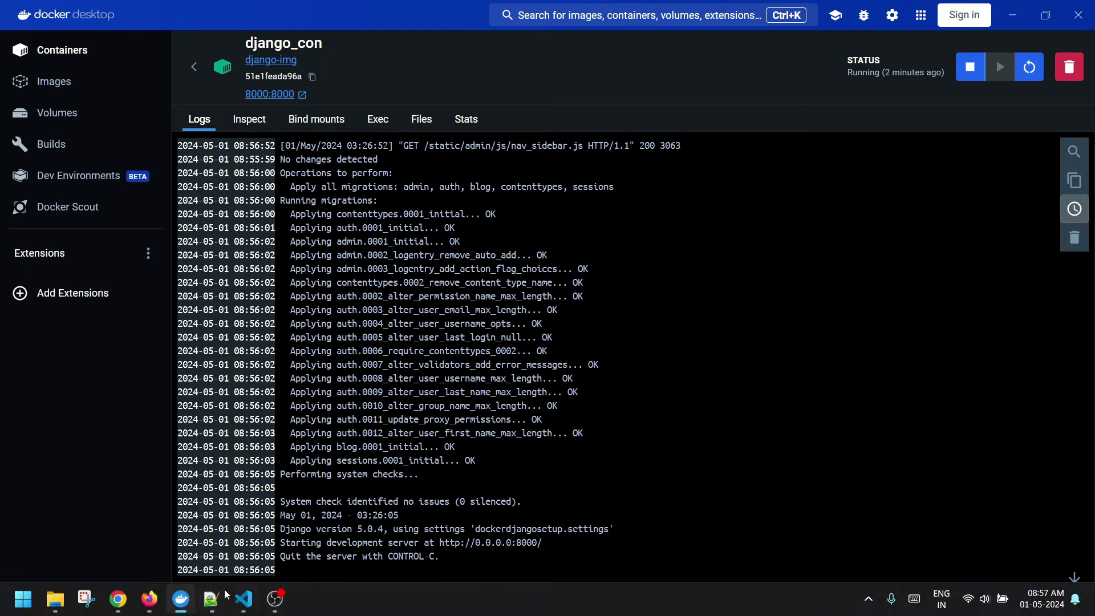
pyautogui.click(240, 603)
pyautogui.moveTo(602, 391); pyautogui.dragTo(602, 275)
pyautogui.click(620, 389)
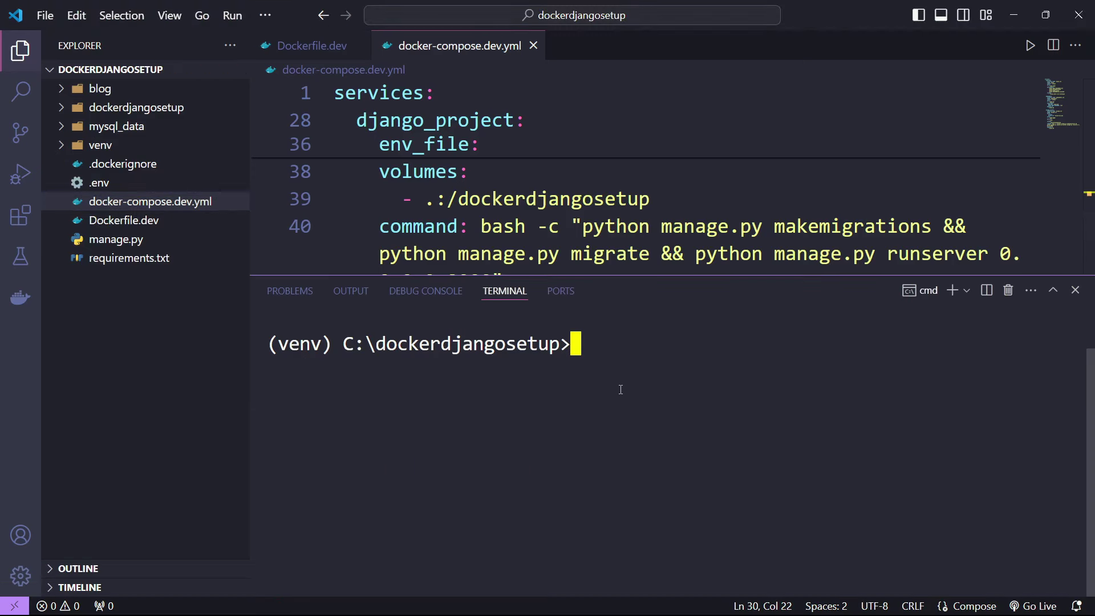
# - Rerun docker compose -f docker-compose.dev.yml ps and copy the django_project service name
pyautogui.moveTo(250, 349); pyautogui.dragTo(187, 349)
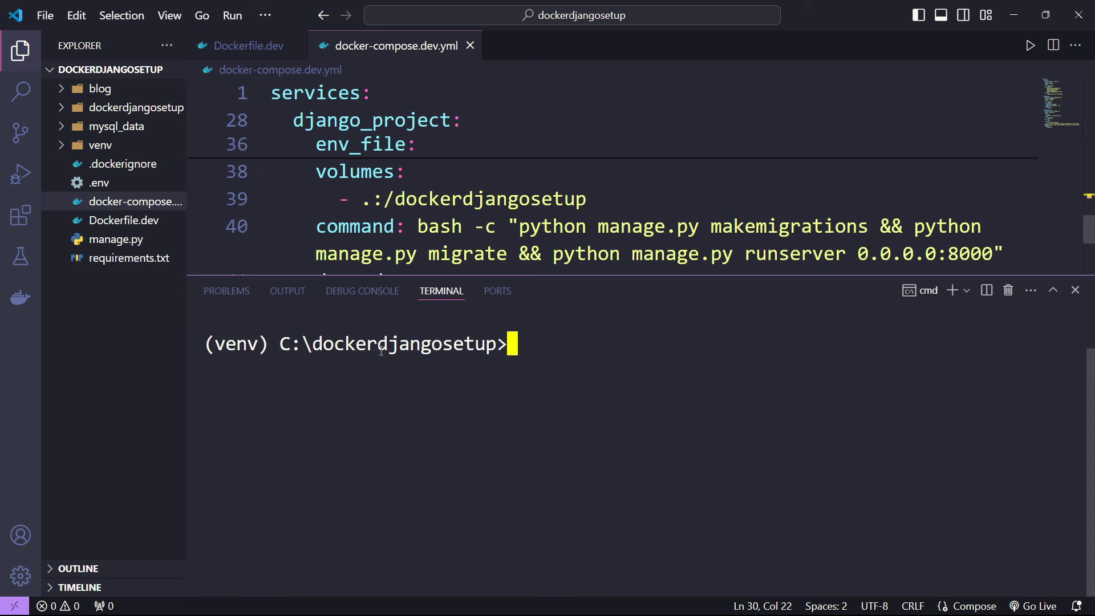
pyautogui.press('Up')
pyautogui.press('Up')
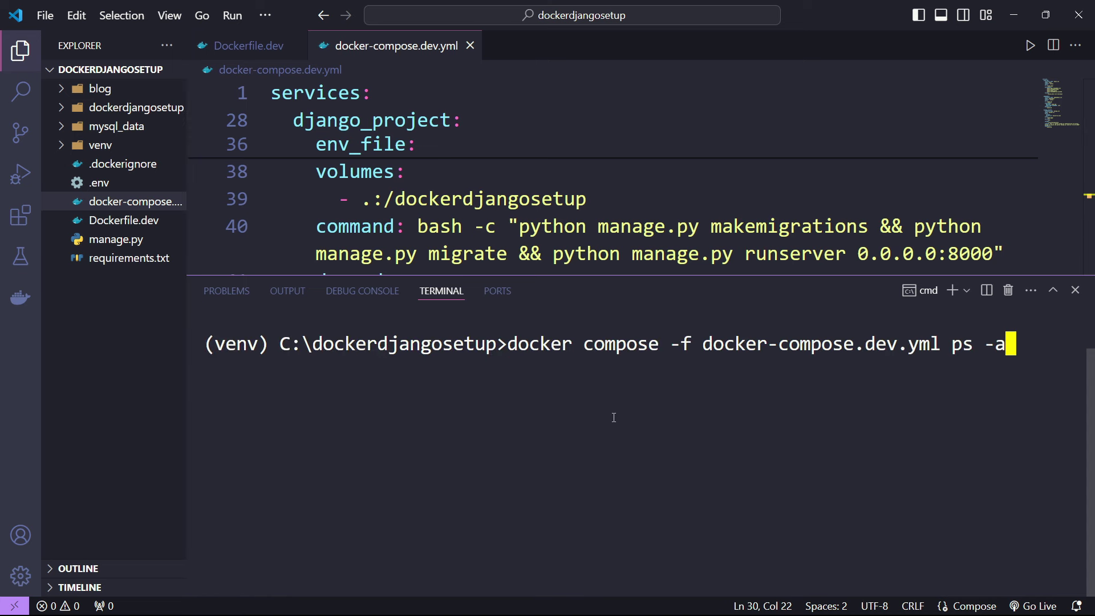
pyautogui.press('BackSpace')
pyautogui.press('BackSpace')
pyautogui.press('BackSpace')
pyautogui.press('BackSpace')
pyautogui.press('BackSpace')
pyautogui.write('e')
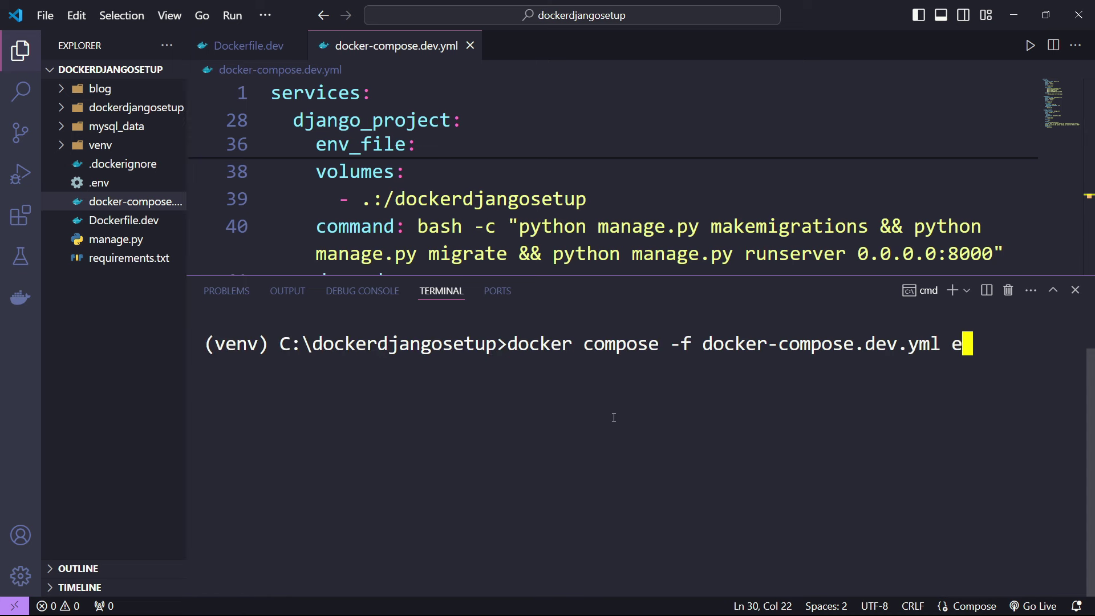
pyautogui.write('xec')
pyautogui.press('BackSpace')
pyautogui.press('BackSpace')
pyautogui.press('BackSpace')
pyautogui.press('BackSpace')
pyautogui.press('BackSpace')
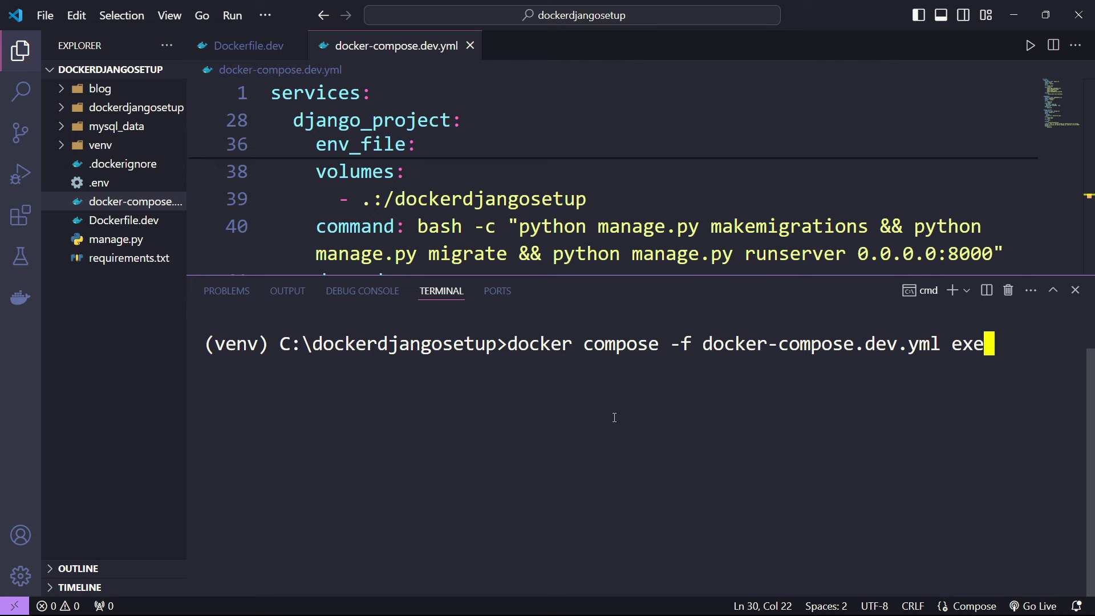
pyautogui.write('ps')
pyautogui.press('Return')
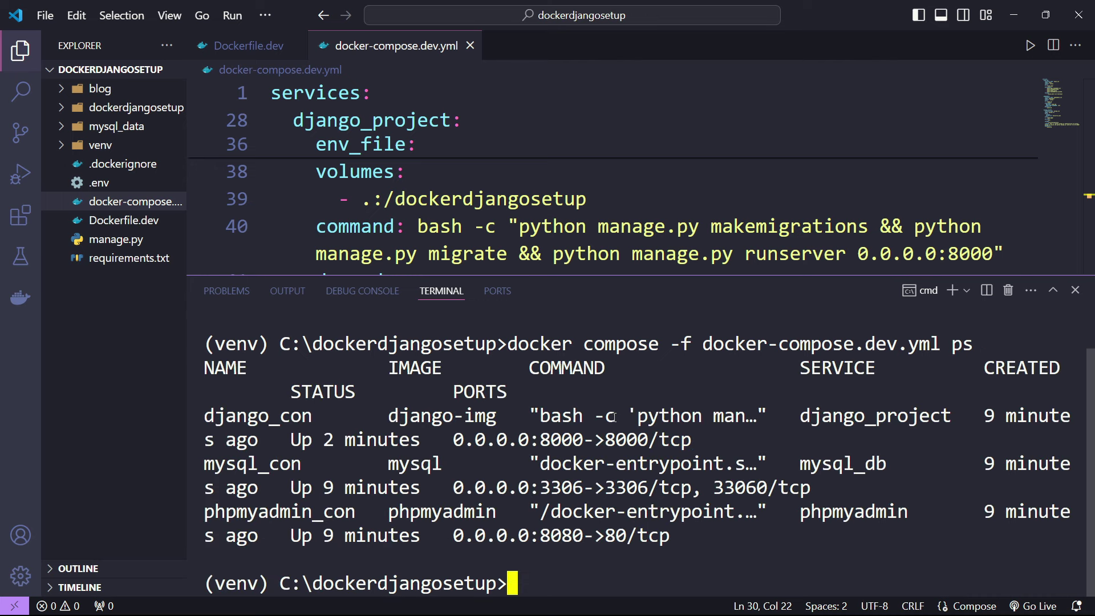
pyautogui.moveTo(801, 419); pyautogui.dragTo(949, 420)
pyautogui.rightClick(705, 572)
# - Clear the terminal and enter docker compose -f docker-compose.dev.yml exec django_project bash
pyautogui.write('clea')
pyautogui.press('BackSpace')
pyautogui.press('BackSpace')
pyautogui.write('s')
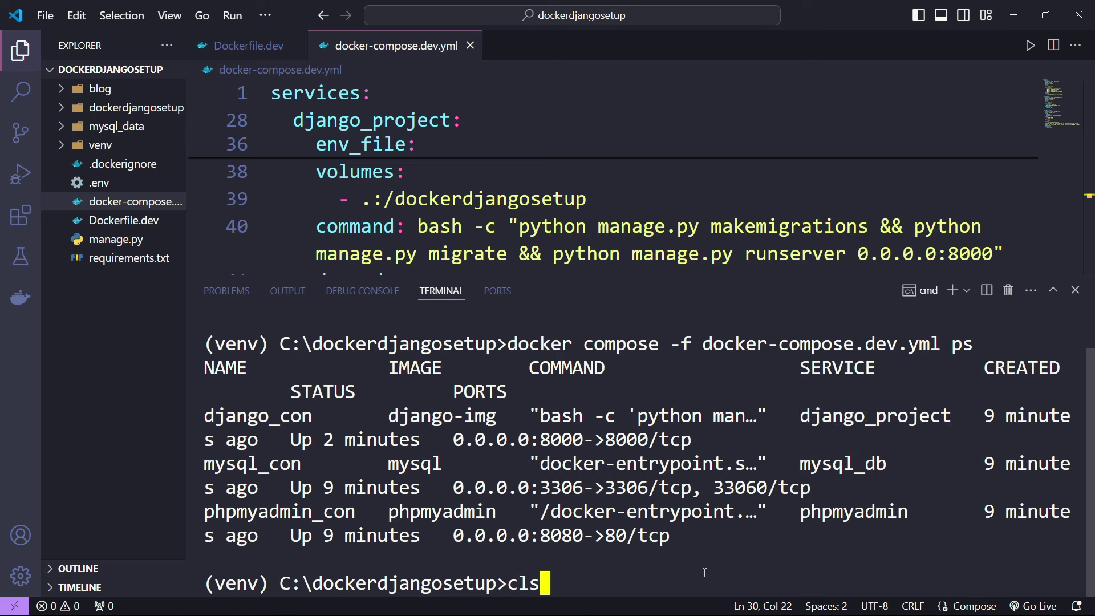
pyautogui.press('Return')
pyautogui.press('Up')
pyautogui.press('Up')
pyautogui.press('BackSpace')
pyautogui.press('BackSpace')
pyautogui.write('e')
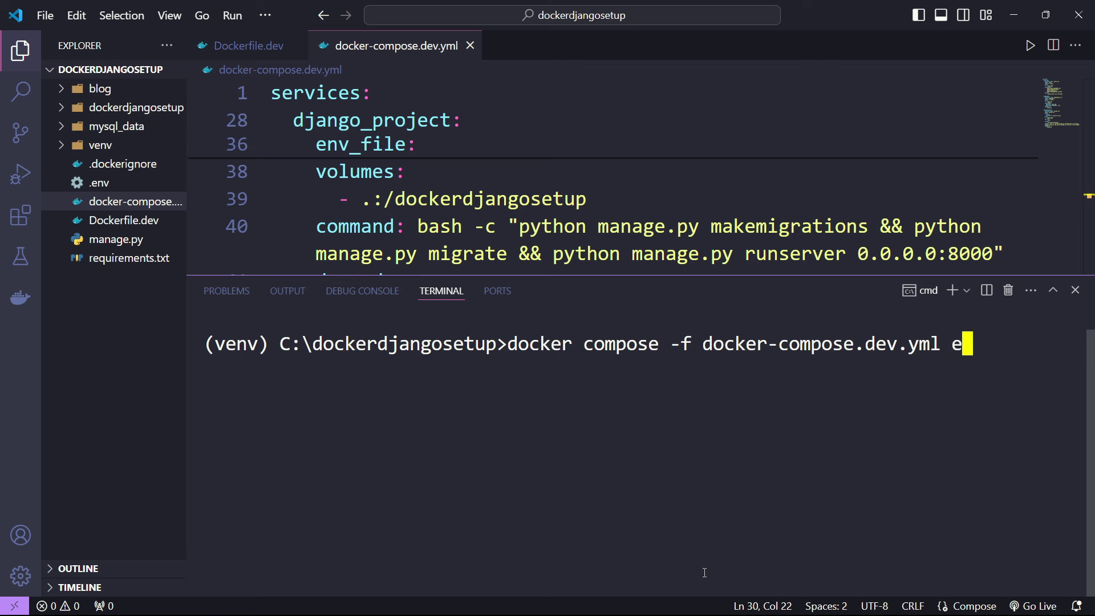
pyautogui.write('xec django')
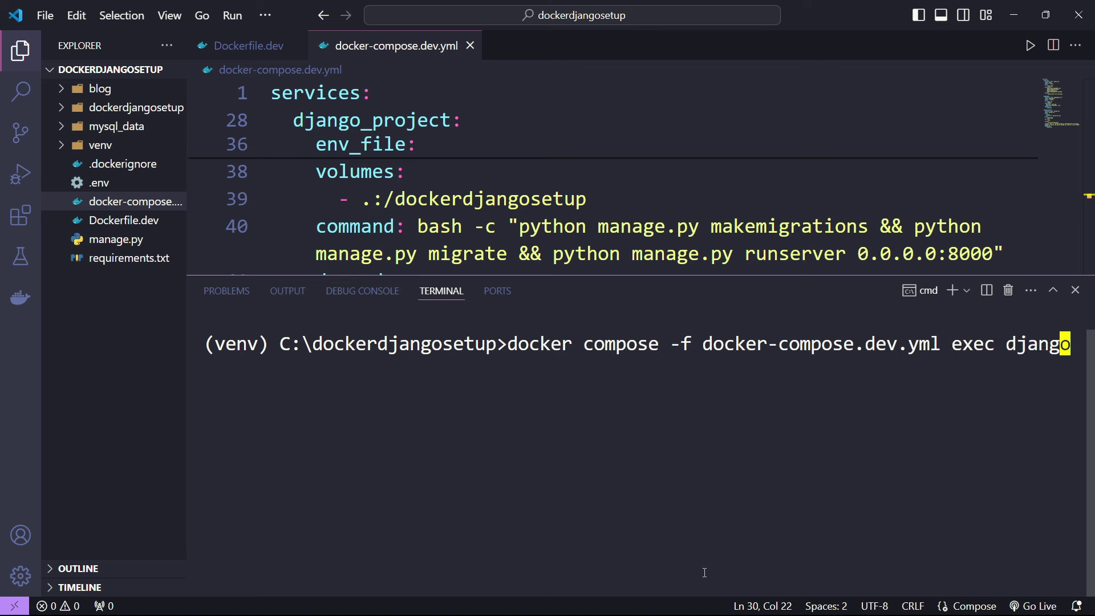
pyautogui.write('_project ')
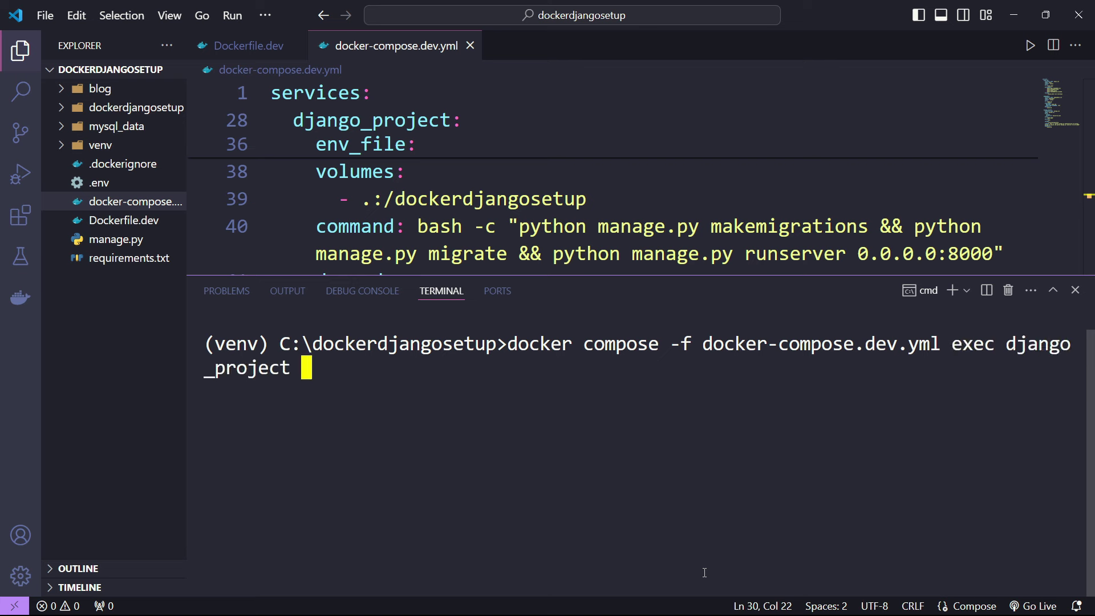
pyautogui.write('bash')
# - Open bash in the django_project container, list its files, and create a demo folder
pyautogui.press('Return')
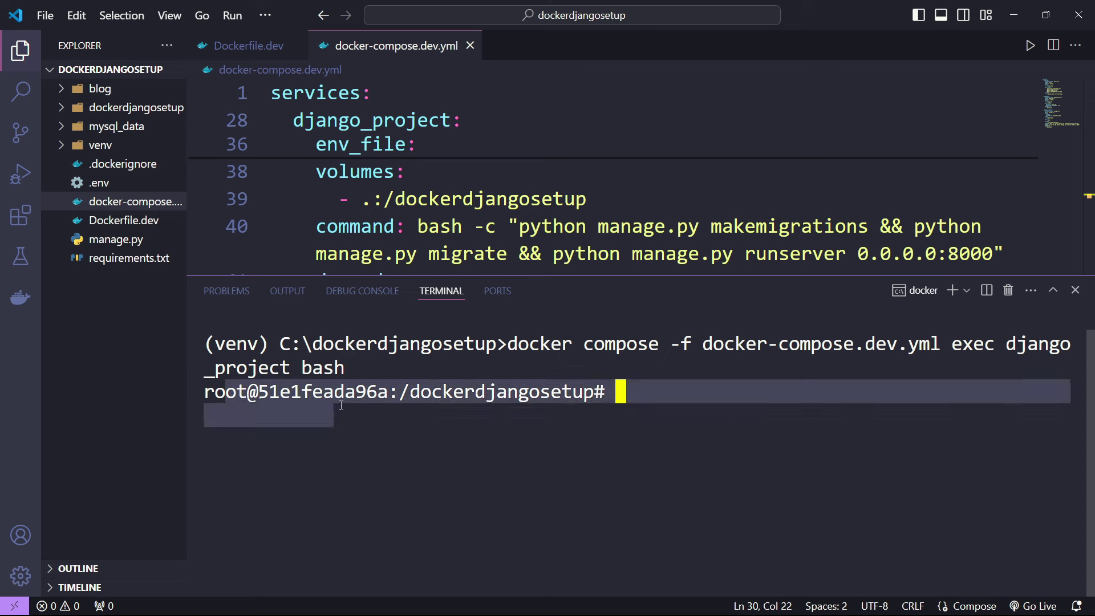
pyautogui.moveTo(431, 393); pyautogui.dragTo(562, 392)
pyautogui.click(596, 437)
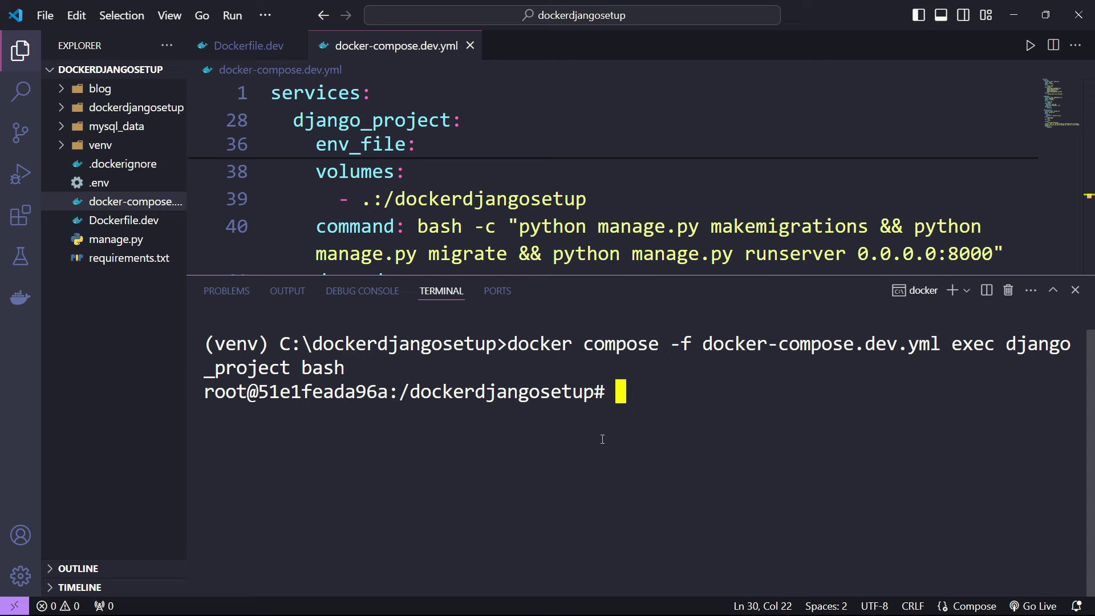
pyautogui.write('ls')
pyautogui.press('Return')
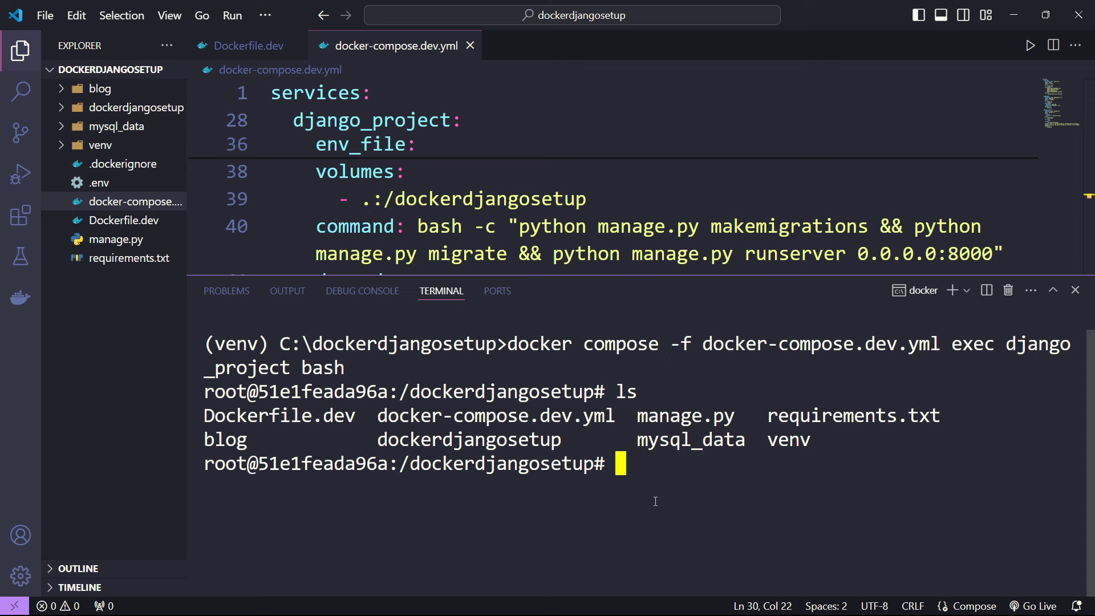
pyautogui.write('mkdir ')
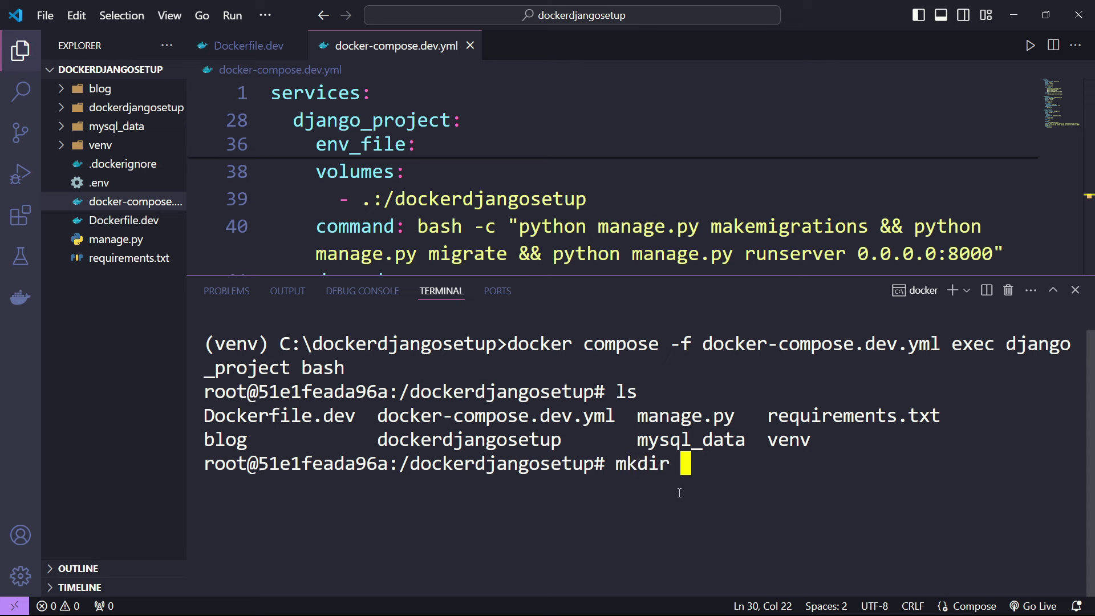
pyautogui.write('demo')
pyautogui.press('Return')
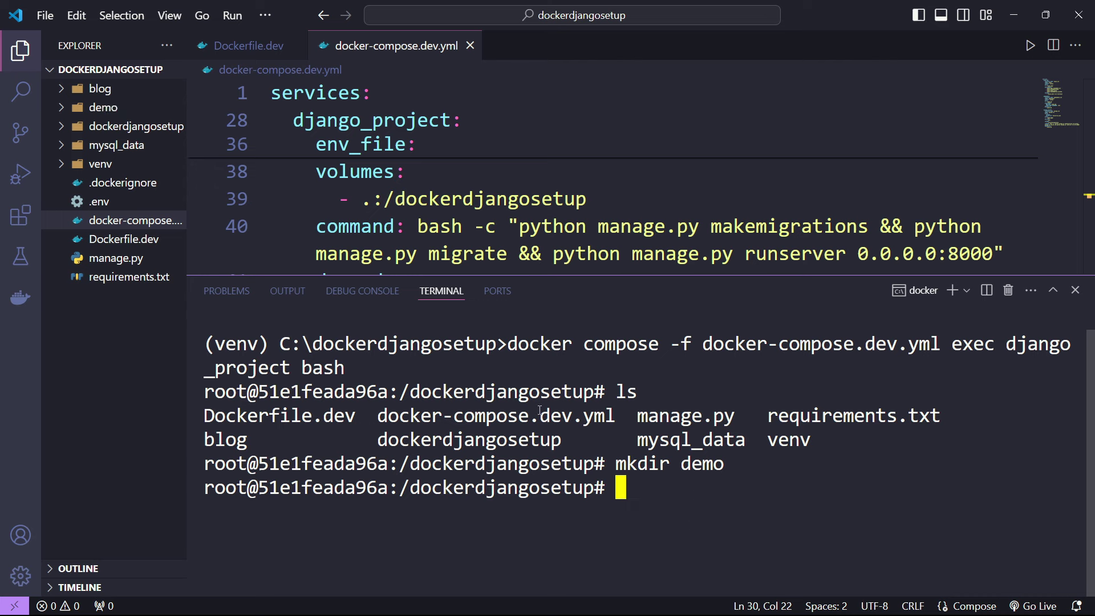
# - Create a demo1 folder from the Explorer and confirm it appears in the container listing
pyautogui.rightClick(101, 309)
pyautogui.click(150, 311)
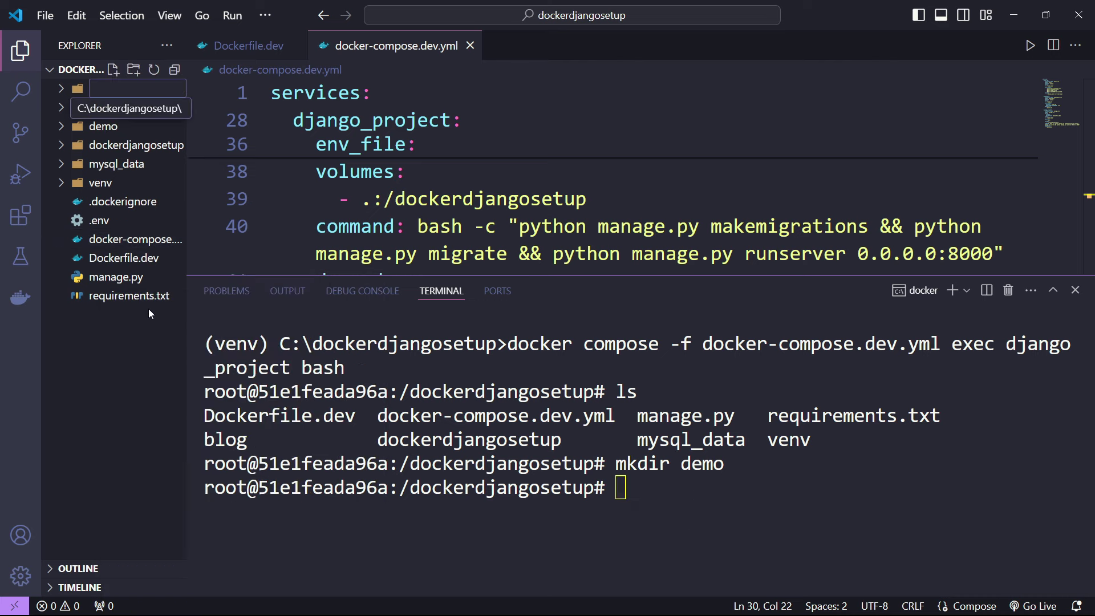
pyautogui.write('demo1')
pyautogui.press('Return')
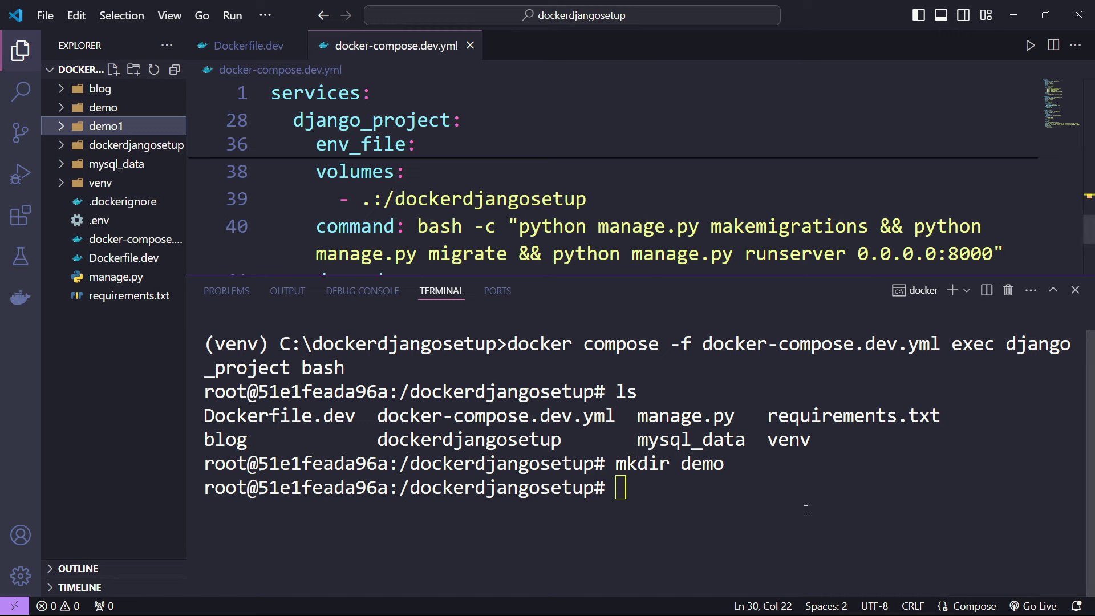
pyautogui.click(802, 503)
pyautogui.write('ls')
pyautogui.press('Return')
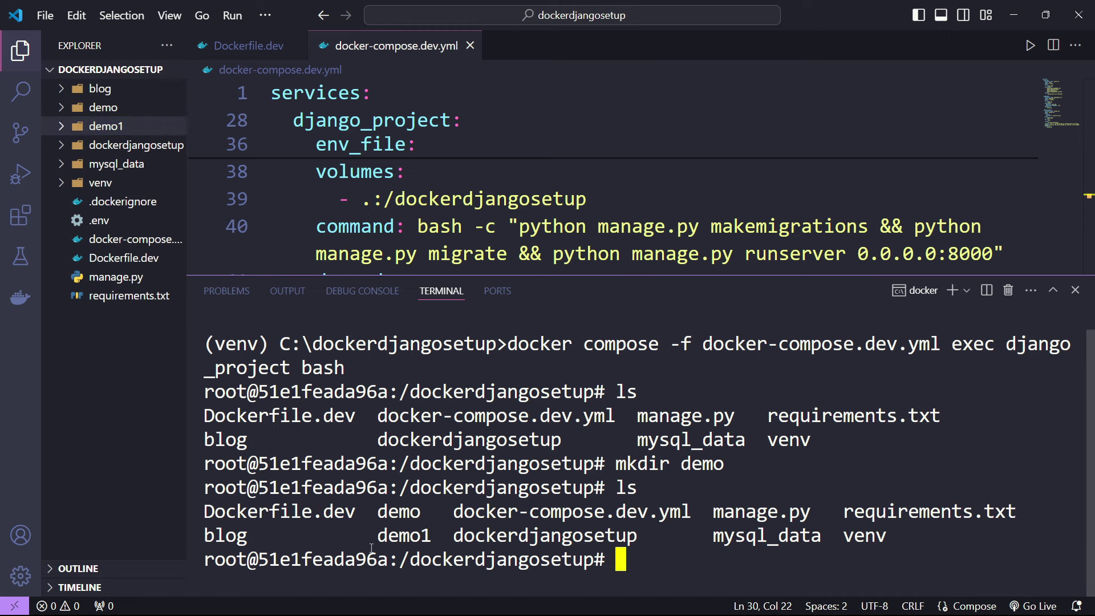
pyautogui.doubleClick(391, 535)
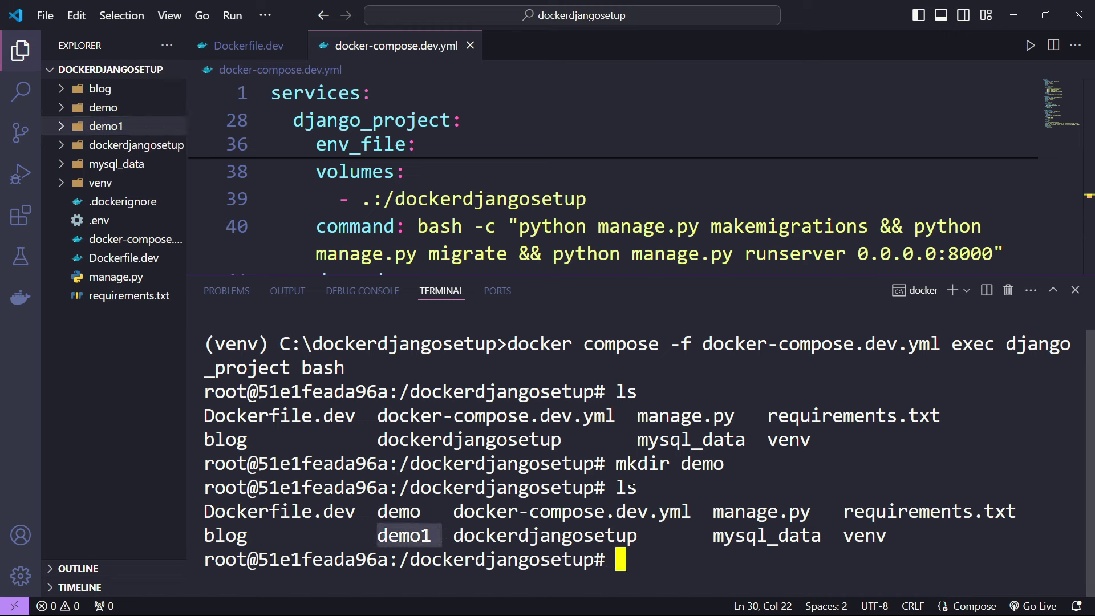
# - Review the compose volumes mapping, then clear the terminal and list the project files again
pyautogui.click(93, 371)
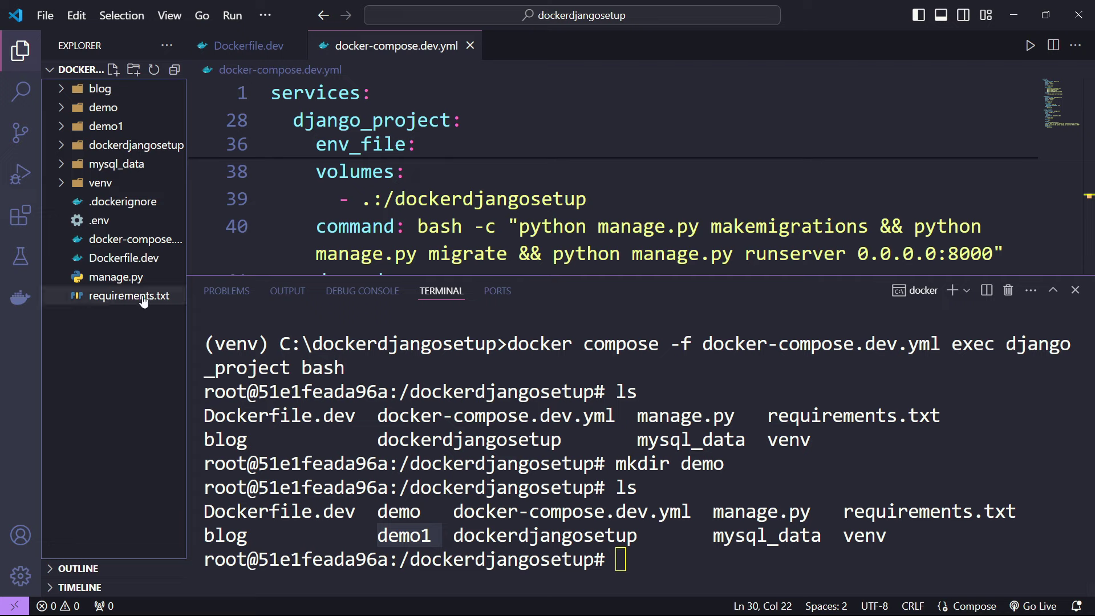
pyautogui.scroll(2, 504, 173)
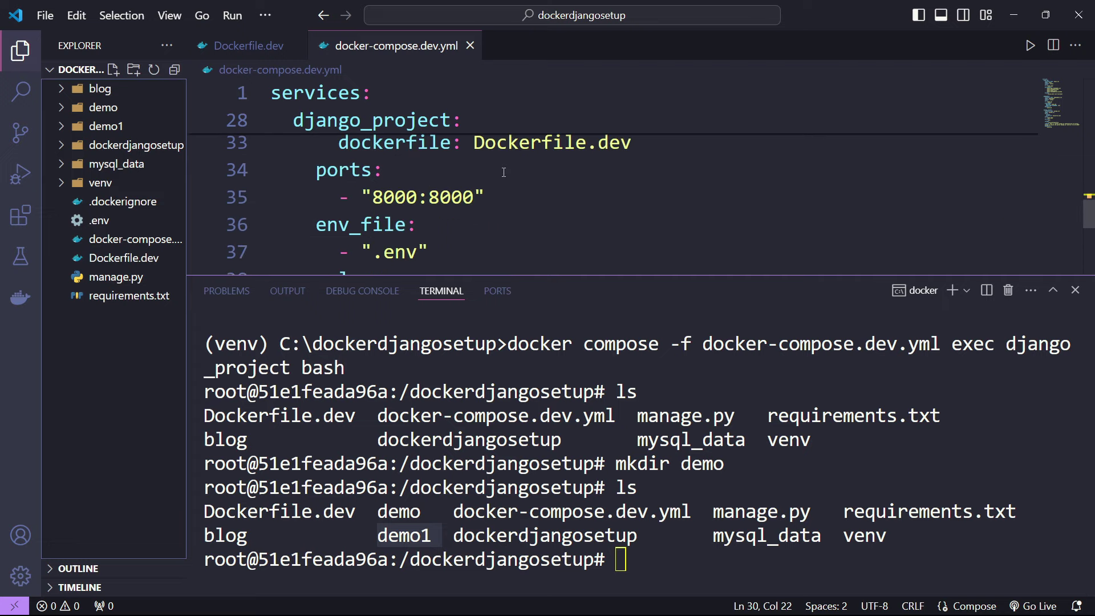
pyautogui.scroll(-2, 428, 195)
pyautogui.click(359, 198)
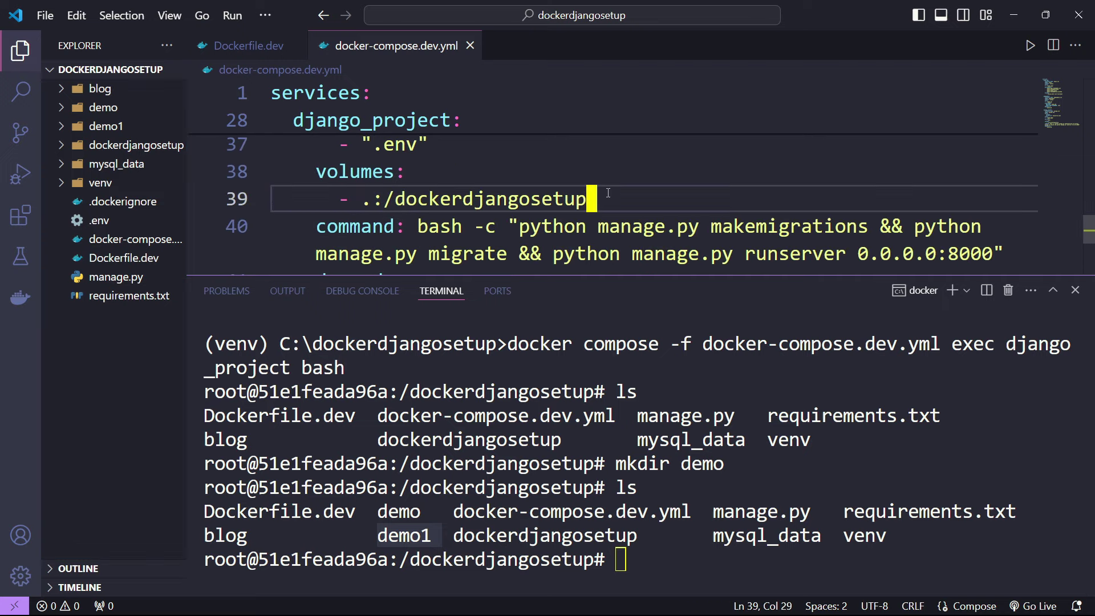
pyautogui.click(526, 164)
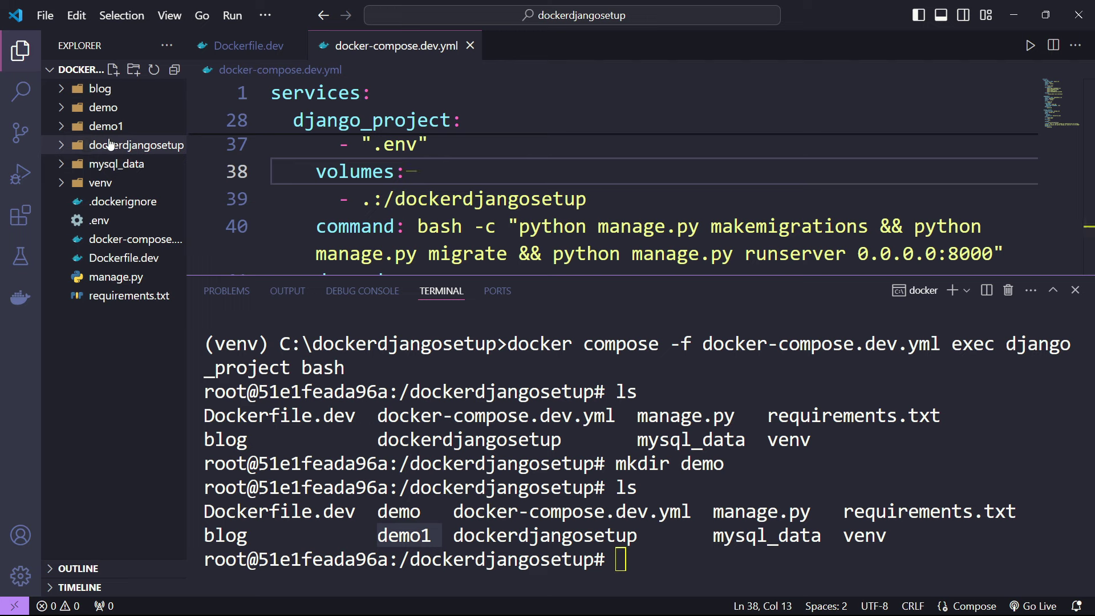
pyautogui.moveTo(660, 512); pyautogui.dragTo(716, 544)
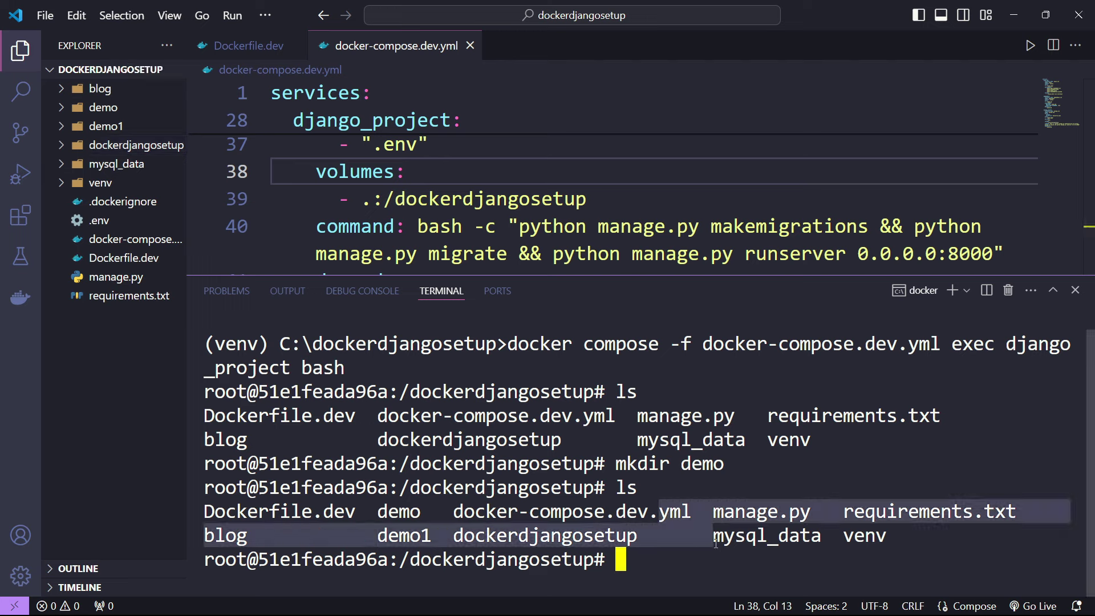
pyautogui.click(668, 501)
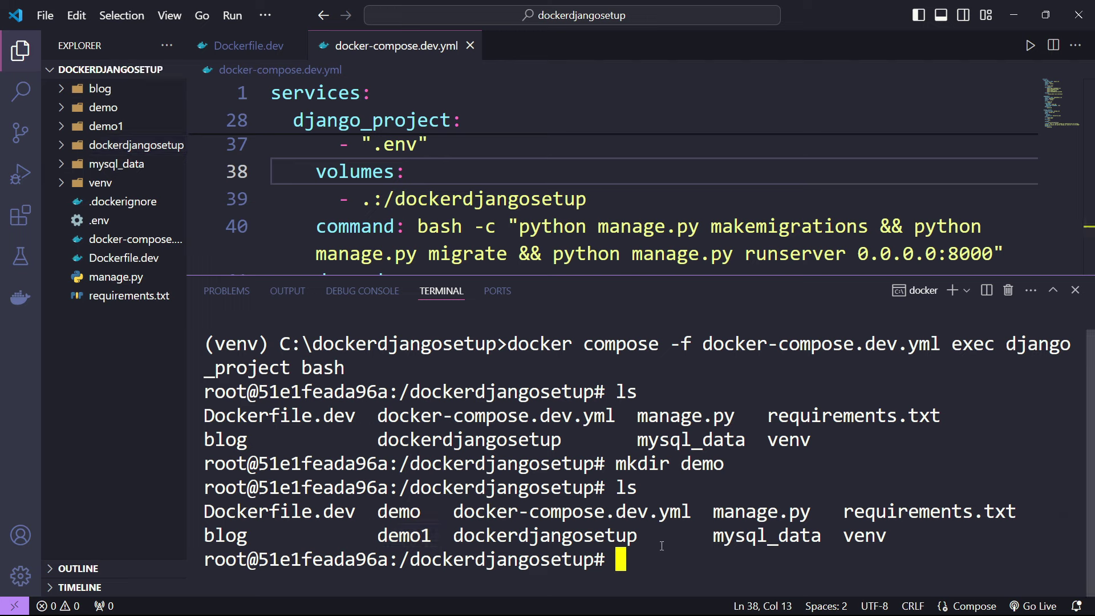
pyautogui.write('clear')
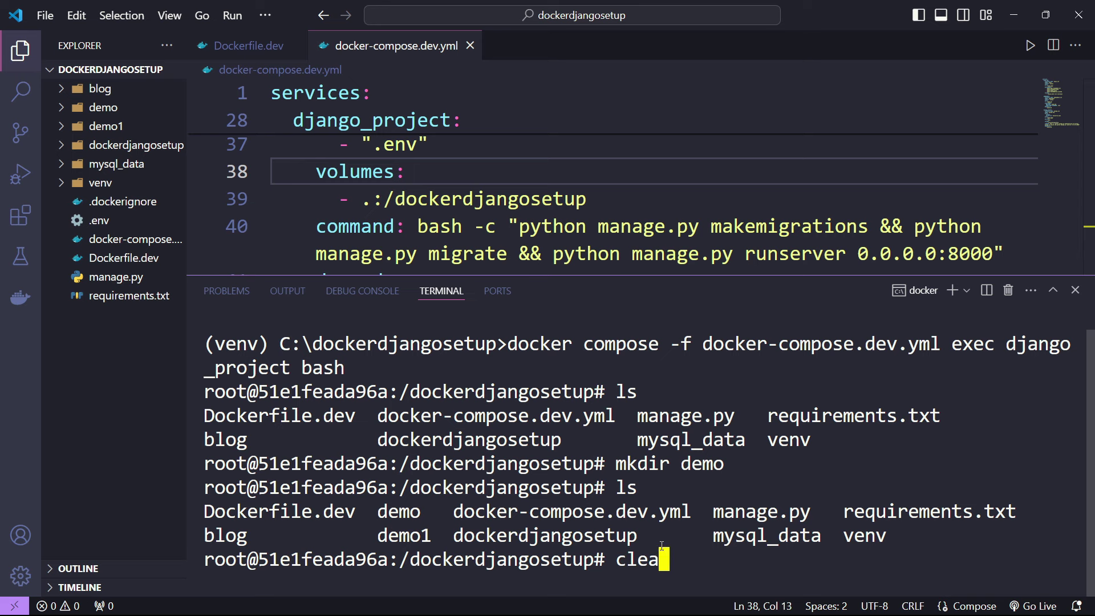
pyautogui.press('Return')
pyautogui.write('python')
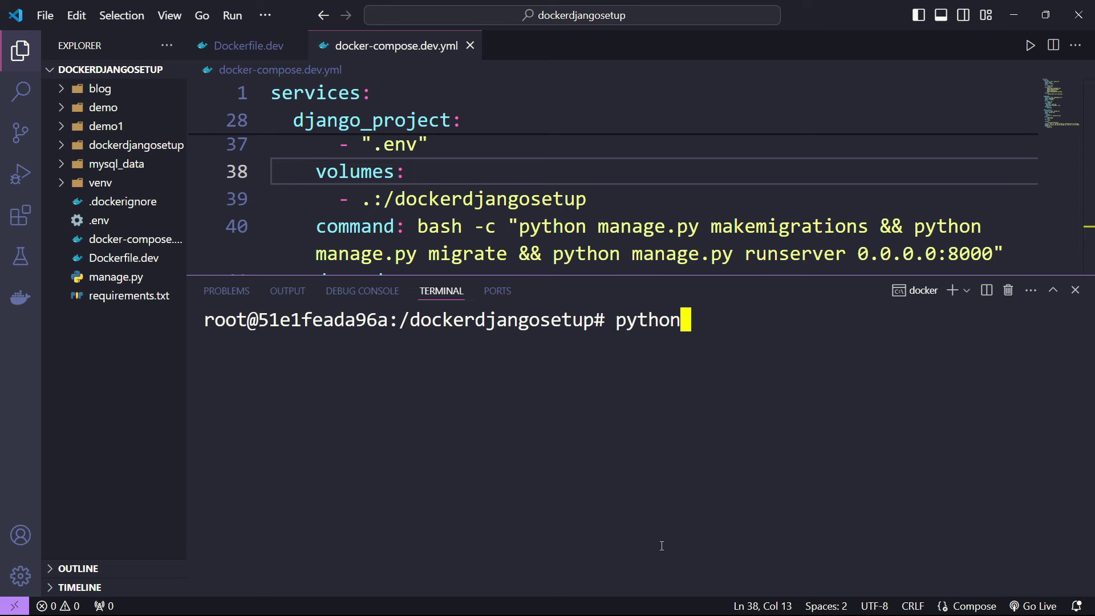
pyautogui.press('BackSpace')
pyautogui.press('BackSpace')
pyautogui.press('BackSpace')
pyautogui.press('BackSpace')
pyautogui.press('BackSpace')
pyautogui.press('BackSpace')
pyautogui.write('ls')
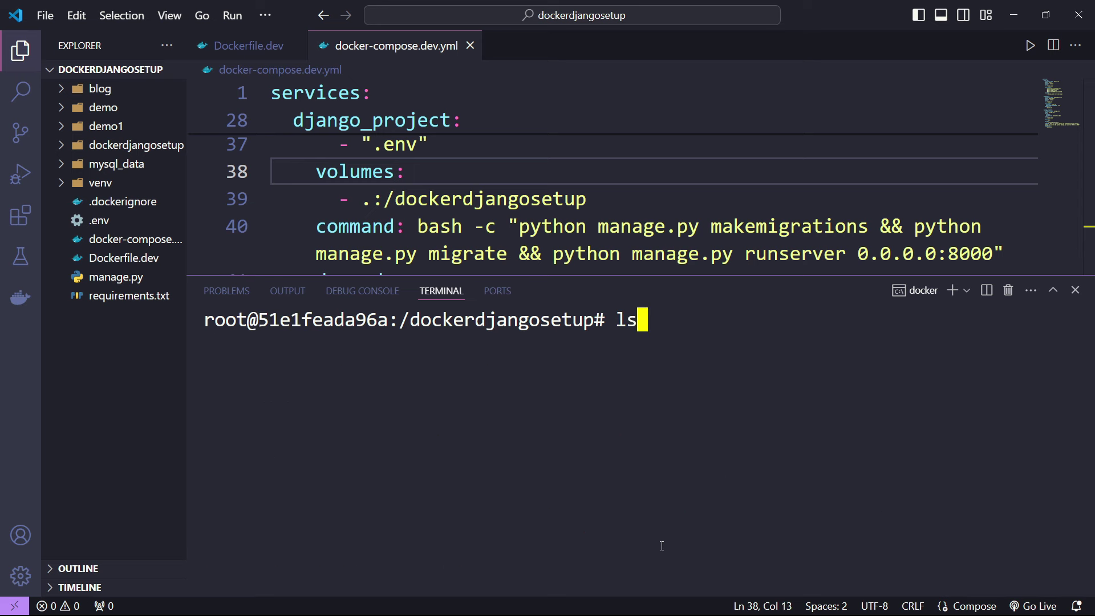
pyautogui.press('Return')
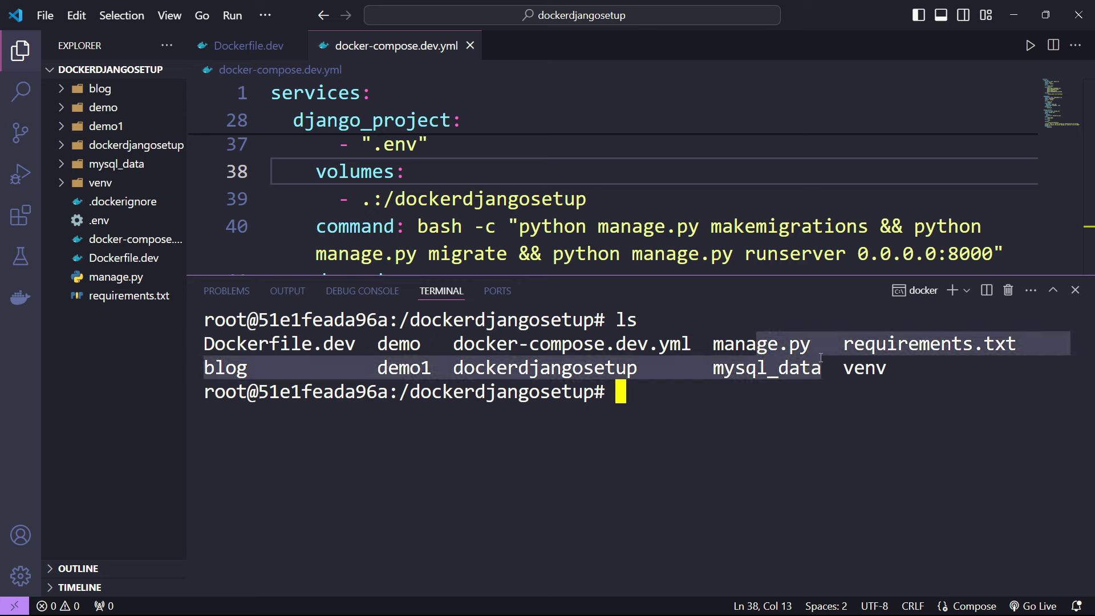
# - Create superuser 'admin' with an e-mail address, bypassing password validation with y
pyautogui.write('python m')
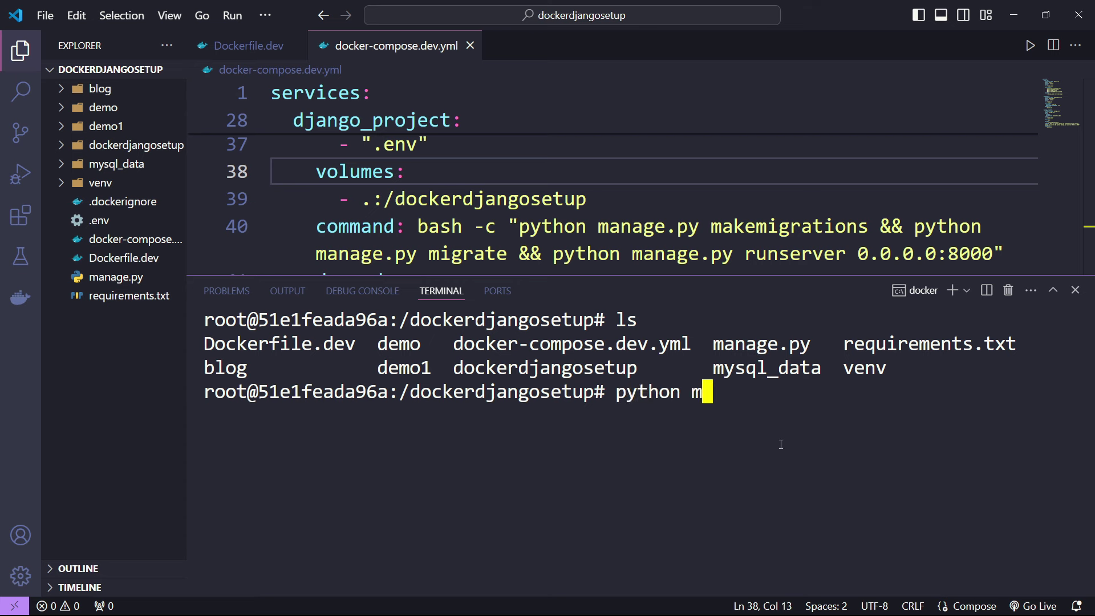
pyautogui.write('anage.py createsuperuser')
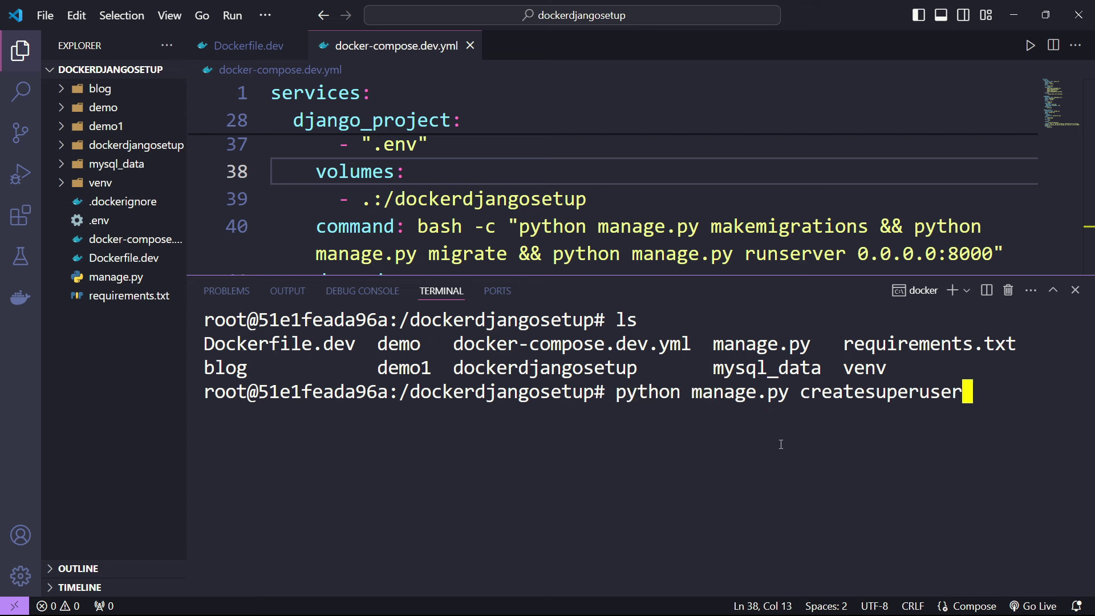
pyautogui.press('Return')
pyautogui.write('admin')
pyautogui.press('Return')
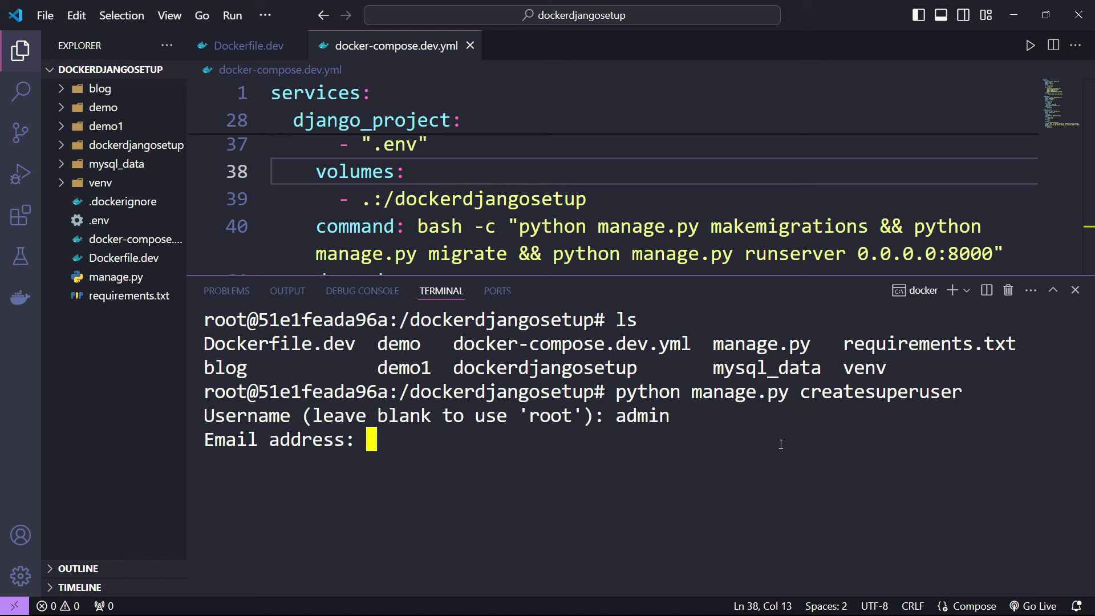
pyautogui.write('admin@admn.')
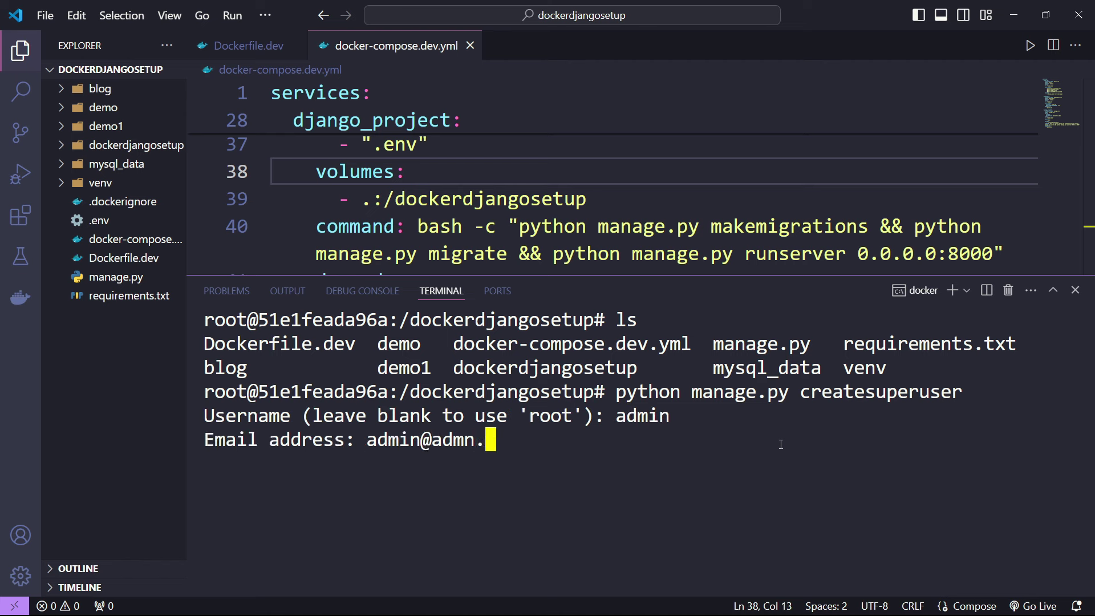
pyautogui.write('com')
pyautogui.press('Return')
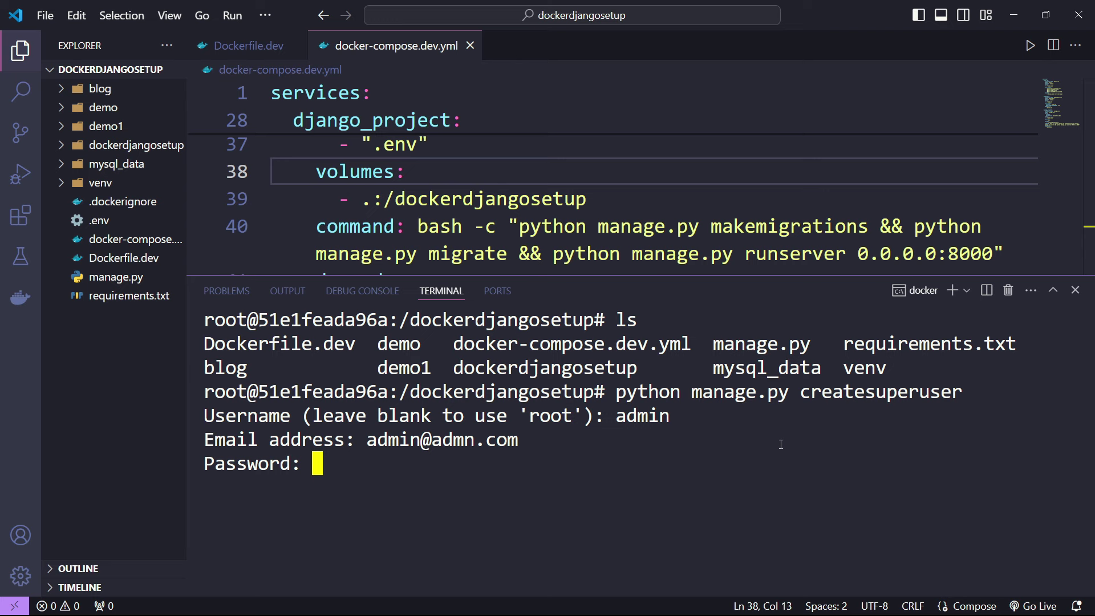
pyautogui.press('Return')
pyautogui.press('Return')
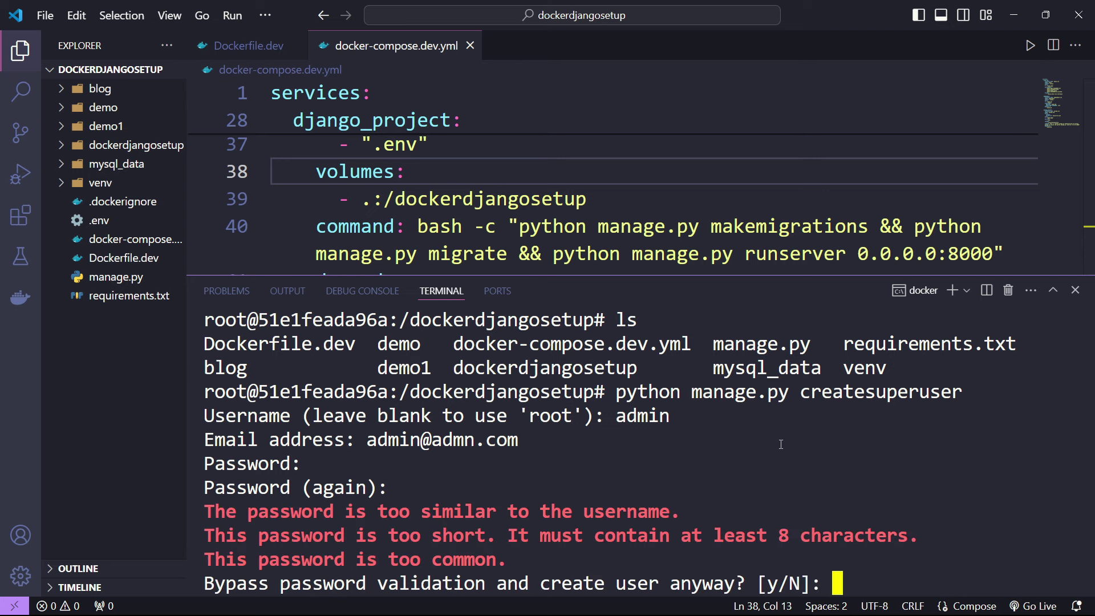
pyautogui.write('y')
pyautogui.press('Return')
pyautogui.write('clear')
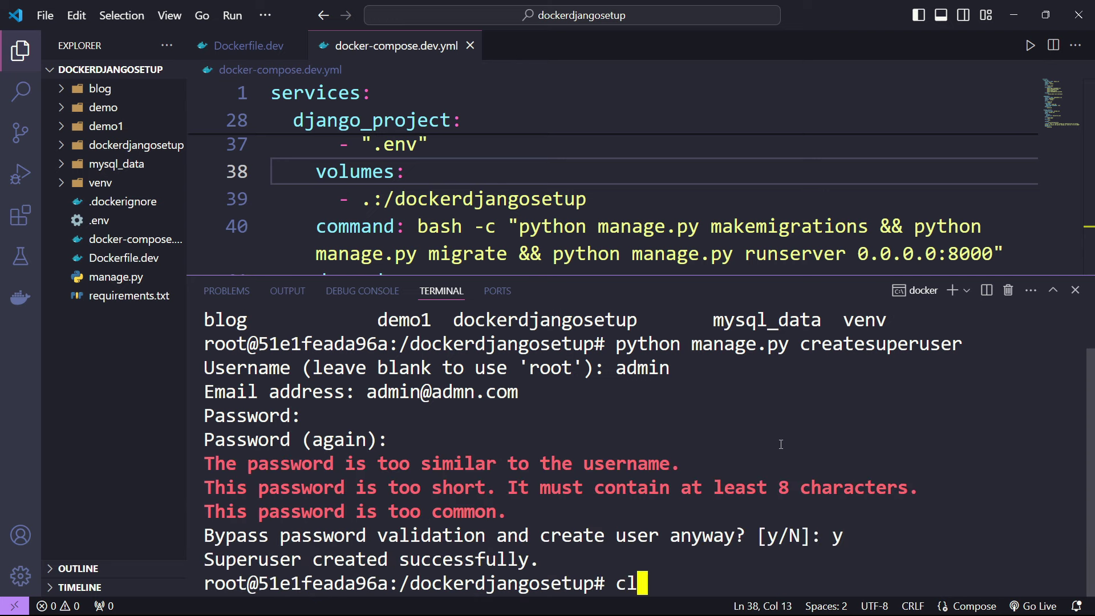
pyautogui.press('Return')
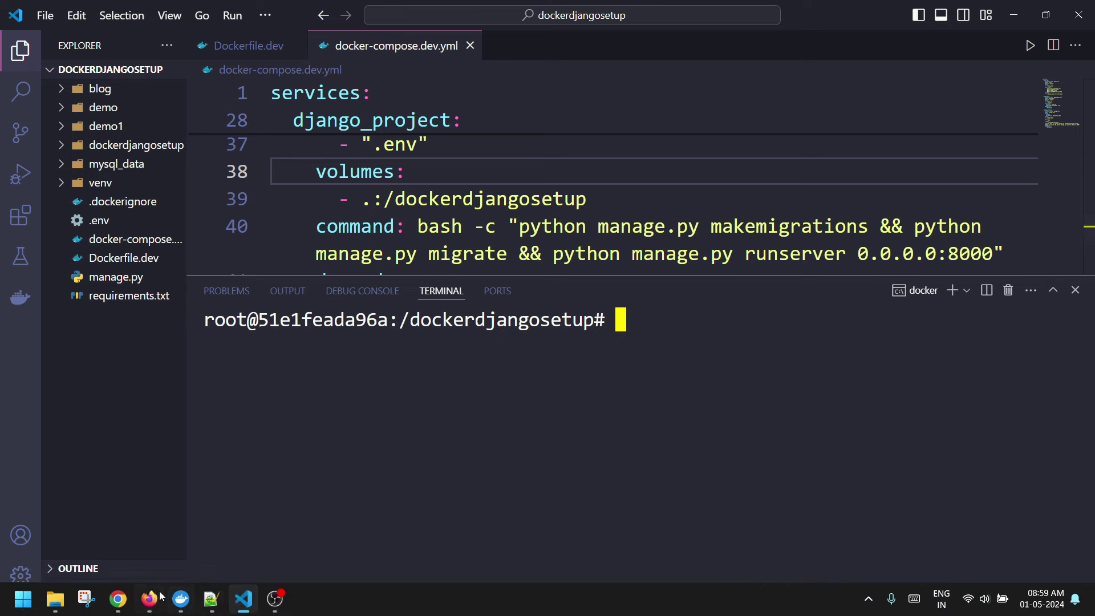
# - Log in to Django admin as admin and open the add-post form under Posts
pyautogui.click(151, 607)
pyautogui.write('admi')
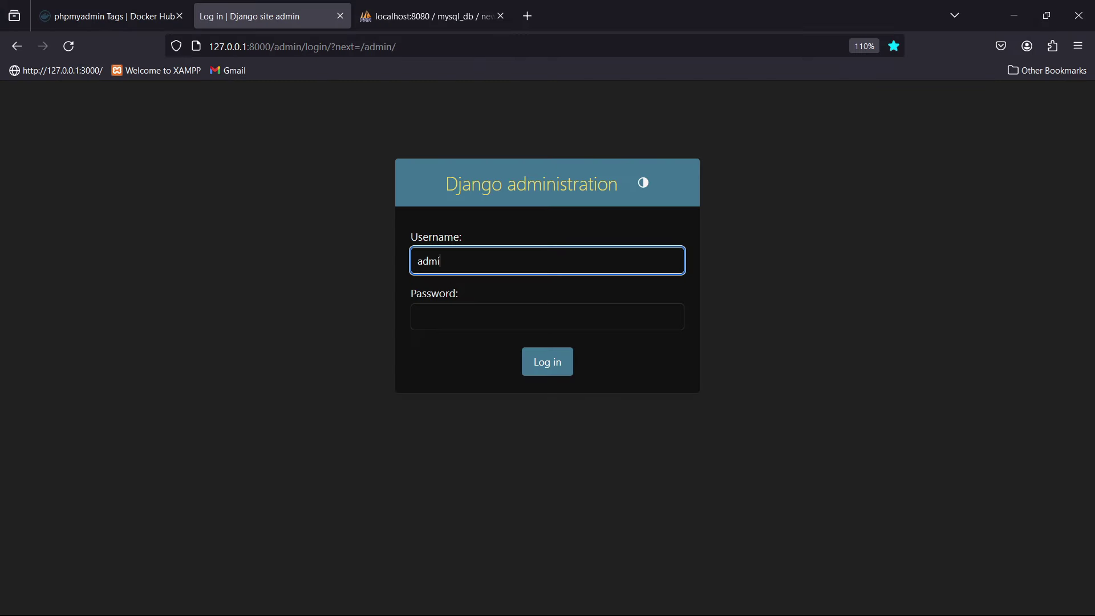
pyautogui.write('n')
pyautogui.press('Tab')
pyautogui.write('admin')
pyautogui.press('Return')
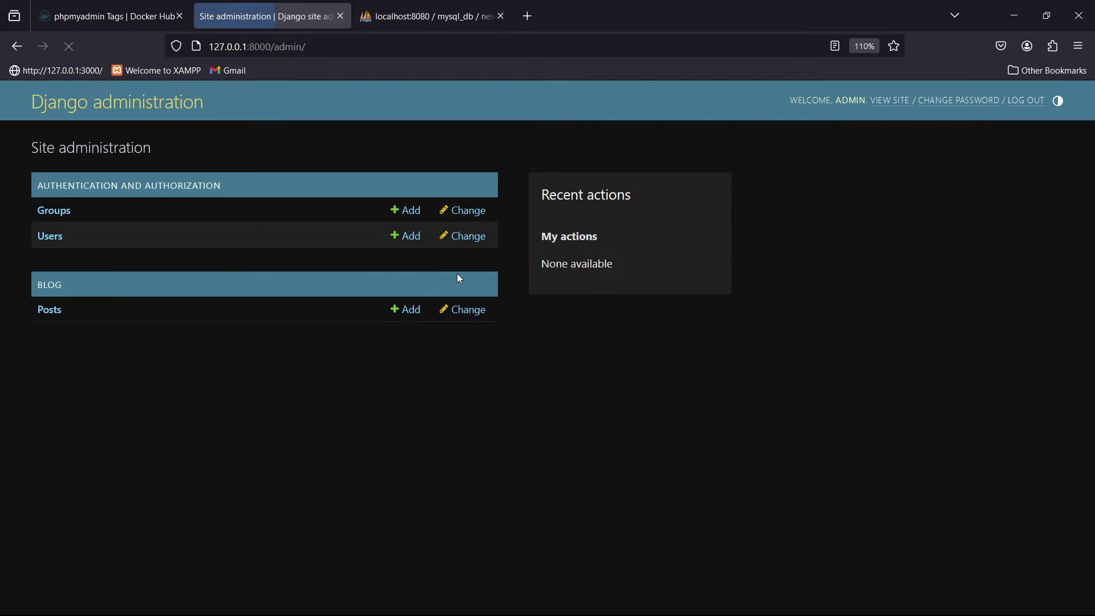
pyautogui.click(58, 315)
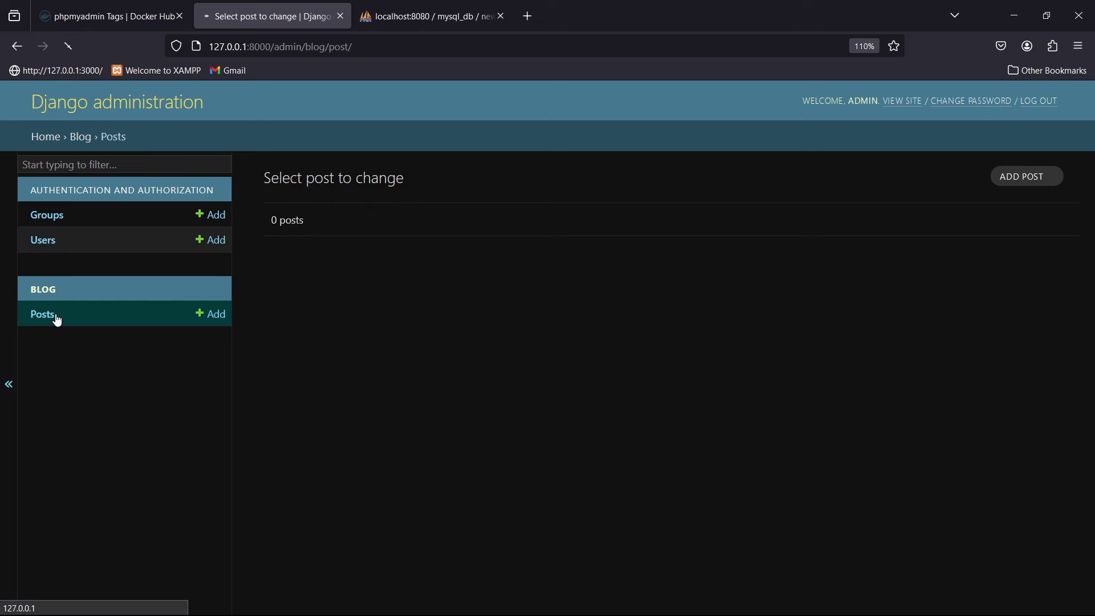
pyautogui.click(1027, 181)
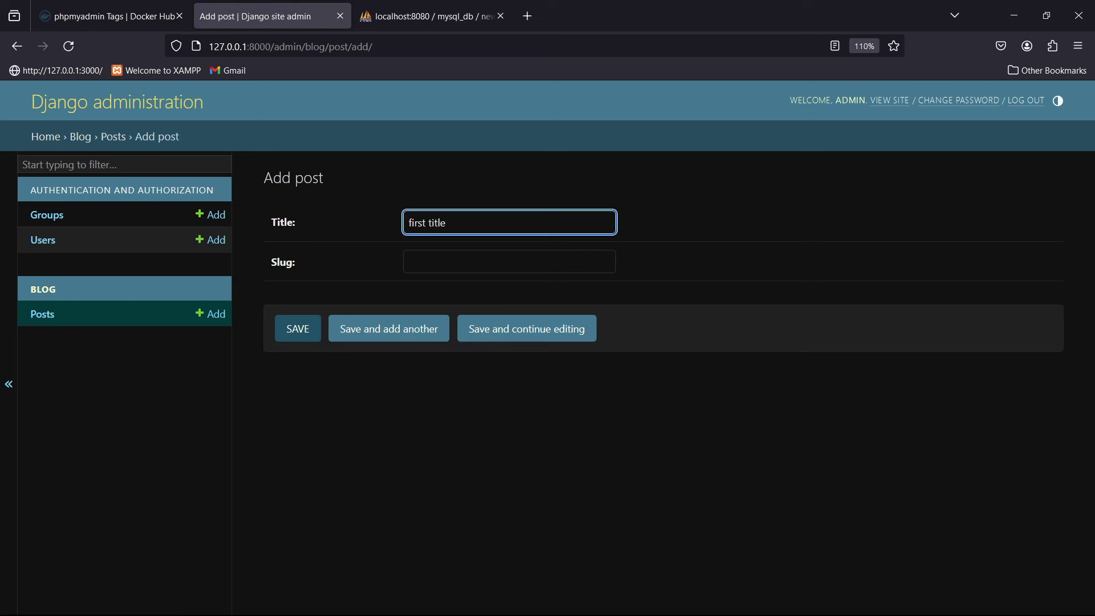
# - Save the post 'first title' with slug sdfdf and refresh phpMyAdmin's blog_post to see it
pyautogui.click(466, 257)
pyautogui.write('sdfdfd')
pyautogui.click(319, 329)
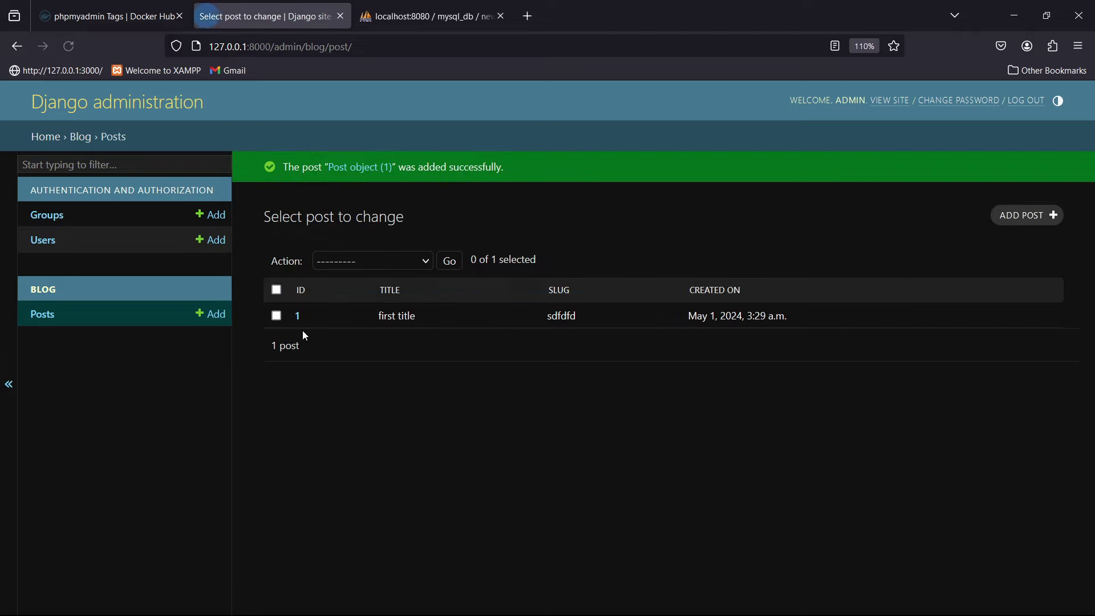
pyautogui.click(428, 16)
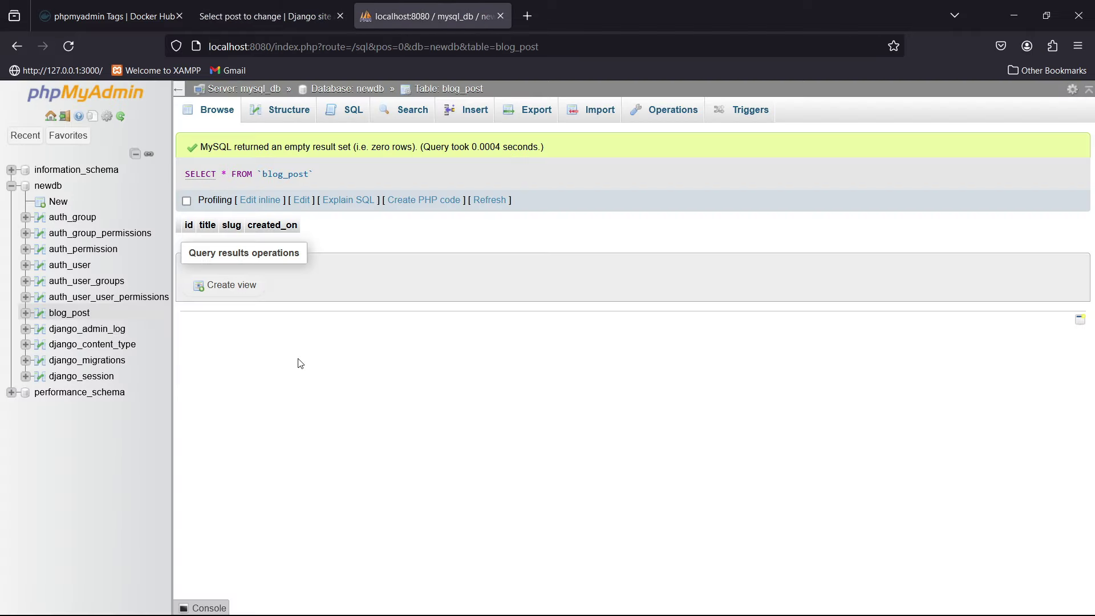
pyautogui.press('F5')
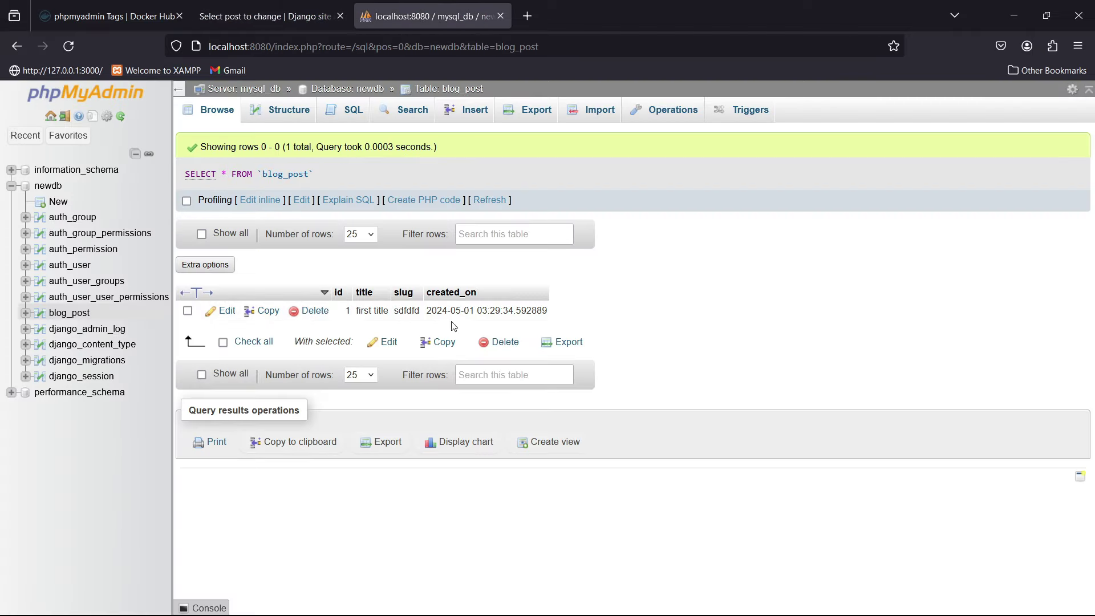
pyautogui.hotkey('ctrl', 'pageup')
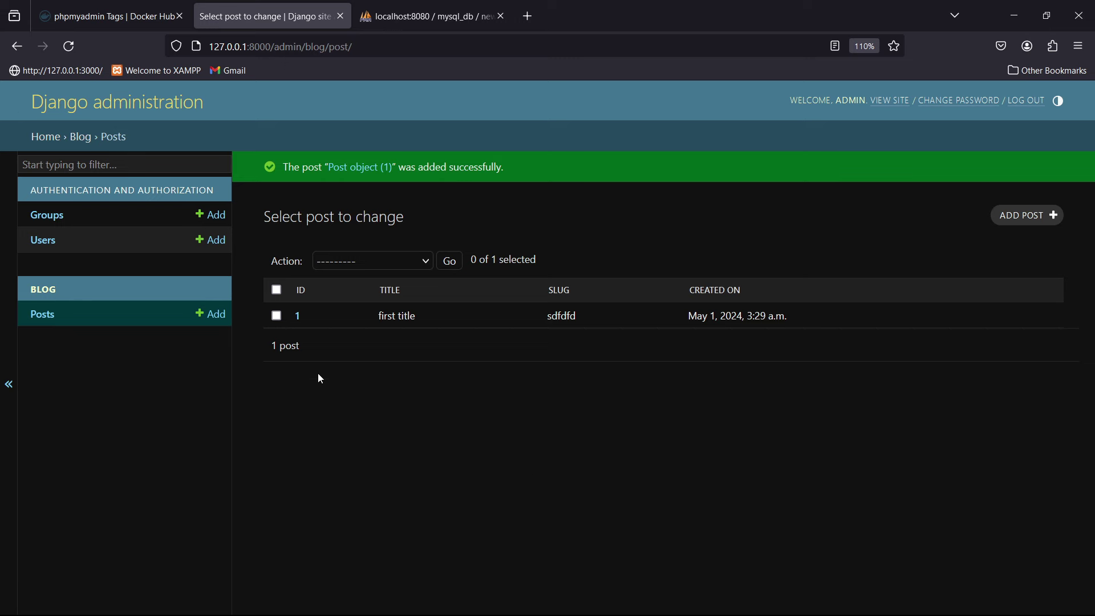
pyautogui.click(243, 600)
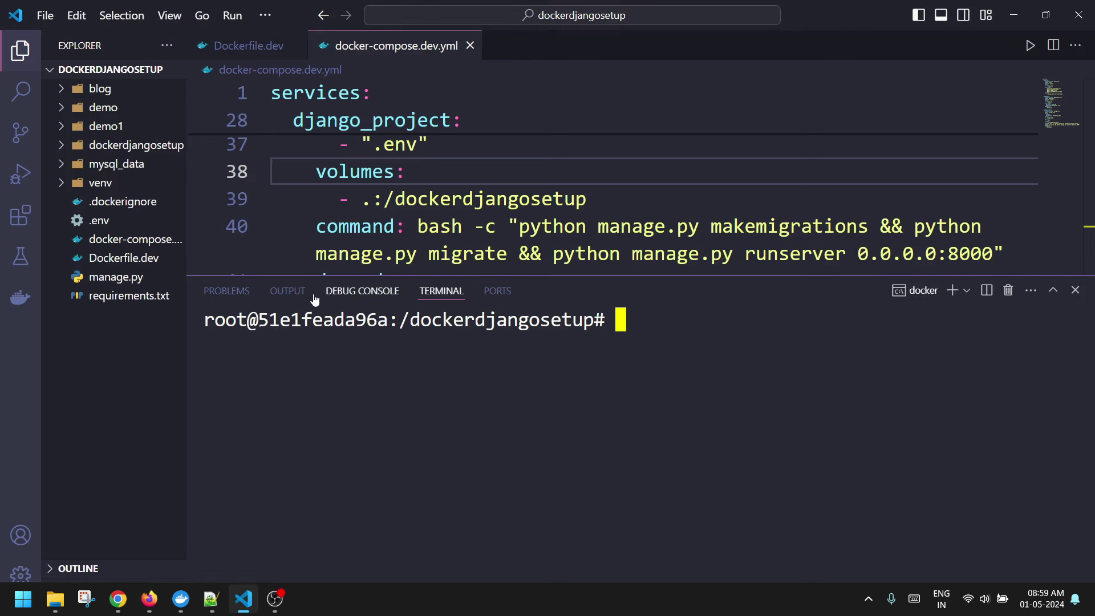
# - Open blog_post.ibd from mysql_data/newdb to confirm it exists, then close it
pyautogui.click(114, 163)
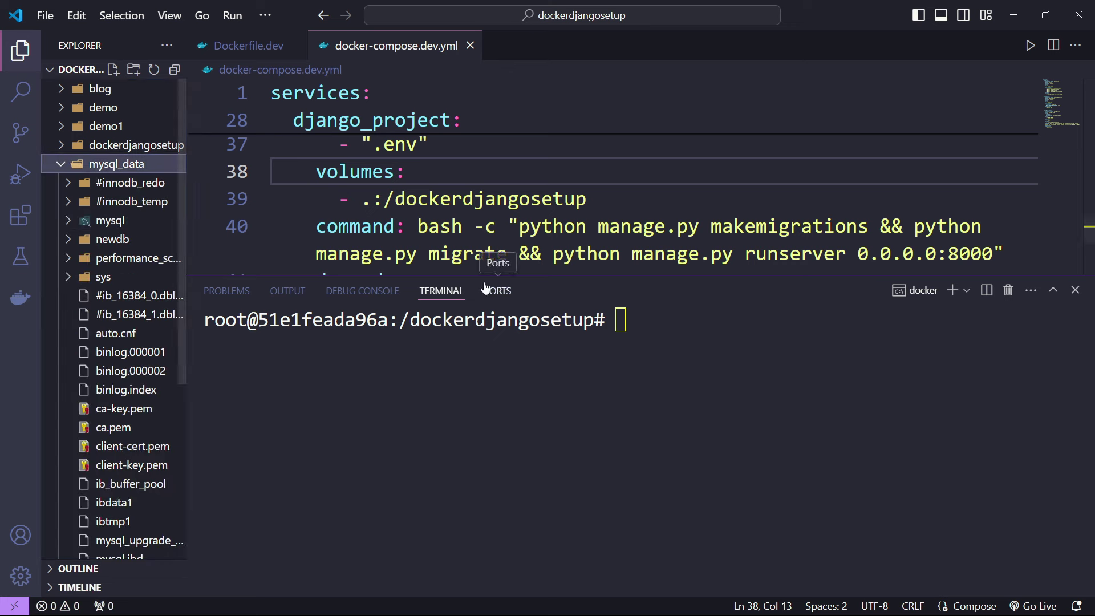
pyautogui.moveTo(489, 276); pyautogui.dragTo(489, 458)
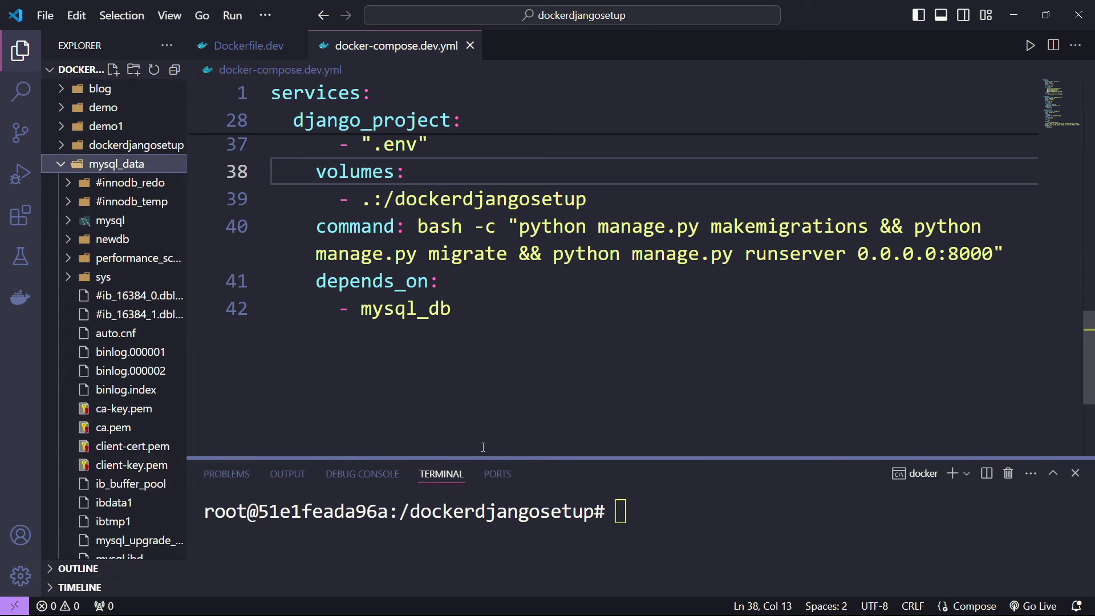
pyautogui.click(113, 241)
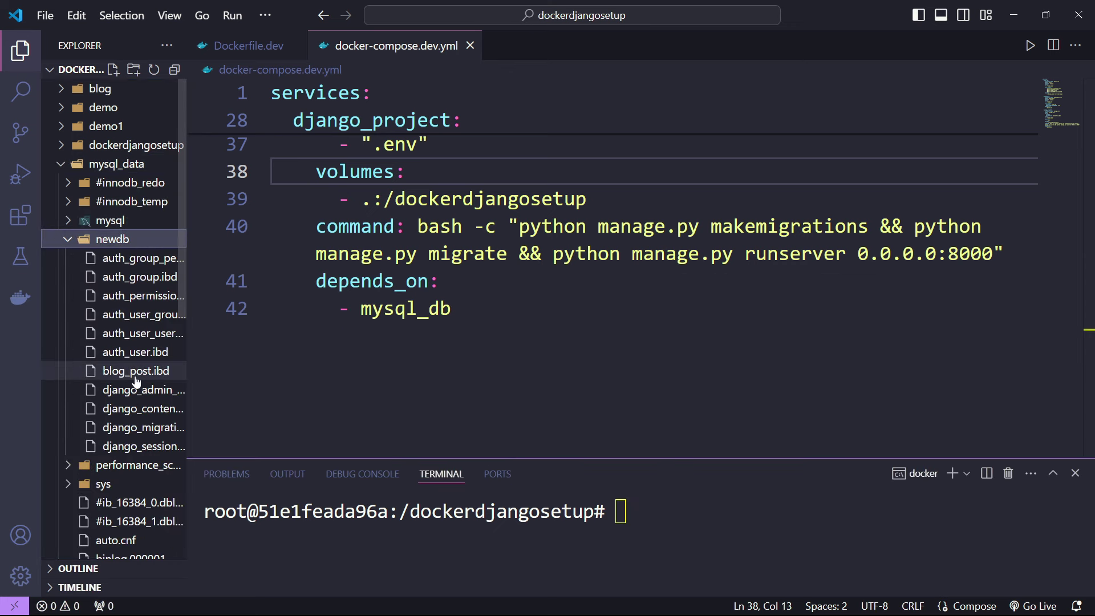
pyautogui.click(118, 373)
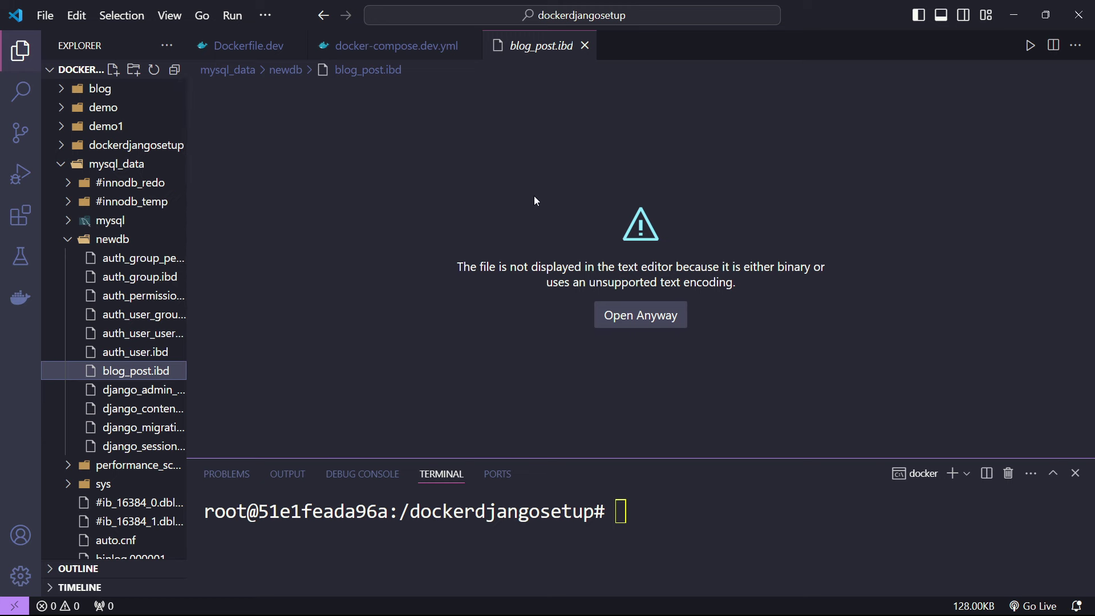
pyautogui.click(584, 45)
pyautogui.scroll(5, 143, 257)
pyautogui.click(73, 164)
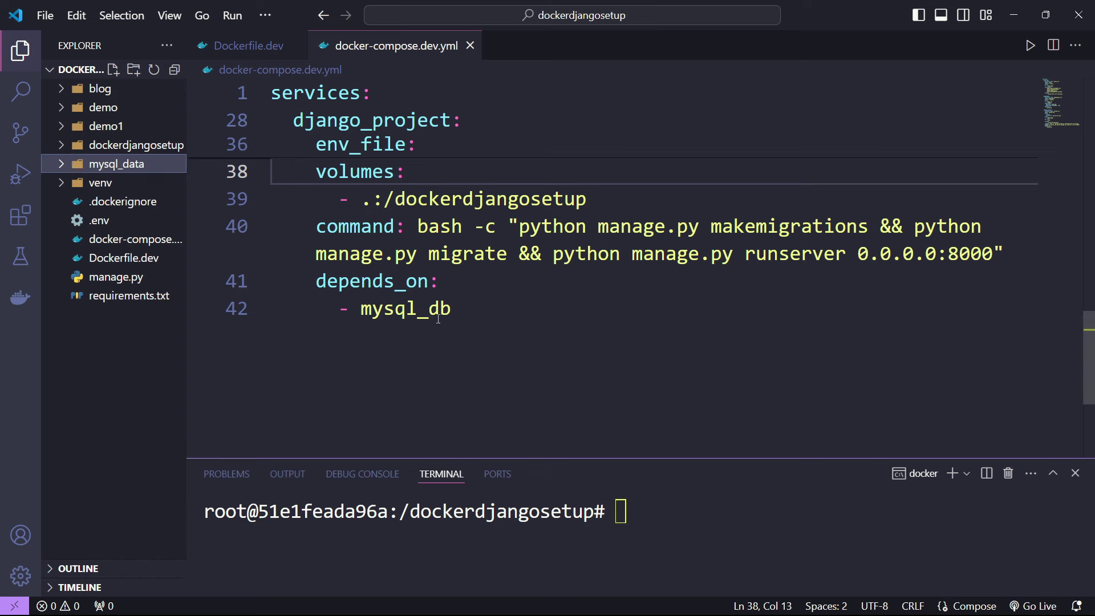
# - Exit the container shell, clear the terminal with cls, and close docker-compose.dev.yml
pyautogui.click(546, 317)
pyautogui.scroll(4, 501, 312)
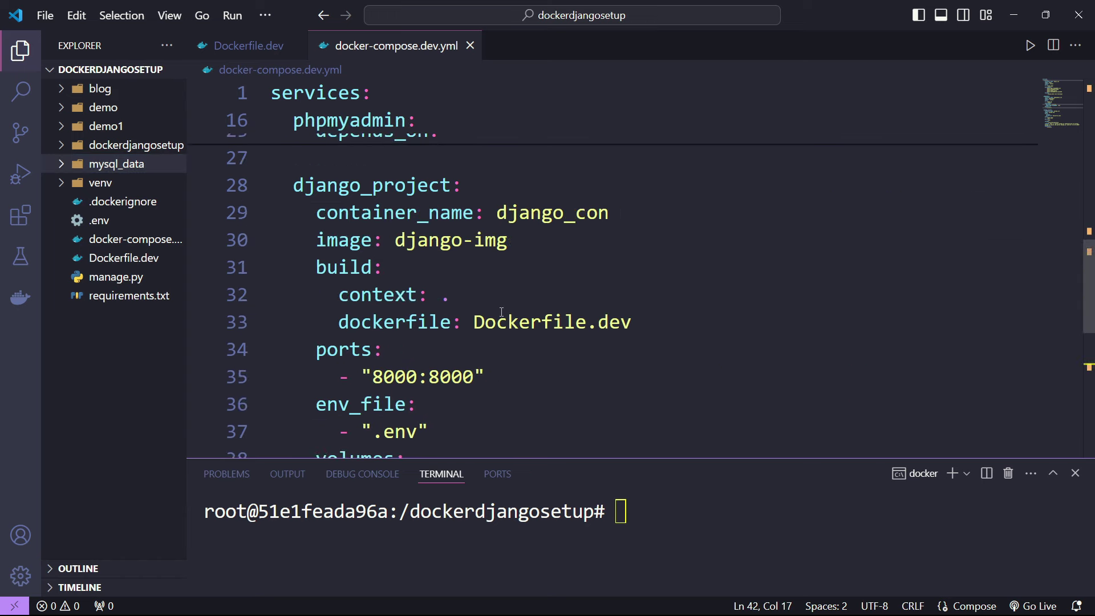
pyautogui.scroll(-4, 501, 312)
pyautogui.moveTo(716, 459); pyautogui.dragTo(716, 249)
pyautogui.click(690, 376)
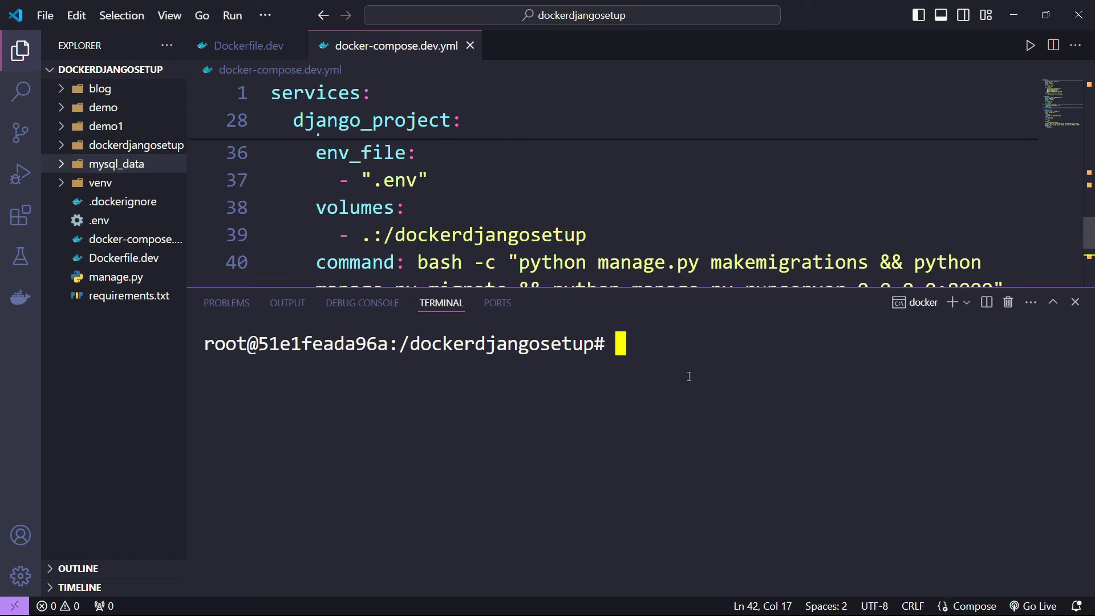
pyautogui.write('exit')
pyautogui.press('Return')
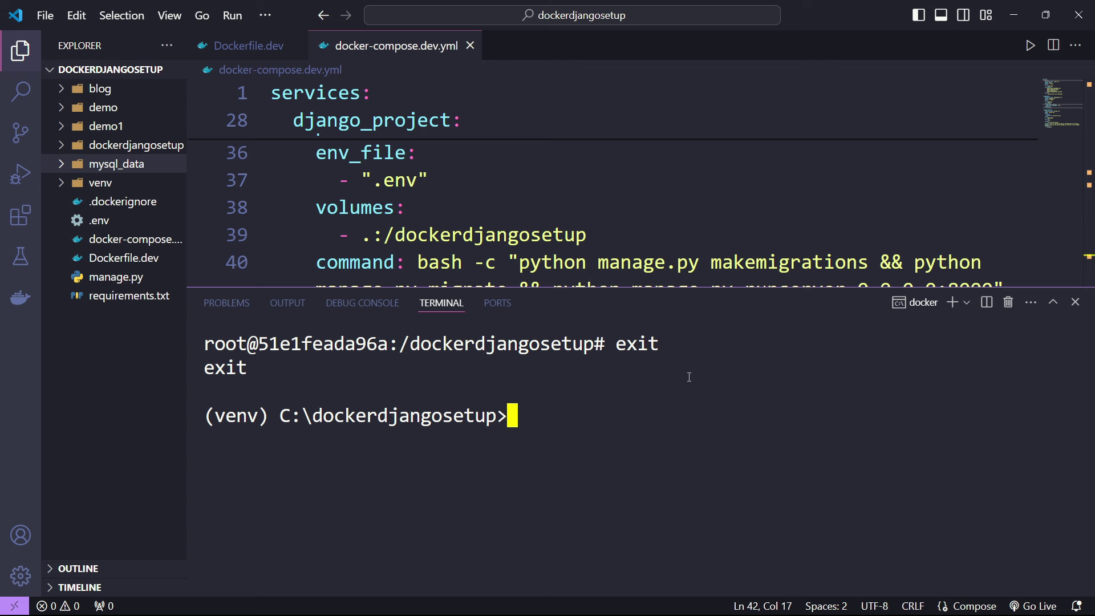
pyautogui.write('cls')
pyautogui.press('Return')
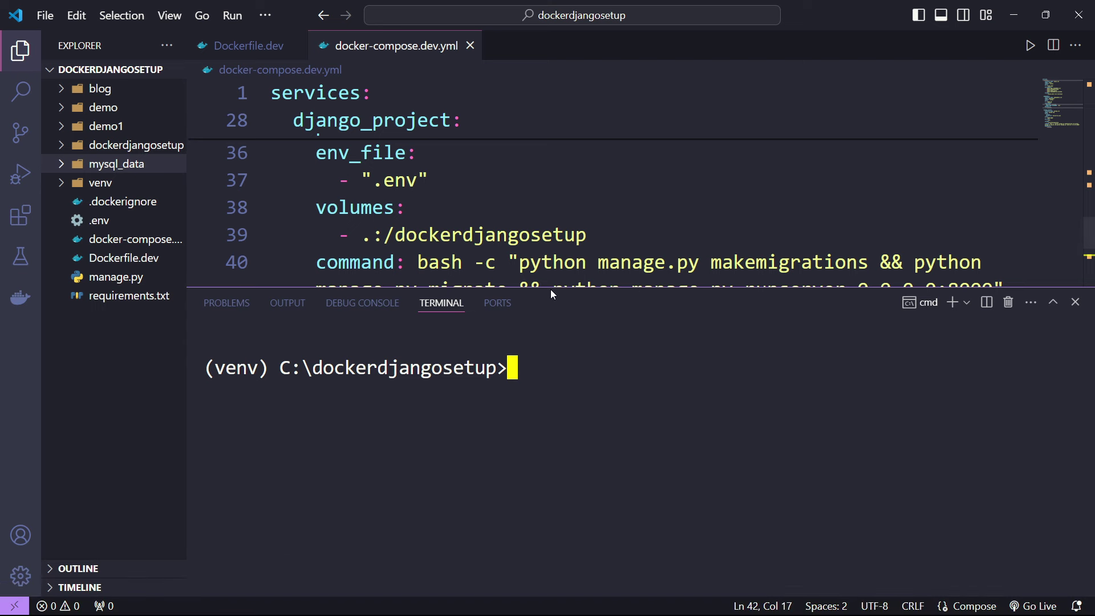
pyautogui.moveTo(550, 286); pyautogui.dragTo(528, 358)
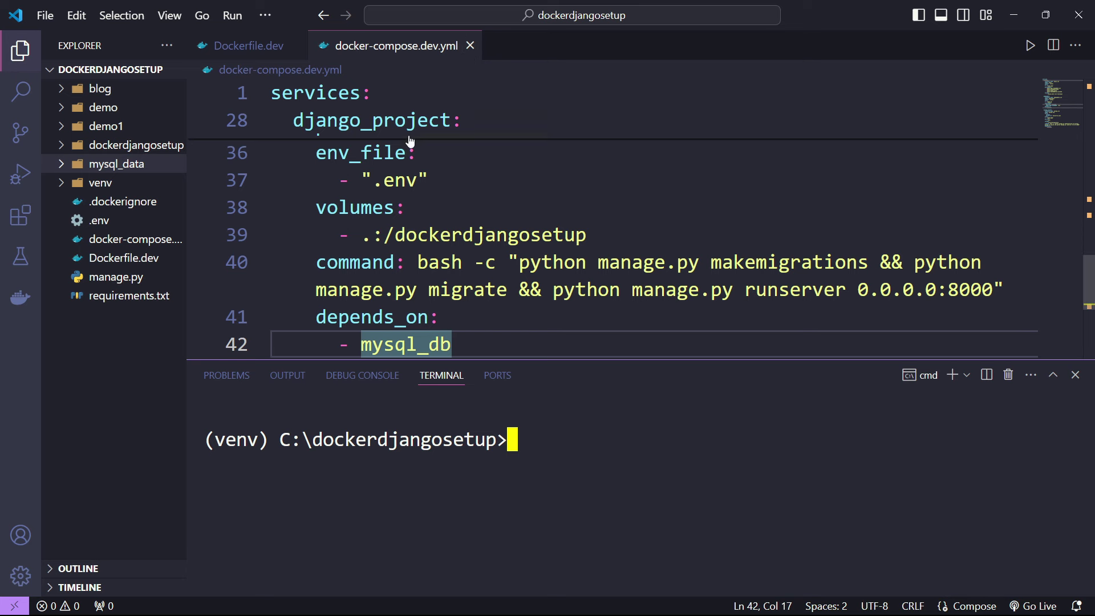
pyautogui.click(470, 46)
# - Close Dockerfile.dev and view Docker Desktop's list of all containers
pyautogui.click(297, 46)
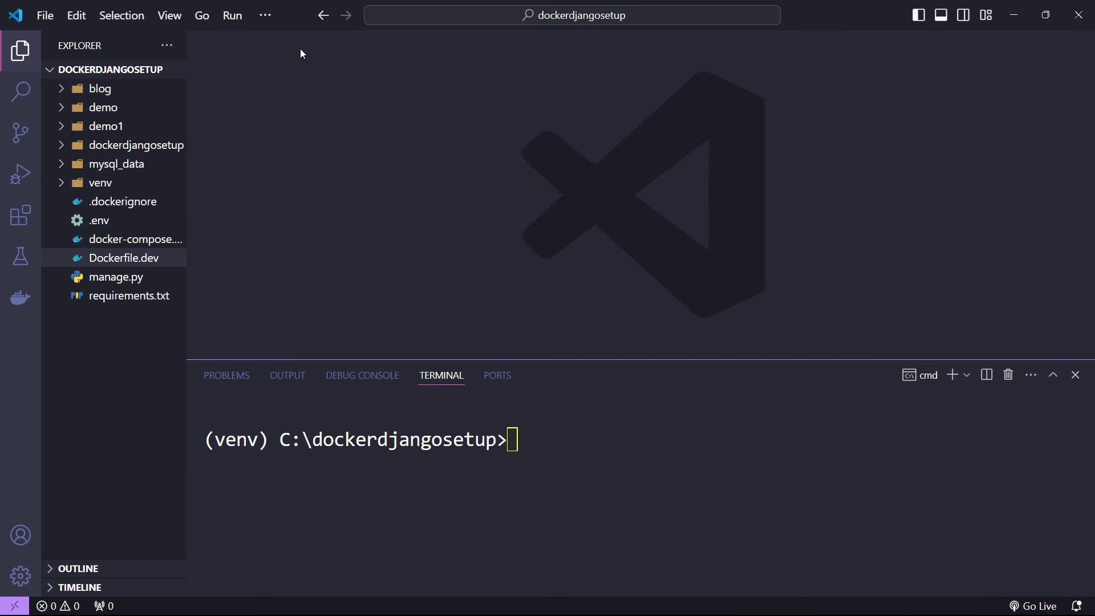
pyautogui.moveTo(659, 361); pyautogui.dragTo(631, 279)
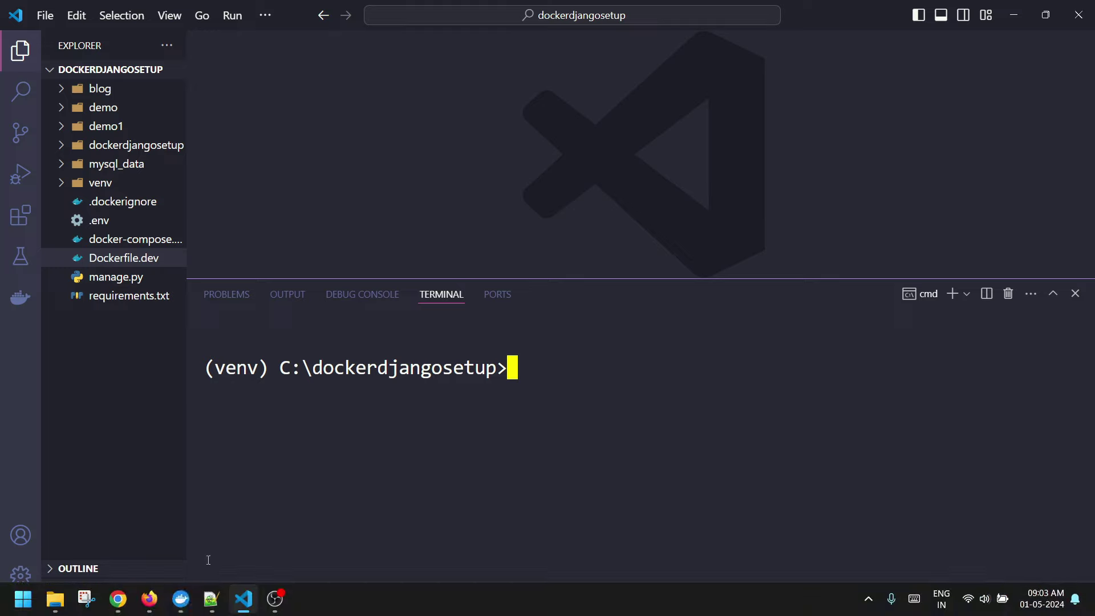
pyautogui.click(182, 599)
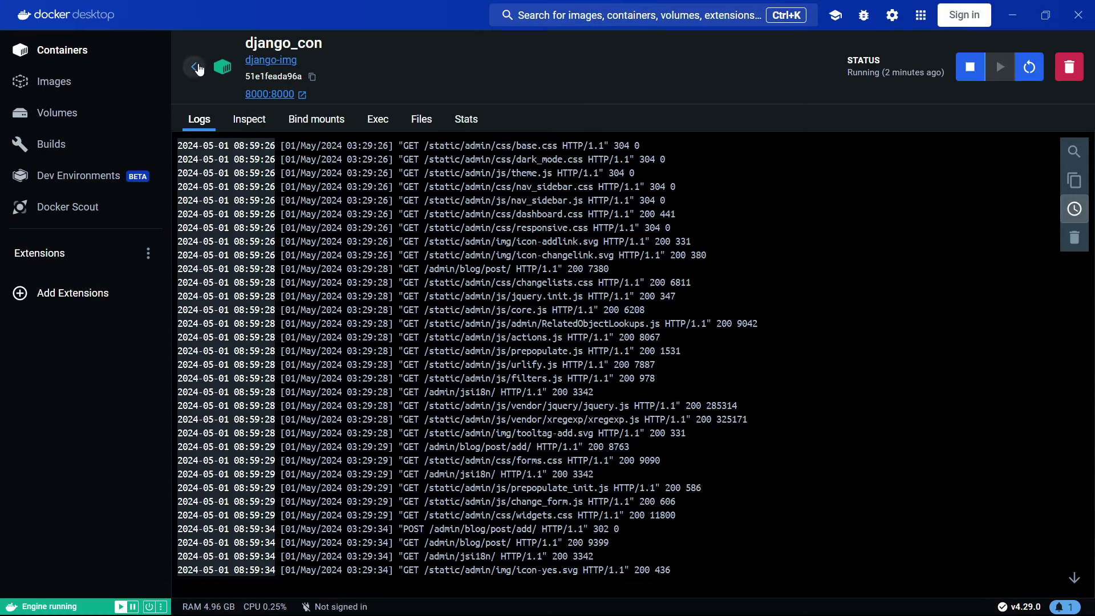
pyautogui.click(91, 55)
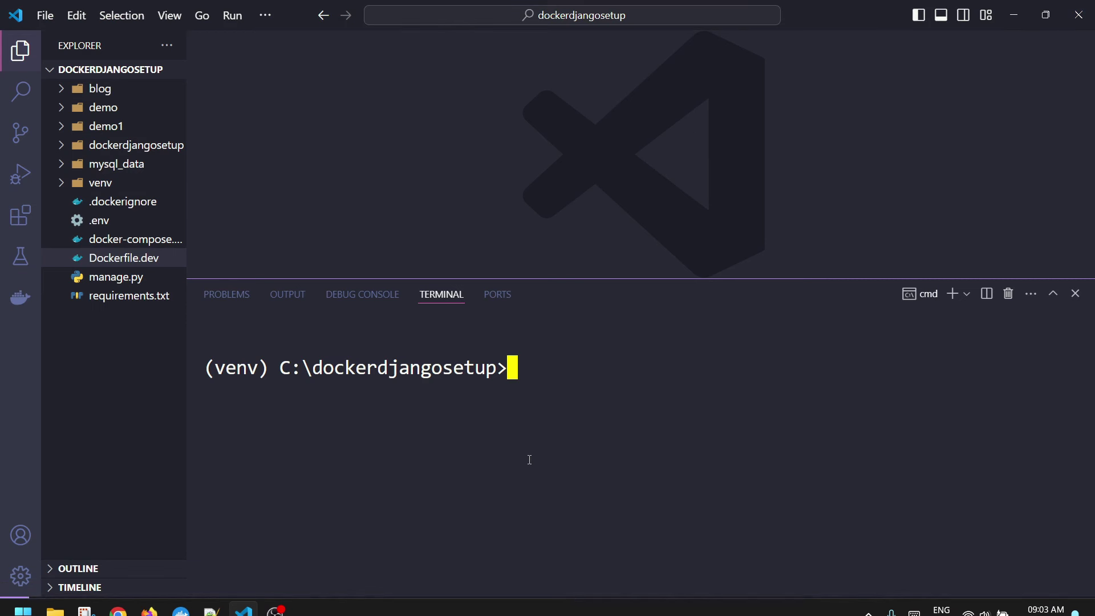
# - Run docker compose -f docker-compose.dev.yml stop and check the stack in Docker Desktop
pyautogui.press('Up')
pyautogui.press('Up')
pyautogui.press('BackSpace')
pyautogui.press('BackSpace')
pyautogui.press('BackSpace')
pyautogui.press('BackSpace')
pyautogui.press('BackSpace')
pyautogui.press('BackSpace')
pyautogui.press('BackSpace')
pyautogui.press('BackSpace')
pyautogui.press('BackSpace')
pyautogui.press('BackSpace')
pyautogui.press('BackSpace')
pyautogui.press('BackSpace')
pyautogui.press('BackSpace')
pyautogui.press('BackSpace')
pyautogui.press('BackSpace')
pyautogui.press('BackSpace')
pyautogui.press('BackSpace')
pyautogui.press('BackSpace')
pyautogui.press('BackSpace')
pyautogui.press('BackSpace')
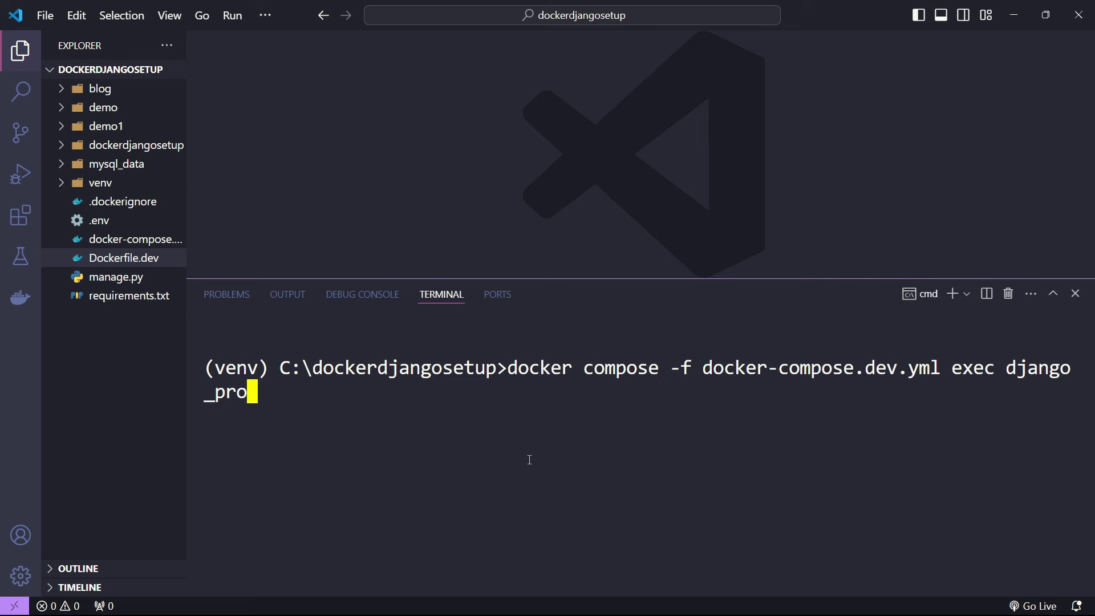
pyautogui.write('stop')
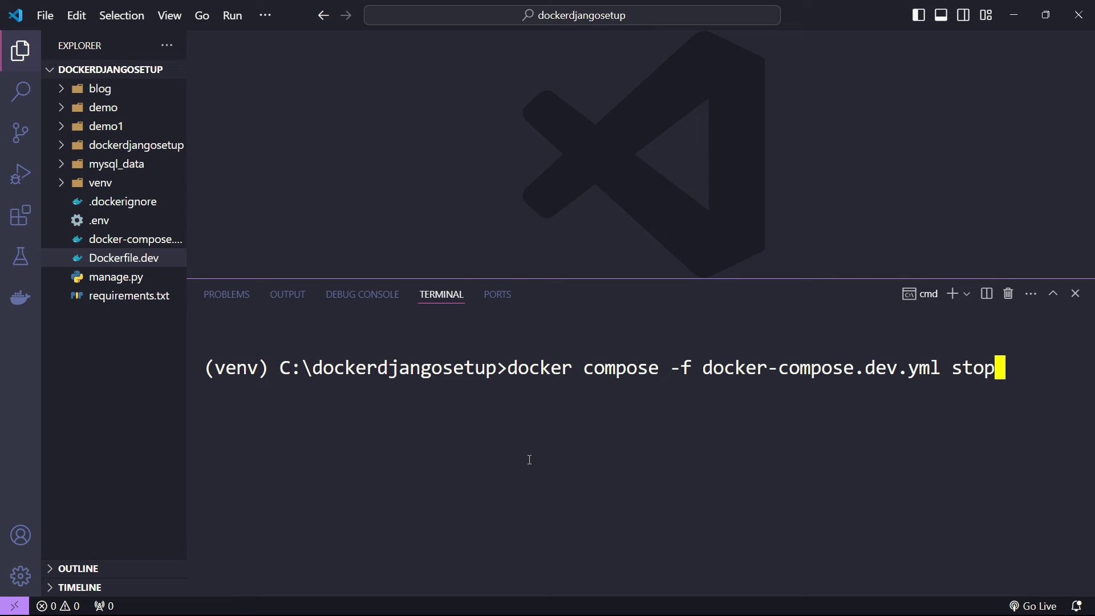
pyautogui.press('Return')
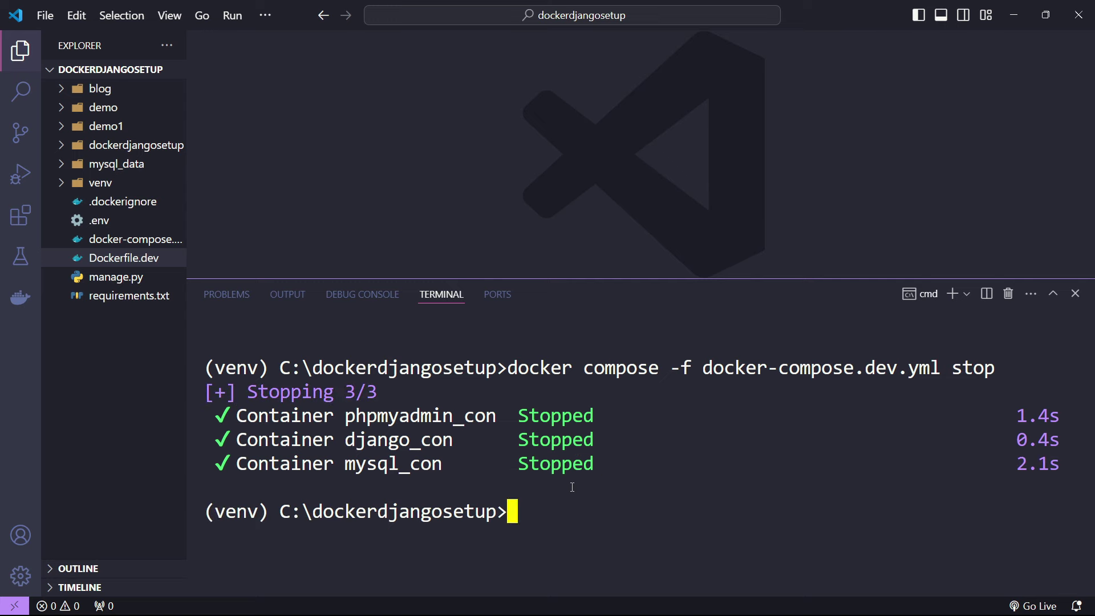
pyautogui.click(182, 603)
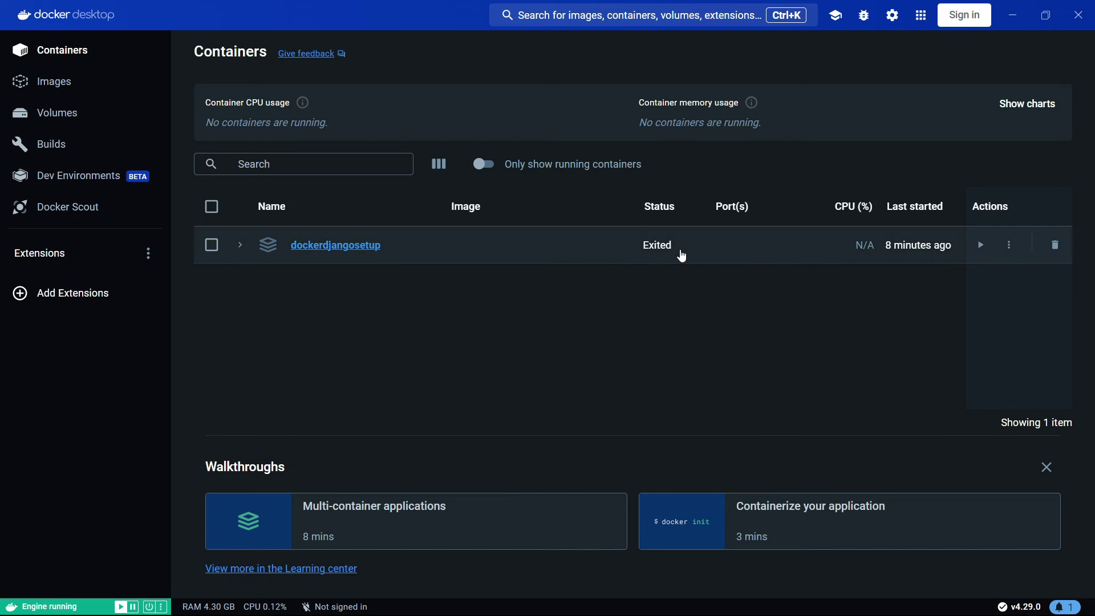
# - Relaunch Docker Desktop and run docker compose -f docker-compose.dev.yml start
pyautogui.click(1079, 17)
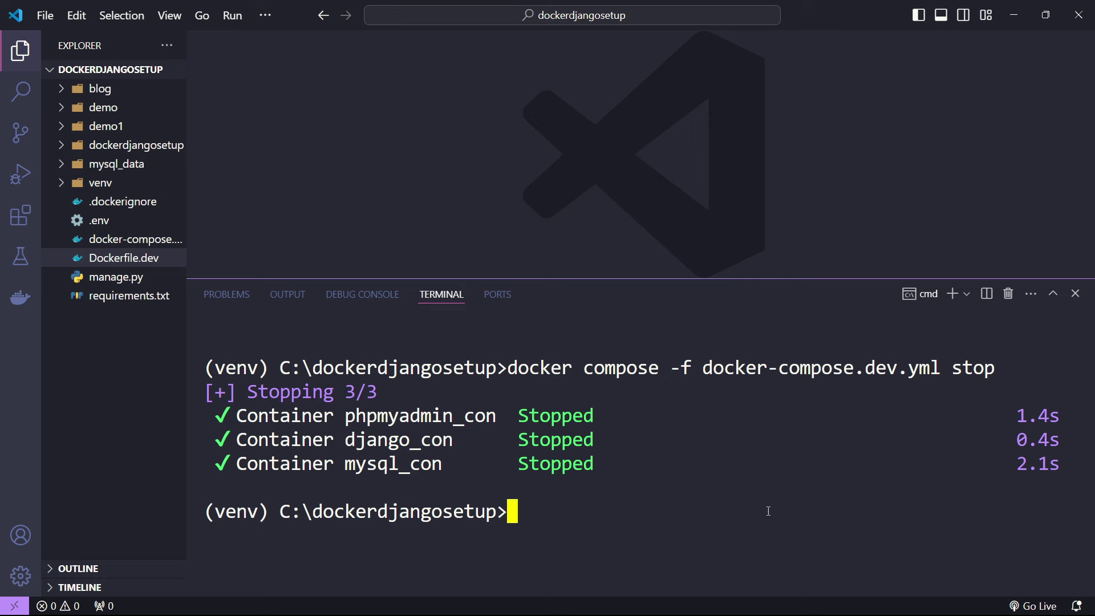
pyautogui.press('Up')
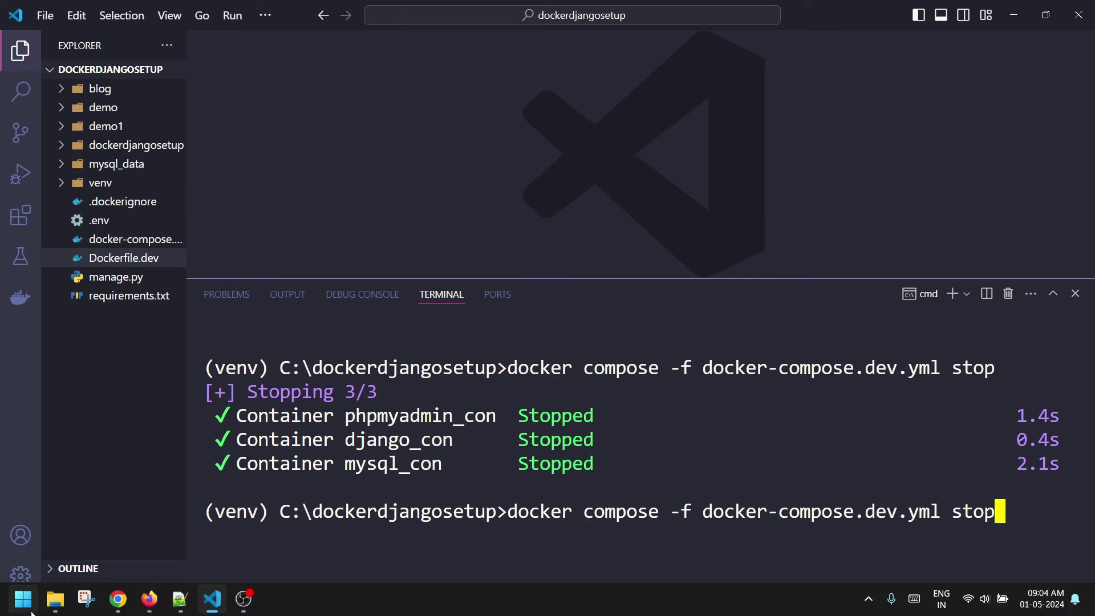
pyautogui.click(27, 603)
pyautogui.click(71, 364)
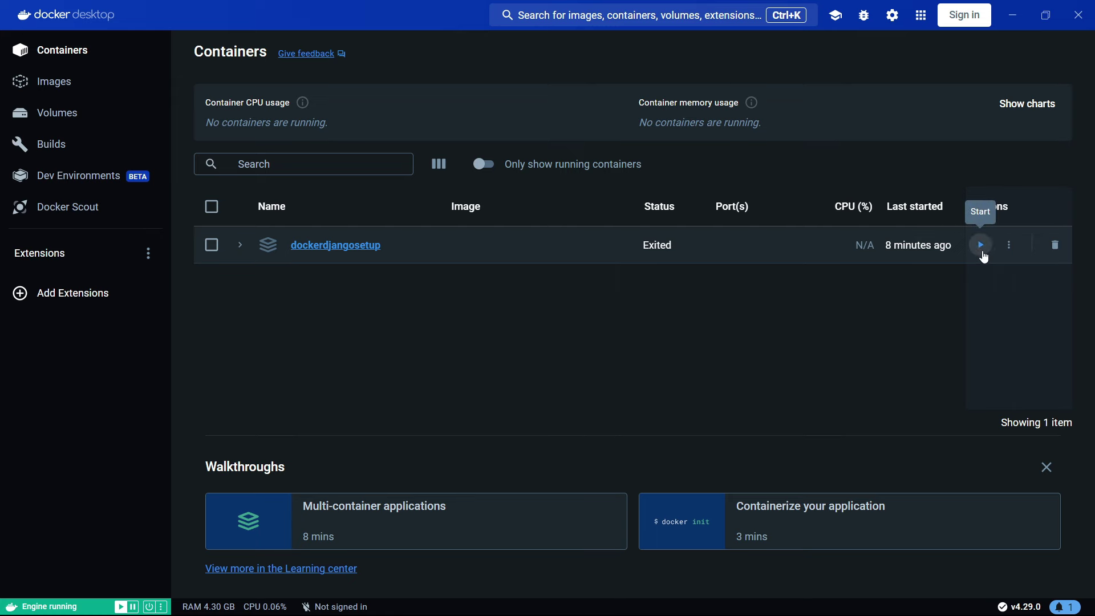
pyautogui.click(1013, 15)
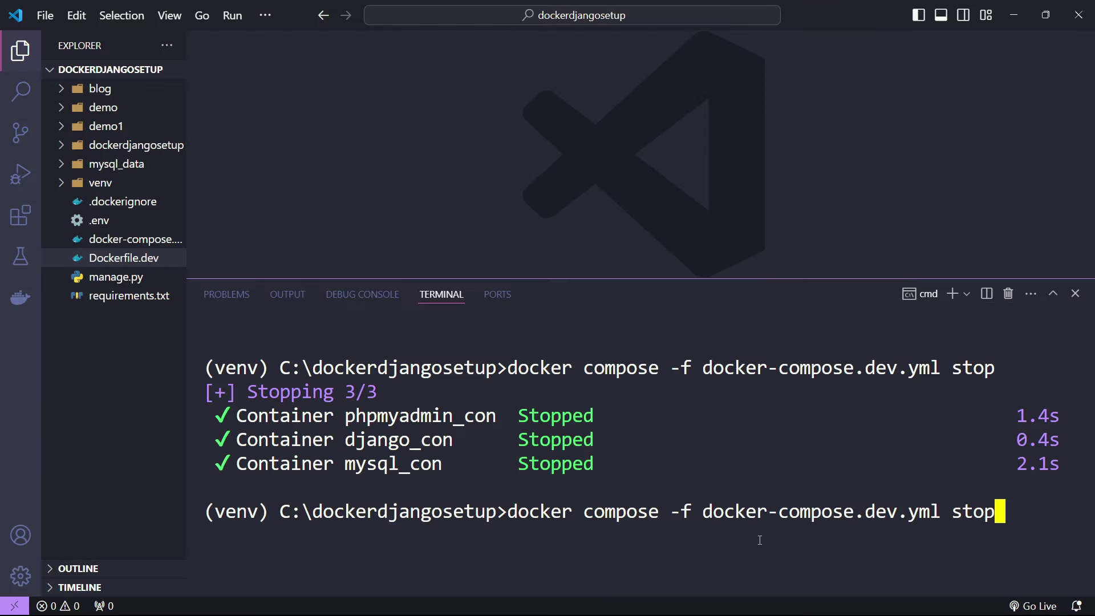
pyautogui.press('BackSpace')
pyautogui.press('BackSpace')
pyautogui.press('BackSpace')
pyautogui.press('BackSpace')
pyautogui.write('start')
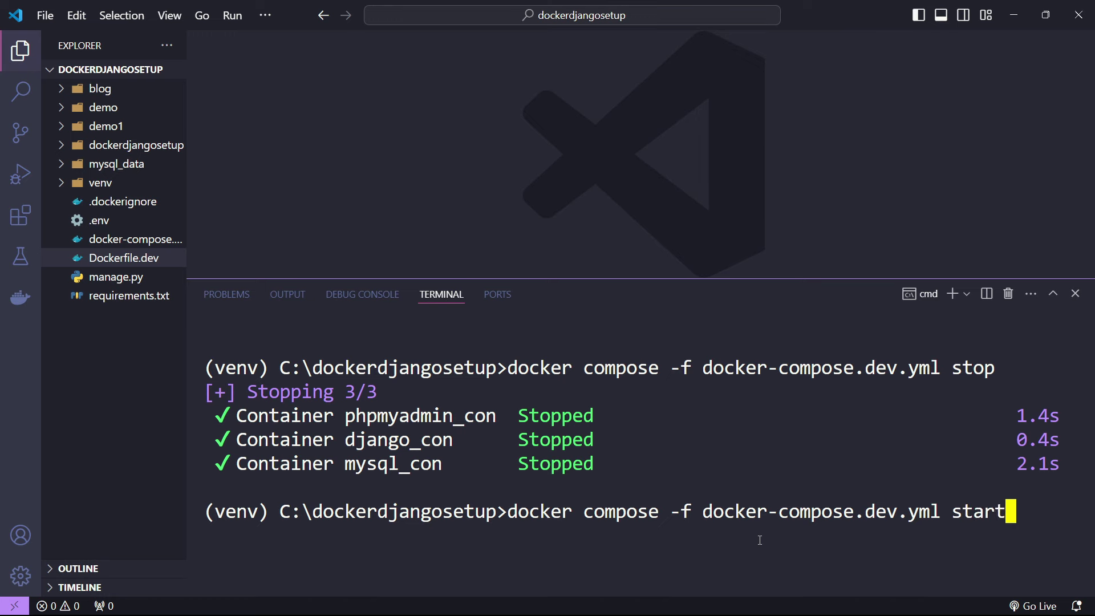
pyautogui.press('Return')
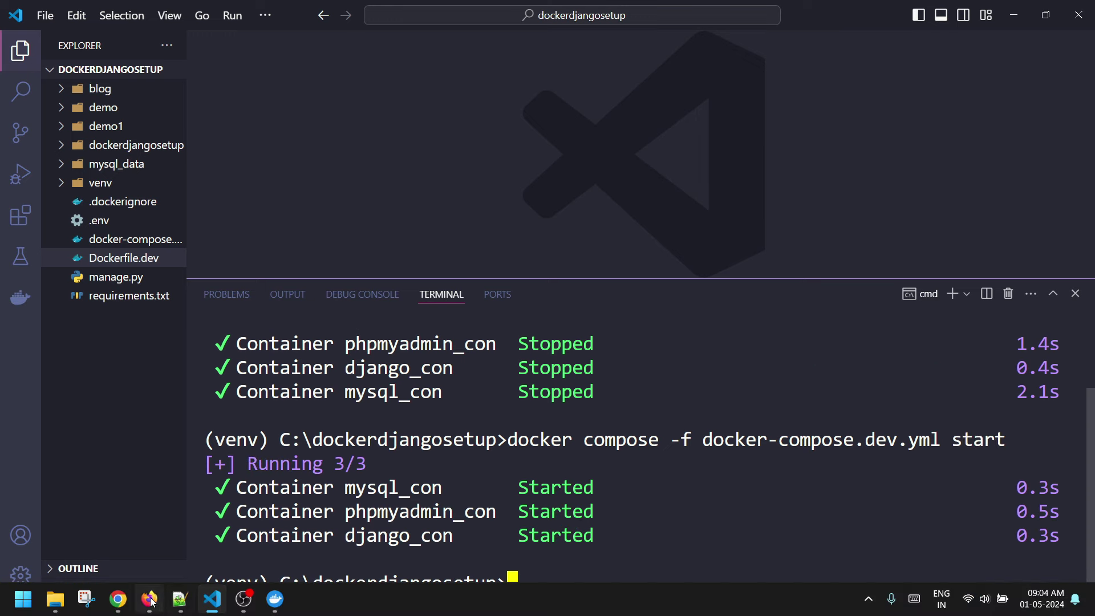
# - Start the exited django_con container in the dockerdjangosetup stack and return to Containers
pyautogui.click(277, 606)
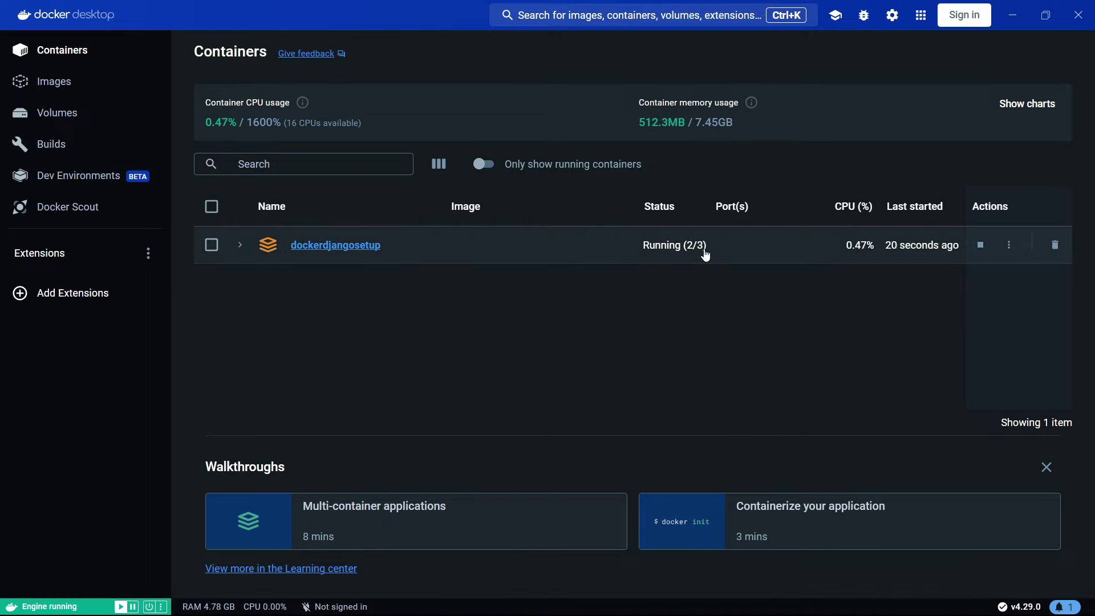
pyautogui.click(366, 245)
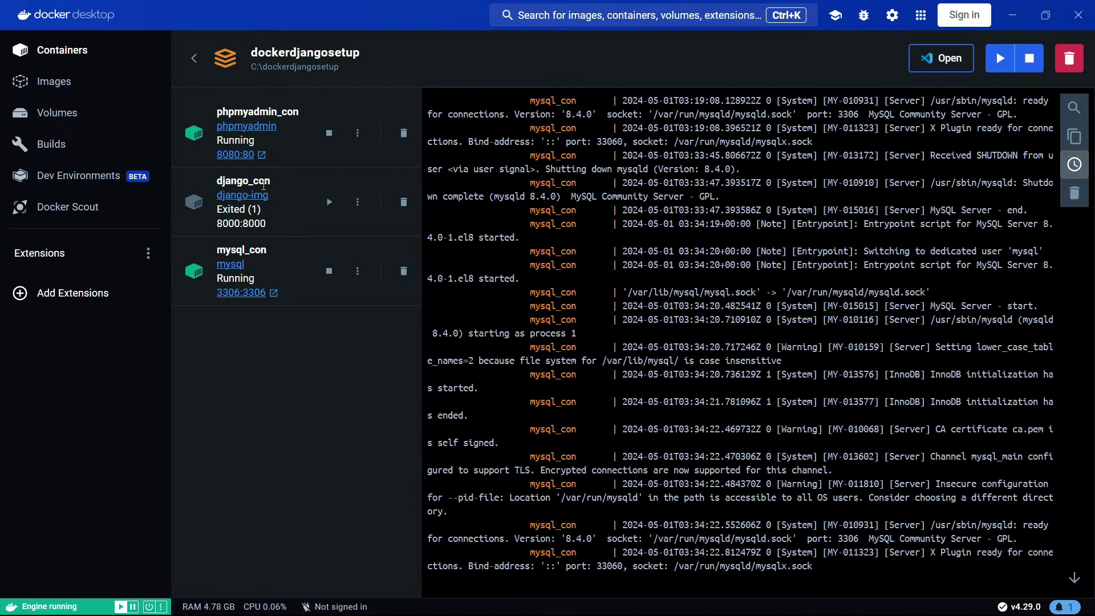
pyautogui.click(253, 199)
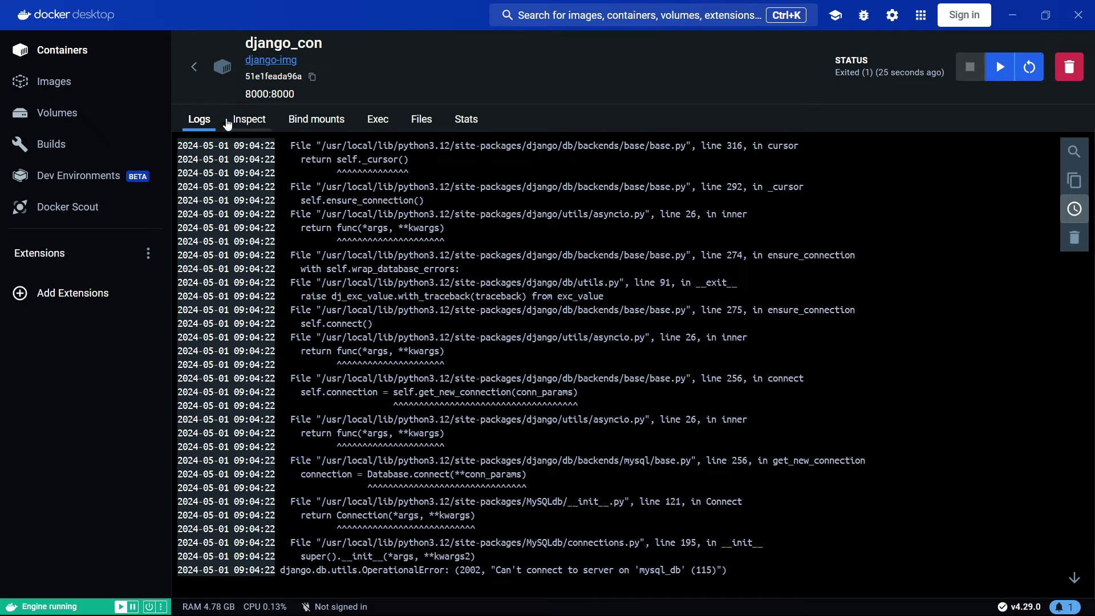
pyautogui.click(194, 68)
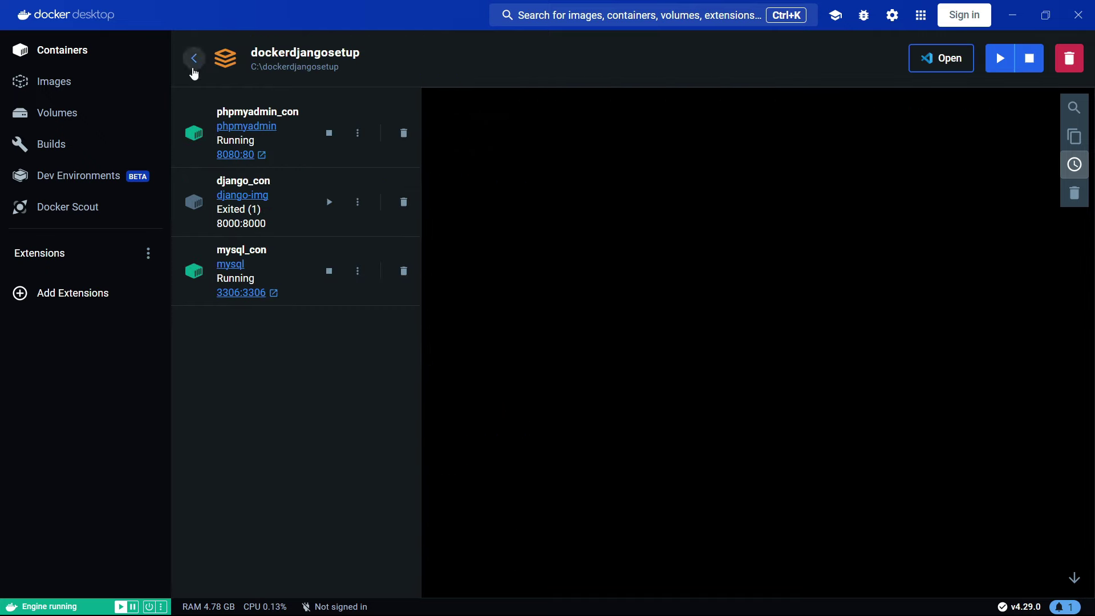
pyautogui.click(330, 201)
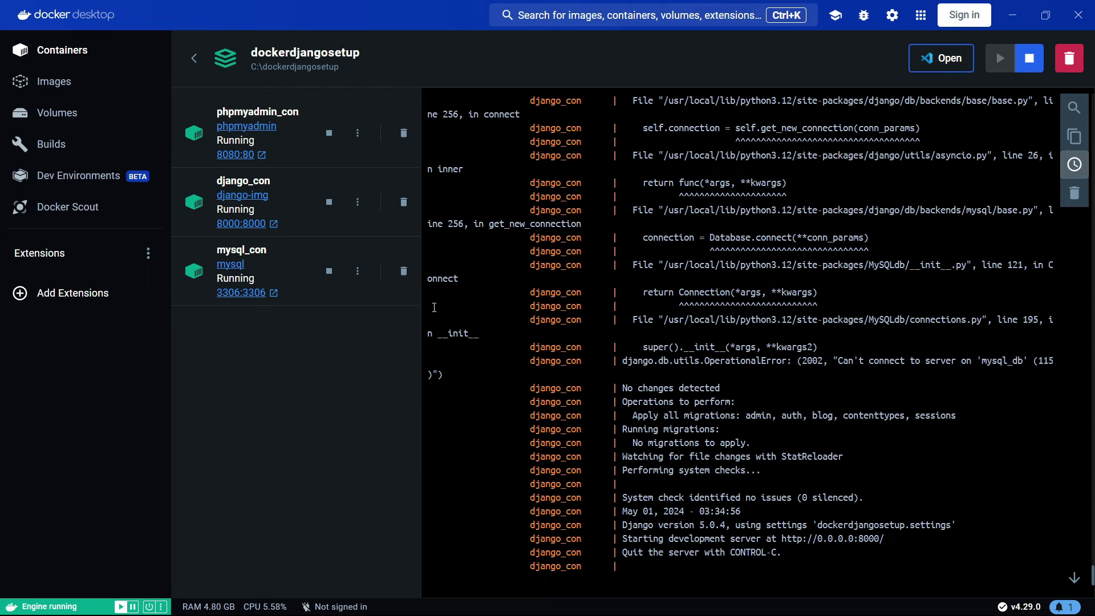
pyautogui.click(194, 58)
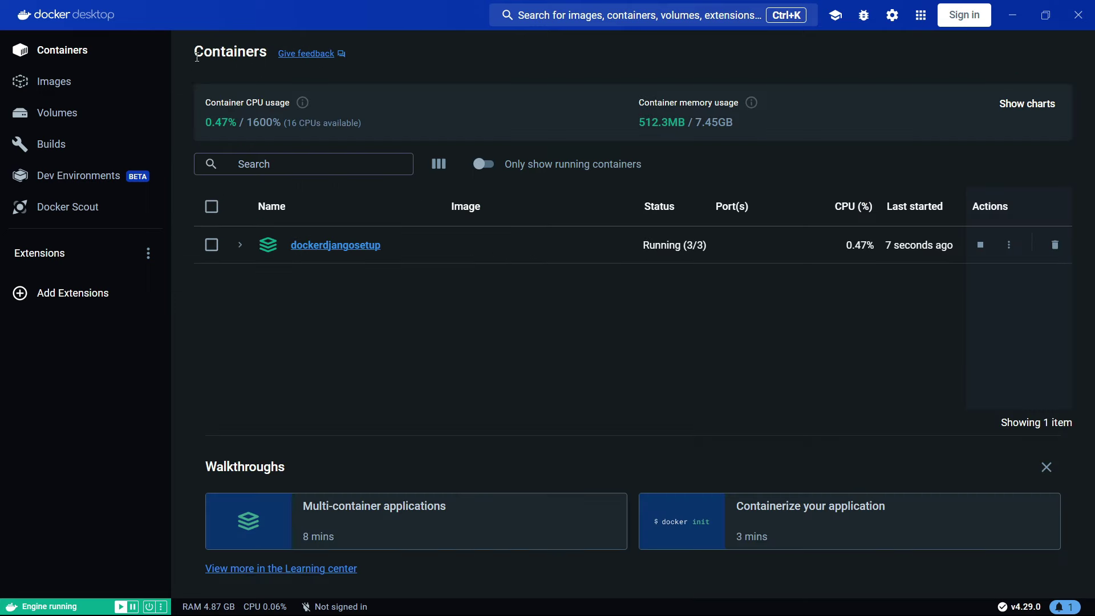
pyautogui.moveTo(167, 584)
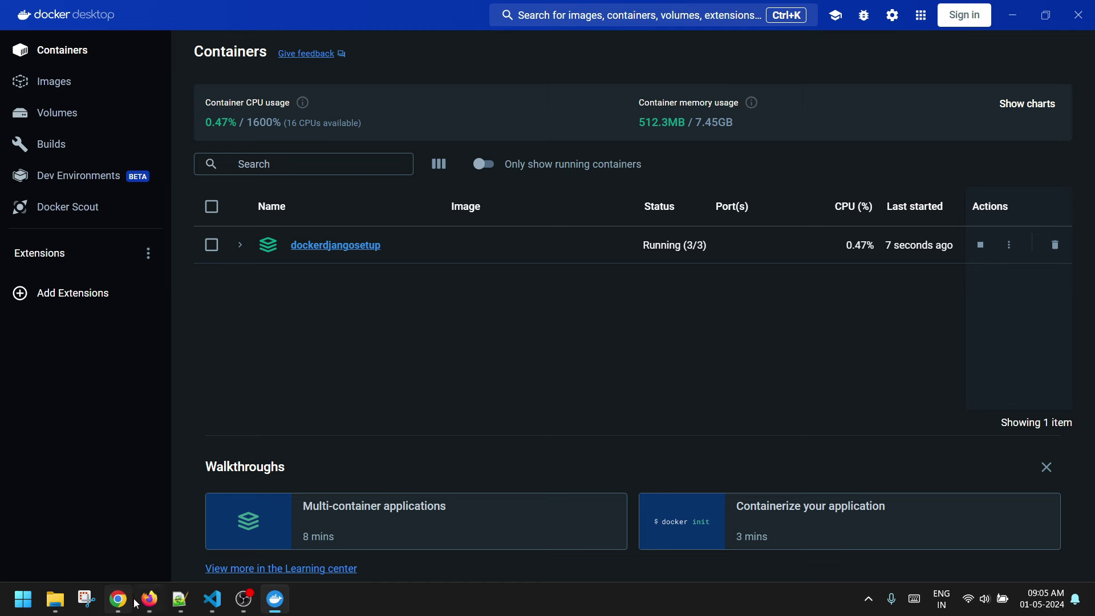
pyautogui.moveTo(146, 609)
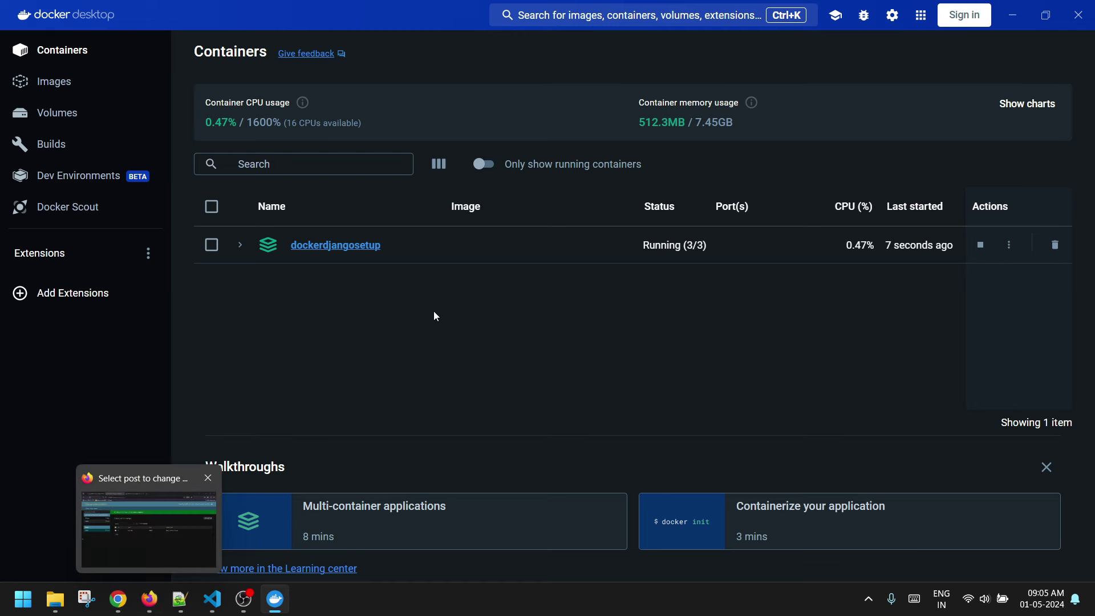
# - Reload the Django admin Posts list, then view blog_post in the localhost:8080 phpMyAdmin tab
pyautogui.click(147, 604)
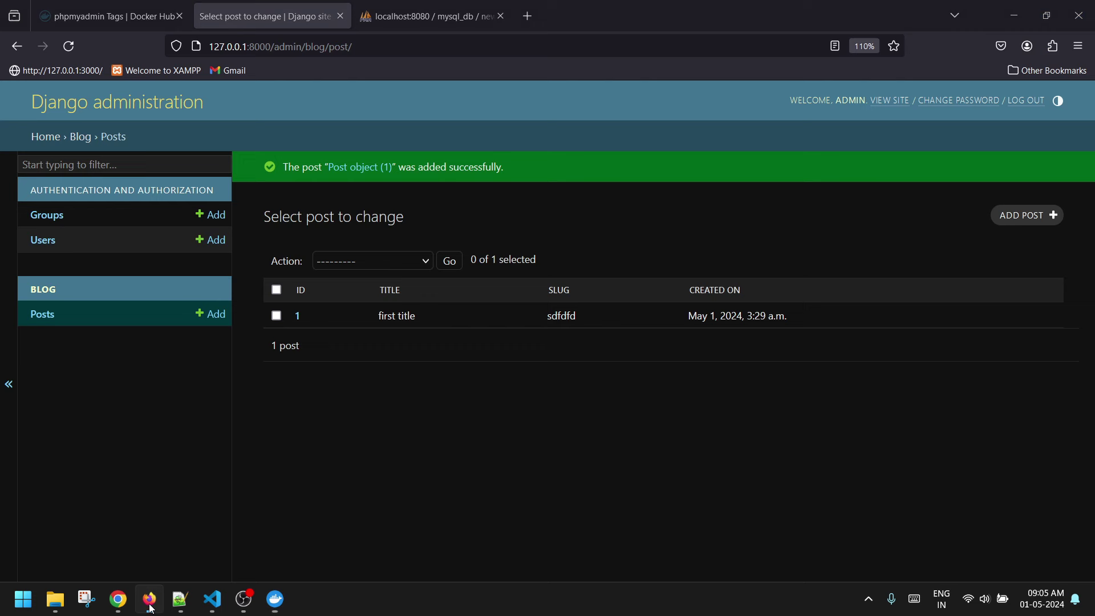
pyautogui.press('F5')
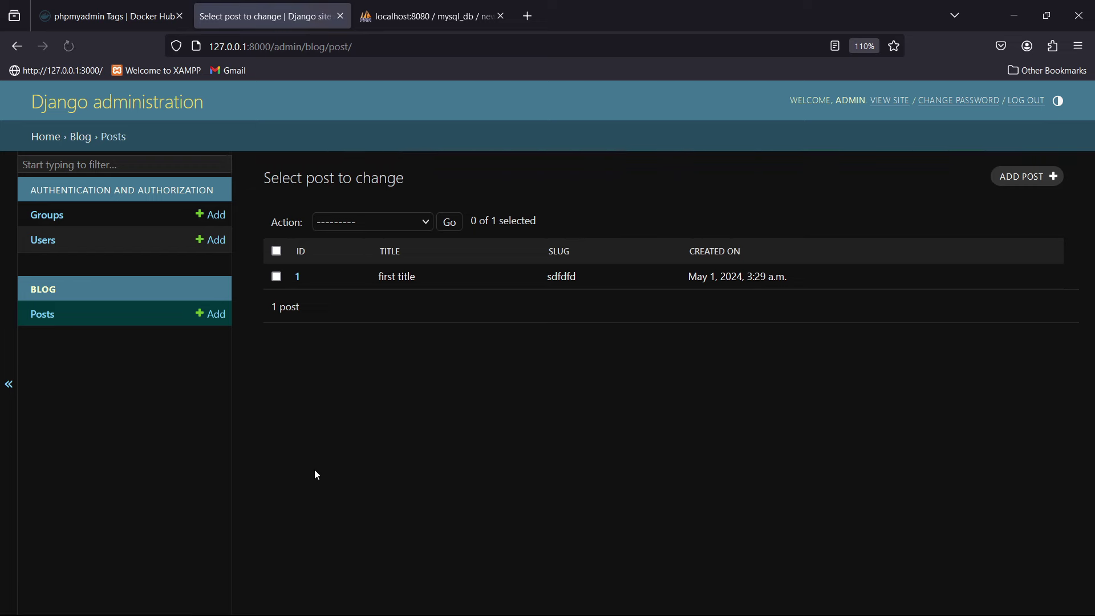
pyautogui.click(439, 23)
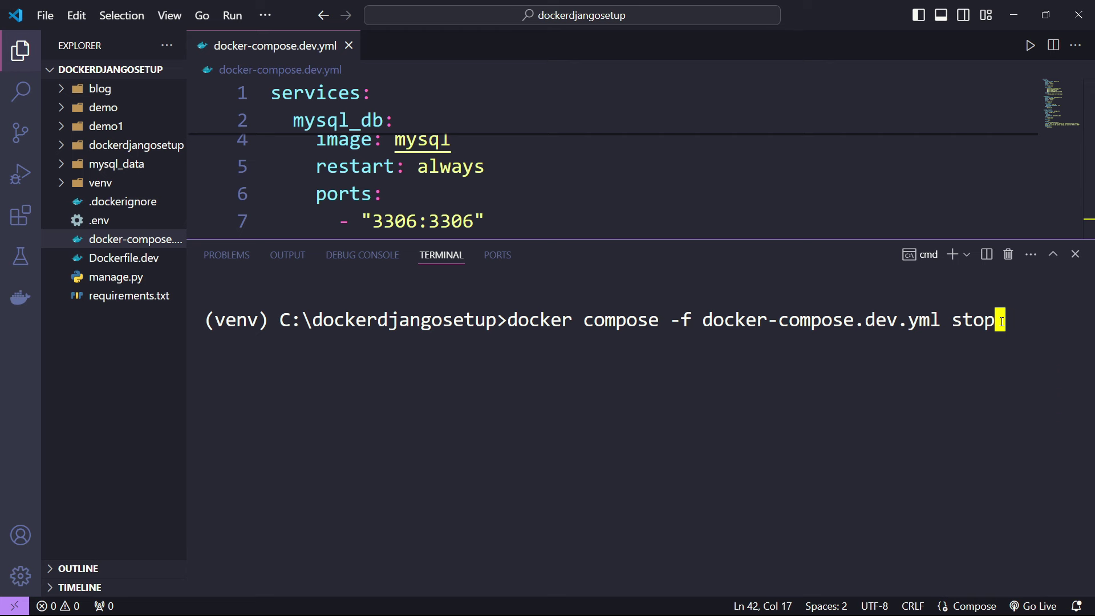
# - Stop the three compose containers and clear the terminal with cls
pyautogui.press('Return')
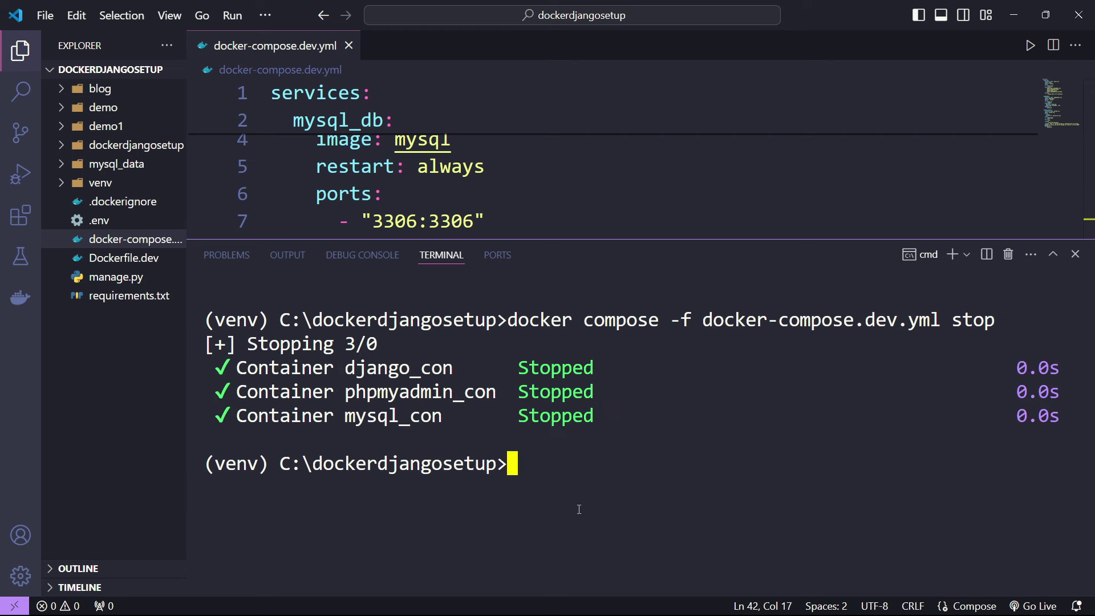
pyautogui.write('cls')
pyautogui.press('Return')
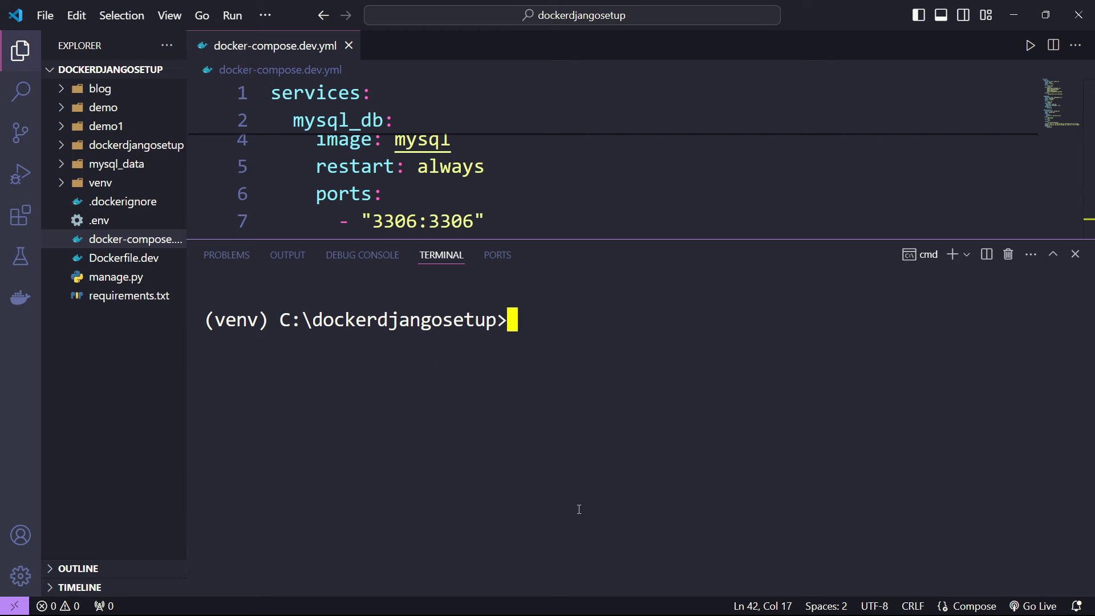
# - Enlarge the editor and start a new line after the mysql_db volume mapping
pyautogui.moveTo(577, 240); pyautogui.dragTo(570, 444)
pyautogui.click(527, 193)
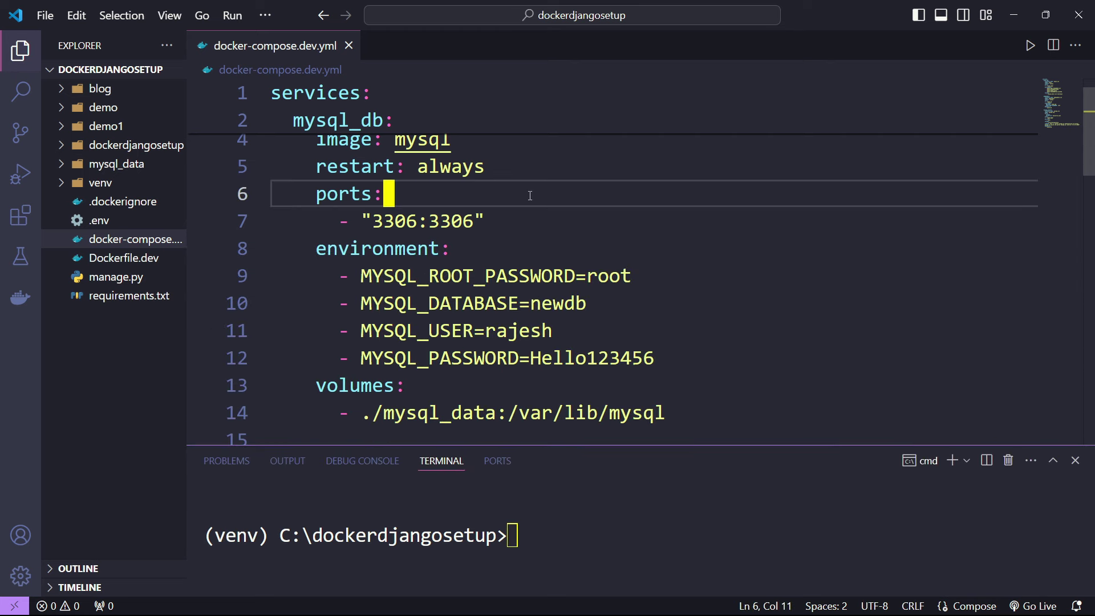
pyautogui.scroll(1, 530, 196)
pyautogui.scroll(-3, 573, 252)
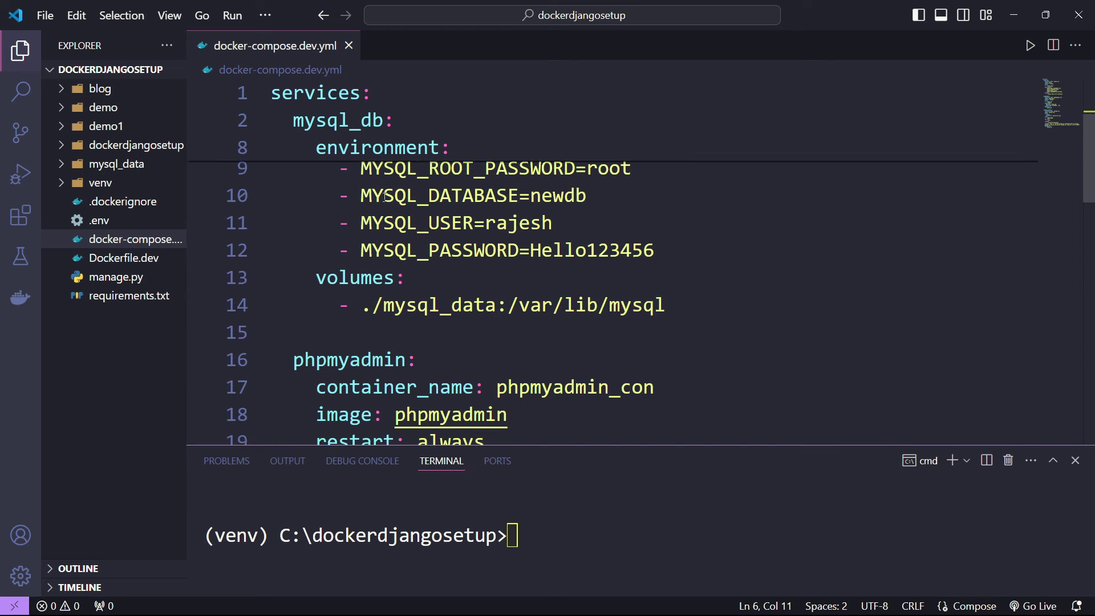
pyautogui.click(695, 235)
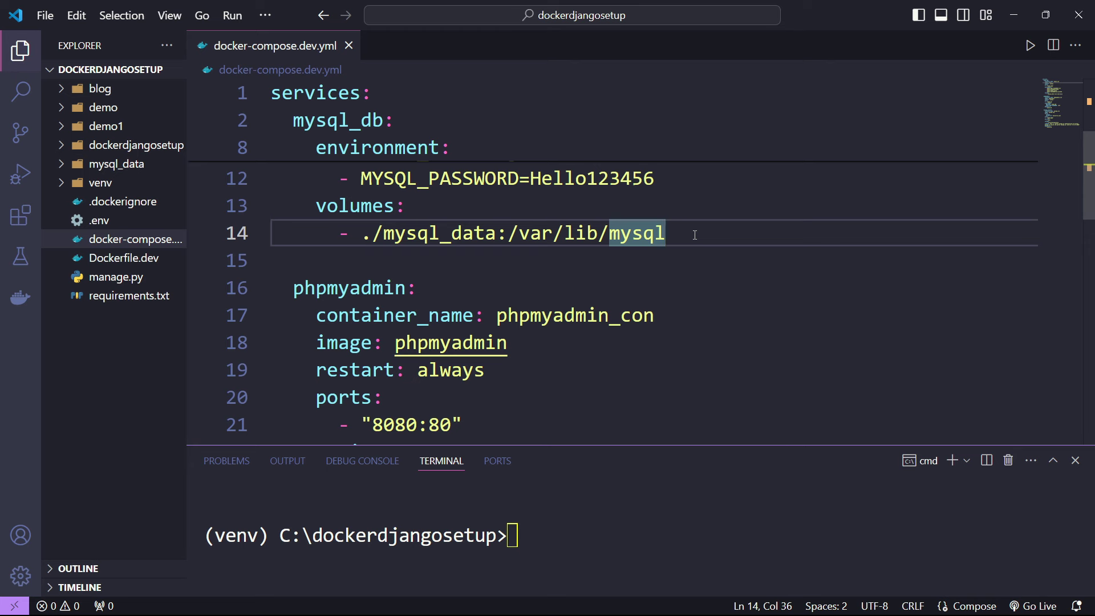
pyautogui.press('Return')
# - Insert a healthcheck snippet under mysql_db from the 'heal' completion
pyautogui.press('BackSpace')
pyautogui.write('heal')
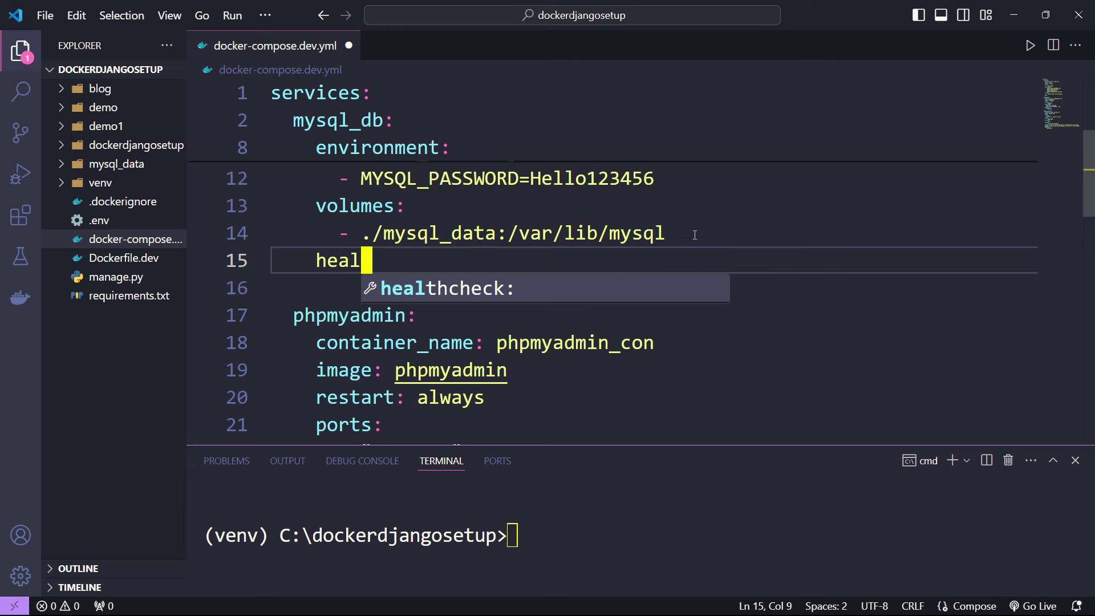
pyautogui.press('Tab')
pyautogui.scroll(-1, 695, 234)
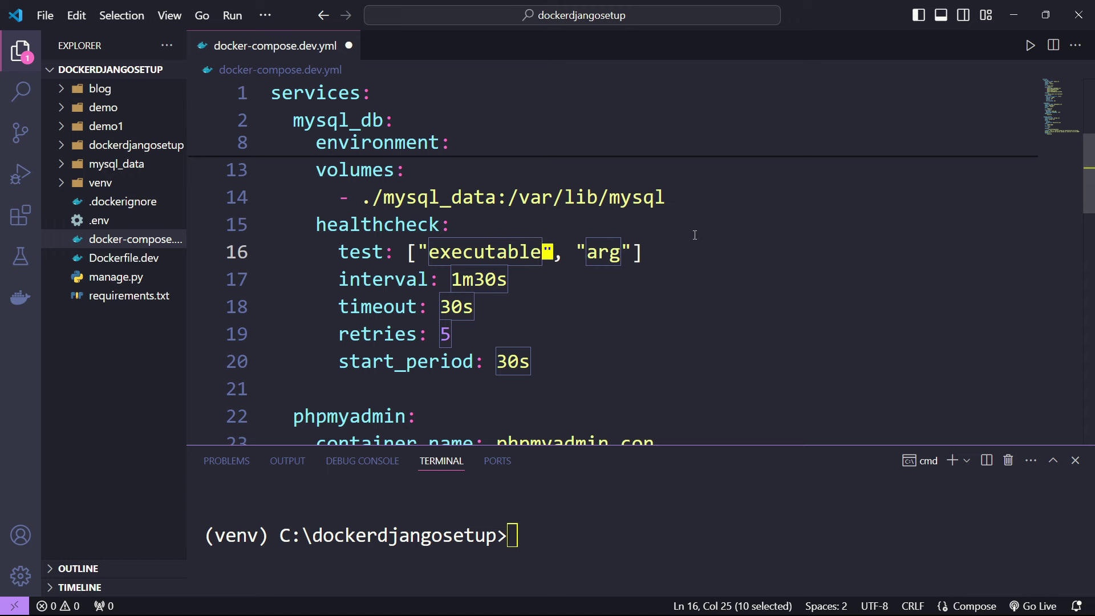
pyautogui.write('CMD')
pyautogui.press('Escape')
pyautogui.press('Right')
pyautogui.press('Right')
pyautogui.press('Right')
pyautogui.press('Right')
pyautogui.press('Delete')
pyautogui.press('Delete')
pyautogui.press('Delete')
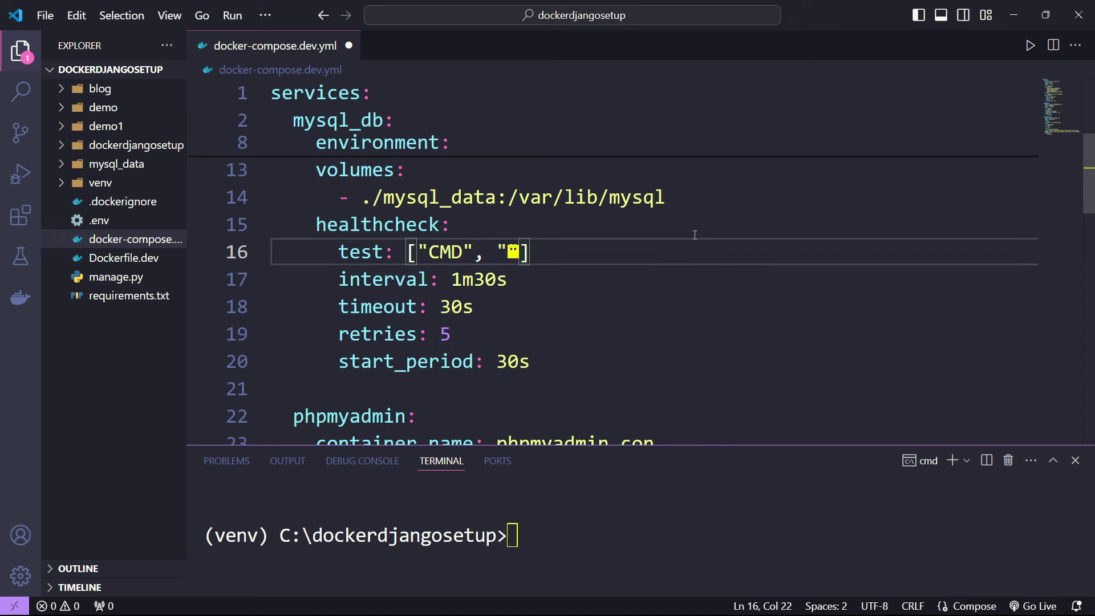
pyautogui.write('mysqladmin"')
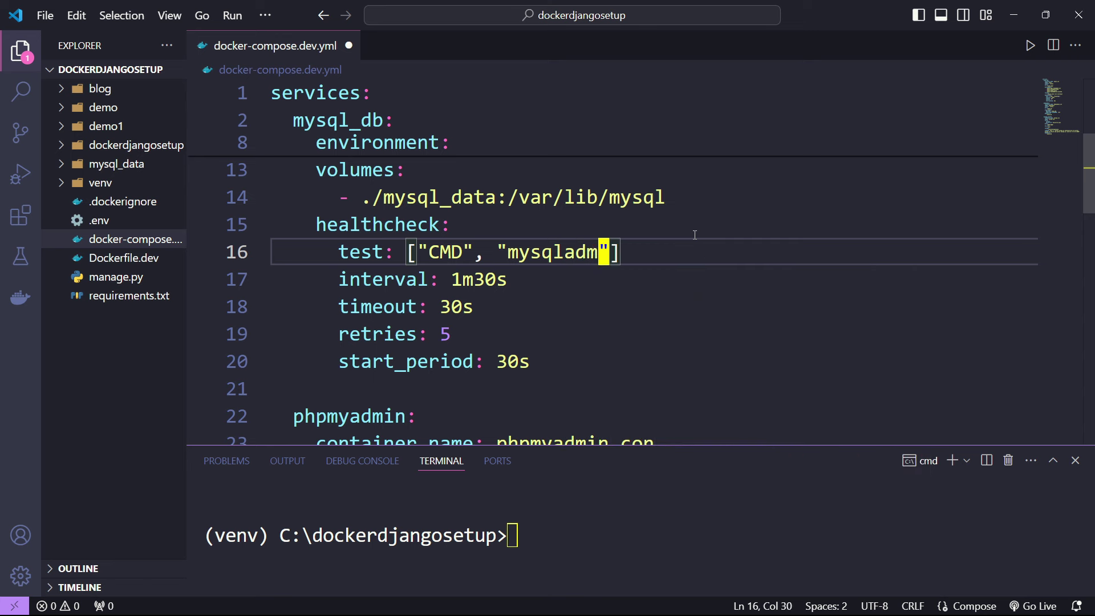
pyautogui.write(']')
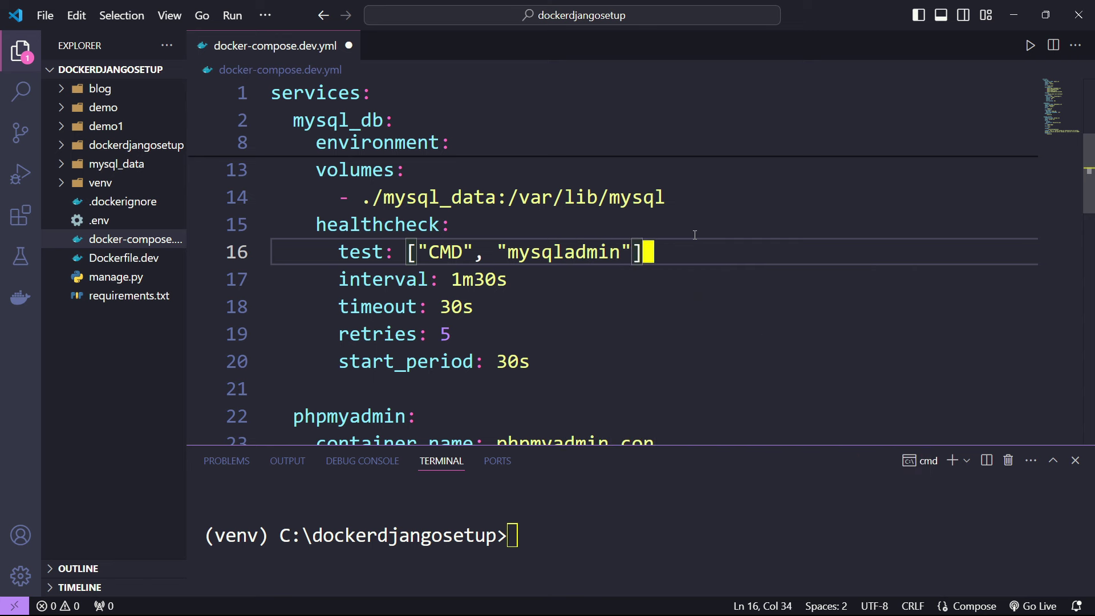
pyautogui.press('Left')
pyautogui.press('BackSpace')
pyautogui.write(', "ping", "-h", "localhost", "-uroot", "-proot"]')
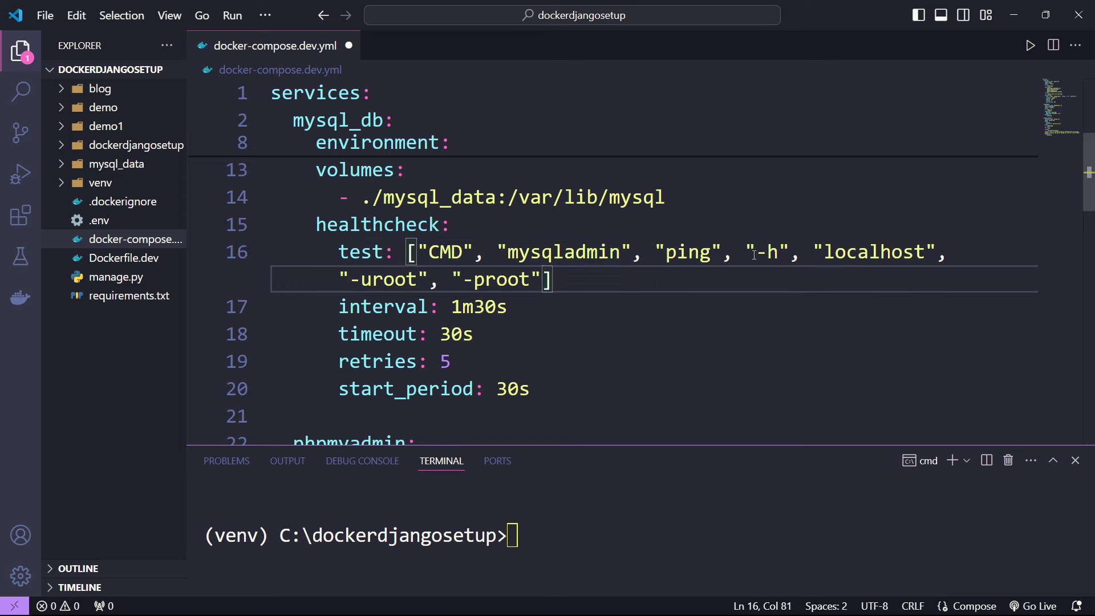
# - Highlight the localhost host and root user arguments on the test line
pyautogui.moveTo(768, 251); pyautogui.dragTo(918, 249)
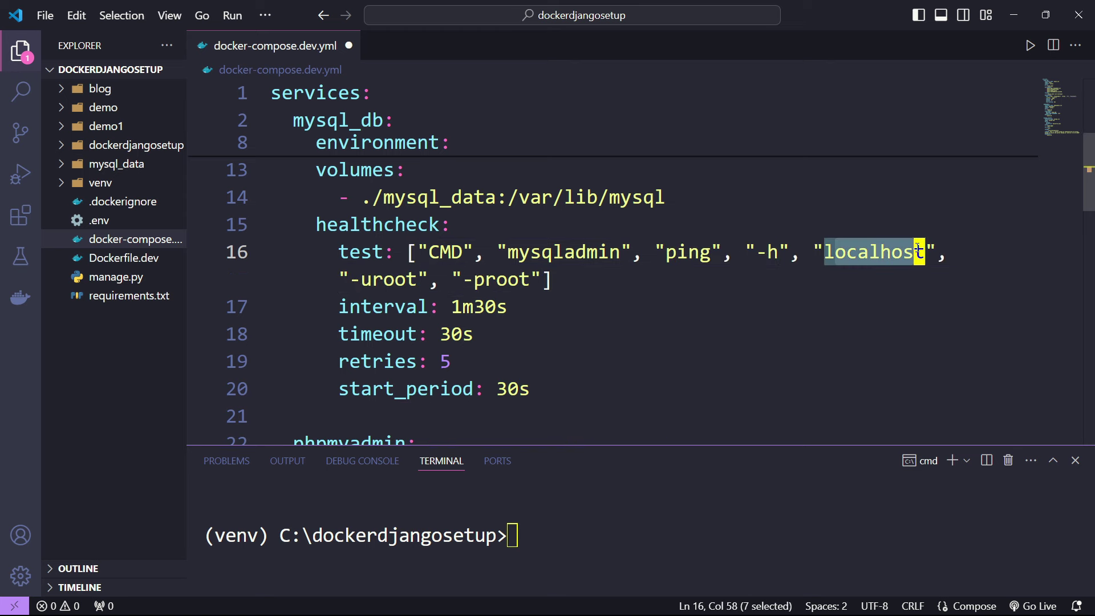
pyautogui.moveTo(349, 279); pyautogui.dragTo(519, 279)
pyautogui.press('End')
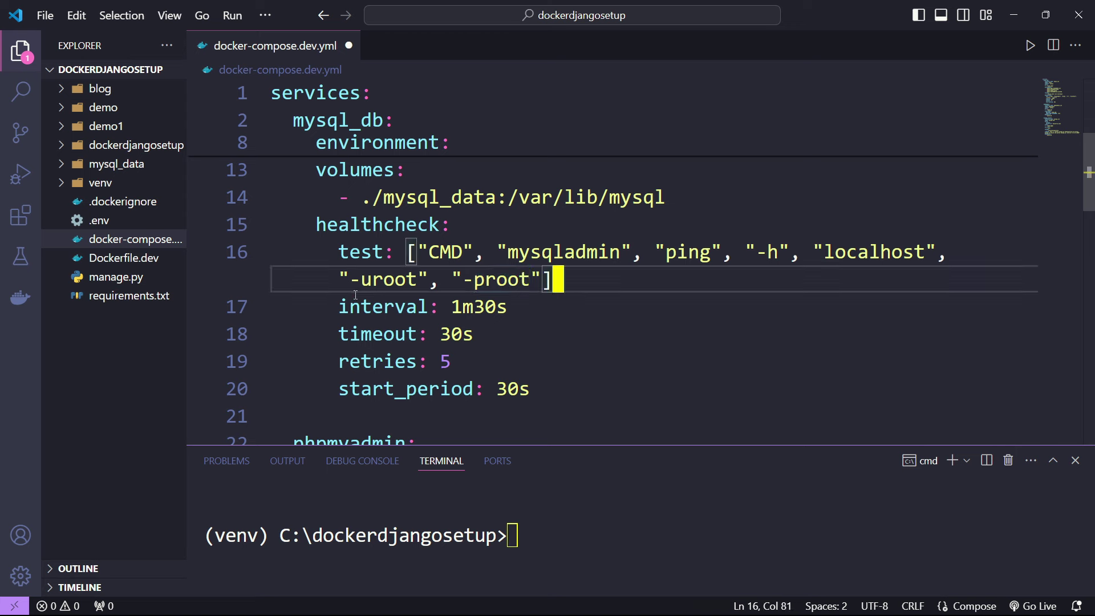
pyautogui.click(400, 279)
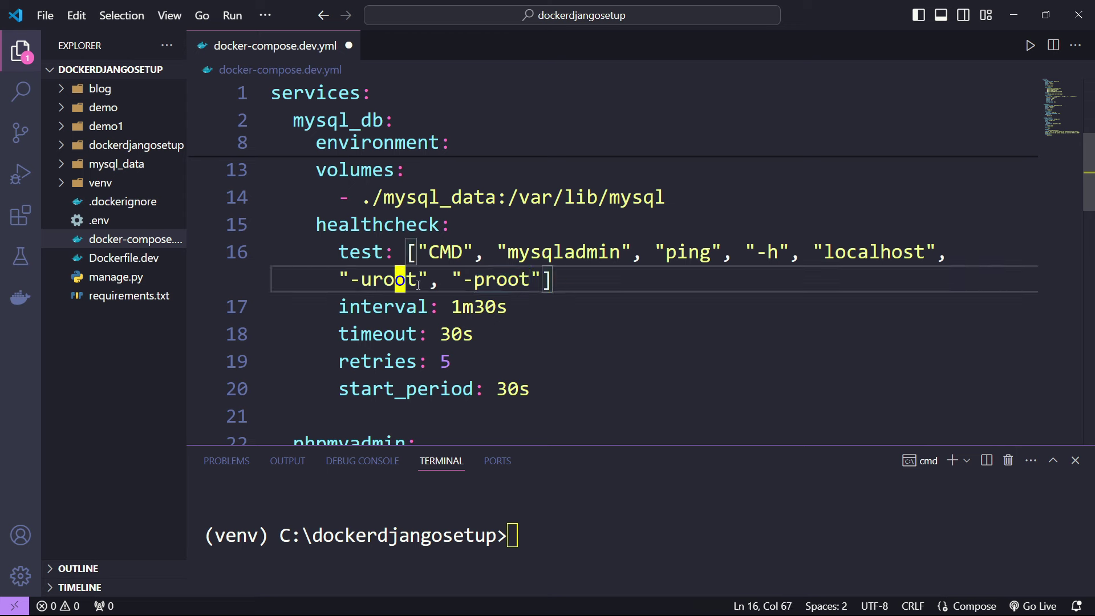
pyautogui.click(575, 279)
pyautogui.press('Left')
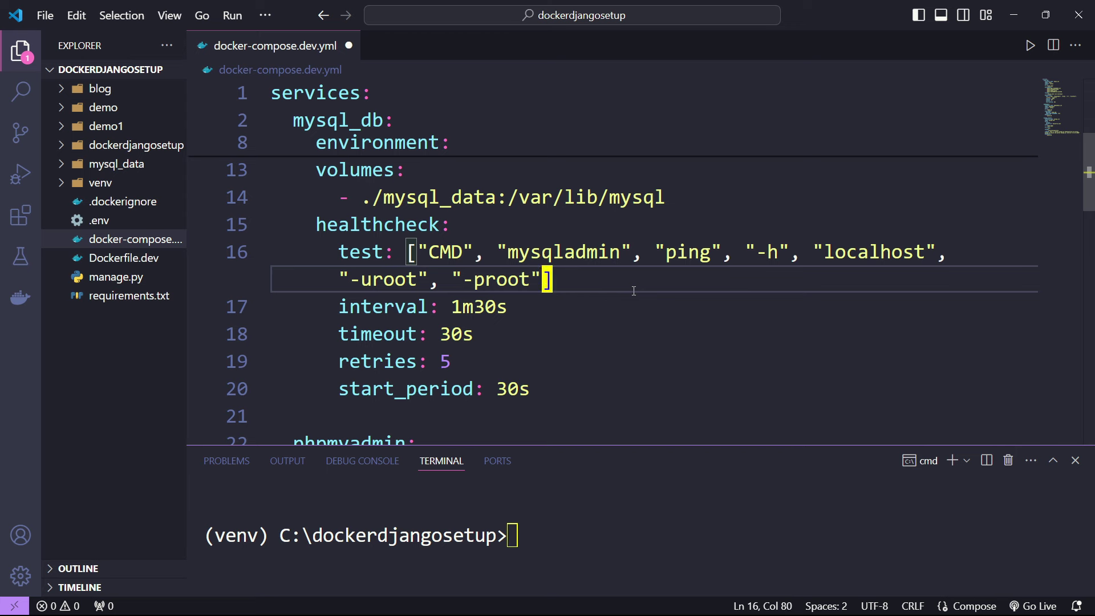
# - Change the healthcheck interval from 1m30s to 10s
pyautogui.press('Down')
pyautogui.press('Left')
pyautogui.press('BackSpace')
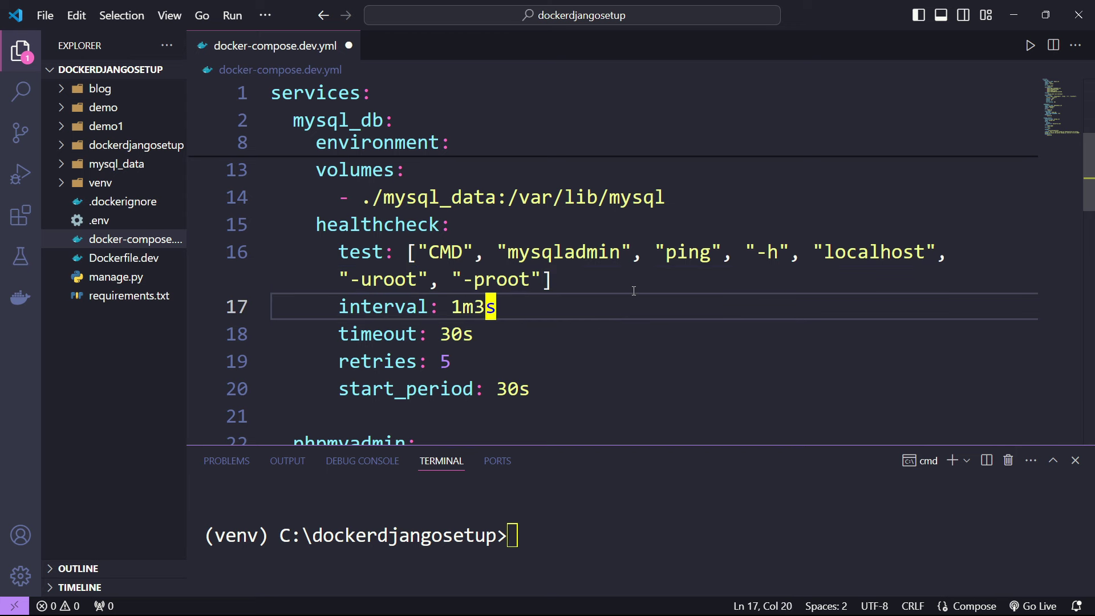
pyautogui.press('BackSpace')
pyautogui.press('BackSpace')
pyautogui.press('BackSpace')
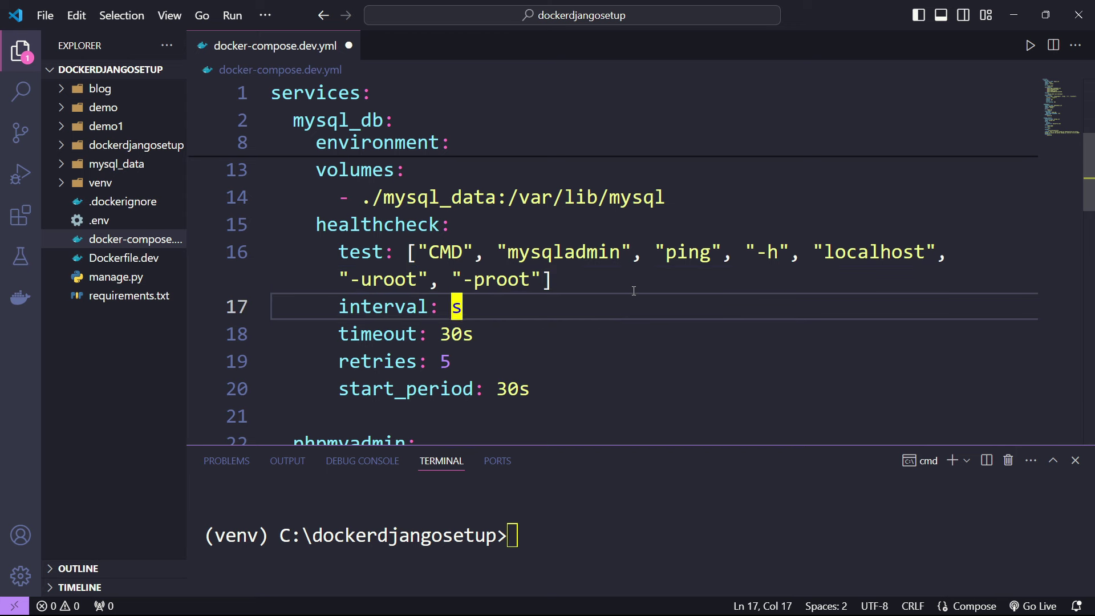
pyautogui.write('10')
# - Set the healthcheck timeout to 10s and save the compose file
pyautogui.press('Down')
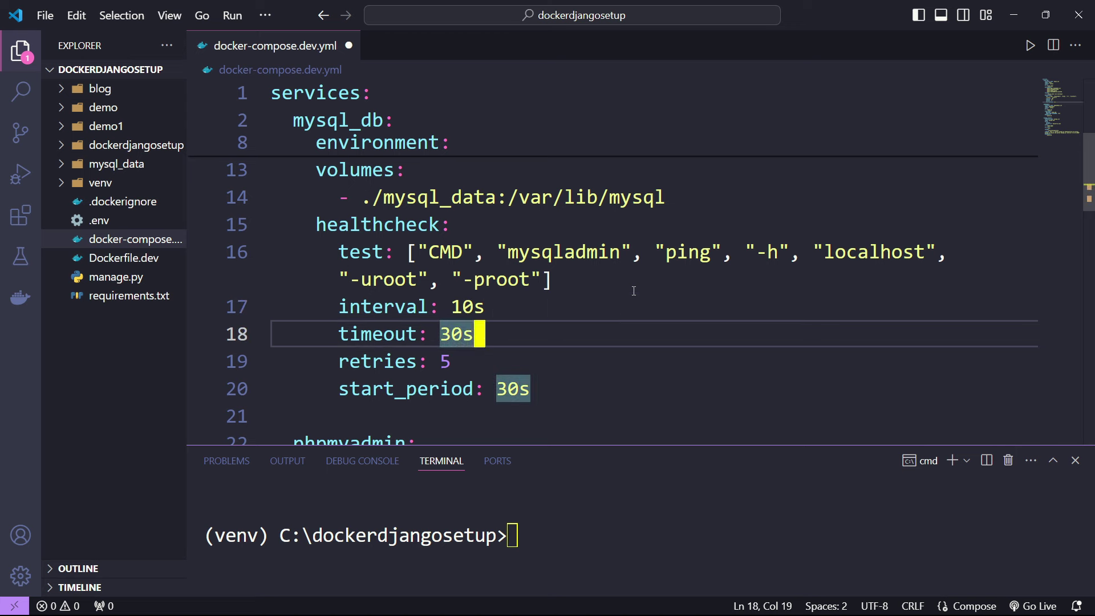
pyautogui.press('Left')
pyautogui.press('BackSpace')
pyautogui.press('BackSpace')
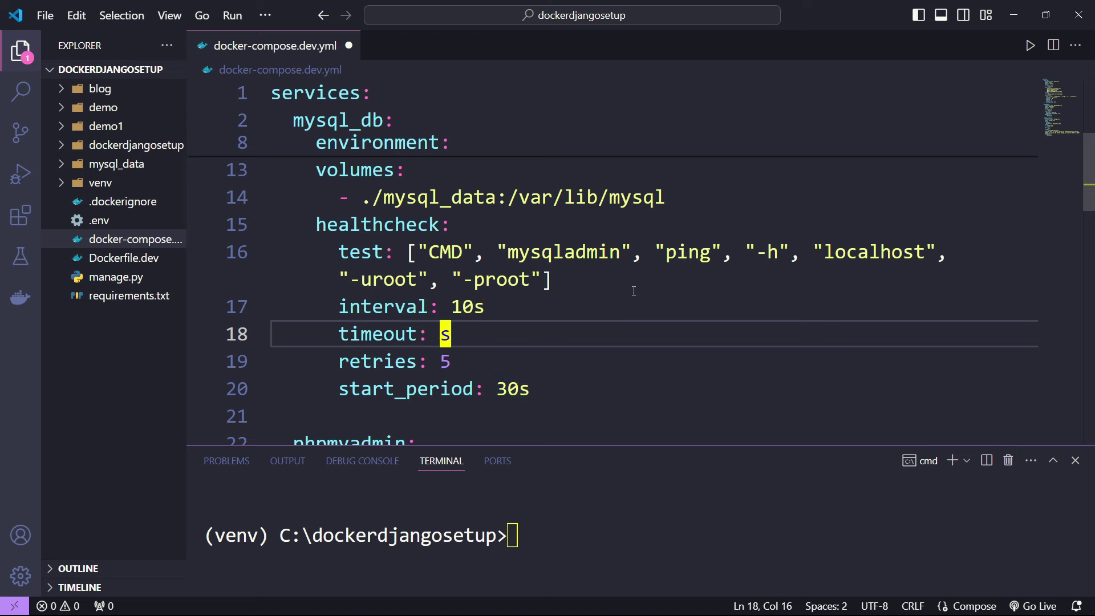
pyautogui.write('30')
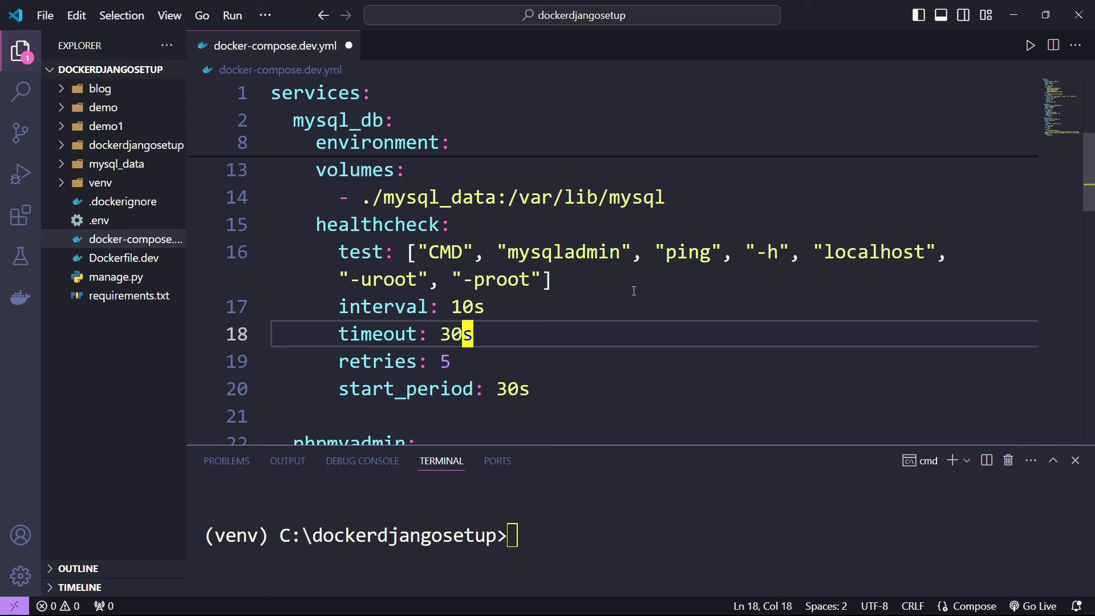
pyautogui.press('Left')
pyautogui.press('Left')
pyautogui.press('Delete')
pyautogui.write('1')
pyautogui.hotkey('ctrl', 's')
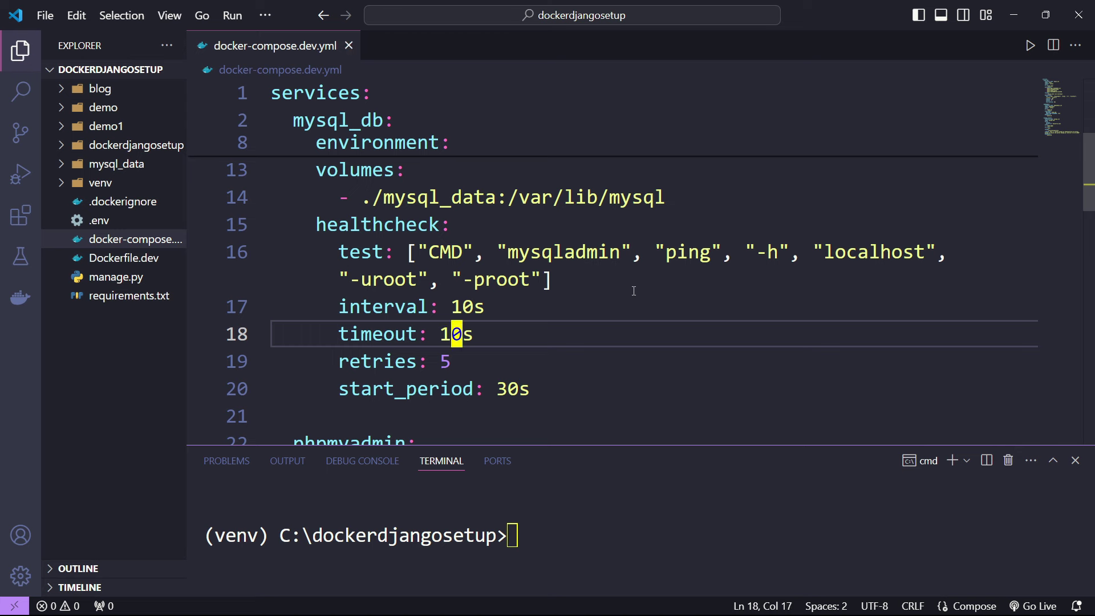
pyautogui.press('Down')
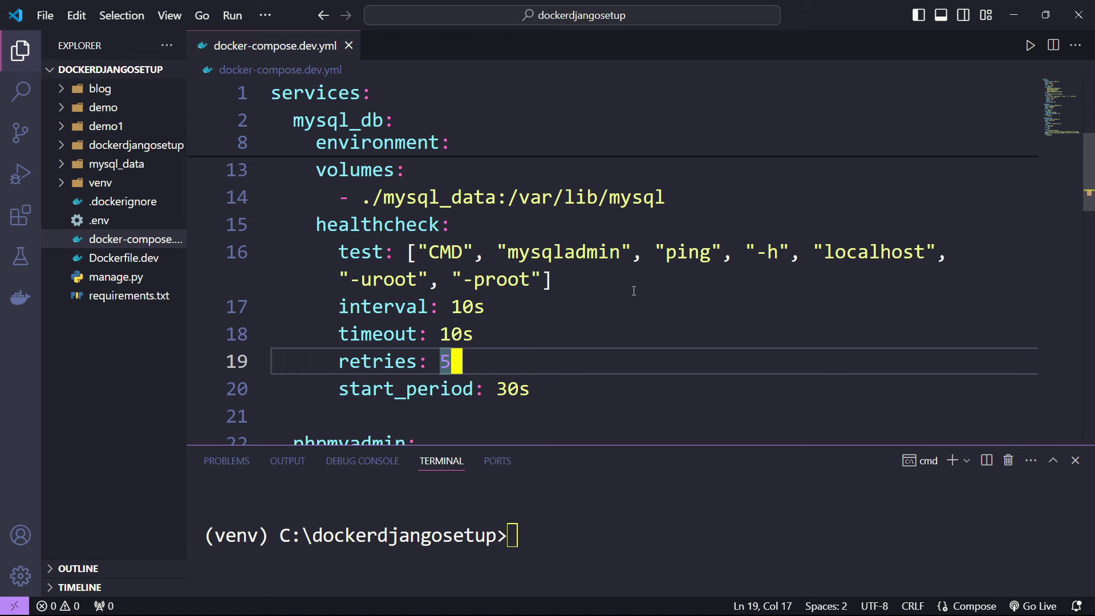
pyautogui.press('Down')
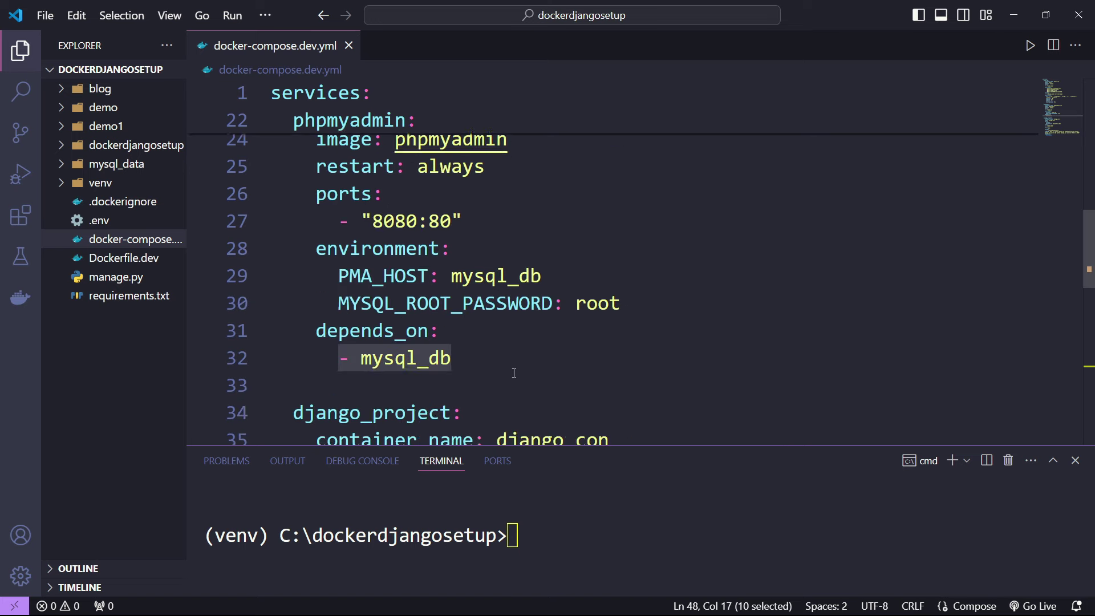
# - Review the django_project service definition and its container settings
pyautogui.scroll(-4, 514, 373)
pyautogui.scroll(2, 515, 373)
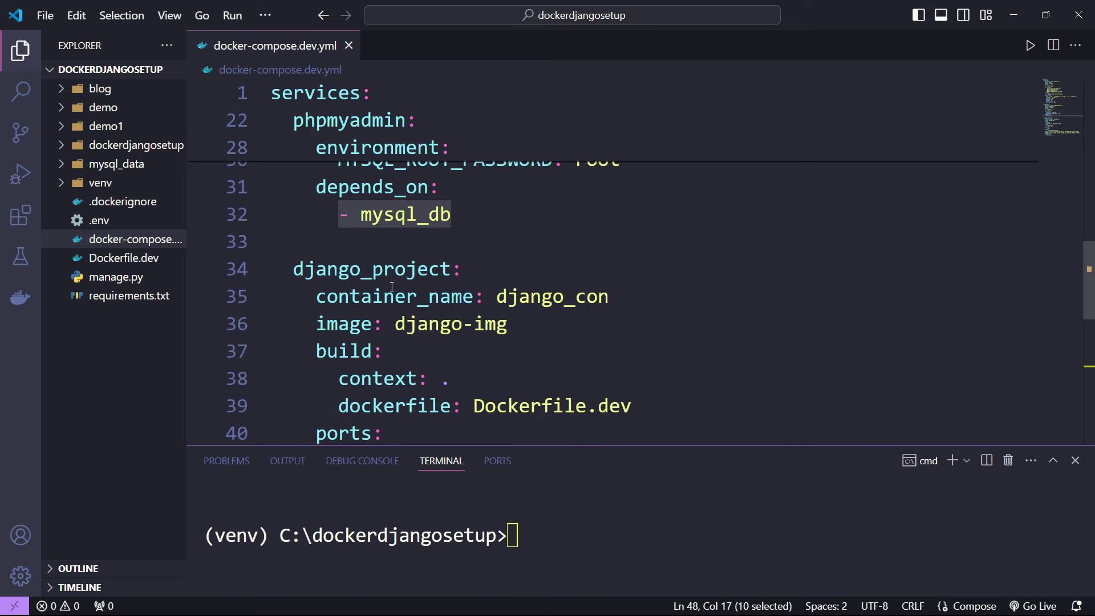
pyautogui.moveTo(371, 269); pyautogui.dragTo(423, 269)
pyautogui.moveTo(496, 298); pyautogui.dragTo(599, 298)
pyautogui.scroll(-5, 512, 347)
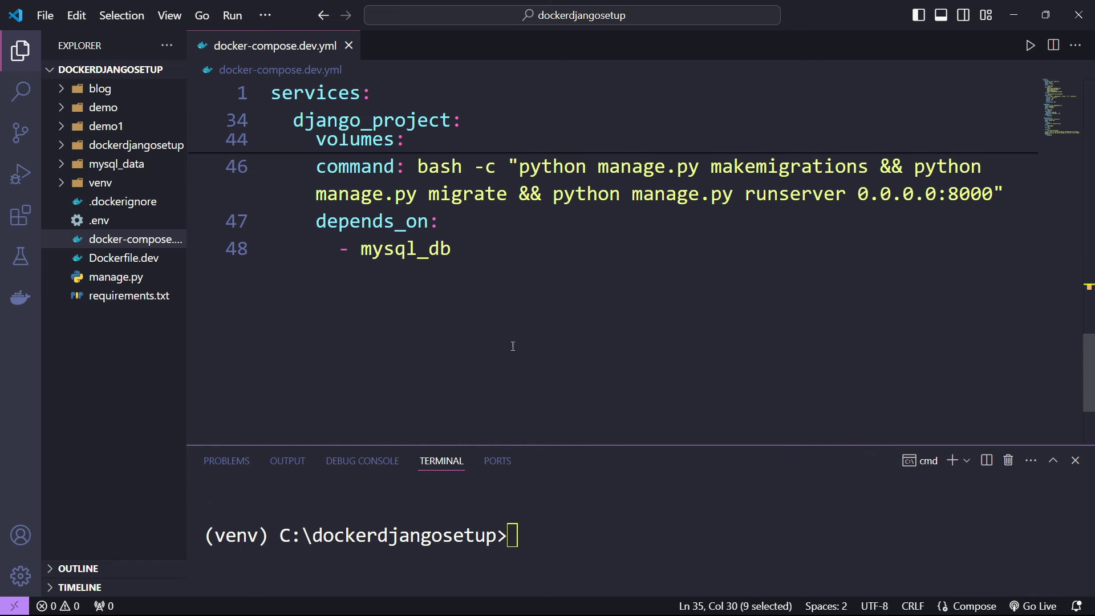
# - Replace '- mysql_db' under depends_on with mysql_db: condition: service_healthy and save
pyautogui.moveTo(340, 249); pyautogui.dragTo(454, 249)
pyautogui.write('mysql')
pyautogui.press('Down')
pyautogui.press('Down')
pyautogui.press('Down')
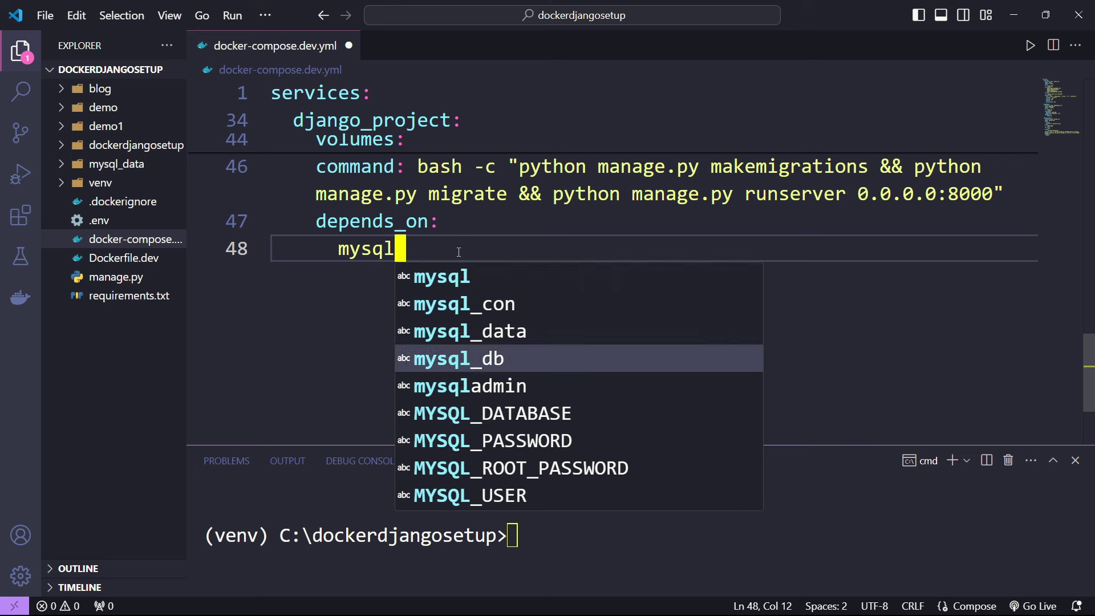
pyautogui.press('Return')
pyautogui.write(':')
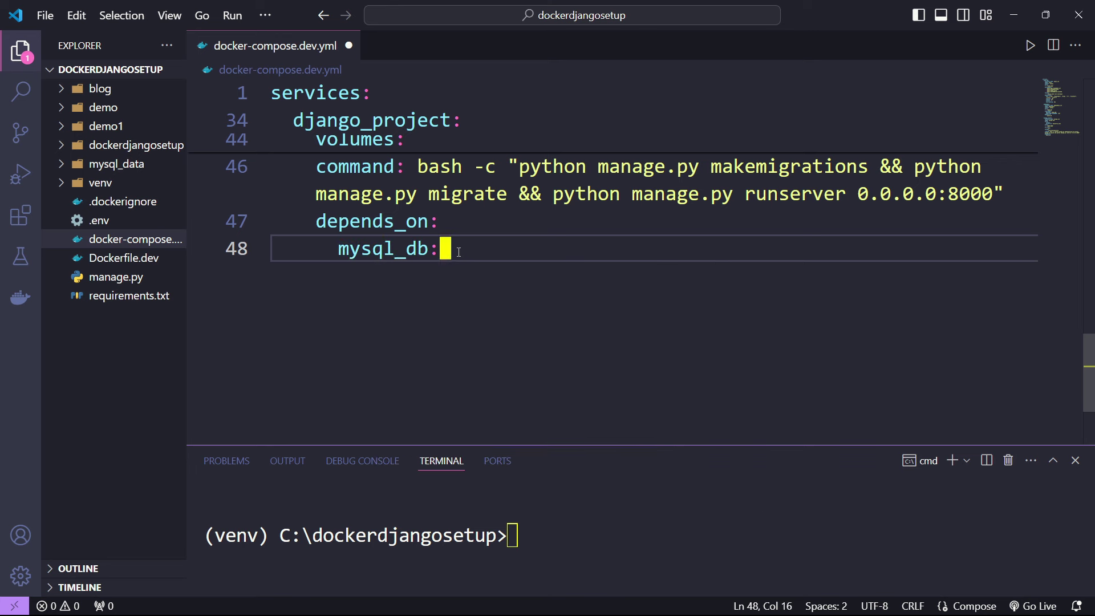
pyautogui.press('Return')
pyautogui.write('con')
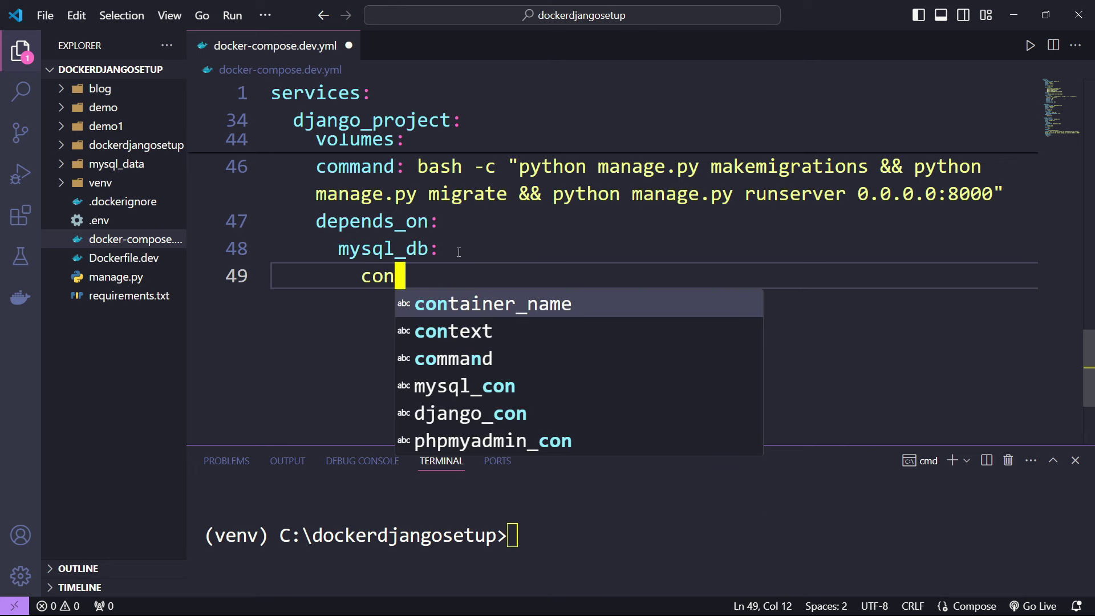
pyautogui.write('dition: s')
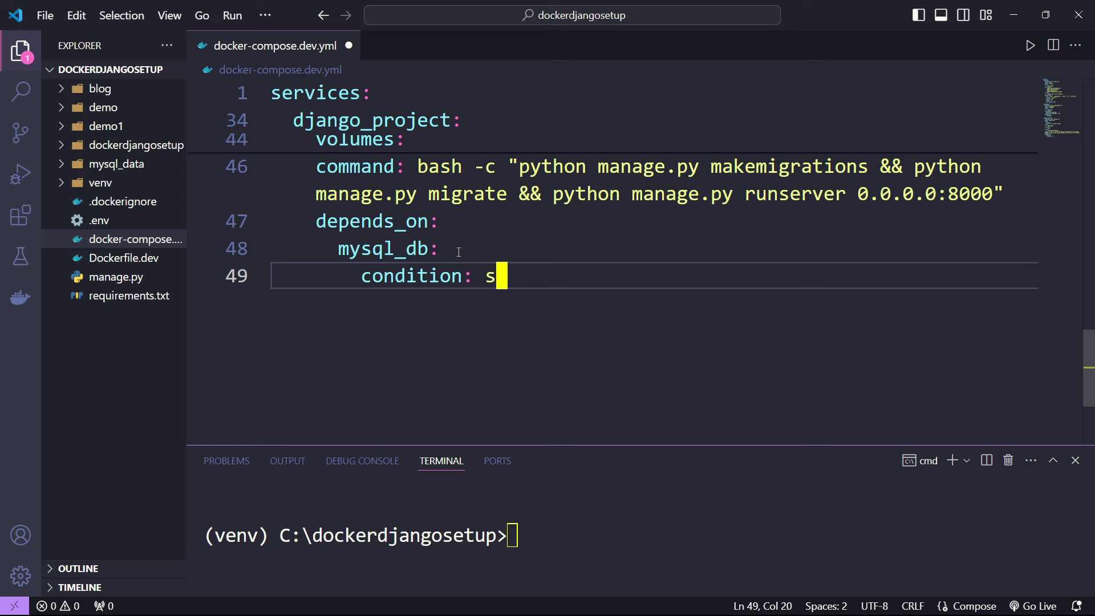
pyautogui.write('ervice_healthy')
pyautogui.hotkey('ctrl', 's')
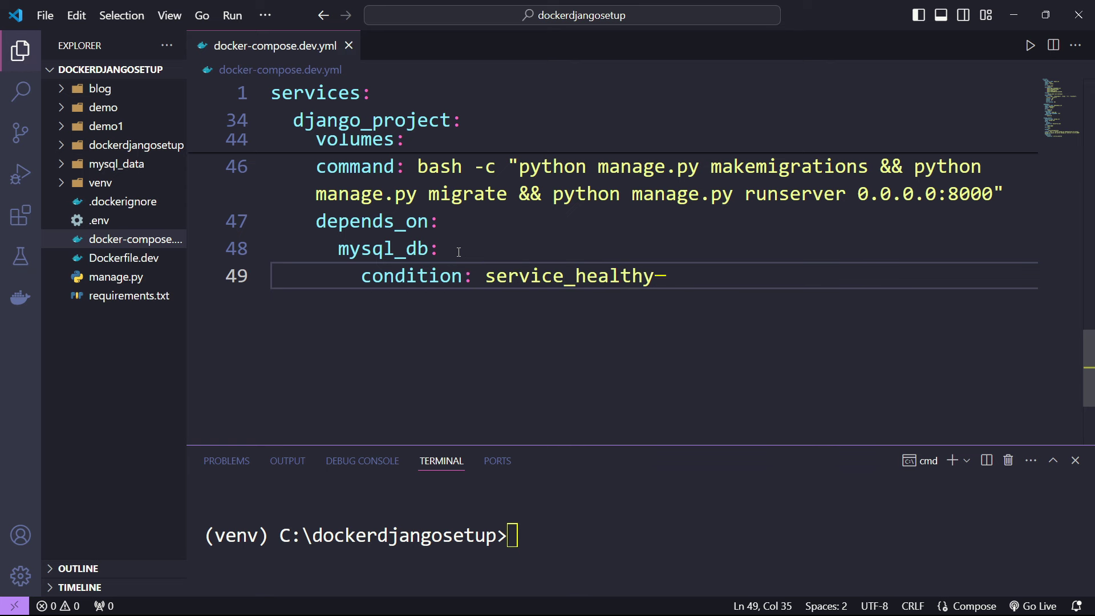
pyautogui.moveTo(579, 445); pyautogui.dragTo(580, 213)
pyautogui.click(584, 330)
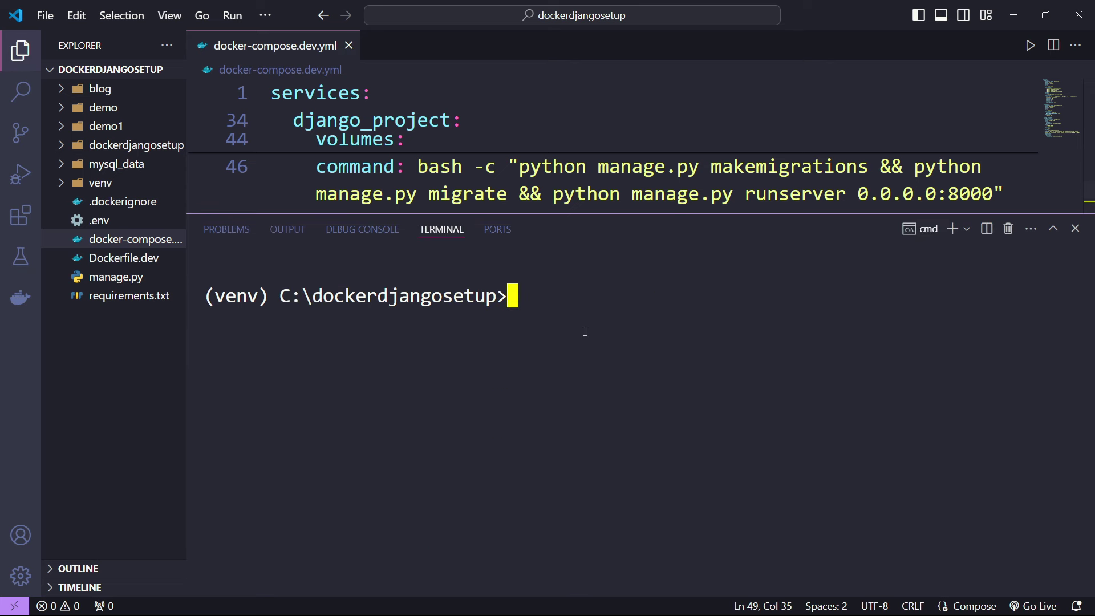
# - Run docker compose -f docker-compose.dev.yml down to remove the containers and network
pyautogui.write('docker compose -f docker-compose.dev.yml stop')
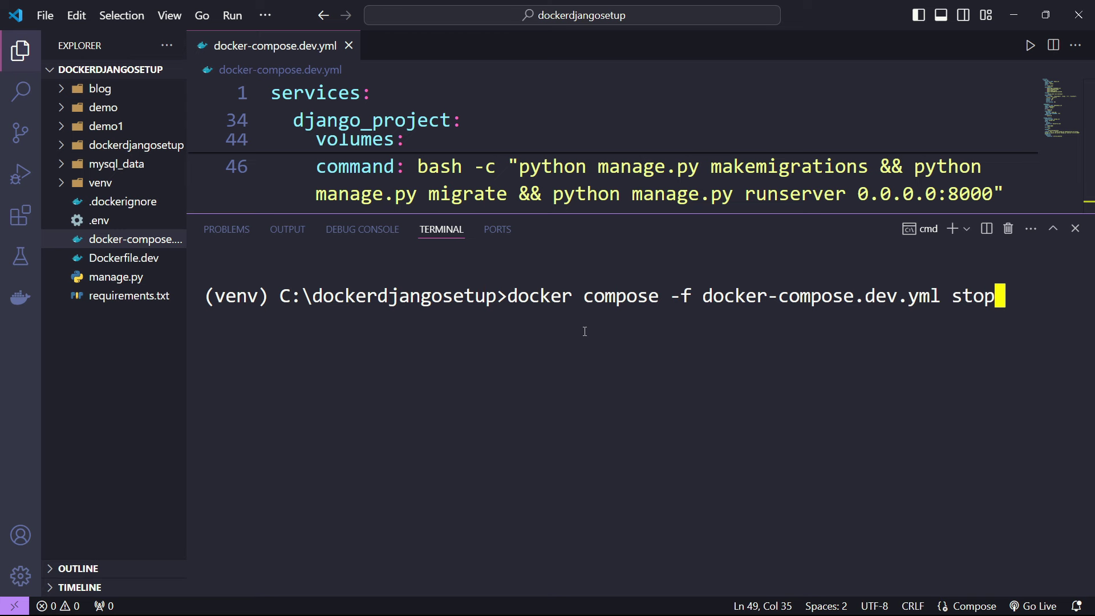
pyautogui.press('BackSpace')
pyautogui.press('BackSpace')
pyautogui.press('BackSpace')
pyautogui.press('BackSpace')
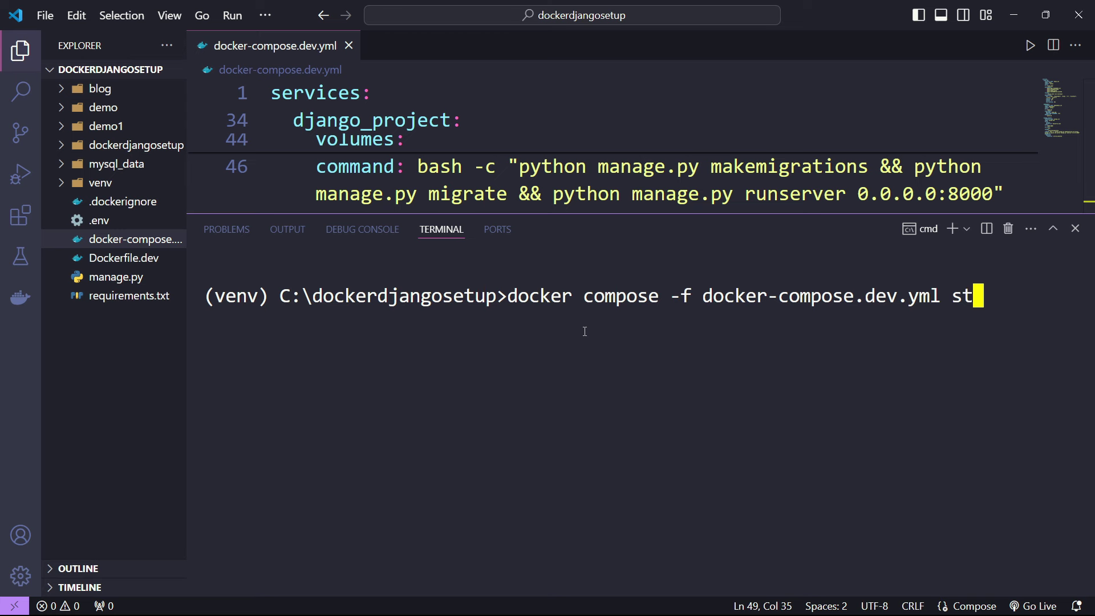
pyautogui.write('down')
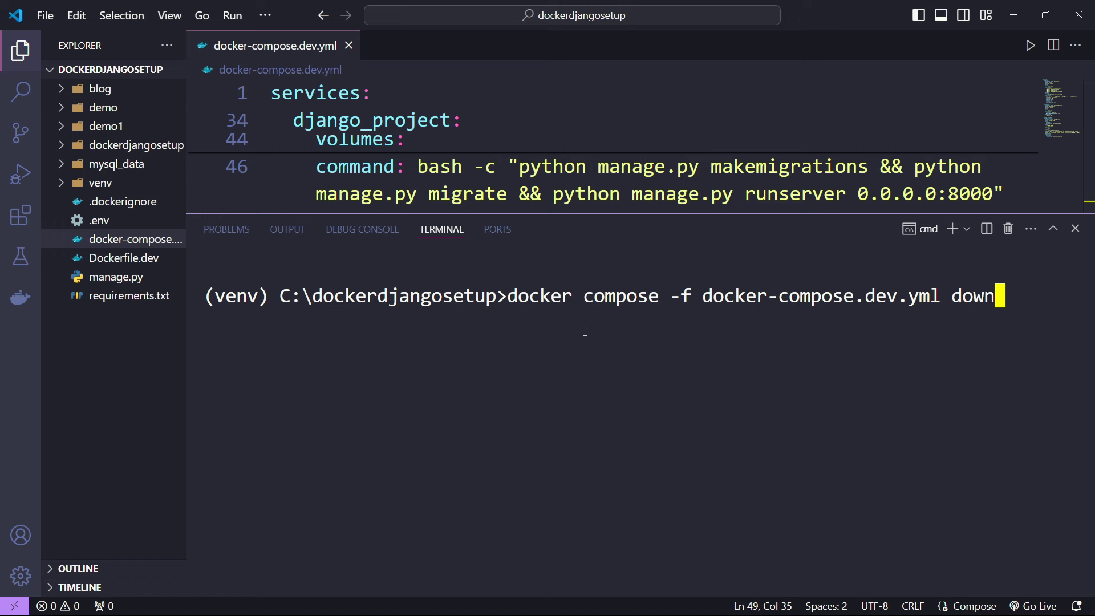
pyautogui.press('Return')
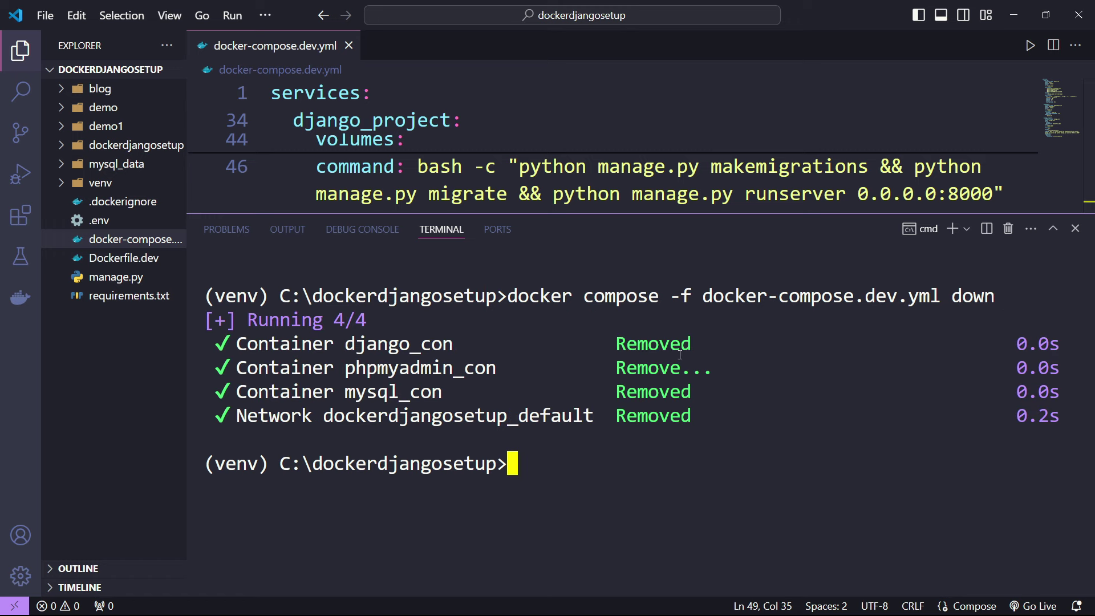
pyautogui.click(275, 599)
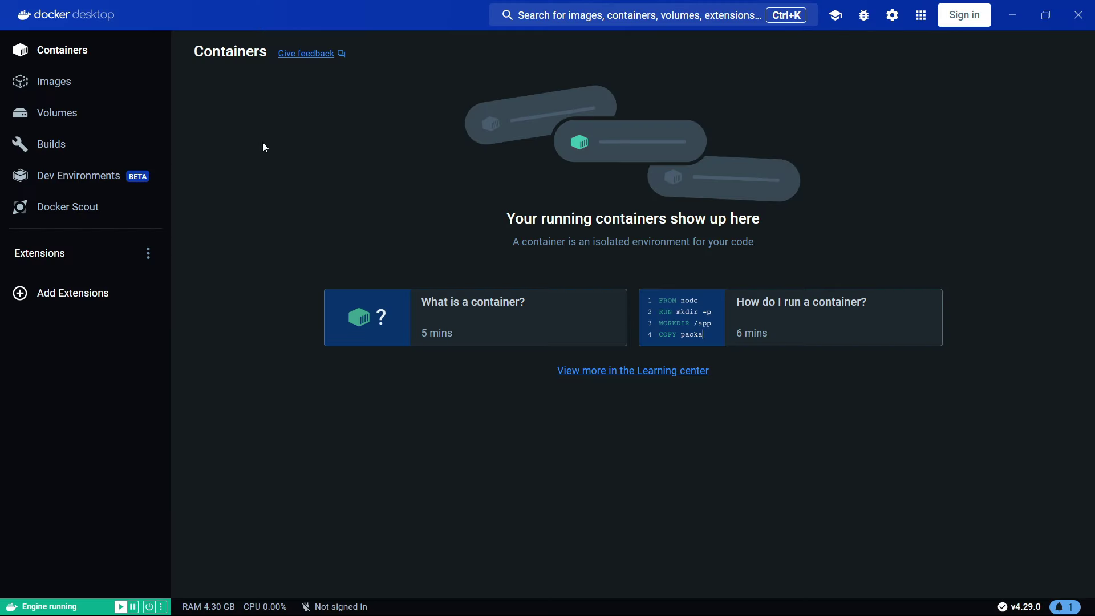
pyautogui.click(64, 90)
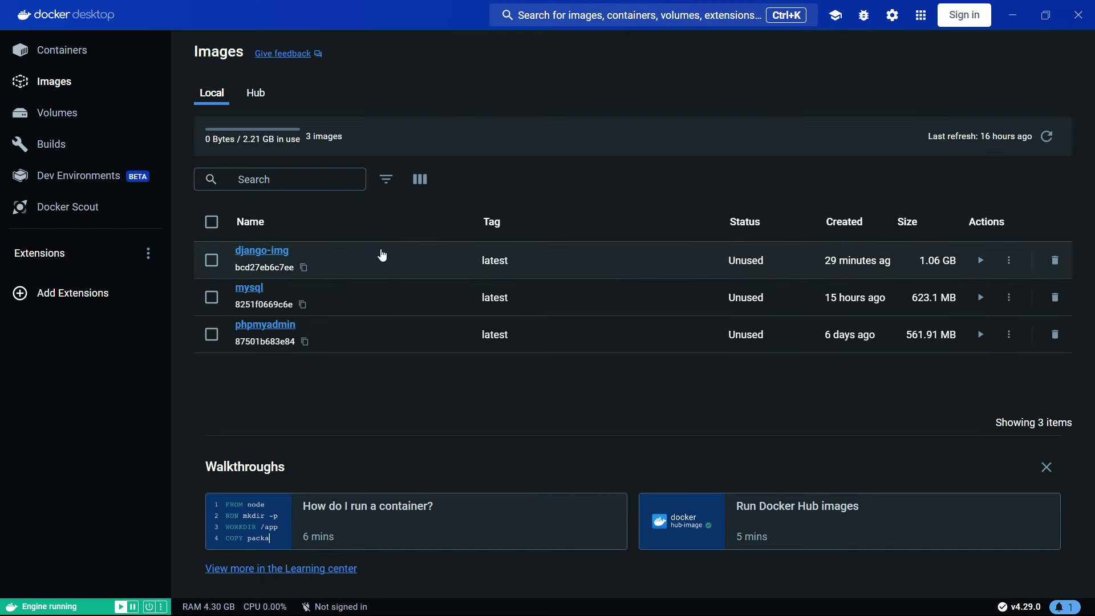
pyautogui.click(64, 84)
pyautogui.click(87, 59)
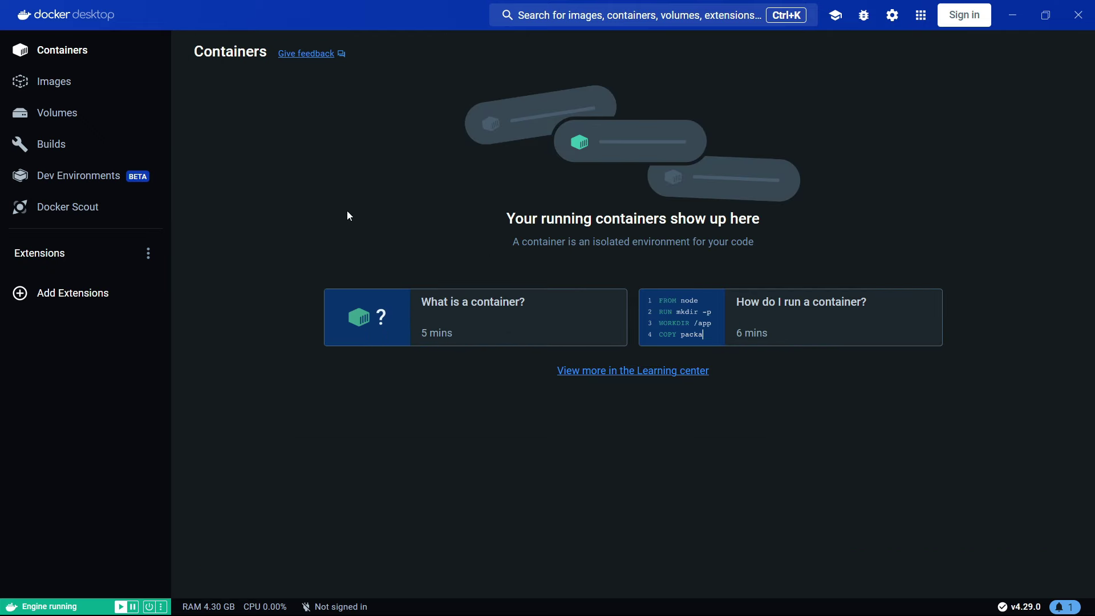
pyautogui.click(86, 89)
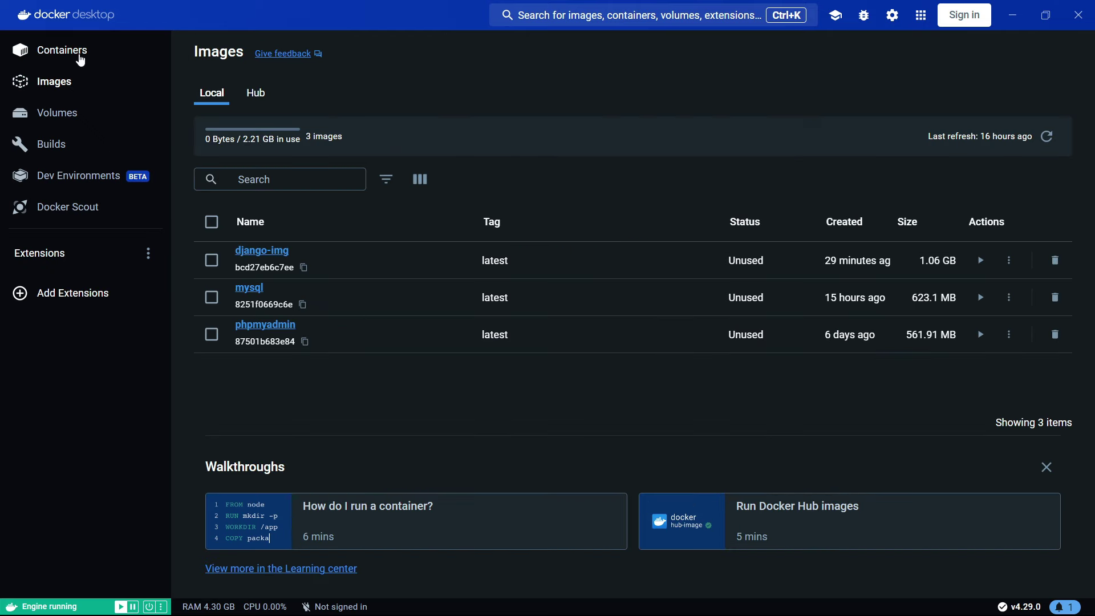
pyautogui.click(52, 51)
pyautogui.click(1045, 15)
# - Run docker compose -f docker-compose.dev.yml up in the foreground to restart the stack
pyautogui.hotkey('alt', 'Tab')
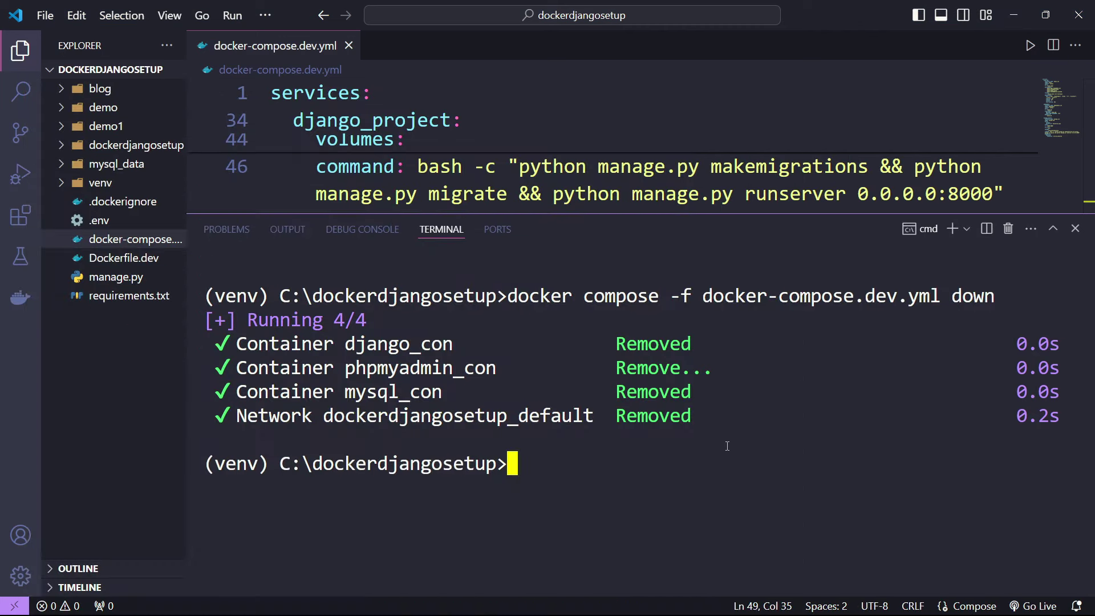
pyautogui.press('Up')
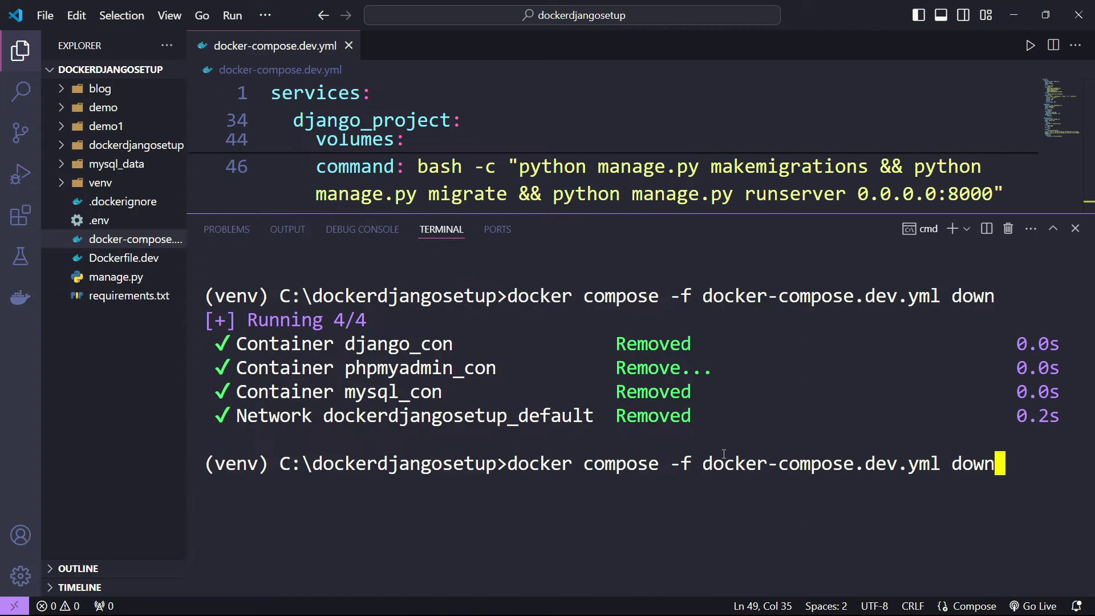
pyautogui.press('BackSpace')
pyautogui.press('BackSpace')
pyautogui.press('BackSpace')
pyautogui.press('BackSpace')
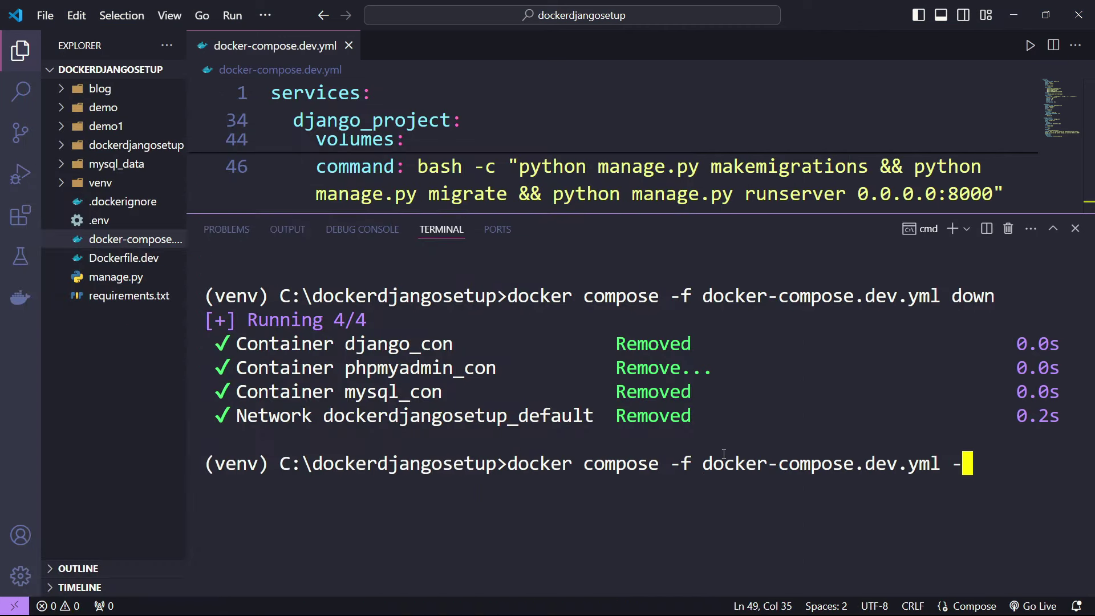
pyautogui.write('up')
pyautogui.press('Return')
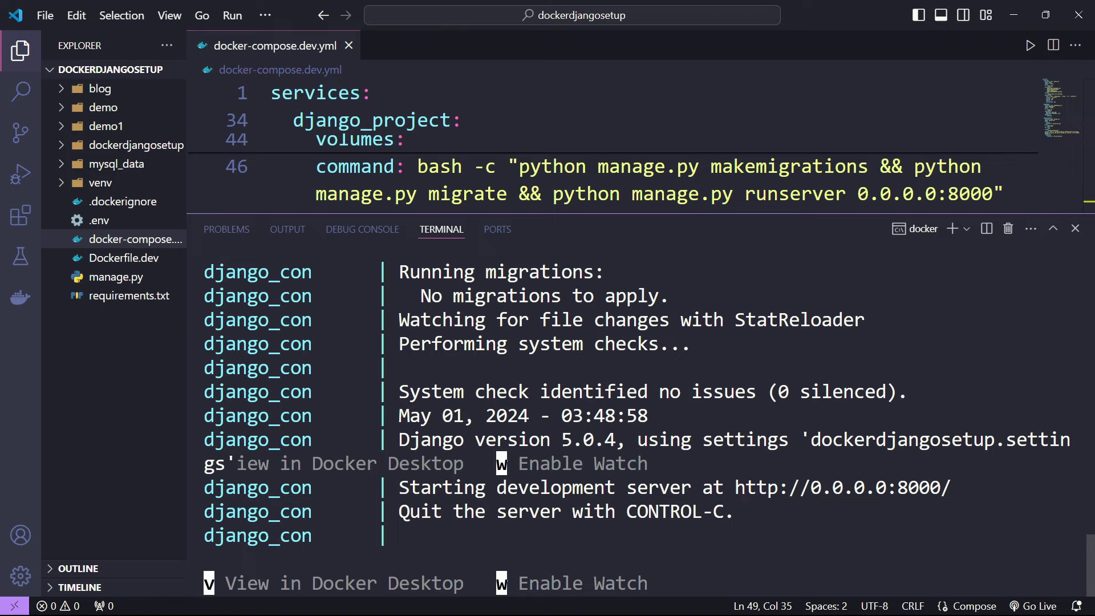
pyautogui.hotkey('alt', 'Tab')
# - Reload phpMyAdmin, log back in, and confirm blog_post still holds 'first title'
pyautogui.click(262, 16)
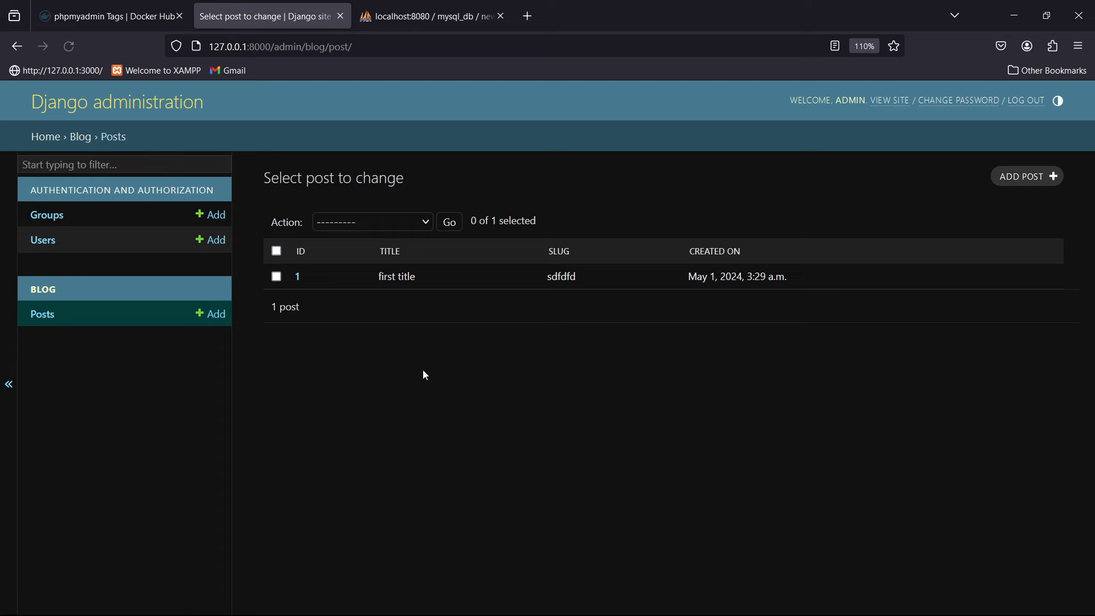
pyautogui.hotkey('ctrl', 'Tab')
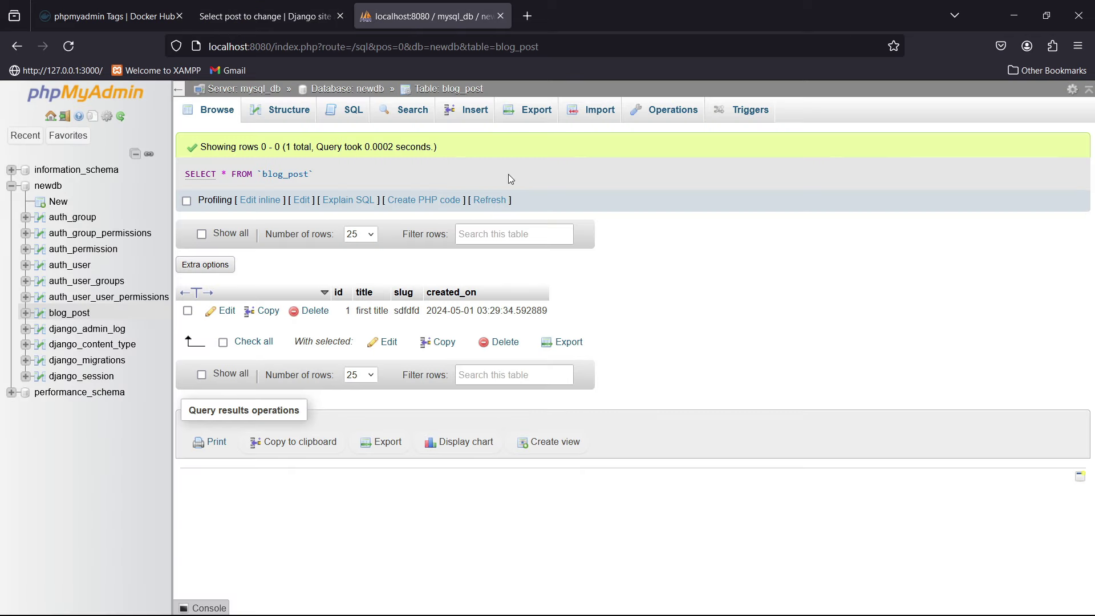
pyautogui.press('F5')
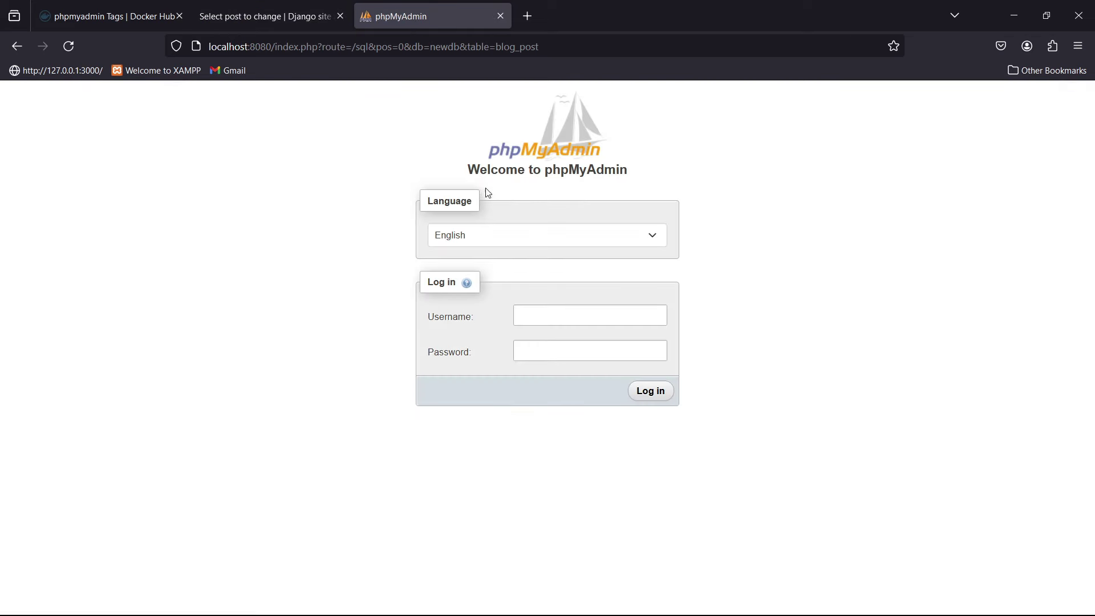
pyautogui.hotkey('ctrl', 'shift', 'Tab')
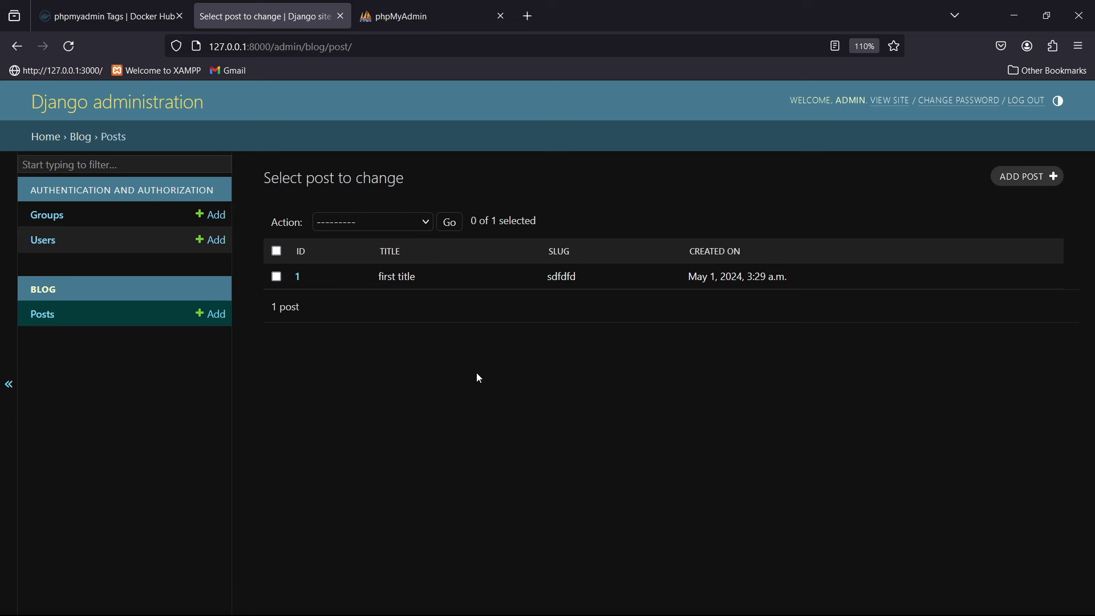
pyautogui.click(432, 19)
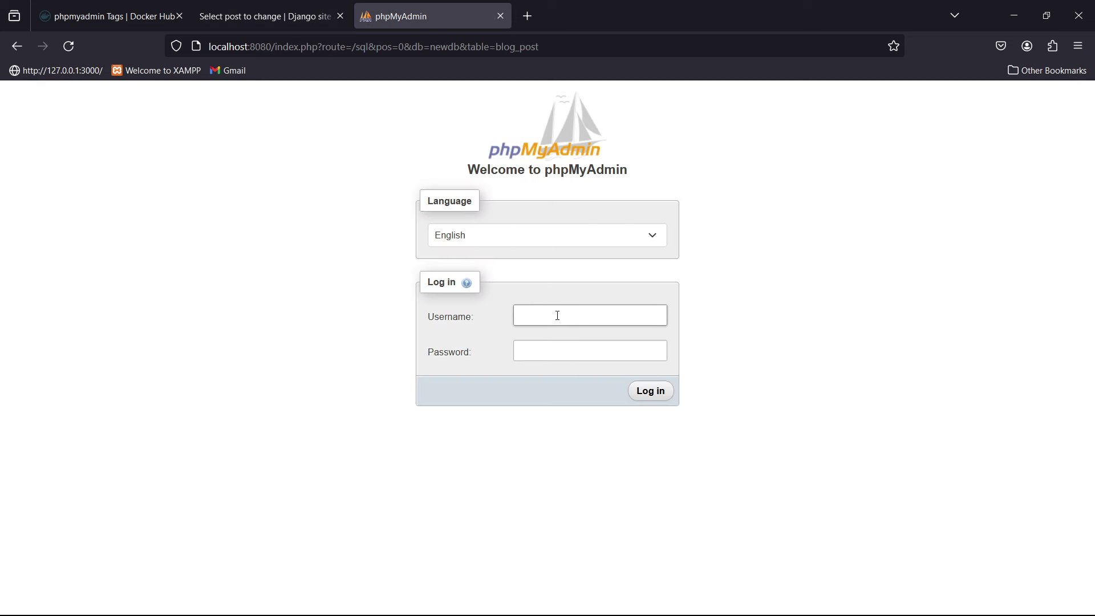
pyautogui.click(590, 351)
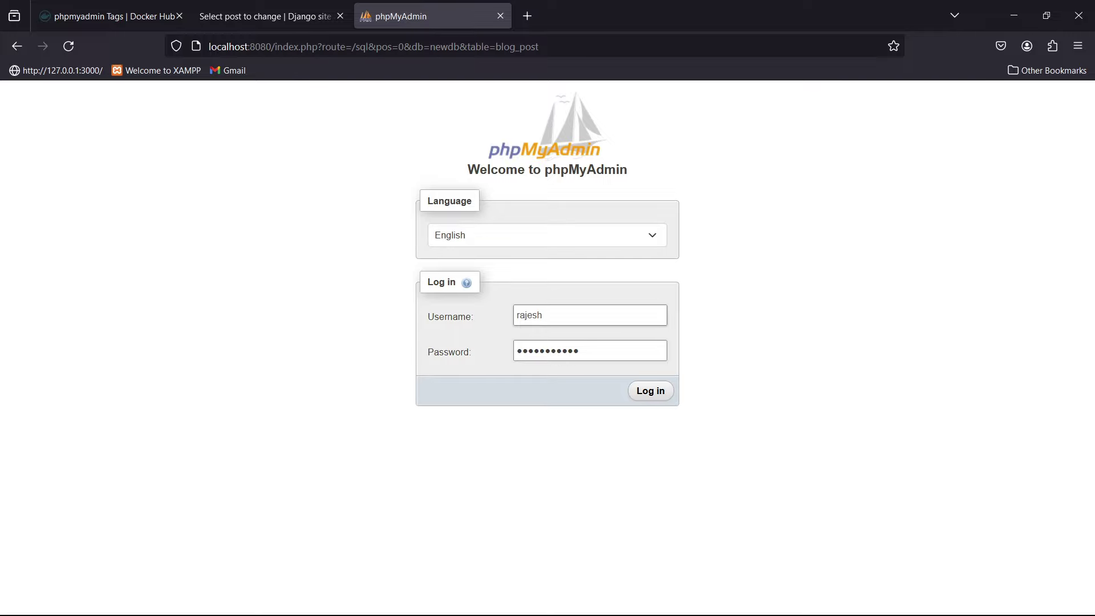
pyautogui.click(650, 390)
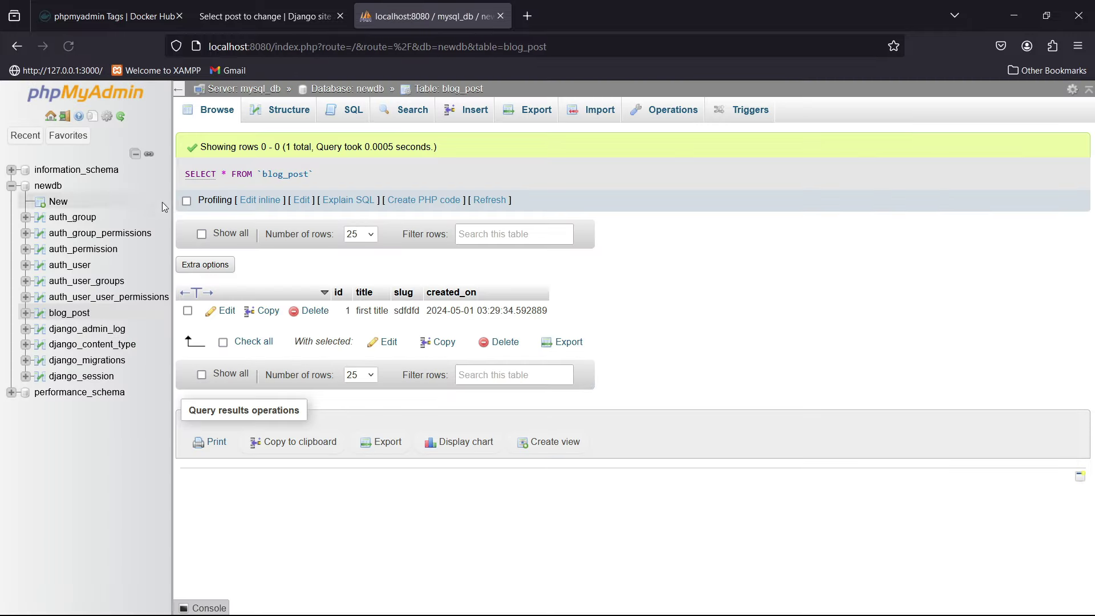
pyautogui.click(265, 16)
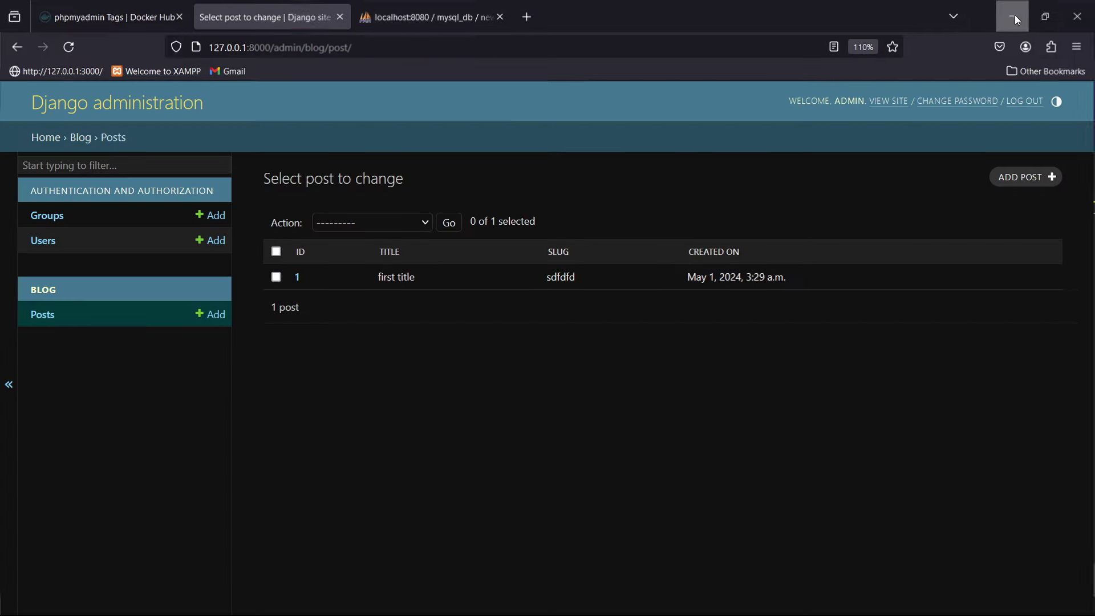
pyautogui.click(1015, 15)
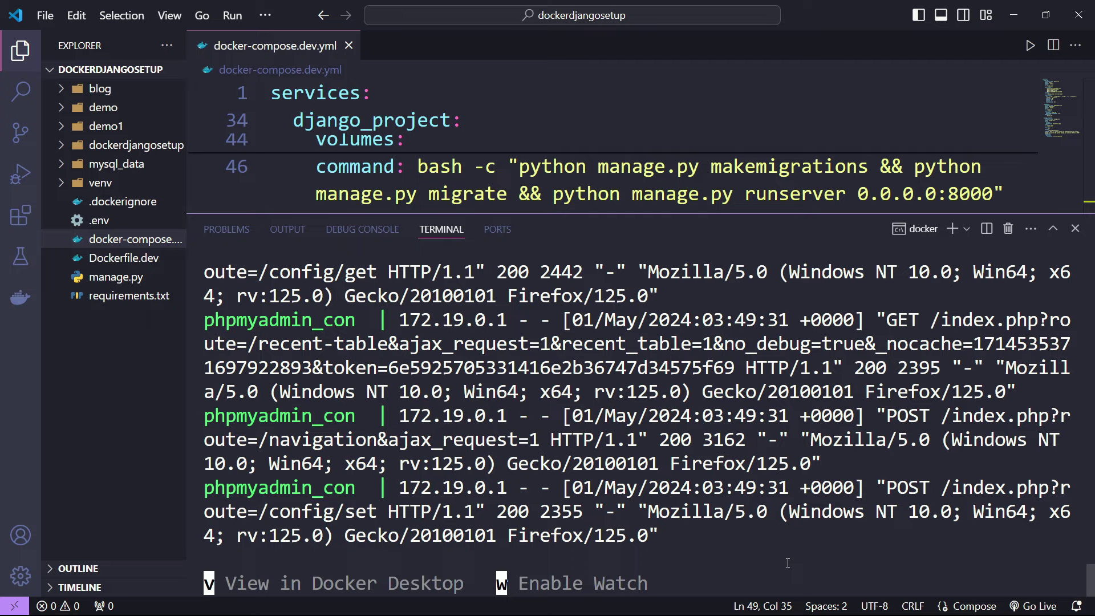
# - Check the stack in Docker Desktop, stop the foreground containers, and clear the terminal
pyautogui.press('v')
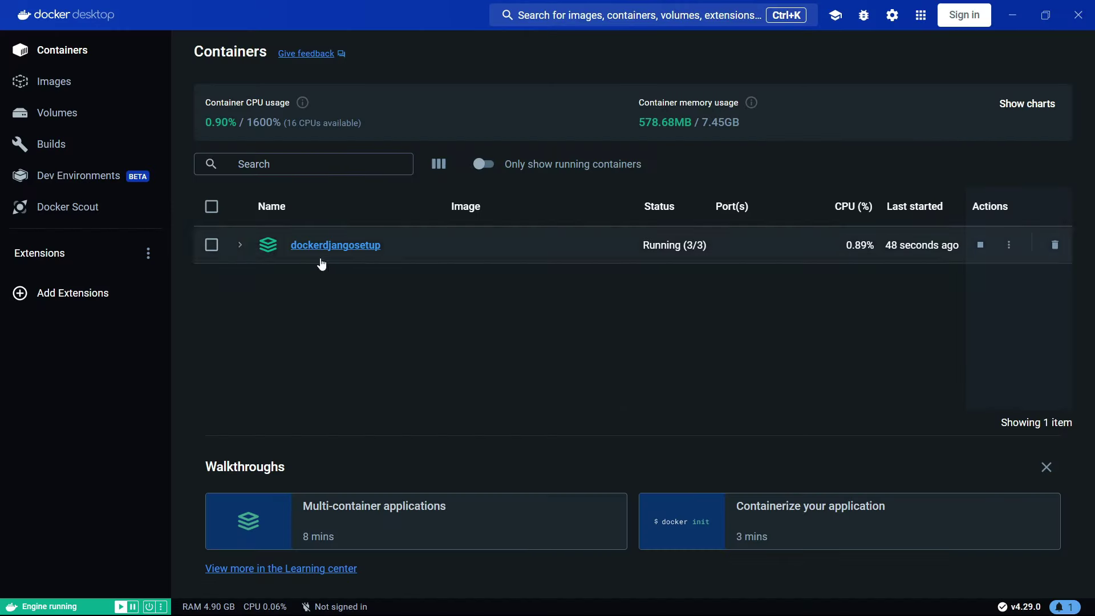
pyautogui.click(1018, 14)
pyautogui.hotkey('ctrl', 'c')
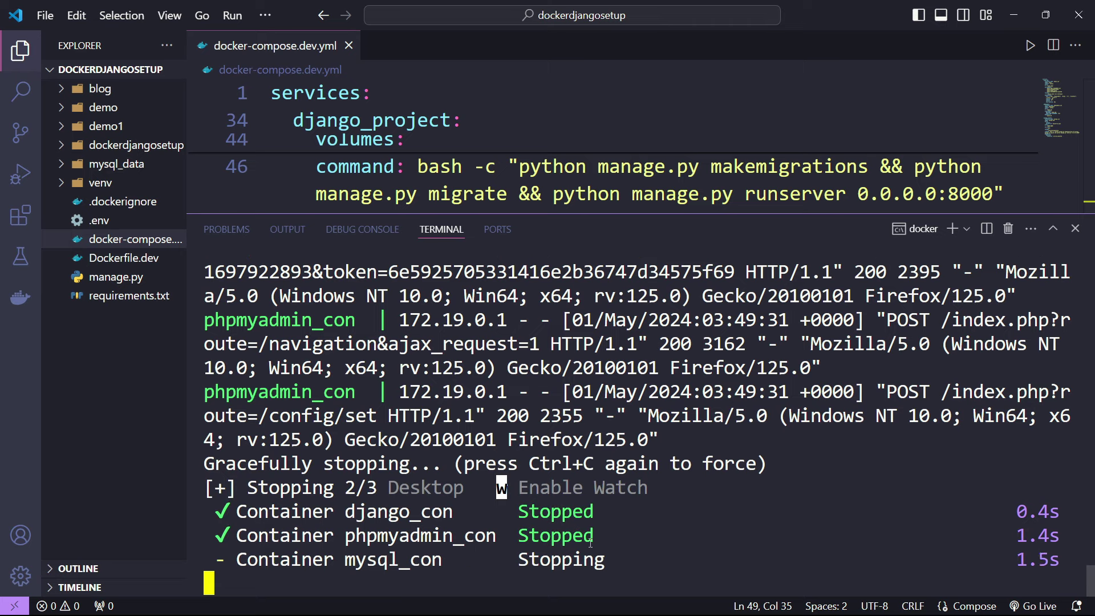
pyautogui.write('cle')
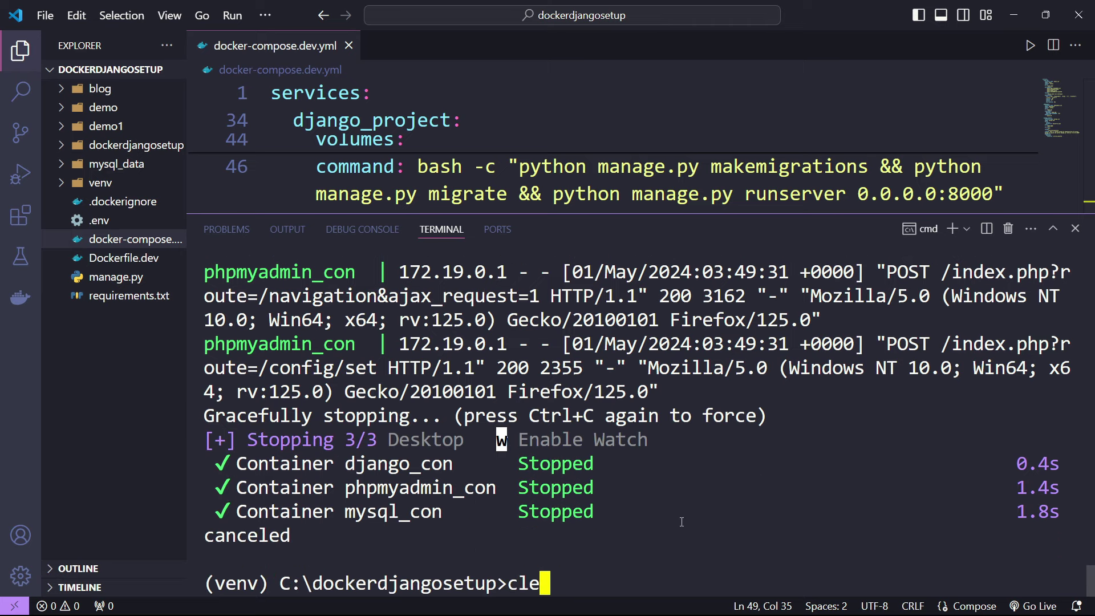
pyautogui.press('BackSpace')
pyautogui.write('s')
pyautogui.press('Return')
# - Relaunch the stack detached with compose up -d, mysql_con healthy before the others start
pyautogui.press('Up')
pyautogui.press('Up')
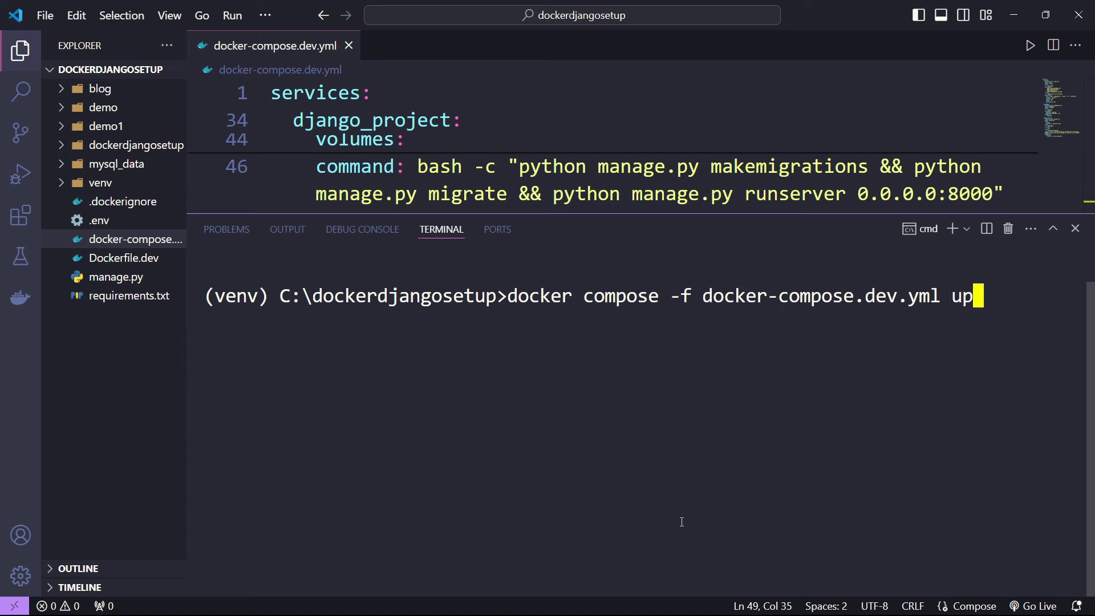
pyautogui.write('-d')
pyautogui.press('Return')
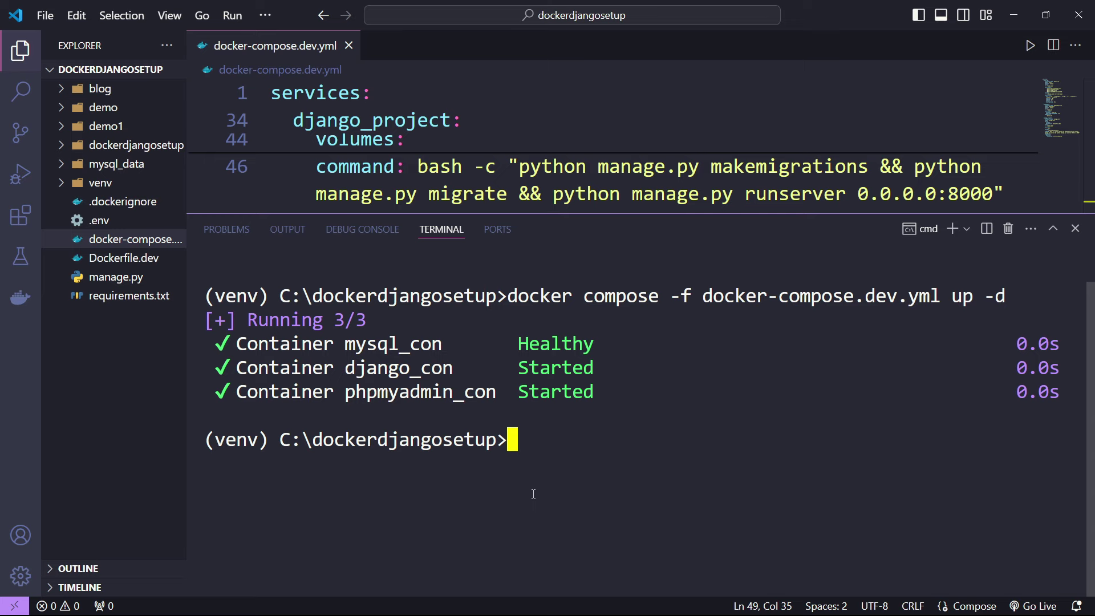
pyautogui.moveTo(354, 356); pyautogui.dragTo(593, 393)
pyautogui.click(622, 436)
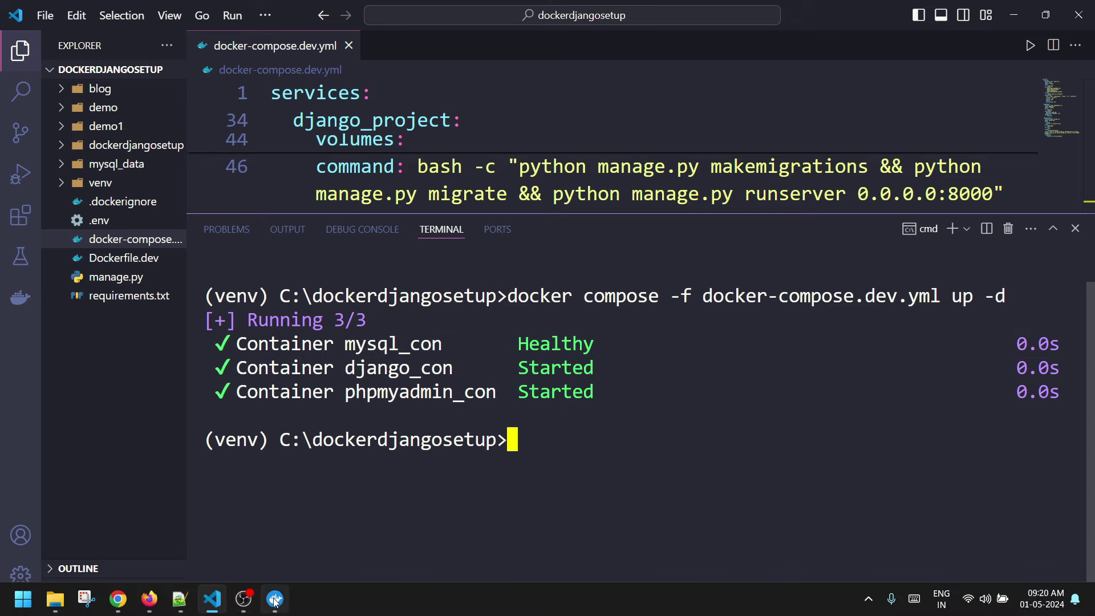
# - Check Docker Desktop and phpMyAdmin, then shrink the VS Code terminal to show lines 47–49
pyautogui.click(274, 604)
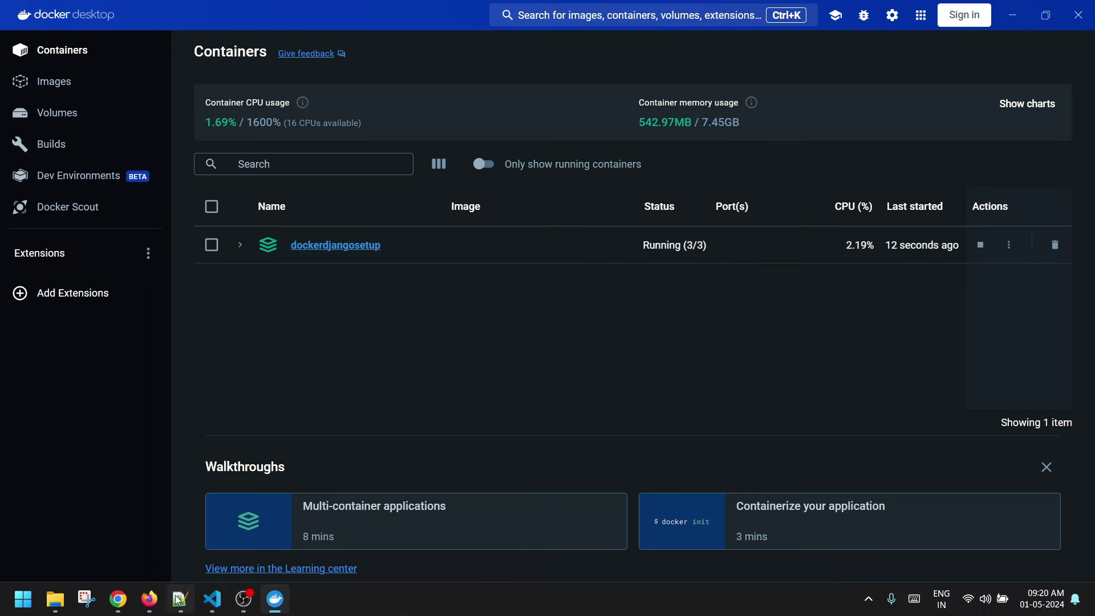
pyautogui.click(149, 600)
pyautogui.hotkey('ctrl', 'Tab')
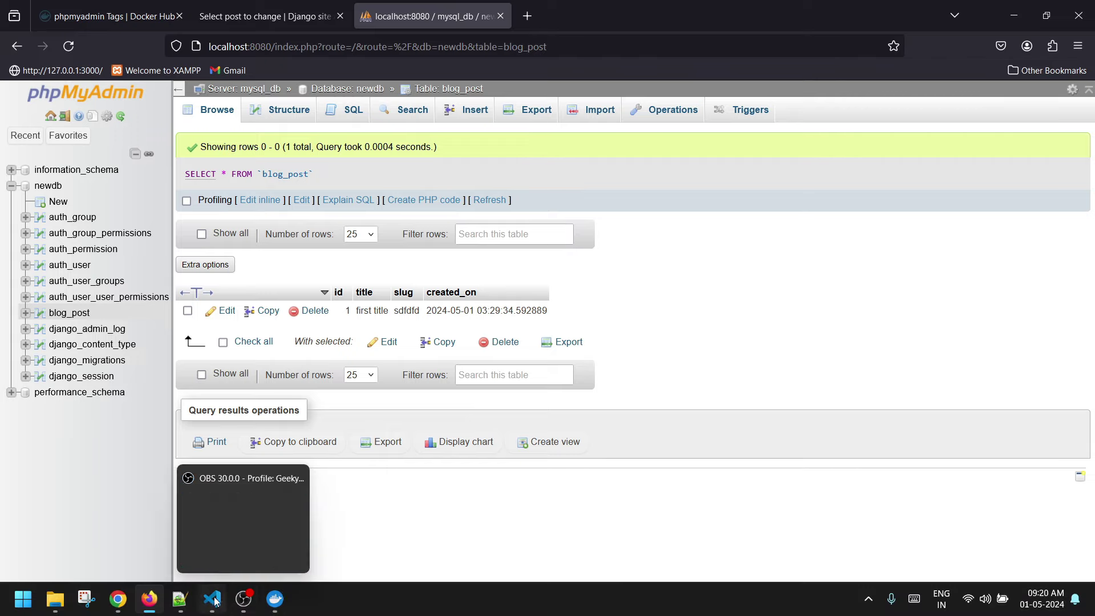
pyautogui.click(218, 600)
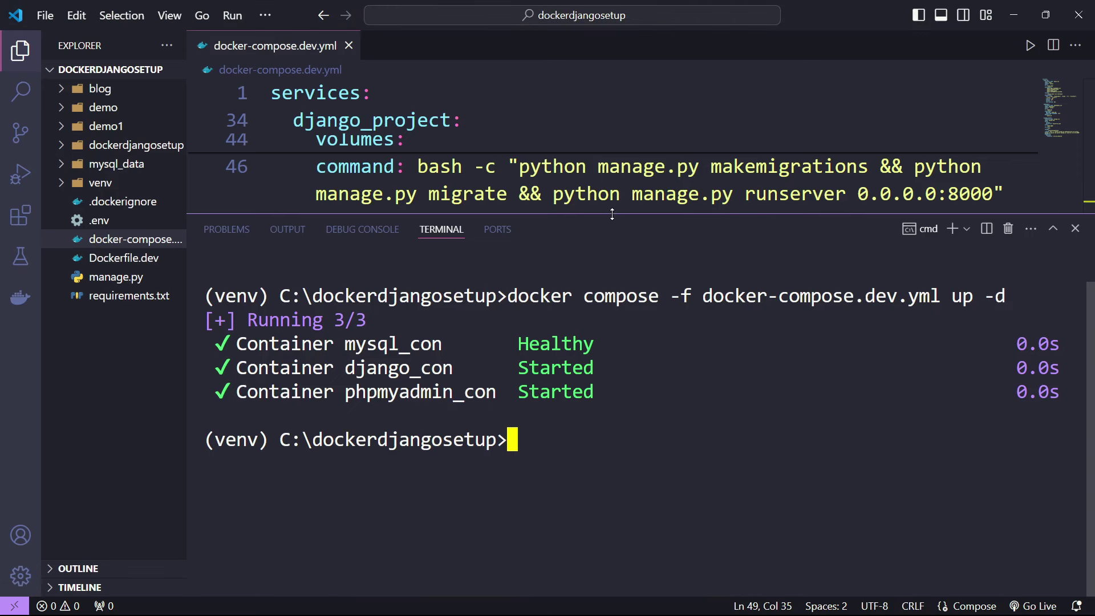
pyautogui.moveTo(612, 213); pyautogui.dragTo(608, 441)
# - Review the mysql_db healthcheck block on lines 15–20, then expand the blog folder
pyautogui.click(587, 342)
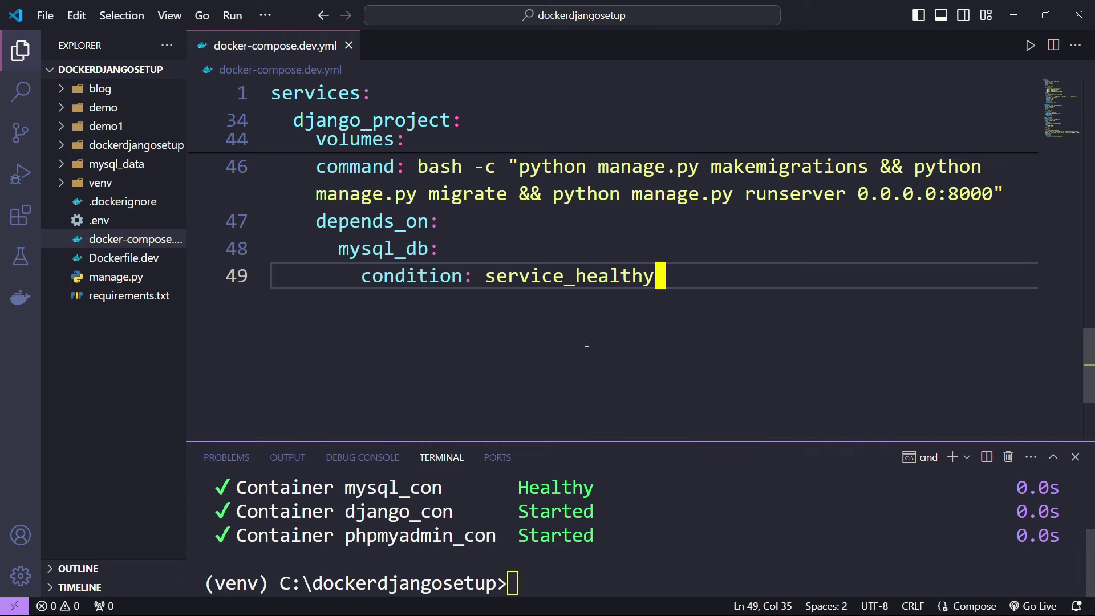
pyautogui.scroll(15, 587, 342)
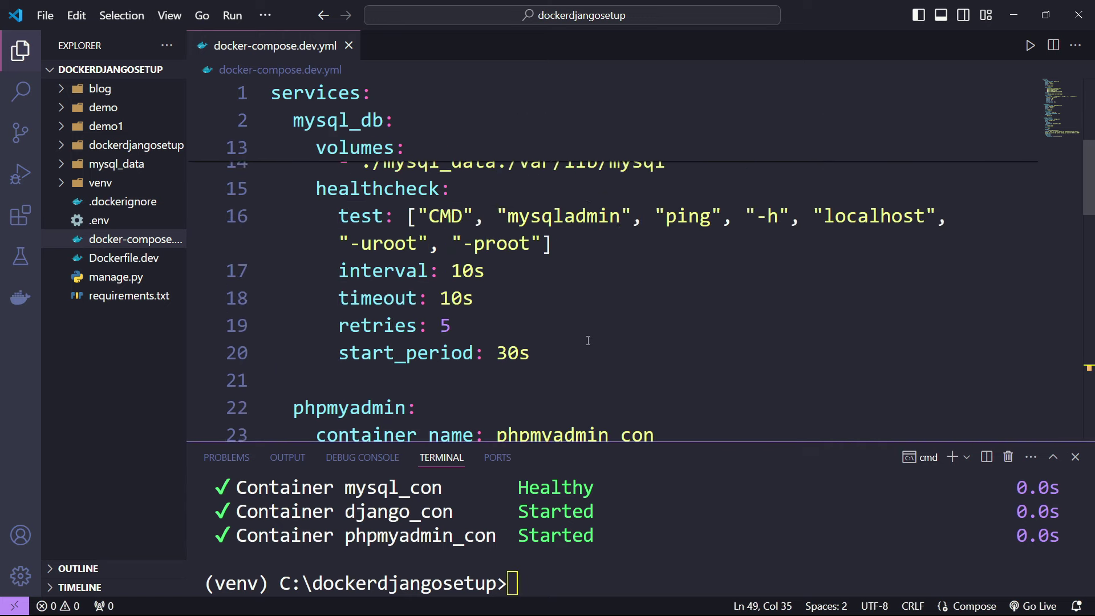
pyautogui.scroll(-5, 588, 340)
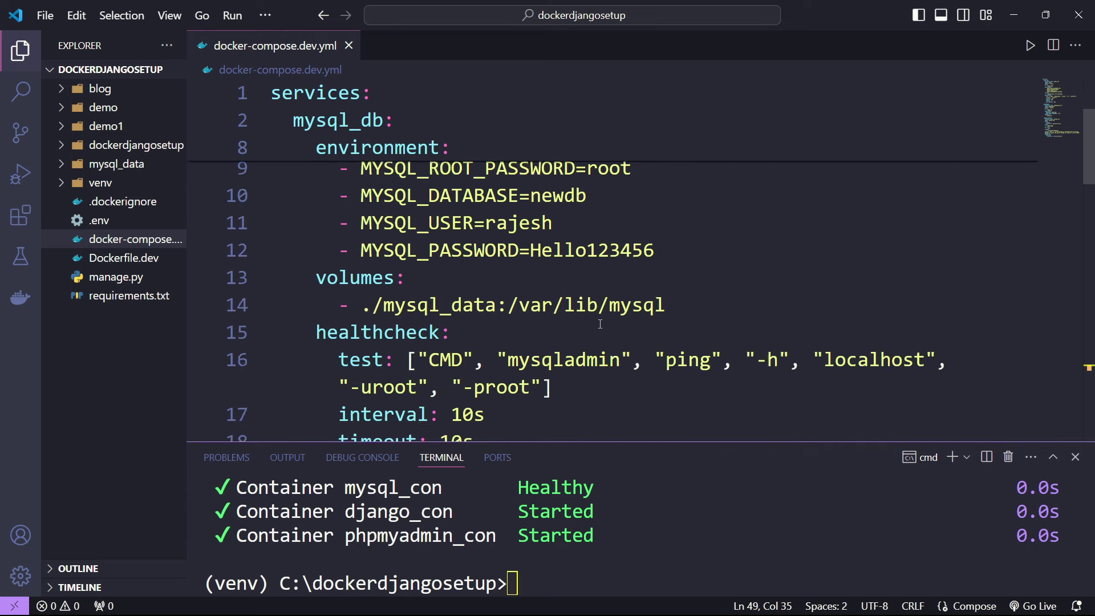
pyautogui.scroll(1, 600, 324)
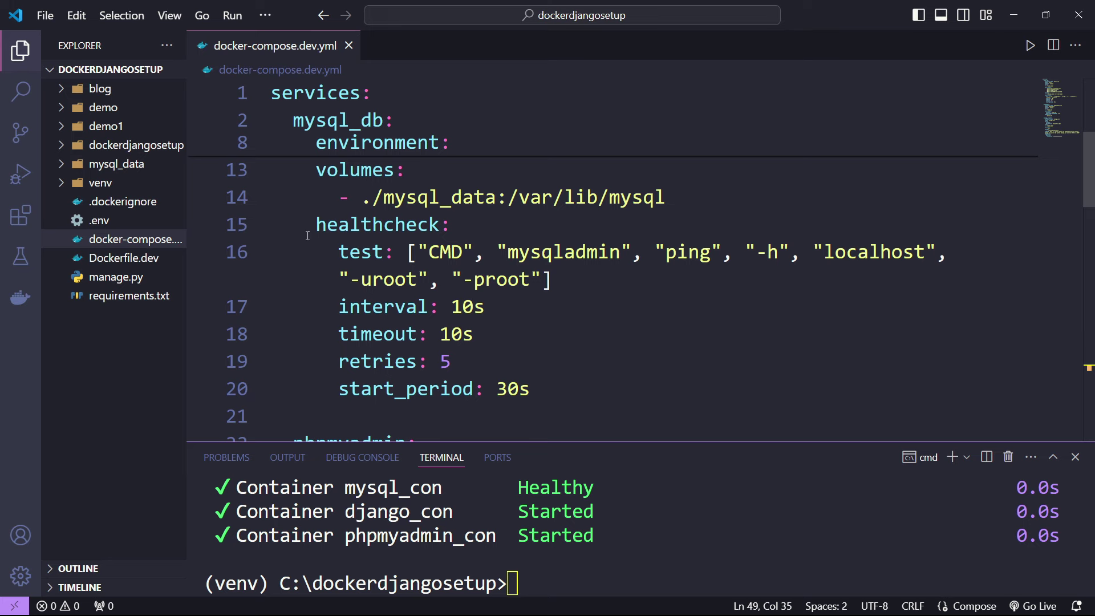
pyautogui.moveTo(308, 235)
pyautogui.mouseDown()
pyautogui.moveTo(315, 228)
pyautogui.moveTo(553, 394)
pyautogui.mouseUp()
pyautogui.scroll(-2, 571, 388)
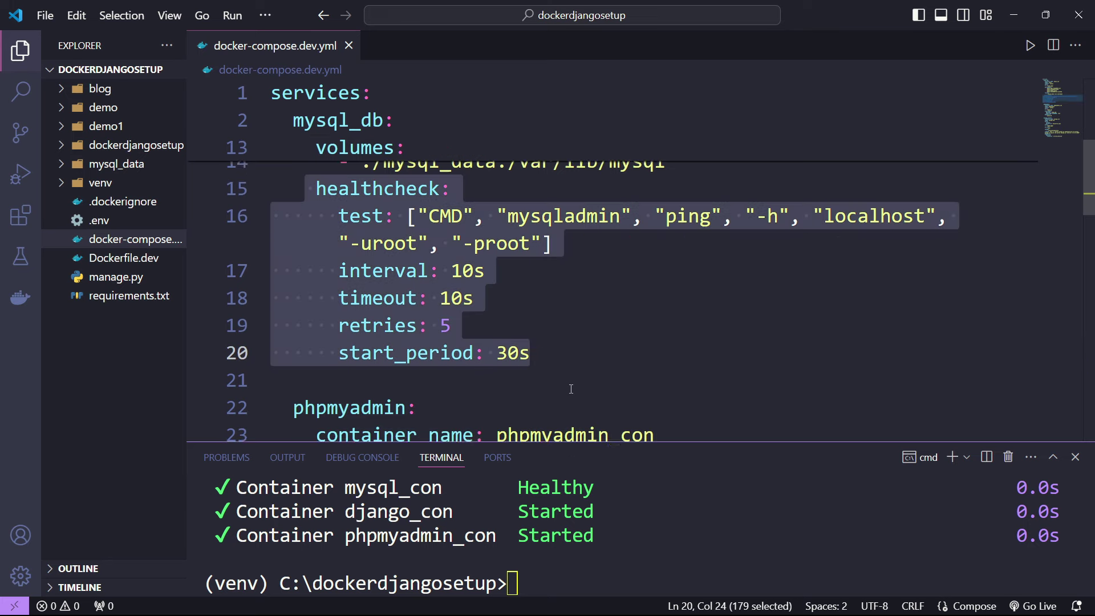
pyautogui.scroll(2, 502, 353)
pyautogui.scroll(-1, 435, 327)
pyautogui.scroll(-6, 435, 327)
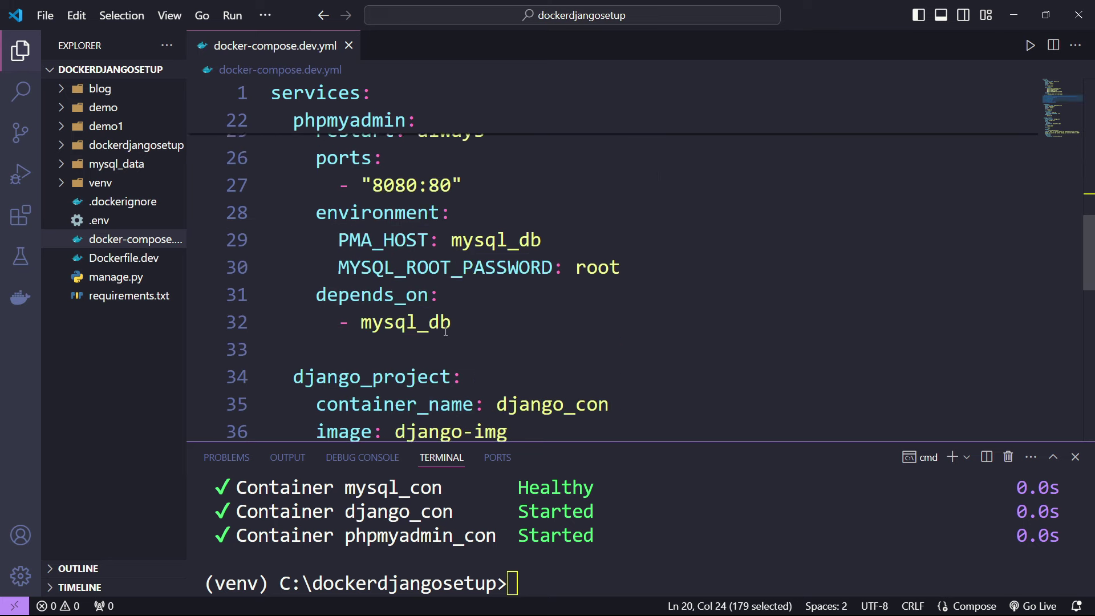
pyautogui.click(452, 334)
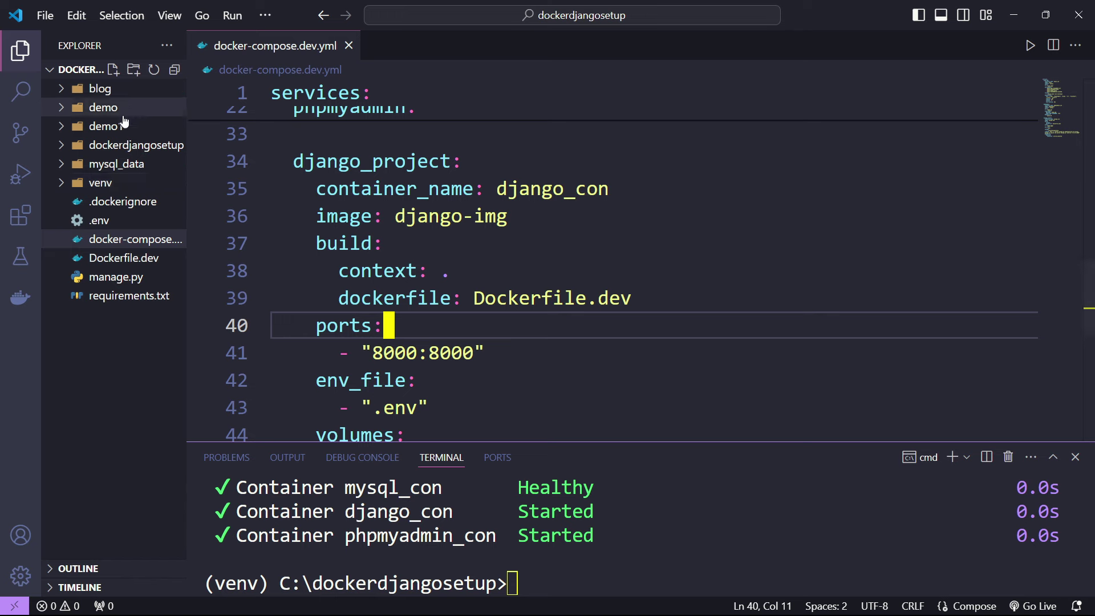
pyautogui.click(113, 90)
# - Open blog/models.py and duplicate the Post class below as a class named Like
pyautogui.click(121, 182)
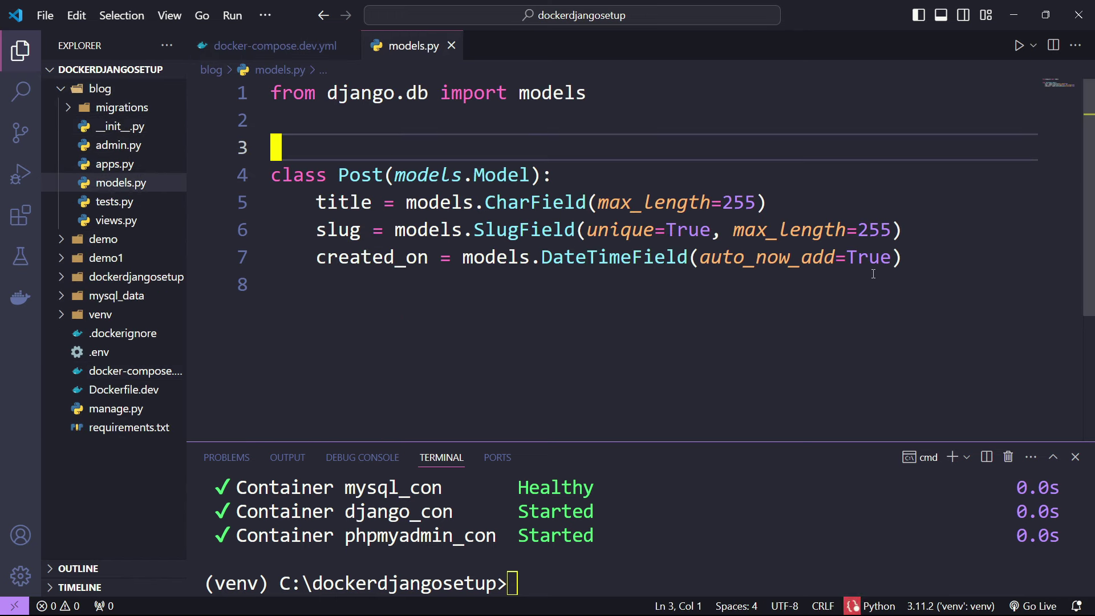
pyautogui.moveTo(906, 258); pyautogui.dragTo(256, 182)
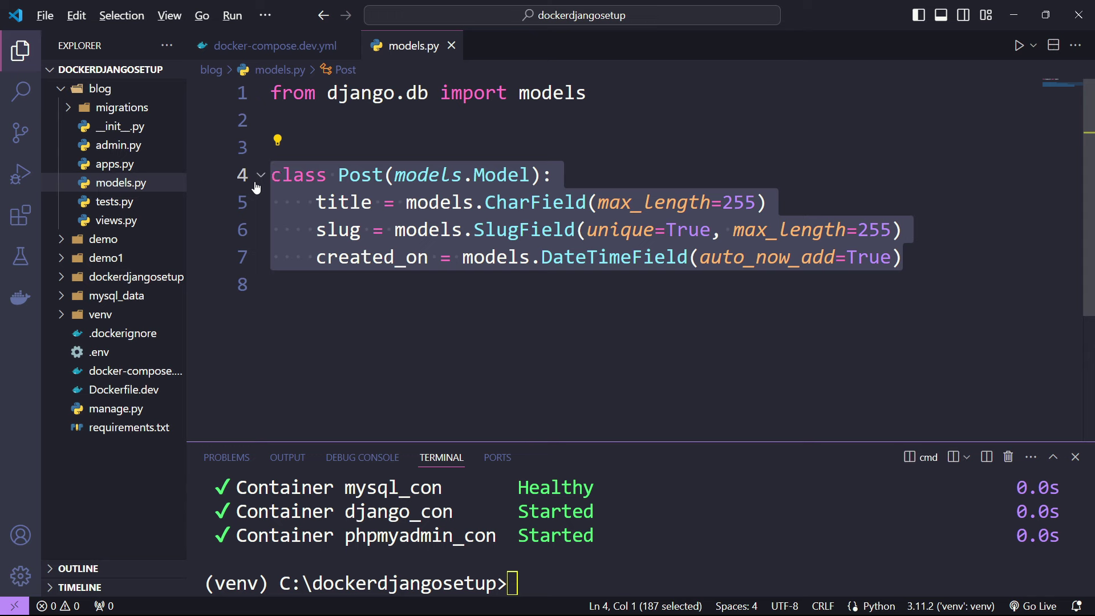
pyautogui.hotkey('shift', 'alt', 'Down')
pyautogui.press('Escape')
pyautogui.press('Return')
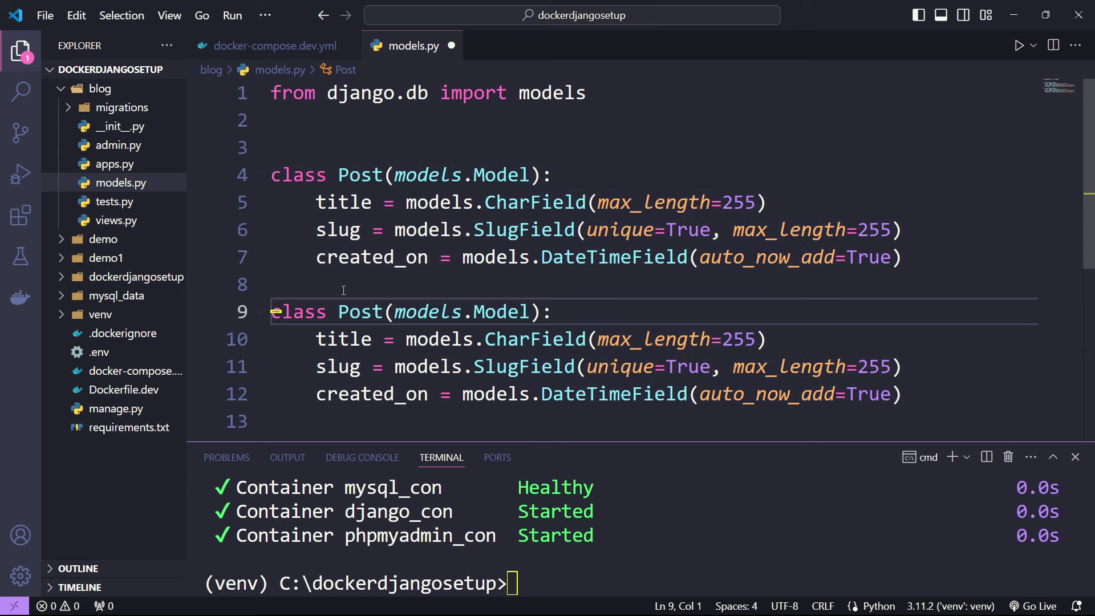
pyautogui.doubleClick(370, 312)
pyautogui.write('Like')
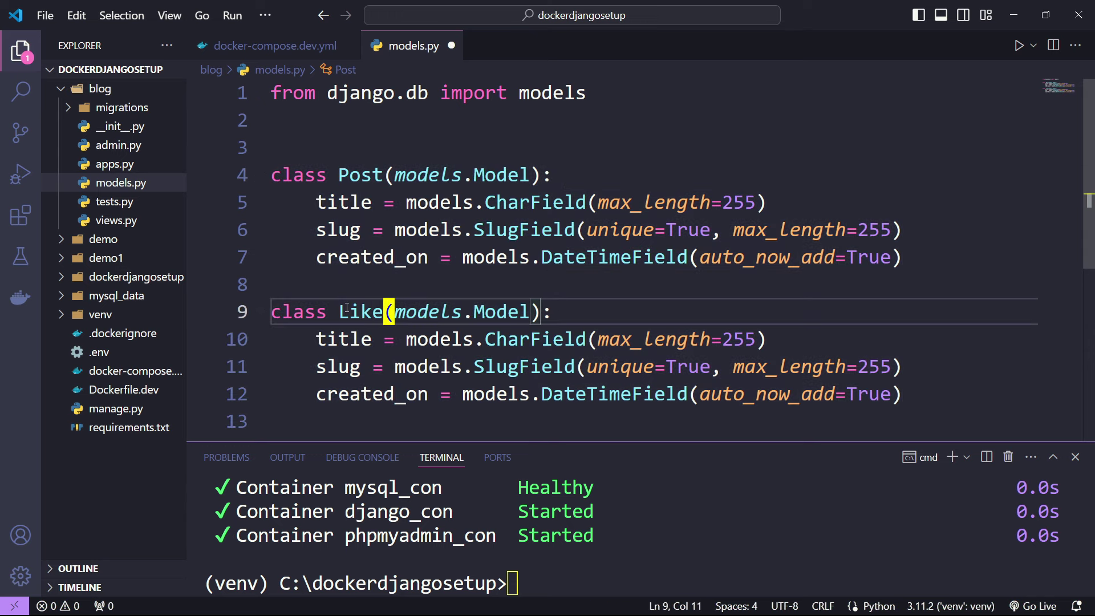
# - Rename Like's title field to user, delete the other fields, and save
pyautogui.scroll(-1, 343, 285)
pyautogui.doubleClick(342, 267)
pyautogui.write('user')
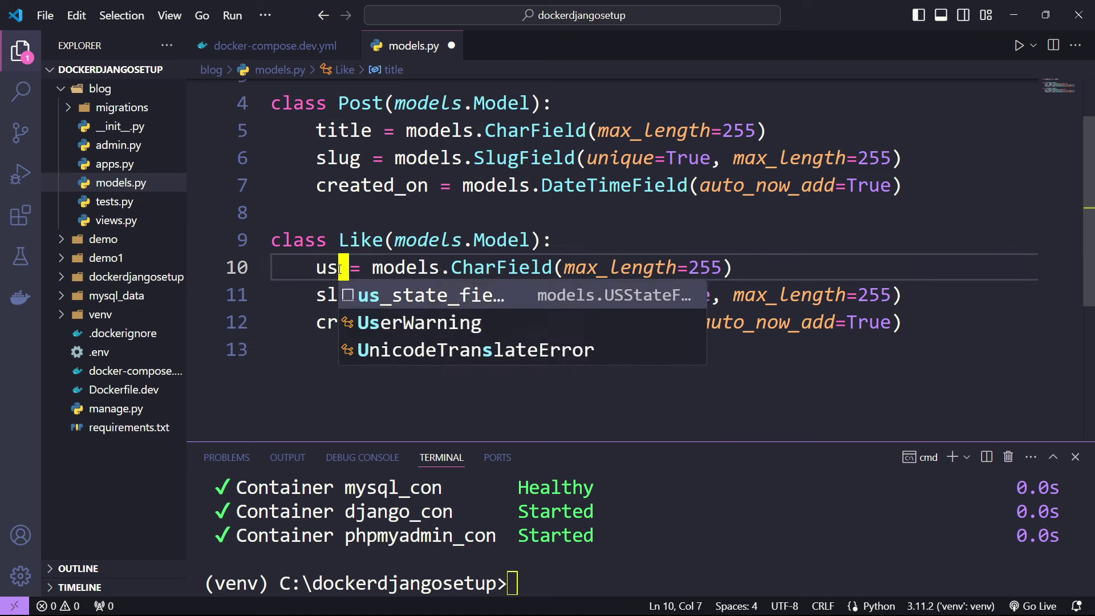
pyautogui.press('Escape')
pyautogui.press('Up')
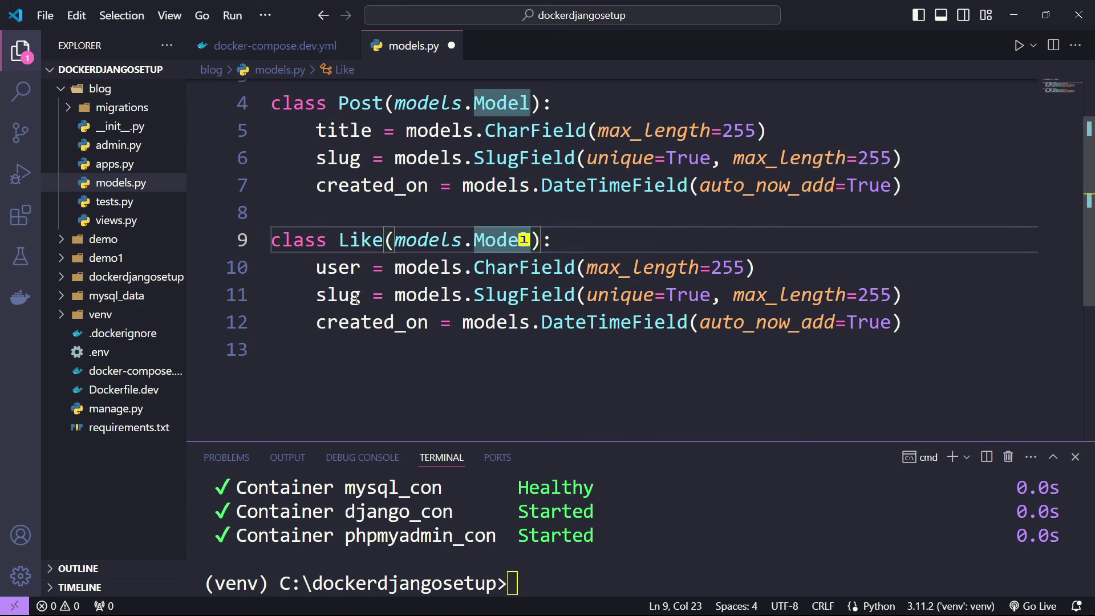
pyautogui.doubleClick(355, 299)
pyautogui.write('number')
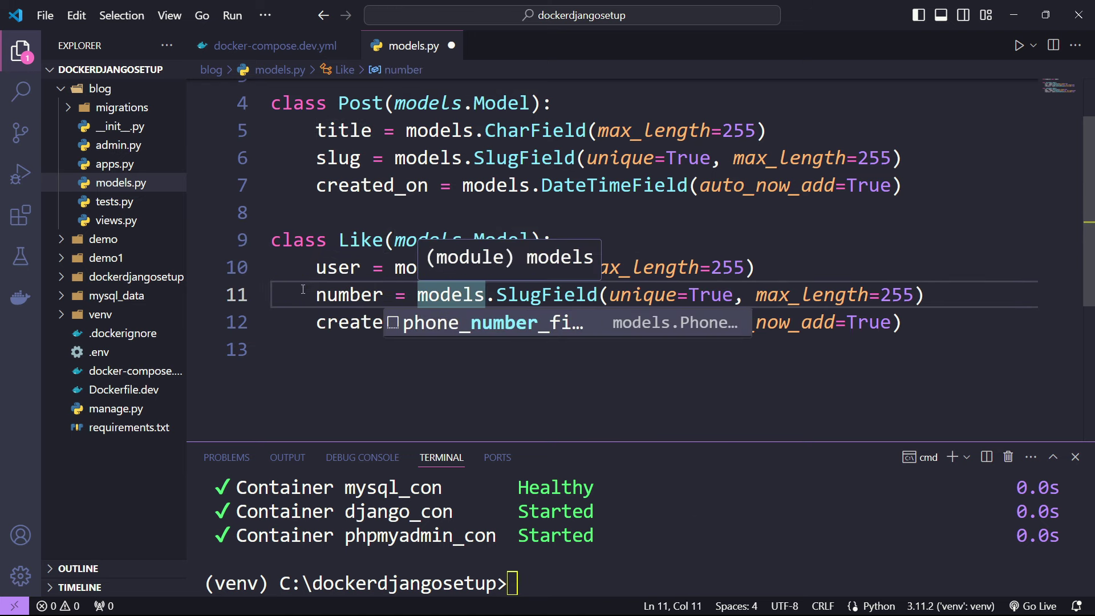
pyautogui.moveTo(302, 289); pyautogui.dragTo(905, 323)
pyautogui.press('BackSpace')
pyautogui.press('BackSpace')
pyautogui.press('BackSpace')
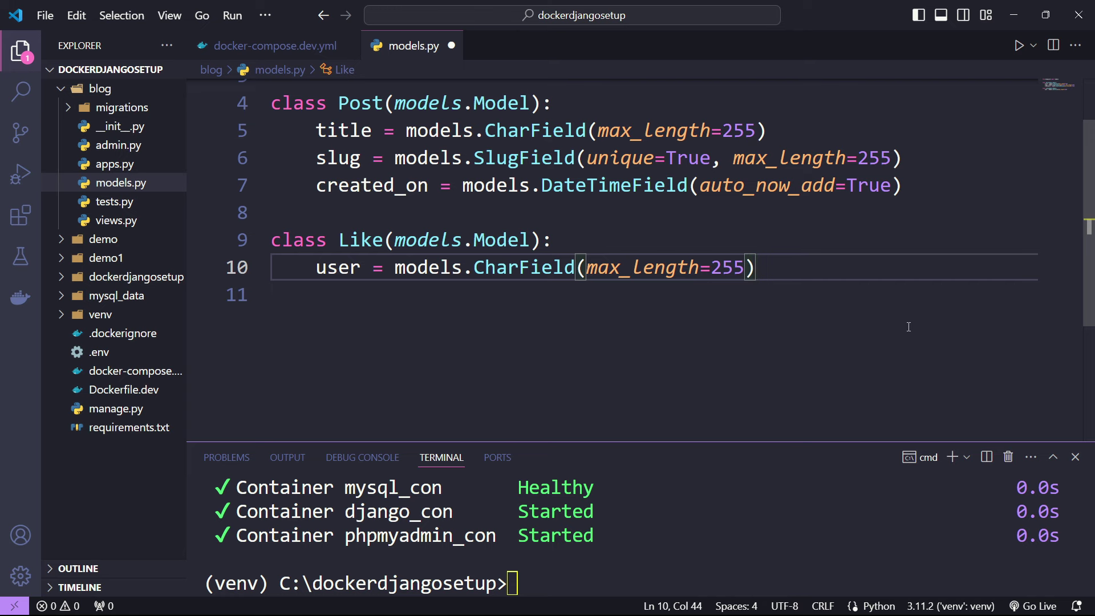
pyautogui.hotkey('ctrl', 's')
# - Glance at admin.py, then add an empty line after the user field in models.py
pyautogui.scroll(2, 401, 263)
pyautogui.scroll(-2, 401, 262)
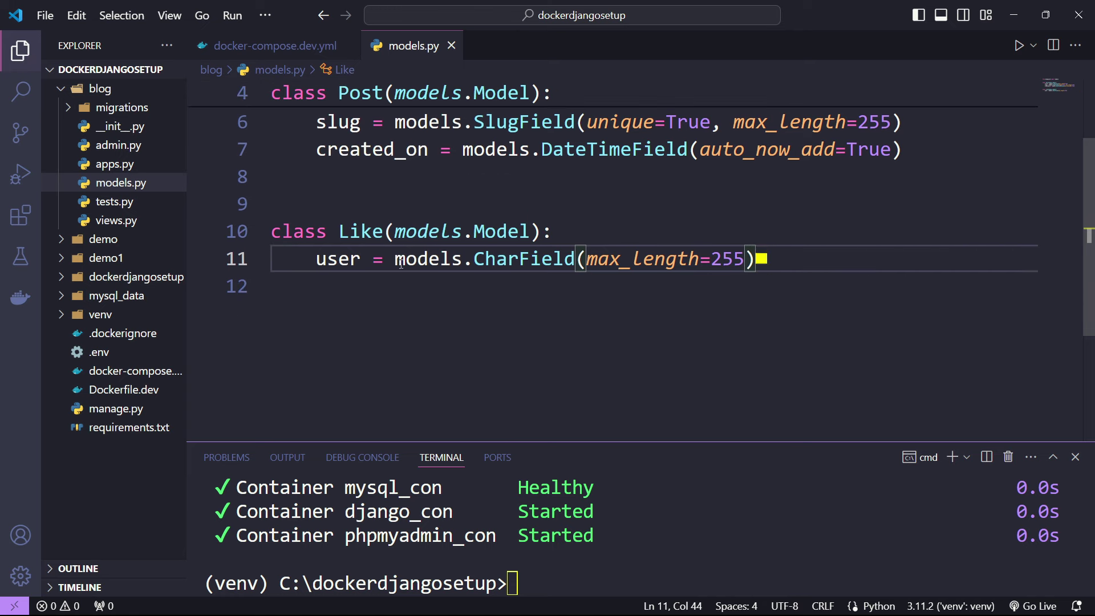
pyautogui.click(106, 147)
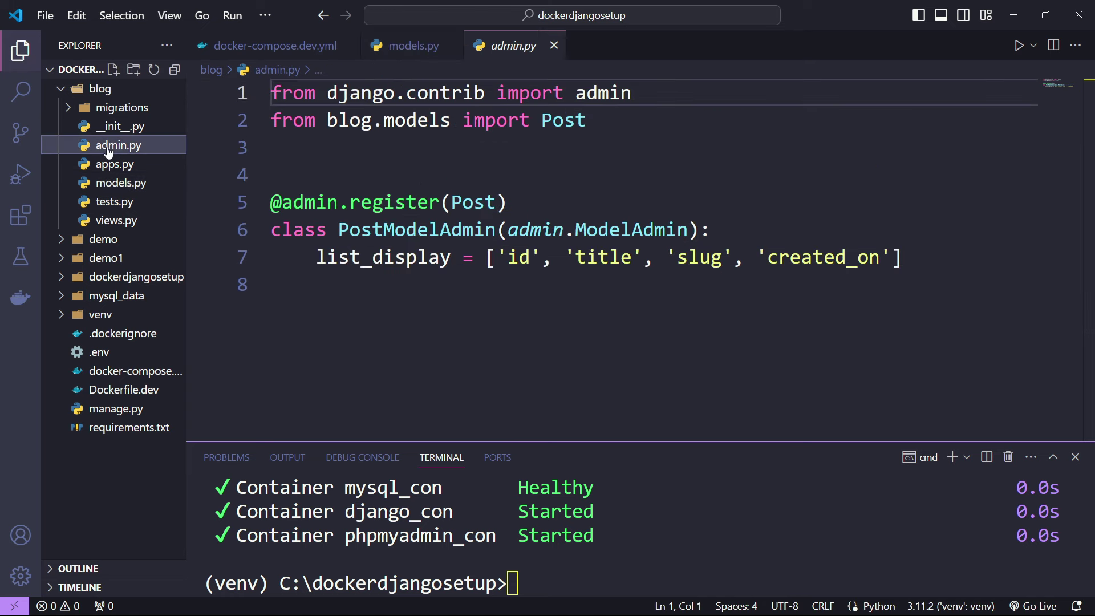
pyautogui.click(419, 45)
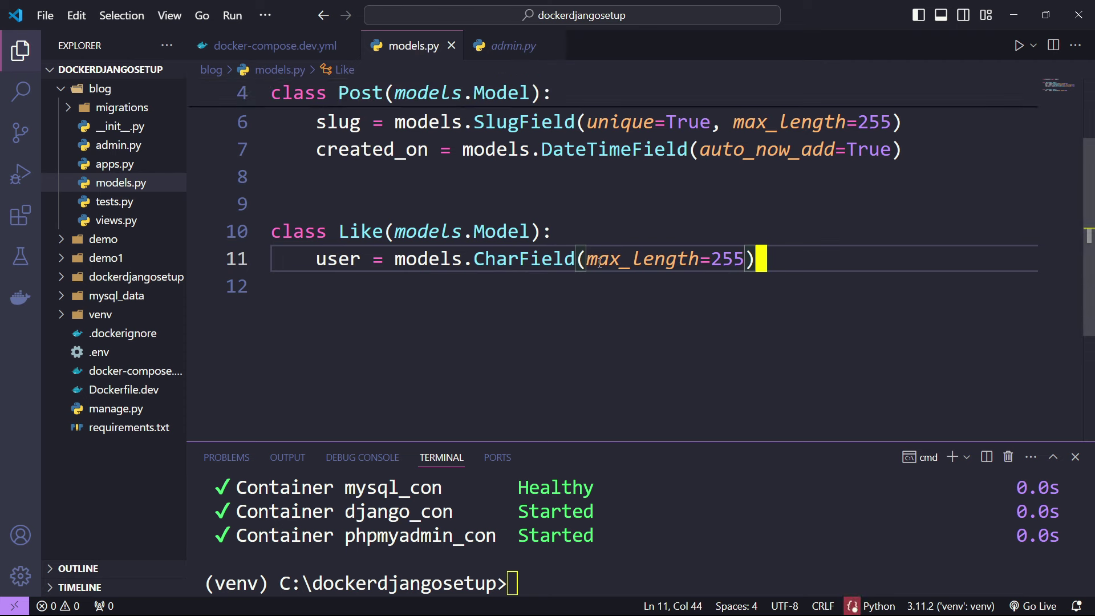
pyautogui.press('Return')
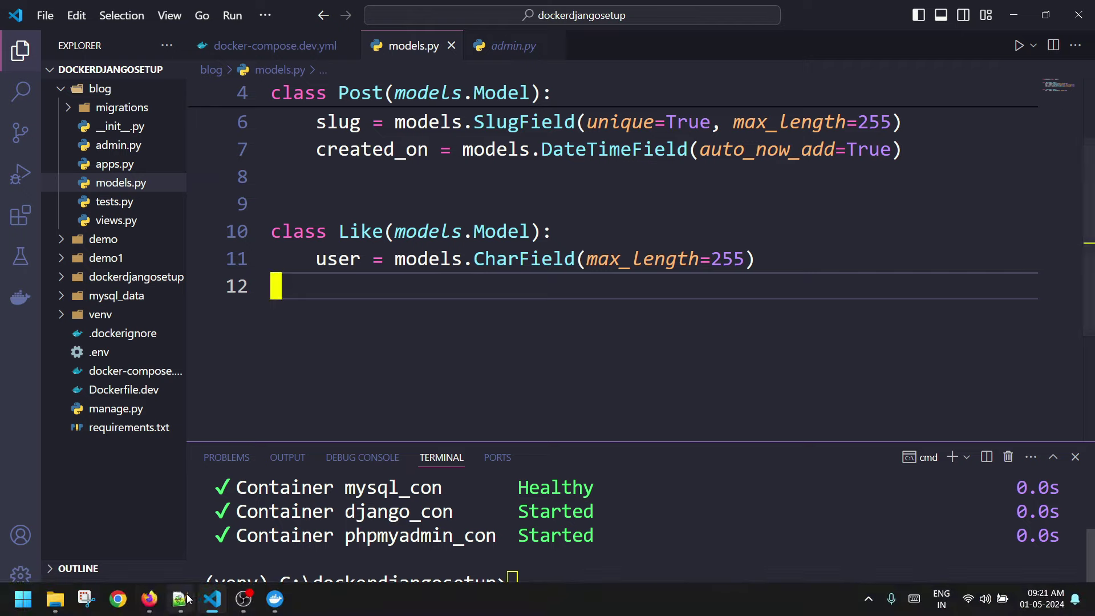
# - Reload the blog_post table in phpMyAdmin
pyautogui.click(149, 599)
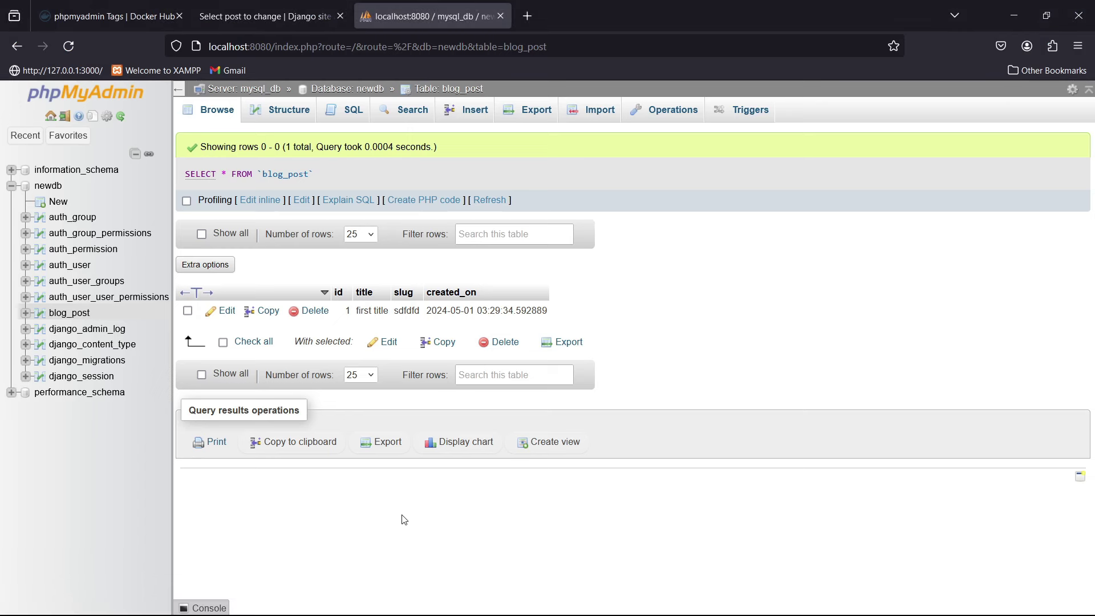
pyautogui.press('F5')
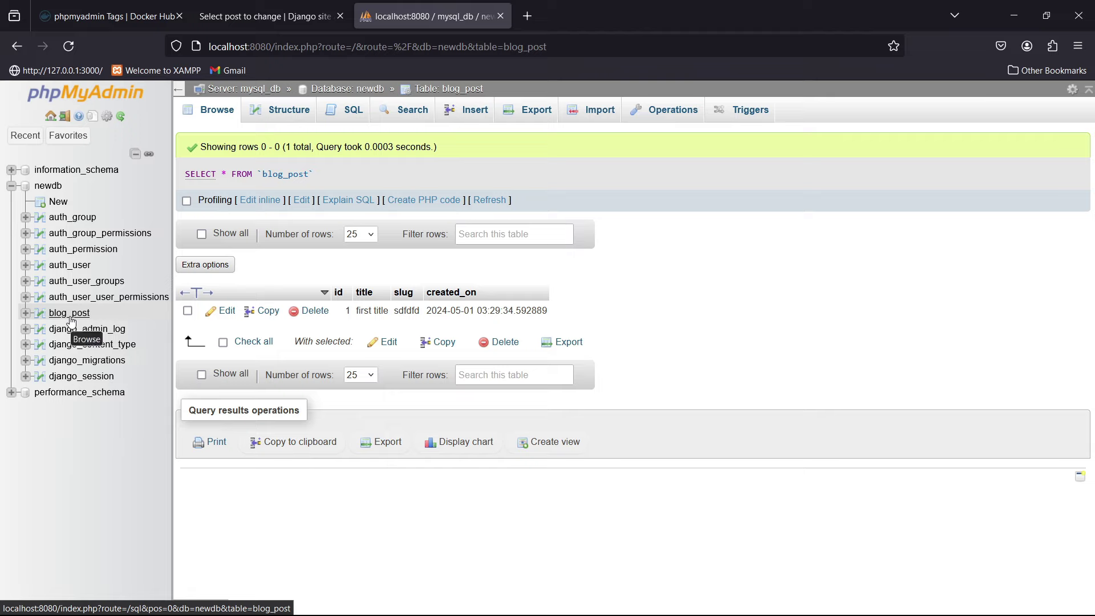
pyautogui.click(69, 313)
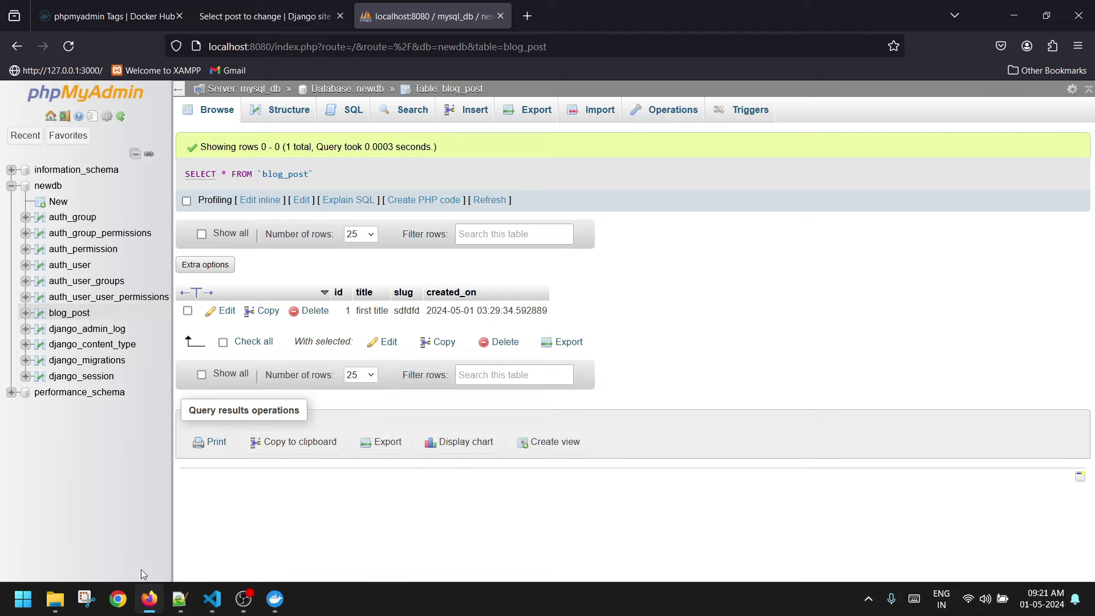
# - Open an Exec shell in the django_con container of the dockerdjangosetup stack in Docker Desktop
pyautogui.click(276, 600)
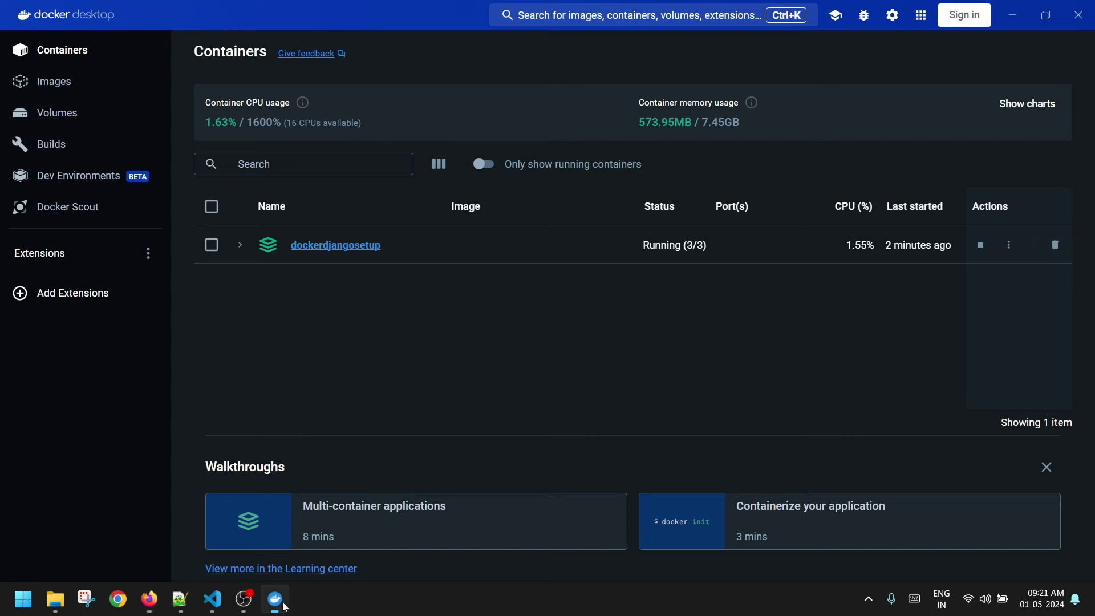
pyautogui.click(342, 249)
pyautogui.click(257, 198)
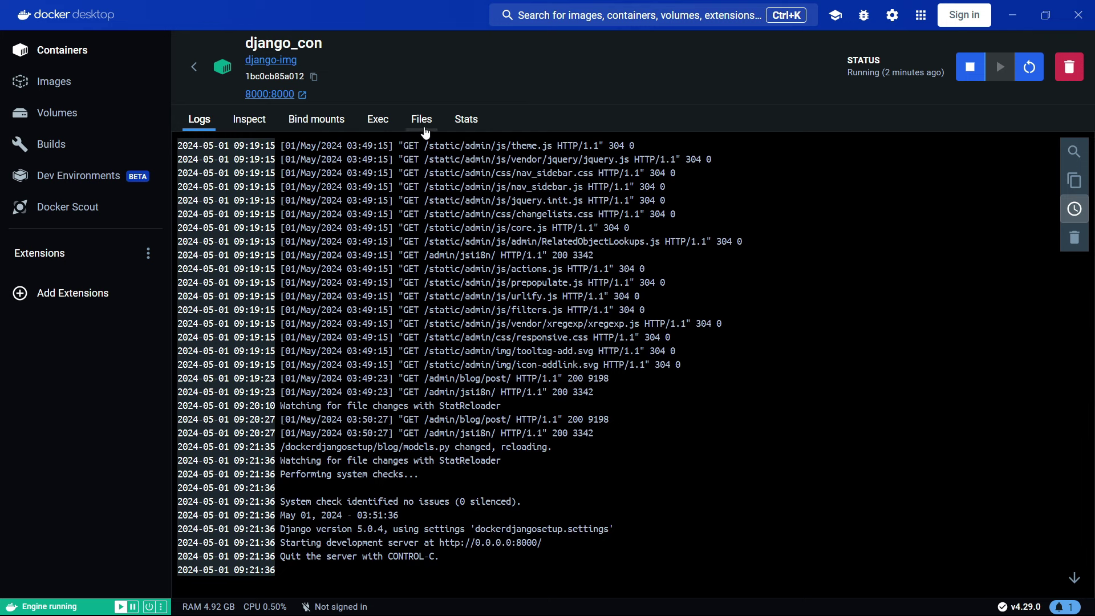
pyautogui.click(378, 121)
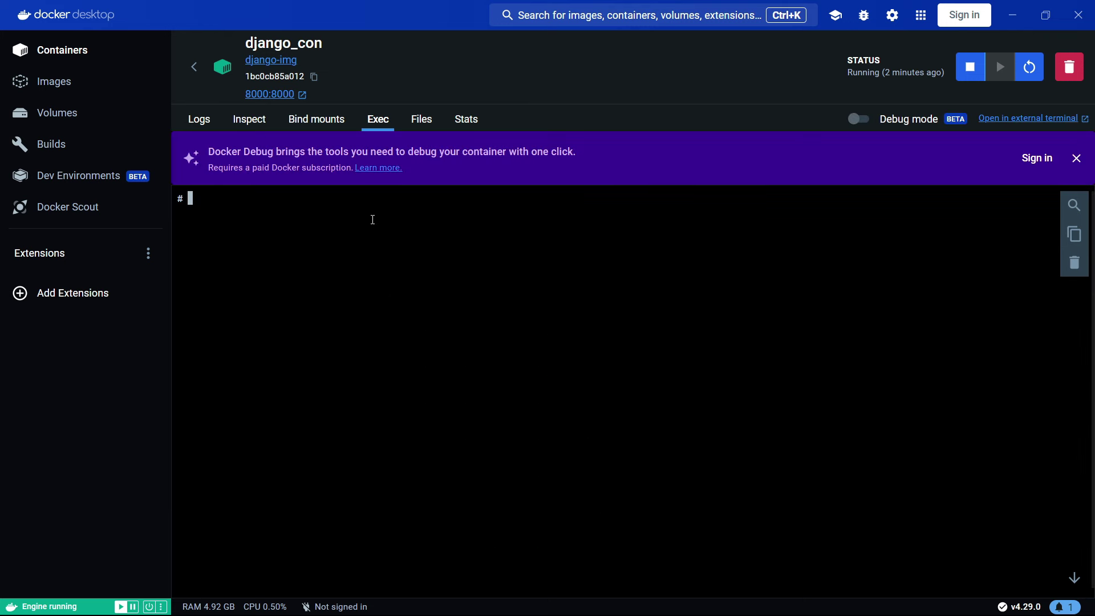